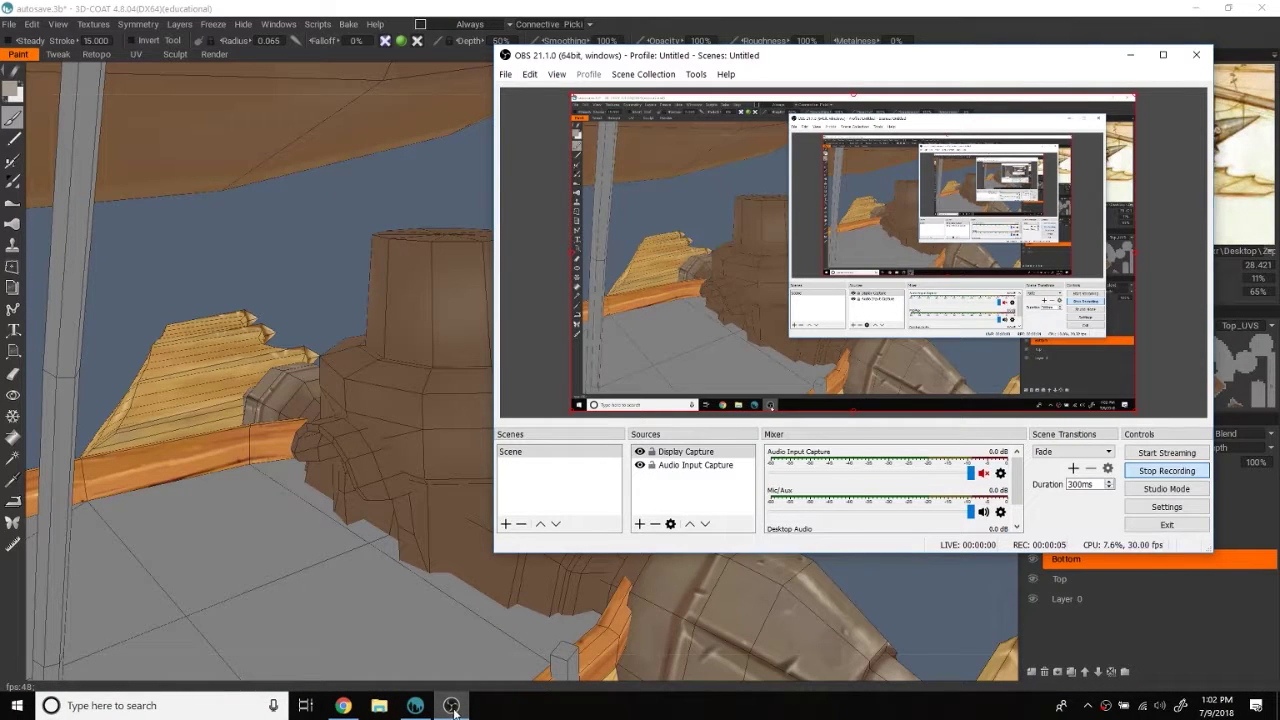
Step: Shrink the paint brush radius to 0.049 and orbit in on the airship's hull
{"action": "left_click", "coordinate": [452, 708]}
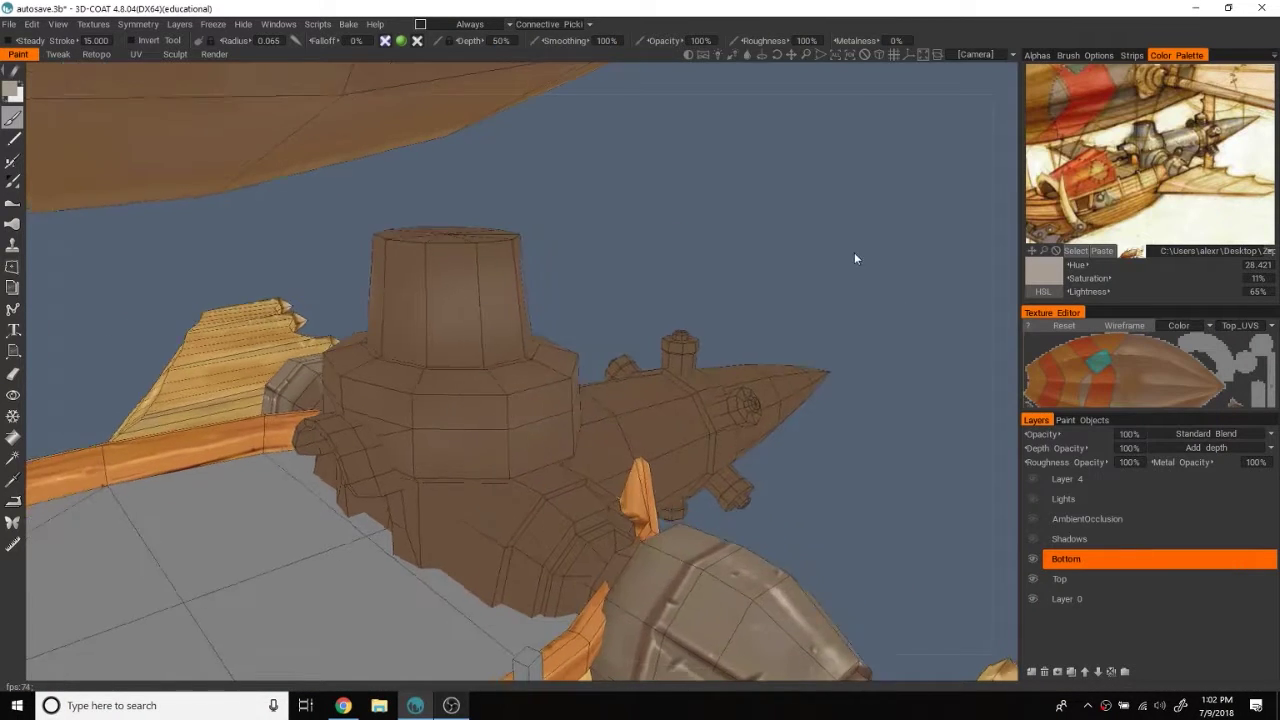
{"action": "right_click_drag", "start_coordinate": [362, 447], "coordinate": [357, 443]}
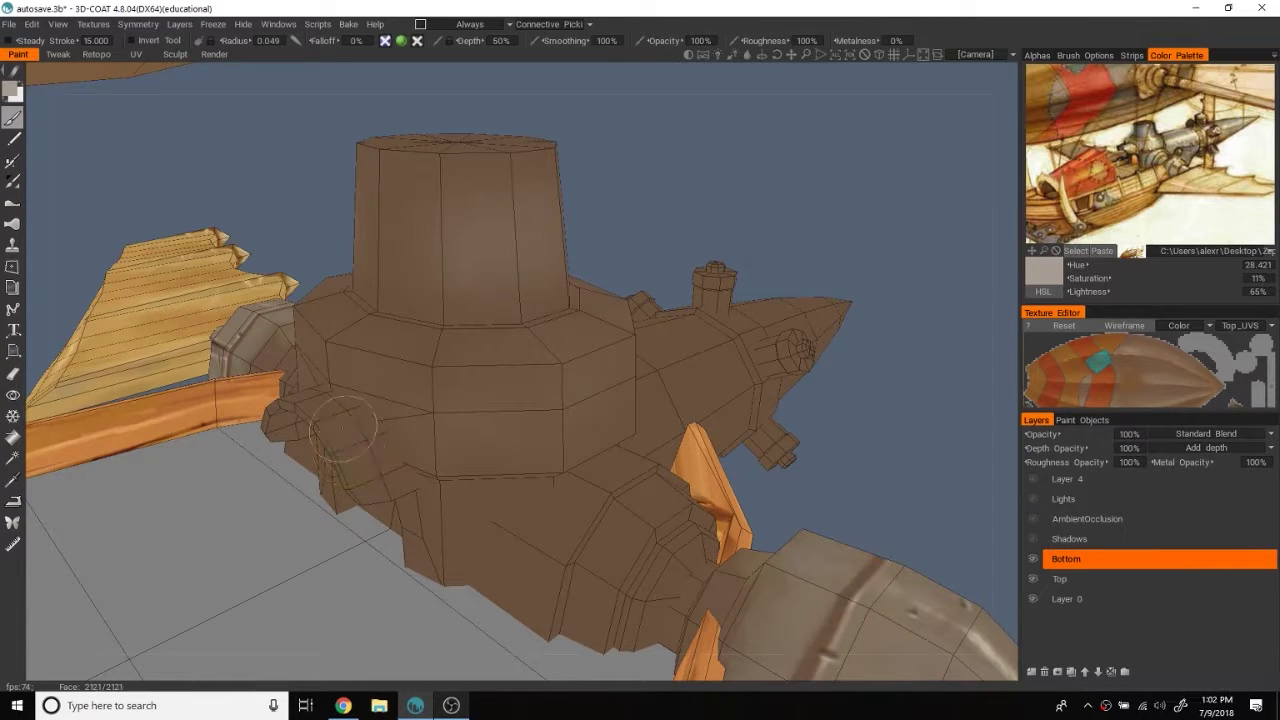
{"action": "left_click_drag", "start_coordinate": [902, 197], "coordinate": [395, 527]}
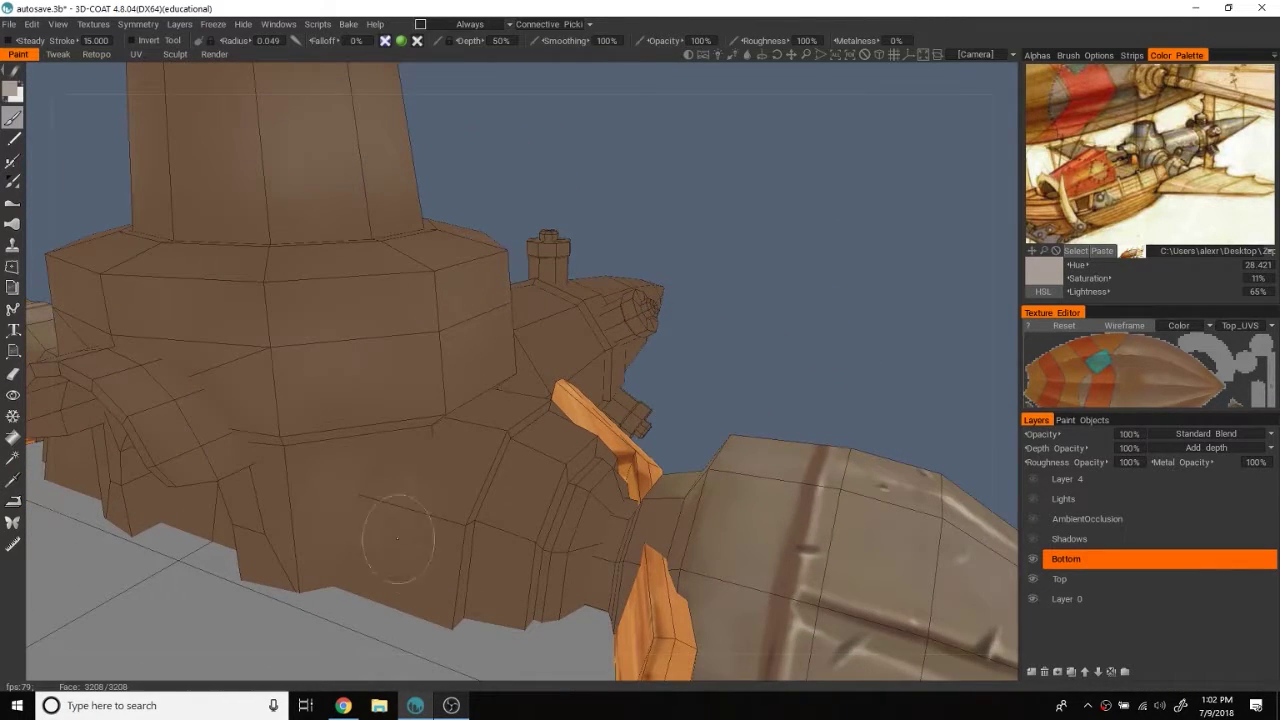
{"action": "middle_click_drag", "start_coordinate": [508, 548], "coordinate": [657, 516]}
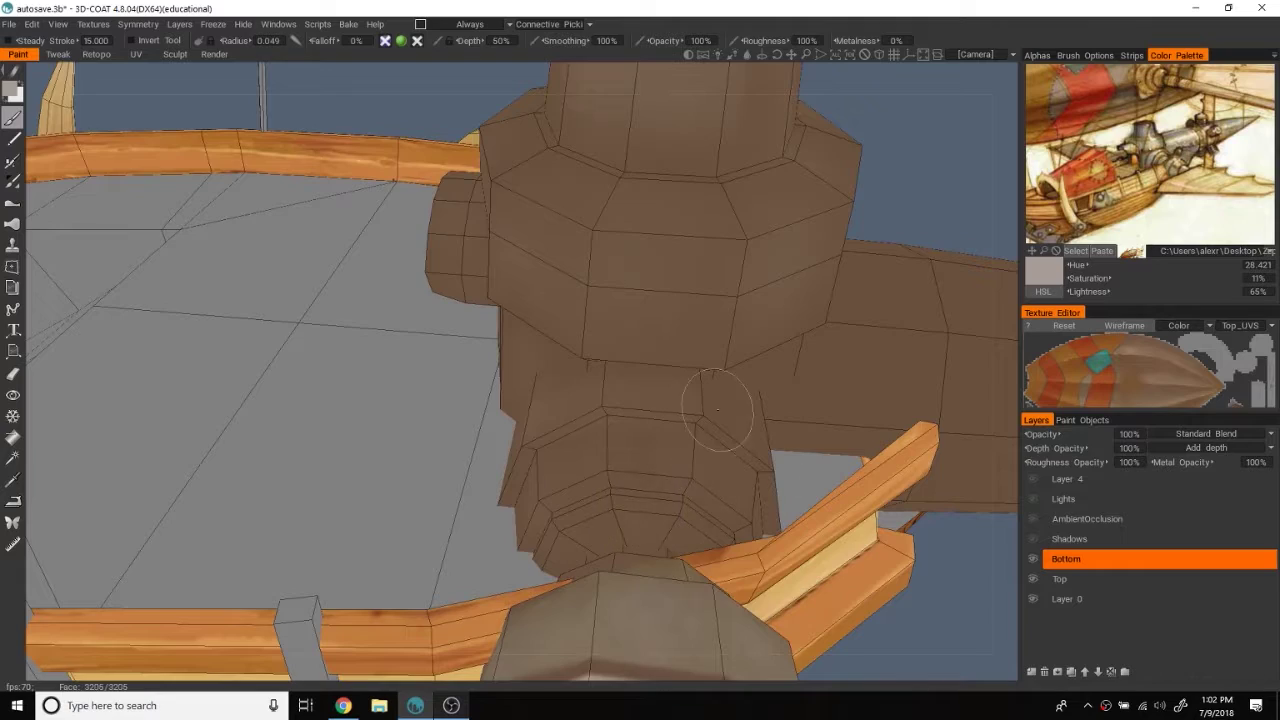
{"action": "middle_click_drag", "start_coordinate": [725, 445], "coordinate": [802, 518]}
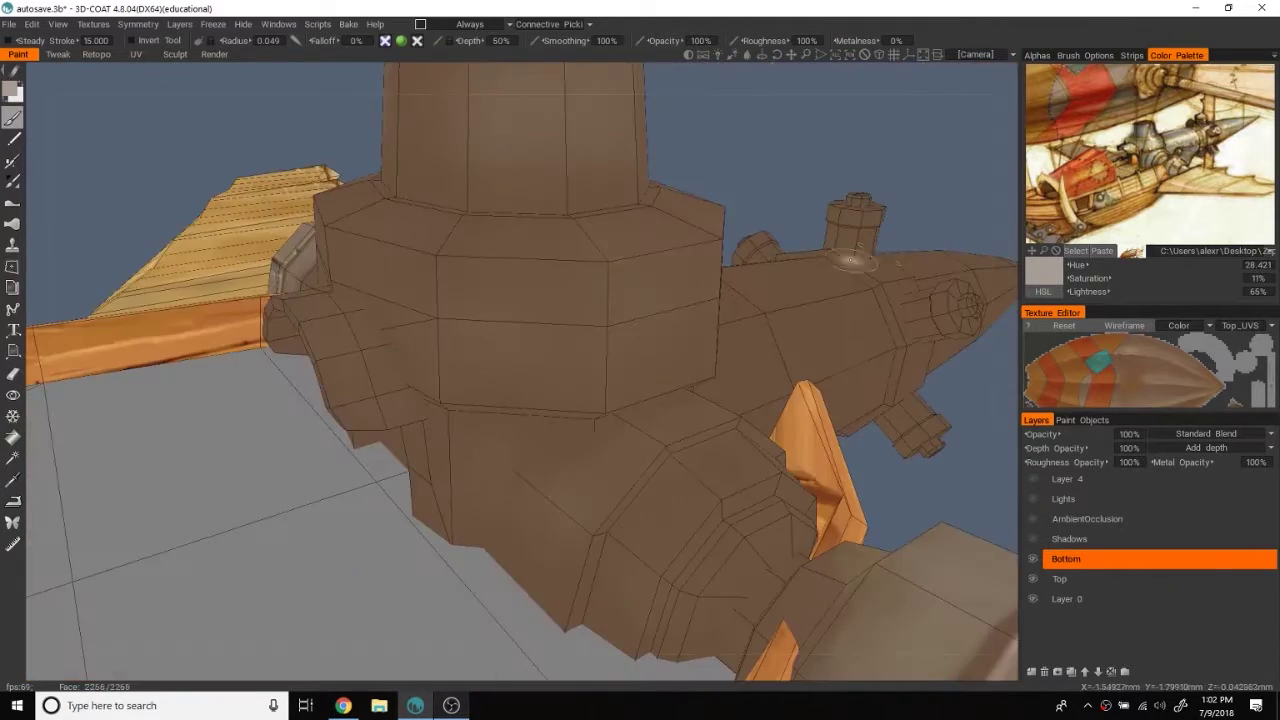
{"action": "mouse_move", "coordinate": [675, 481]}
{"action": "middle_mouse_down"}
{"action": "mouse_move", "coordinate": [930, 442]}
{"action": "mouse_move", "coordinate": [415, 357]}
{"action": "middle_mouse_up"}
Step: Orbit around the engine tower and sample the model's tan colour for painting
{"action": "mouse_move", "coordinate": [430, 280]}
{"action": "middle_mouse_down"}
{"action": "mouse_move", "coordinate": [832, 225]}
{"action": "mouse_move", "coordinate": [450, 233]}
{"action": "middle_mouse_up"}
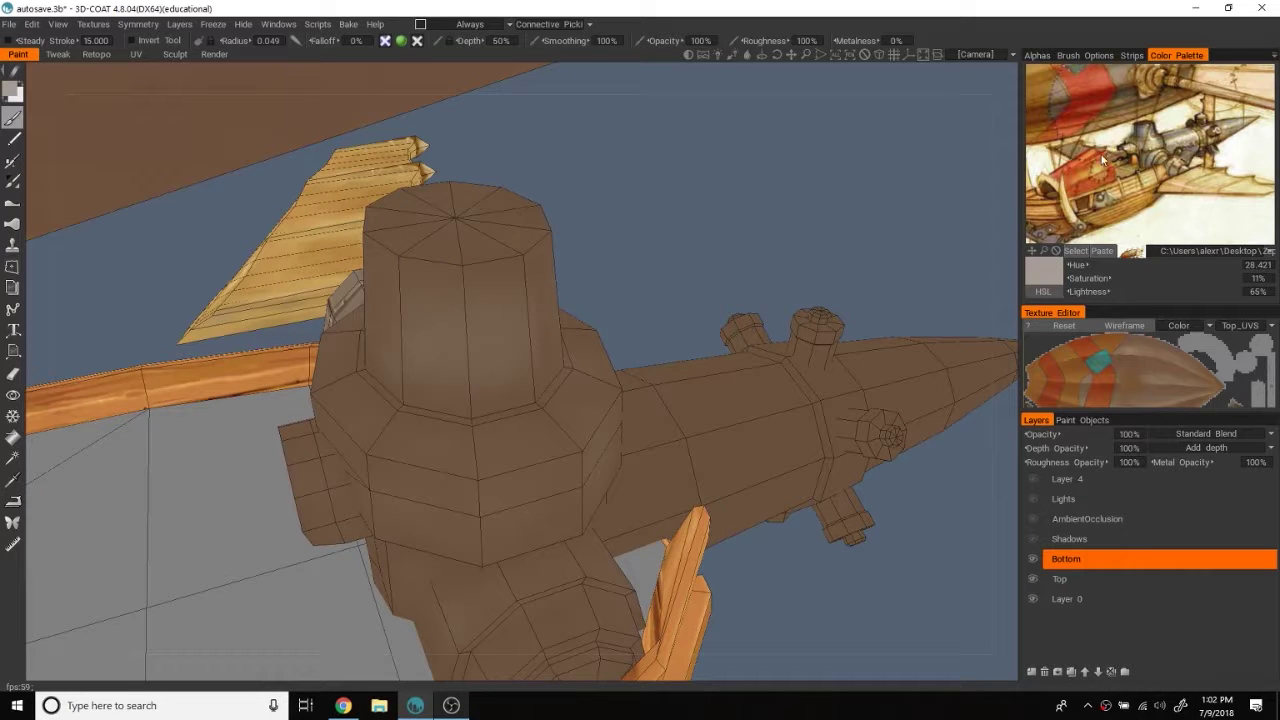
{"action": "middle_click_drag", "start_coordinate": [488, 374], "coordinate": [588, 207]}
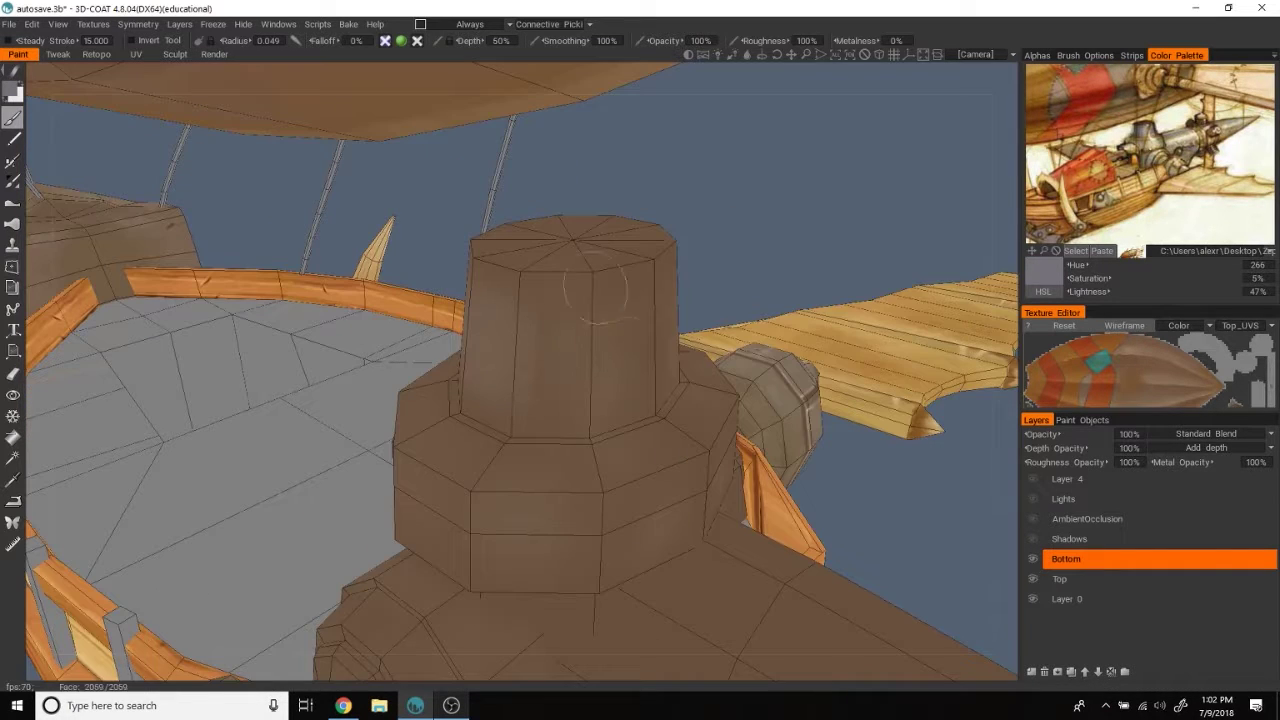
{"action": "mouse_move", "coordinate": [740, 220]}
{"action": "middle_mouse_down"}
{"action": "mouse_move", "coordinate": [680, 329]}
{"action": "mouse_move", "coordinate": [537, 429]}
{"action": "middle_mouse_up"}
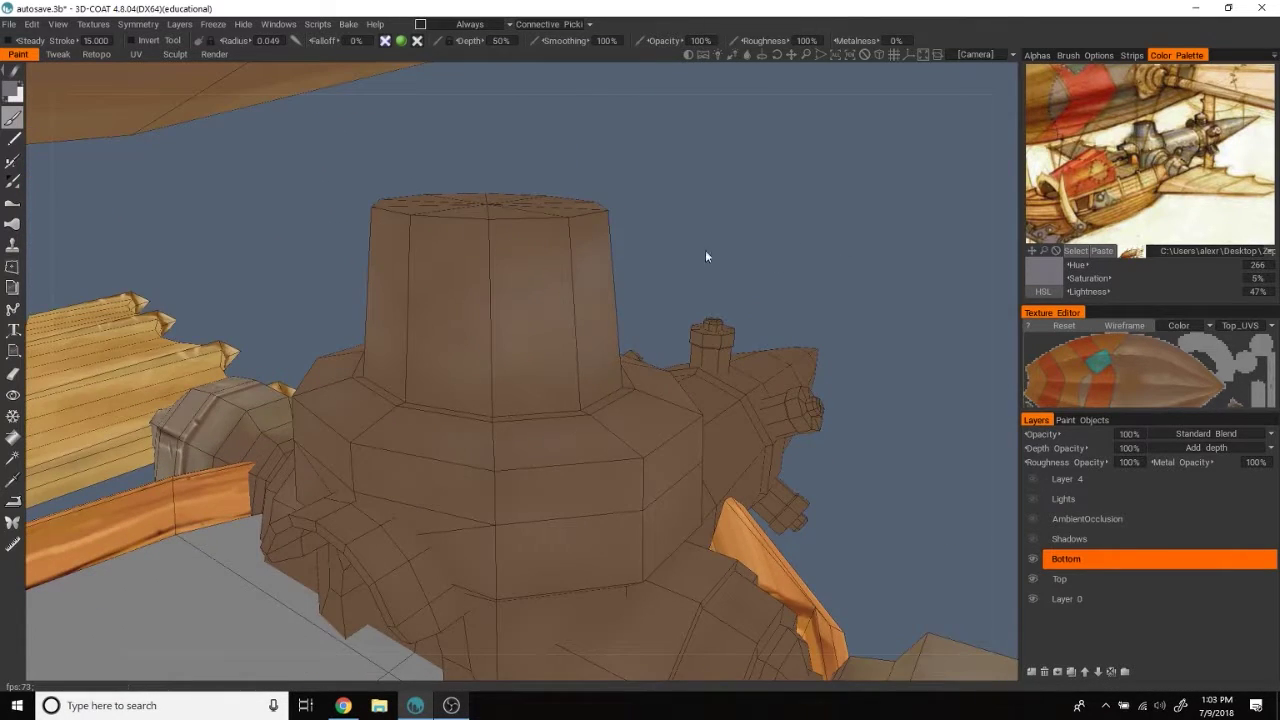
{"action": "middle_click_drag", "start_coordinate": [709, 257], "coordinate": [500, 187]}
{"action": "mouse_move", "coordinate": [593, 195]}
{"action": "middle_mouse_down"}
{"action": "mouse_move", "coordinate": [900, 246]}
{"action": "mouse_move", "coordinate": [774, 281]}
{"action": "middle_mouse_up"}
{"action": "mouse_move", "coordinate": [893, 255]}
{"action": "middle_mouse_down"}
{"action": "mouse_move", "coordinate": [880, 186]}
{"action": "mouse_move", "coordinate": [557, 449]}
{"action": "mouse_move", "coordinate": [413, 444]}
{"action": "middle_mouse_up"}
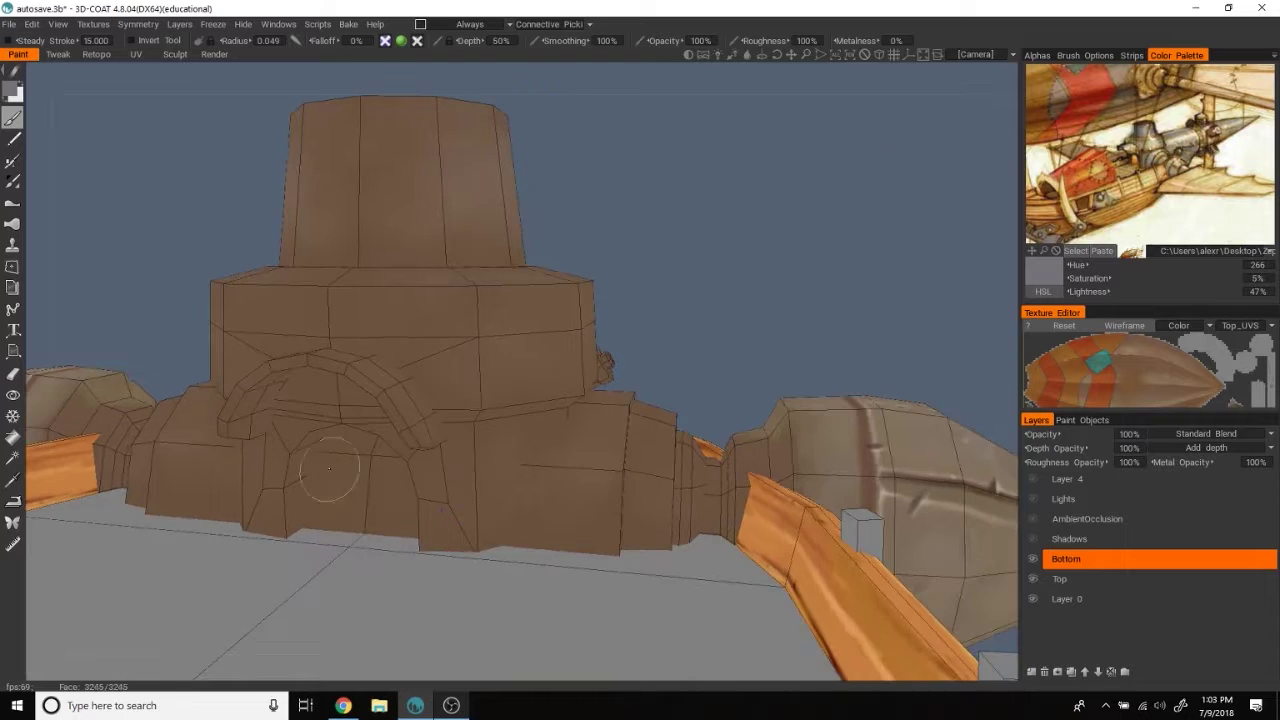
{"action": "mouse_move", "coordinate": [329, 468]}
{"action": "middle_mouse_down"}
{"action": "mouse_move", "coordinate": [849, 194]}
{"action": "mouse_move", "coordinate": [429, 386]}
{"action": "mouse_move", "coordinate": [634, 286]}
{"action": "middle_mouse_up"}
{"action": "mouse_move", "coordinate": [1007, 296]}
{"action": "middle_mouse_down"}
{"action": "mouse_move", "coordinate": [465, 365]}
{"action": "mouse_move", "coordinate": [549, 343]}
{"action": "mouse_move", "coordinate": [844, 395]}
{"action": "mouse_move", "coordinate": [498, 346]}
{"action": "middle_mouse_up"}
{"action": "middle_click_drag", "start_coordinate": [968, 365], "coordinate": [760, 380]}
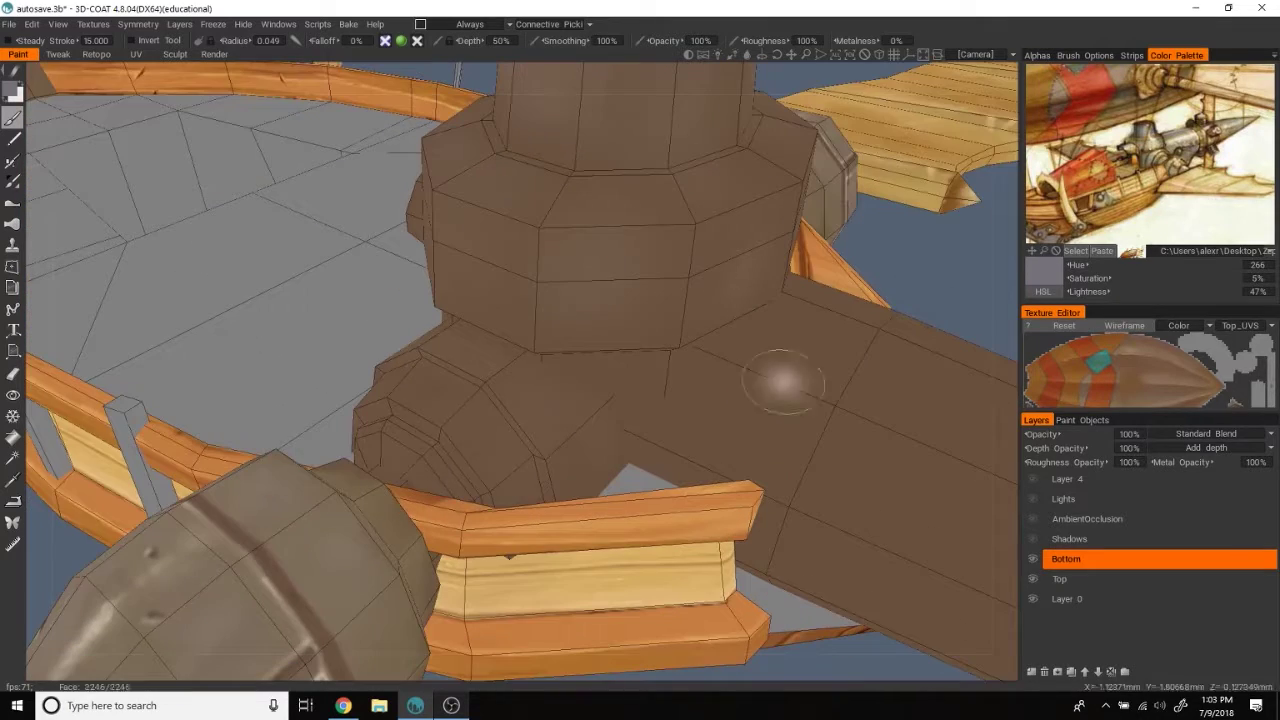
{"action": "mouse_move", "coordinate": [462, 348]}
{"action": "middle_mouse_down"}
{"action": "mouse_move", "coordinate": [877, 362]}
{"action": "mouse_move", "coordinate": [473, 368]}
{"action": "mouse_move", "coordinate": [789, 327]}
{"action": "mouse_move", "coordinate": [386, 223]}
{"action": "middle_mouse_up"}
{"action": "key", "text": "v"}
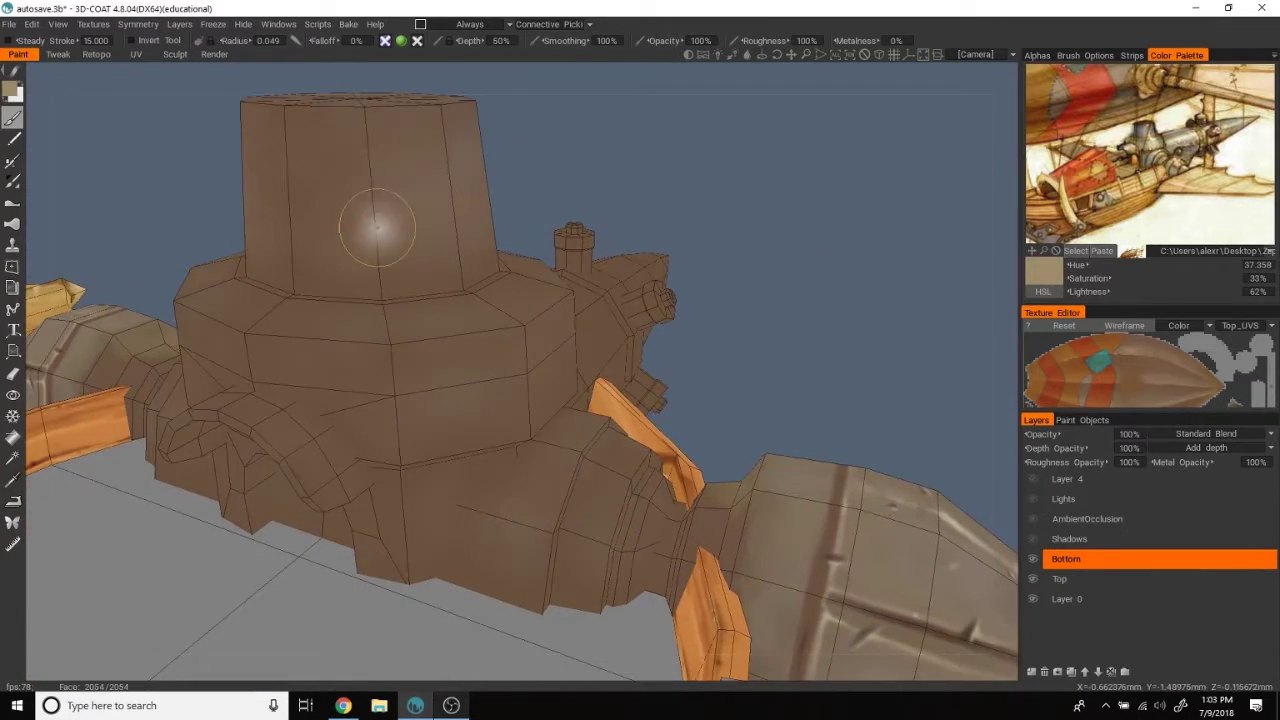
Step: Cut the brush radius to 0.030 and orbit beneath the tower, pulling back to the whole airship
{"action": "mouse_move", "coordinate": [408, 210]}
{"action": "middle_mouse_down"}
{"action": "mouse_move", "coordinate": [550, 140]}
{"action": "mouse_move", "coordinate": [530, 360]}
{"action": "mouse_move", "coordinate": [906, 400]}
{"action": "mouse_move", "coordinate": [853, 246]}
{"action": "mouse_move", "coordinate": [565, 285]}
{"action": "middle_mouse_up"}
{"action": "mouse_move", "coordinate": [430, 275]}
{"action": "middle_mouse_down"}
{"action": "mouse_move", "coordinate": [826, 180]}
{"action": "mouse_move", "coordinate": [800, 360]}
{"action": "mouse_move", "coordinate": [447, 372]}
{"action": "middle_mouse_up"}
{"action": "right_click_drag", "start_coordinate": [447, 372], "coordinate": [340, 345]}
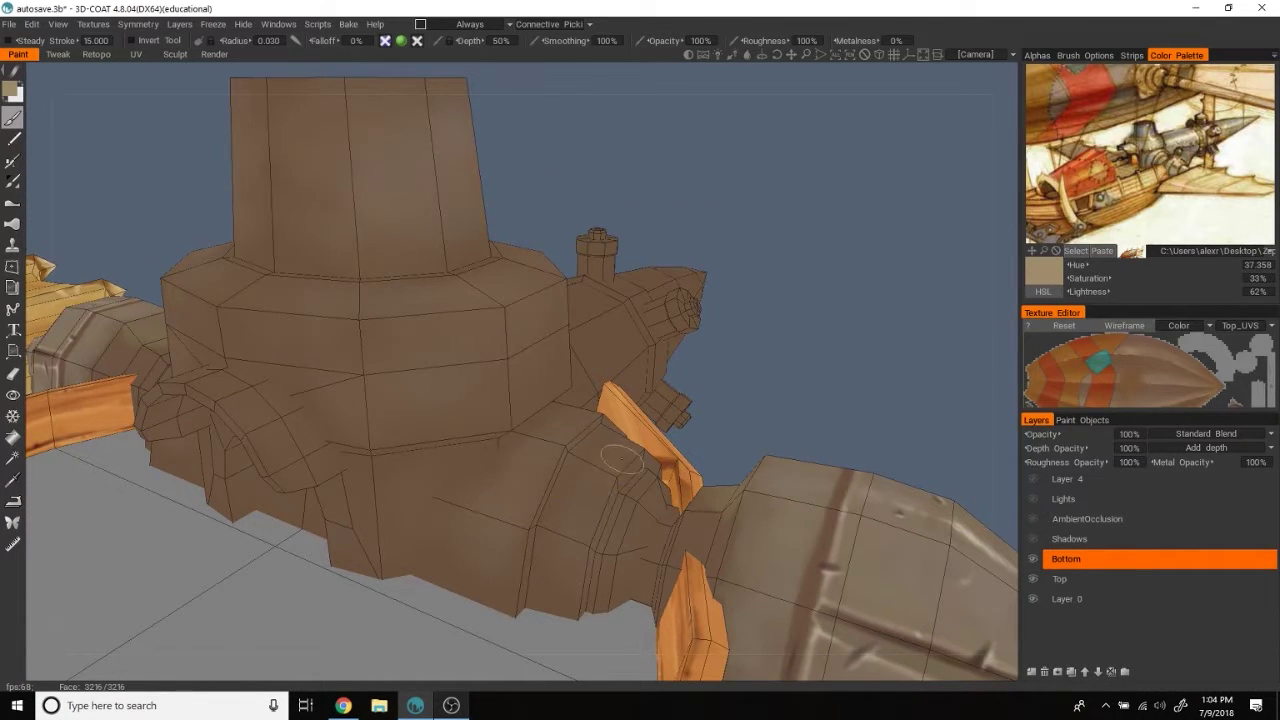
{"action": "middle_click_drag", "start_coordinate": [620, 458], "coordinate": [700, 543]}
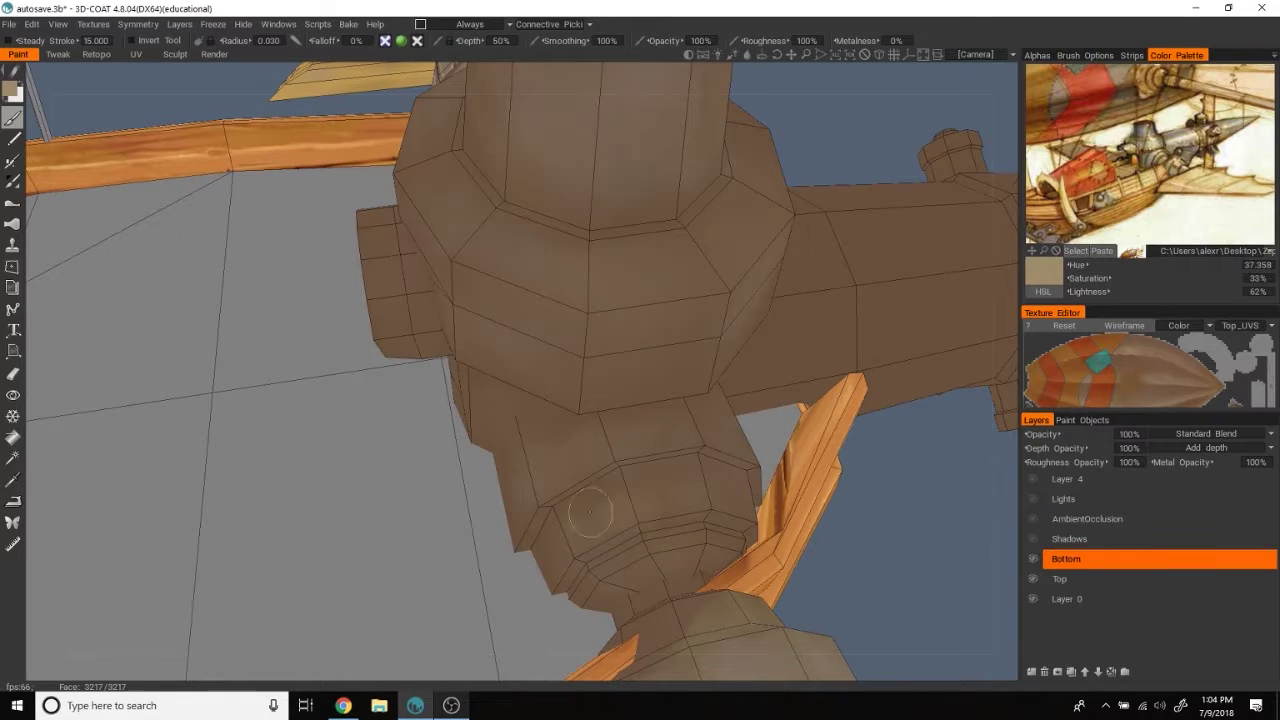
{"action": "mouse_move", "coordinate": [590, 512]}
{"action": "middle_mouse_down"}
{"action": "mouse_move", "coordinate": [921, 387]}
{"action": "mouse_move", "coordinate": [320, 455]}
{"action": "middle_mouse_up"}
{"action": "scroll", "coordinate": [866, 384], "scroll_direction": "down", "scroll_amount": 5}
{"action": "scroll", "coordinate": [922, 394], "scroll_direction": "up", "scroll_amount": 5}
{"action": "scroll", "coordinate": [924, 401], "scroll_direction": "up", "scroll_amount": 5}
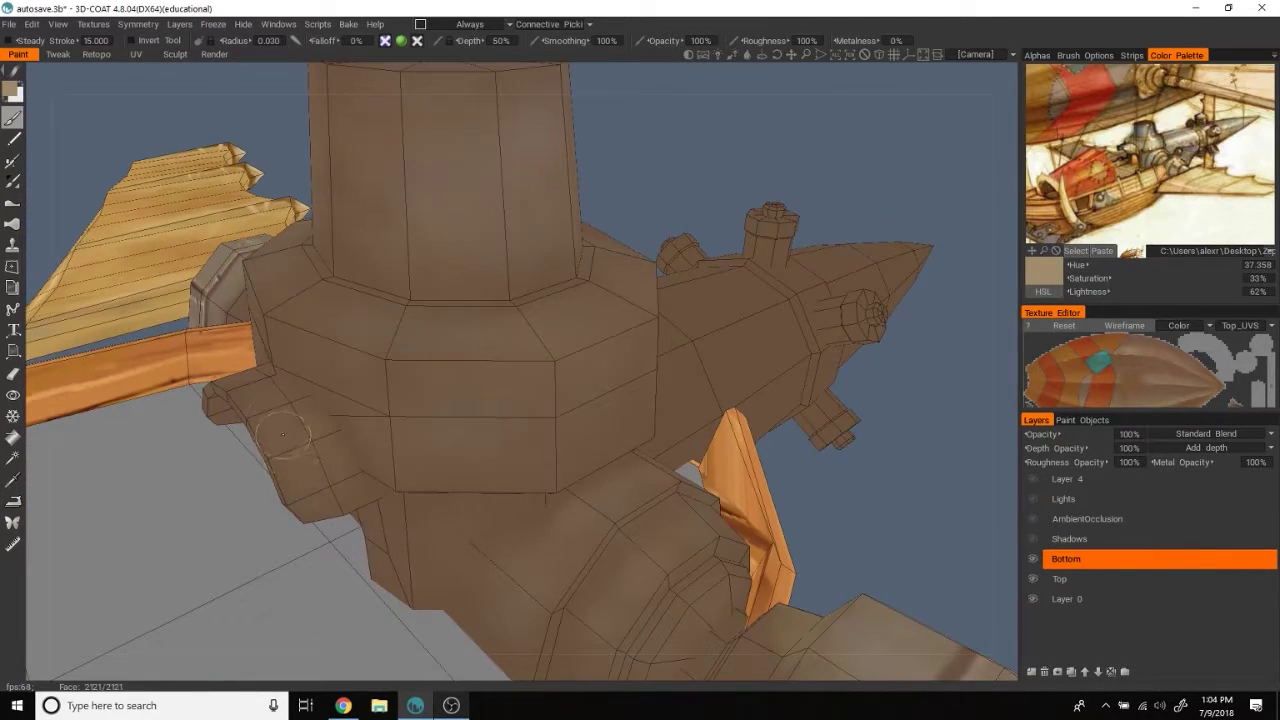
{"action": "scroll", "coordinate": [996, 448], "scroll_direction": "down", "scroll_amount": 3}
{"action": "mouse_move", "coordinate": [996, 448]}
{"action": "middle_mouse_down"}
{"action": "mouse_move", "coordinate": [901, 390]}
{"action": "mouse_move", "coordinate": [954, 439]}
{"action": "mouse_move", "coordinate": [892, 398]}
{"action": "mouse_move", "coordinate": [623, 451]}
{"action": "mouse_move", "coordinate": [851, 386]}
{"action": "mouse_move", "coordinate": [931, 322]}
{"action": "mouse_move", "coordinate": [381, 233]}
{"action": "middle_mouse_up"}
Step: Pick a near-white colour from the reference image and shrink the brush radius to 0.012
{"action": "key", "text": "v"}
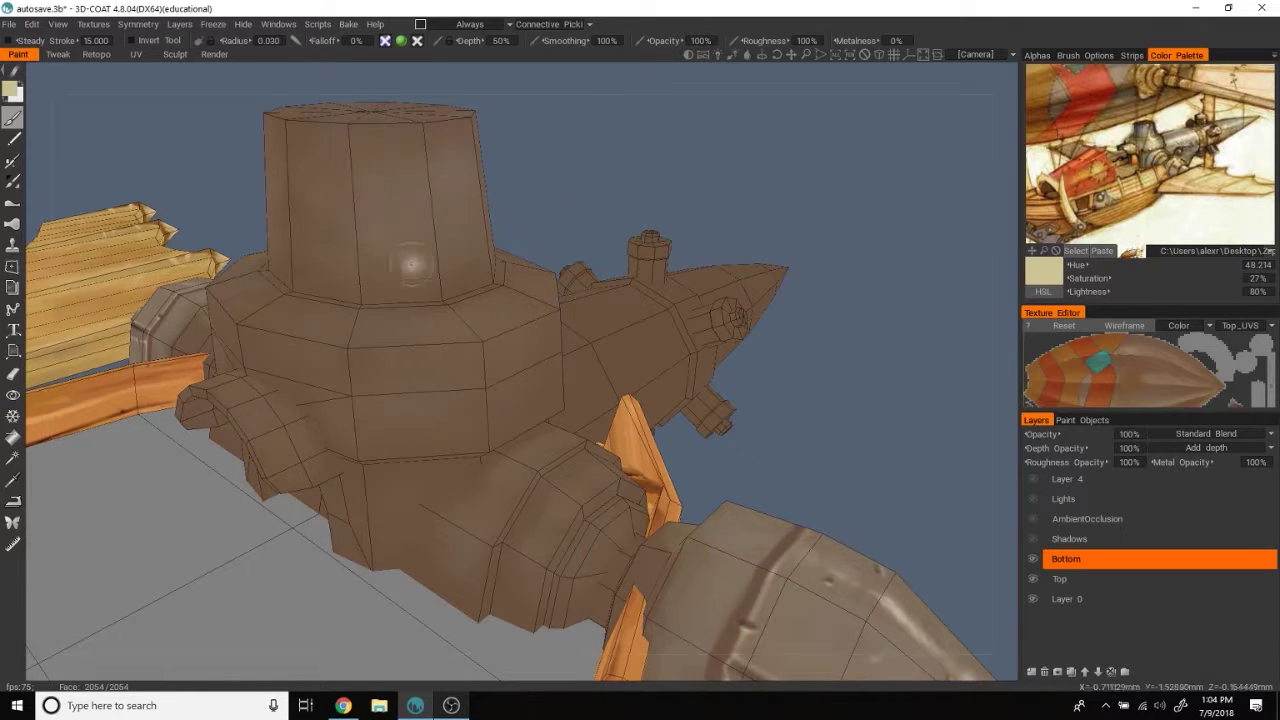
{"action": "right_click_drag", "start_coordinate": [410, 332], "coordinate": [479, 314]}
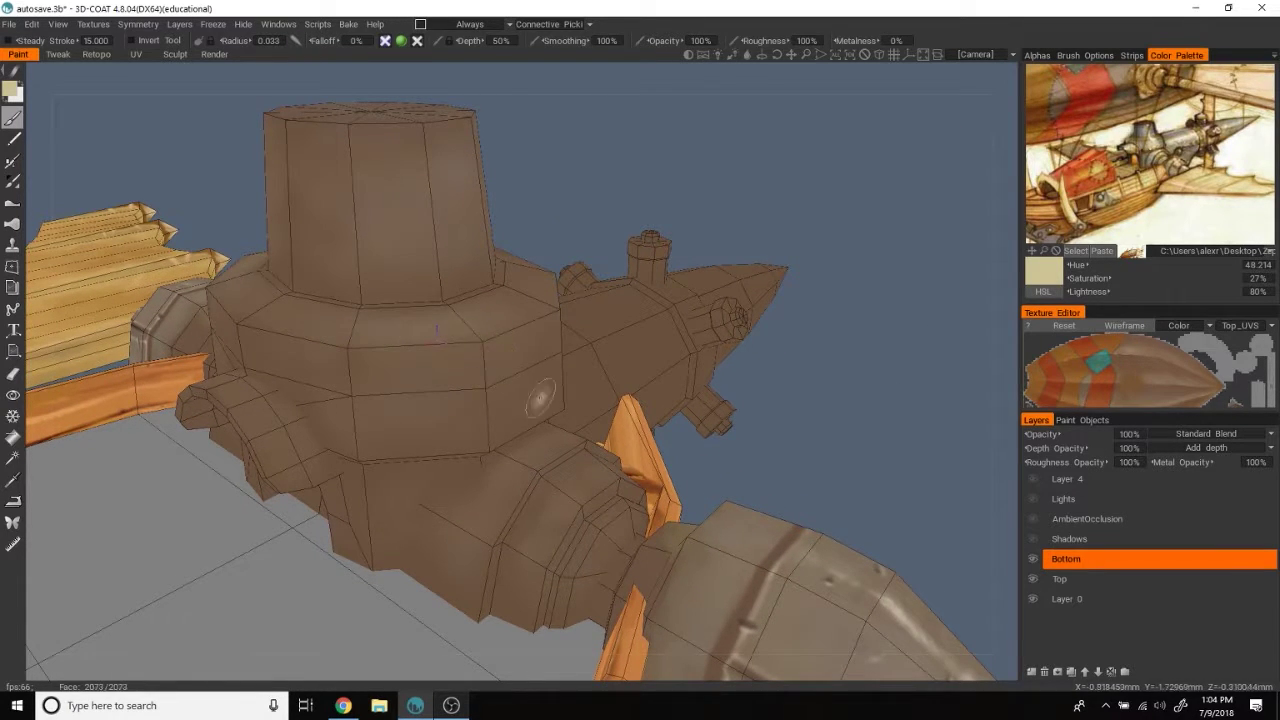
{"action": "middle_click_drag", "start_coordinate": [480, 366], "coordinate": [700, 260]}
{"action": "left_click", "coordinate": [1155, 145]}
{"action": "middle_click_drag", "start_coordinate": [945, 472], "coordinate": [940, 445]}
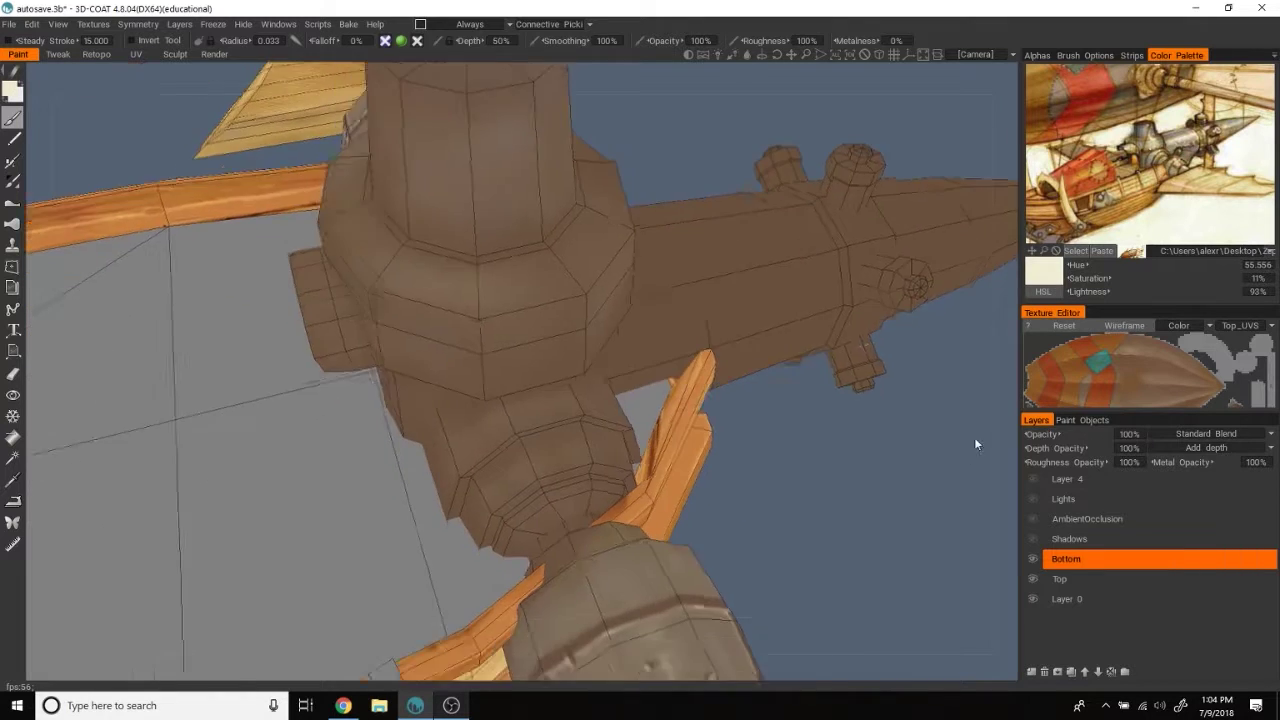
{"action": "right_click_drag", "start_coordinate": [528, 294], "coordinate": [510, 318]}
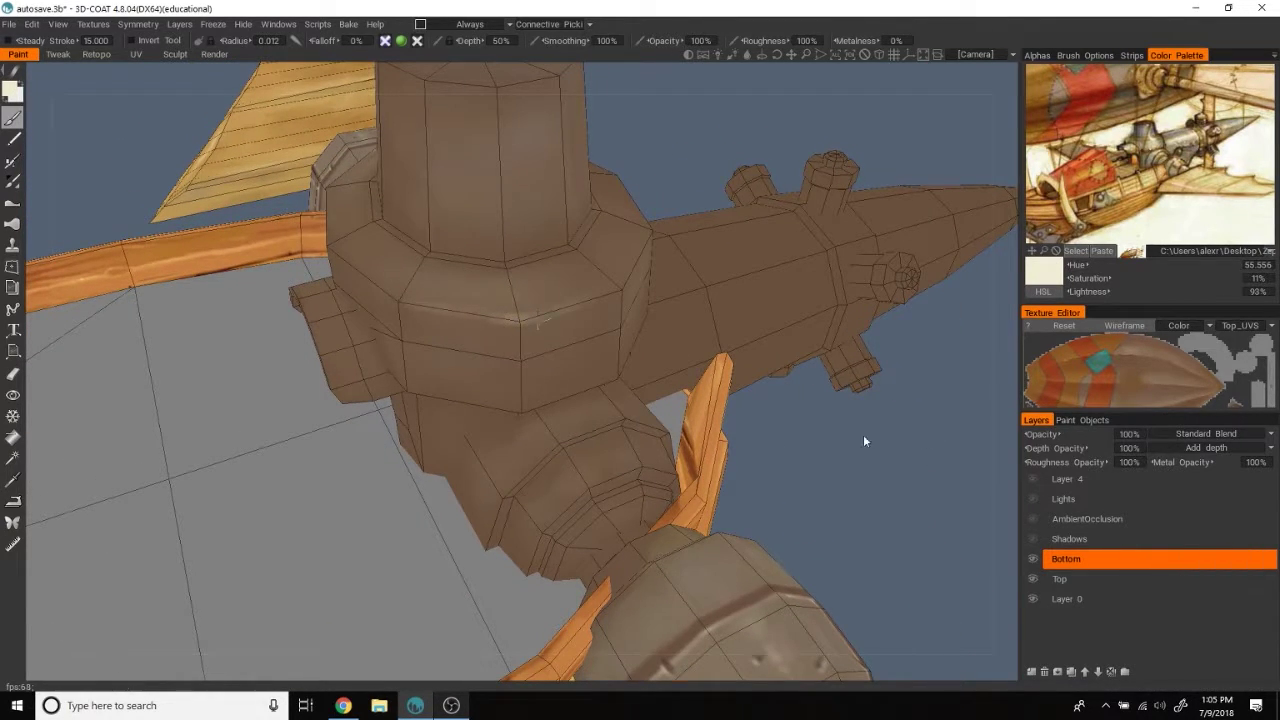
Step: Paint cream highlight strokes along the octagonal tower base's edges
{"action": "middle_click_drag", "start_coordinate": [876, 454], "coordinate": [480, 372]}
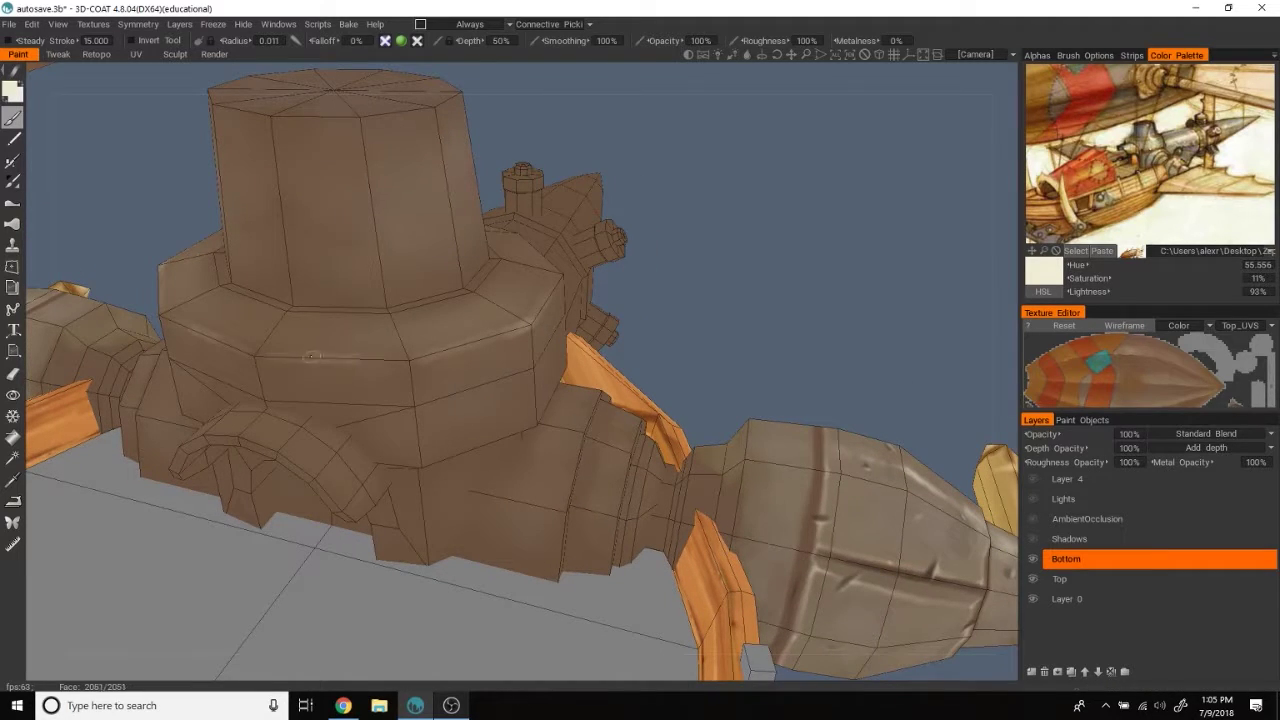
{"action": "mouse_move", "coordinate": [499, 349]}
{"action": "middle_mouse_down"}
{"action": "mouse_move", "coordinate": [934, 510]}
{"action": "mouse_move", "coordinate": [516, 405]}
{"action": "middle_mouse_up"}
{"action": "middle_click_drag", "start_coordinate": [584, 381], "coordinate": [760, 338]}
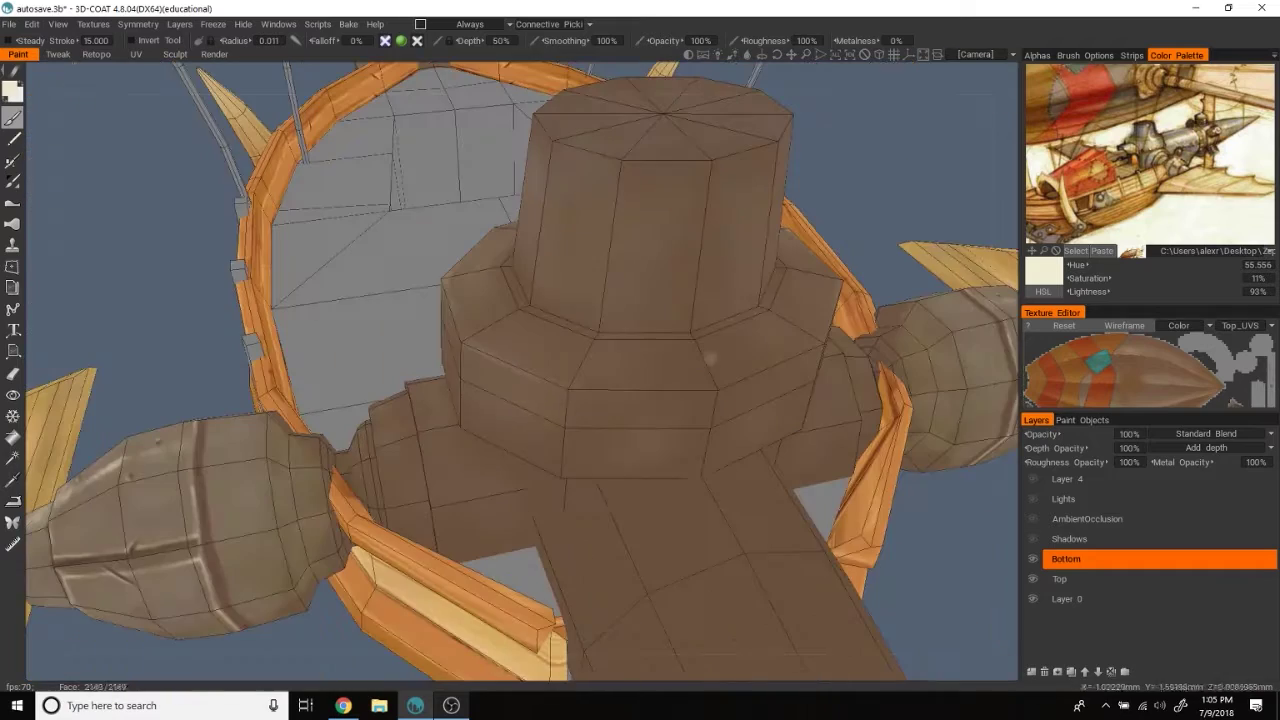
{"action": "mouse_move", "coordinate": [941, 509]}
{"action": "middle_mouse_down"}
{"action": "mouse_move", "coordinate": [940, 357]}
{"action": "mouse_move", "coordinate": [448, 395]}
{"action": "middle_mouse_up"}
{"action": "mouse_move", "coordinate": [853, 327]}
{"action": "middle_mouse_down"}
{"action": "mouse_move", "coordinate": [863, 309]}
{"action": "mouse_move", "coordinate": [837, 300]}
{"action": "mouse_move", "coordinate": [527, 294]}
{"action": "mouse_move", "coordinate": [843, 203]}
{"action": "mouse_move", "coordinate": [514, 273]}
{"action": "mouse_move", "coordinate": [616, 237]}
{"action": "middle_mouse_up"}
{"action": "mouse_move", "coordinate": [704, 270]}
{"action": "middle_mouse_down"}
{"action": "mouse_move", "coordinate": [847, 214]}
{"action": "mouse_move", "coordinate": [866, 245]}
{"action": "middle_mouse_up"}
{"action": "mouse_move", "coordinate": [653, 294]}
{"action": "middle_mouse_down"}
{"action": "mouse_move", "coordinate": [900, 239]}
{"action": "mouse_move", "coordinate": [868, 227]}
{"action": "mouse_move", "coordinate": [812, 269]}
{"action": "middle_mouse_up"}
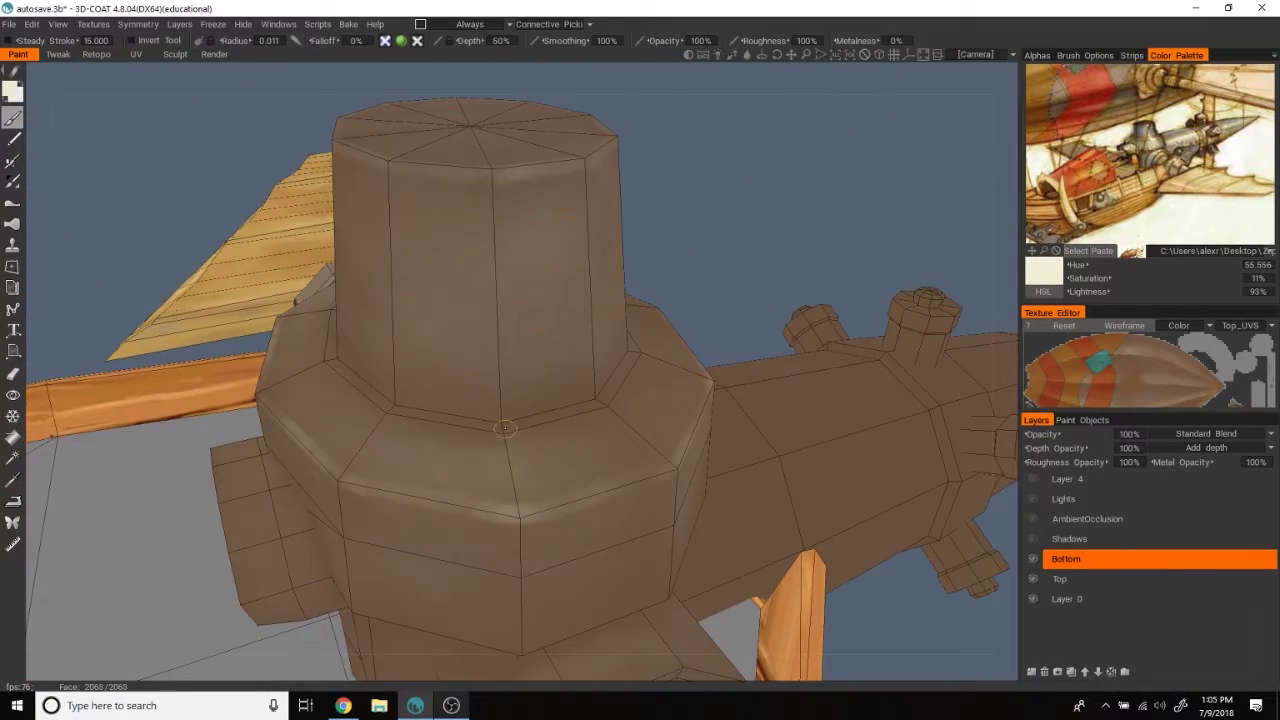
{"action": "middle_click_drag", "start_coordinate": [430, 410], "coordinate": [749, 180]}
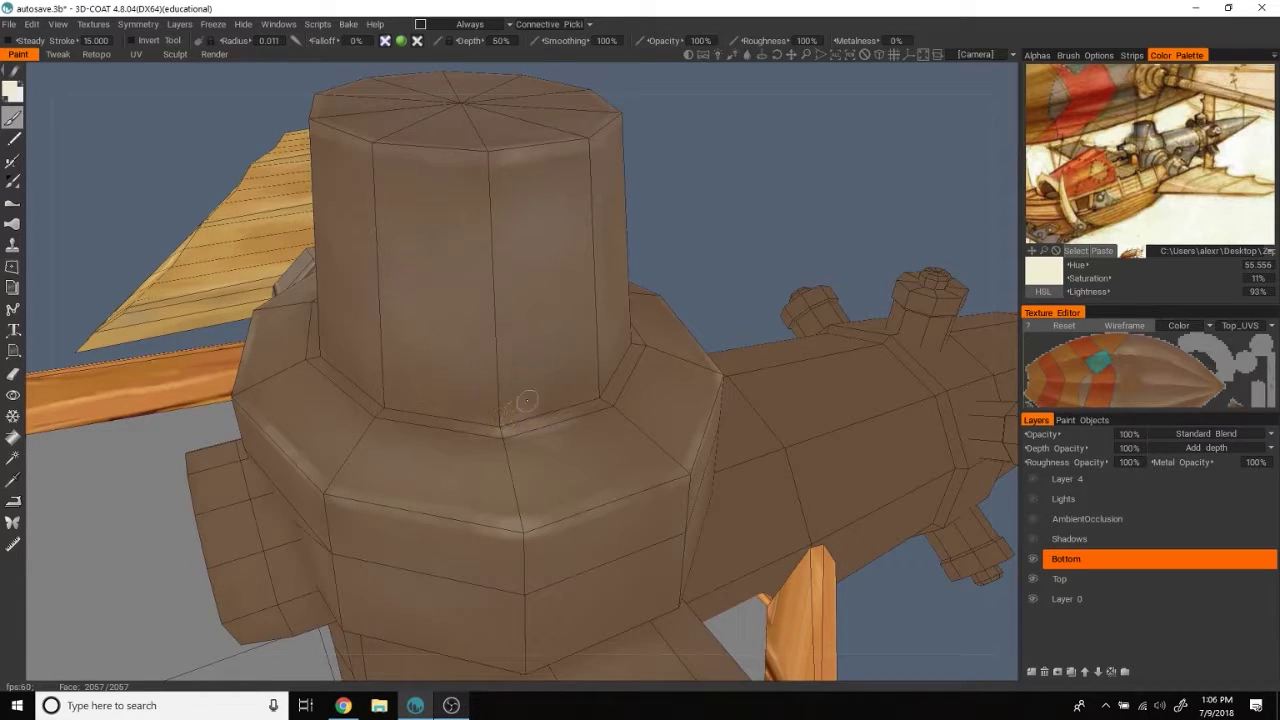
{"action": "mouse_move", "coordinate": [526, 400]}
{"action": "middle_mouse_down"}
{"action": "mouse_move", "coordinate": [795, 236]}
{"action": "mouse_move", "coordinate": [812, 202]}
{"action": "mouse_move", "coordinate": [600, 440]}
{"action": "middle_mouse_up"}
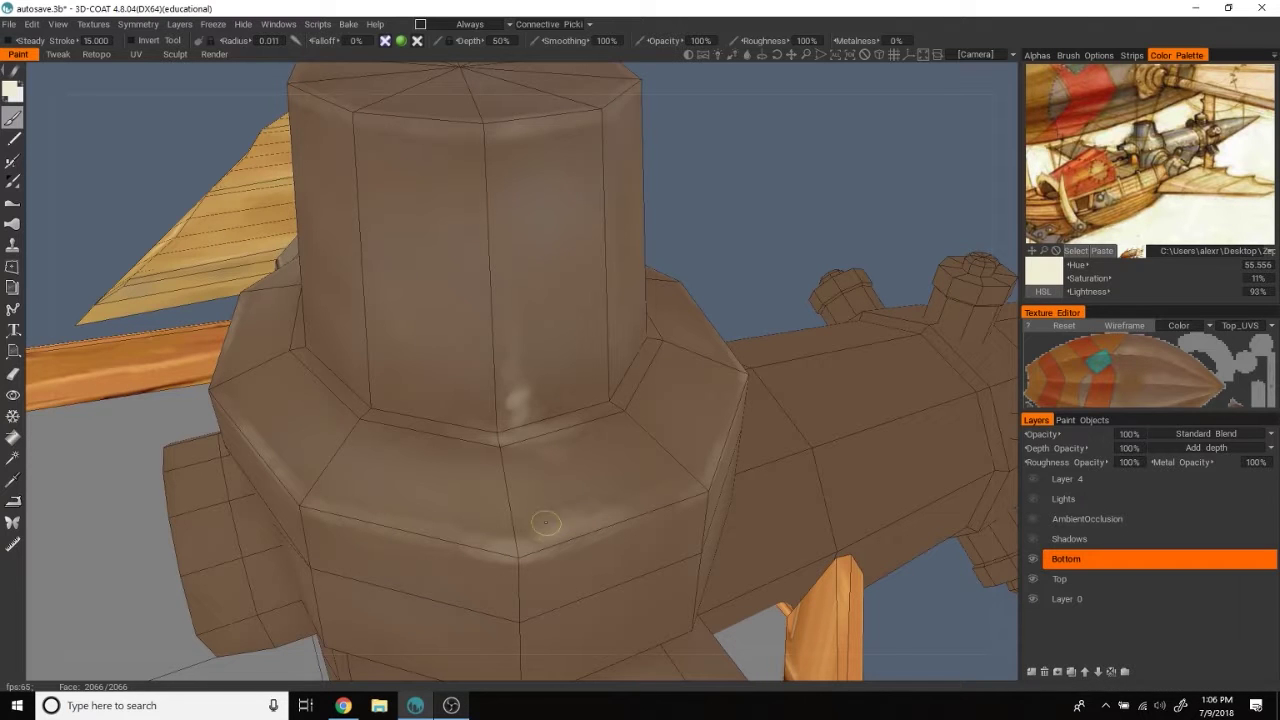
{"action": "left_click_drag", "start_coordinate": [552, 500], "coordinate": [600, 535]}
{"action": "mouse_move", "coordinate": [600, 535]}
{"action": "middle_mouse_down"}
{"action": "mouse_move", "coordinate": [837, 220]}
{"action": "mouse_move", "coordinate": [868, 260]}
{"action": "mouse_move", "coordinate": [799, 396]}
{"action": "mouse_move", "coordinate": [877, 286]}
{"action": "mouse_move", "coordinate": [509, 365]}
{"action": "middle_mouse_up"}
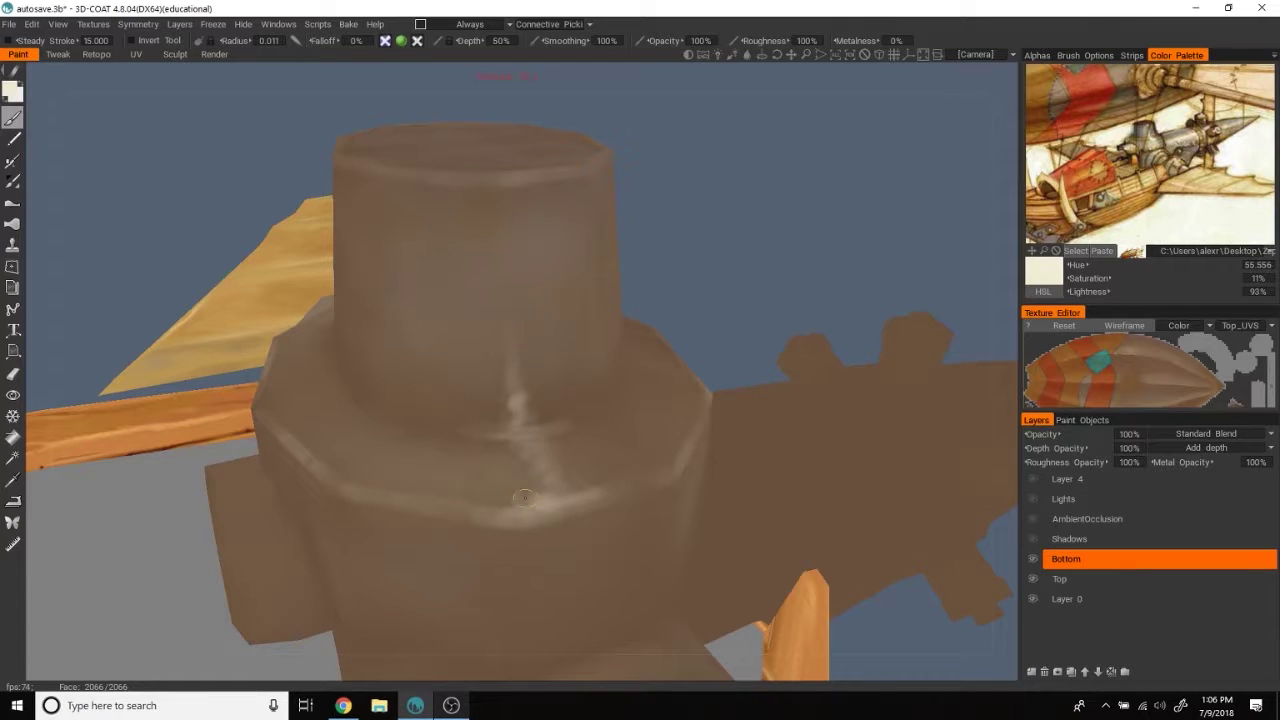
Step: Sample the model's brown, then pick a pale cream colour from the reference image
{"action": "middle_click_drag", "start_coordinate": [738, 262], "coordinate": [595, 407]}
{"action": "key", "text": "v"}
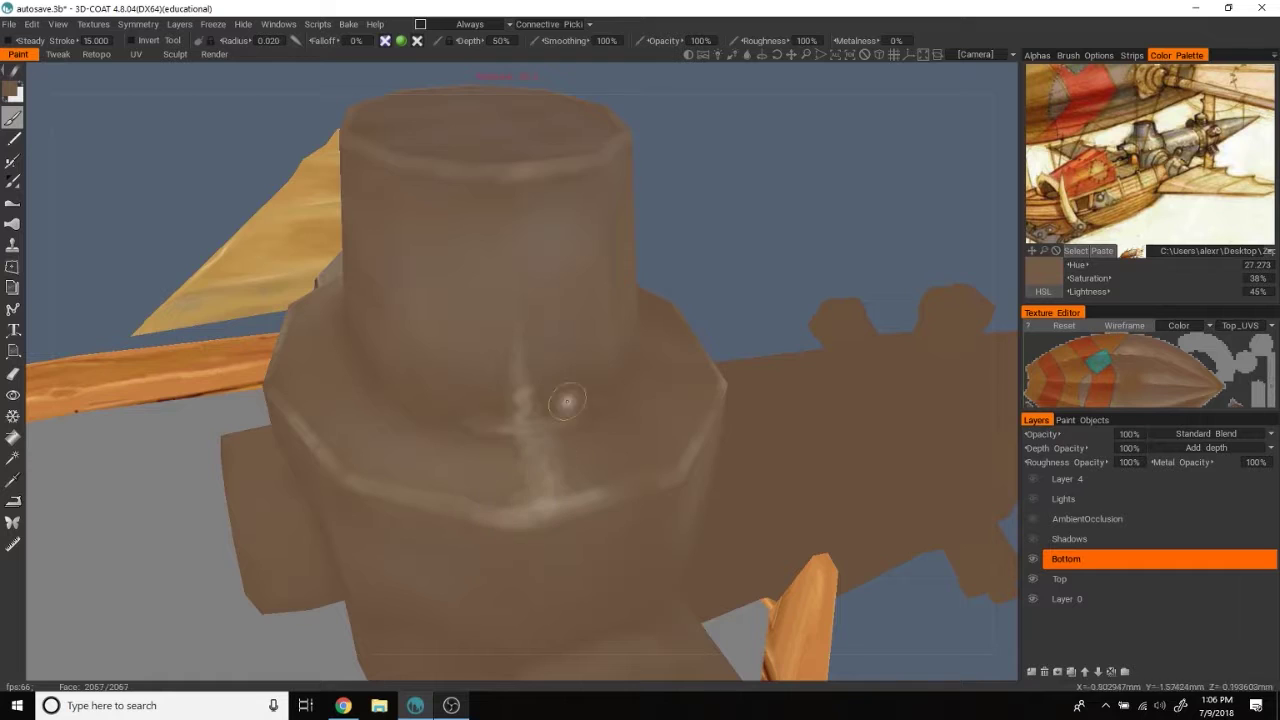
{"action": "middle_click_drag", "start_coordinate": [525, 503], "coordinate": [903, 206]}
{"action": "scroll", "coordinate": [903, 206], "scroll_direction": "down", "scroll_amount": 5}
{"action": "middle_click_drag", "start_coordinate": [846, 243], "coordinate": [1000, 200]}
{"action": "left_click", "coordinate": [1106, 158]}
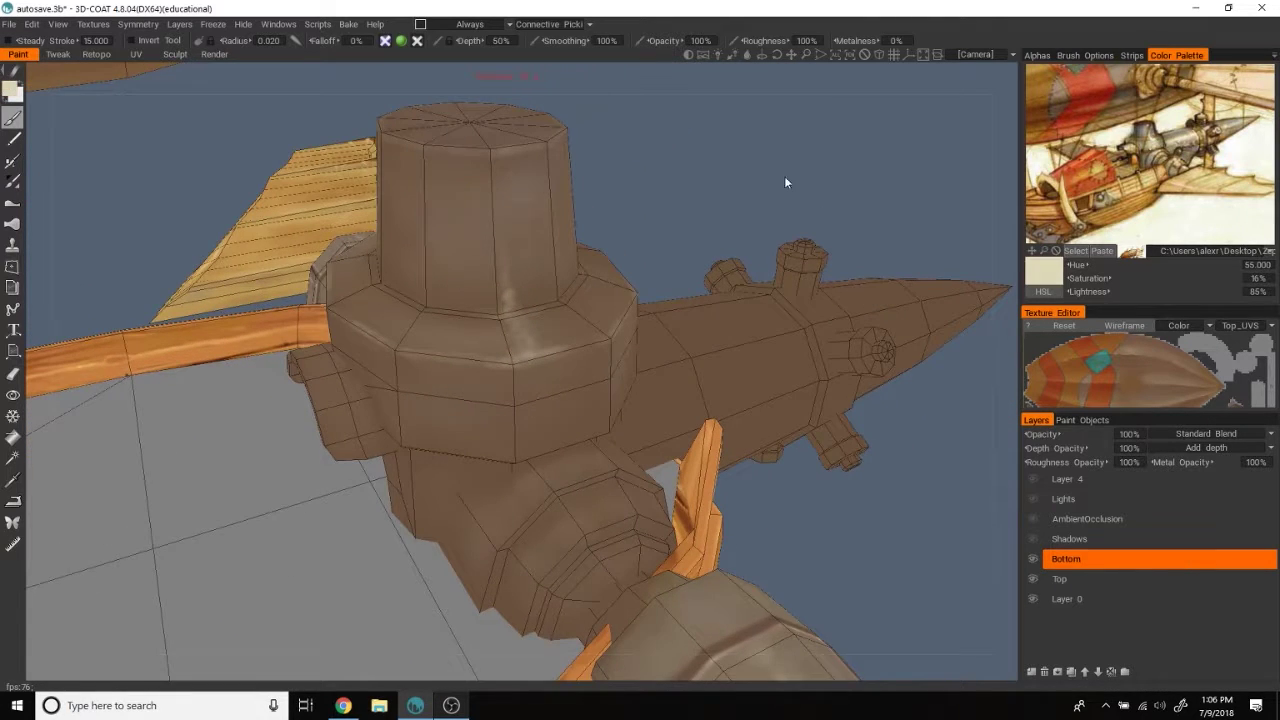
Step: Shrink the brush radius to 0.010 and dab a light highlight under the hull
{"action": "middle_click_drag", "start_coordinate": [866, 169], "coordinate": [672, 438]}
{"action": "scroll", "coordinate": [672, 438], "scroll_direction": "up", "scroll_amount": 2}
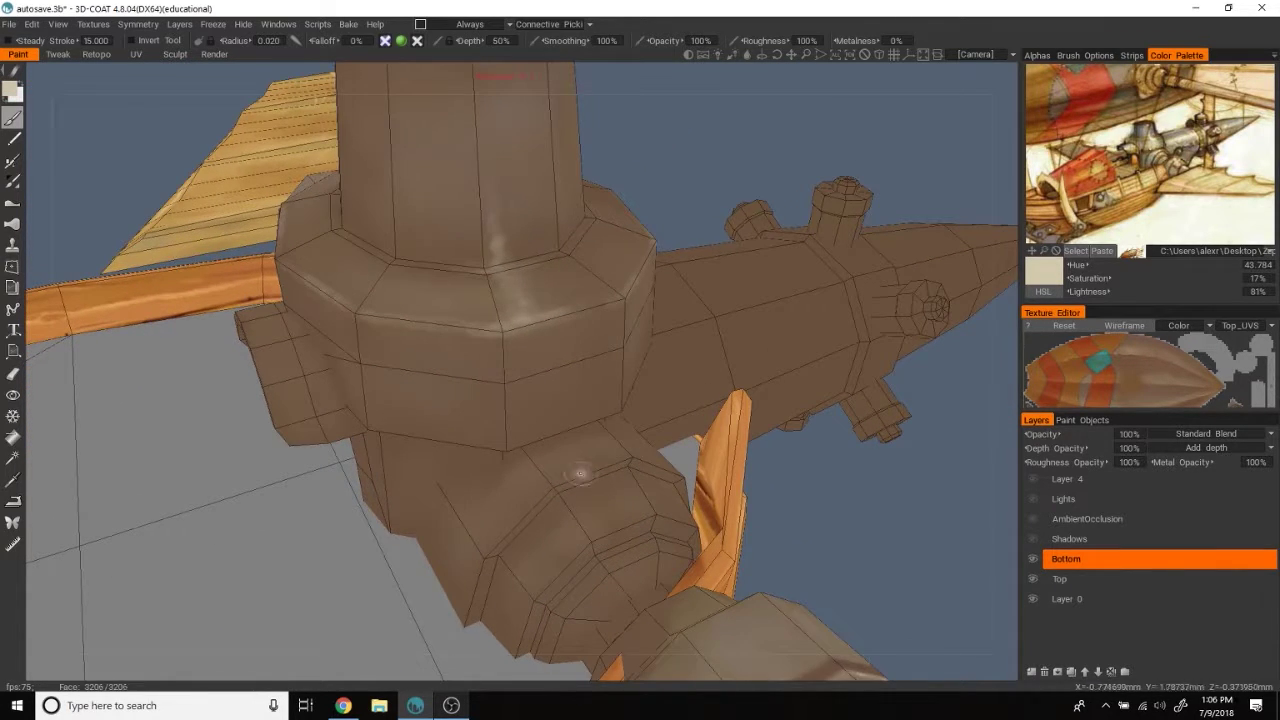
{"action": "middle_click_drag", "start_coordinate": [518, 516], "coordinate": [917, 457]}
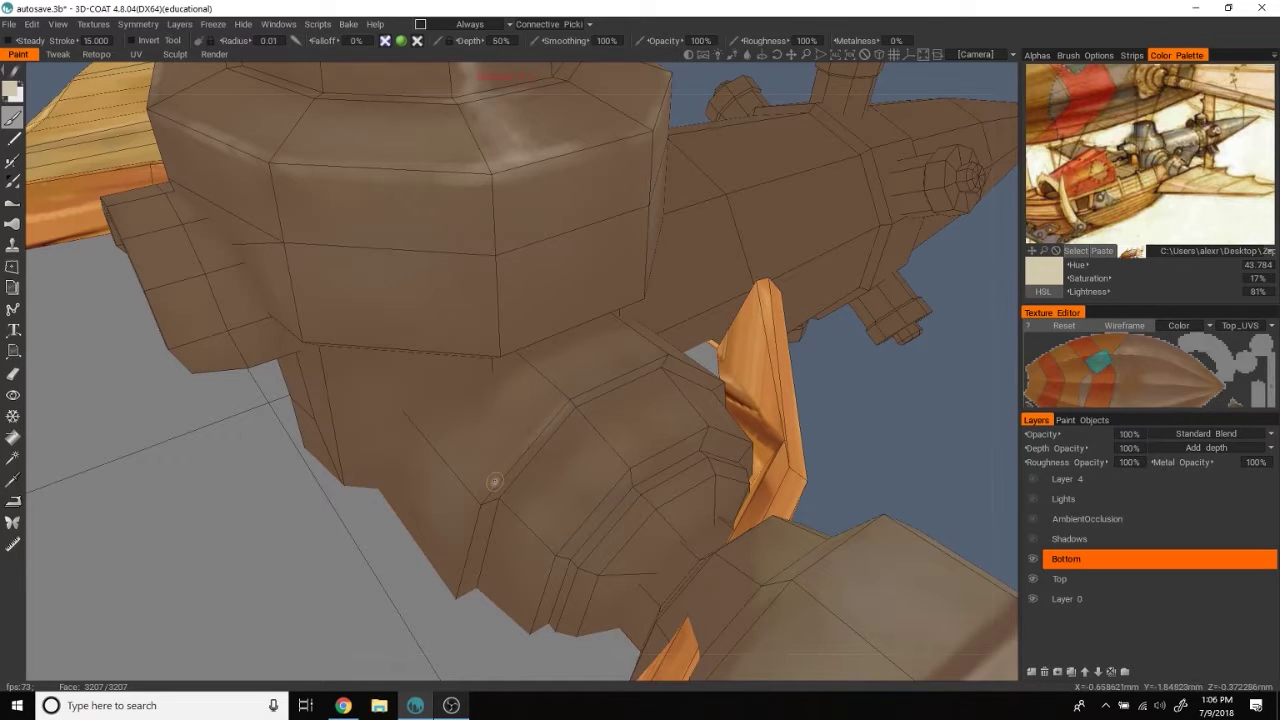
{"action": "middle_click_drag", "start_coordinate": [570, 401], "coordinate": [613, 443]}
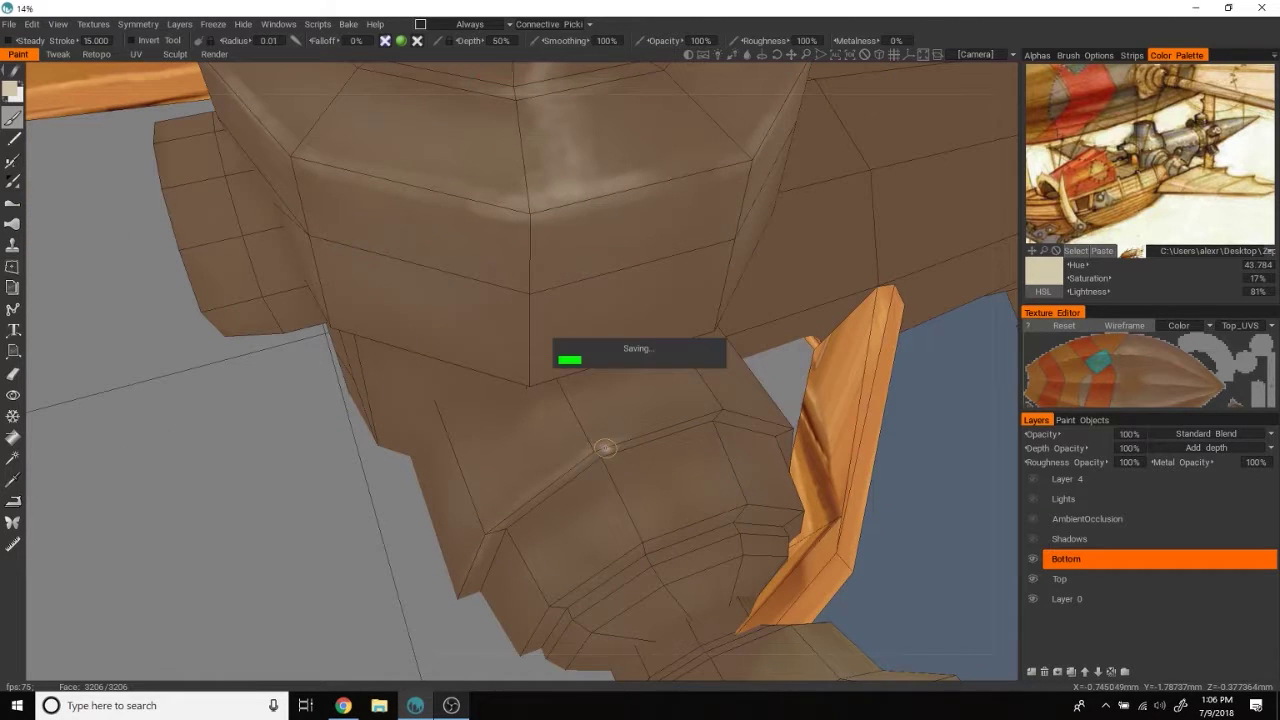
{"action": "mouse_move", "coordinate": [963, 507]}
{"action": "middle_mouse_down"}
{"action": "mouse_move", "coordinate": [743, 483]}
{"action": "mouse_move", "coordinate": [646, 192]}
{"action": "middle_mouse_up"}
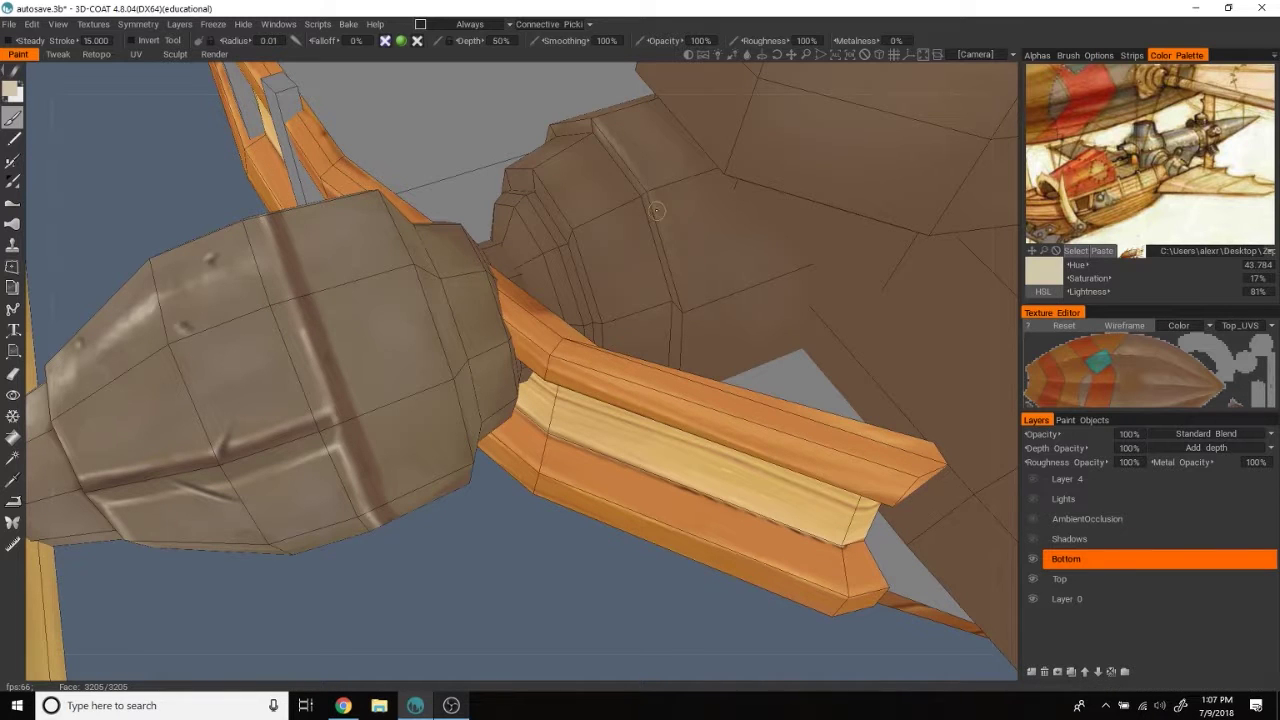
{"action": "mouse_move", "coordinate": [549, 589]}
{"action": "middle_mouse_down"}
{"action": "mouse_move", "coordinate": [900, 343]}
{"action": "mouse_move", "coordinate": [667, 377]}
{"action": "middle_mouse_up"}
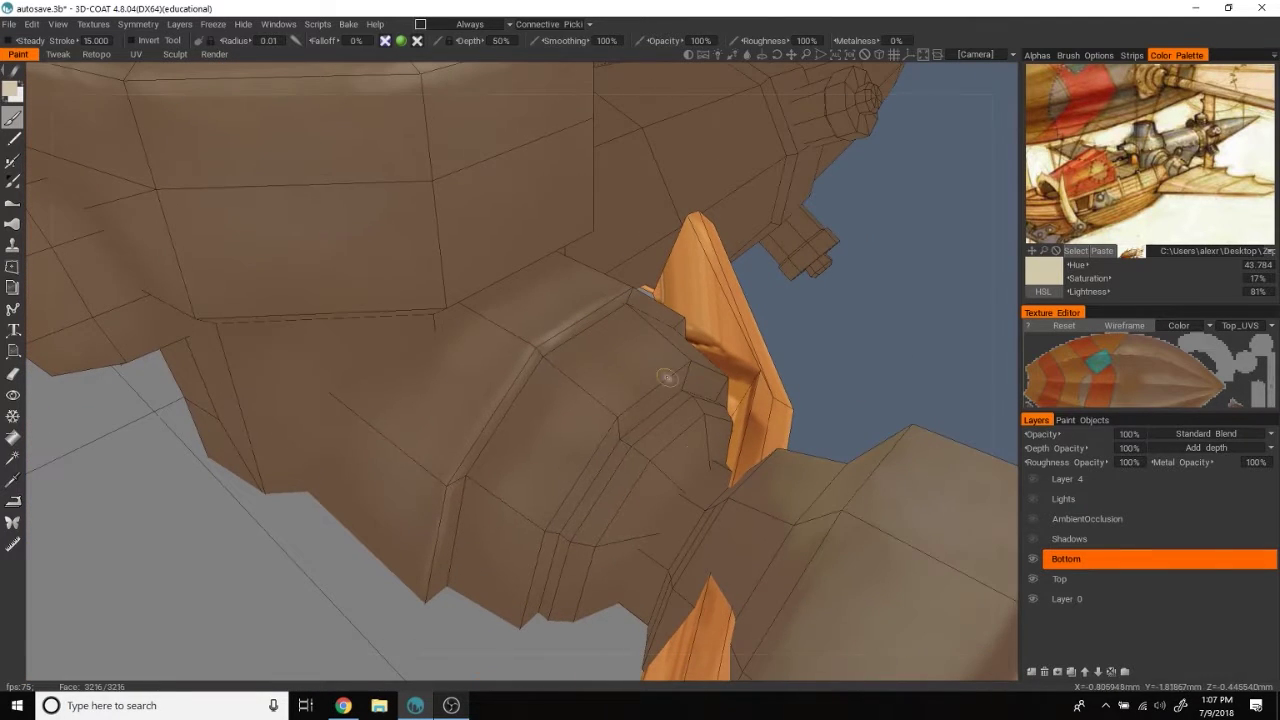
{"action": "left_click", "coordinate": [582, 448]}
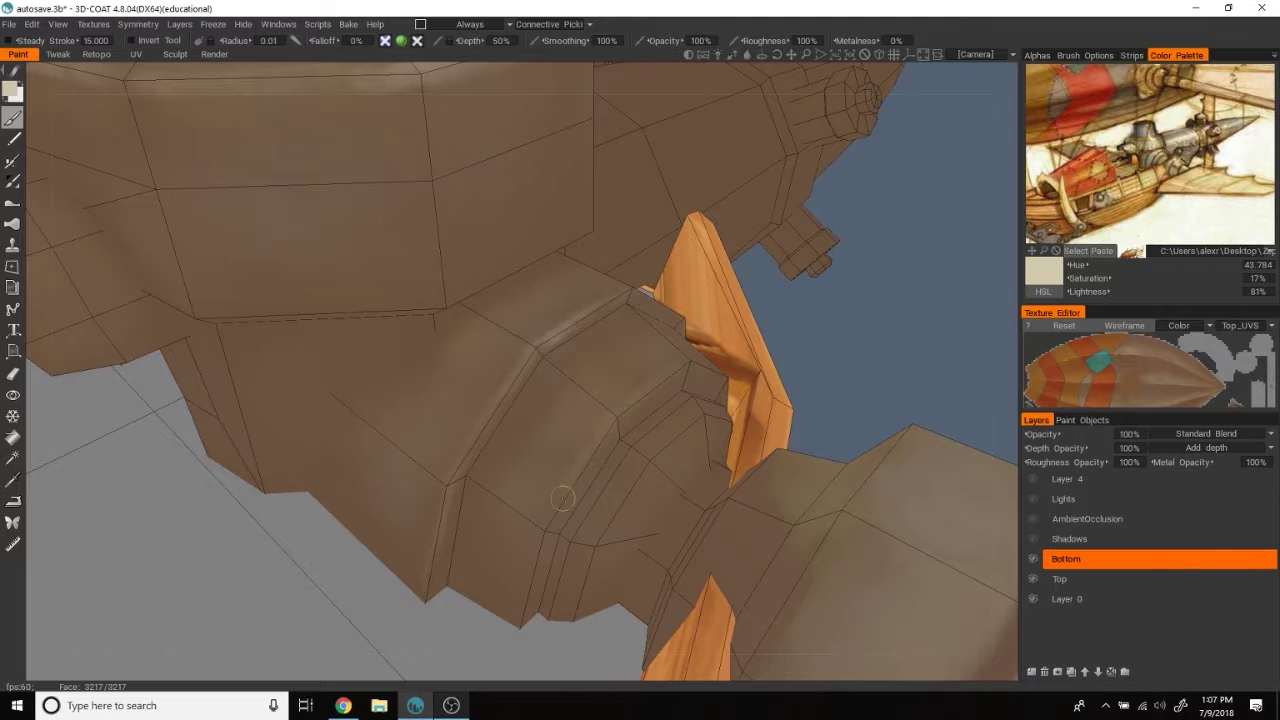
Step: Orbit around the hull to inspect the barrel-shaped part and rail from below
{"action": "mouse_move", "coordinate": [541, 541]}
{"action": "middle_mouse_down"}
{"action": "mouse_move", "coordinate": [924, 369]}
{"action": "mouse_move", "coordinate": [749, 454]}
{"action": "middle_mouse_up"}
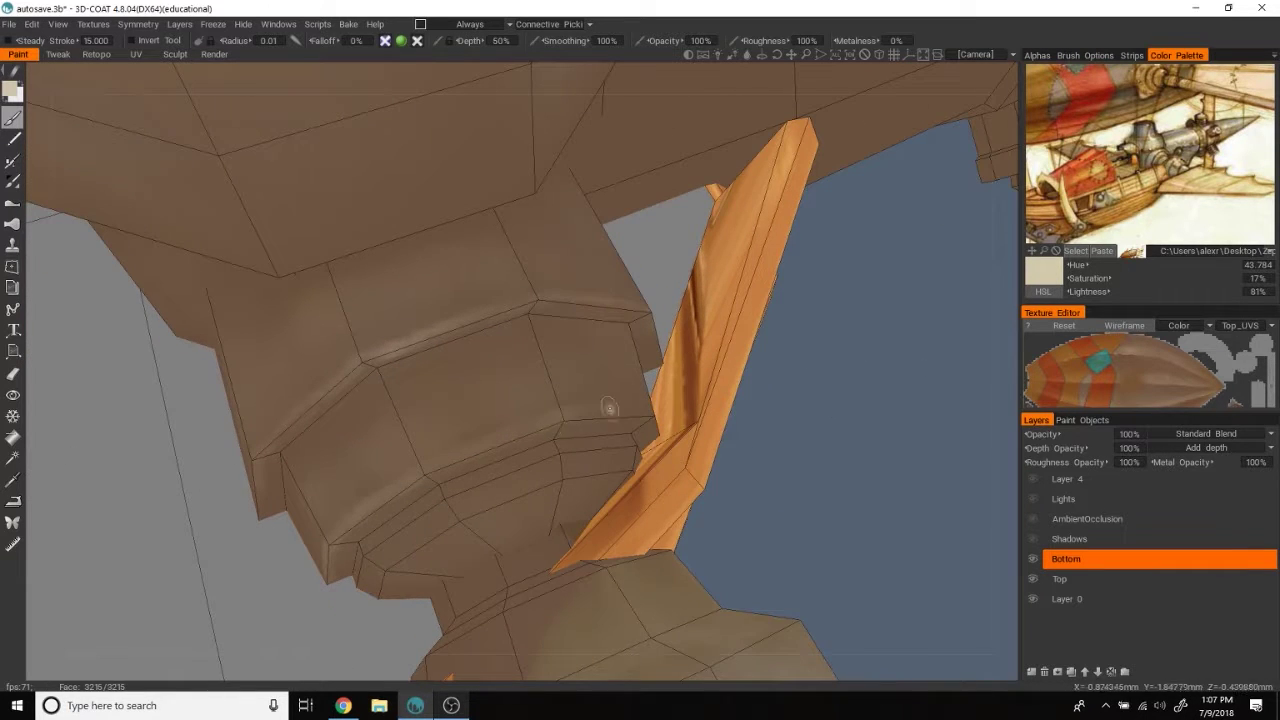
{"action": "middle_click_drag", "start_coordinate": [609, 408], "coordinate": [866, 472]}
{"action": "mouse_move", "coordinate": [648, 408]}
{"action": "middle_mouse_down"}
{"action": "mouse_move", "coordinate": [914, 386]}
{"action": "mouse_move", "coordinate": [505, 465]}
{"action": "middle_mouse_up"}
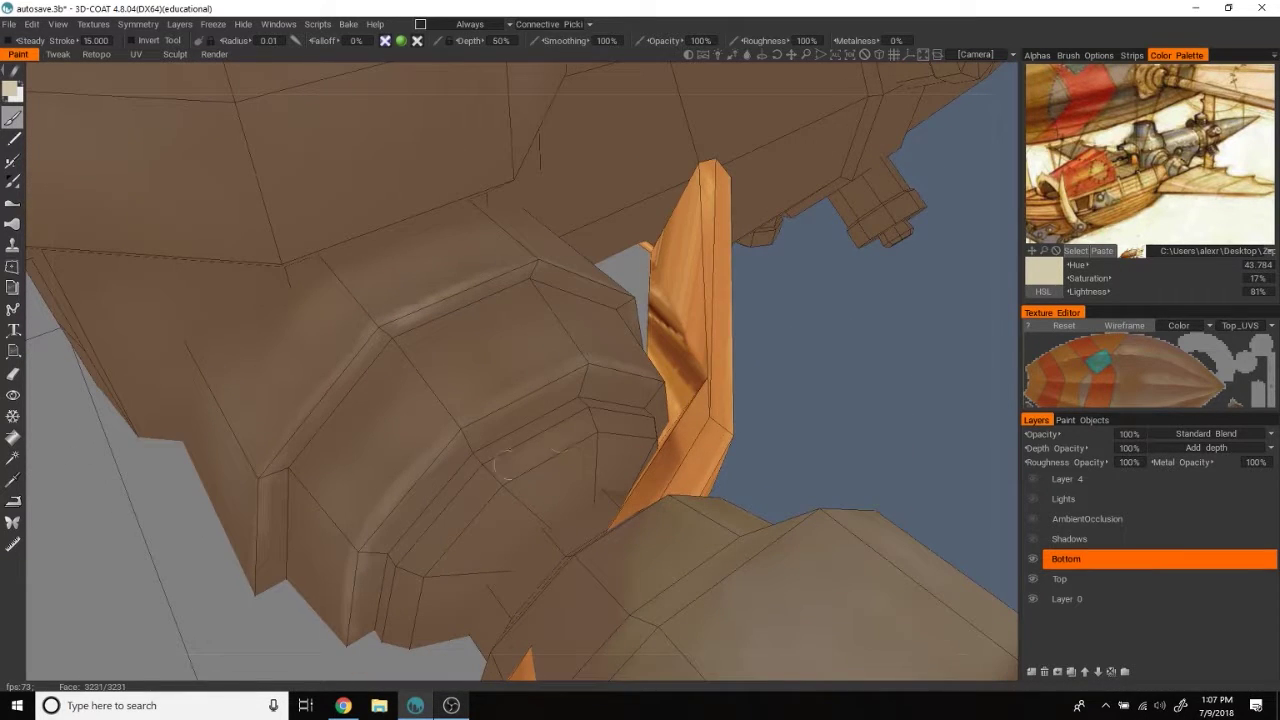
{"action": "middle_click_drag", "start_coordinate": [824, 366], "coordinate": [441, 347]}
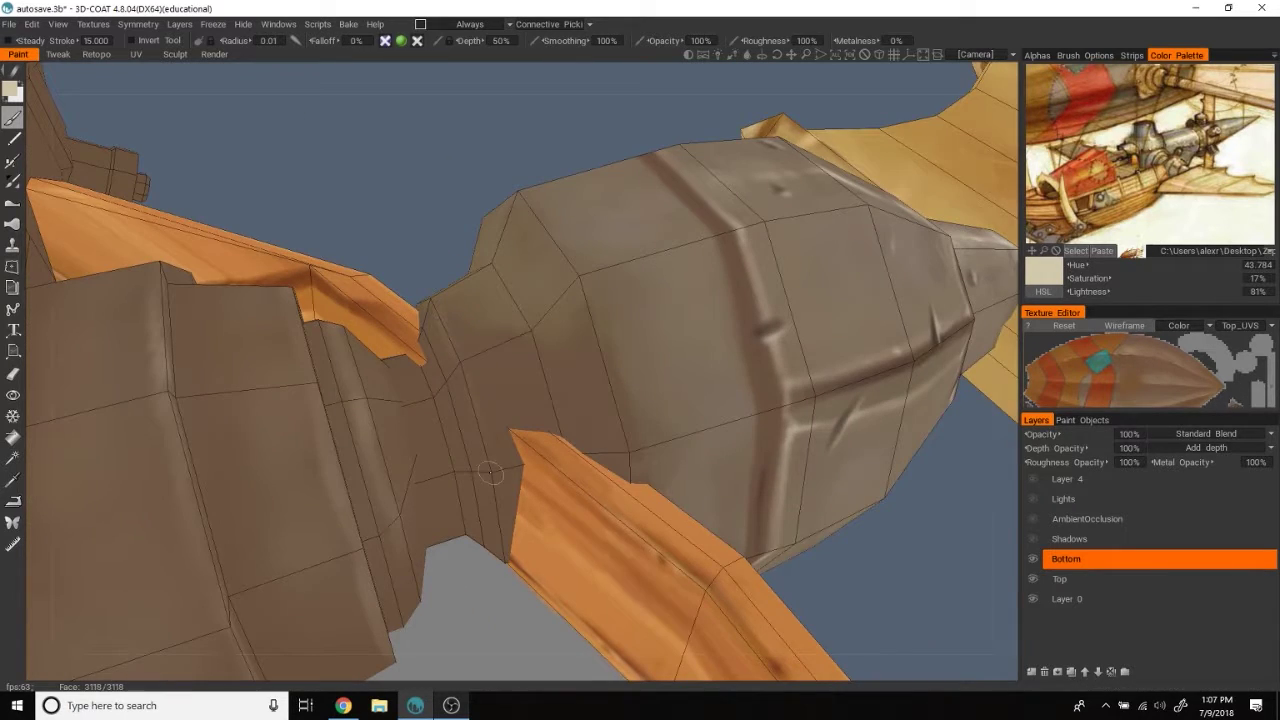
{"action": "mouse_move", "coordinate": [497, 520]}
{"action": "middle_mouse_down"}
{"action": "mouse_move", "coordinate": [722, 288]}
{"action": "mouse_move", "coordinate": [609, 400]}
{"action": "middle_mouse_up"}
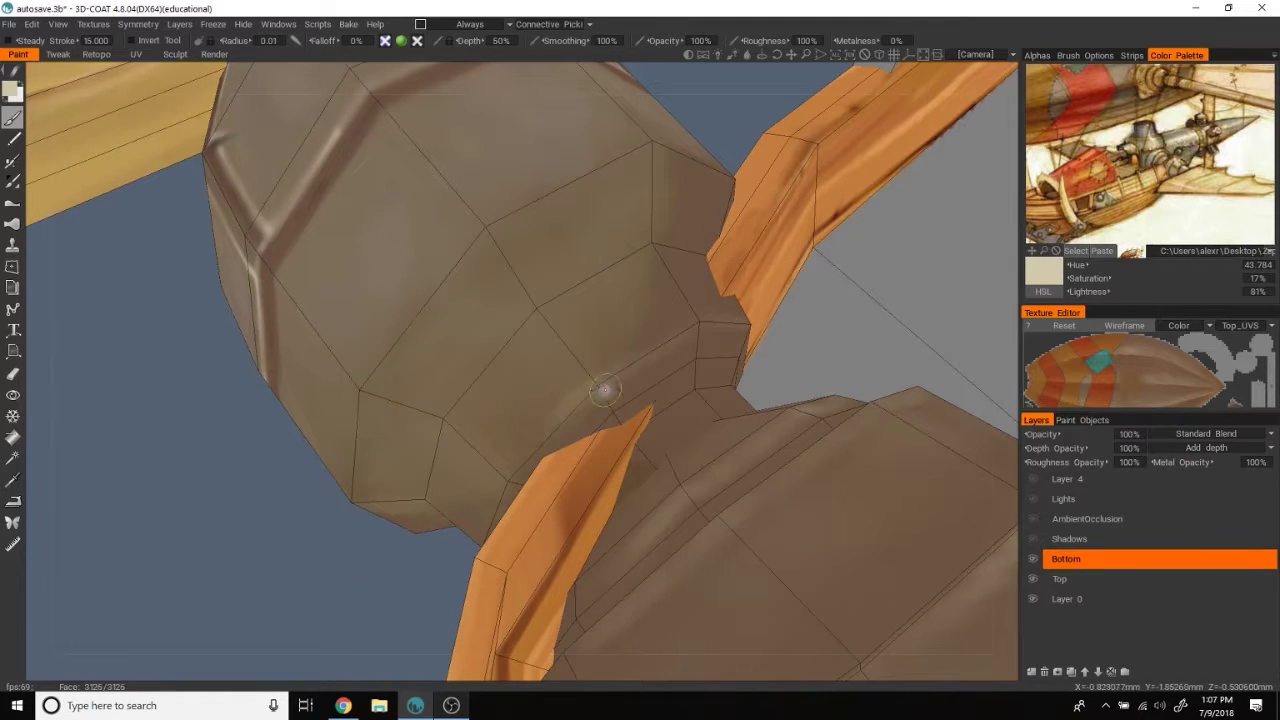
{"action": "mouse_move", "coordinate": [512, 478]}
{"action": "middle_mouse_down"}
{"action": "mouse_move", "coordinate": [652, 141]}
{"action": "mouse_move", "coordinate": [700, 137]}
{"action": "mouse_move", "coordinate": [552, 276]}
{"action": "middle_mouse_up"}
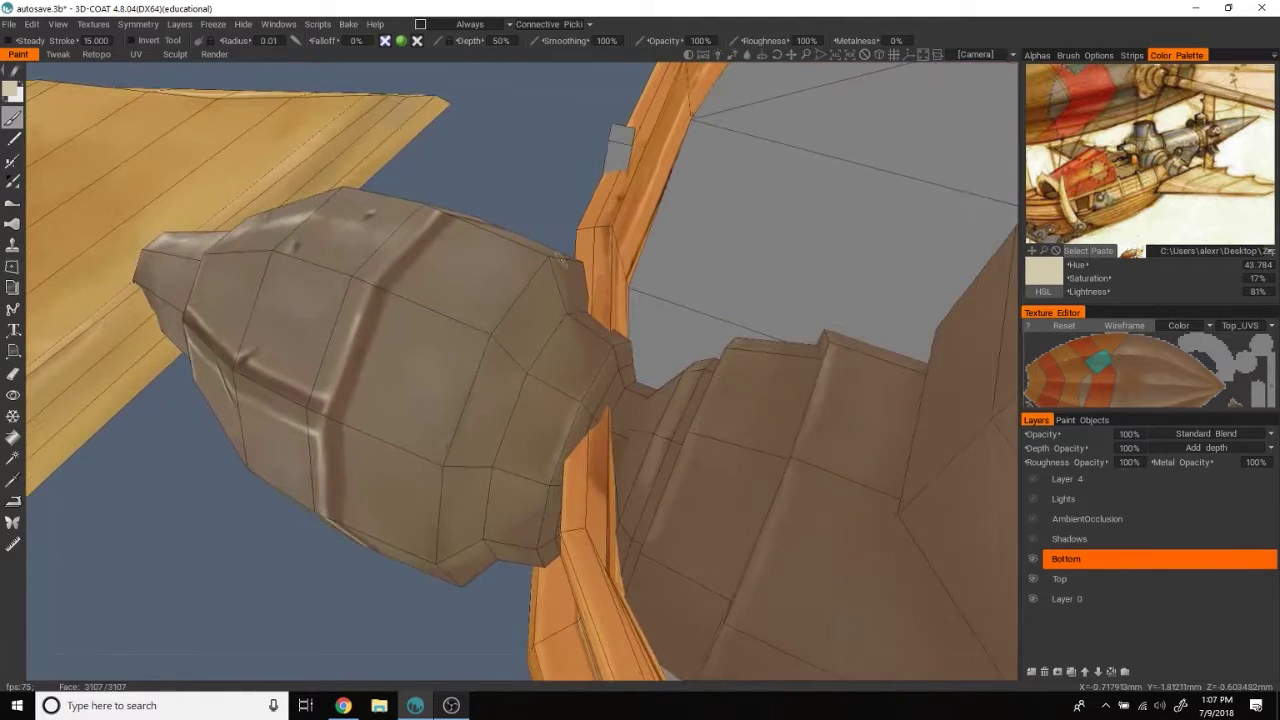
{"action": "mouse_move", "coordinate": [448, 570]}
{"action": "middle_mouse_down"}
{"action": "mouse_move", "coordinate": [503, 249]}
{"action": "mouse_move", "coordinate": [597, 134]}
{"action": "mouse_move", "coordinate": [336, 410]}
{"action": "middle_mouse_up"}
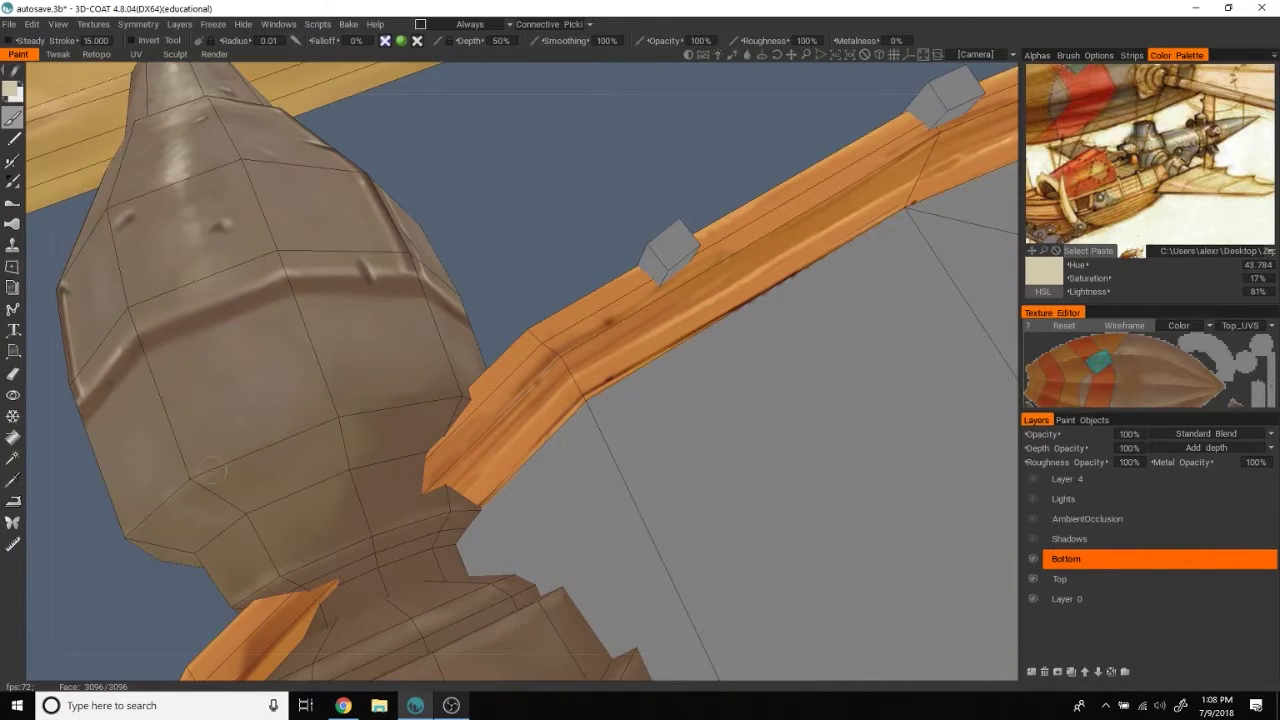
{"action": "mouse_move", "coordinate": [477, 380]}
{"action": "middle_mouse_down"}
{"action": "mouse_move", "coordinate": [629, 189]}
{"action": "mouse_move", "coordinate": [472, 455]}
{"action": "mouse_move", "coordinate": [617, 514]}
{"action": "mouse_move", "coordinate": [677, 580]}
{"action": "mouse_move", "coordinate": [566, 506]}
{"action": "mouse_move", "coordinate": [512, 563]}
{"action": "mouse_move", "coordinate": [300, 150]}
{"action": "middle_mouse_up"}
{"action": "mouse_move", "coordinate": [479, 529]}
{"action": "middle_mouse_down"}
{"action": "mouse_move", "coordinate": [372, 613]}
{"action": "mouse_move", "coordinate": [729, 569]}
{"action": "mouse_move", "coordinate": [793, 334]}
{"action": "mouse_move", "coordinate": [448, 591]}
{"action": "mouse_move", "coordinate": [437, 620]}
{"action": "mouse_move", "coordinate": [527, 378]}
{"action": "middle_mouse_up"}
{"action": "mouse_move", "coordinate": [533, 485]}
{"action": "middle_mouse_down"}
{"action": "mouse_move", "coordinate": [366, 206]}
{"action": "mouse_move", "coordinate": [486, 629]}
{"action": "mouse_move", "coordinate": [418, 386]}
{"action": "middle_mouse_up"}
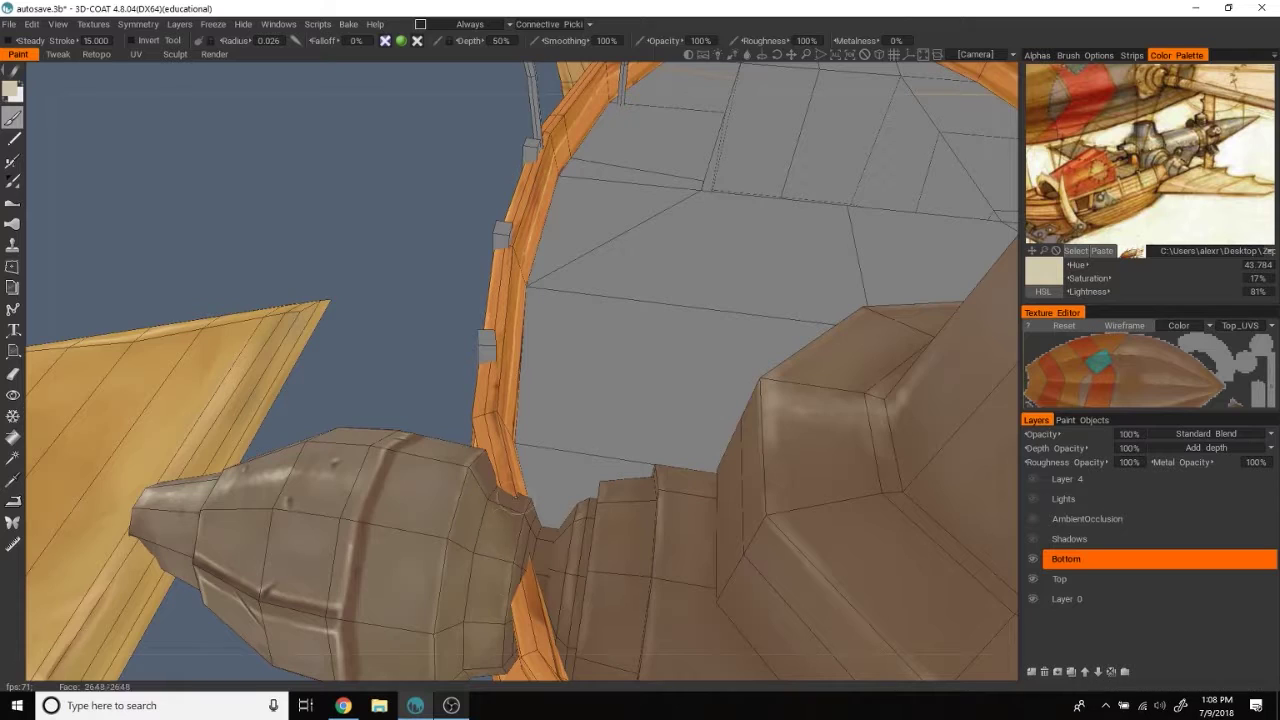
Step: Paint a cream highlight down both edges of the tower's front arch, then zoom out
{"action": "mouse_move", "coordinate": [393, 321]}
{"action": "middle_mouse_down"}
{"action": "mouse_move", "coordinate": [783, 520]}
{"action": "mouse_move", "coordinate": [883, 423]}
{"action": "mouse_move", "coordinate": [564, 388]}
{"action": "mouse_move", "coordinate": [822, 371]}
{"action": "middle_mouse_up"}
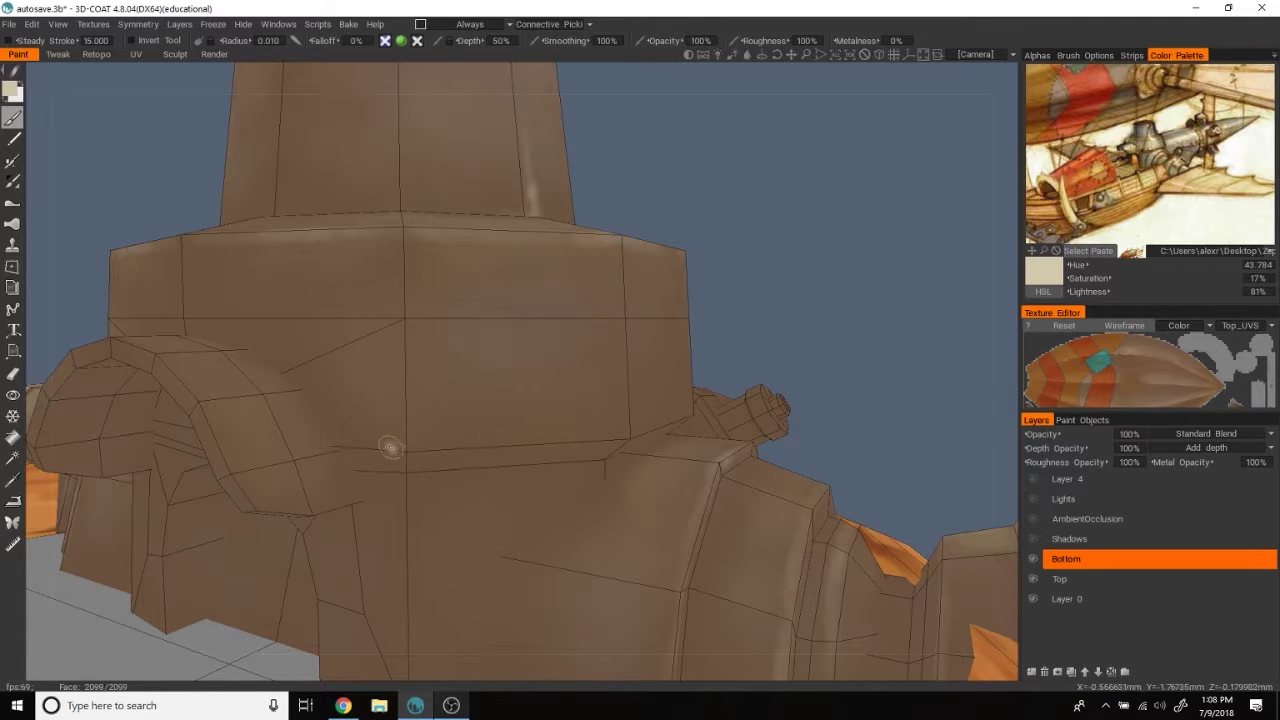
{"action": "mouse_move", "coordinate": [458, 442]}
{"action": "middle_mouse_down"}
{"action": "mouse_move", "coordinate": [940, 266]}
{"action": "mouse_move", "coordinate": [393, 461]}
{"action": "middle_mouse_up"}
{"action": "mouse_move", "coordinate": [801, 334]}
{"action": "middle_mouse_down"}
{"action": "mouse_move", "coordinate": [488, 447]}
{"action": "mouse_move", "coordinate": [760, 432]}
{"action": "middle_mouse_up"}
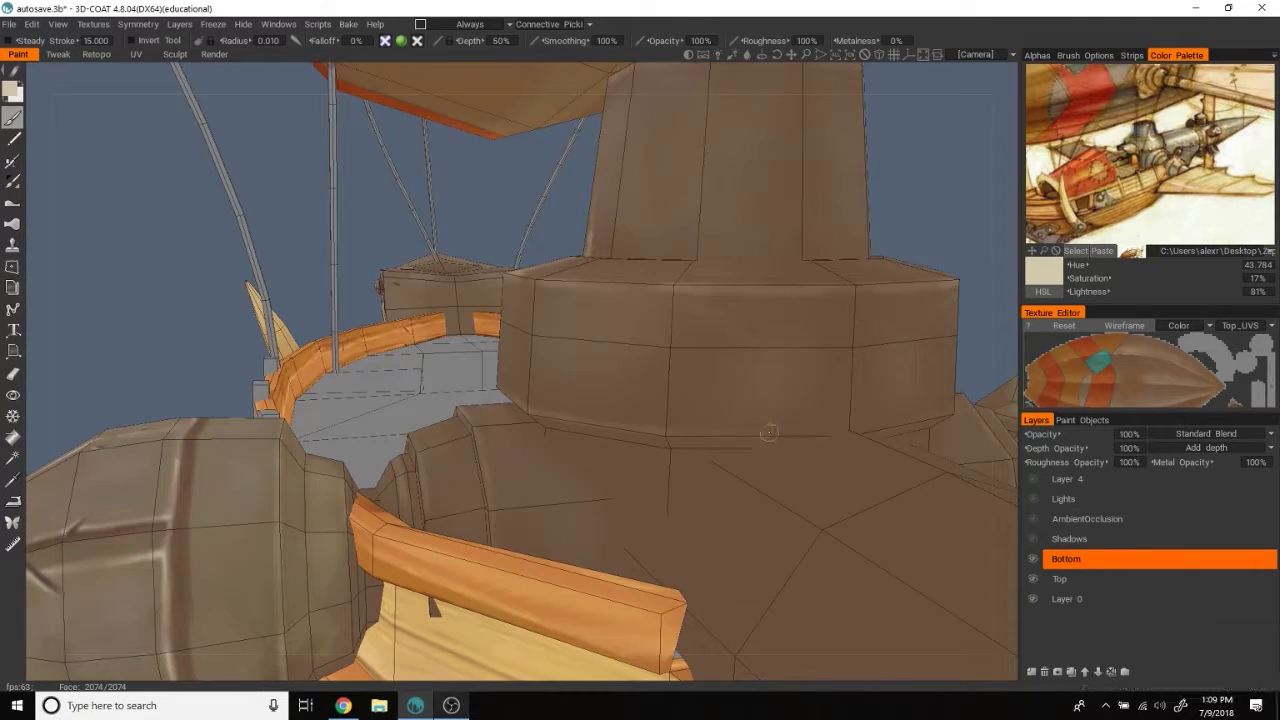
{"action": "middle_click_drag", "start_coordinate": [938, 246], "coordinate": [908, 206]}
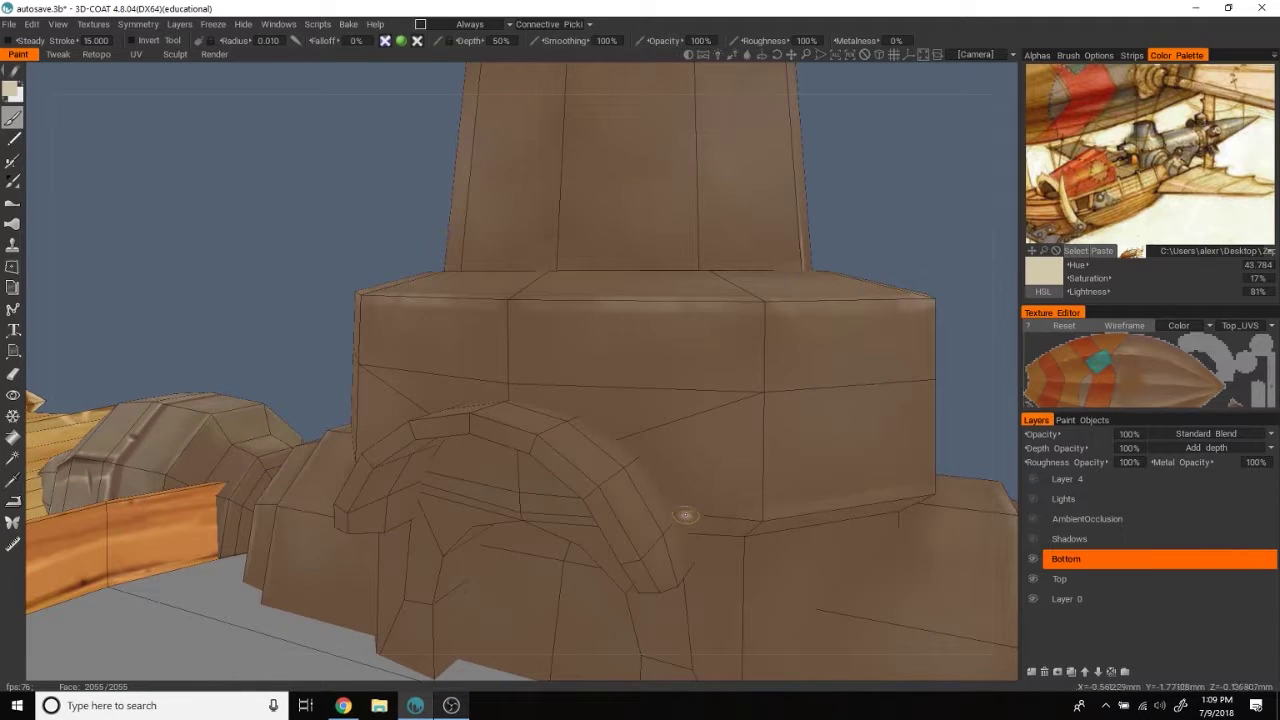
{"action": "middle_click_drag", "start_coordinate": [954, 162], "coordinate": [546, 436]}
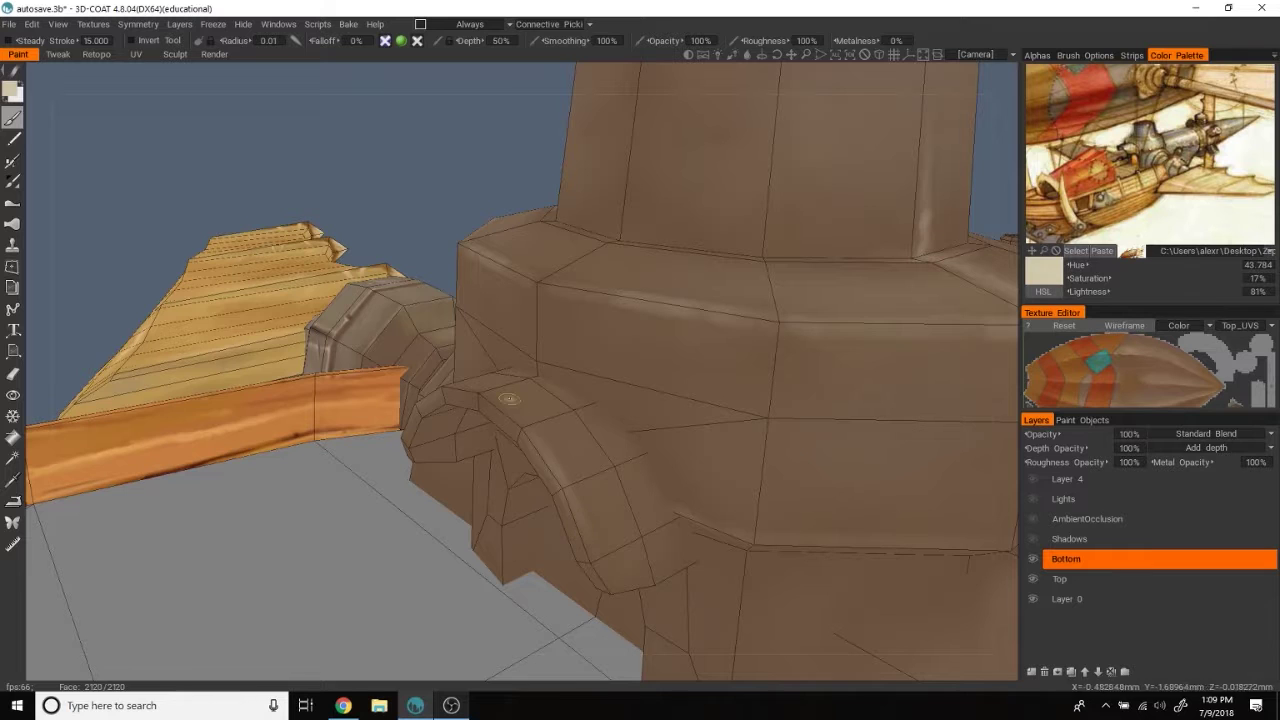
{"action": "middle_click_drag", "start_coordinate": [469, 178], "coordinate": [561, 538]}
{"action": "mouse_move", "coordinate": [634, 565]}
{"action": "middle_mouse_down"}
{"action": "mouse_move", "coordinate": [491, 302]}
{"action": "mouse_move", "coordinate": [934, 222]}
{"action": "mouse_move", "coordinate": [641, 297]}
{"action": "middle_mouse_up"}
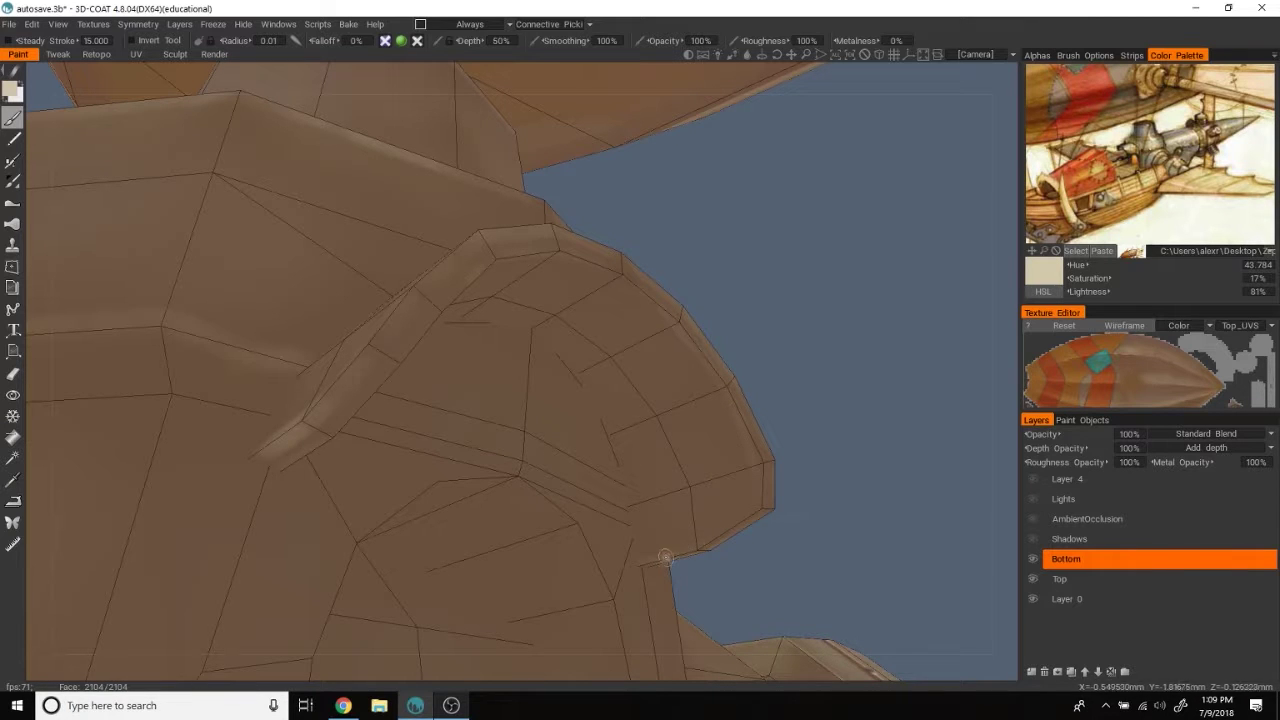
{"action": "mouse_move", "coordinate": [757, 504]}
{"action": "middle_mouse_down"}
{"action": "mouse_move", "coordinate": [554, 377]}
{"action": "mouse_move", "coordinate": [441, 327]}
{"action": "mouse_move", "coordinate": [580, 351]}
{"action": "mouse_move", "coordinate": [894, 169]}
{"action": "mouse_move", "coordinate": [357, 403]}
{"action": "middle_mouse_up"}
{"action": "middle_click_drag", "start_coordinate": [937, 143], "coordinate": [431, 409], "text": "shift"}
{"action": "left_click_drag", "start_coordinate": [431, 409], "coordinate": [403, 503]}
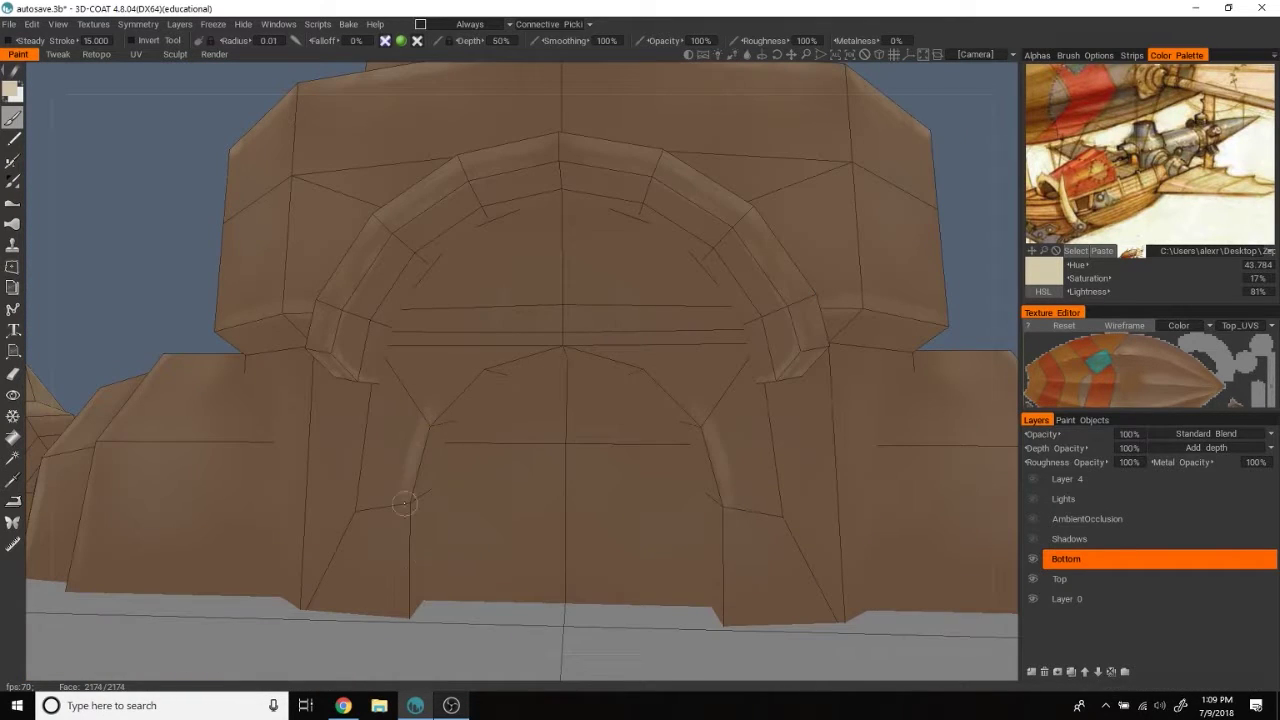
{"action": "mouse_move", "coordinate": [992, 249]}
{"action": "middle_mouse_down"}
{"action": "mouse_move", "coordinate": [956, 216]}
{"action": "mouse_move", "coordinate": [874, 253]}
{"action": "mouse_move", "coordinate": [881, 290]}
{"action": "mouse_move", "coordinate": [859, 313]}
{"action": "middle_mouse_up"}
Step: Pick a dark brown colour from the reference image
{"action": "mouse_move", "coordinate": [846, 368]}
{"action": "middle_mouse_down"}
{"action": "mouse_move", "coordinate": [808, 361]}
{"action": "mouse_move", "coordinate": [842, 411]}
{"action": "mouse_move", "coordinate": [823, 351]}
{"action": "mouse_move", "coordinate": [877, 257]}
{"action": "mouse_move", "coordinate": [868, 242]}
{"action": "middle_mouse_up"}
{"action": "left_click", "coordinate": [1047, 189]}
{"action": "left_click", "coordinate": [1130, 162]}
{"action": "left_click_drag", "start_coordinate": [811, 198], "coordinate": [909, 163]}
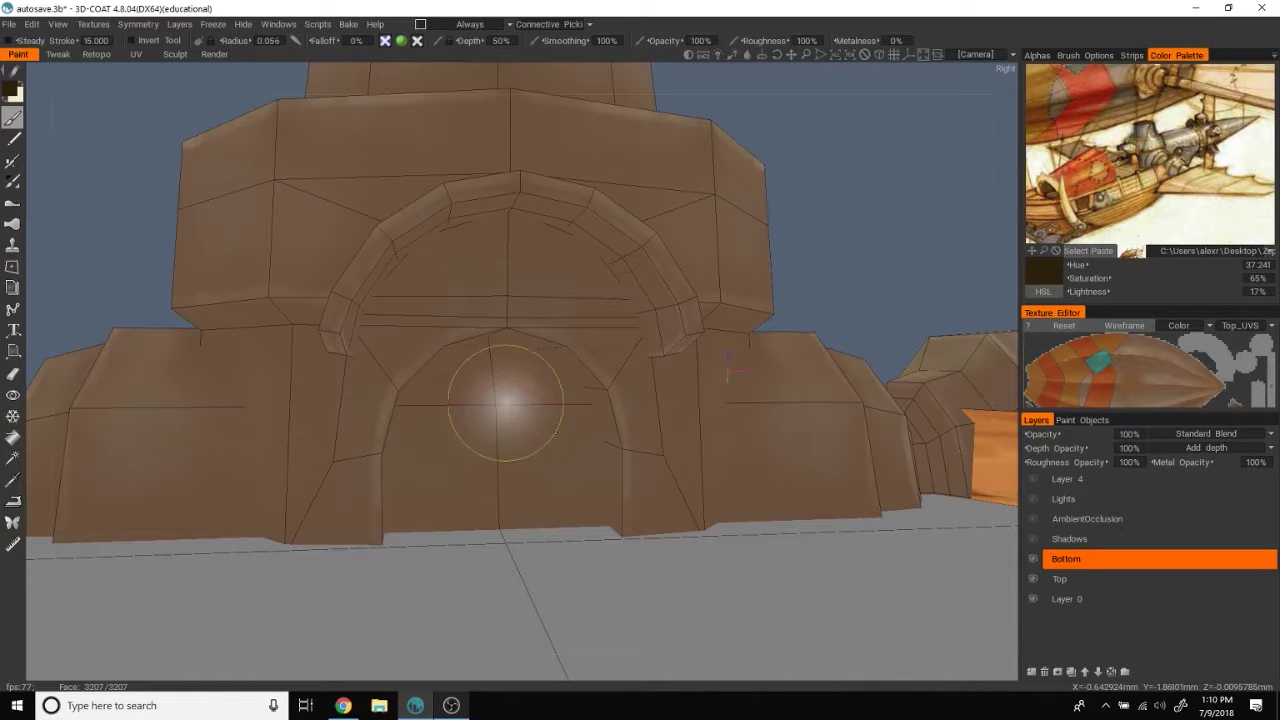
Step: Paint dark shading inside the archway, including its upper part
{"action": "left_click_drag", "start_coordinate": [520, 390], "coordinate": [463, 443]}
{"action": "mouse_move", "coordinate": [880, 149]}
{"action": "left_mouse_down"}
{"action": "mouse_move", "coordinate": [408, 422]}
{"action": "mouse_move", "coordinate": [455, 395]}
{"action": "mouse_move", "coordinate": [430, 380]}
{"action": "left_mouse_up"}
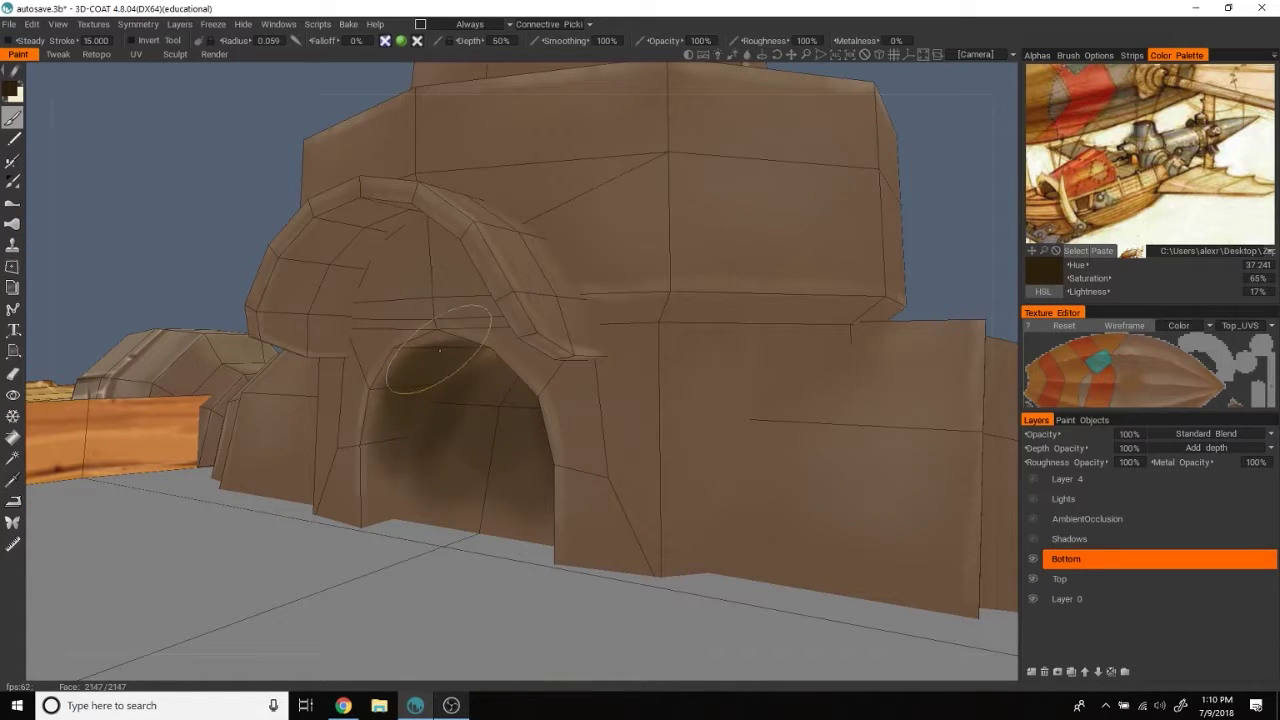
{"action": "mouse_move", "coordinate": [209, 266]}
{"action": "left_mouse_down"}
{"action": "mouse_move", "coordinate": [430, 395]}
{"action": "mouse_move", "coordinate": [398, 470]}
{"action": "left_mouse_up"}
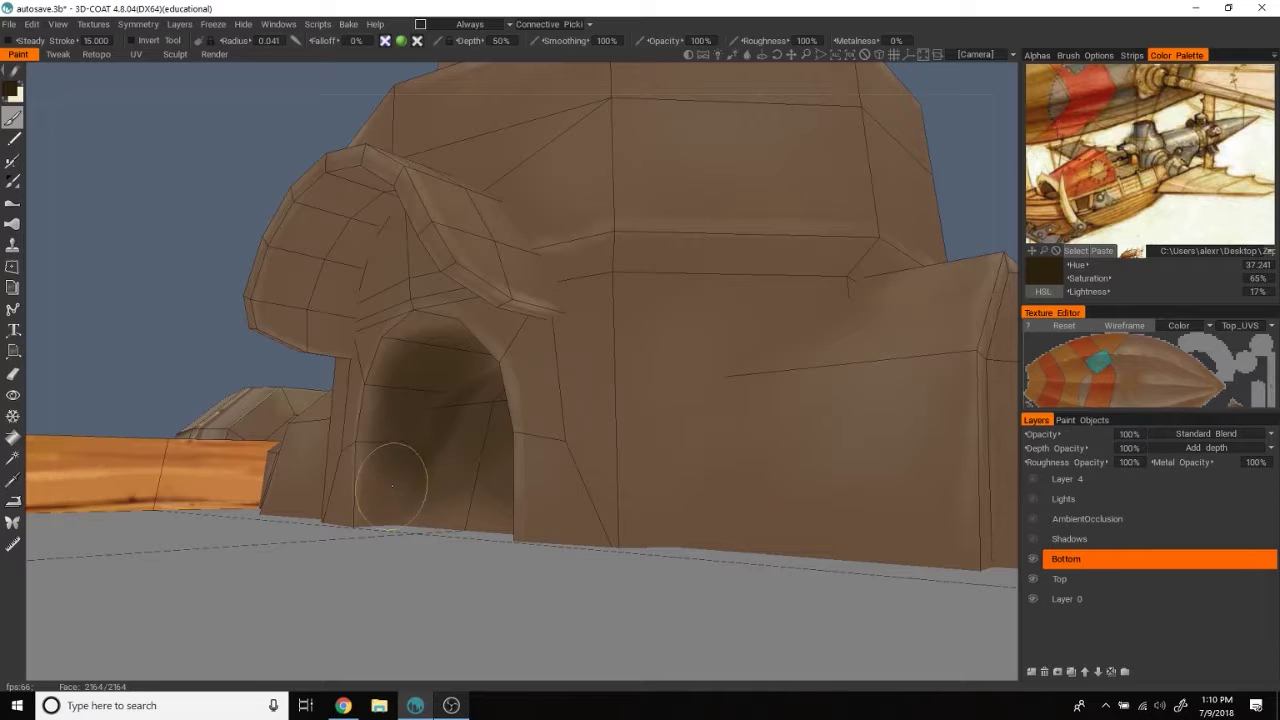
{"action": "left_click_drag", "start_coordinate": [401, 385], "coordinate": [440, 350]}
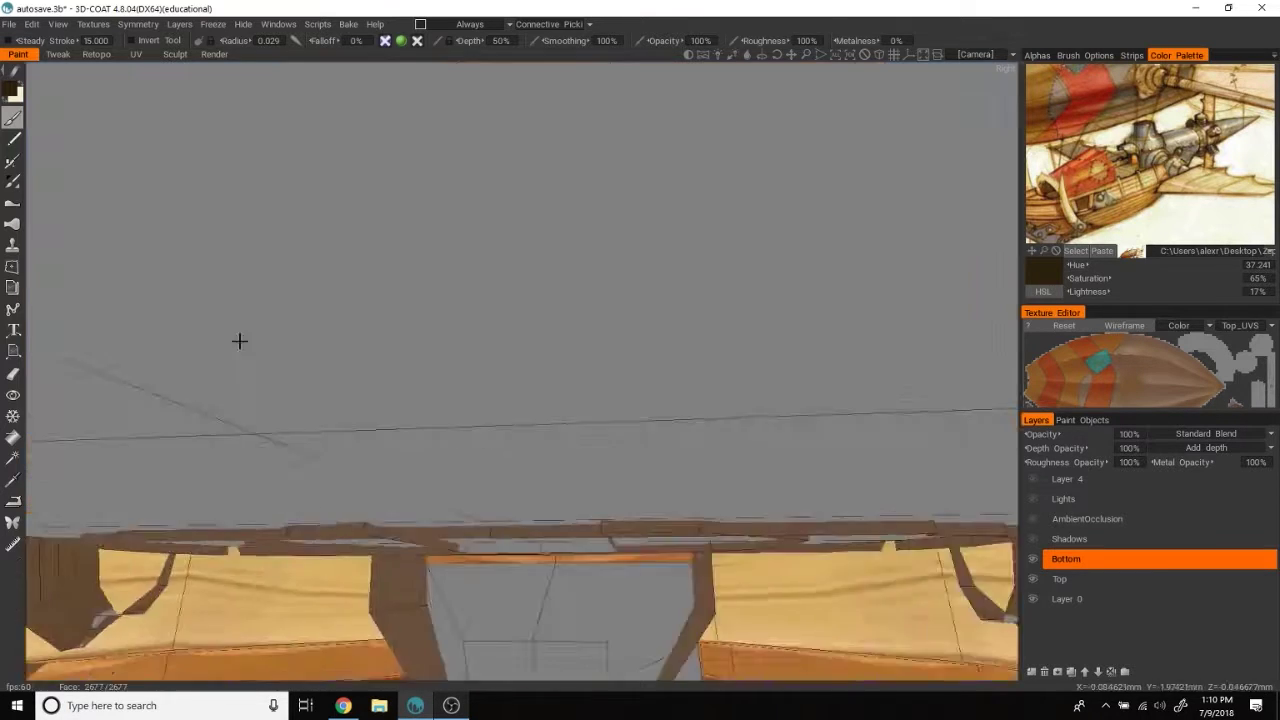
{"action": "mouse_move", "coordinate": [379, 475]}
{"action": "left_mouse_down", "text": "alt"}
{"action": "mouse_move", "coordinate": [431, 383]}
{"action": "mouse_move", "coordinate": [413, 411]}
{"action": "left_mouse_up", "text": "alt"}
{"action": "scroll", "coordinate": [431, 383], "scroll_direction": "up", "scroll_amount": 3}
Step: Resize the brush and darken the lower archway interior
{"action": "right_click_drag", "start_coordinate": [506, 414], "coordinate": [560, 416]}
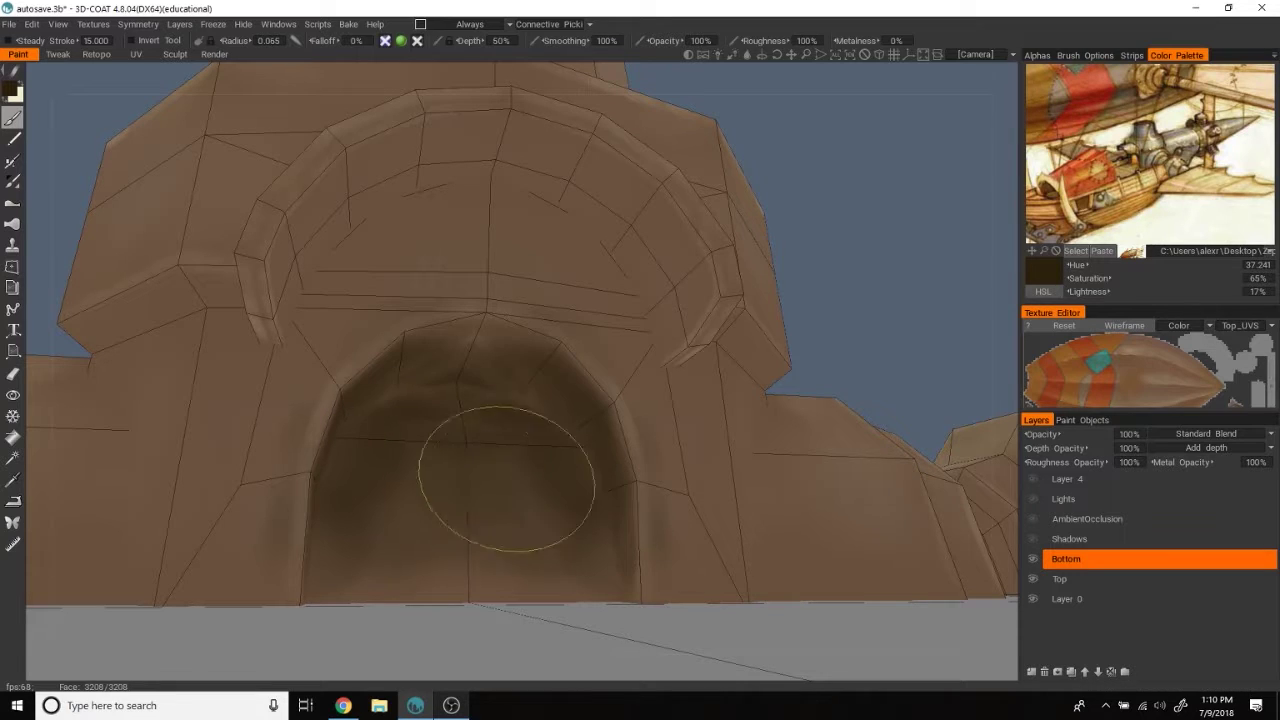
{"action": "left_click", "coordinate": [1037, 55]}
{"action": "right_click_drag", "start_coordinate": [485, 457], "coordinate": [471, 514]}
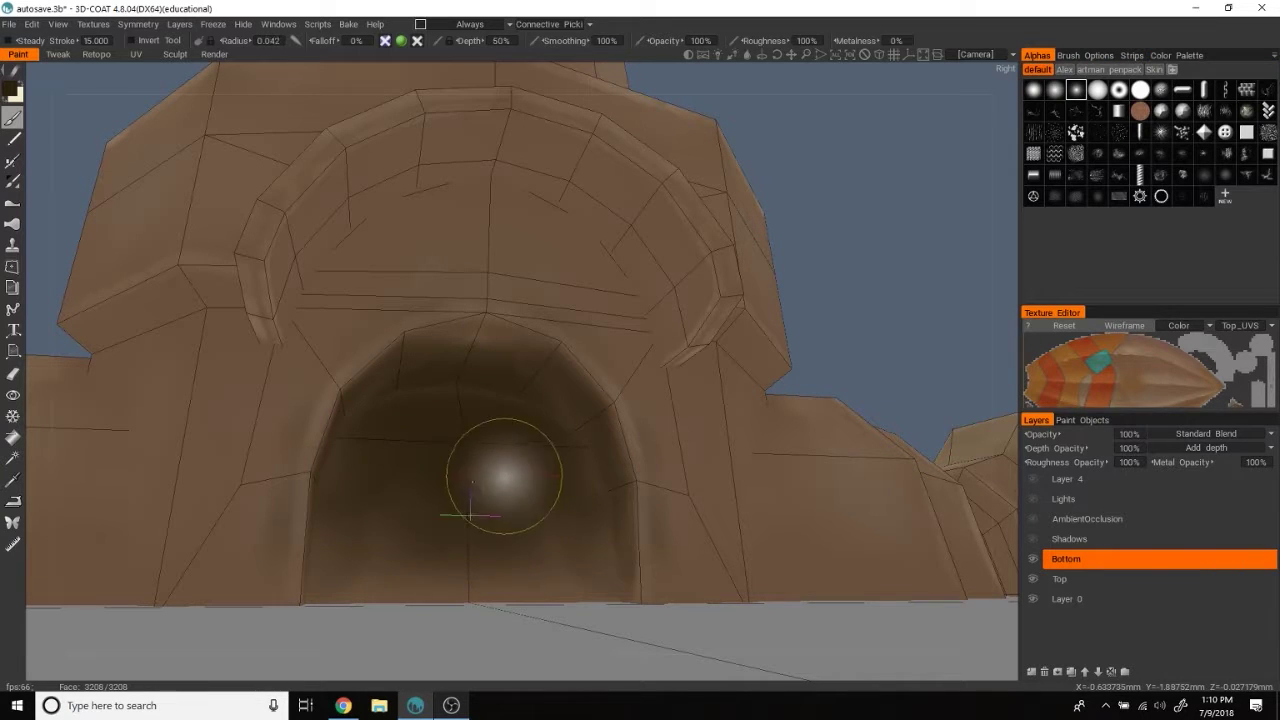
{"action": "left_click_drag", "start_coordinate": [423, 514], "coordinate": [421, 535]}
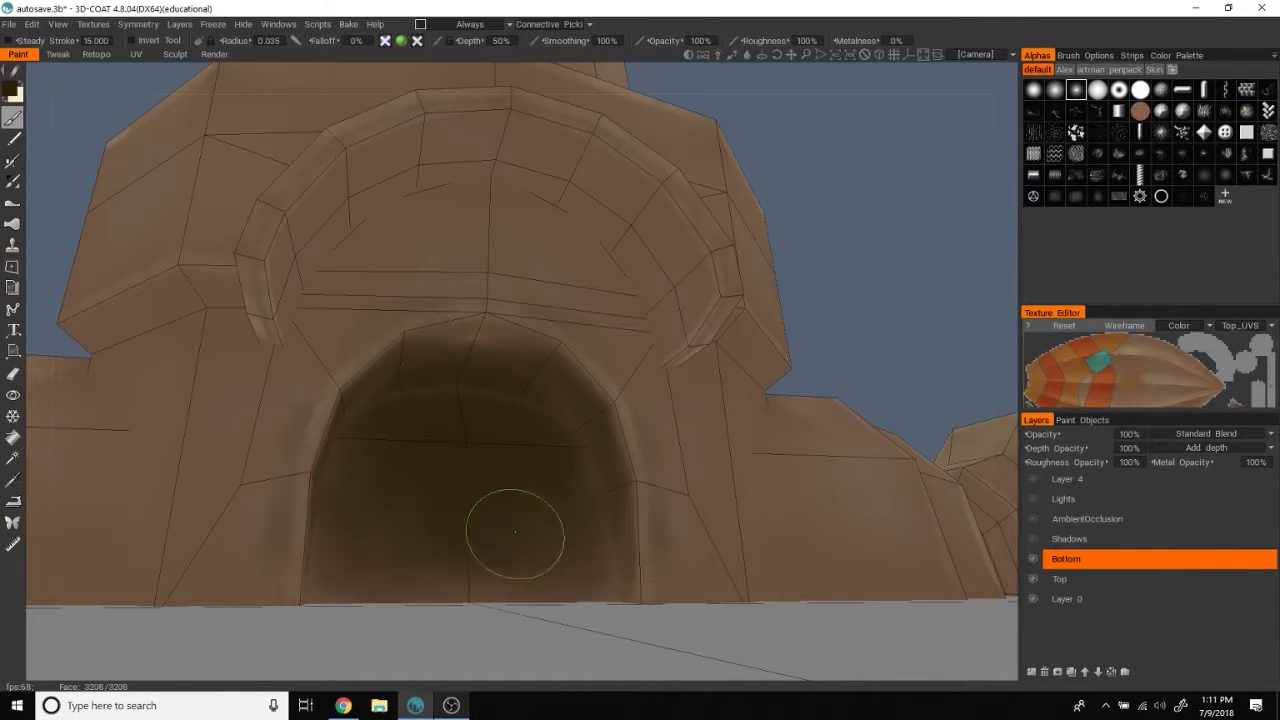
{"action": "left_click_drag", "start_coordinate": [356, 570], "coordinate": [443, 460]}
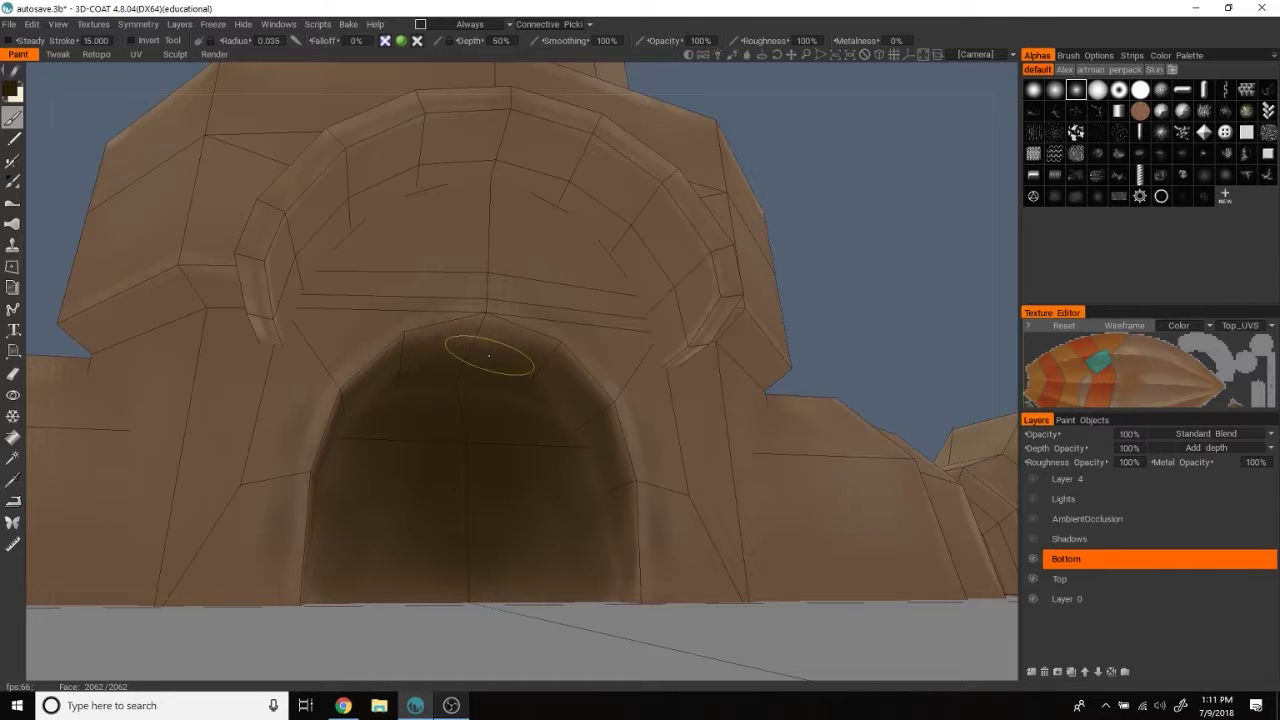
Step: Darken the lower arch interior further with a finer brush, viewing it from several angles
{"action": "left_click_drag", "start_coordinate": [895, 227], "coordinate": [521, 409]}
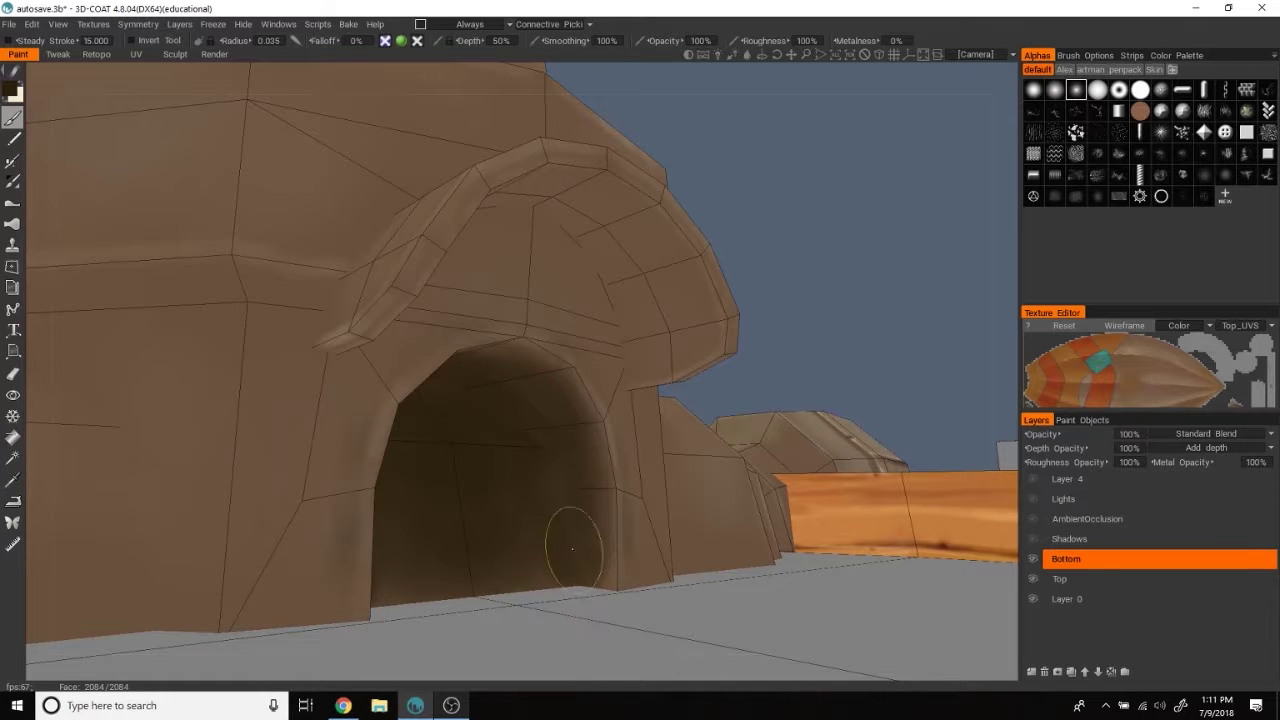
{"action": "left_click_drag", "start_coordinate": [573, 548], "coordinate": [480, 534]}
{"action": "mouse_move", "coordinate": [900, 300]}
{"action": "left_mouse_down"}
{"action": "mouse_move", "coordinate": [872, 232]}
{"action": "mouse_move", "coordinate": [400, 449]}
{"action": "left_mouse_up"}
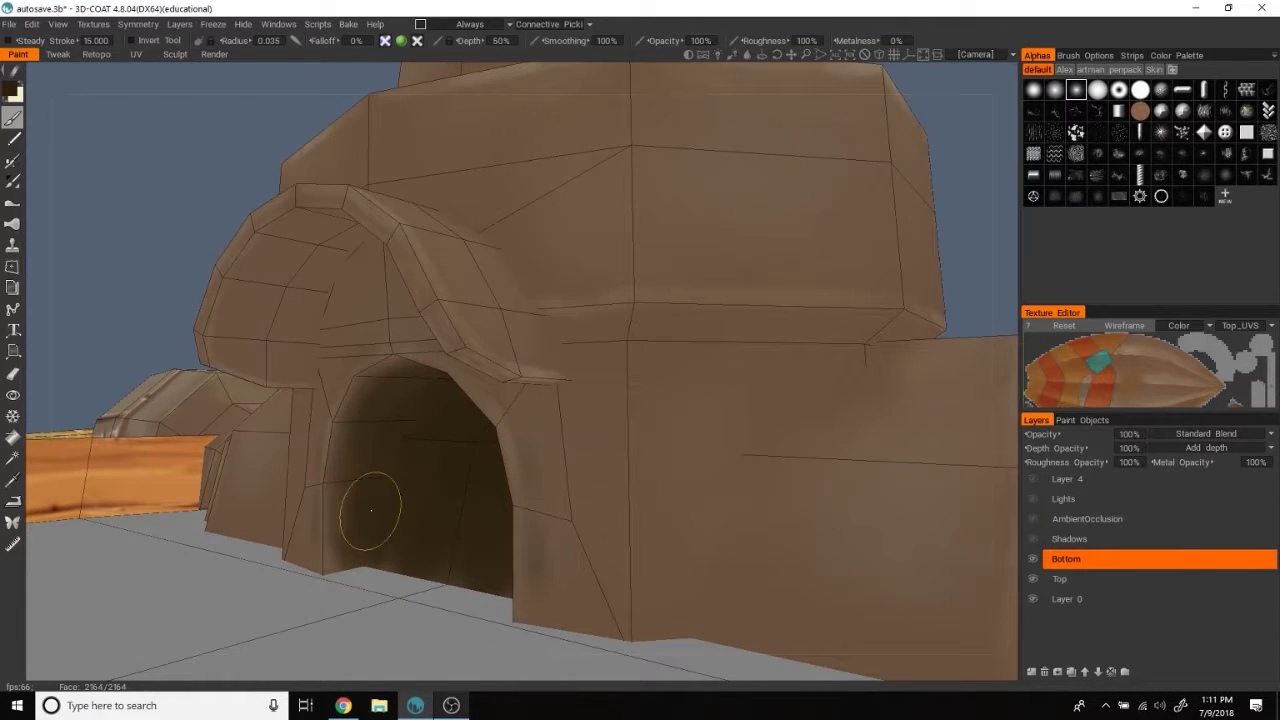
{"action": "mouse_move", "coordinate": [383, 438]}
{"action": "right_mouse_down"}
{"action": "mouse_move", "coordinate": [357, 529]}
{"action": "mouse_move", "coordinate": [338, 543]}
{"action": "right_mouse_up"}
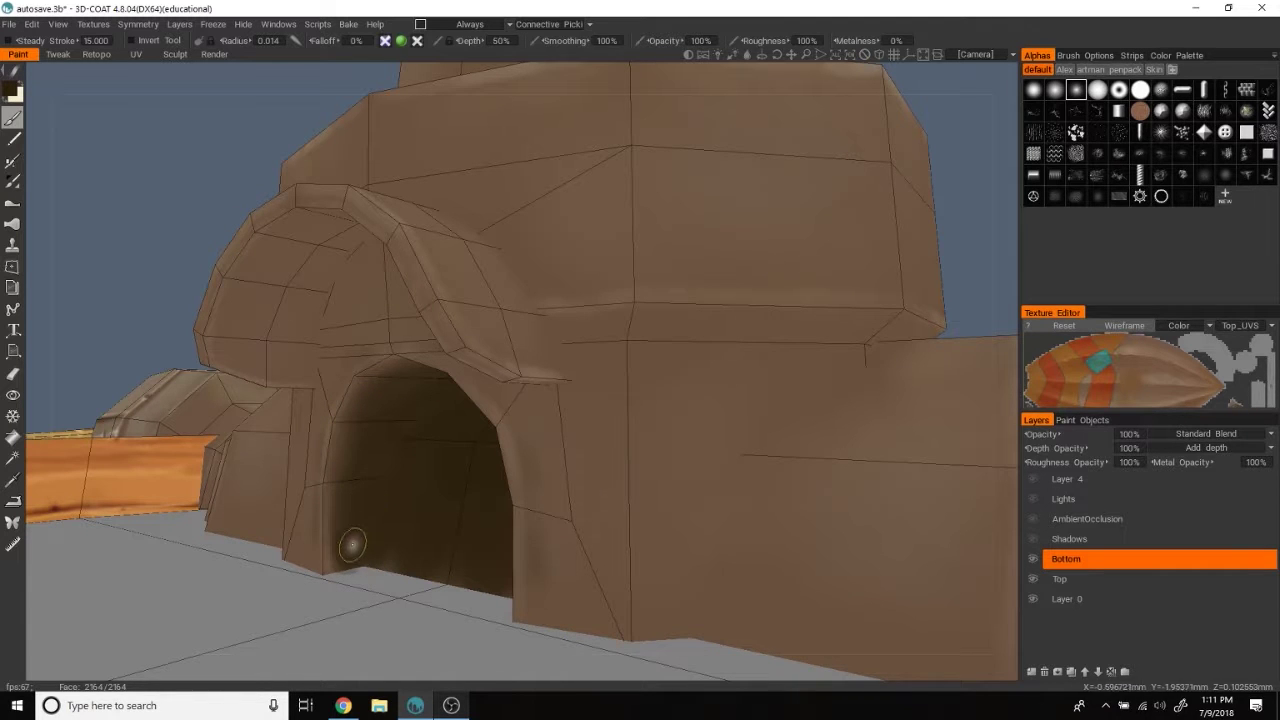
{"action": "left_click_drag", "start_coordinate": [383, 427], "coordinate": [339, 520]}
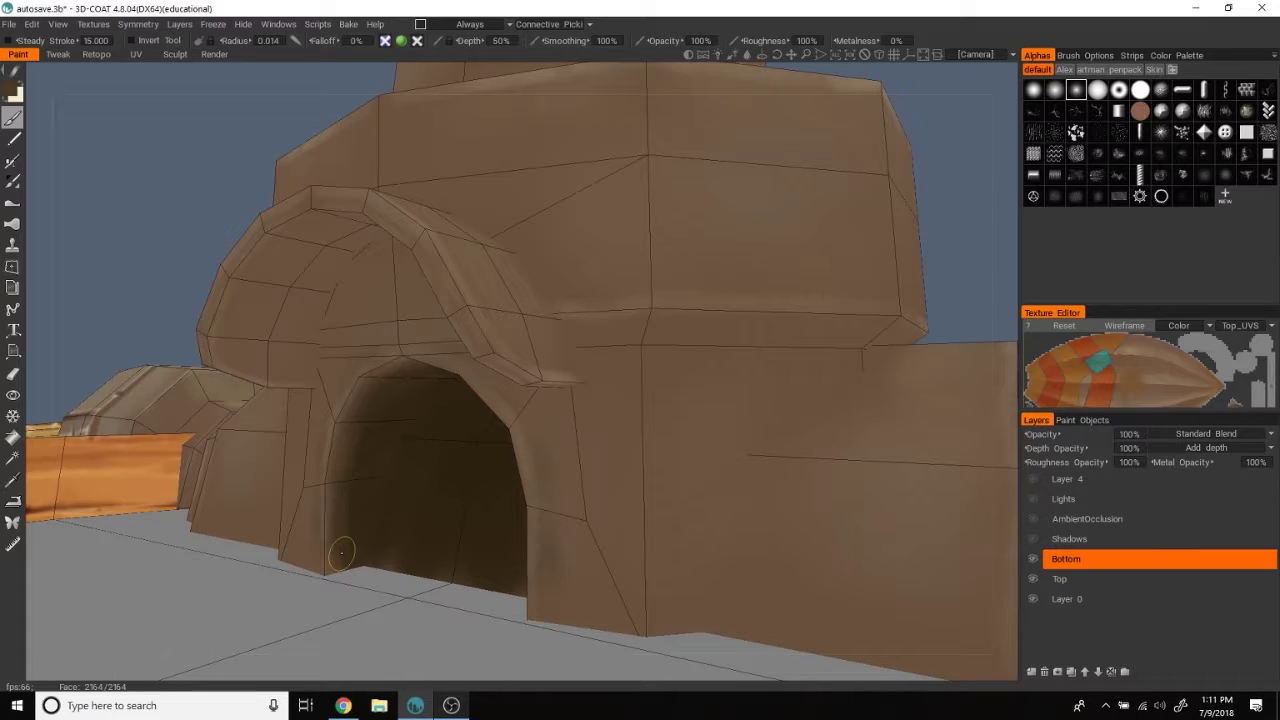
{"action": "mouse_move", "coordinate": [338, 457]}
{"action": "left_mouse_down"}
{"action": "mouse_move", "coordinate": [974, 149]}
{"action": "mouse_move", "coordinate": [394, 445]}
{"action": "left_mouse_up"}
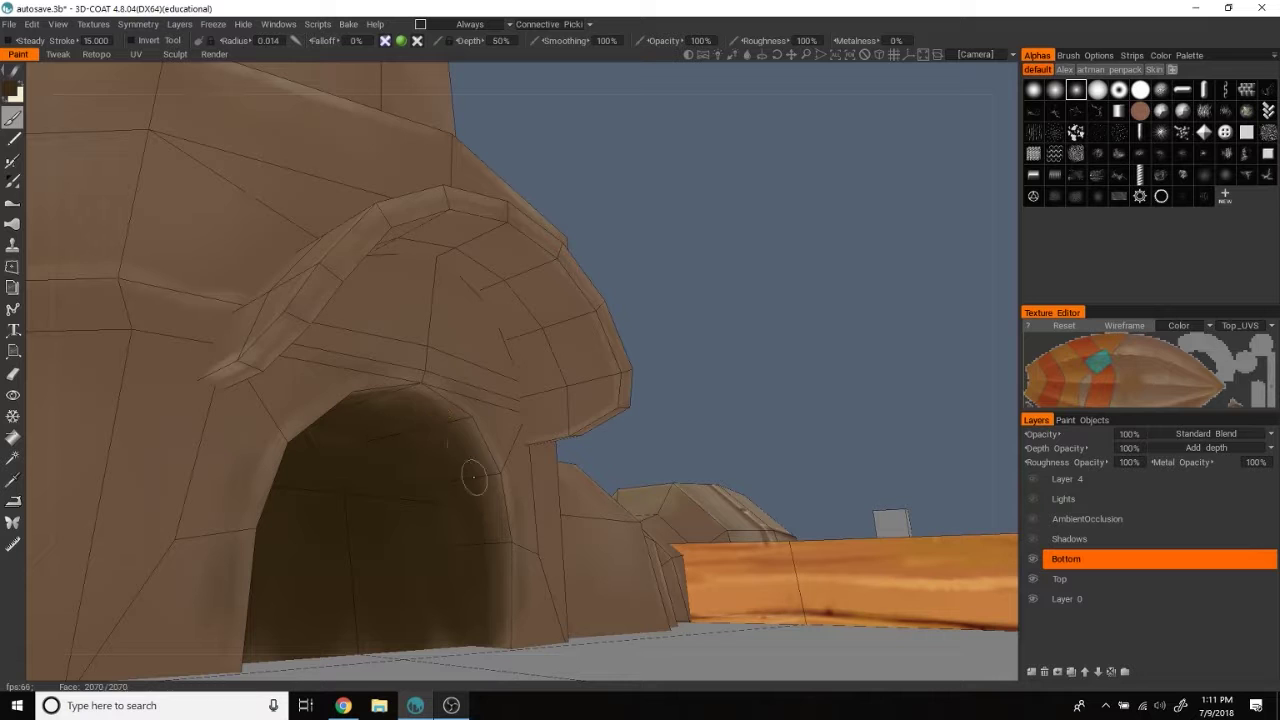
{"action": "mouse_move", "coordinate": [480, 531]}
{"action": "left_mouse_down"}
{"action": "mouse_move", "coordinate": [857, 349]}
{"action": "mouse_move", "coordinate": [427, 622]}
{"action": "mouse_move", "coordinate": [229, 634]}
{"action": "mouse_move", "coordinate": [871, 214]}
{"action": "mouse_move", "coordinate": [906, 243]}
{"action": "mouse_move", "coordinate": [827, 243]}
{"action": "left_mouse_up"}
{"action": "scroll", "coordinate": [826, 244], "scroll_direction": "up", "scroll_amount": 5}
{"action": "scroll", "coordinate": [874, 256], "scroll_direction": "up", "scroll_amount": 3}
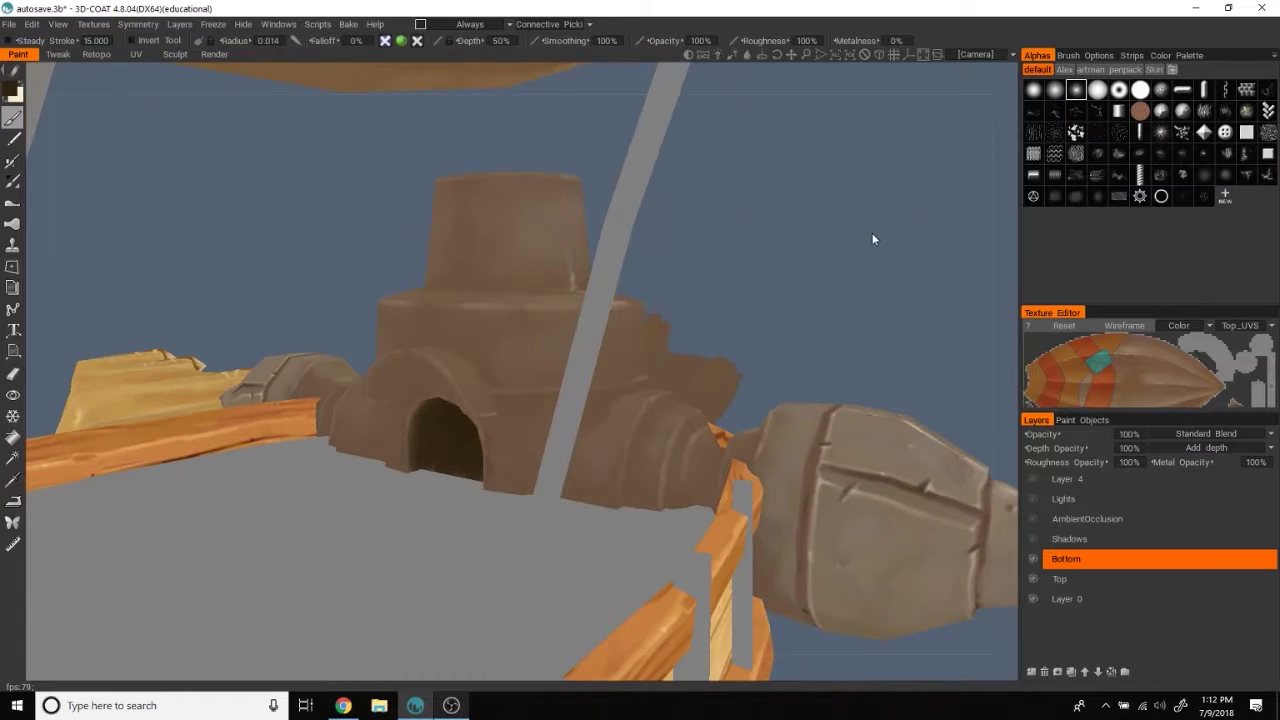
{"action": "left_click", "coordinate": [1176, 57]}
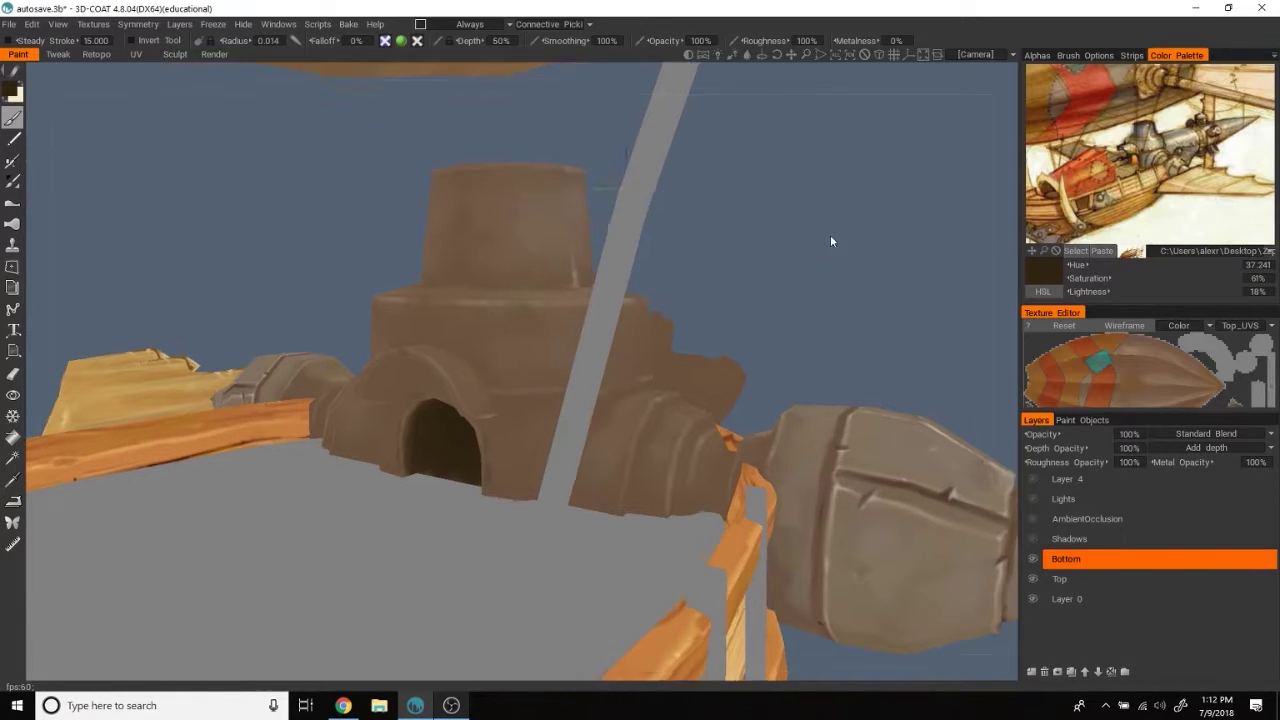
{"action": "scroll", "coordinate": [826, 210], "scroll_direction": "up", "scroll_amount": 2}
{"action": "scroll", "coordinate": [834, 177], "scroll_direction": "up", "scroll_amount": 2}
{"action": "scroll", "coordinate": [860, 195], "scroll_direction": "up", "scroll_amount": 2}
{"action": "scroll", "coordinate": [849, 192], "scroll_direction": "up", "scroll_amount": 2}
{"action": "left_click", "coordinate": [1147, 128]}
{"action": "left_click", "coordinate": [1145, 129]}
{"action": "left_click_drag", "start_coordinate": [820, 118], "coordinate": [843, 271]}
{"action": "key", "text": "w"}
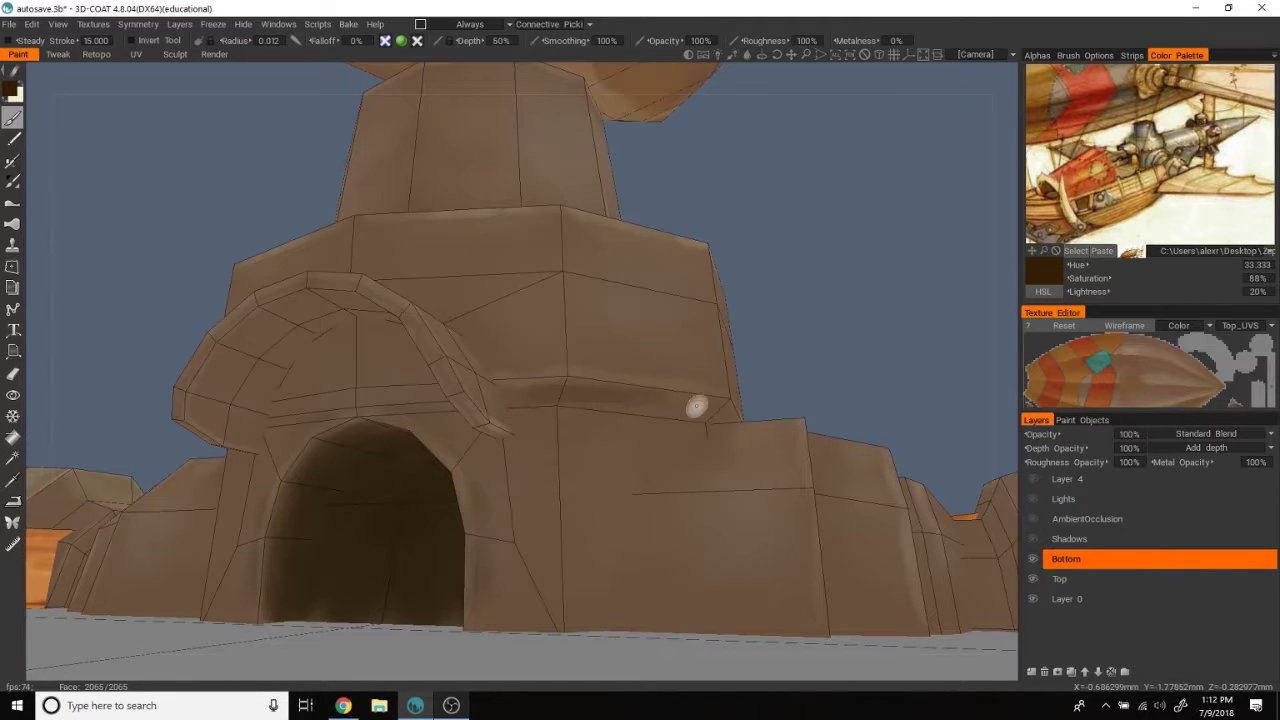
{"action": "left_click_drag", "start_coordinate": [914, 298], "coordinate": [935, 426]}
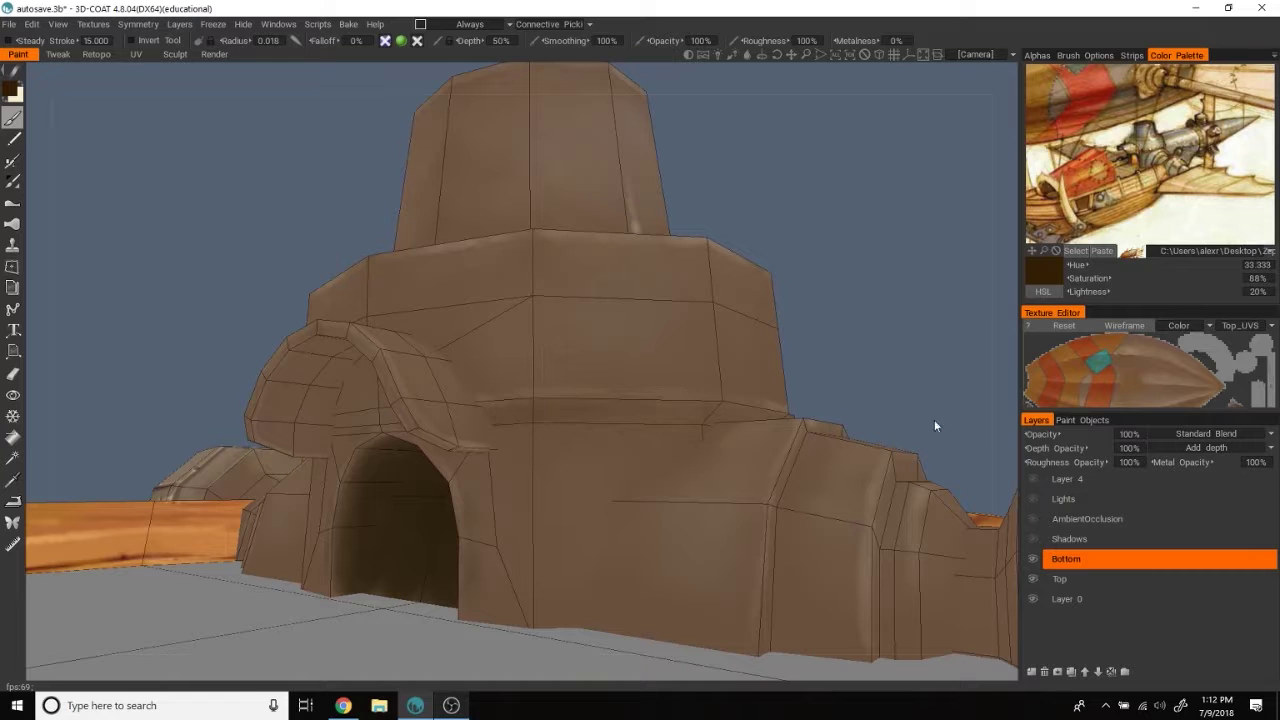
{"action": "left_click", "coordinate": [1033, 519]}
{"action": "mouse_move", "coordinate": [883, 277]}
{"action": "left_mouse_down"}
{"action": "mouse_move", "coordinate": [817, 286]}
{"action": "mouse_move", "coordinate": [883, 277]}
{"action": "mouse_move", "coordinate": [903, 220]}
{"action": "mouse_move", "coordinate": [891, 180]}
{"action": "mouse_move", "coordinate": [914, 302]}
{"action": "left_mouse_up"}
{"action": "key", "text": "w"}
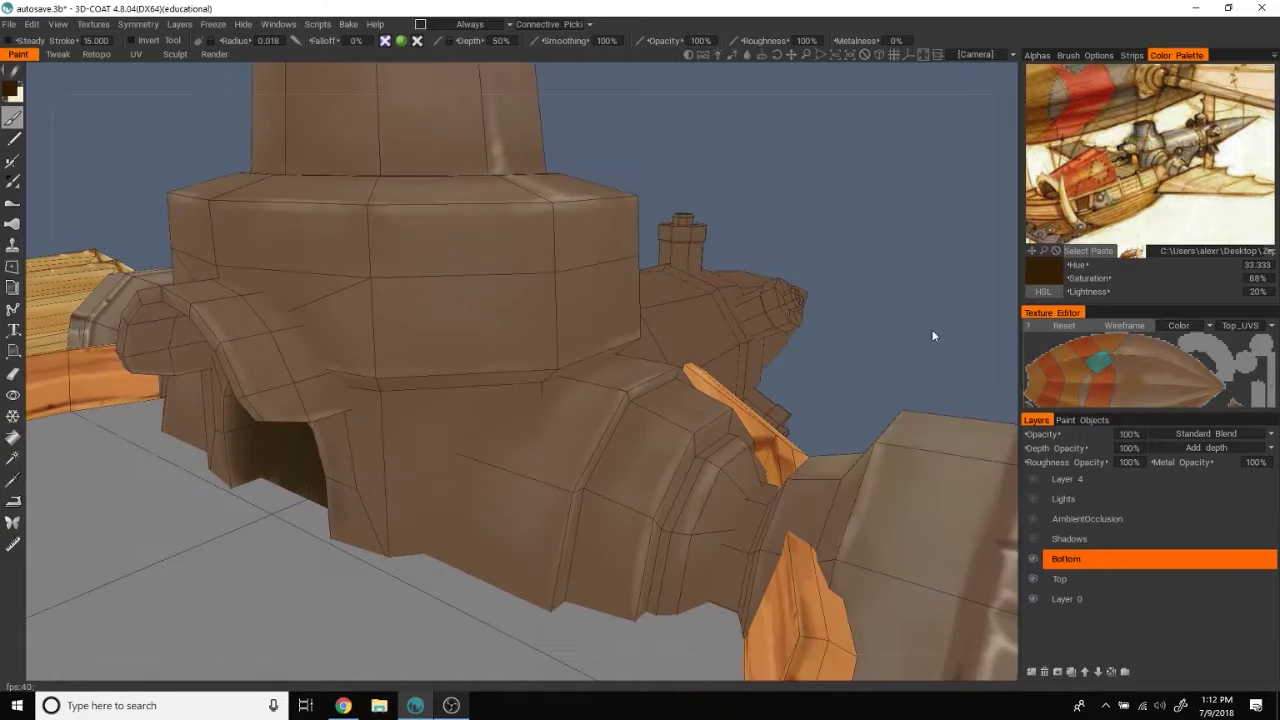
Step: Set the brush radius to 0.01 and paint a dark seam along the arch's upper edge
{"action": "scroll", "coordinate": [596, 443], "scroll_direction": "up", "scroll_amount": 3}
{"action": "right_click_drag", "start_coordinate": [596, 443], "coordinate": [553, 407]}
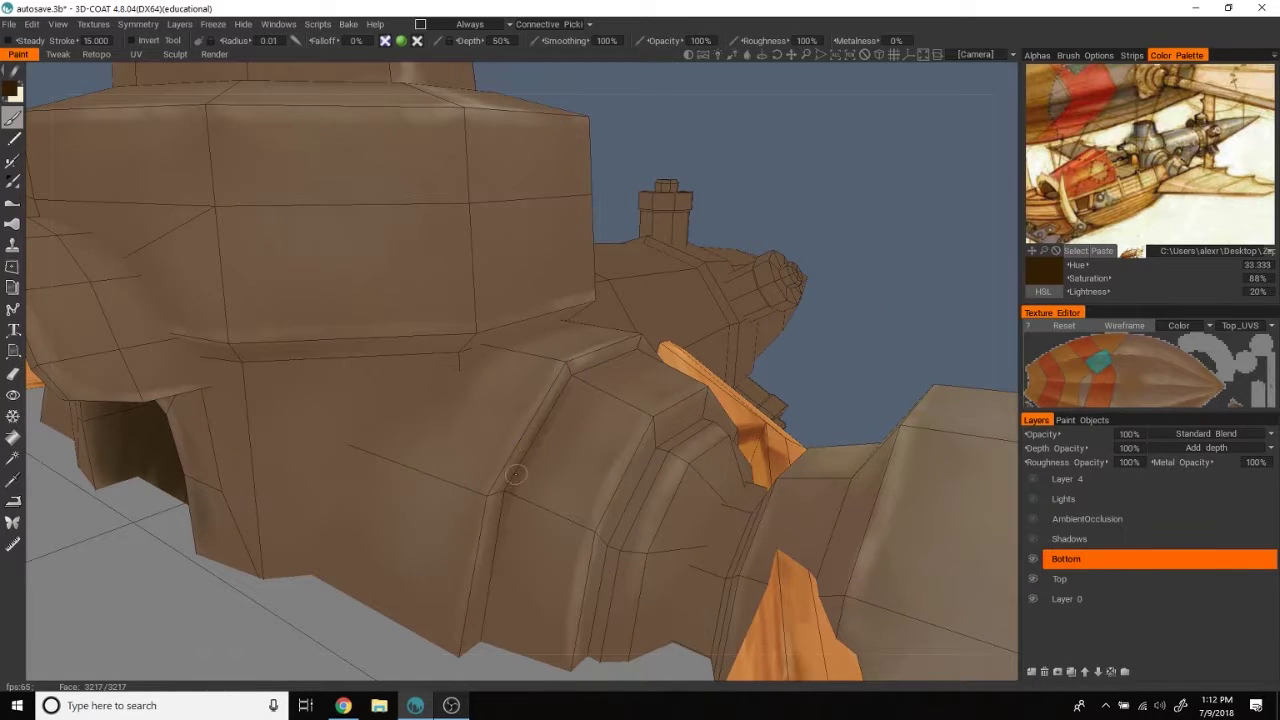
{"action": "left_click_drag", "start_coordinate": [483, 609], "coordinate": [606, 423], "text": "alt"}
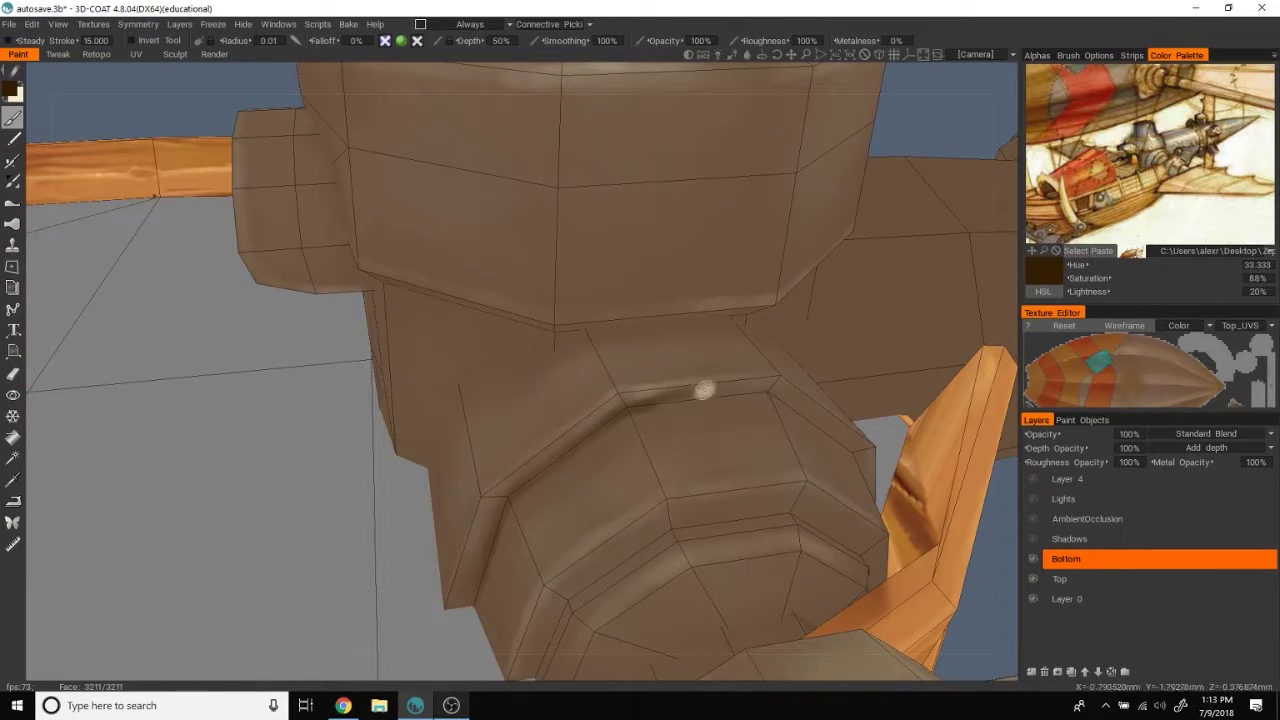
{"action": "left_click_drag", "start_coordinate": [733, 394], "coordinate": [573, 442]}
Step: Orbit along the curved arch ridges to view them from several angles
{"action": "mouse_move", "coordinate": [484, 534]}
{"action": "left_mouse_down", "text": "alt"}
{"action": "mouse_move", "coordinate": [731, 437]}
{"action": "mouse_move", "coordinate": [405, 450]}
{"action": "left_mouse_up", "text": "alt"}
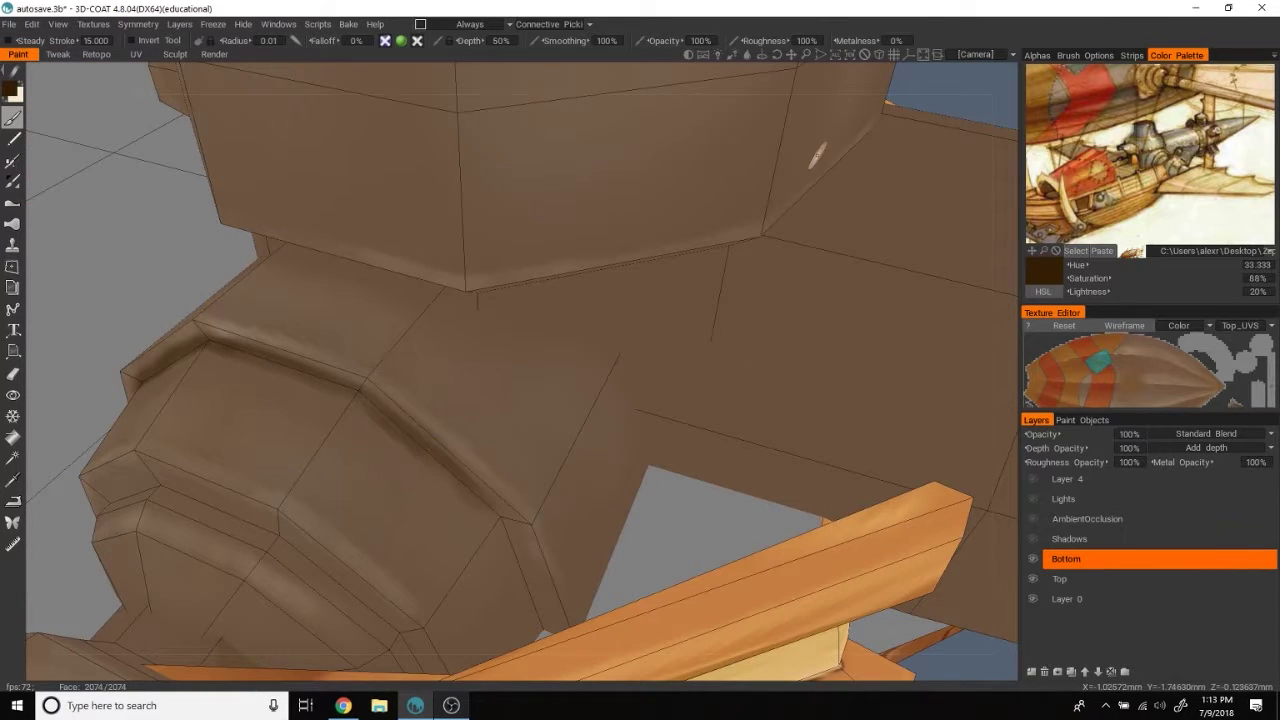
{"action": "left_click_drag", "start_coordinate": [677, 271], "coordinate": [400, 360], "text": "alt"}
{"action": "left_click_drag", "start_coordinate": [520, 480], "coordinate": [634, 420], "text": "alt"}
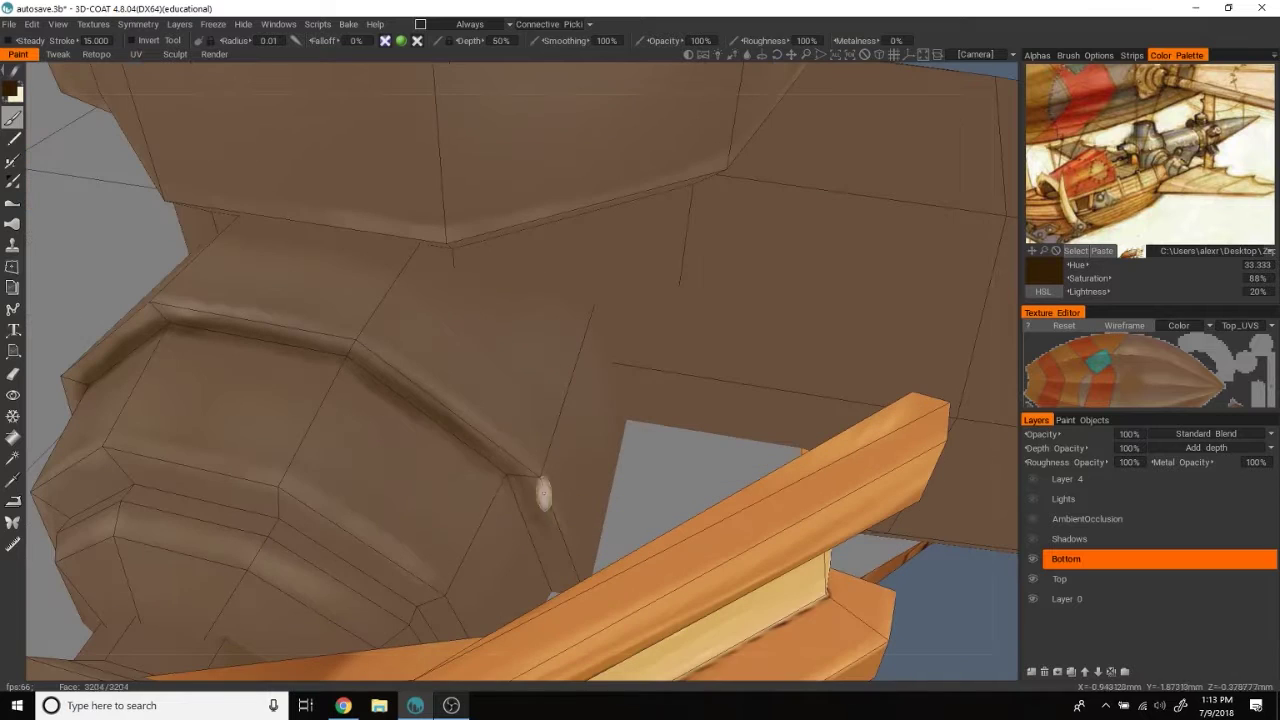
{"action": "mouse_move", "coordinate": [506, 489]}
{"action": "left_mouse_down", "text": "alt"}
{"action": "mouse_move", "coordinate": [950, 575]}
{"action": "mouse_move", "coordinate": [911, 411]}
{"action": "mouse_move", "coordinate": [558, 389]}
{"action": "left_mouse_up", "text": "alt"}
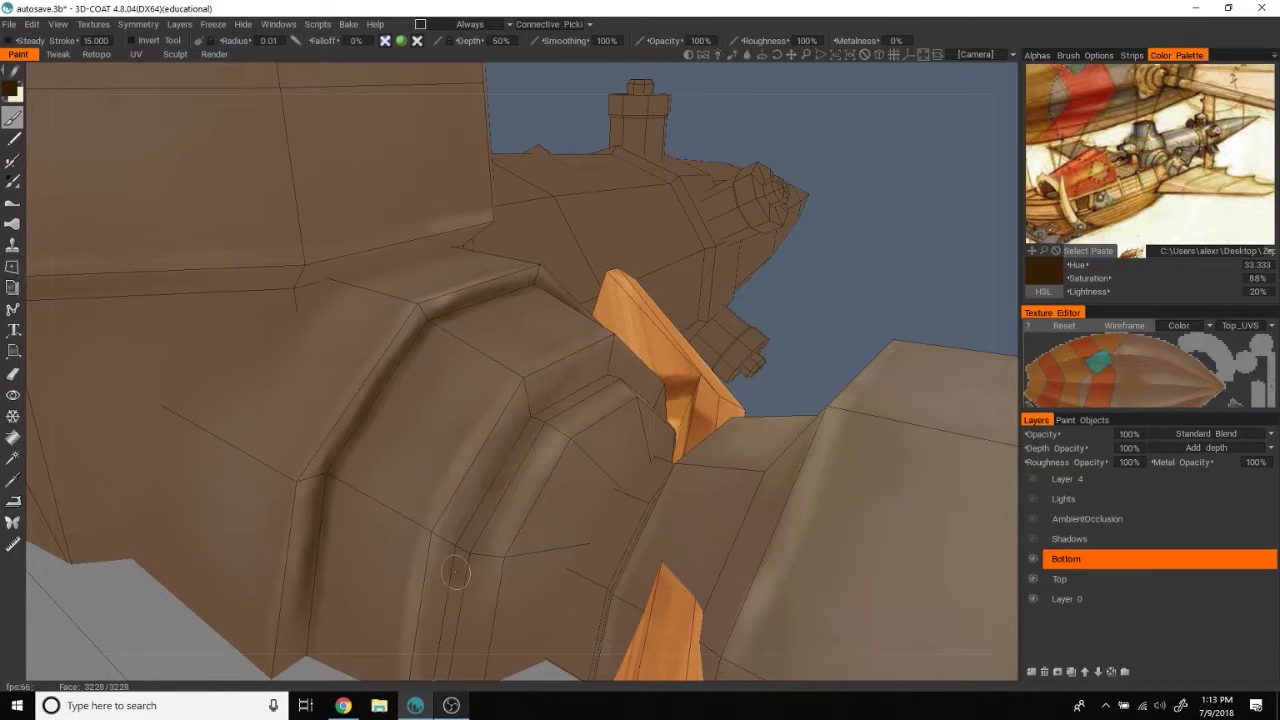
{"action": "left_click_drag", "start_coordinate": [833, 249], "coordinate": [493, 426], "text": "alt"}
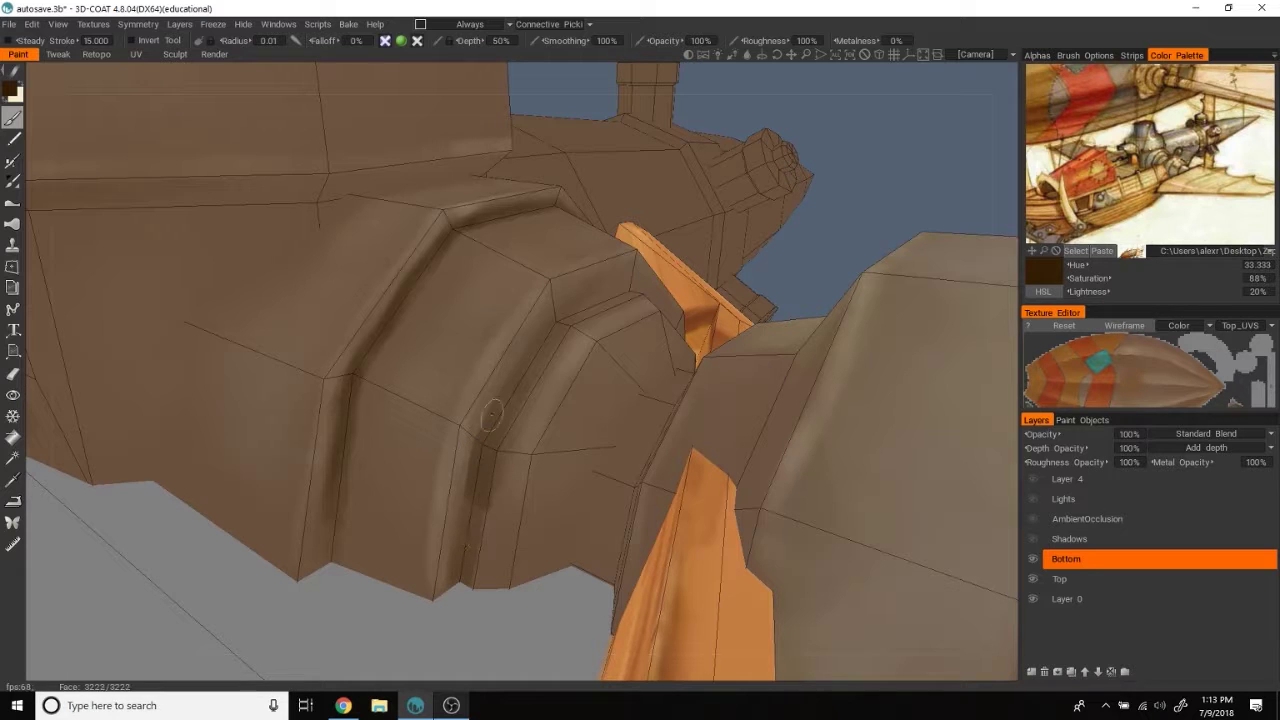
{"action": "left_click_drag", "start_coordinate": [537, 358], "coordinate": [713, 246], "text": "alt"}
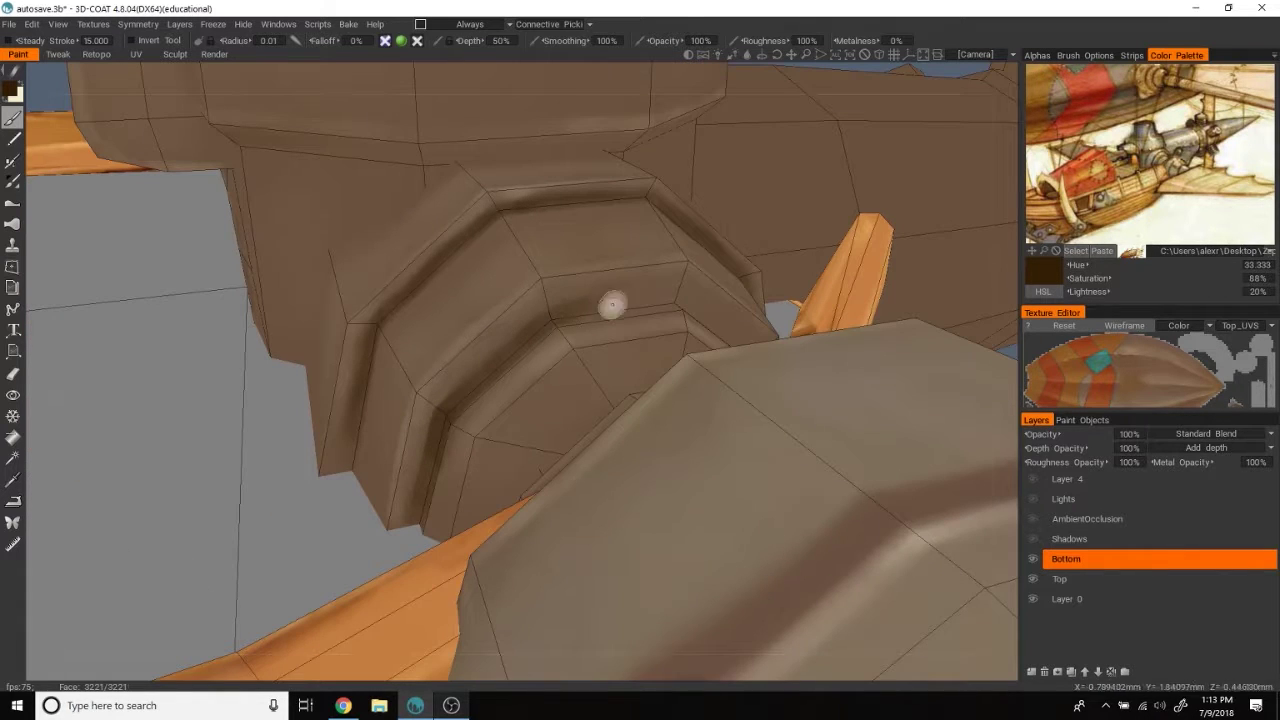
{"action": "left_click_drag", "start_coordinate": [490, 378], "coordinate": [371, 451], "text": "alt"}
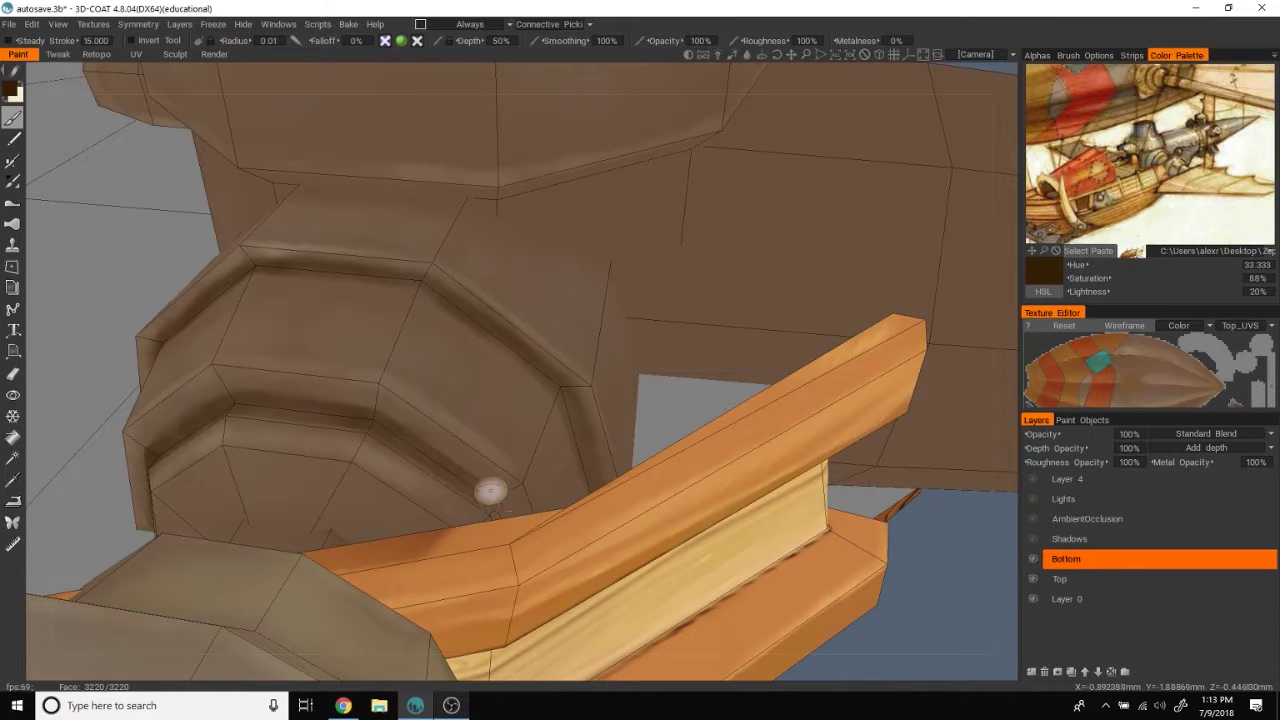
Step: Orbit around the hull's rounded end and zoom in on the brown hull panel
{"action": "left_click_drag", "start_coordinate": [501, 507], "coordinate": [950, 583], "text": "alt"}
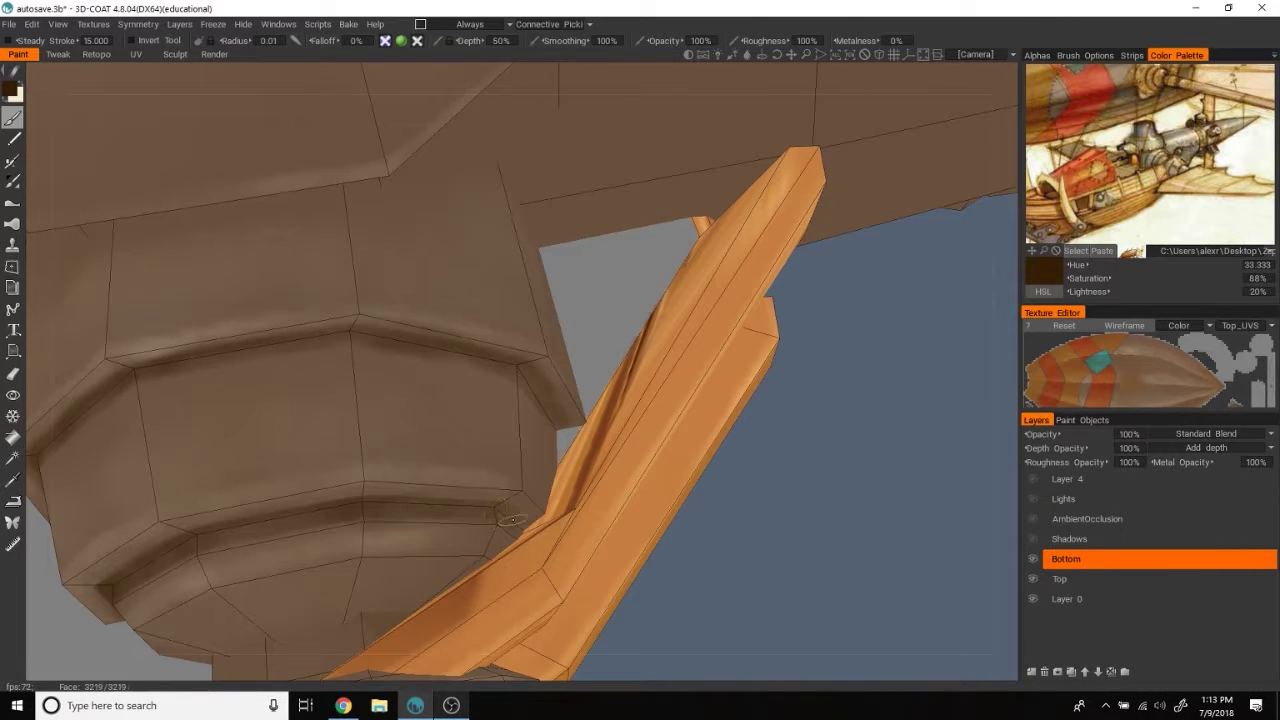
{"action": "mouse_move", "coordinate": [494, 512]}
{"action": "left_mouse_down", "text": "alt"}
{"action": "mouse_move", "coordinate": [934, 385]}
{"action": "mouse_move", "coordinate": [796, 374]}
{"action": "left_mouse_up", "text": "alt"}
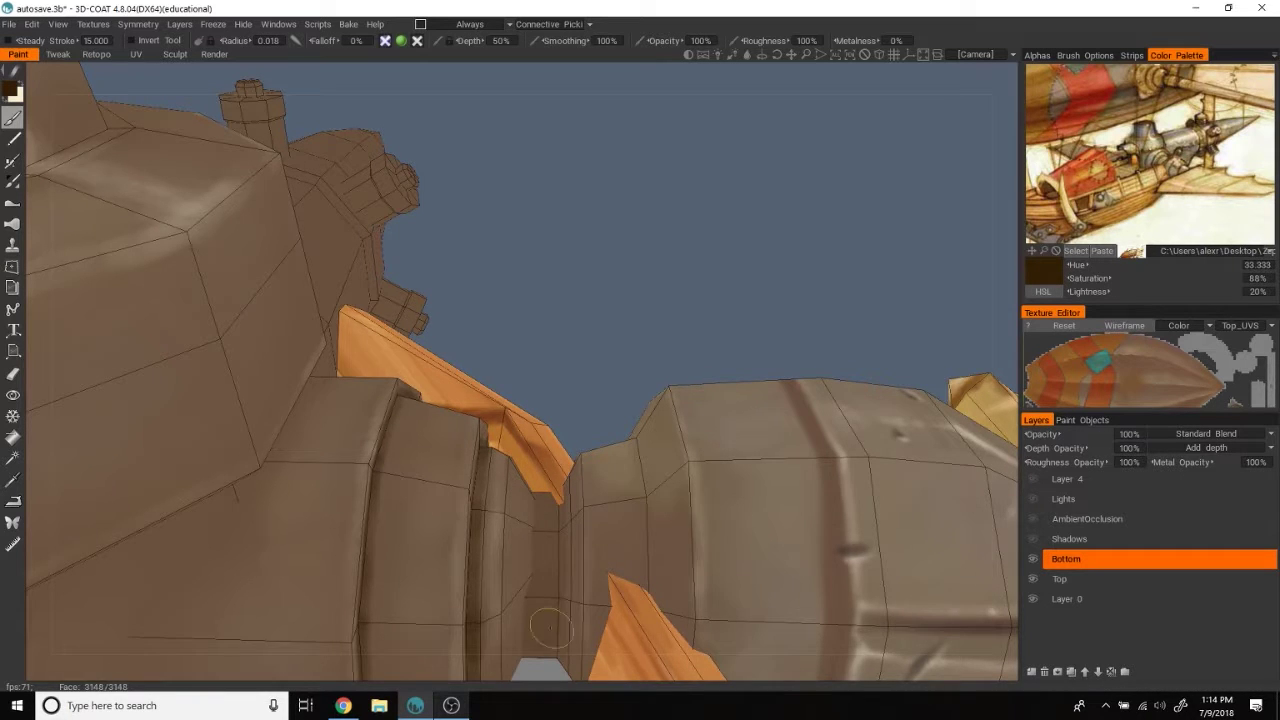
{"action": "left_click_drag", "start_coordinate": [550, 628], "coordinate": [608, 449], "text": "alt"}
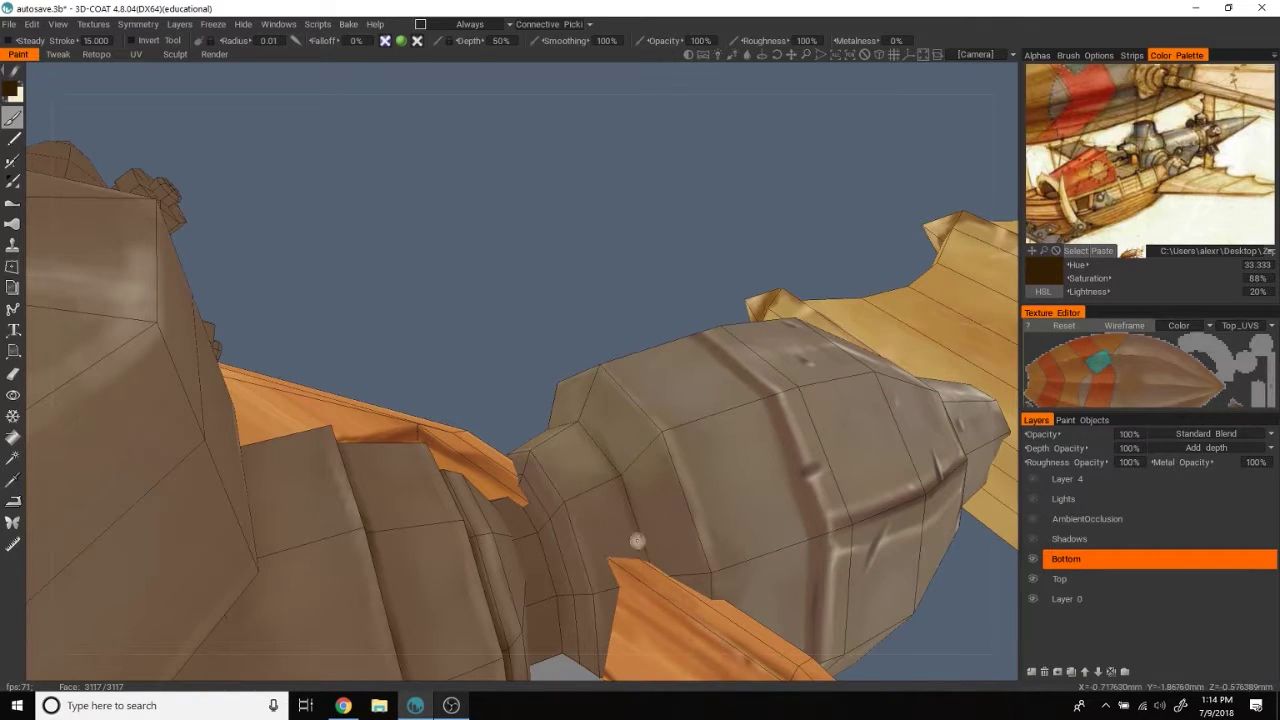
{"action": "left_click_drag", "start_coordinate": [642, 546], "coordinate": [583, 467], "text": "alt"}
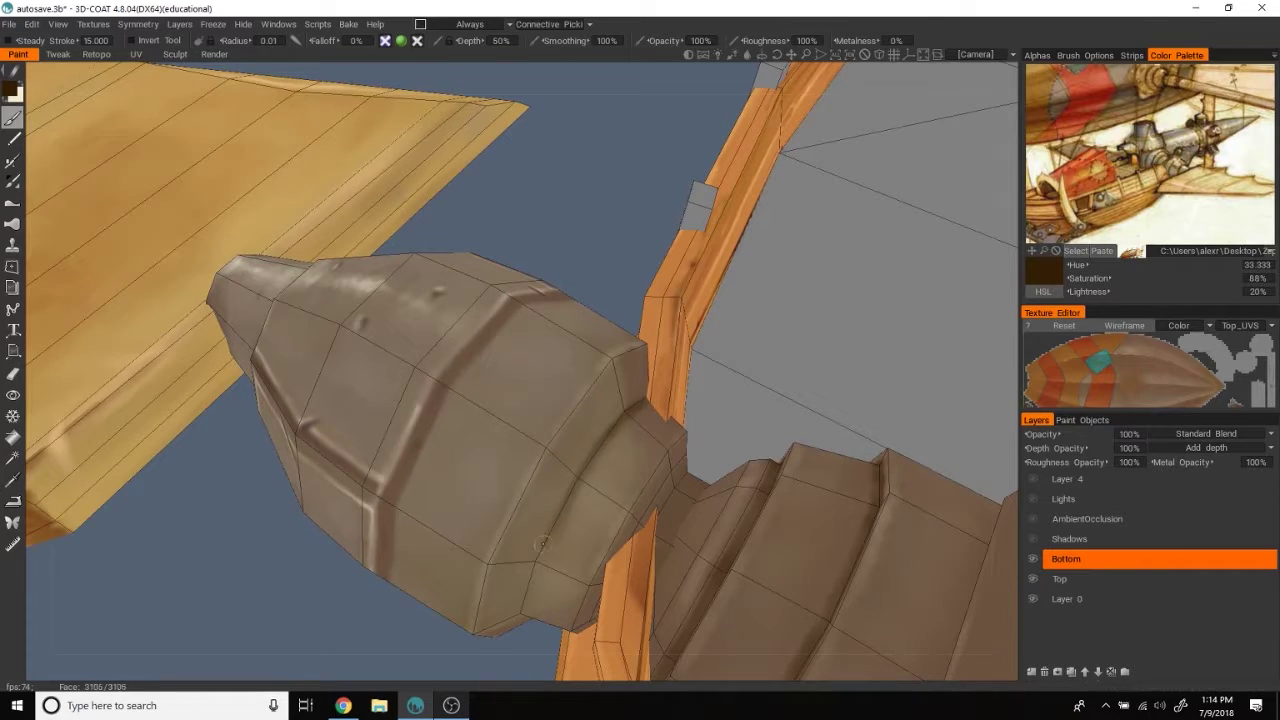
{"action": "left_click_drag", "start_coordinate": [595, 245], "coordinate": [564, 375], "text": "alt"}
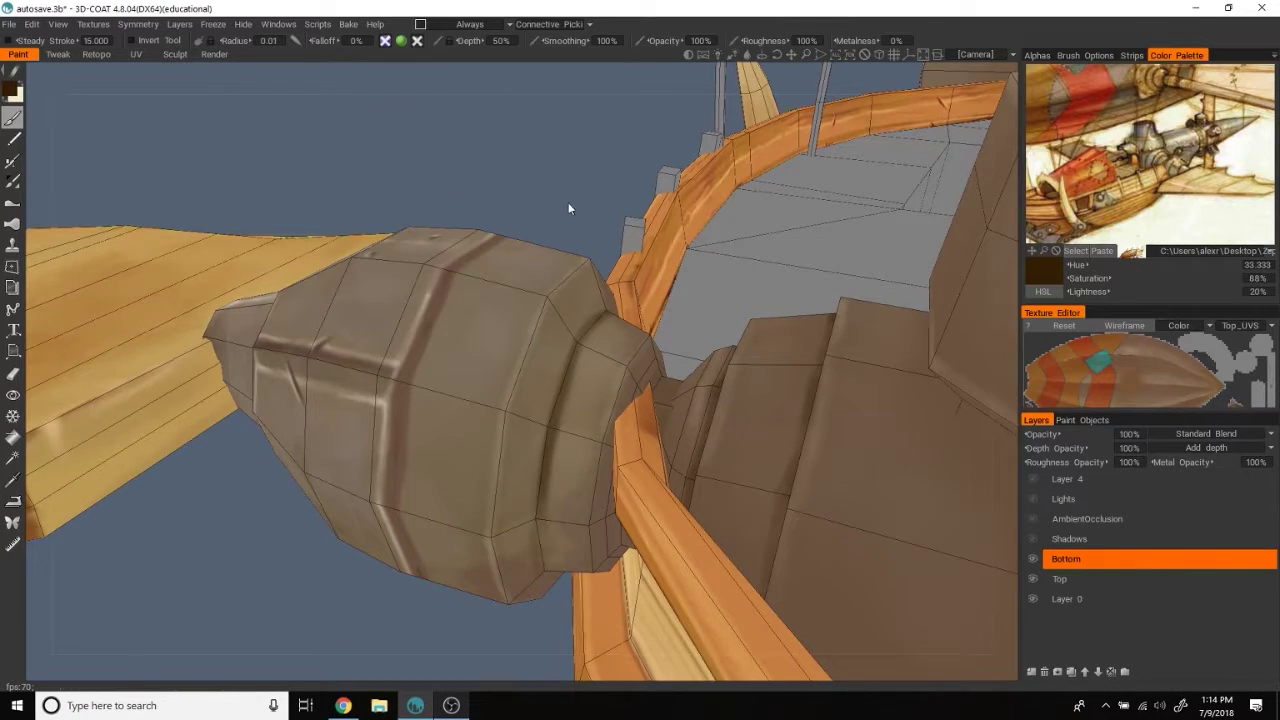
{"action": "left_click_drag", "start_coordinate": [568, 204], "coordinate": [546, 476], "text": "alt"}
{"action": "mouse_move", "coordinate": [559, 591]}
{"action": "left_mouse_down", "text": "alt"}
{"action": "mouse_move", "coordinate": [528, 77]}
{"action": "mouse_move", "coordinate": [612, 337]}
{"action": "left_mouse_up", "text": "alt"}
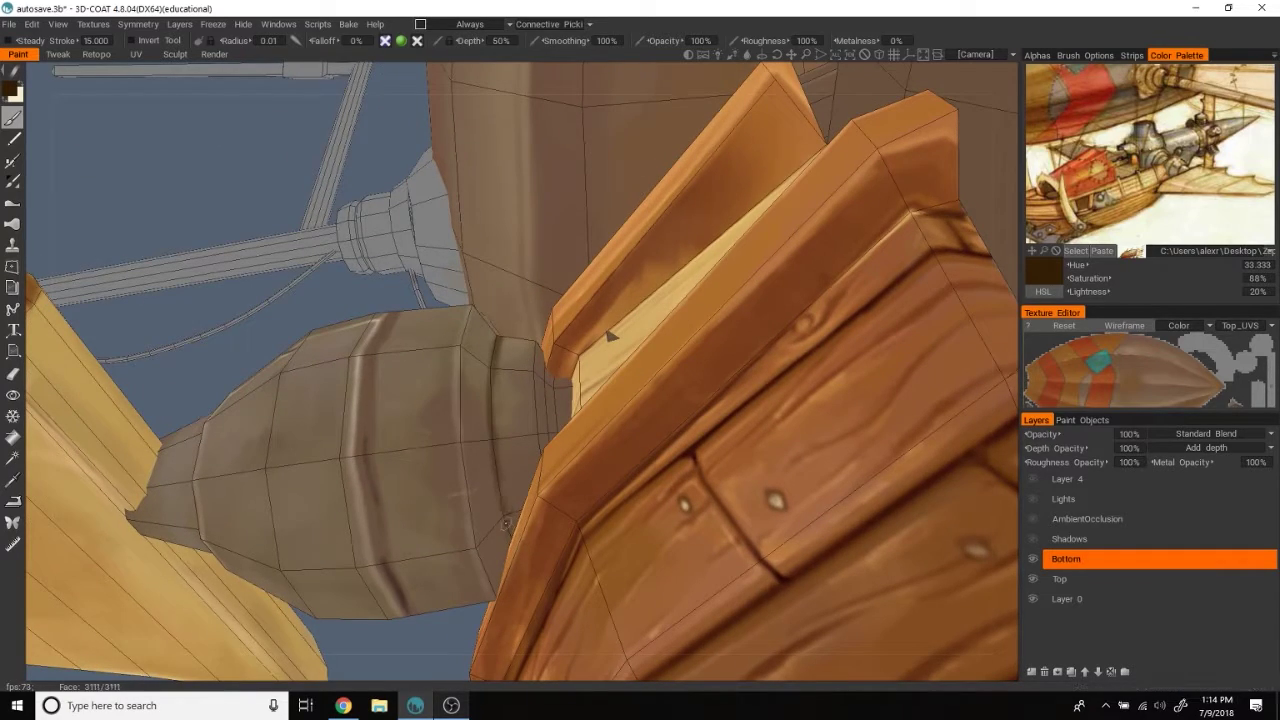
{"action": "mouse_move", "coordinate": [500, 490]}
{"action": "left_mouse_down", "text": "alt"}
{"action": "mouse_move", "coordinate": [334, 320]}
{"action": "mouse_move", "coordinate": [623, 474]}
{"action": "mouse_move", "coordinate": [703, 206]}
{"action": "mouse_move", "coordinate": [1008, 390]}
{"action": "left_mouse_up", "text": "alt"}
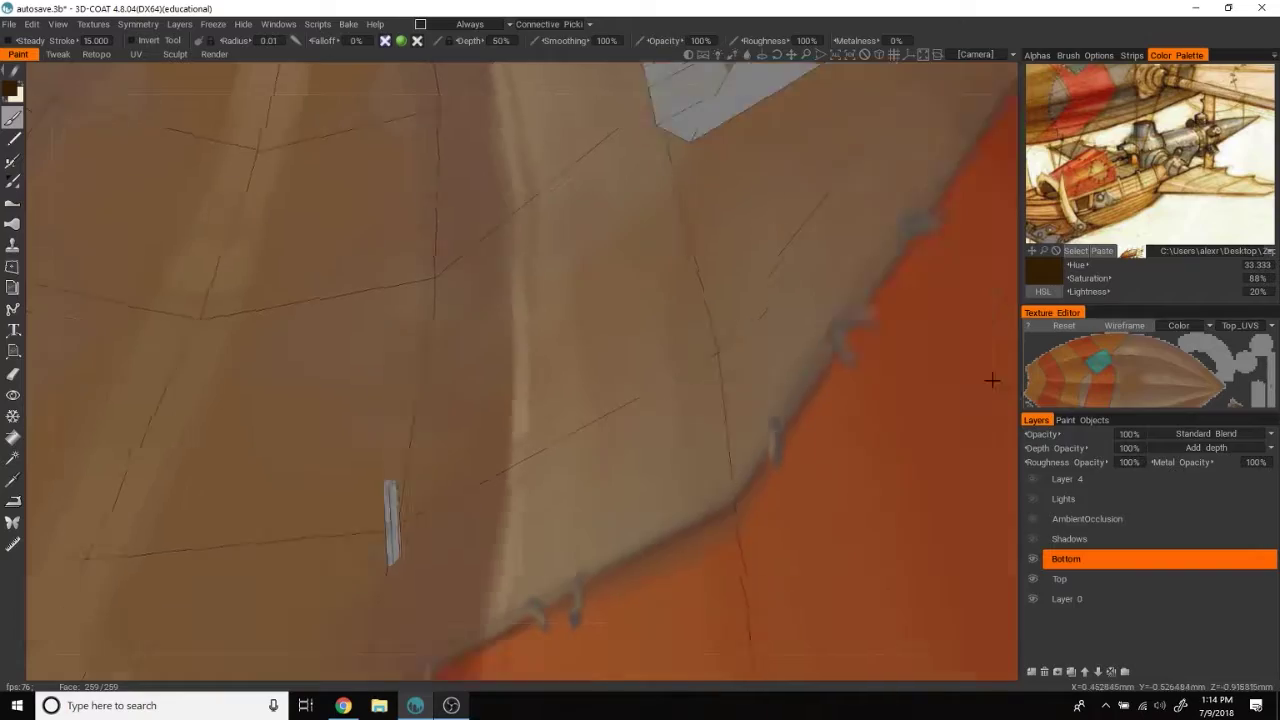
Step: Paint a dark seam all around the base ring of the top cylinder
{"action": "scroll", "coordinate": [940, 378], "scroll_direction": "down", "scroll_amount": 5}
{"action": "scroll", "coordinate": [774, 260], "scroll_direction": "up", "scroll_amount": 3}
{"action": "scroll", "coordinate": [780, 260], "scroll_direction": "up", "scroll_amount": 3}
{"action": "mouse_move", "coordinate": [783, 260]}
{"action": "left_mouse_down", "text": "alt"}
{"action": "mouse_move", "coordinate": [527, 430]}
{"action": "mouse_move", "coordinate": [865, 190]}
{"action": "mouse_move", "coordinate": [857, 152]}
{"action": "mouse_move", "coordinate": [869, 209]}
{"action": "mouse_move", "coordinate": [834, 228]}
{"action": "left_mouse_up", "text": "alt"}
{"action": "scroll", "coordinate": [830, 228], "scroll_direction": "up", "scroll_amount": 2}
{"action": "scroll", "coordinate": [845, 200], "scroll_direction": "up", "scroll_amount": 2}
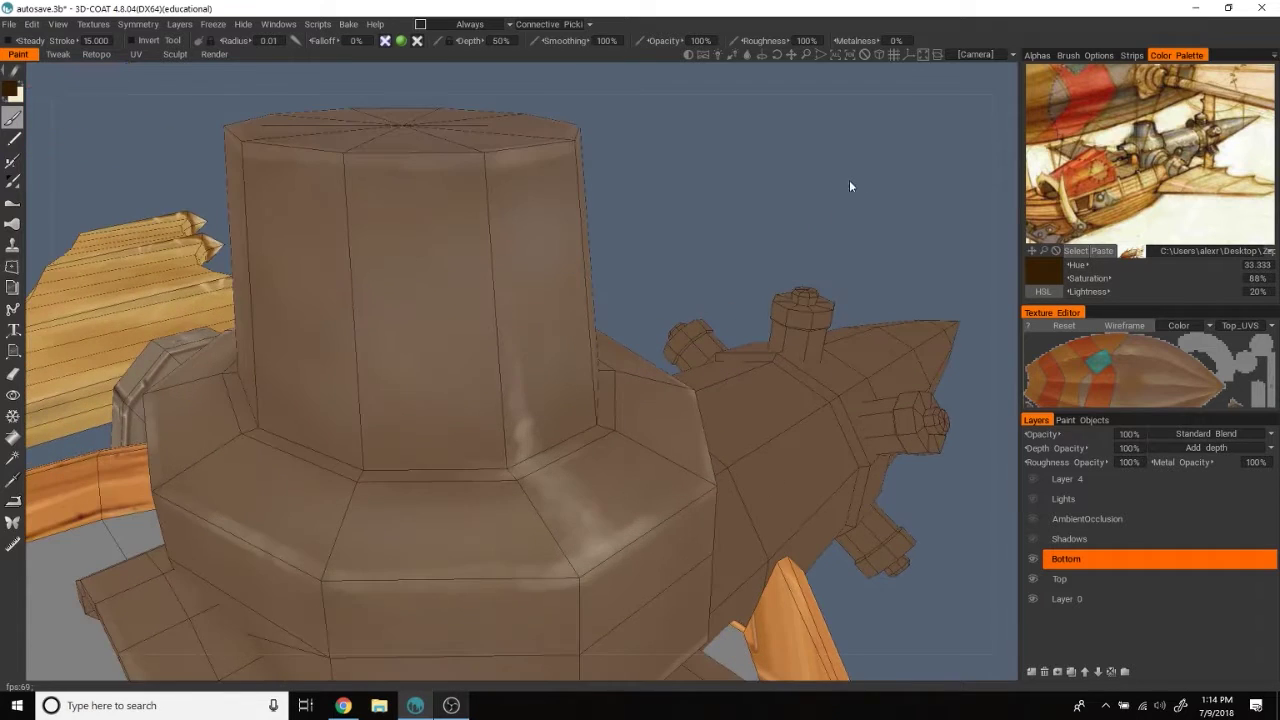
{"action": "scroll", "coordinate": [851, 186], "scroll_direction": "up", "scroll_amount": 2}
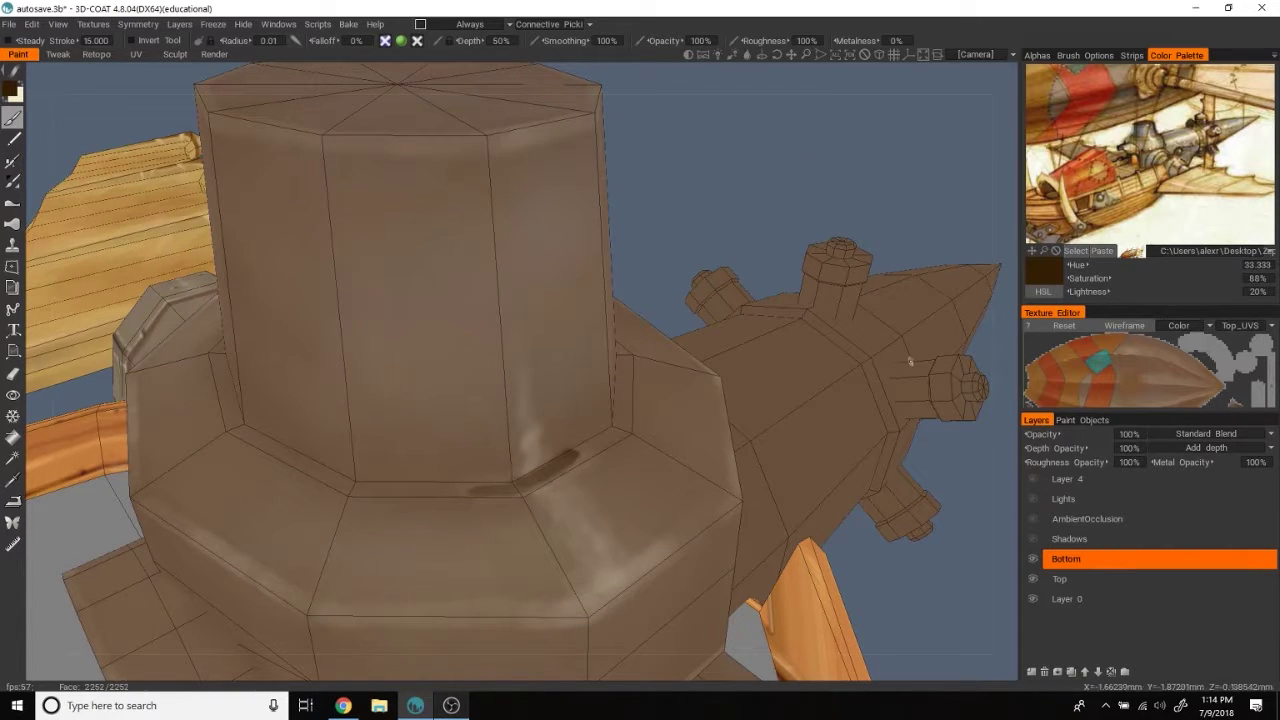
{"action": "left_click_drag", "start_coordinate": [819, 347], "coordinate": [419, 473], "text": "alt"}
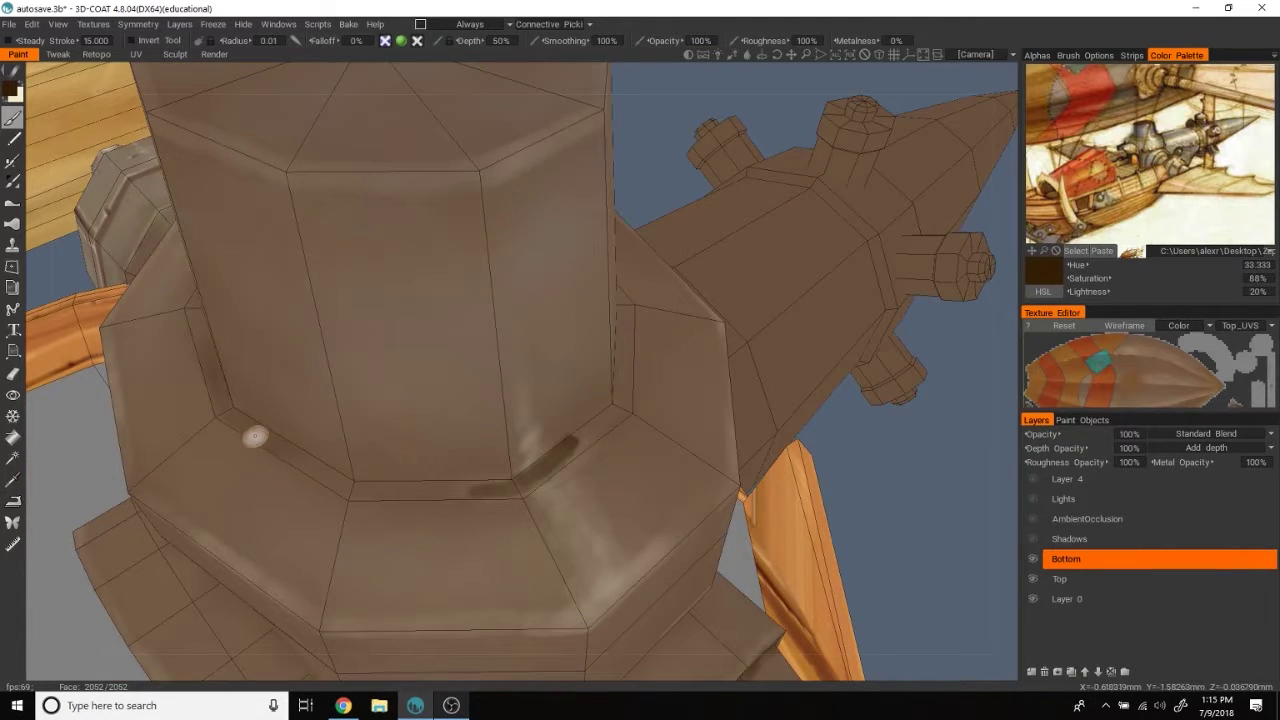
{"action": "mouse_move", "coordinate": [356, 487]}
{"action": "left_mouse_down"}
{"action": "mouse_move", "coordinate": [494, 489]}
{"action": "mouse_move", "coordinate": [411, 494]}
{"action": "left_mouse_up"}
{"action": "mouse_move", "coordinate": [934, 518]}
{"action": "left_mouse_down", "text": "alt"}
{"action": "mouse_move", "coordinate": [565, 530]}
{"action": "mouse_move", "coordinate": [397, 453]}
{"action": "left_mouse_up", "text": "alt"}
{"action": "left_click_drag", "start_coordinate": [478, 479], "coordinate": [650, 488]}
{"action": "mouse_move", "coordinate": [650, 488]}
{"action": "left_mouse_down", "text": "alt"}
{"action": "mouse_move", "coordinate": [903, 363]}
{"action": "mouse_move", "coordinate": [743, 430]}
{"action": "mouse_move", "coordinate": [380, 520]}
{"action": "mouse_move", "coordinate": [486, 520]}
{"action": "mouse_move", "coordinate": [338, 493]}
{"action": "left_mouse_up", "text": "alt"}
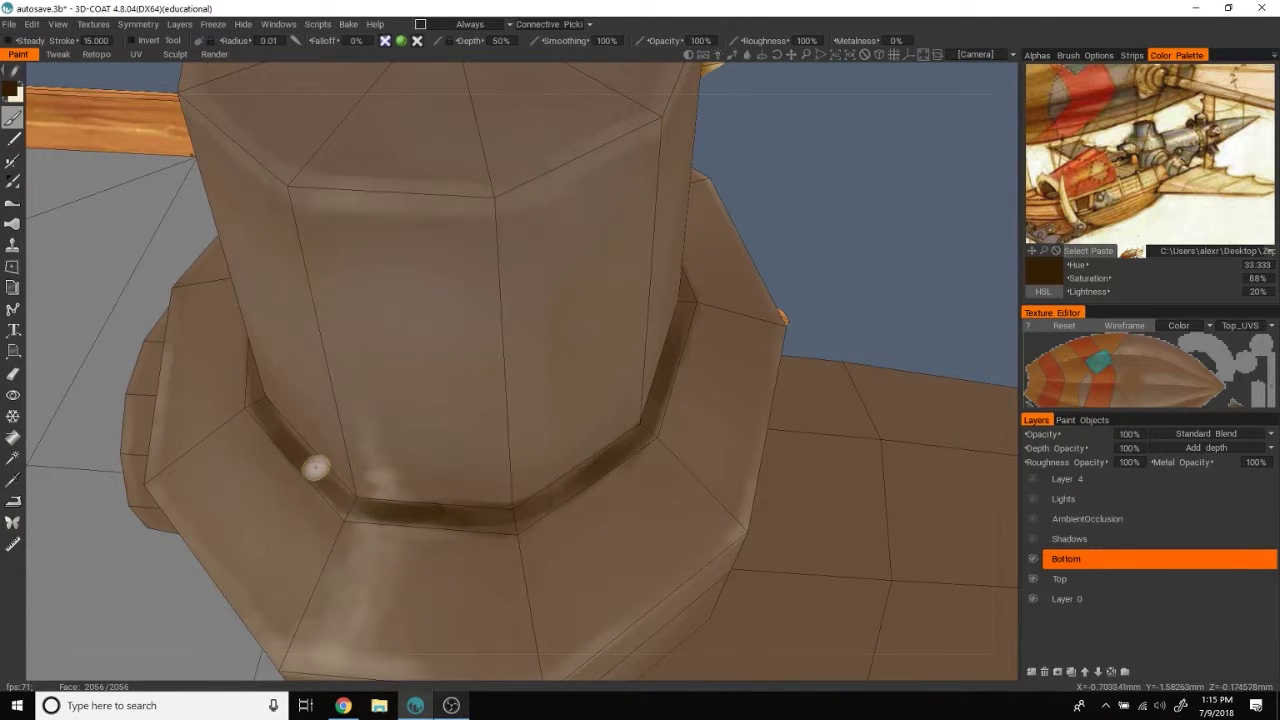
Step: Sample a lighter brown (hue 32.727, saturation 68%, lightness 25%) from the model and close in on the tower
{"action": "key", "text": "v"}
{"action": "mouse_move", "coordinate": [540, 503]}
{"action": "left_mouse_down", "text": "alt"}
{"action": "mouse_move", "coordinate": [808, 248]}
{"action": "mouse_move", "coordinate": [971, 508]}
{"action": "mouse_move", "coordinate": [325, 411]}
{"action": "left_mouse_up", "text": "alt"}
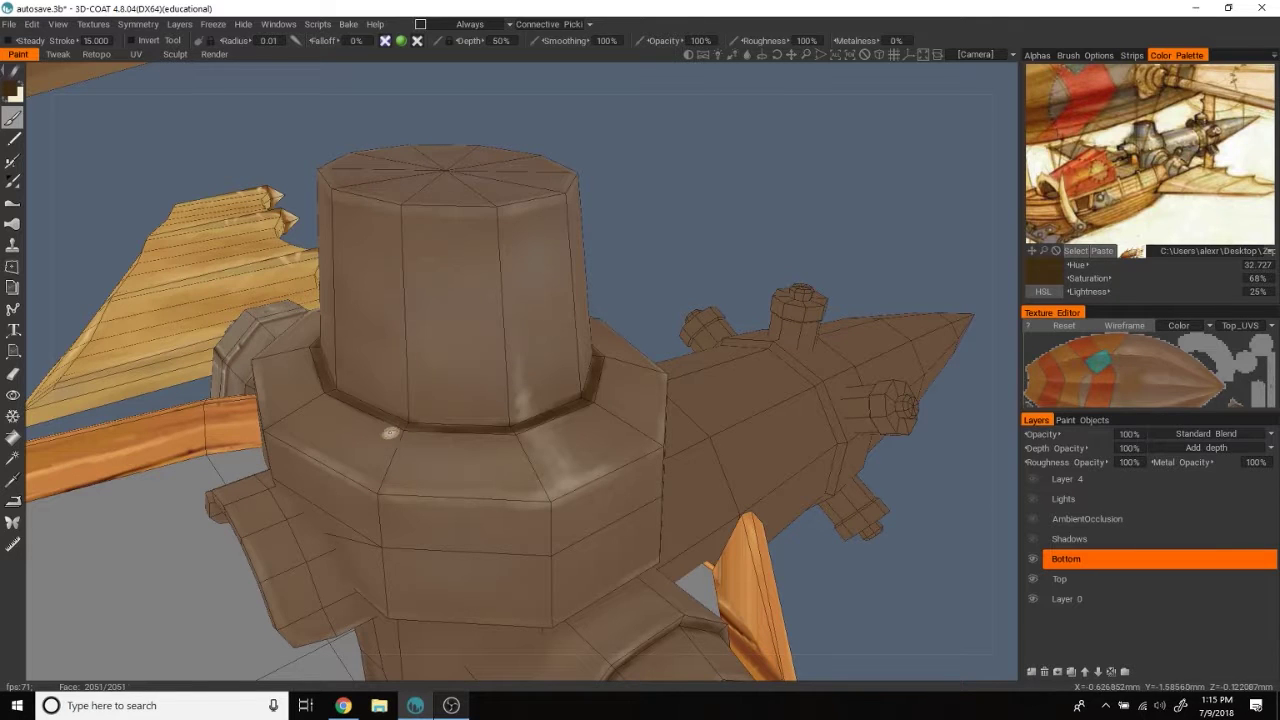
{"action": "mouse_move", "coordinate": [446, 430]}
{"action": "left_mouse_down", "text": "alt"}
{"action": "mouse_move", "coordinate": [896, 334]}
{"action": "mouse_move", "coordinate": [857, 346]}
{"action": "mouse_move", "coordinate": [817, 417]}
{"action": "mouse_move", "coordinate": [889, 316]}
{"action": "mouse_move", "coordinate": [903, 243]}
{"action": "left_mouse_up", "text": "alt"}
{"action": "scroll", "coordinate": [903, 243], "scroll_direction": "up", "scroll_amount": 2}
{"action": "scroll", "coordinate": [889, 190], "scroll_direction": "up", "scroll_amount": 3}
{"action": "scroll", "coordinate": [886, 191], "scroll_direction": "up", "scroll_amount": 3}
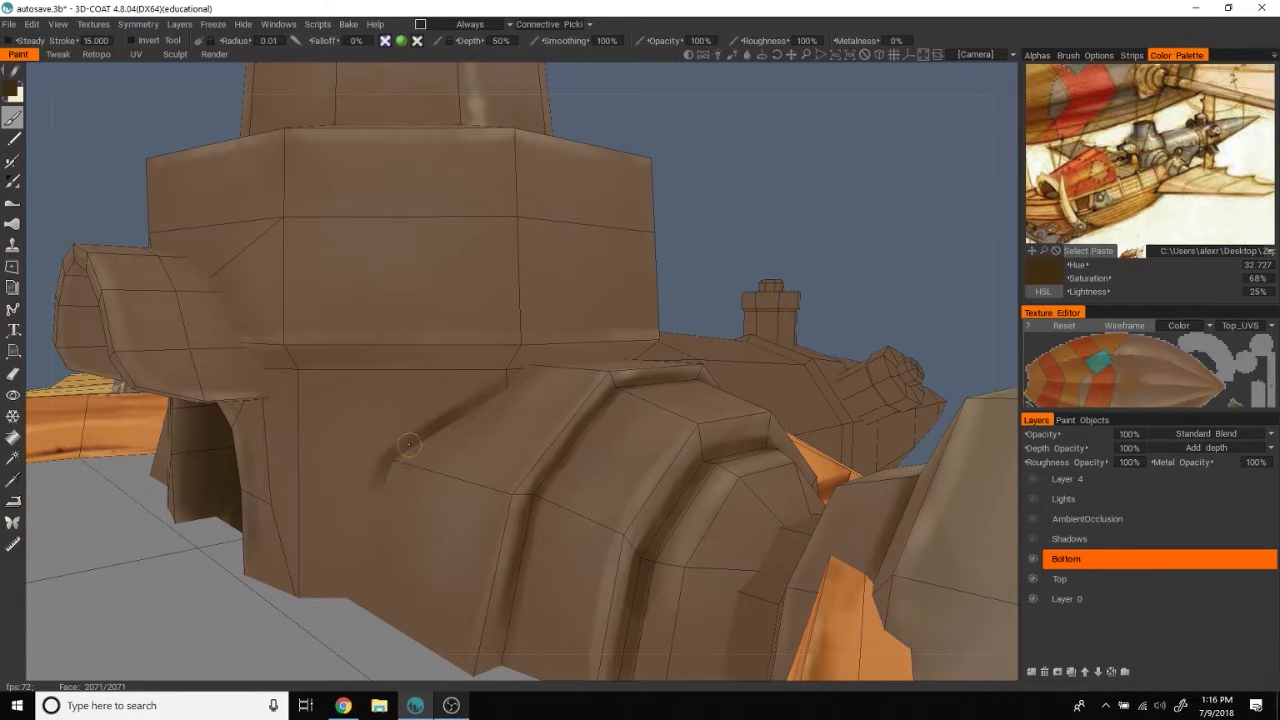
Step: Zoom in on the tower base and paint a dark stroke along the arch ridge
{"action": "scroll", "coordinate": [880, 213], "scroll_direction": "up", "scroll_amount": 3}
{"action": "left_click_drag", "start_coordinate": [880, 213], "coordinate": [851, 149], "text": "alt"}
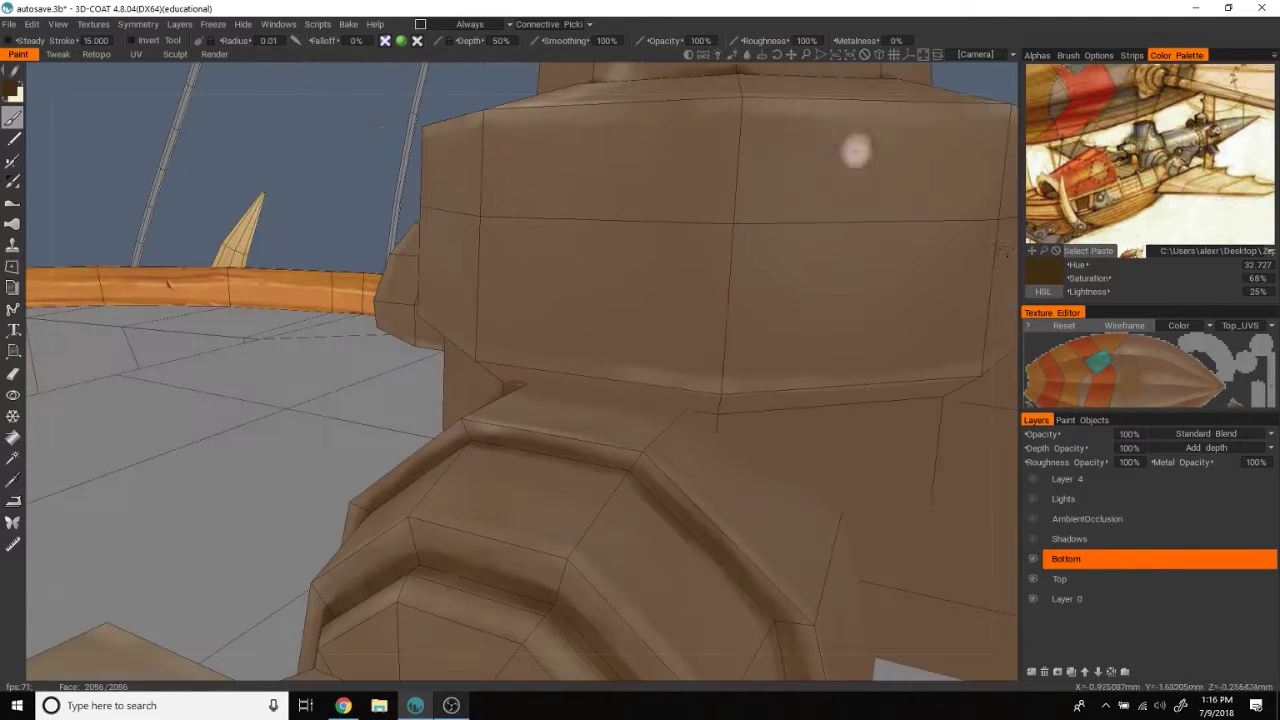
{"action": "scroll", "coordinate": [851, 149], "scroll_direction": "up", "scroll_amount": 2}
{"action": "scroll", "coordinate": [937, 266], "scroll_direction": "up", "scroll_amount": 1}
{"action": "mouse_move", "coordinate": [588, 341]}
{"action": "left_mouse_down"}
{"action": "mouse_move", "coordinate": [650, 385]}
{"action": "mouse_move", "coordinate": [948, 172]}
{"action": "mouse_move", "coordinate": [583, 361]}
{"action": "left_mouse_up"}
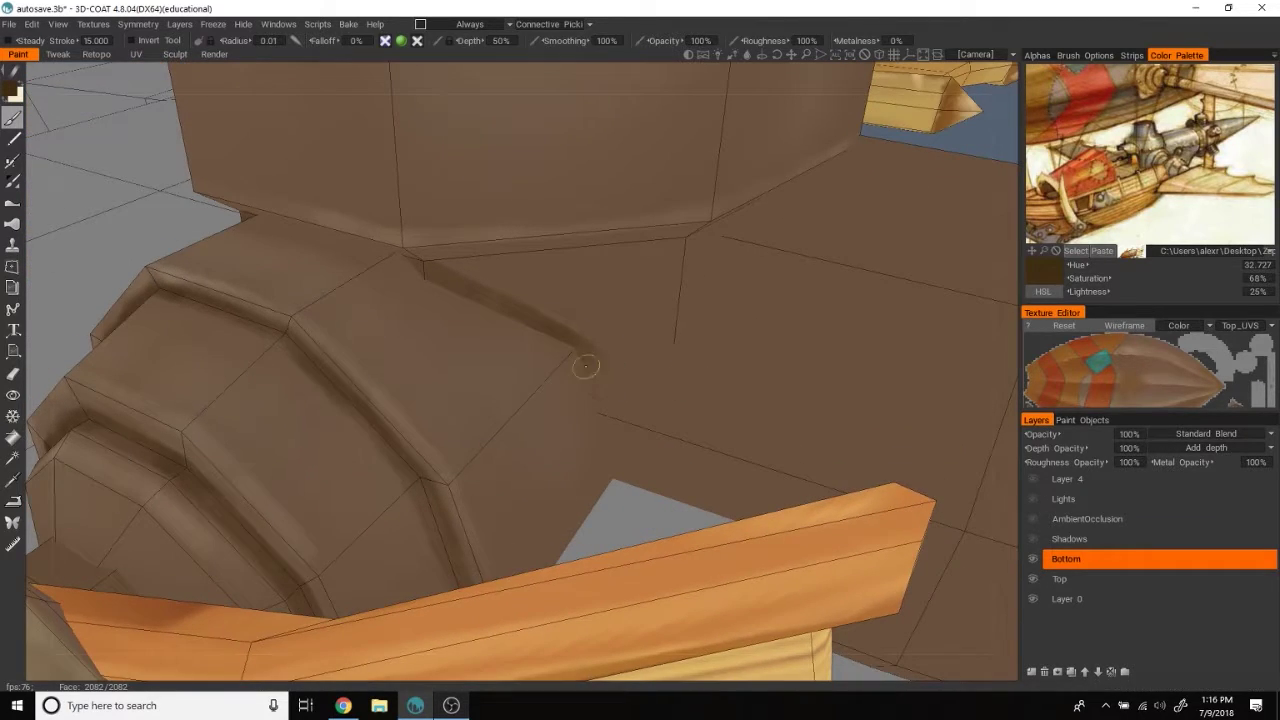
Step: Paint a dark crack line and a seam along the bottom crease beneath the octagonal tier
{"action": "mouse_move", "coordinate": [1009, 158]}
{"action": "left_mouse_down", "text": "alt"}
{"action": "mouse_move", "coordinate": [883, 257]}
{"action": "mouse_move", "coordinate": [894, 186]}
{"action": "mouse_move", "coordinate": [990, 250]}
{"action": "left_mouse_up", "text": "alt"}
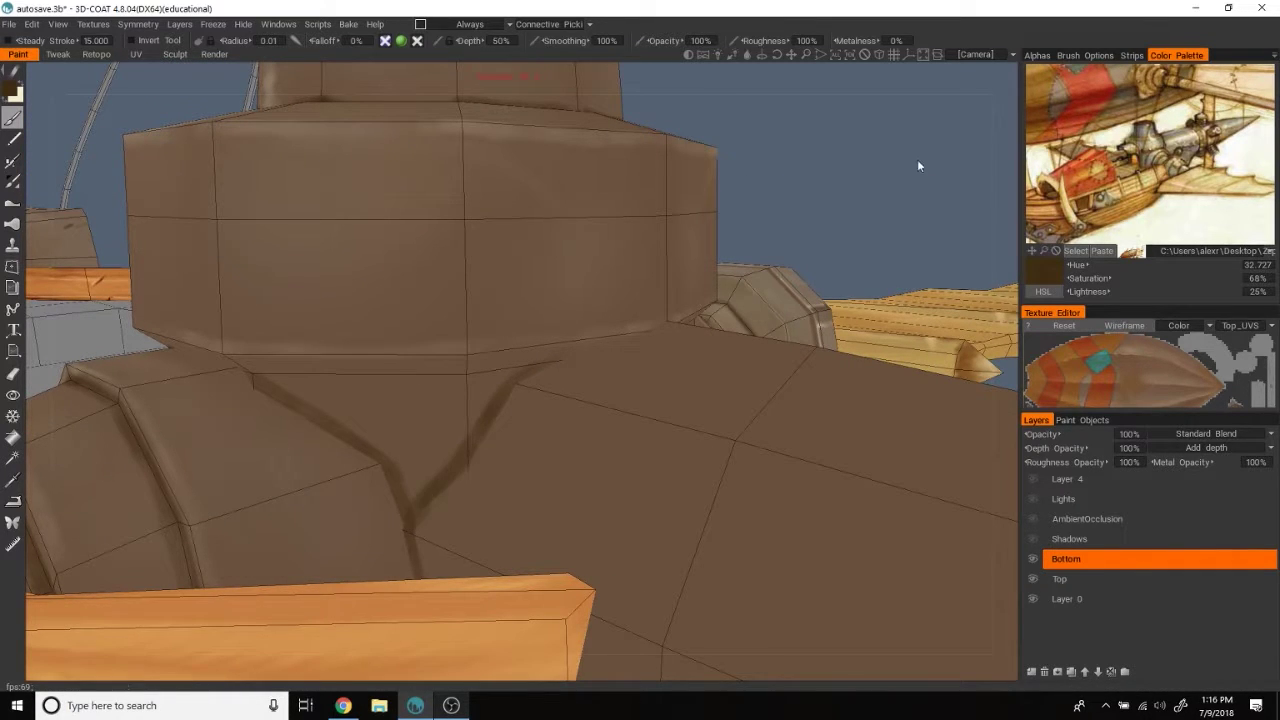
{"action": "left_click_drag", "start_coordinate": [918, 166], "coordinate": [889, 169], "text": "alt"}
{"action": "left_click_drag", "start_coordinate": [469, 440], "coordinate": [571, 322], "text": "alt"}
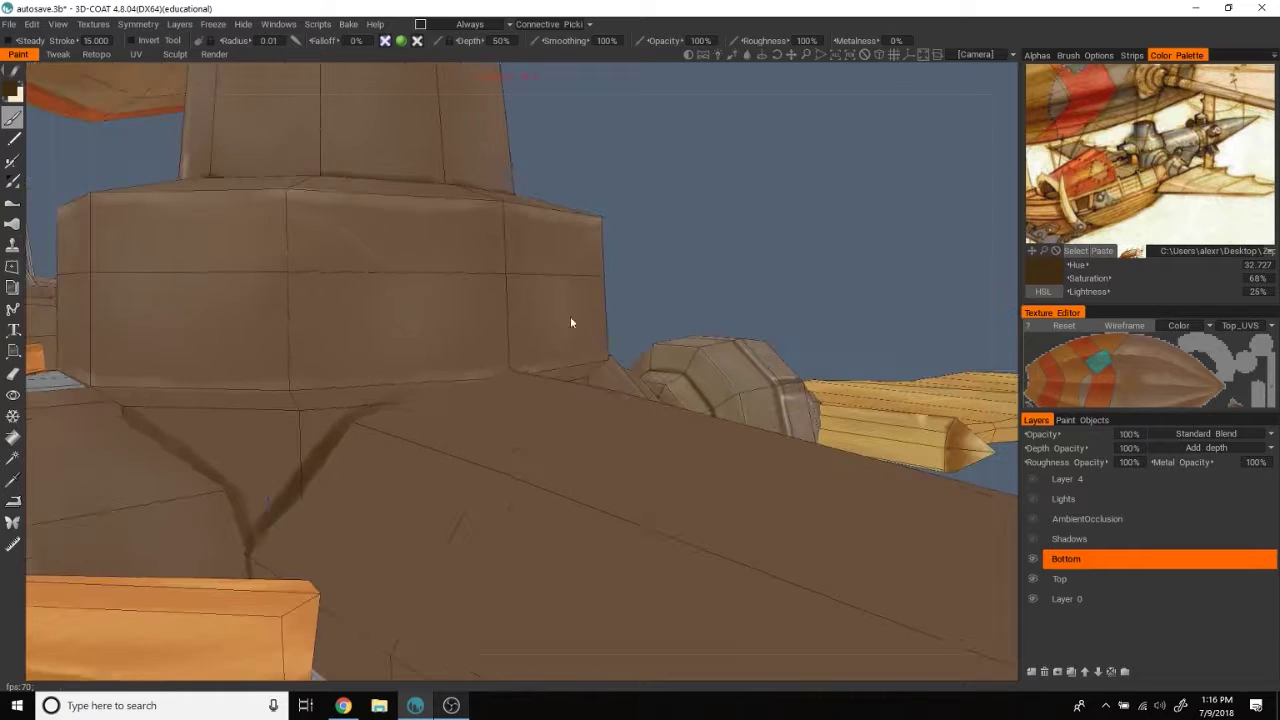
{"action": "mouse_move", "coordinate": [678, 287]}
{"action": "left_mouse_down", "text": "alt"}
{"action": "mouse_move", "coordinate": [971, 189]}
{"action": "mouse_move", "coordinate": [980, 163]}
{"action": "mouse_move", "coordinate": [611, 343]}
{"action": "left_mouse_up", "text": "alt"}
{"action": "mouse_move", "coordinate": [343, 428]}
{"action": "left_mouse_down"}
{"action": "mouse_move", "coordinate": [600, 428]}
{"action": "mouse_move", "coordinate": [622, 277]}
{"action": "mouse_move", "coordinate": [594, 457]}
{"action": "mouse_move", "coordinate": [463, 443]}
{"action": "left_mouse_up"}
{"action": "left_click_drag", "start_coordinate": [386, 452], "coordinate": [760, 455]}
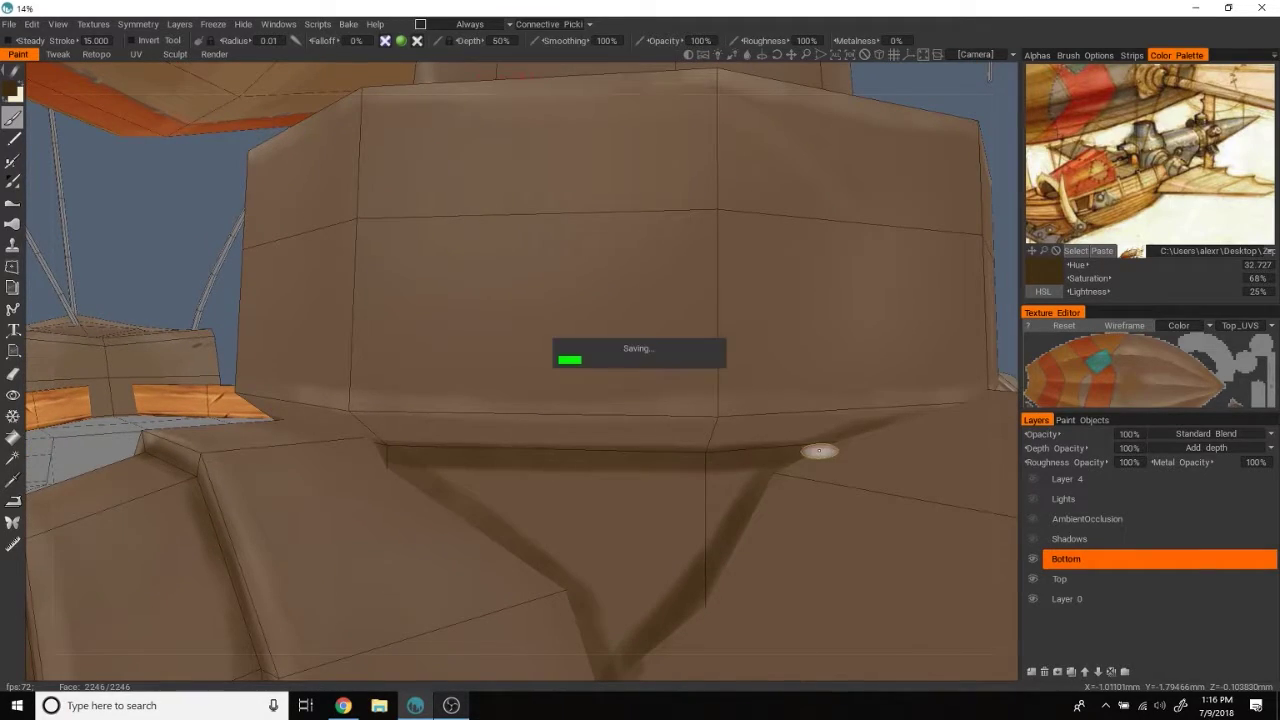
{"action": "mouse_move", "coordinate": [1014, 276]}
{"action": "left_mouse_down", "text": "alt"}
{"action": "mouse_move", "coordinate": [880, 307]}
{"action": "mouse_move", "coordinate": [932, 260]}
{"action": "mouse_move", "coordinate": [737, 203]}
{"action": "mouse_move", "coordinate": [794, 217]}
{"action": "mouse_move", "coordinate": [867, 206]}
{"action": "left_mouse_up", "text": "alt"}
{"action": "scroll", "coordinate": [930, 258], "scroll_direction": "up", "scroll_amount": 3}
{"action": "scroll", "coordinate": [867, 206], "scroll_direction": "up", "scroll_amount": 2}
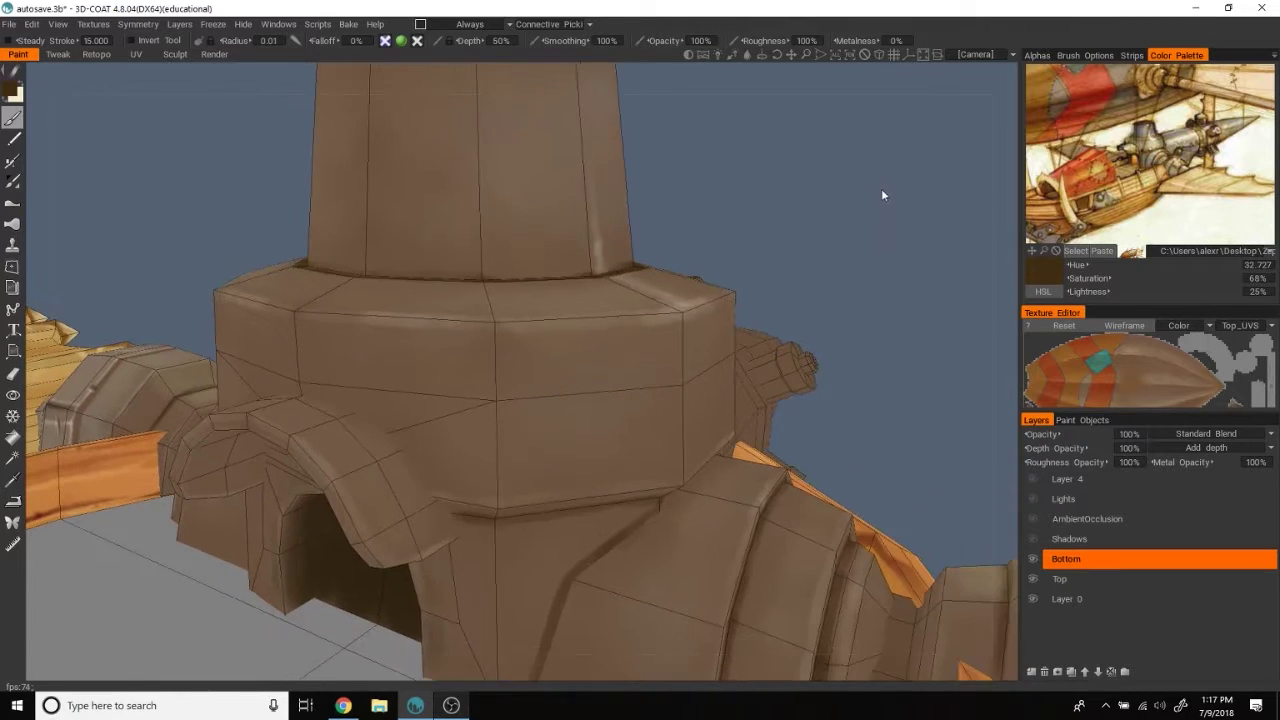
{"action": "scroll", "coordinate": [878, 187], "scroll_direction": "up", "scroll_amount": 2}
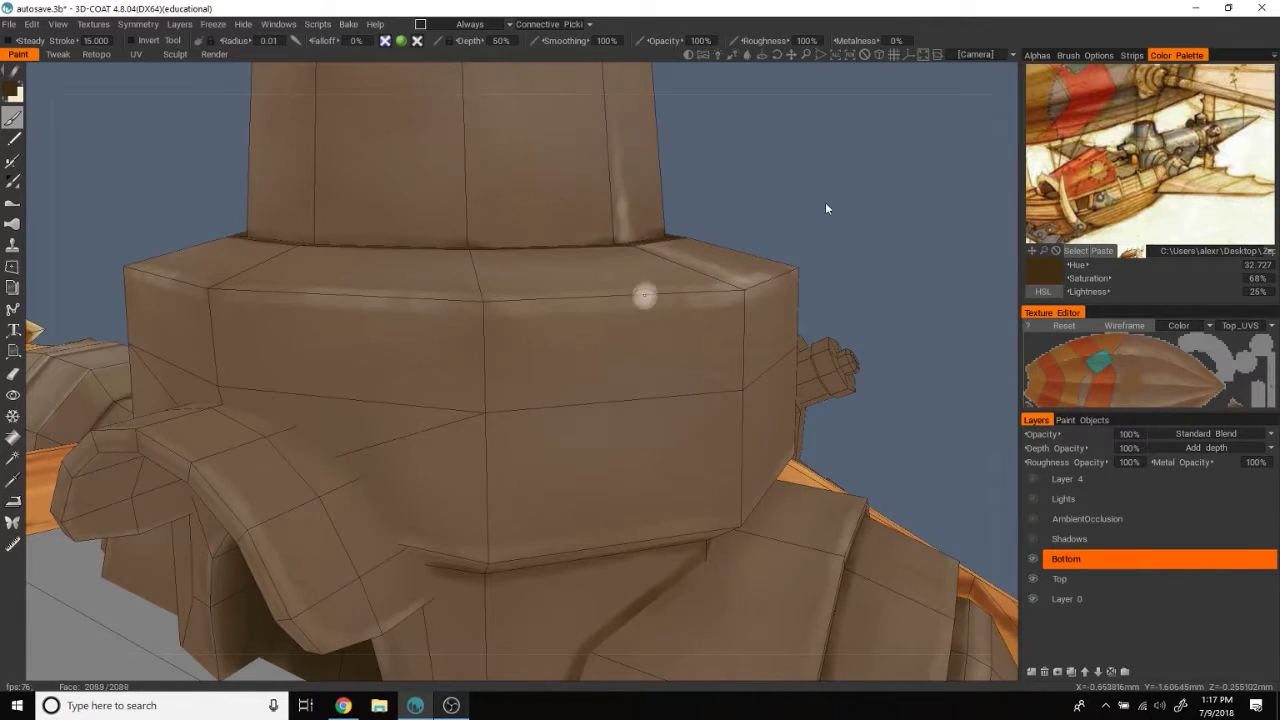
Step: Shade the arch's inner edge dark brown beneath the upper tier
{"action": "mouse_move", "coordinate": [825, 208]}
{"action": "left_mouse_down", "text": "alt"}
{"action": "mouse_move", "coordinate": [923, 120]}
{"action": "mouse_move", "coordinate": [366, 386]}
{"action": "left_mouse_up", "text": "alt"}
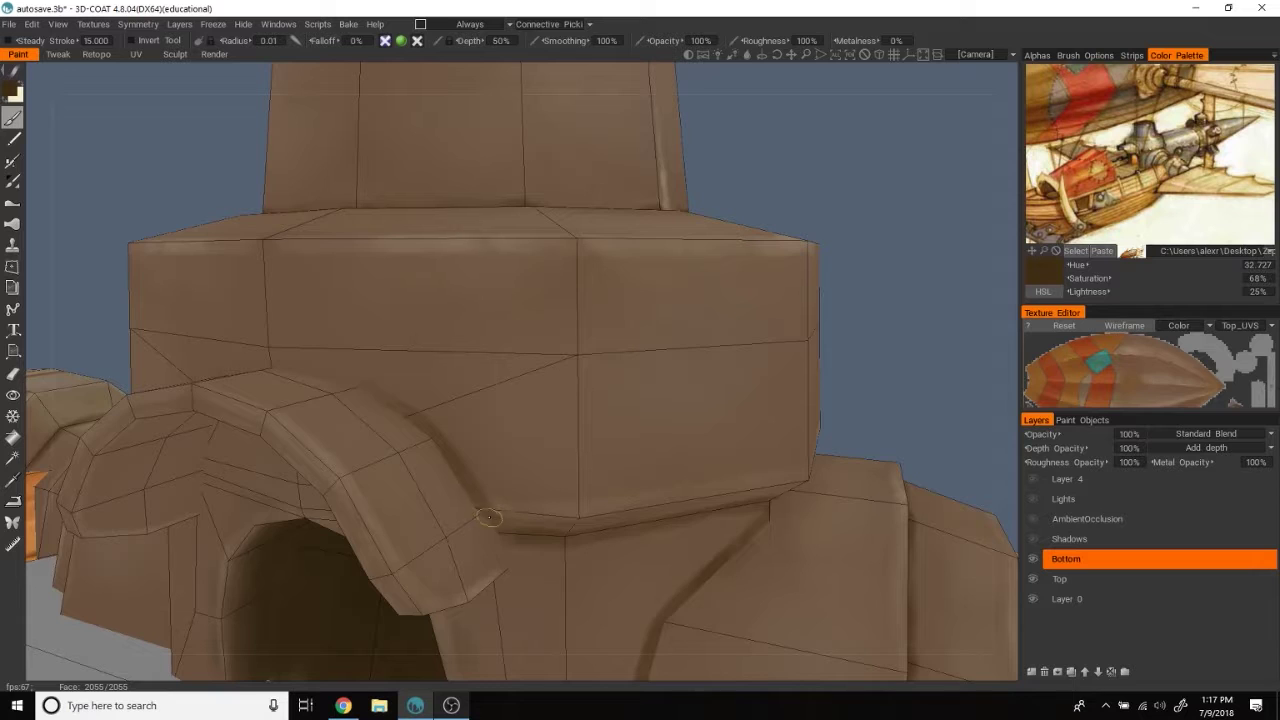
{"action": "left_click_drag", "start_coordinate": [977, 292], "coordinate": [481, 563]}
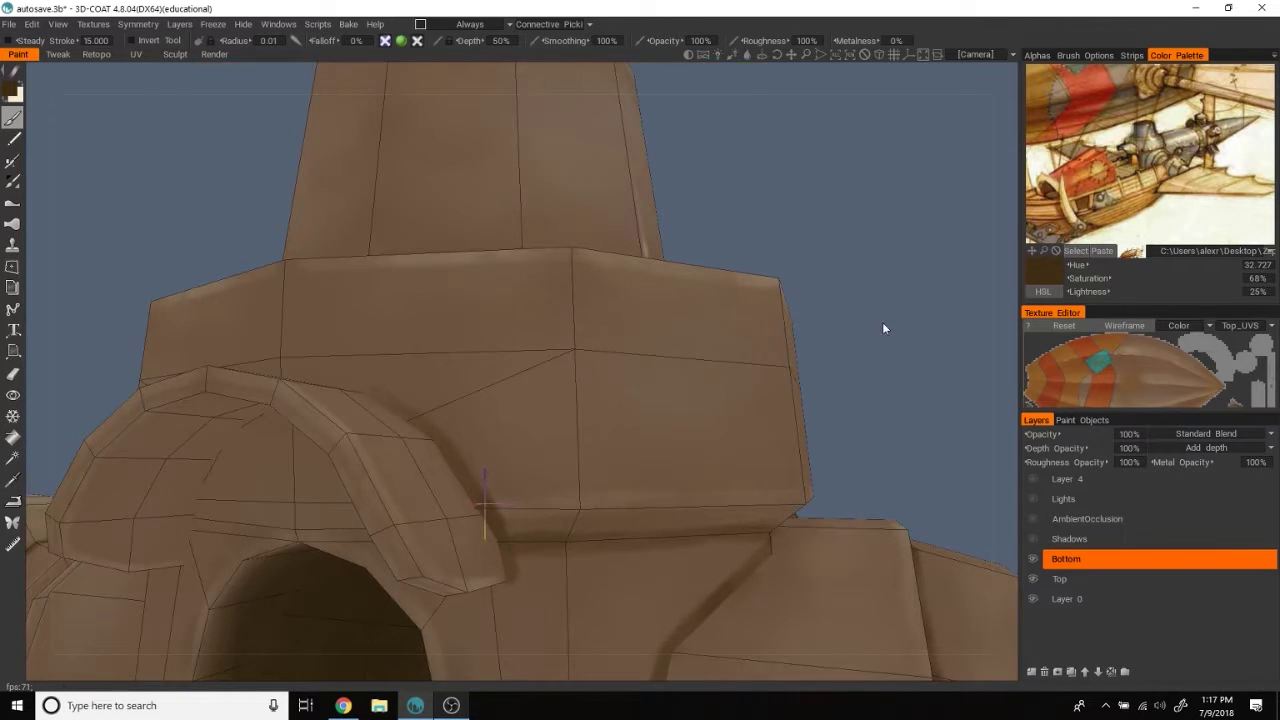
{"action": "left_click_drag", "start_coordinate": [878, 335], "coordinate": [489, 593]}
{"action": "scroll", "coordinate": [507, 590], "scroll_direction": "up", "scroll_amount": 2}
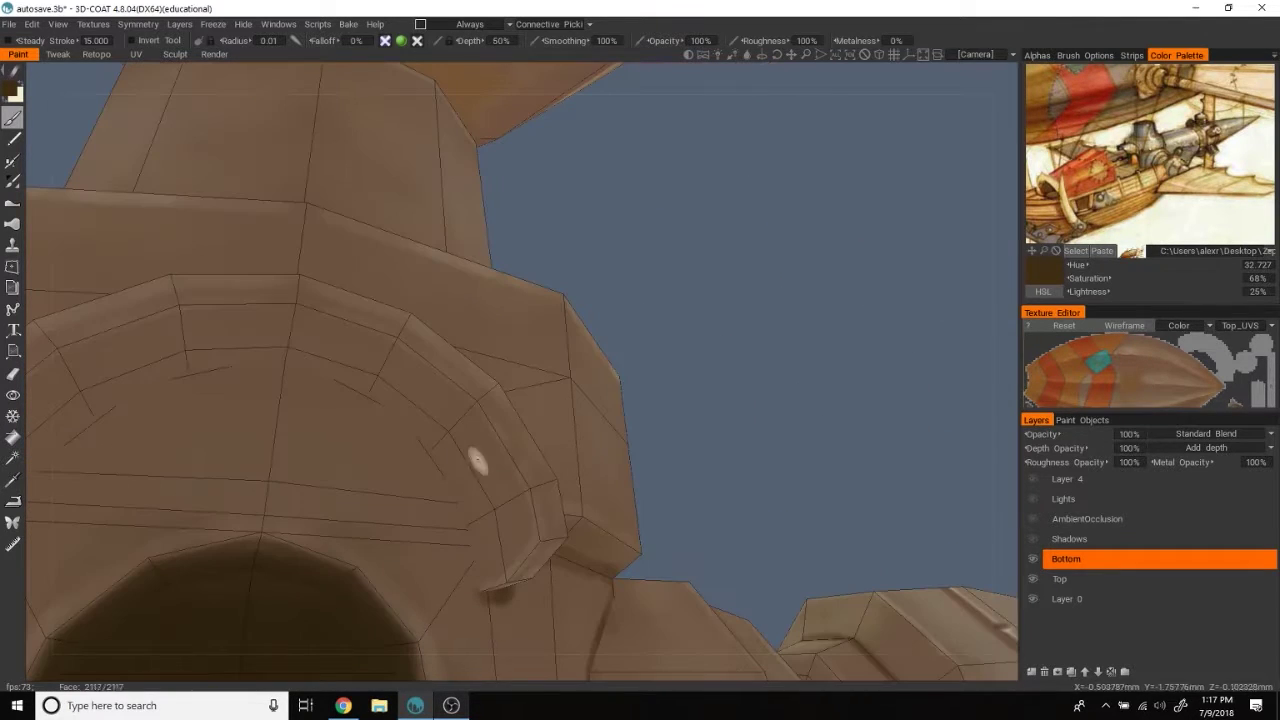
{"action": "left_click_drag", "start_coordinate": [443, 486], "coordinate": [284, 373]}
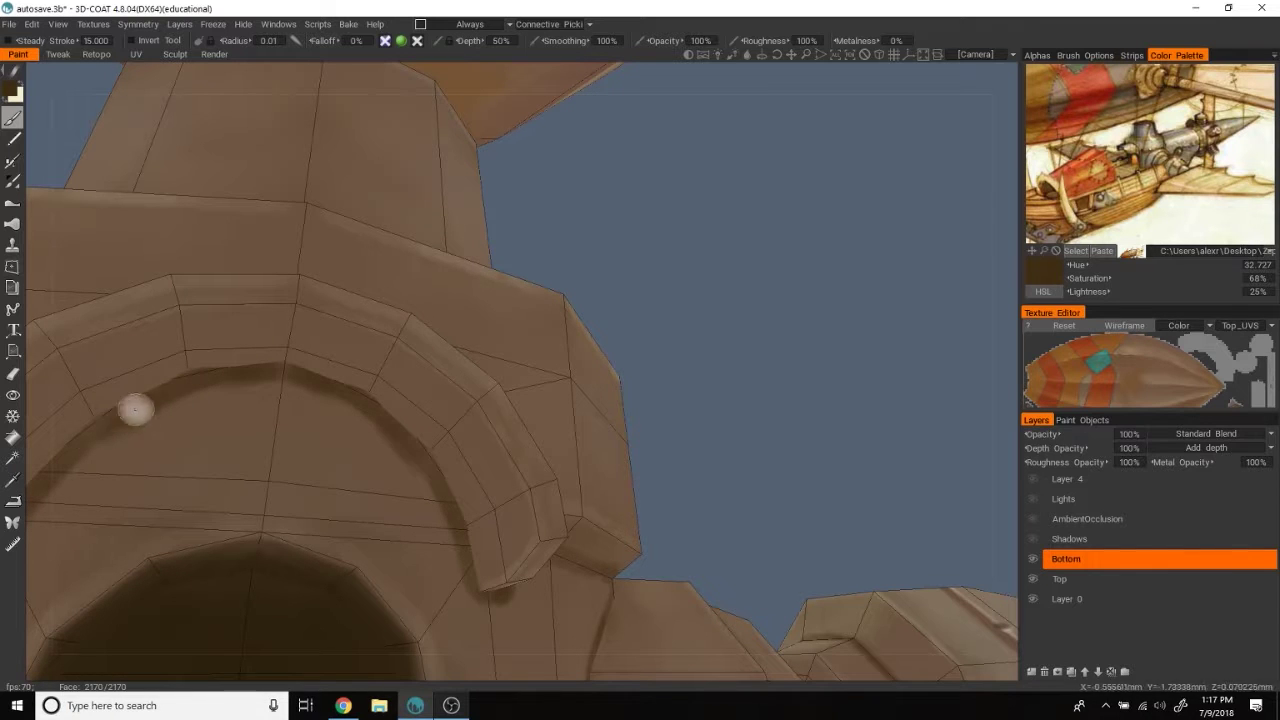
Step: Darken the top edge of the arch where it meets the tower wall
{"action": "scroll", "coordinate": [794, 320], "scroll_direction": "down", "scroll_amount": 2}
{"action": "mouse_move", "coordinate": [794, 320]}
{"action": "left_mouse_down"}
{"action": "mouse_move", "coordinate": [938, 281]}
{"action": "mouse_move", "coordinate": [301, 406]}
{"action": "left_mouse_up"}
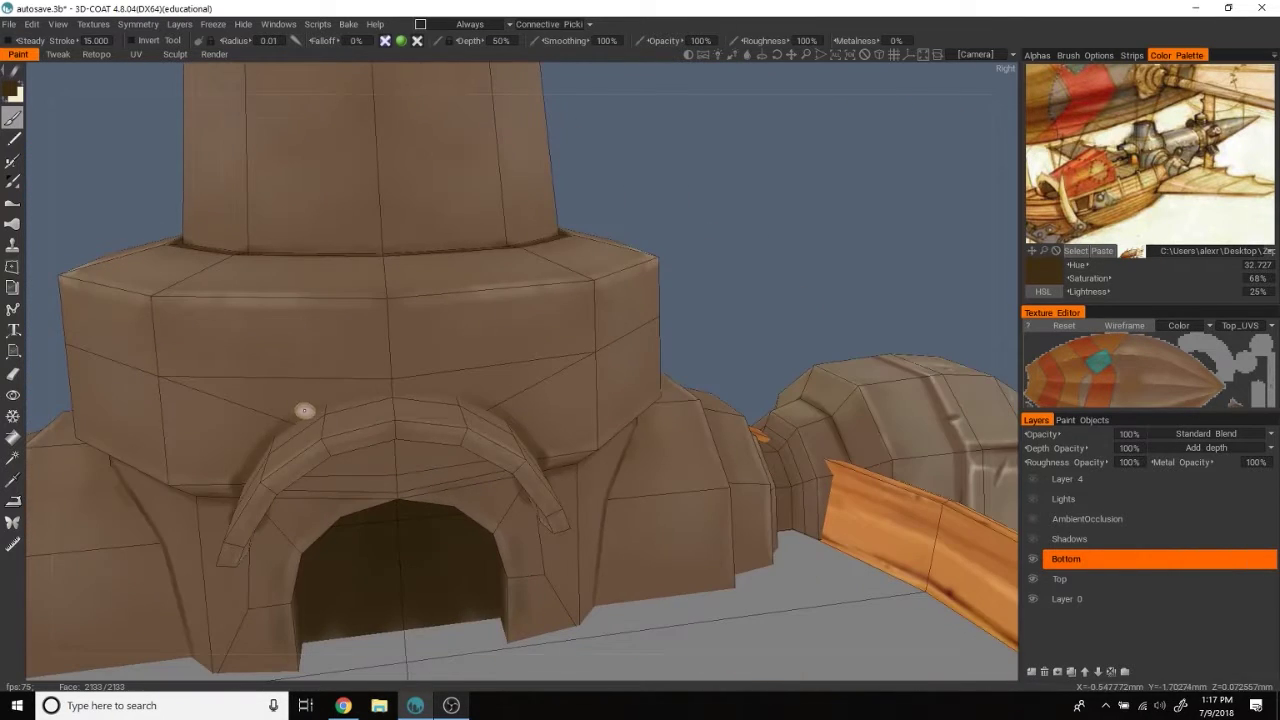
{"action": "left_click_drag", "start_coordinate": [391, 388], "coordinate": [313, 407]}
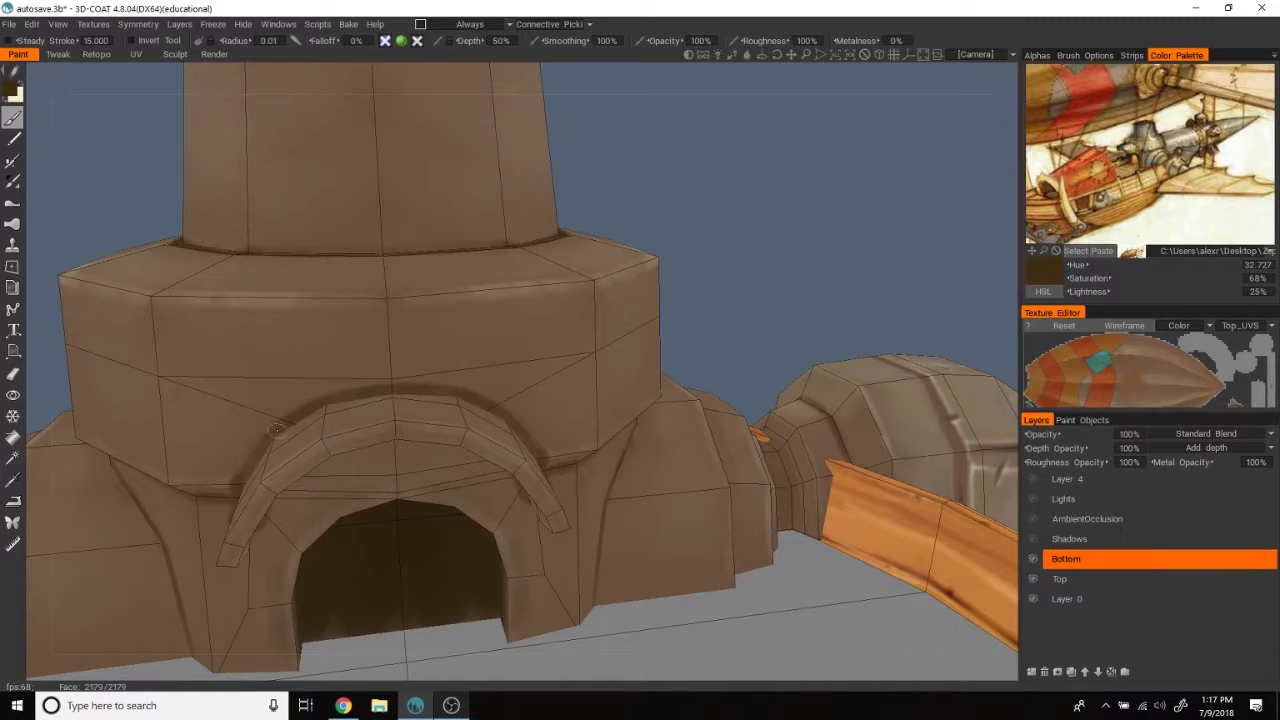
{"action": "left_click_drag", "start_coordinate": [934, 236], "coordinate": [871, 226]}
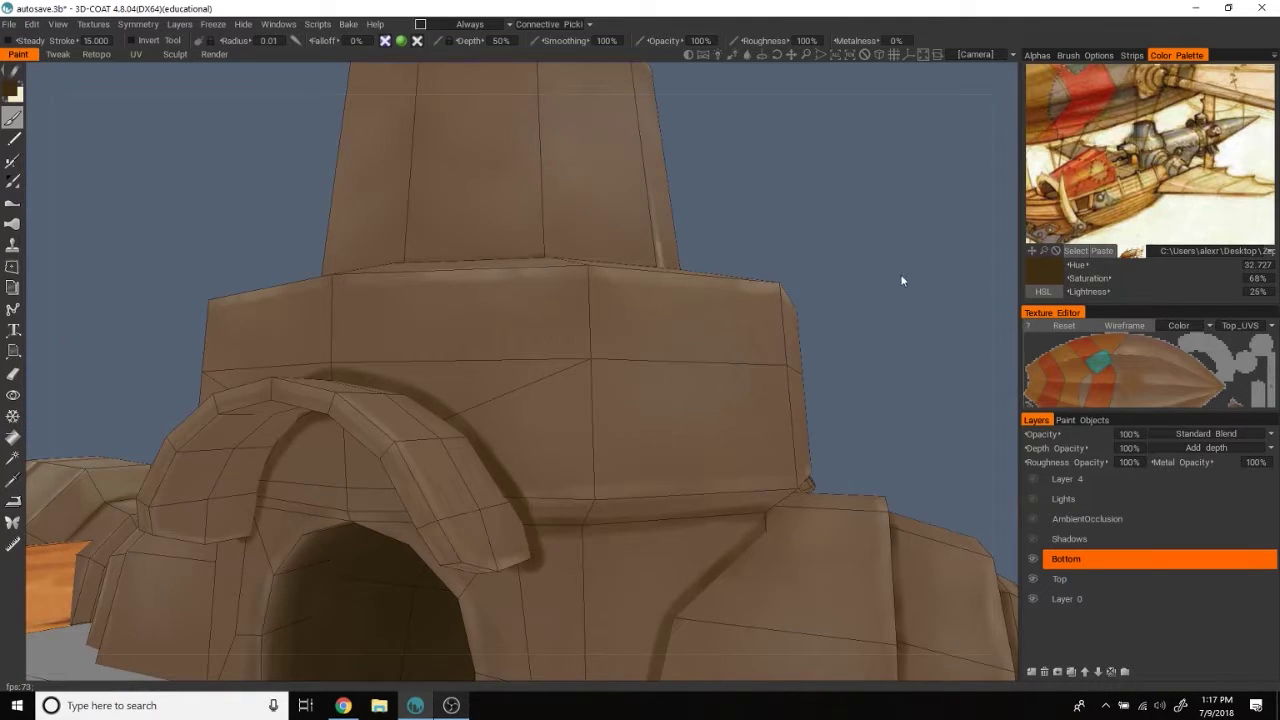
{"action": "left_click_drag", "start_coordinate": [917, 273], "coordinate": [846, 324]}
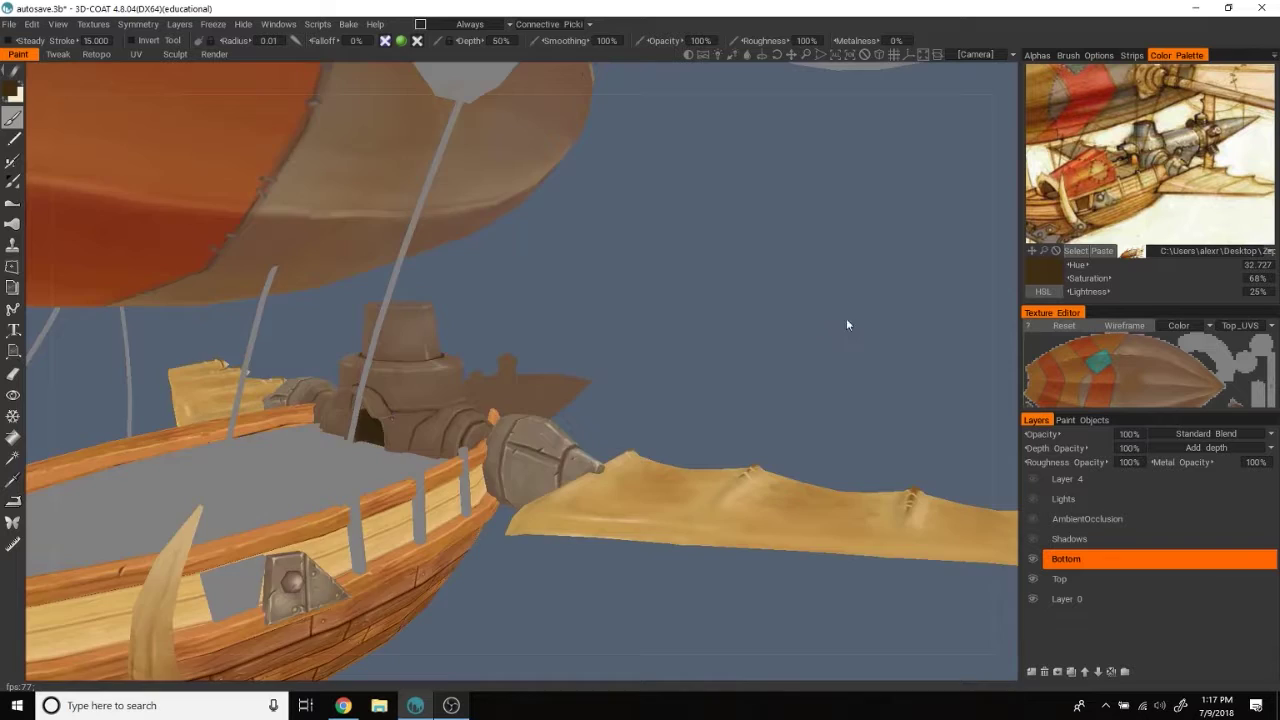
{"action": "scroll", "coordinate": [846, 324], "scroll_direction": "up", "scroll_amount": 4}
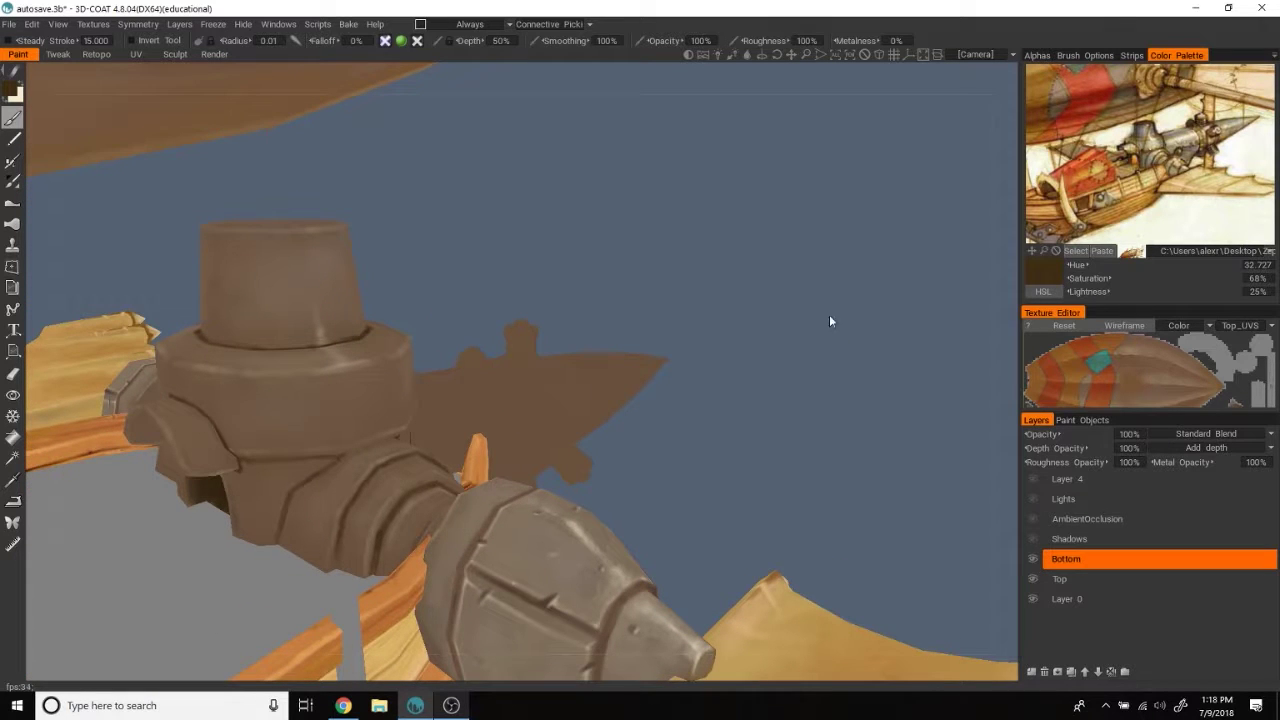
{"action": "left_click_drag", "start_coordinate": [829, 314], "coordinate": [786, 244]}
{"action": "scroll", "coordinate": [887, 211], "scroll_direction": "up", "scroll_amount": 5}
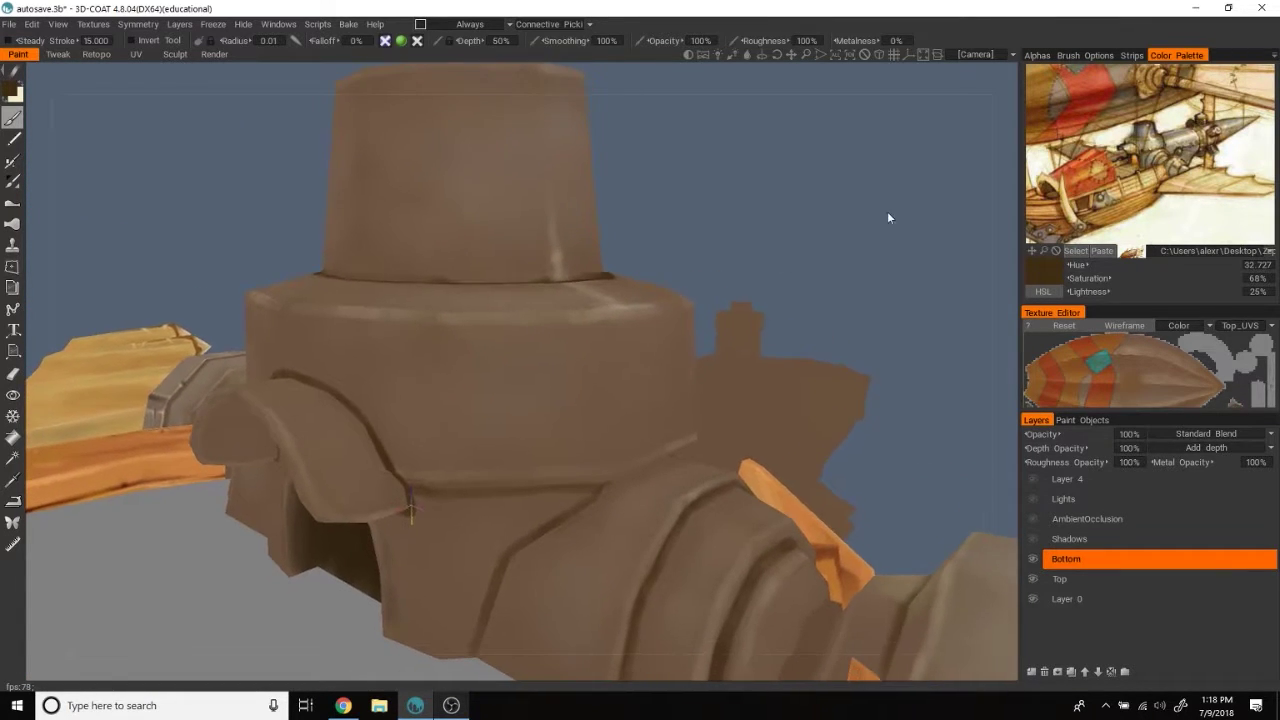
{"action": "left_click_drag", "start_coordinate": [887, 211], "coordinate": [849, 227]}
{"action": "scroll", "coordinate": [848, 219], "scroll_direction": "up", "scroll_amount": 3}
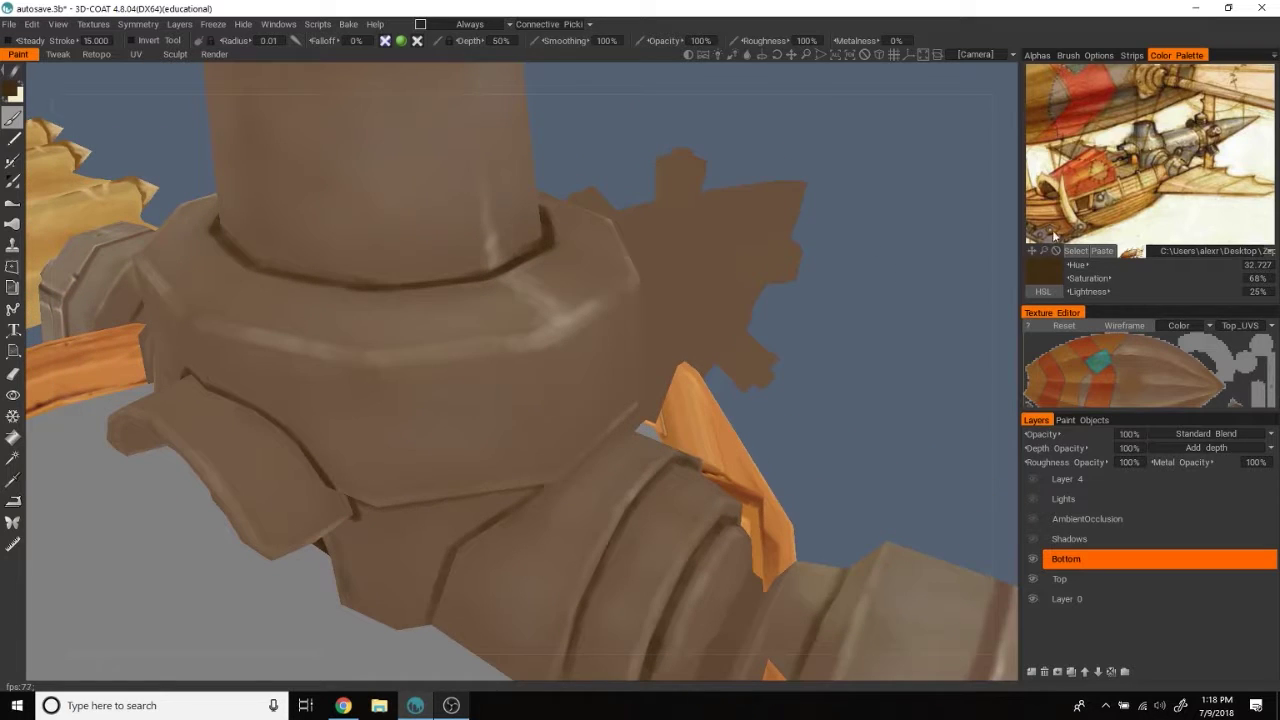
{"action": "left_click", "coordinate": [1146, 157]}
{"action": "left_click", "coordinate": [1155, 150]}
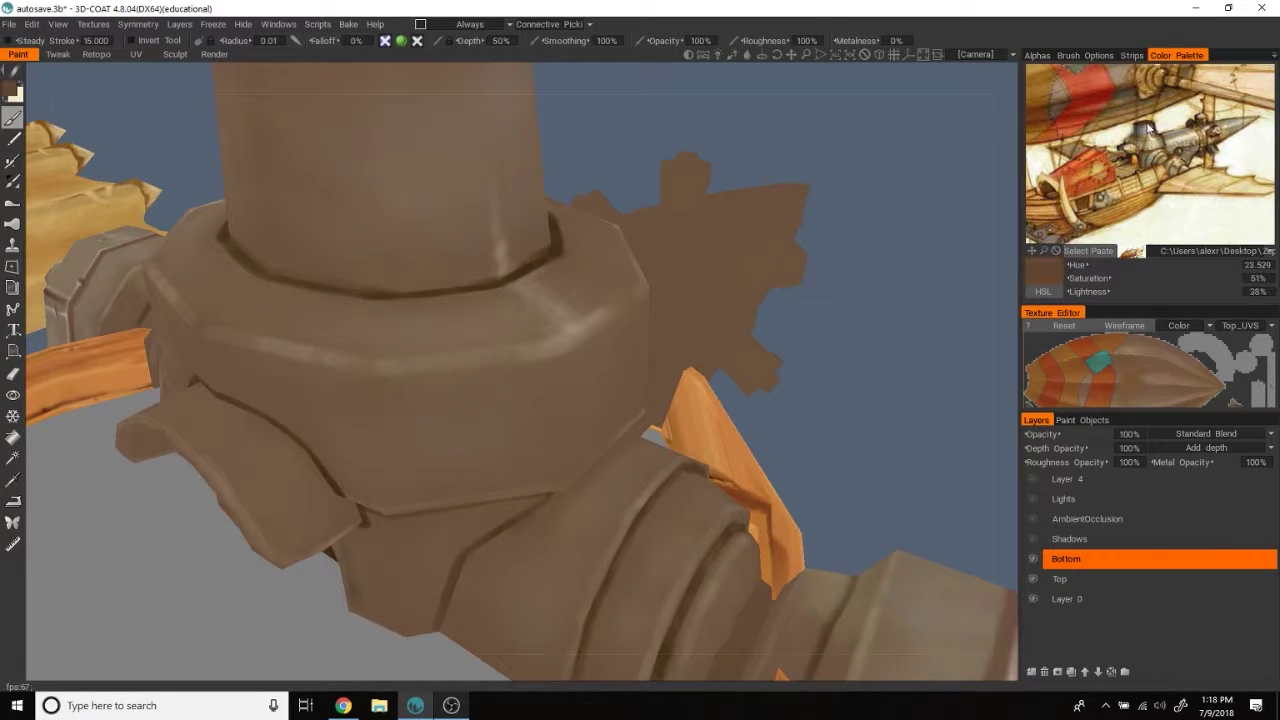
{"action": "left_click", "coordinate": [1148, 130]}
{"action": "key", "text": "v"}
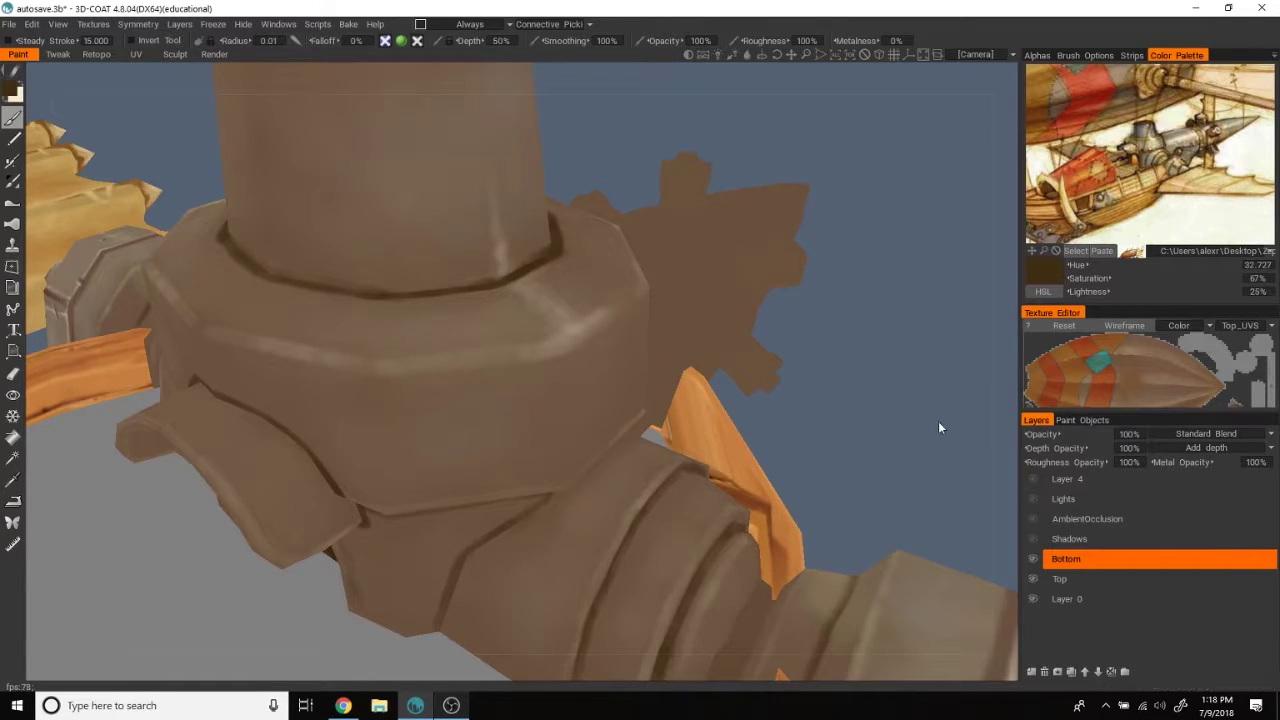
{"action": "left_click_drag", "start_coordinate": [938, 421], "coordinate": [507, 358]}
{"action": "key", "text": "w"}
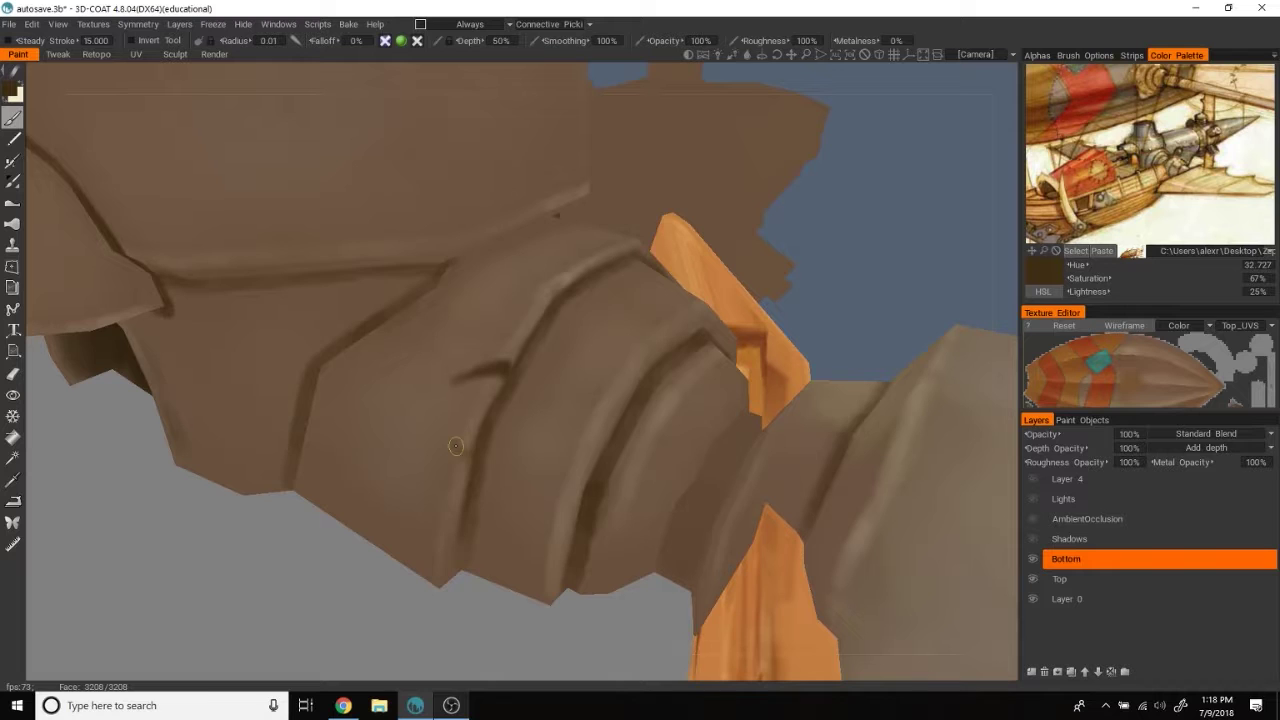
Step: Orbit beneath the turret to a close view of the cannon joint ring
{"action": "mouse_move", "coordinate": [470, 461]}
{"action": "left_mouse_down", "text": "alt"}
{"action": "mouse_move", "coordinate": [874, 240]}
{"action": "mouse_move", "coordinate": [279, 454]}
{"action": "left_mouse_up", "text": "alt"}
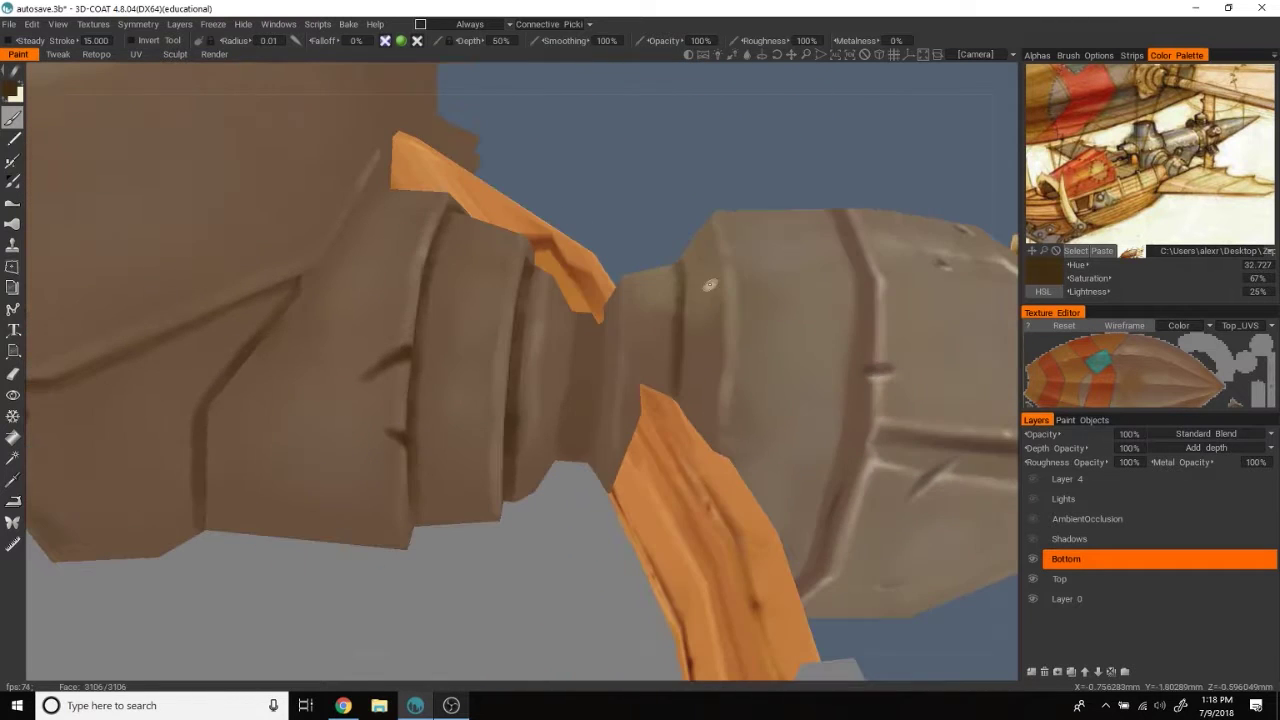
{"action": "left_click_drag", "start_coordinate": [343, 297], "coordinate": [737, 137], "text": "alt"}
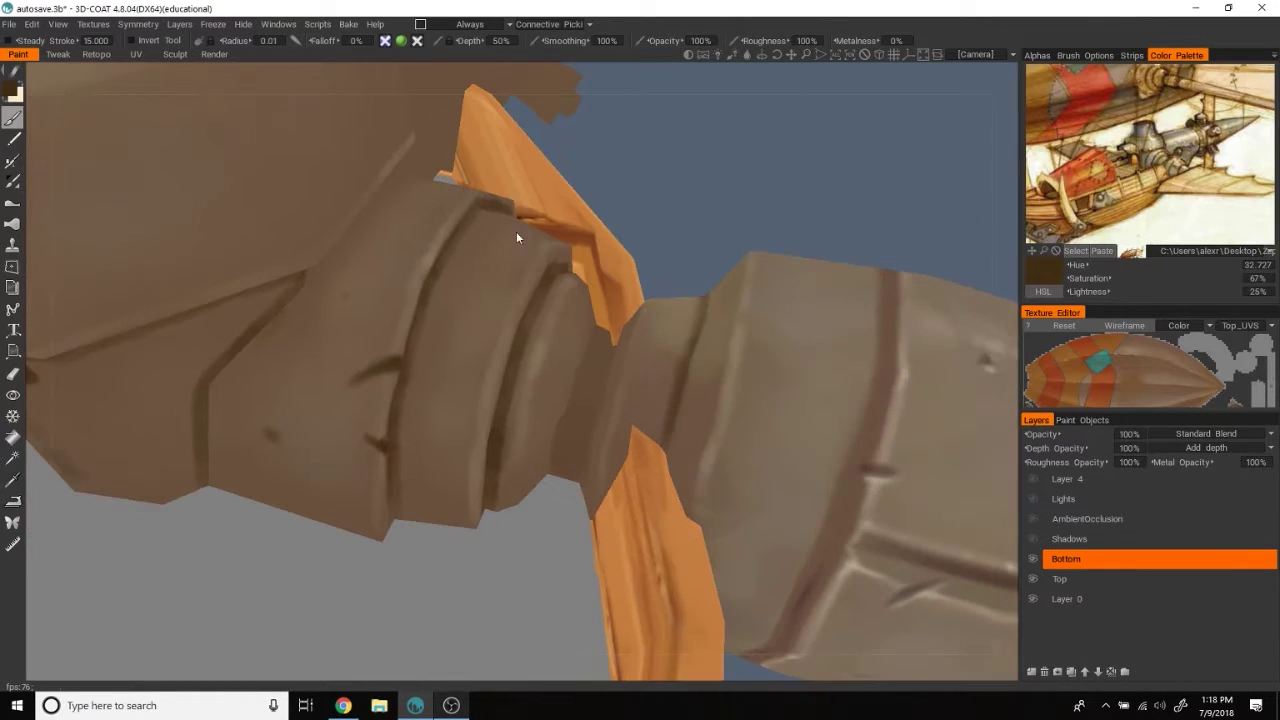
{"action": "left_click_drag", "start_coordinate": [652, 211], "coordinate": [737, 177], "text": "alt"}
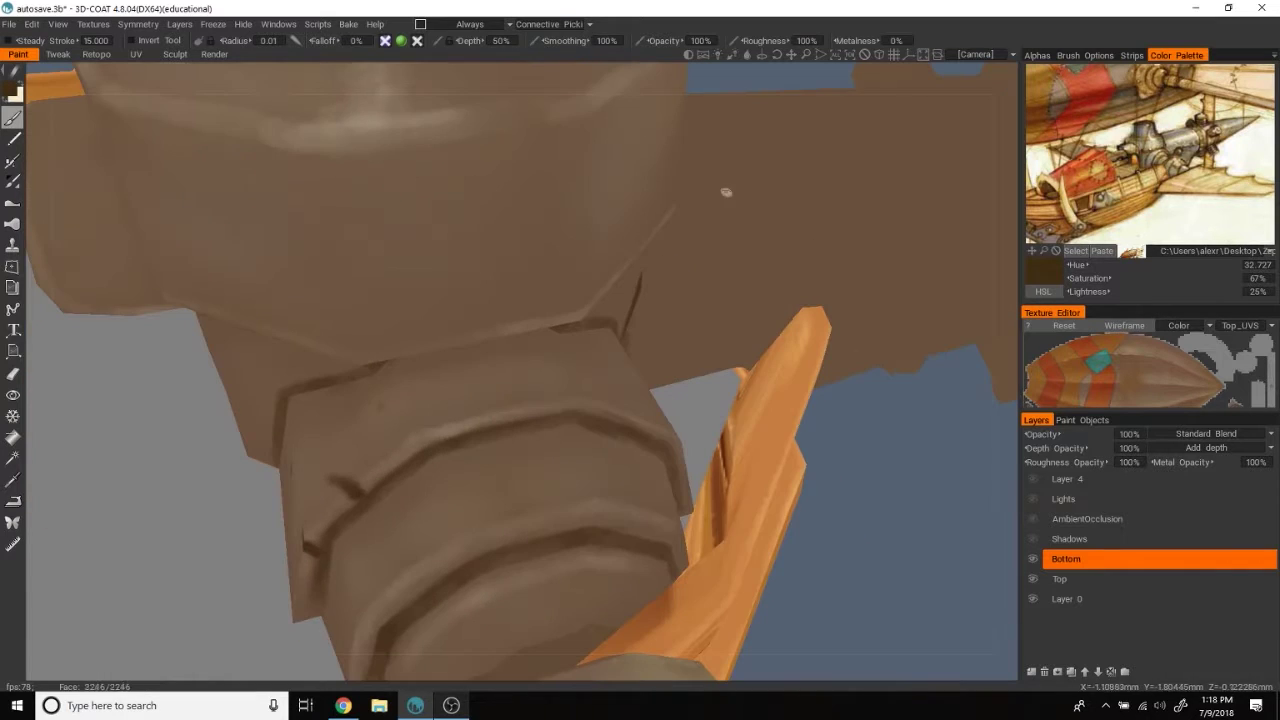
{"action": "mouse_move", "coordinate": [962, 443]}
{"action": "left_mouse_down", "text": "alt"}
{"action": "mouse_move", "coordinate": [928, 423]}
{"action": "mouse_move", "coordinate": [971, 486]}
{"action": "mouse_move", "coordinate": [547, 397]}
{"action": "left_mouse_up", "text": "alt"}
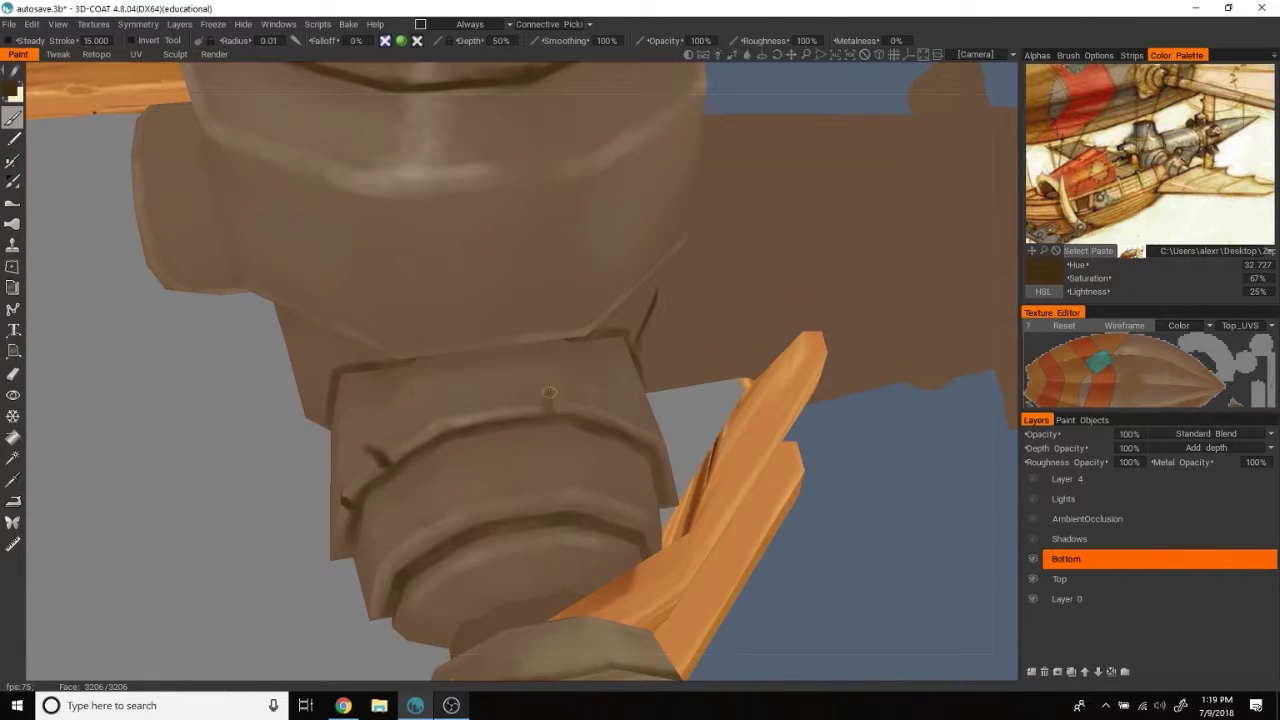
{"action": "mouse_move", "coordinate": [552, 417]}
{"action": "left_mouse_down", "text": "alt"}
{"action": "mouse_move", "coordinate": [939, 513]}
{"action": "mouse_move", "coordinate": [440, 414]}
{"action": "left_mouse_up", "text": "alt"}
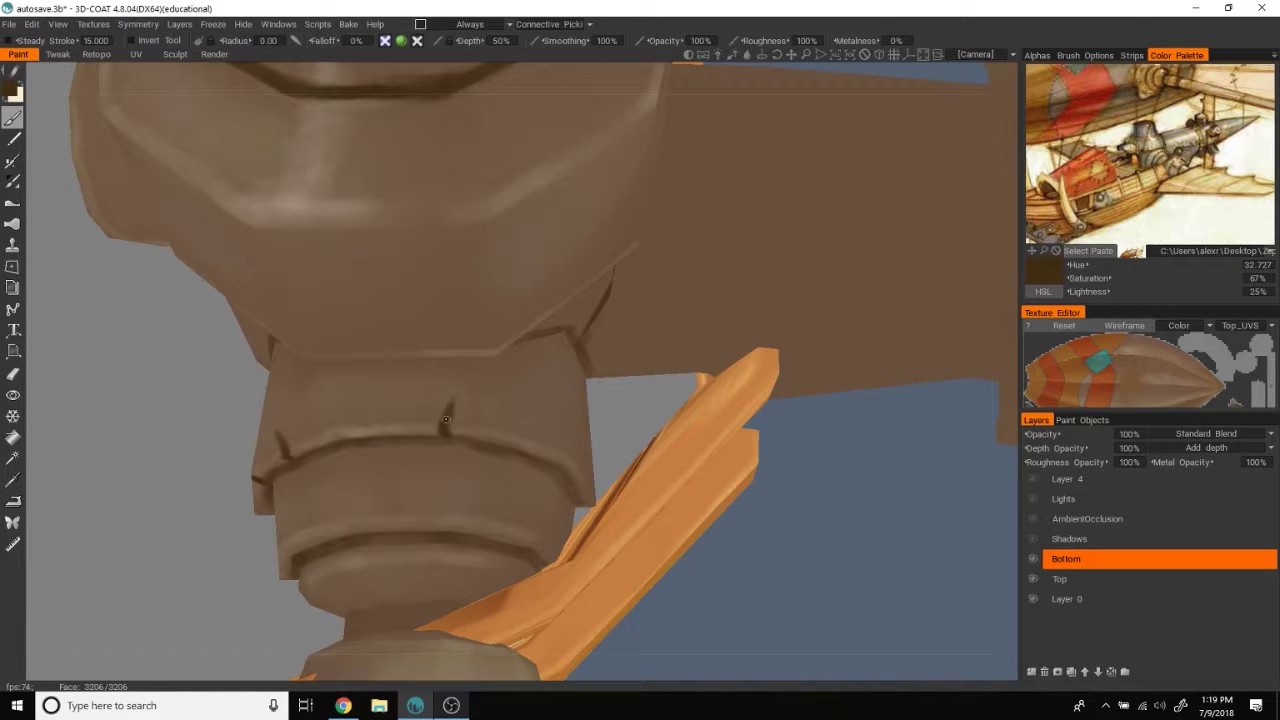
{"action": "left_click_drag", "start_coordinate": [449, 413], "coordinate": [914, 501], "text": "alt"}
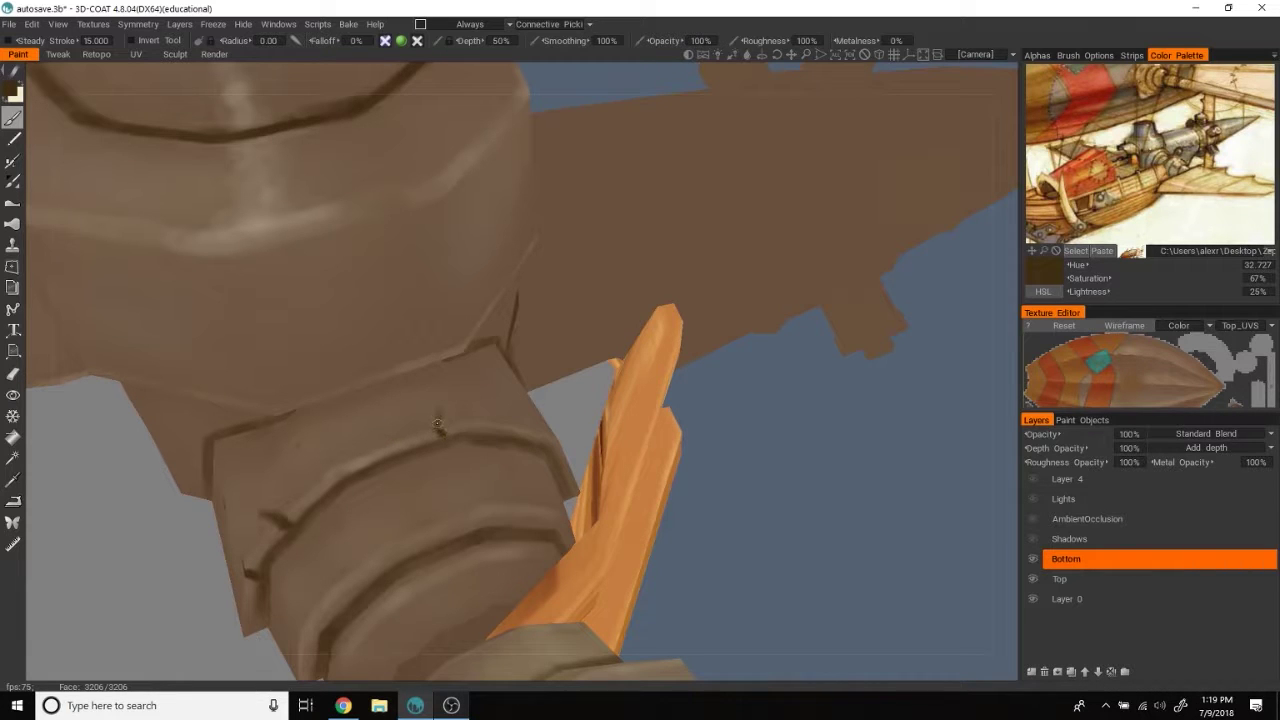
Step: Paint a short dark crack notch on the cannon joint ring
{"action": "mouse_move", "coordinate": [571, 390]}
{"action": "left_mouse_down", "text": "alt"}
{"action": "mouse_move", "coordinate": [916, 580]}
{"action": "mouse_move", "coordinate": [896, 591]}
{"action": "mouse_move", "coordinate": [899, 573]}
{"action": "mouse_move", "coordinate": [466, 494]}
{"action": "left_mouse_up", "text": "alt"}
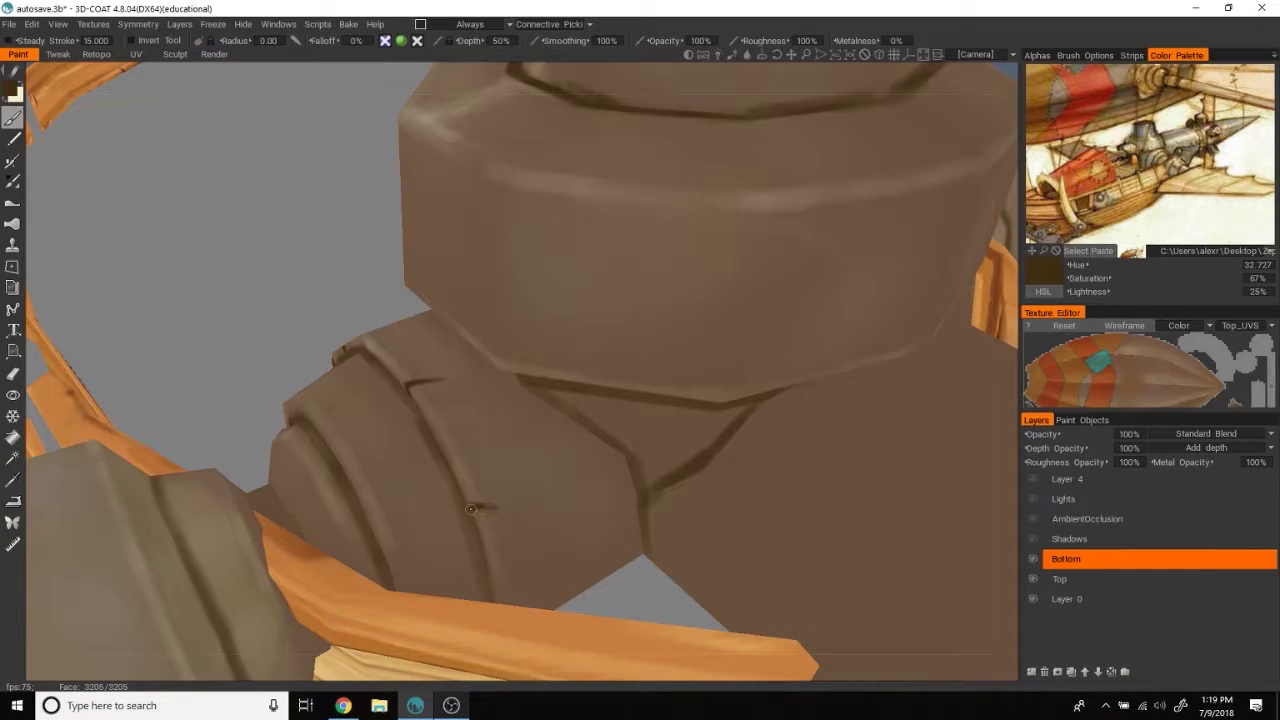
{"action": "mouse_move", "coordinate": [492, 506]}
{"action": "left_mouse_down", "text": "alt"}
{"action": "mouse_move", "coordinate": [846, 614]}
{"action": "mouse_move", "coordinate": [489, 513]}
{"action": "mouse_move", "coordinate": [886, 643]}
{"action": "mouse_move", "coordinate": [849, 600]}
{"action": "mouse_move", "coordinate": [880, 520]}
{"action": "mouse_move", "coordinate": [899, 547]}
{"action": "mouse_move", "coordinate": [900, 480]}
{"action": "mouse_move", "coordinate": [458, 408]}
{"action": "left_mouse_up", "text": "alt"}
{"action": "mouse_move", "coordinate": [606, 431]}
{"action": "left_mouse_down", "text": "alt"}
{"action": "mouse_move", "coordinate": [576, 411]}
{"action": "mouse_move", "coordinate": [419, 434]}
{"action": "left_mouse_up", "text": "alt"}
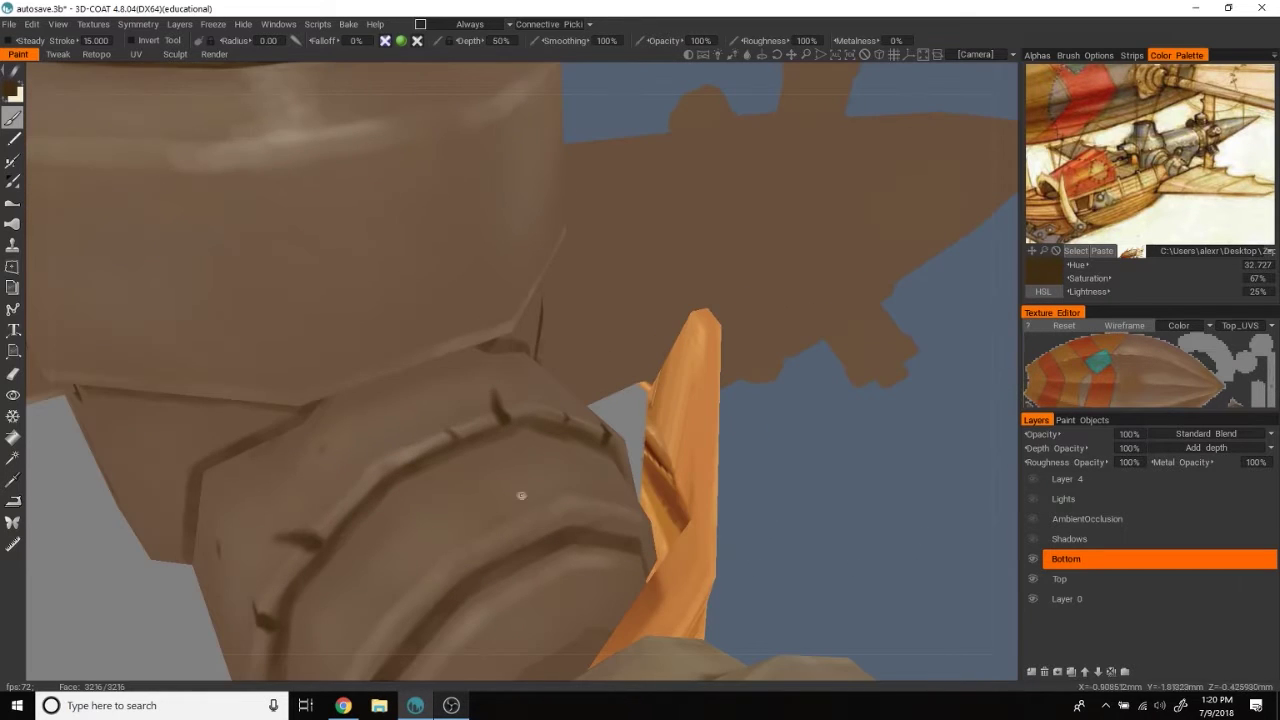
{"action": "mouse_move", "coordinate": [366, 414]}
{"action": "left_mouse_down", "text": "alt"}
{"action": "mouse_move", "coordinate": [930, 515]}
{"action": "mouse_move", "coordinate": [965, 355]}
{"action": "mouse_move", "coordinate": [494, 409]}
{"action": "mouse_move", "coordinate": [943, 257]}
{"action": "mouse_move", "coordinate": [457, 423]}
{"action": "mouse_move", "coordinate": [923, 249]}
{"action": "left_mouse_up", "text": "alt"}
{"action": "left_click_drag", "start_coordinate": [440, 575], "coordinate": [464, 562]}
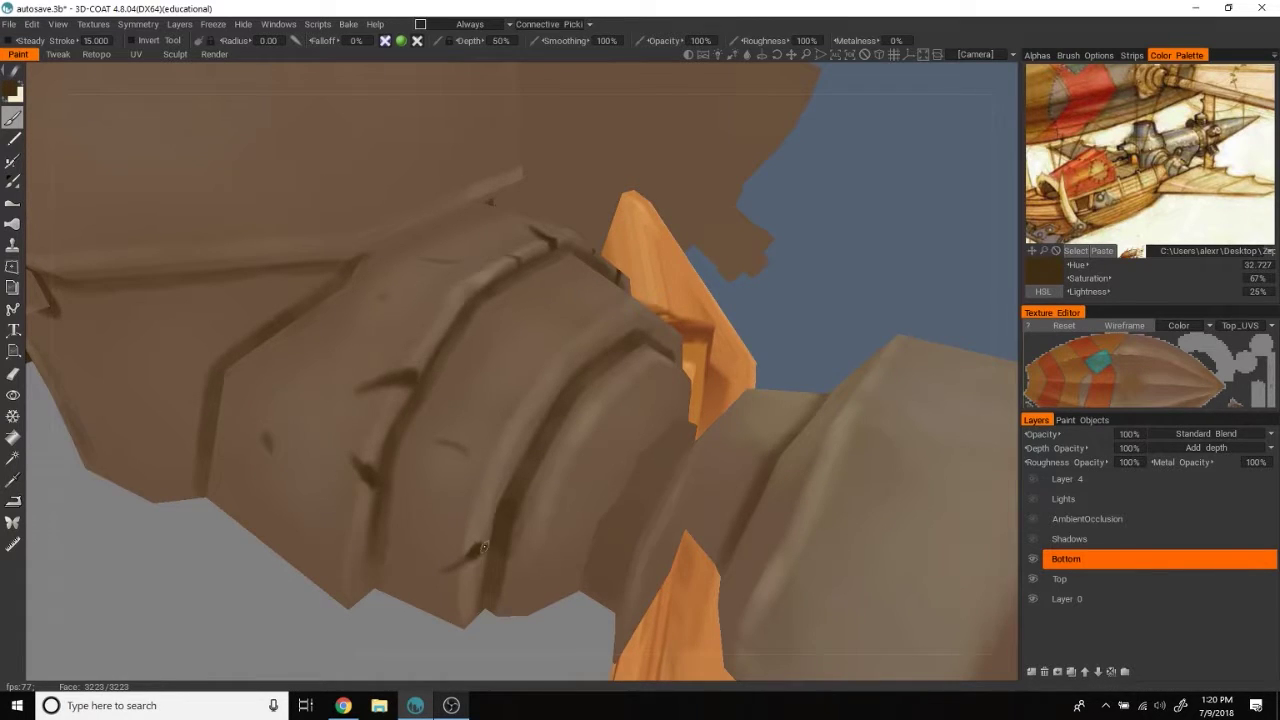
{"action": "scroll", "coordinate": [483, 547], "scroll_direction": "down", "scroll_amount": 2}
{"action": "left_click_drag", "start_coordinate": [686, 480], "coordinate": [606, 511], "text": "alt"}
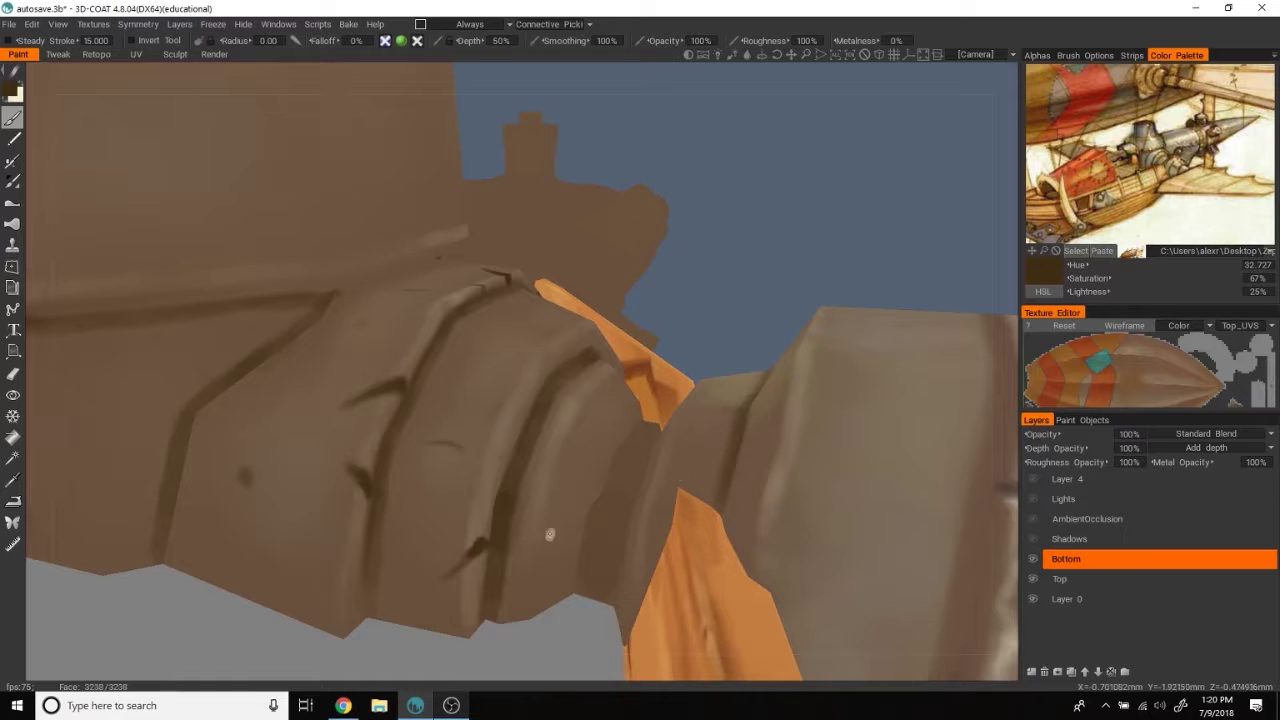
{"action": "left_click_drag", "start_coordinate": [466, 559], "coordinate": [912, 286], "text": "alt"}
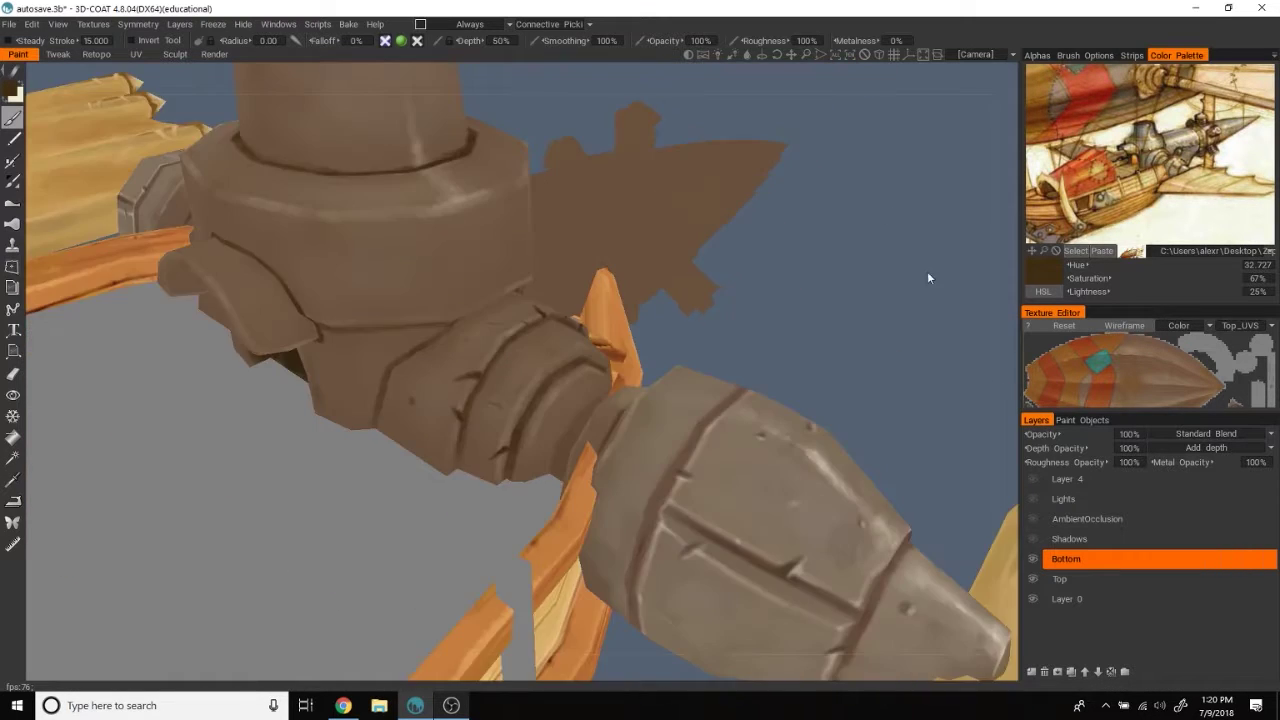
{"action": "scroll", "coordinate": [912, 286], "scroll_direction": "down", "scroll_amount": 3}
{"action": "scroll", "coordinate": [814, 314], "scroll_direction": "up", "scroll_amount": 4}
{"action": "left_click_drag", "start_coordinate": [898, 345], "coordinate": [908, 298], "text": "alt"}
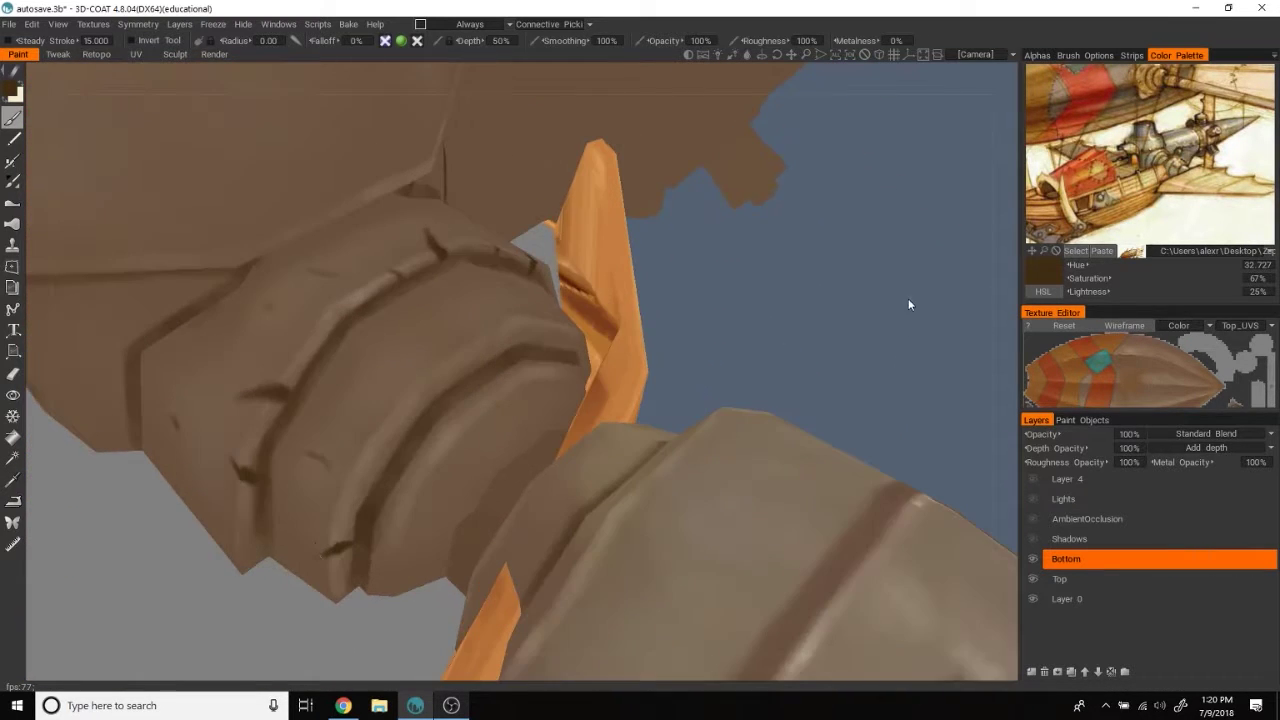
{"action": "mouse_move", "coordinate": [400, 393]}
{"action": "left_mouse_down"}
{"action": "mouse_move", "coordinate": [412, 400]}
{"action": "mouse_move", "coordinate": [396, 376]}
{"action": "left_mouse_up"}
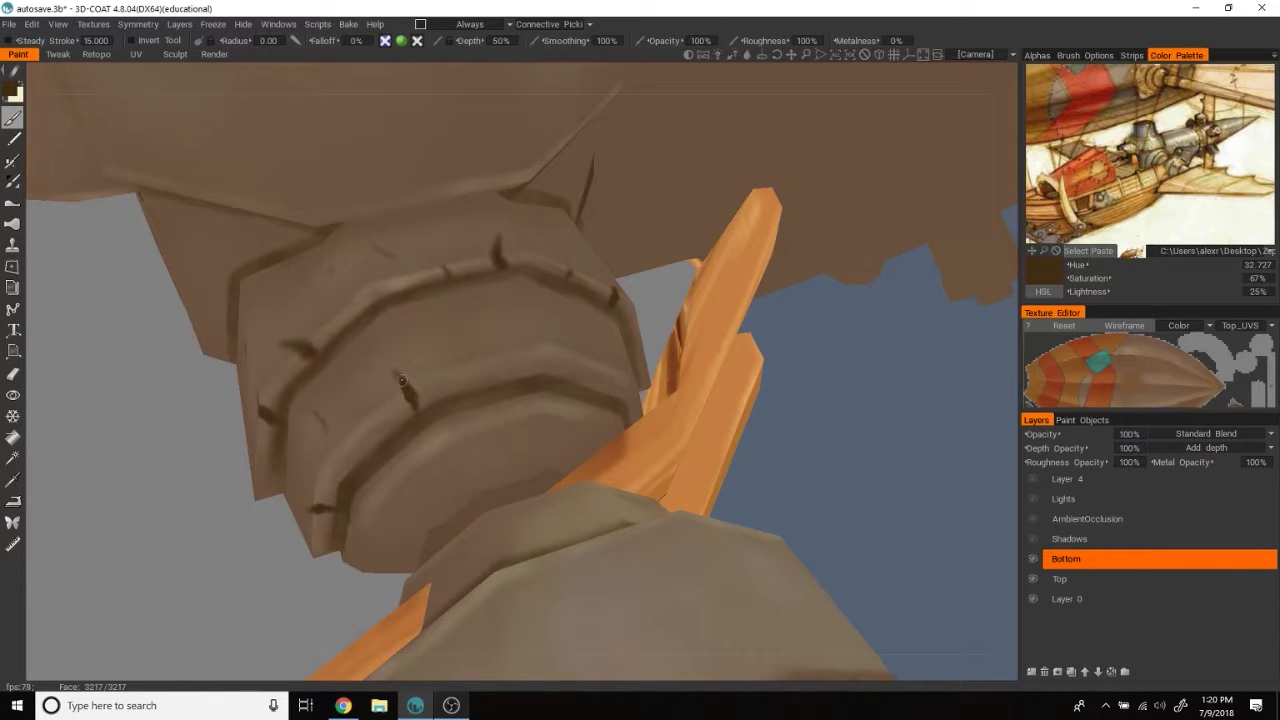
{"action": "mouse_move", "coordinate": [387, 370]}
{"action": "left_mouse_down", "text": "alt"}
{"action": "mouse_move", "coordinate": [971, 351]}
{"action": "mouse_move", "coordinate": [480, 349]}
{"action": "mouse_move", "coordinate": [576, 357]}
{"action": "left_mouse_up", "text": "alt"}
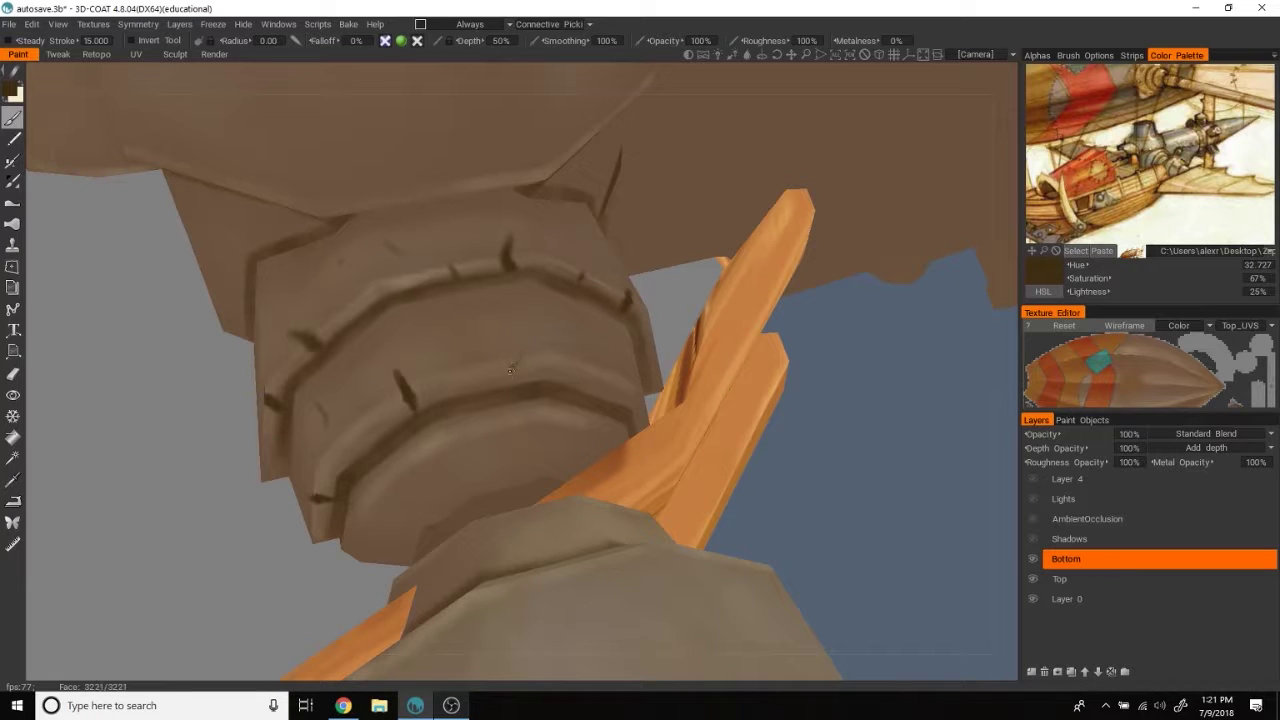
{"action": "left_click_drag", "start_coordinate": [516, 360], "coordinate": [752, 418], "text": "alt"}
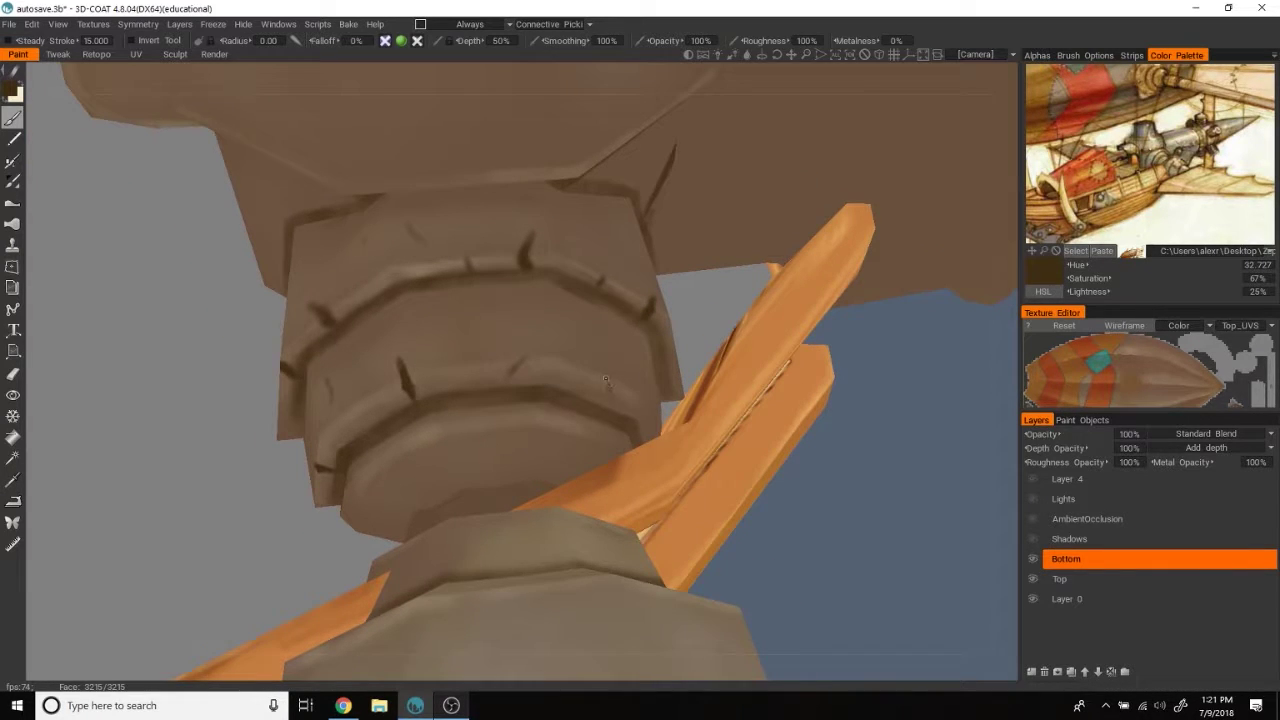
{"action": "left_click_drag", "start_coordinate": [899, 507], "coordinate": [558, 381], "text": "alt"}
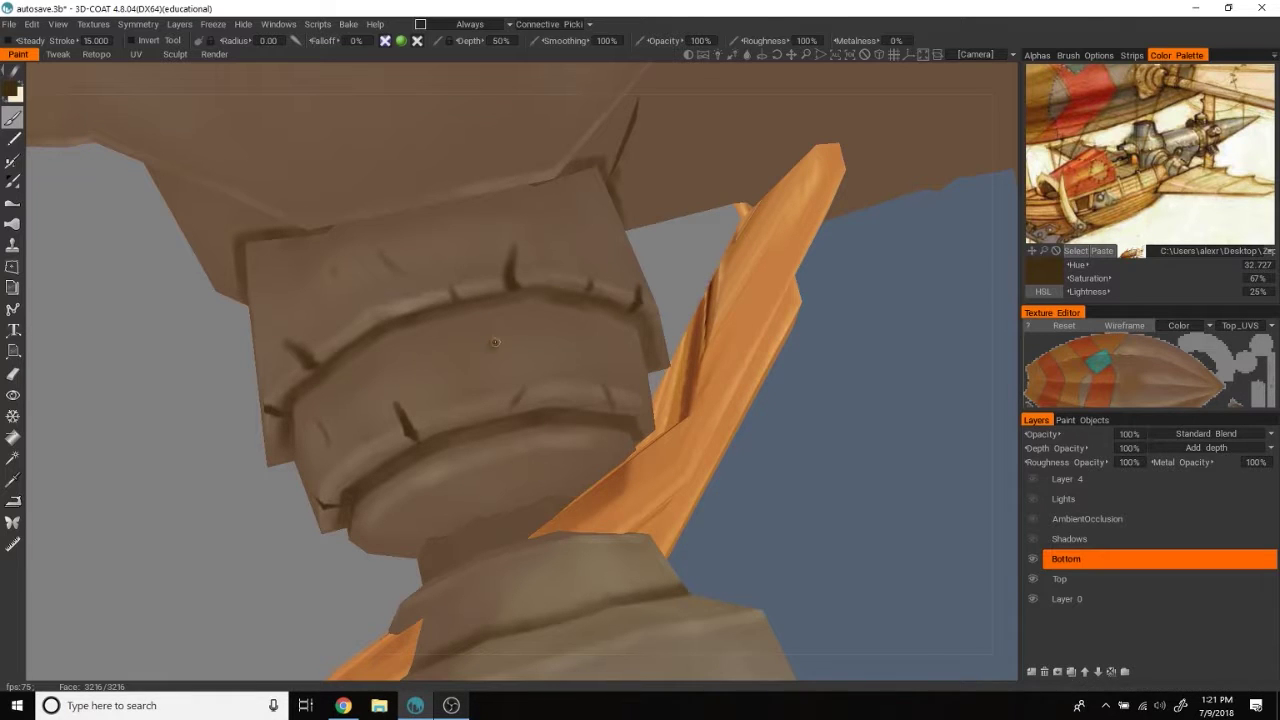
{"action": "mouse_move", "coordinate": [494, 346]}
{"action": "left_mouse_down", "text": "alt"}
{"action": "mouse_move", "coordinate": [604, 378]}
{"action": "mouse_move", "coordinate": [693, 321]}
{"action": "left_mouse_up", "text": "alt"}
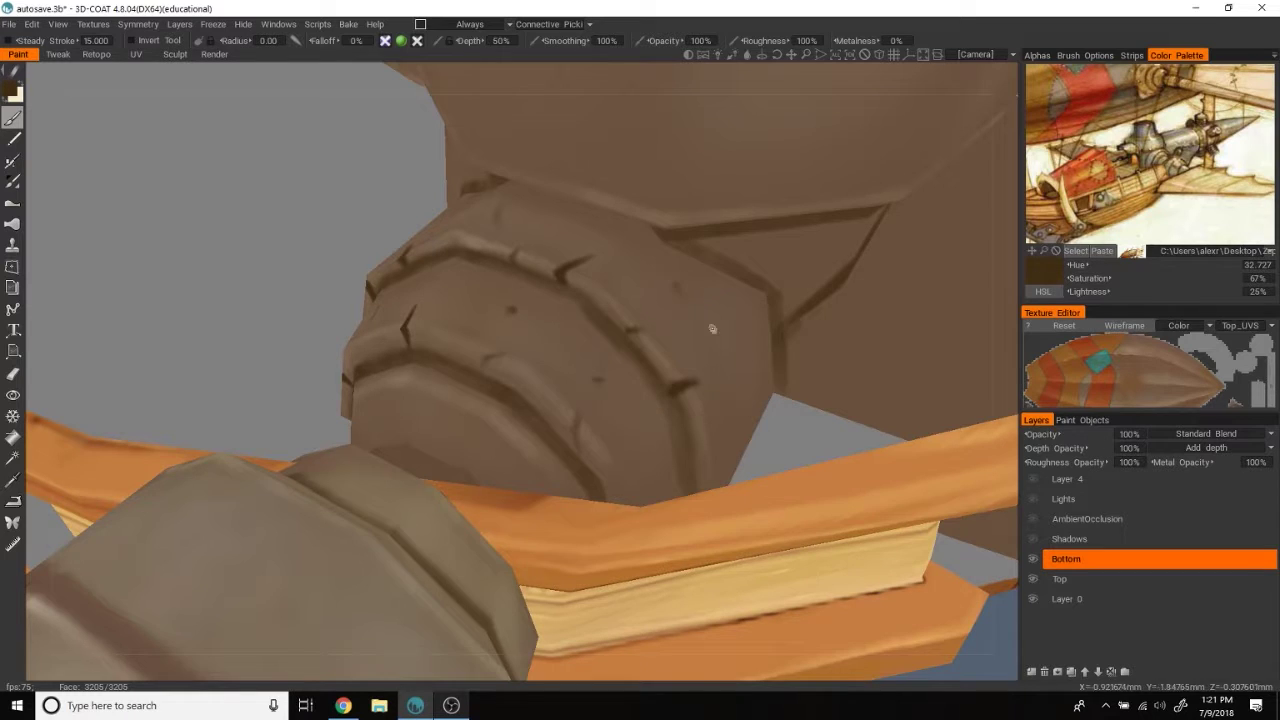
{"action": "left_click_drag", "start_coordinate": [680, 290], "coordinate": [654, 294], "text": "alt"}
{"action": "mouse_move", "coordinate": [550, 613]}
{"action": "left_mouse_down", "text": "alt"}
{"action": "mouse_move", "coordinate": [723, 586]}
{"action": "mouse_move", "coordinate": [876, 360]}
{"action": "left_mouse_up", "text": "alt"}
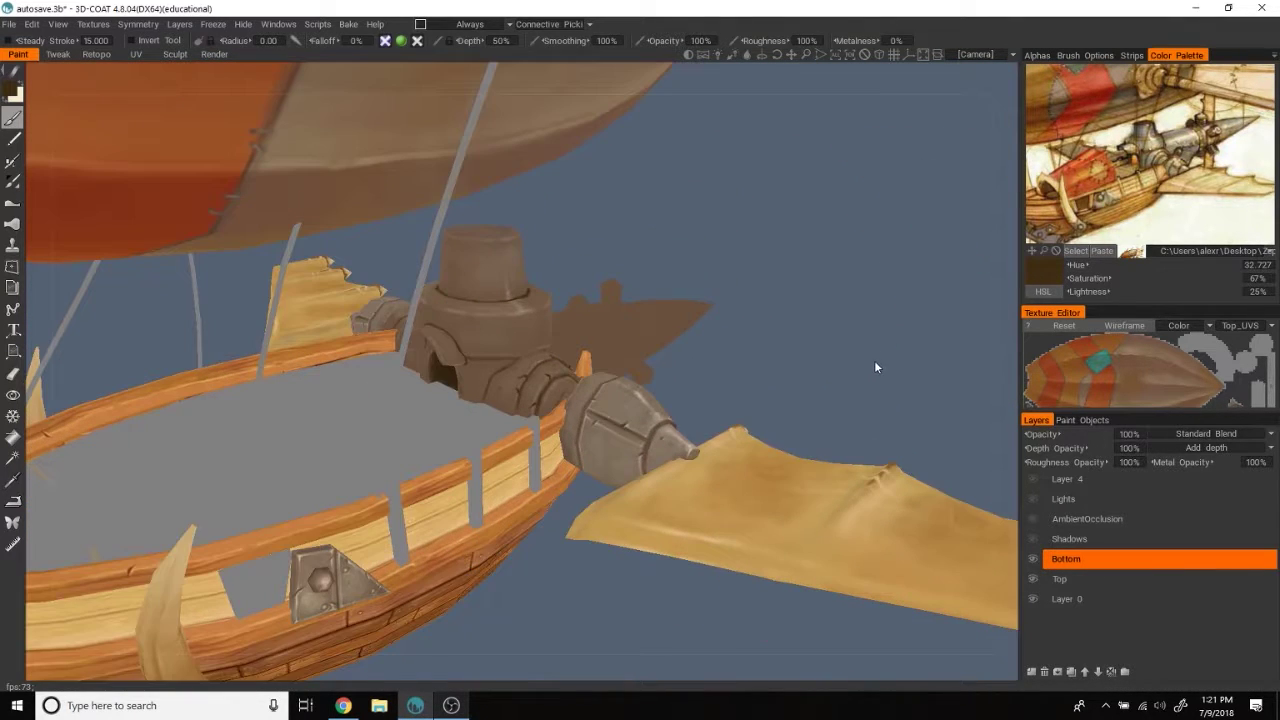
{"action": "scroll", "coordinate": [874, 349], "scroll_direction": "up", "scroll_amount": 2}
{"action": "scroll", "coordinate": [895, 367], "scroll_direction": "up", "scroll_amount": 3}
{"action": "scroll", "coordinate": [900, 330], "scroll_direction": "up", "scroll_amount": 2}
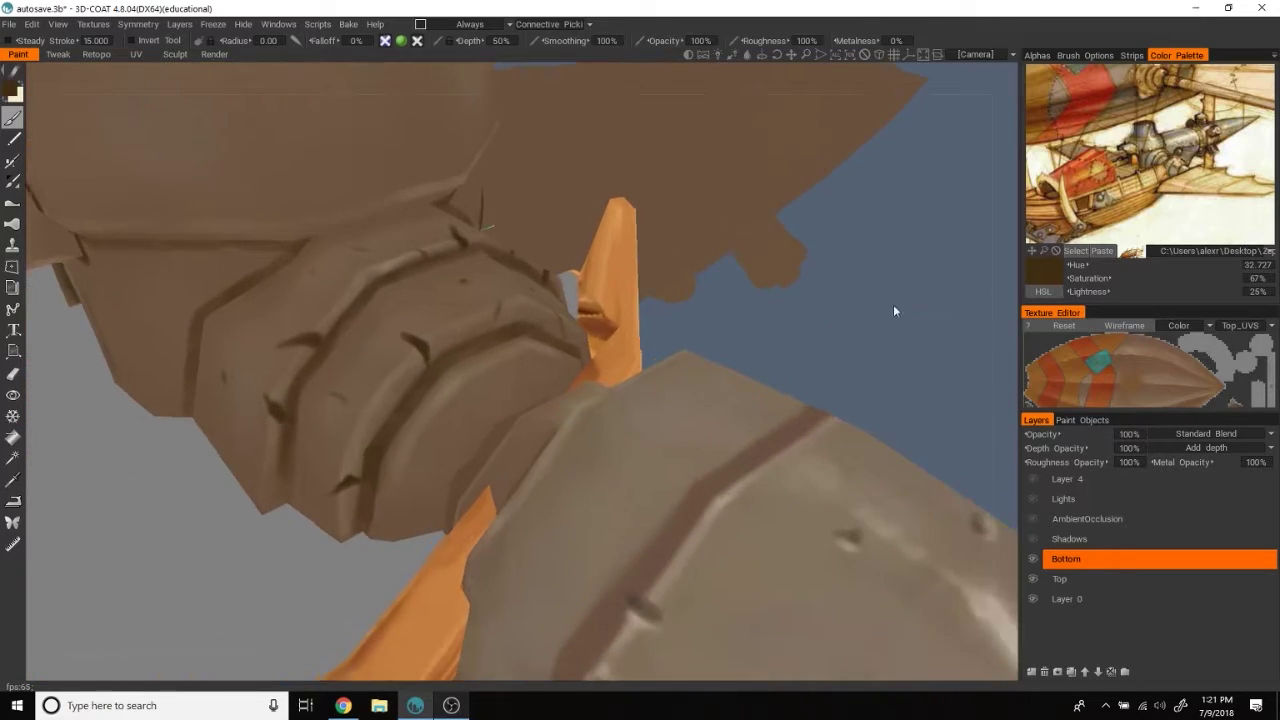
{"action": "mouse_move", "coordinate": [908, 360]}
{"action": "left_mouse_down", "text": "alt"}
{"action": "mouse_move", "coordinate": [920, 443]}
{"action": "mouse_move", "coordinate": [894, 380]}
{"action": "mouse_move", "coordinate": [994, 323]}
{"action": "mouse_move", "coordinate": [943, 446]}
{"action": "mouse_move", "coordinate": [544, 432]}
{"action": "left_mouse_up", "text": "alt"}
{"action": "scroll", "coordinate": [959, 349], "scroll_direction": "up", "scroll_amount": 2}
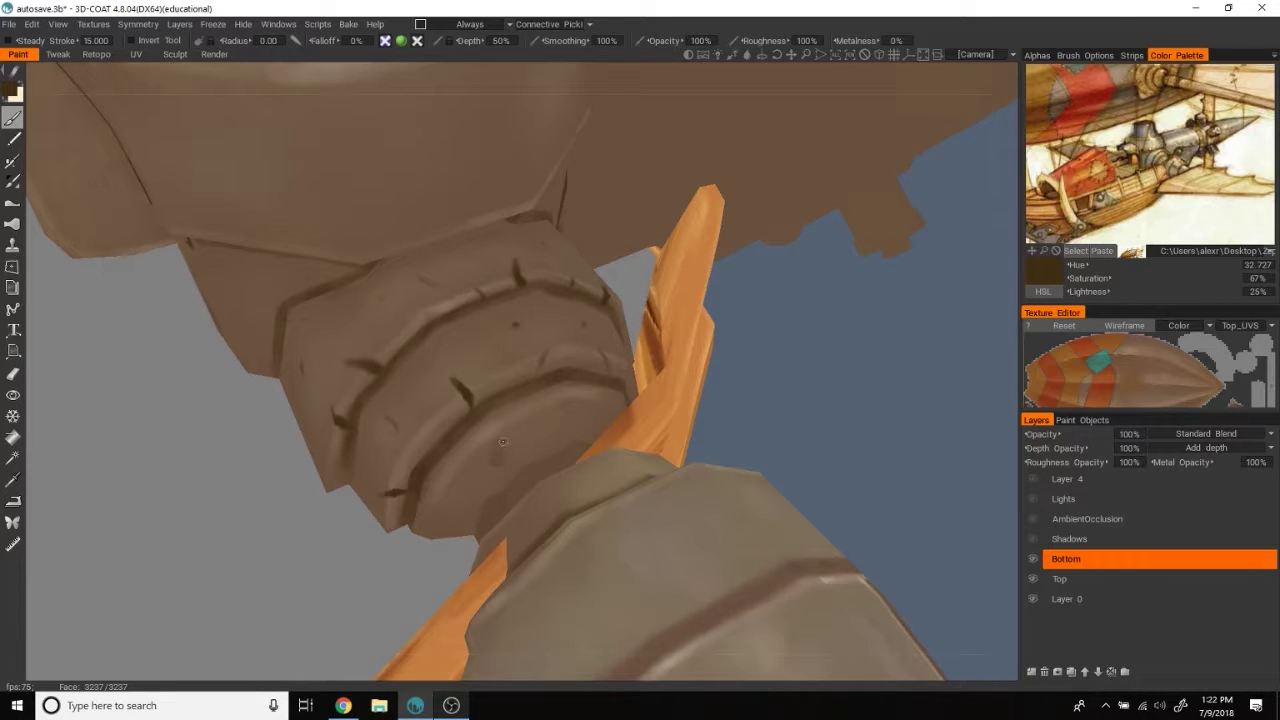
{"action": "mouse_move", "coordinate": [510, 437]}
{"action": "left_mouse_down", "text": "alt"}
{"action": "mouse_move", "coordinate": [848, 374]}
{"action": "mouse_move", "coordinate": [471, 520]}
{"action": "left_mouse_up", "text": "alt"}
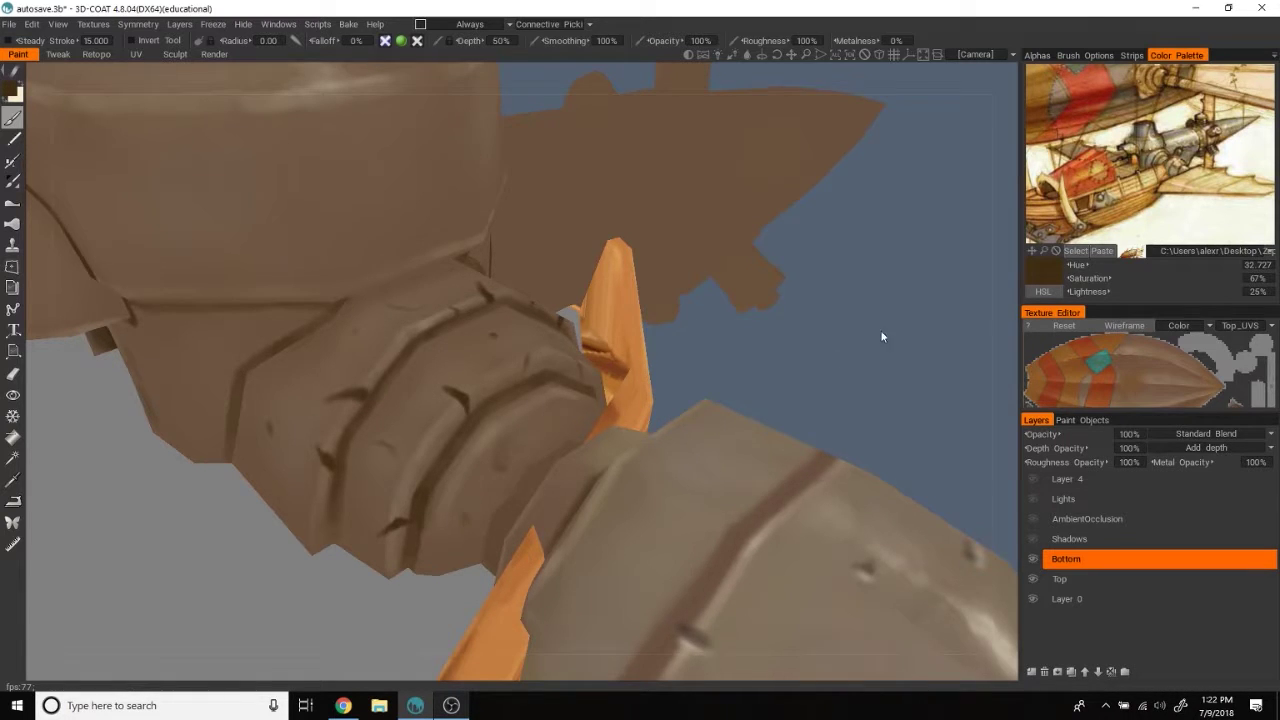
{"action": "left_click_drag", "start_coordinate": [882, 337], "coordinate": [740, 467], "text": "alt"}
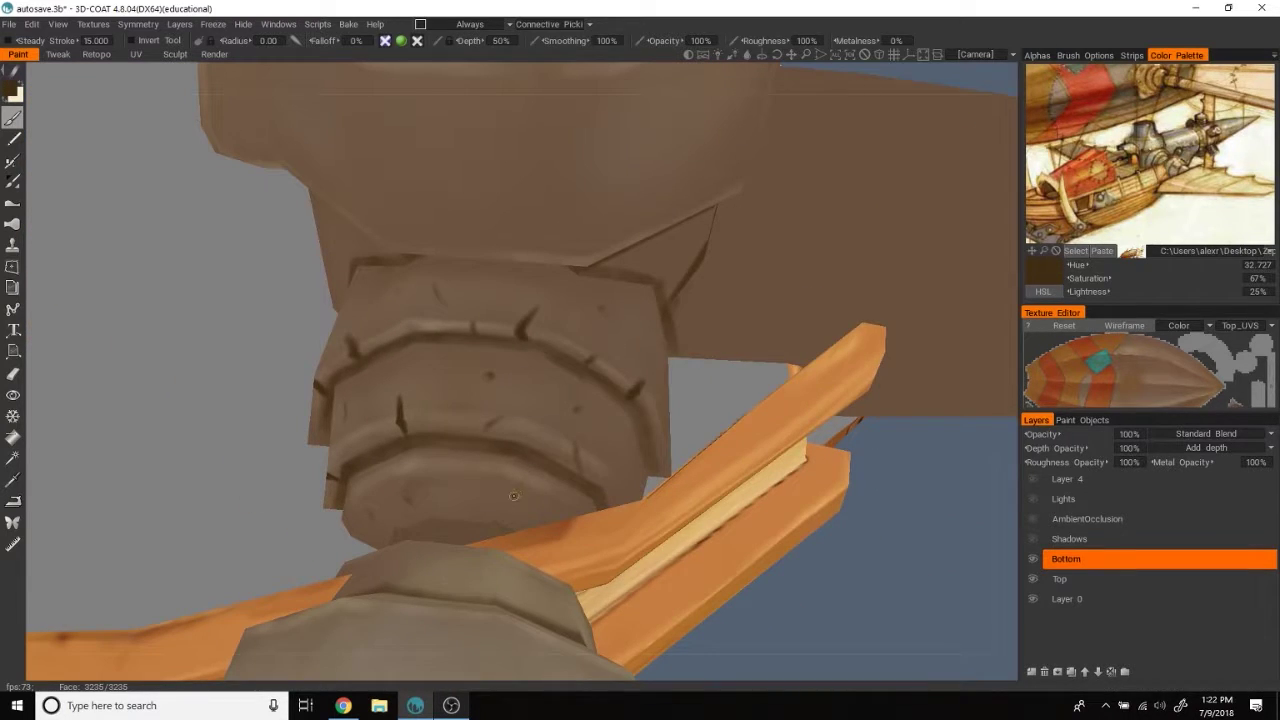
{"action": "mouse_move", "coordinate": [923, 548]}
{"action": "left_mouse_down", "text": "alt"}
{"action": "mouse_move", "coordinate": [924, 473]}
{"action": "mouse_move", "coordinate": [878, 391]}
{"action": "mouse_move", "coordinate": [961, 441]}
{"action": "mouse_move", "coordinate": [940, 431]}
{"action": "mouse_move", "coordinate": [960, 434]}
{"action": "mouse_move", "coordinate": [927, 238]}
{"action": "left_mouse_up", "text": "alt"}
{"action": "scroll", "coordinate": [532, 368], "scroll_direction": "up", "scroll_amount": 1}
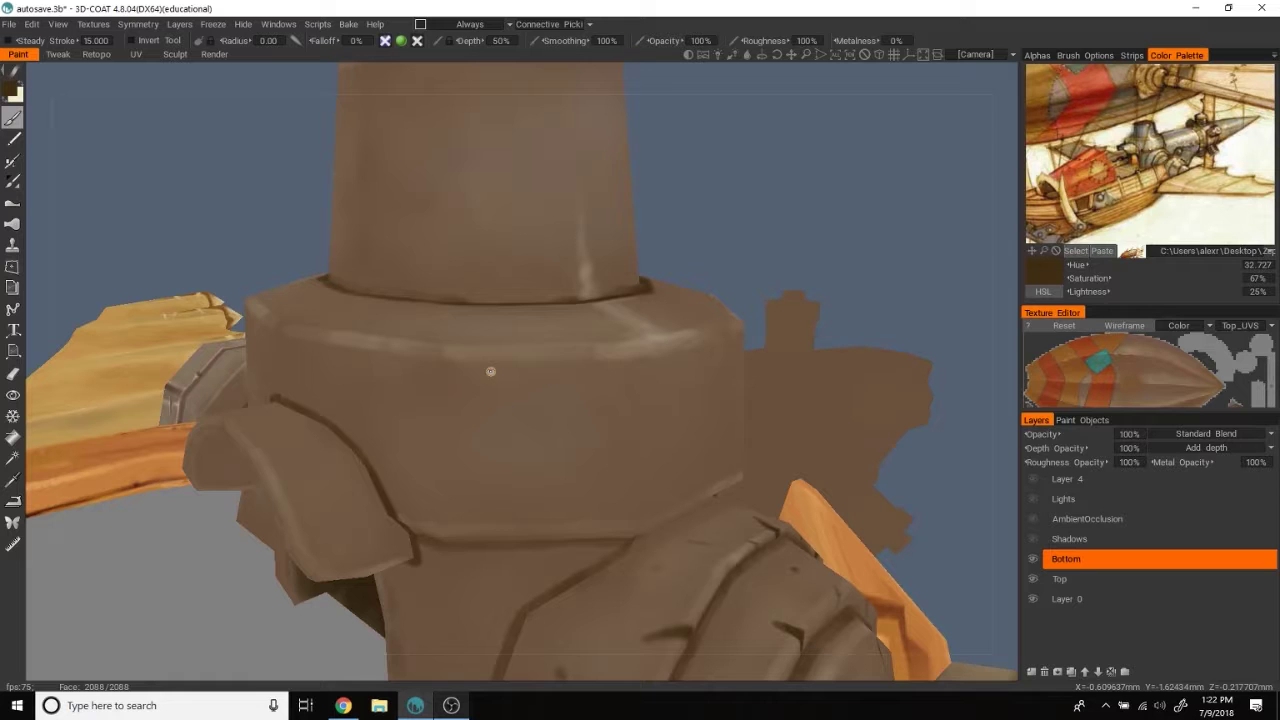
Step: Paint a dark brown band under the turret's top ledge and review it from several sides
{"action": "left_click_drag", "start_coordinate": [505, 369], "coordinate": [334, 378], "text": "alt"}
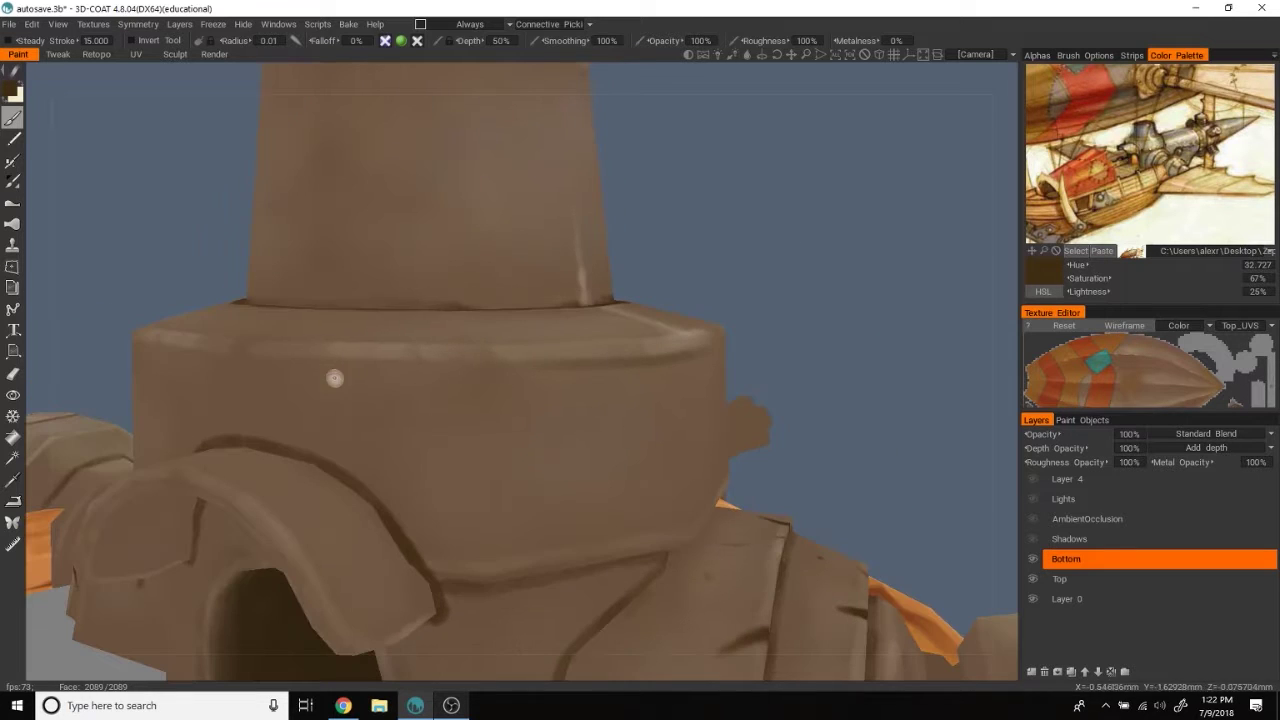
{"action": "left_click_drag", "start_coordinate": [550, 358], "coordinate": [210, 360]}
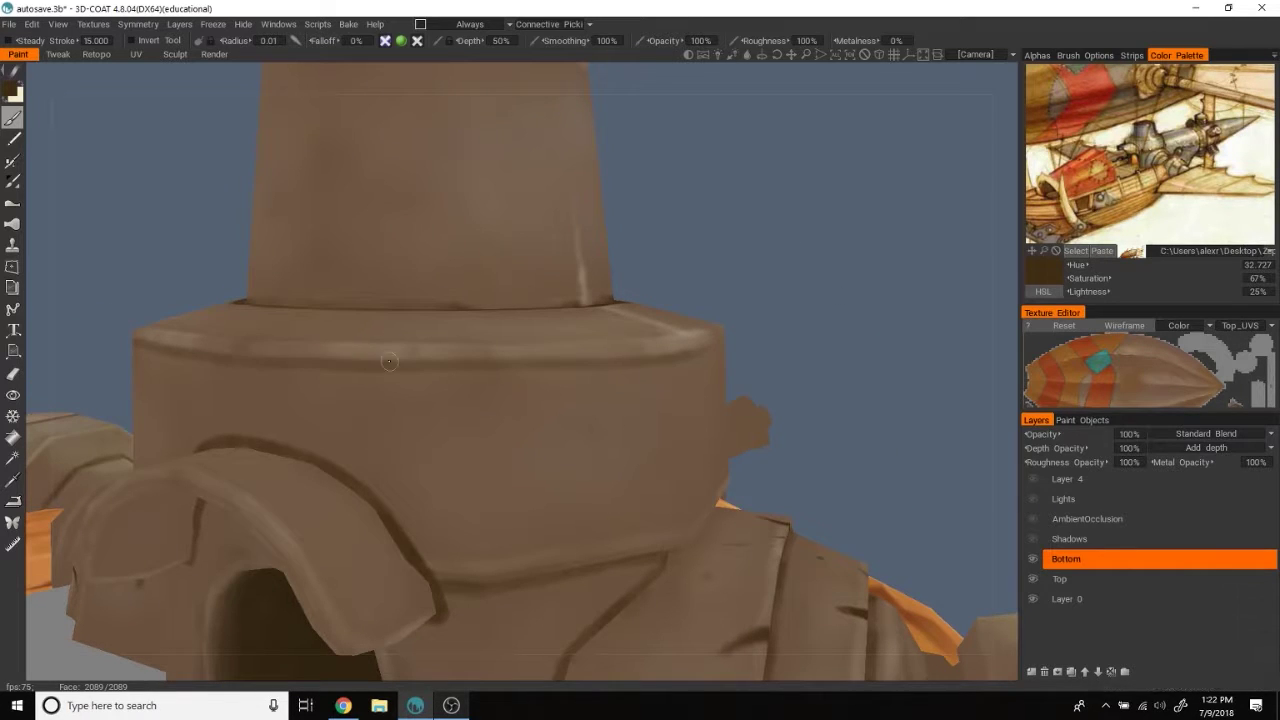
{"action": "left_click_drag", "start_coordinate": [920, 259], "coordinate": [886, 229]}
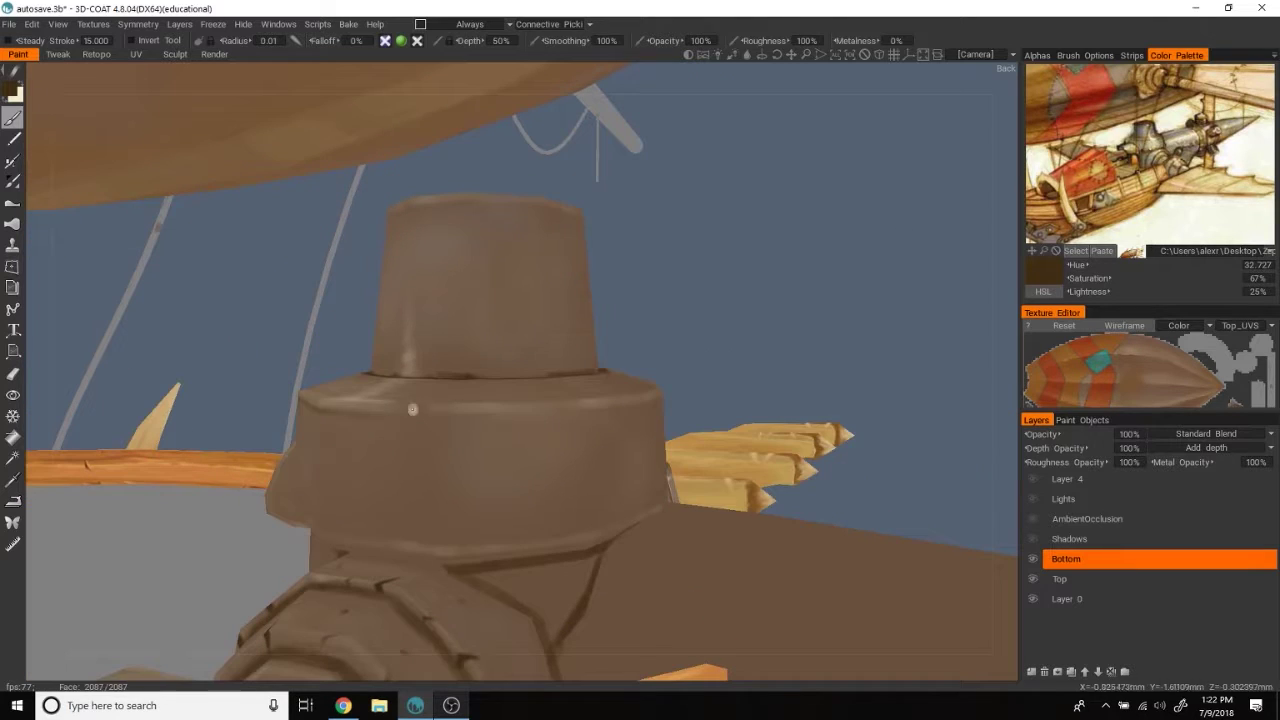
{"action": "left_click_drag", "start_coordinate": [498, 415], "coordinate": [490, 405], "text": "alt"}
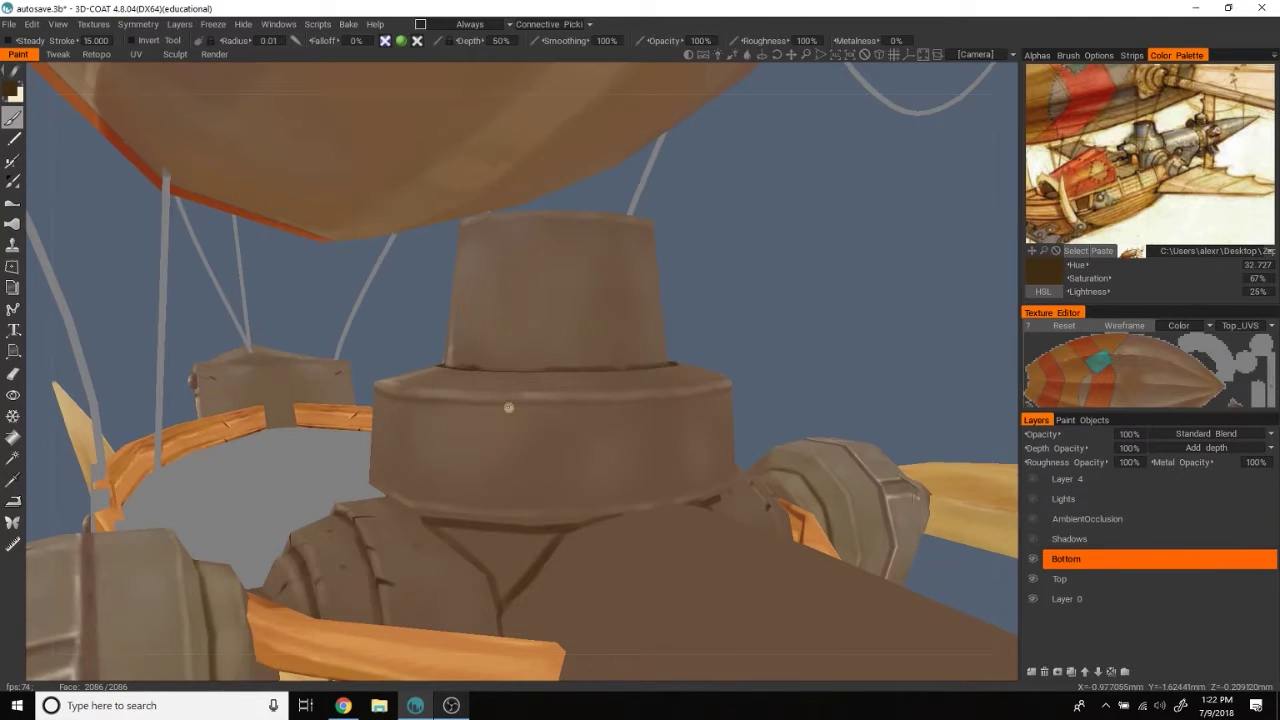
{"action": "left_click_drag", "start_coordinate": [629, 402], "coordinate": [894, 306], "text": "alt"}
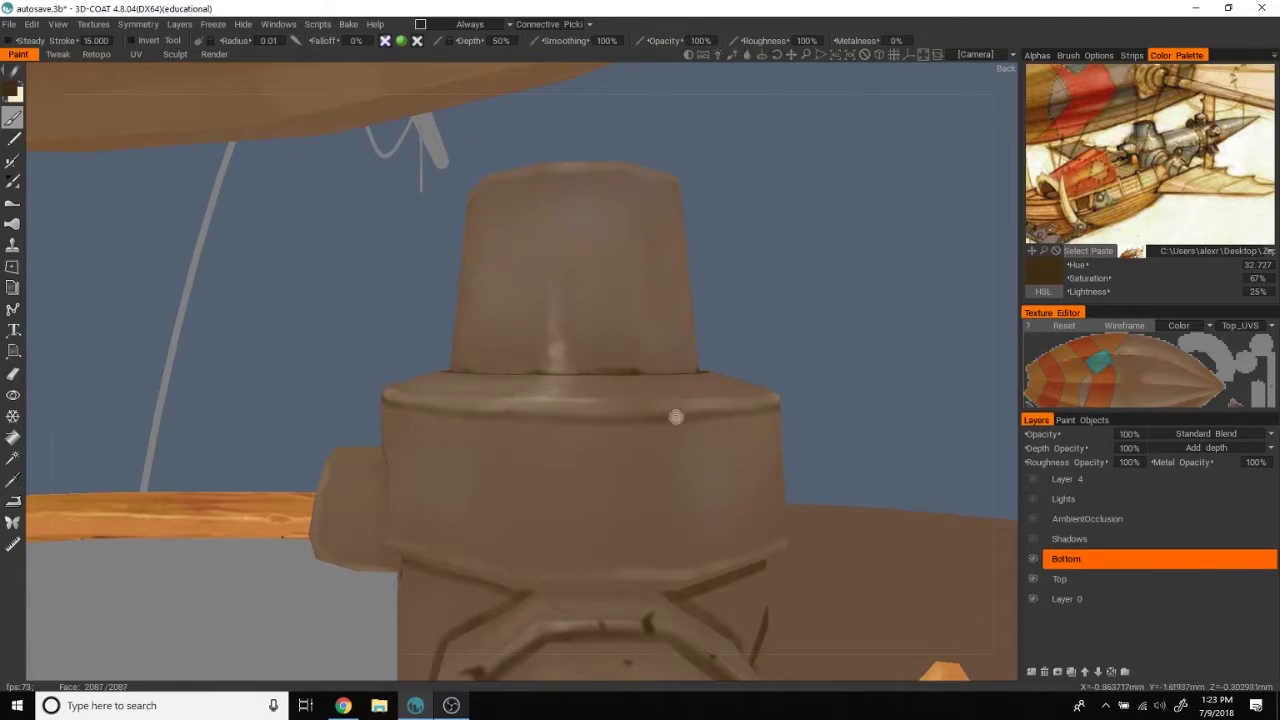
{"action": "left_click_drag", "start_coordinate": [737, 420], "coordinate": [706, 409], "text": "alt"}
{"action": "mouse_move", "coordinate": [385, 410]}
{"action": "left_mouse_down", "text": "alt"}
{"action": "mouse_move", "coordinate": [738, 287]}
{"action": "mouse_move", "coordinate": [725, 252]}
{"action": "left_mouse_up", "text": "alt"}
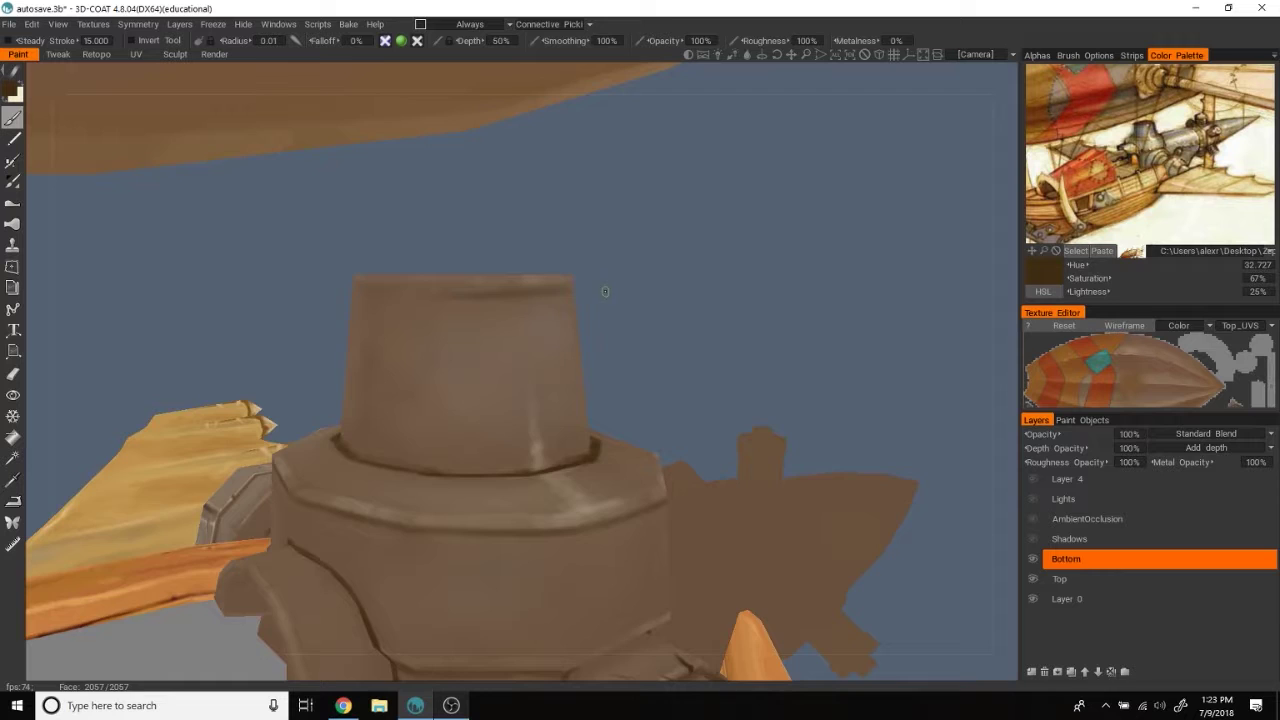
{"action": "left_click_drag", "start_coordinate": [520, 292], "coordinate": [746, 269], "text": "alt"}
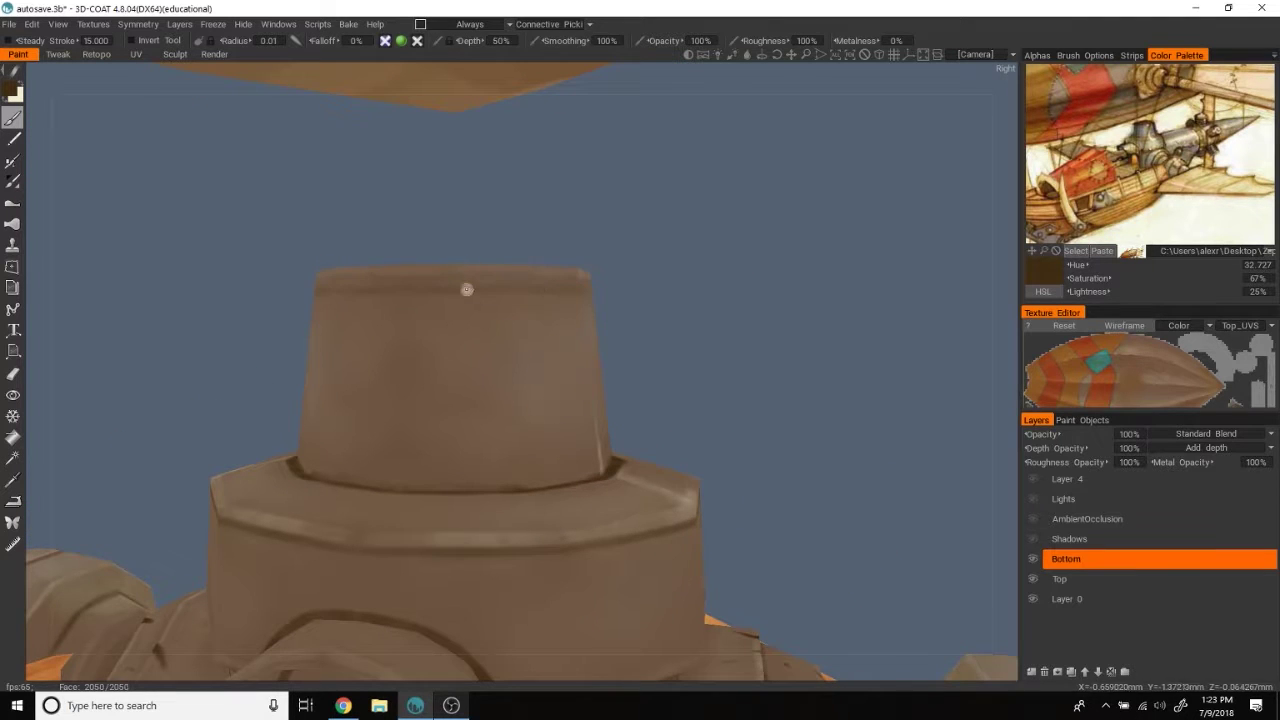
{"action": "mouse_move", "coordinate": [524, 289]}
{"action": "left_mouse_down", "text": "alt"}
{"action": "mouse_move", "coordinate": [843, 289]}
{"action": "mouse_move", "coordinate": [866, 271]}
{"action": "mouse_move", "coordinate": [874, 300]}
{"action": "mouse_move", "coordinate": [431, 349]}
{"action": "mouse_move", "coordinate": [929, 343]}
{"action": "mouse_move", "coordinate": [884, 217]}
{"action": "mouse_move", "coordinate": [946, 180]}
{"action": "mouse_move", "coordinate": [971, 243]}
{"action": "mouse_move", "coordinate": [863, 229]}
{"action": "mouse_move", "coordinate": [892, 181]}
{"action": "left_mouse_up", "text": "alt"}
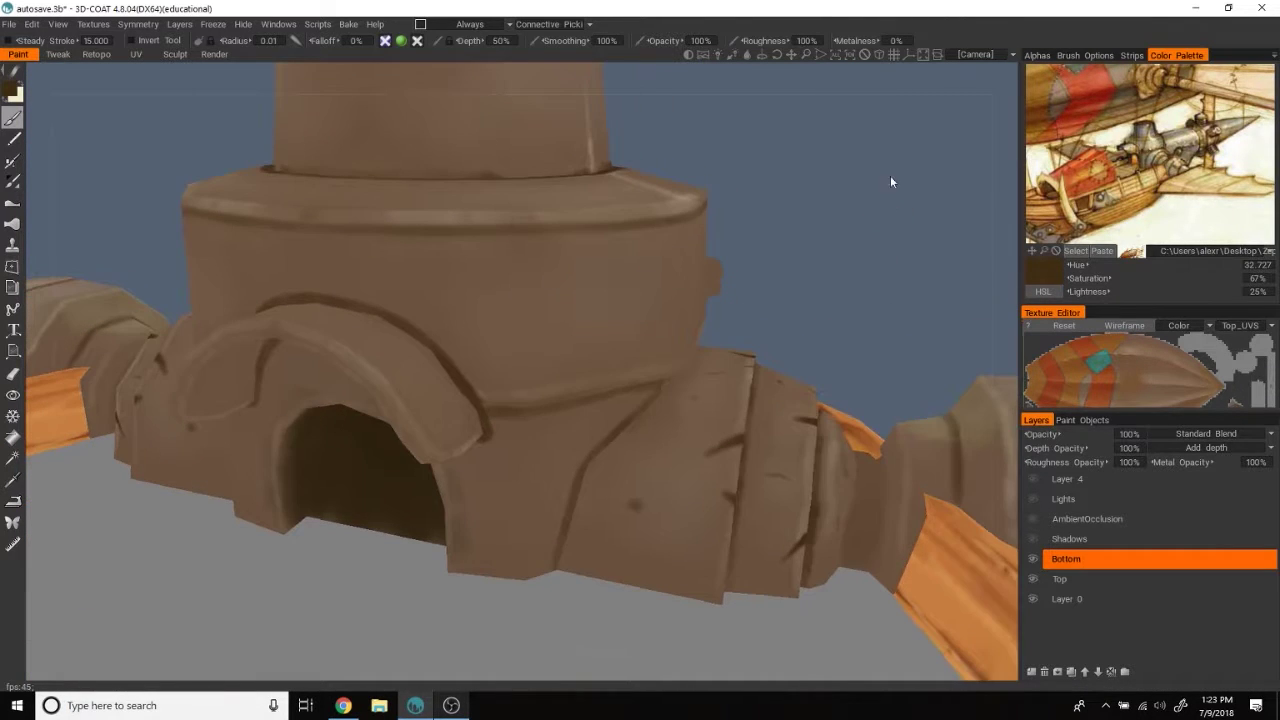
Step: Orbit around the turret base to find a frontal working angle
{"action": "mouse_move", "coordinate": [871, 250]}
{"action": "left_mouse_down", "text": "alt"}
{"action": "mouse_move", "coordinate": [920, 226]}
{"action": "mouse_move", "coordinate": [533, 292]}
{"action": "left_mouse_up", "text": "alt"}
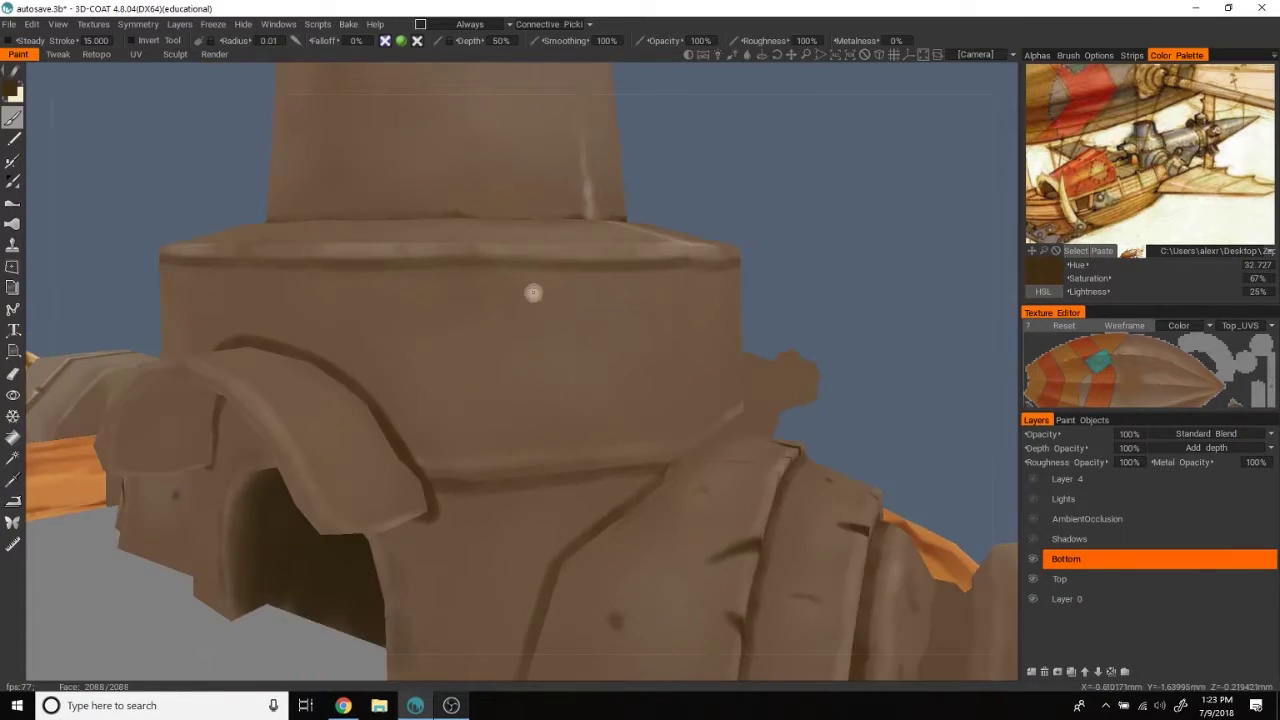
{"action": "left_click_drag", "start_coordinate": [658, 396], "coordinate": [664, 380], "text": "alt"}
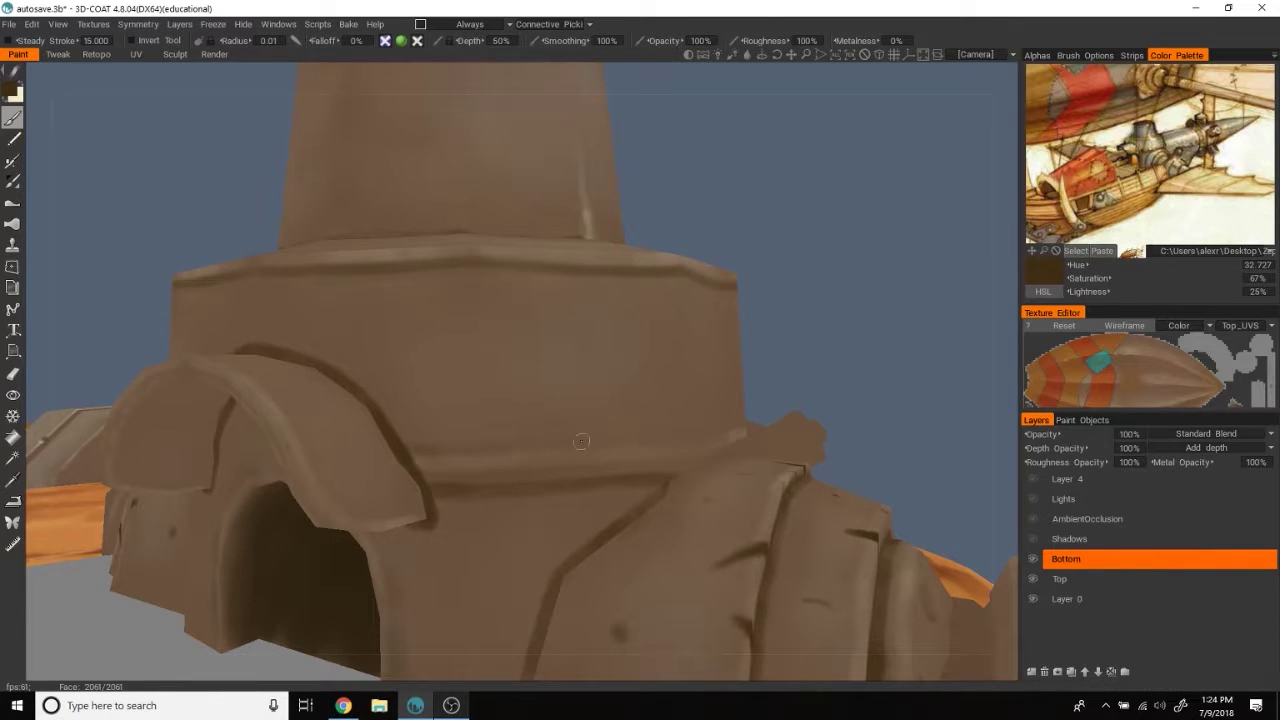
{"action": "mouse_move", "coordinate": [700, 433]}
{"action": "left_mouse_down", "text": "alt"}
{"action": "mouse_move", "coordinate": [864, 307]}
{"action": "mouse_move", "coordinate": [750, 298]}
{"action": "mouse_move", "coordinate": [818, 298]}
{"action": "mouse_move", "coordinate": [454, 383]}
{"action": "mouse_move", "coordinate": [571, 303]}
{"action": "mouse_move", "coordinate": [463, 486]}
{"action": "left_mouse_up", "text": "alt"}
{"action": "left_click_drag", "start_coordinate": [806, 266], "coordinate": [537, 413], "text": "alt"}
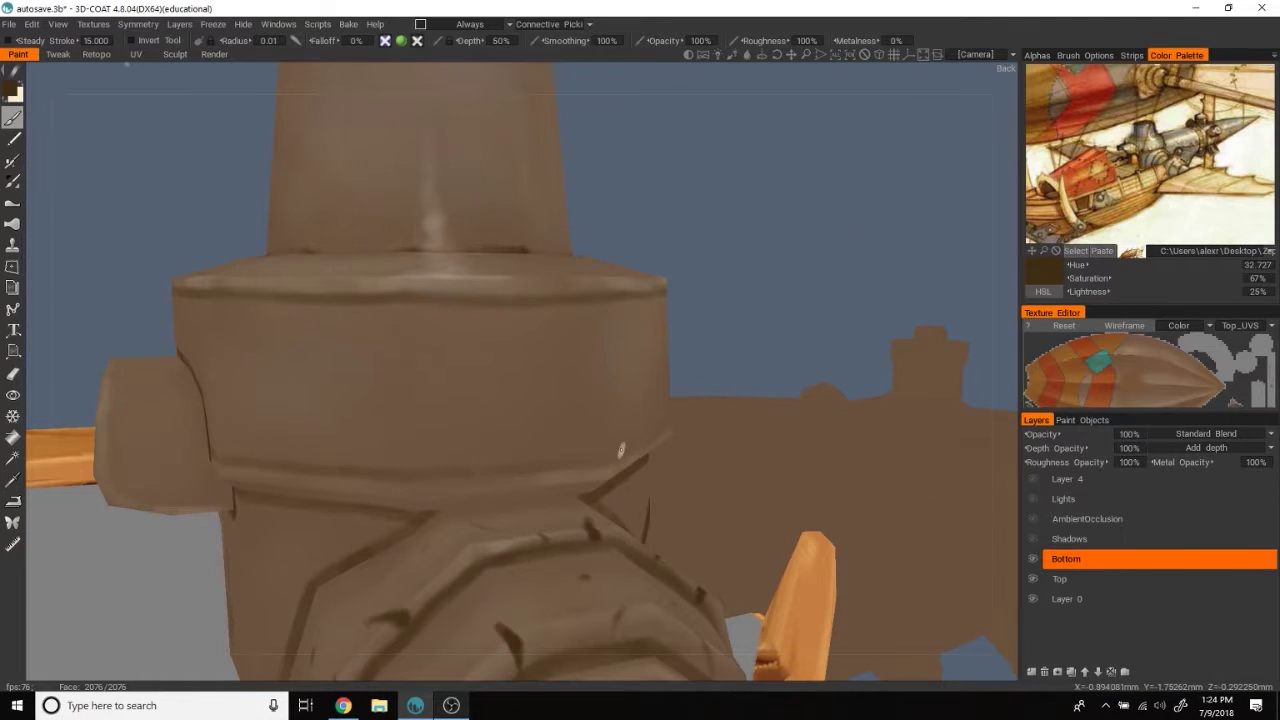
{"action": "left_click_drag", "start_coordinate": [471, 463], "coordinate": [737, 265], "text": "alt"}
{"action": "mouse_move", "coordinate": [538, 446]}
{"action": "left_mouse_down", "text": "alt"}
{"action": "mouse_move", "coordinate": [770, 317]}
{"action": "mouse_move", "coordinate": [549, 412]}
{"action": "left_mouse_up", "text": "alt"}
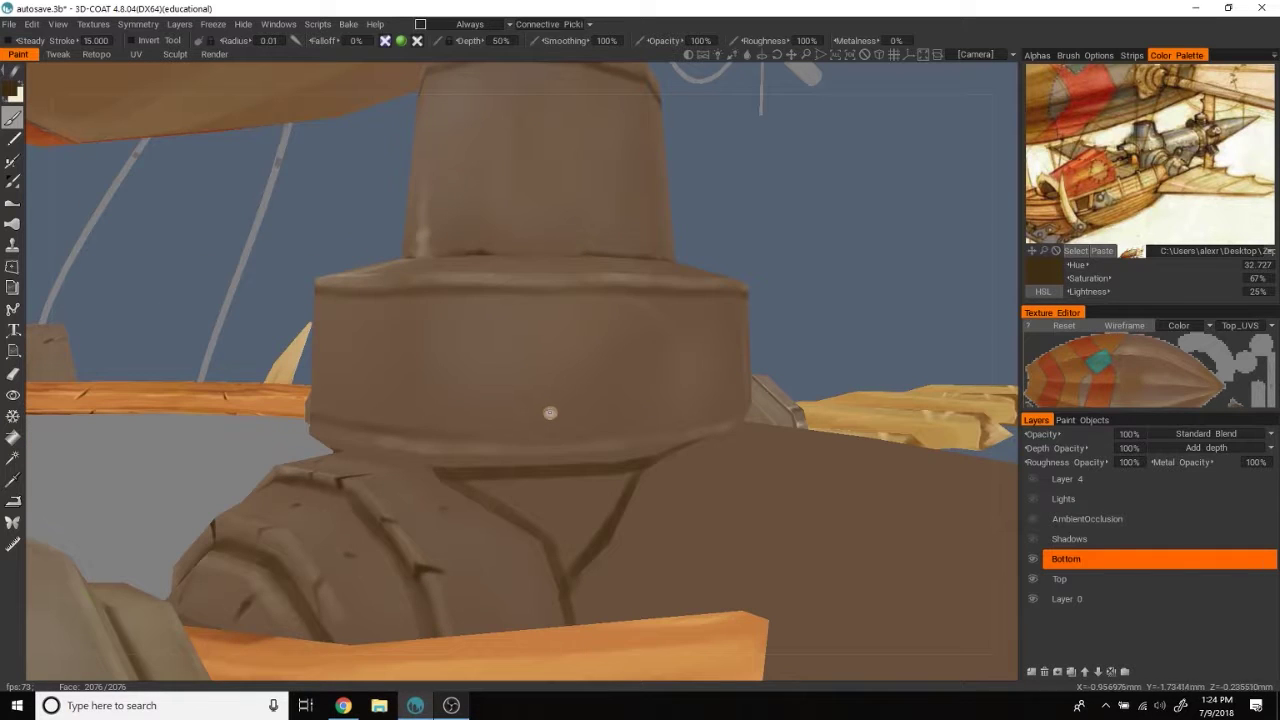
{"action": "left_click_drag", "start_coordinate": [702, 420], "coordinate": [728, 357], "text": "alt"}
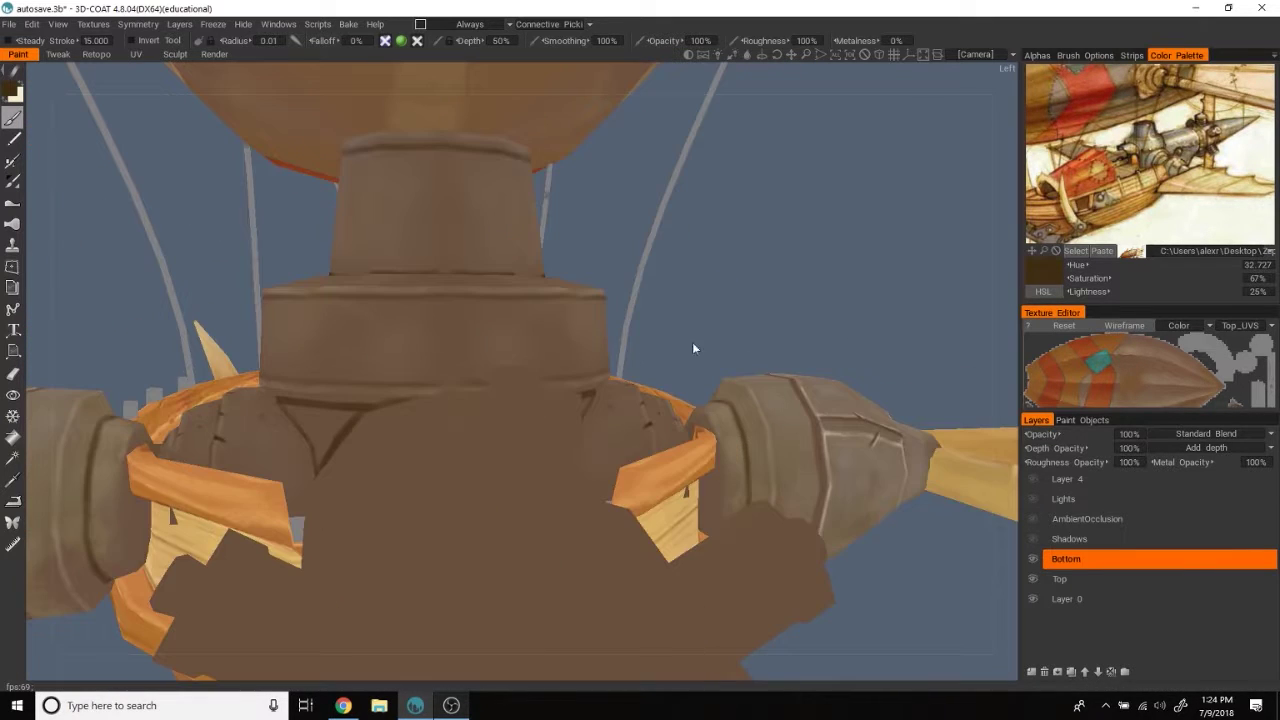
{"action": "mouse_move", "coordinate": [432, 386]}
{"action": "left_mouse_down", "text": "alt"}
{"action": "mouse_move", "coordinate": [900, 271]}
{"action": "mouse_move", "coordinate": [867, 265]}
{"action": "mouse_move", "coordinate": [486, 497]}
{"action": "left_mouse_up", "text": "alt"}
{"action": "mouse_move", "coordinate": [791, 489]}
{"action": "left_mouse_down", "text": "alt"}
{"action": "mouse_move", "coordinate": [874, 263]}
{"action": "mouse_move", "coordinate": [801, 250]}
{"action": "left_mouse_up", "text": "alt"}
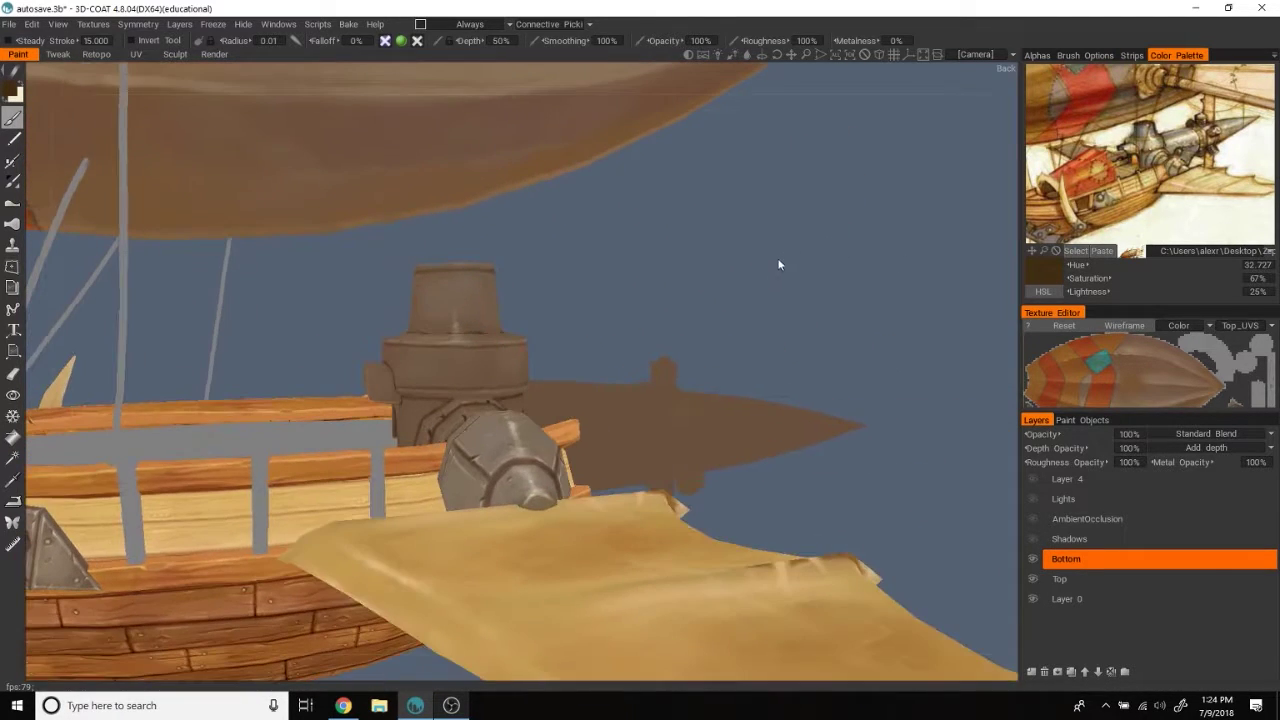
Step: Paint two dark crack lines running down the turret's lower tier
{"action": "scroll", "coordinate": [803, 247], "scroll_direction": "up", "scroll_amount": 2}
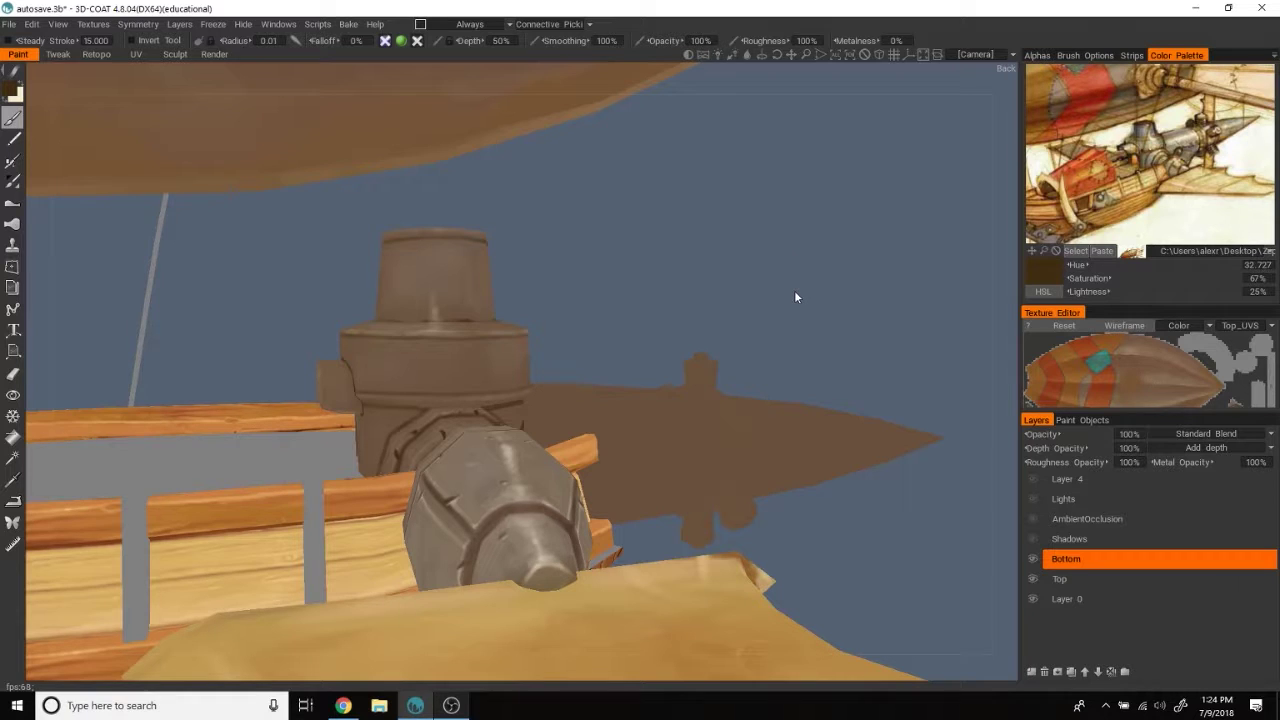
{"action": "left_click_drag", "start_coordinate": [794, 297], "coordinate": [900, 249], "text": "alt"}
{"action": "scroll", "coordinate": [900, 249], "scroll_direction": "up", "scroll_amount": 2}
{"action": "scroll", "coordinate": [886, 240], "scroll_direction": "up", "scroll_amount": 2}
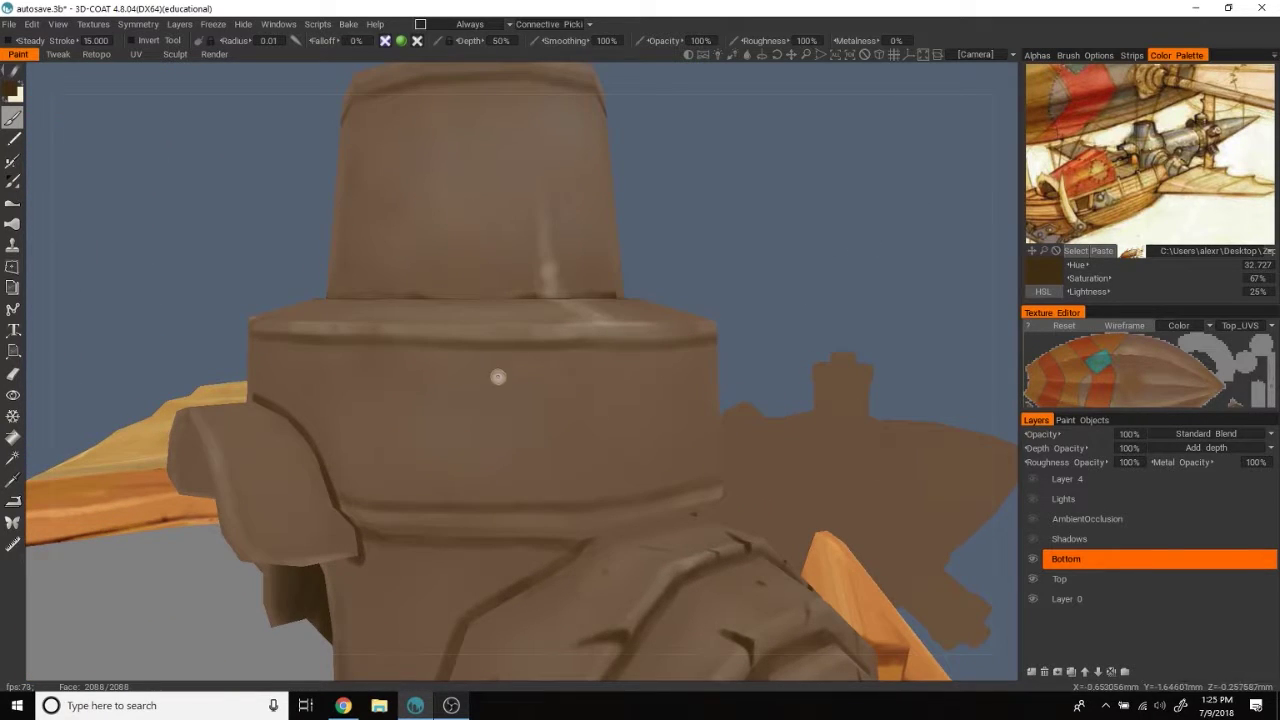
{"action": "left_click_drag", "start_coordinate": [492, 428], "coordinate": [460, 495]}
{"action": "scroll", "coordinate": [781, 238], "scroll_direction": "down", "scroll_amount": 3}
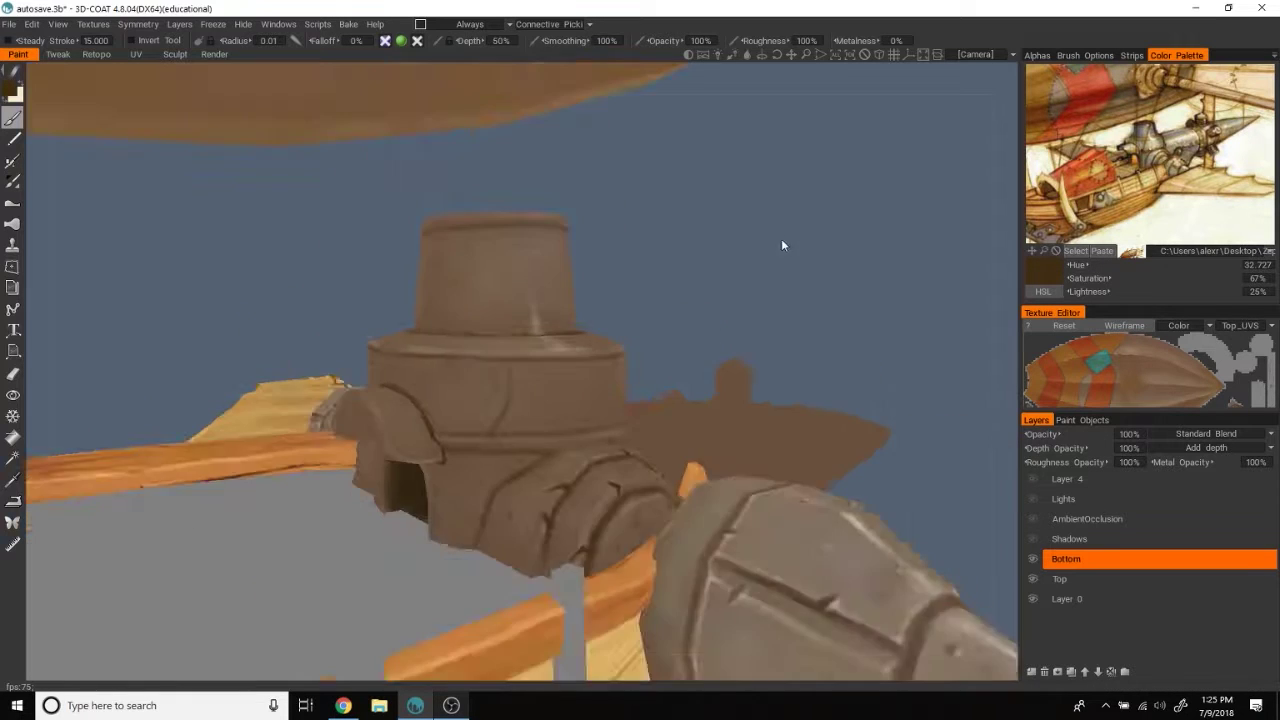
{"action": "scroll", "coordinate": [816, 236], "scroll_direction": "up", "scroll_amount": 3}
{"action": "scroll", "coordinate": [805, 241], "scroll_direction": "down", "scroll_amount": 2}
{"action": "scroll", "coordinate": [803, 251], "scroll_direction": "up", "scroll_amount": 2}
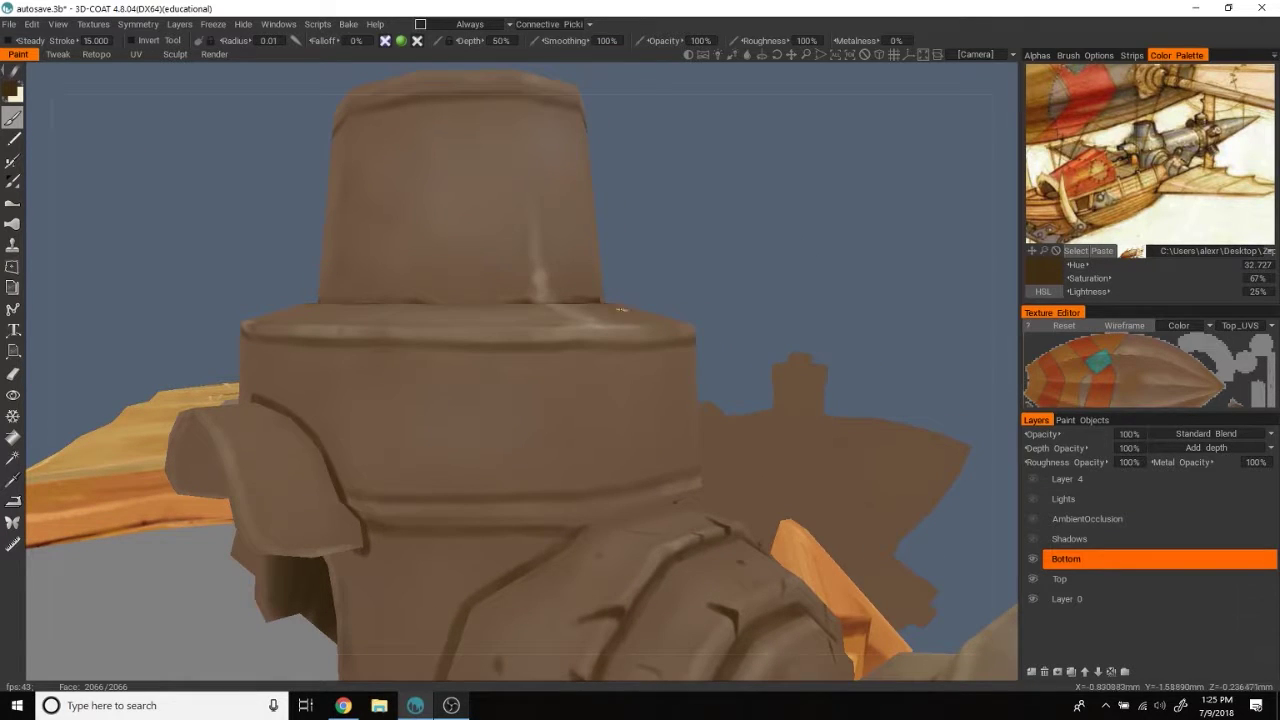
{"action": "mouse_move", "coordinate": [472, 366]}
{"action": "left_mouse_down"}
{"action": "mouse_move", "coordinate": [466, 443]}
{"action": "mouse_move", "coordinate": [430, 478]}
{"action": "left_mouse_up"}
Step: Orbit around the airship to review the cracks from the gun and doorway sides
{"action": "left_click_drag", "start_coordinate": [837, 214], "coordinate": [743, 280]}
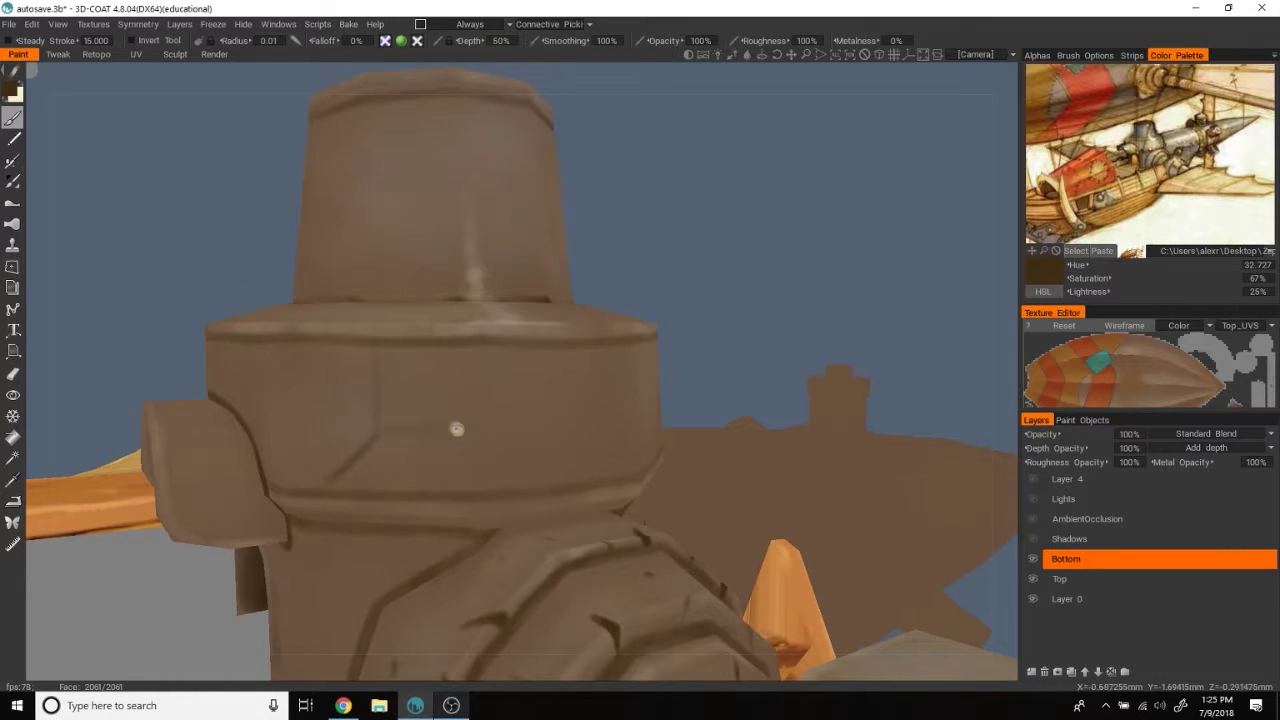
{"action": "mouse_move", "coordinate": [764, 264]}
{"action": "left_mouse_down"}
{"action": "mouse_move", "coordinate": [877, 263]}
{"action": "mouse_move", "coordinate": [830, 253]}
{"action": "mouse_move", "coordinate": [630, 380]}
{"action": "mouse_move", "coordinate": [651, 392]}
{"action": "left_mouse_up"}
{"action": "mouse_move", "coordinate": [628, 490]}
{"action": "left_mouse_down"}
{"action": "mouse_move", "coordinate": [915, 240]}
{"action": "mouse_move", "coordinate": [903, 290]}
{"action": "mouse_move", "coordinate": [811, 292]}
{"action": "mouse_move", "coordinate": [856, 299]}
{"action": "mouse_move", "coordinate": [877, 257]}
{"action": "mouse_move", "coordinate": [971, 260]}
{"action": "mouse_move", "coordinate": [826, 291]}
{"action": "left_mouse_up"}
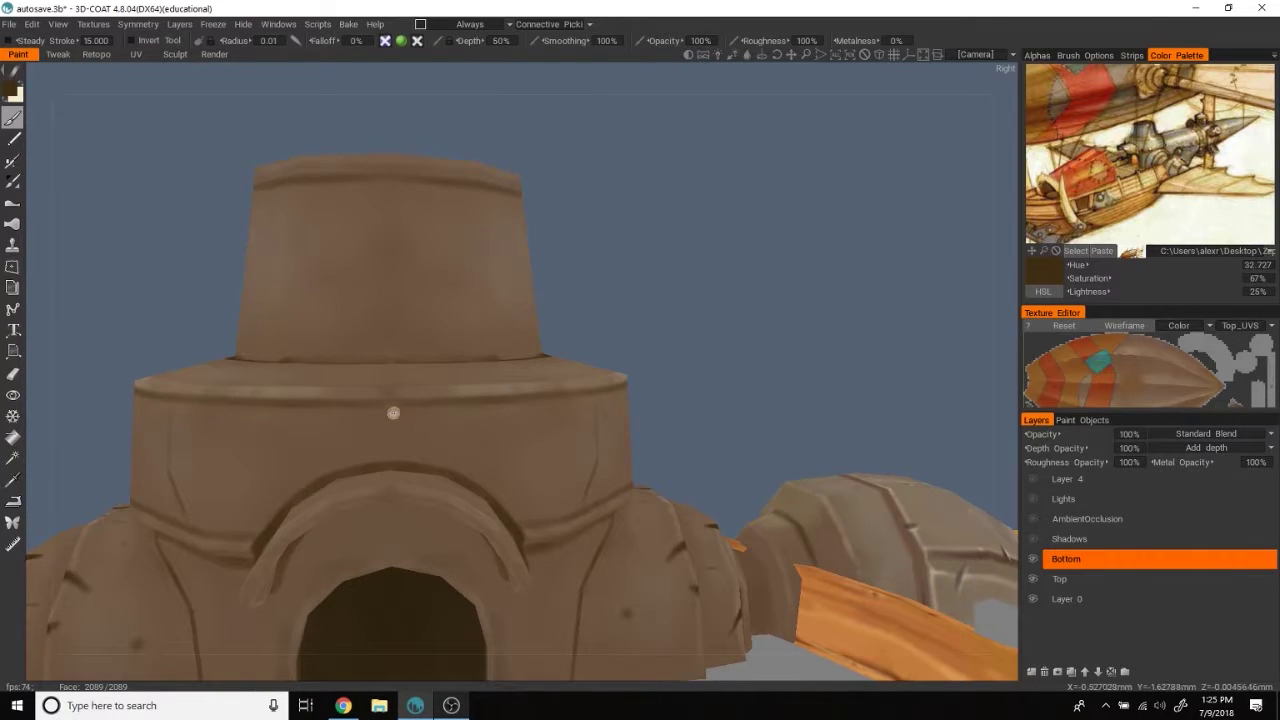
{"action": "mouse_move", "coordinate": [391, 466]}
{"action": "left_mouse_down"}
{"action": "mouse_move", "coordinate": [754, 237]}
{"action": "mouse_move", "coordinate": [379, 405]}
{"action": "mouse_move", "coordinate": [657, 409]}
{"action": "left_mouse_up"}
{"action": "mouse_move", "coordinate": [621, 535]}
{"action": "left_mouse_down"}
{"action": "mouse_move", "coordinate": [935, 263]}
{"action": "mouse_move", "coordinate": [866, 275]}
{"action": "left_mouse_up"}
{"action": "scroll", "coordinate": [845, 266], "scroll_direction": "up", "scroll_amount": 2}
{"action": "mouse_move", "coordinate": [877, 278]}
{"action": "left_mouse_down"}
{"action": "mouse_move", "coordinate": [780, 266]}
{"action": "mouse_move", "coordinate": [837, 289]}
{"action": "left_mouse_up"}
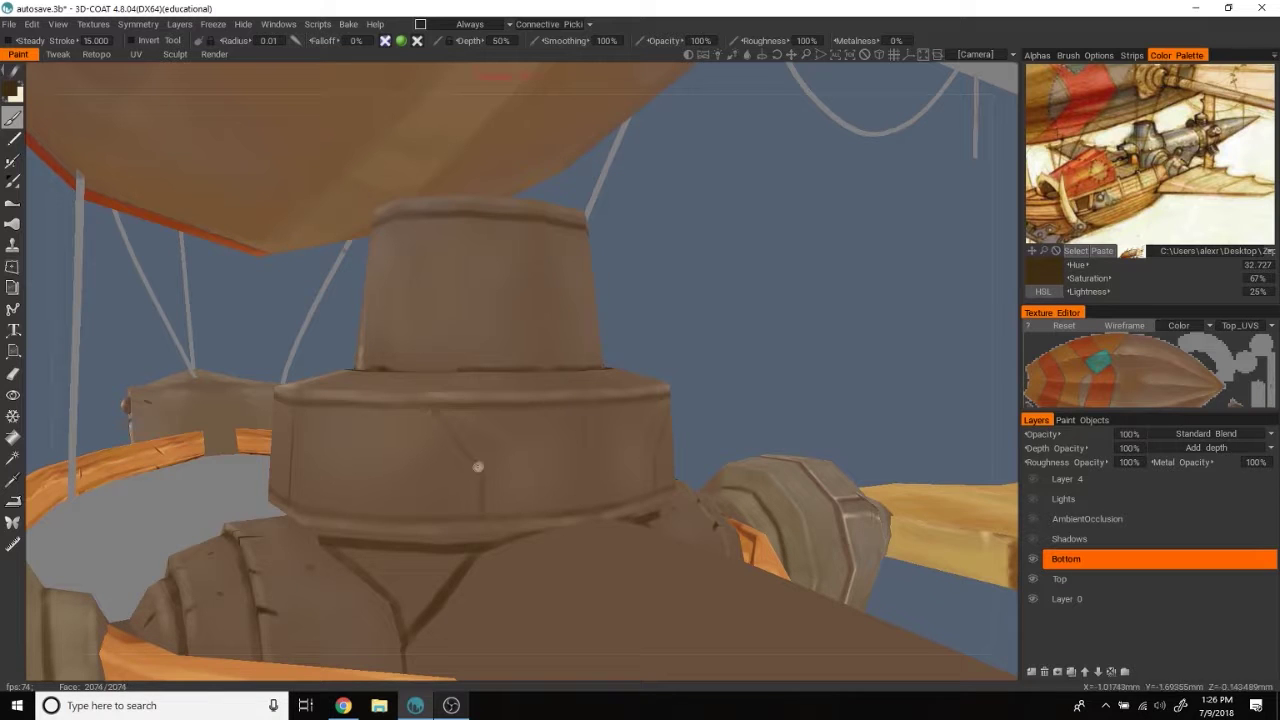
{"action": "mouse_move", "coordinate": [482, 512]}
{"action": "left_mouse_down"}
{"action": "mouse_move", "coordinate": [709, 301]}
{"action": "mouse_move", "coordinate": [839, 299]}
{"action": "mouse_move", "coordinate": [848, 314]}
{"action": "mouse_move", "coordinate": [723, 314]}
{"action": "mouse_move", "coordinate": [763, 263]}
{"action": "mouse_move", "coordinate": [796, 294]}
{"action": "mouse_move", "coordinate": [836, 237]}
{"action": "mouse_move", "coordinate": [877, 280]}
{"action": "mouse_move", "coordinate": [771, 289]}
{"action": "mouse_move", "coordinate": [478, 270]}
{"action": "left_mouse_up"}
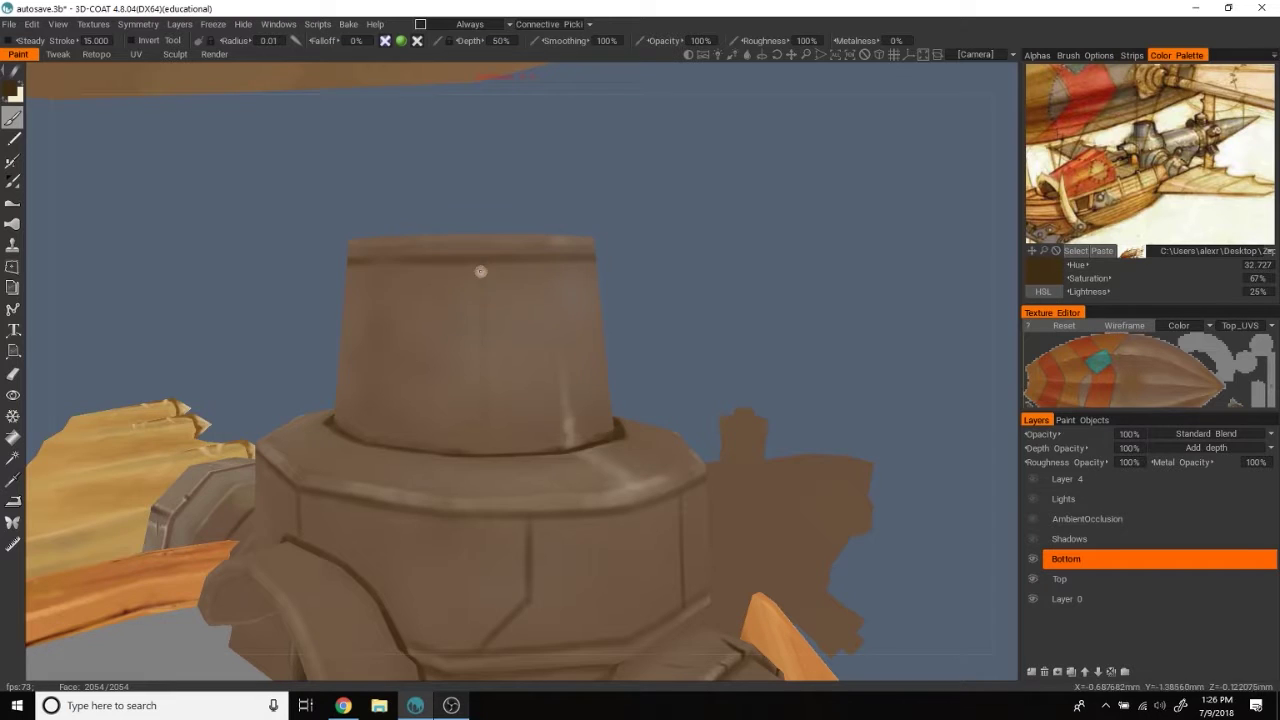
{"action": "mouse_move", "coordinate": [818, 282]}
{"action": "left_mouse_down"}
{"action": "mouse_move", "coordinate": [710, 305]}
{"action": "mouse_move", "coordinate": [443, 320]}
{"action": "mouse_move", "coordinate": [743, 289]}
{"action": "mouse_move", "coordinate": [806, 340]}
{"action": "mouse_move", "coordinate": [703, 296]}
{"action": "mouse_move", "coordinate": [857, 297]}
{"action": "mouse_move", "coordinate": [580, 363]}
{"action": "mouse_move", "coordinate": [631, 363]}
{"action": "mouse_move", "coordinate": [521, 328]}
{"action": "left_mouse_up"}
{"action": "key", "text": "w"}
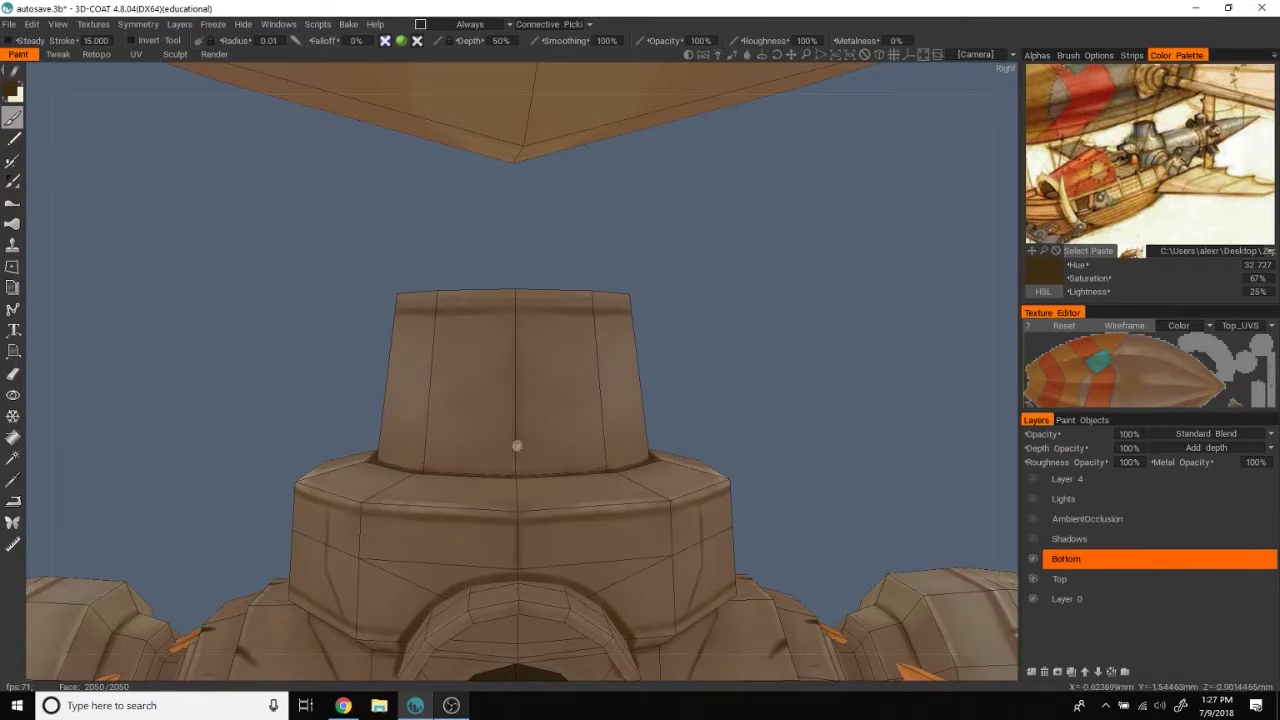
{"action": "key", "text": "w"}
{"action": "mouse_move", "coordinate": [851, 312]}
{"action": "left_mouse_down"}
{"action": "mouse_move", "coordinate": [720, 270]}
{"action": "mouse_move", "coordinate": [951, 363]}
{"action": "mouse_move", "coordinate": [917, 360]}
{"action": "left_mouse_up"}
{"action": "key", "text": "w"}
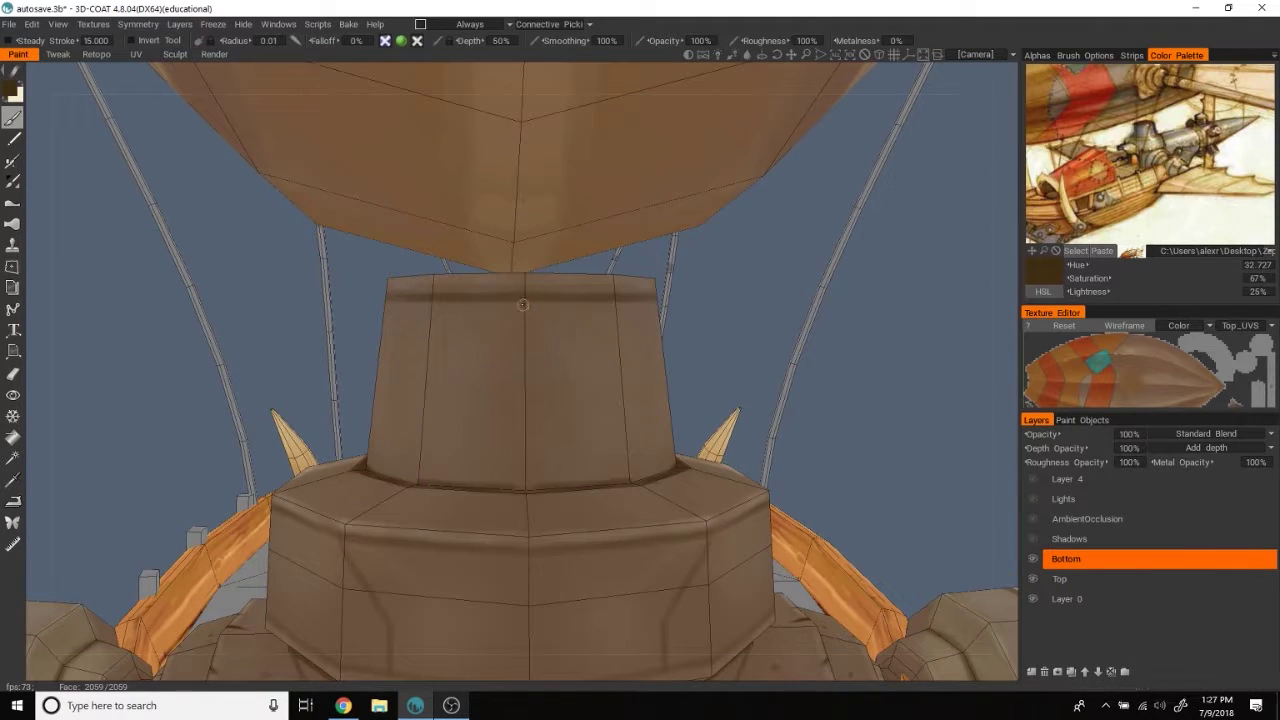
{"action": "mouse_move", "coordinate": [782, 410]}
{"action": "left_mouse_down"}
{"action": "mouse_move", "coordinate": [507, 464]}
{"action": "mouse_move", "coordinate": [887, 318]}
{"action": "mouse_move", "coordinate": [910, 265]}
{"action": "left_mouse_up"}
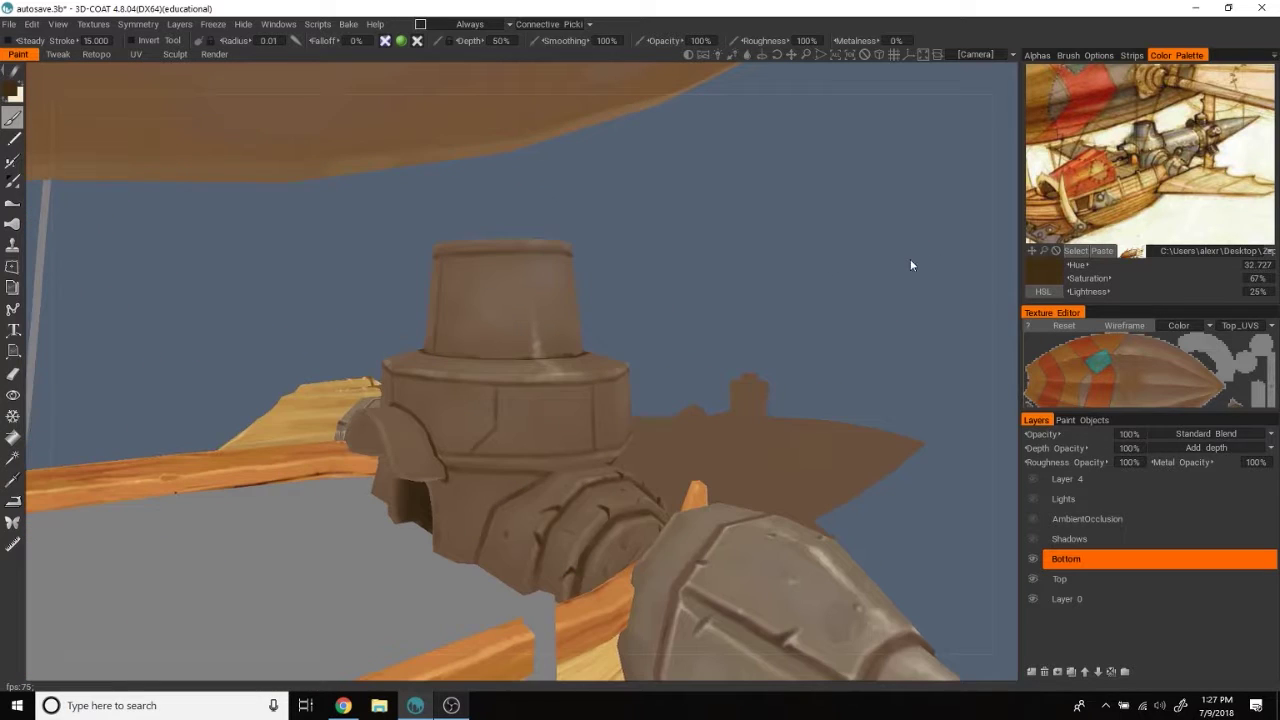
{"action": "left_click_drag", "start_coordinate": [880, 303], "coordinate": [864, 220]}
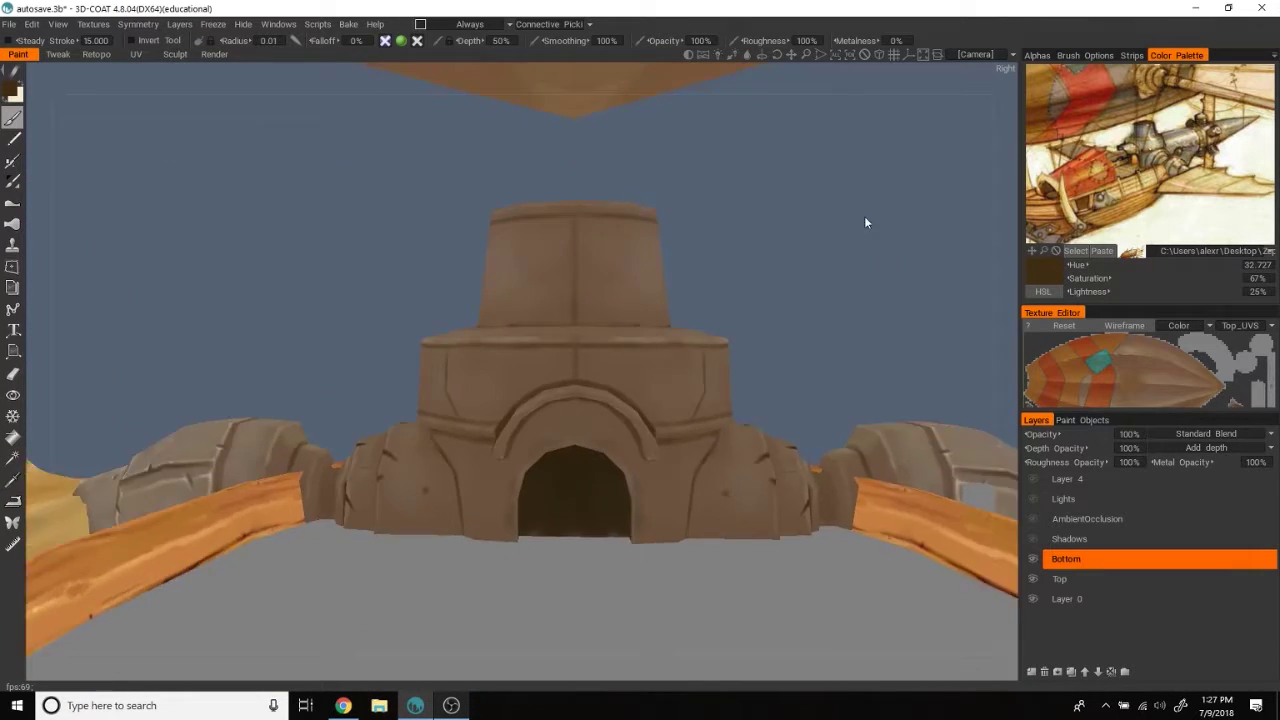
{"action": "scroll", "coordinate": [860, 229], "scroll_direction": "up", "scroll_amount": 3}
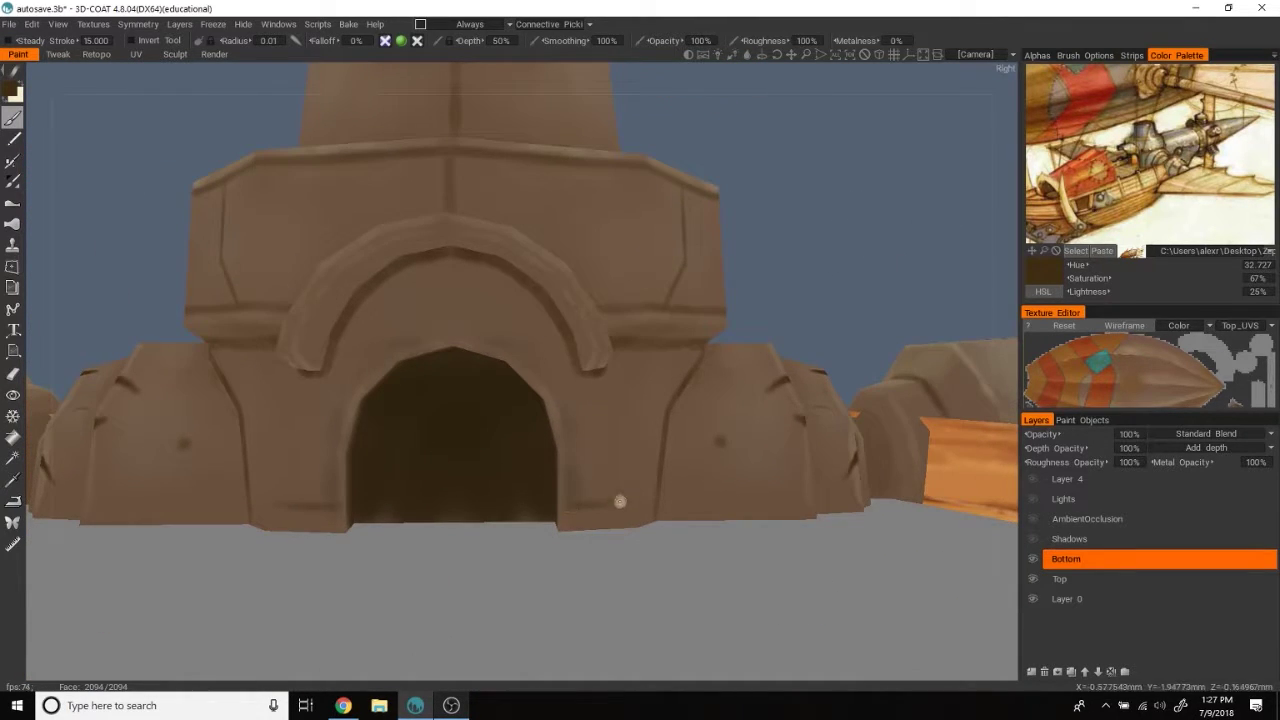
{"action": "mouse_move", "coordinate": [624, 497]}
{"action": "left_mouse_down"}
{"action": "mouse_move", "coordinate": [897, 264]}
{"action": "mouse_move", "coordinate": [743, 251]}
{"action": "mouse_move", "coordinate": [794, 261]}
{"action": "mouse_move", "coordinate": [854, 194]}
{"action": "mouse_move", "coordinate": [829, 206]}
{"action": "mouse_move", "coordinate": [867, 227]}
{"action": "mouse_move", "coordinate": [766, 240]}
{"action": "mouse_move", "coordinate": [774, 211]}
{"action": "mouse_move", "coordinate": [734, 249]}
{"action": "mouse_move", "coordinate": [821, 325]}
{"action": "mouse_move", "coordinate": [537, 443]}
{"action": "left_mouse_up"}
{"action": "scroll", "coordinate": [743, 251], "scroll_direction": "down", "scroll_amount": 3}
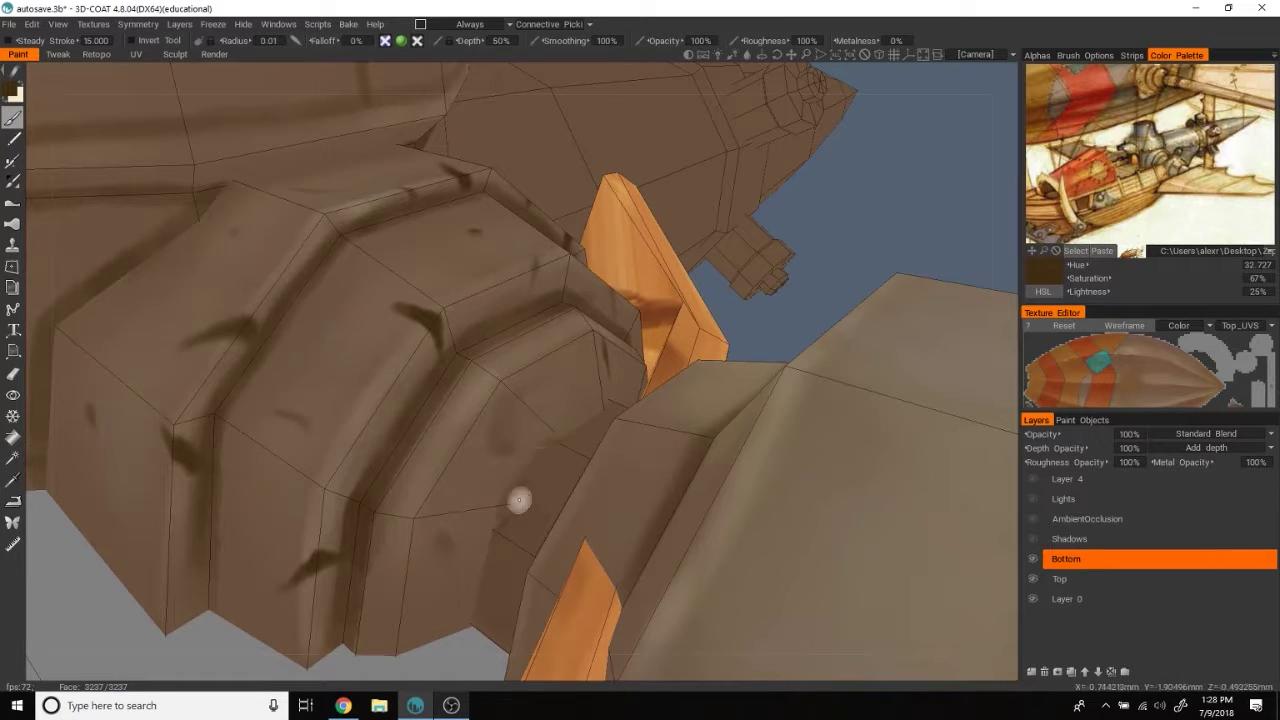
Step: Set the brush radius to 0.00
{"action": "scroll", "coordinate": [586, 380], "scroll_direction": "up", "scroll_amount": 3}
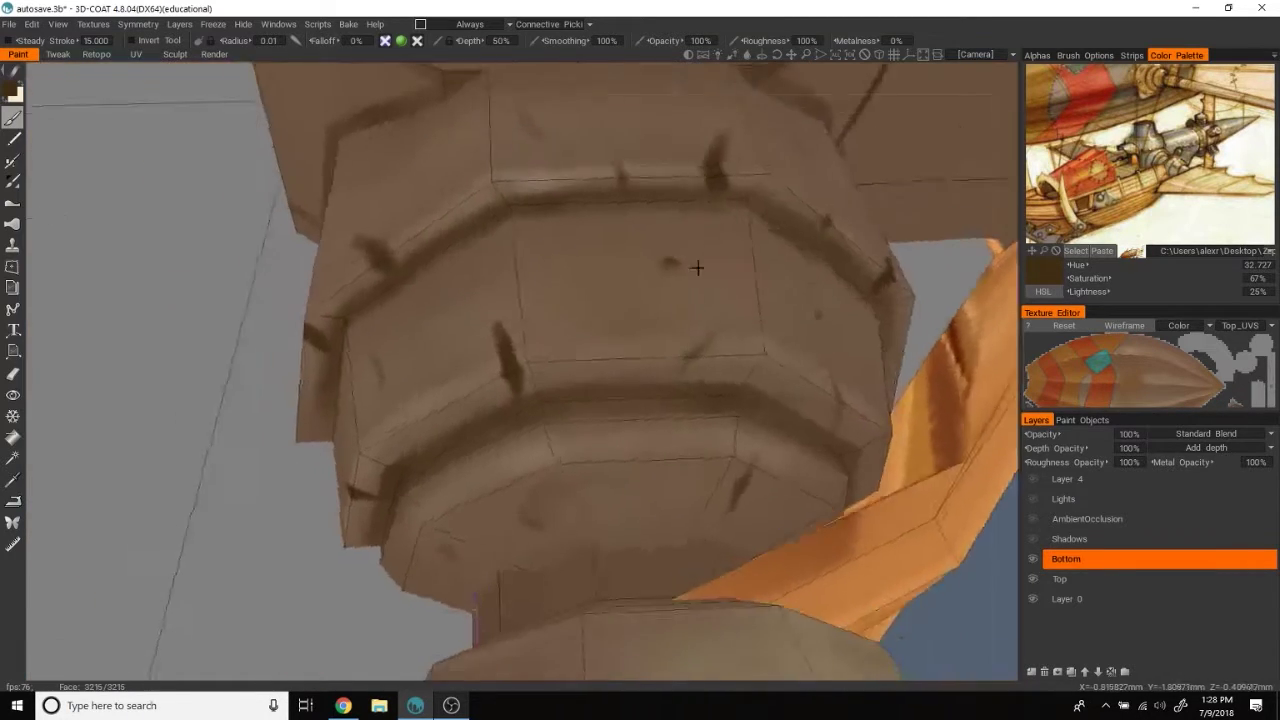
{"action": "scroll", "coordinate": [686, 271], "scroll_direction": "down", "scroll_amount": 3}
{"action": "right_click_drag", "start_coordinate": [565, 424], "coordinate": [506, 417]}
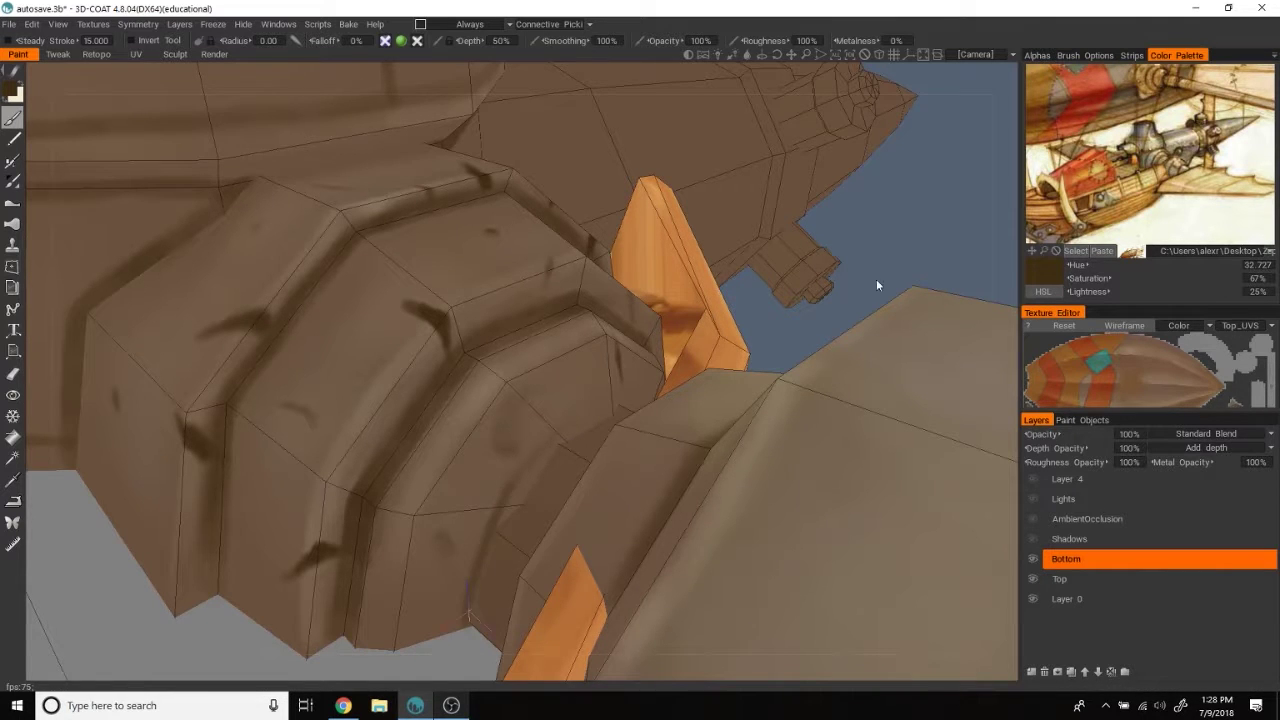
{"action": "left_click_drag", "start_coordinate": [870, 295], "coordinate": [400, 545]}
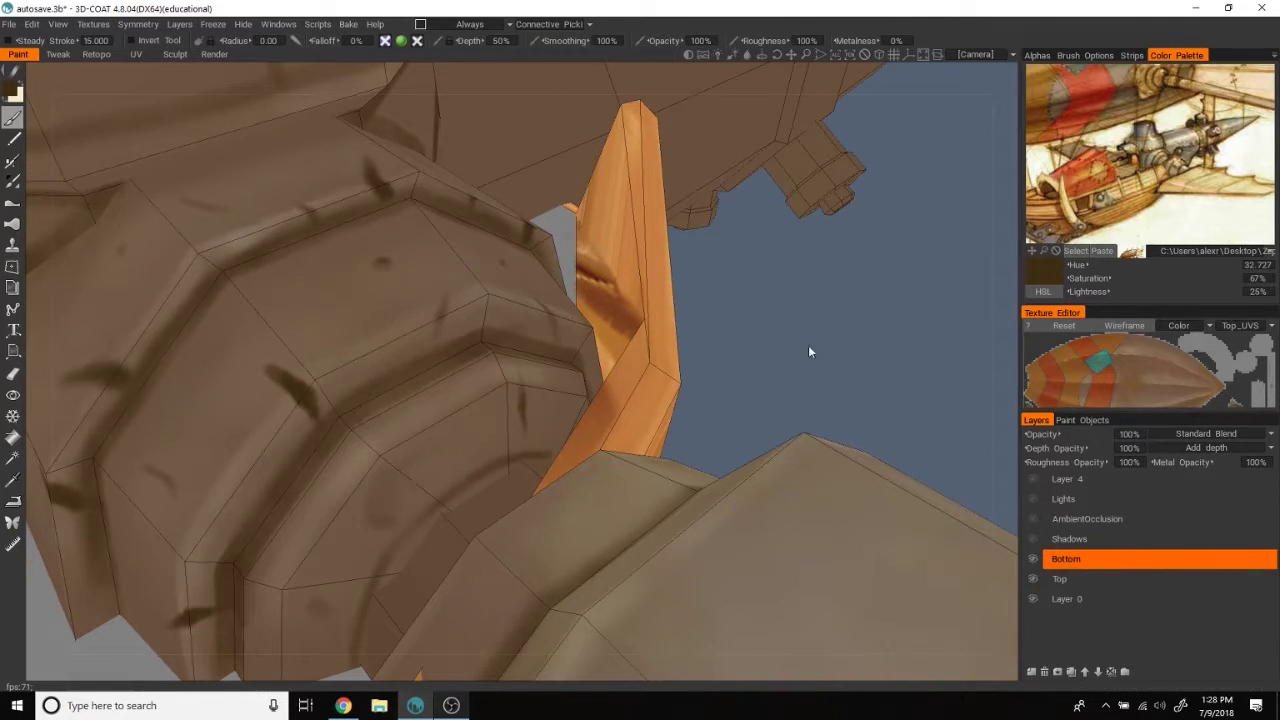
{"action": "left_click_drag", "start_coordinate": [799, 360], "coordinate": [521, 493]}
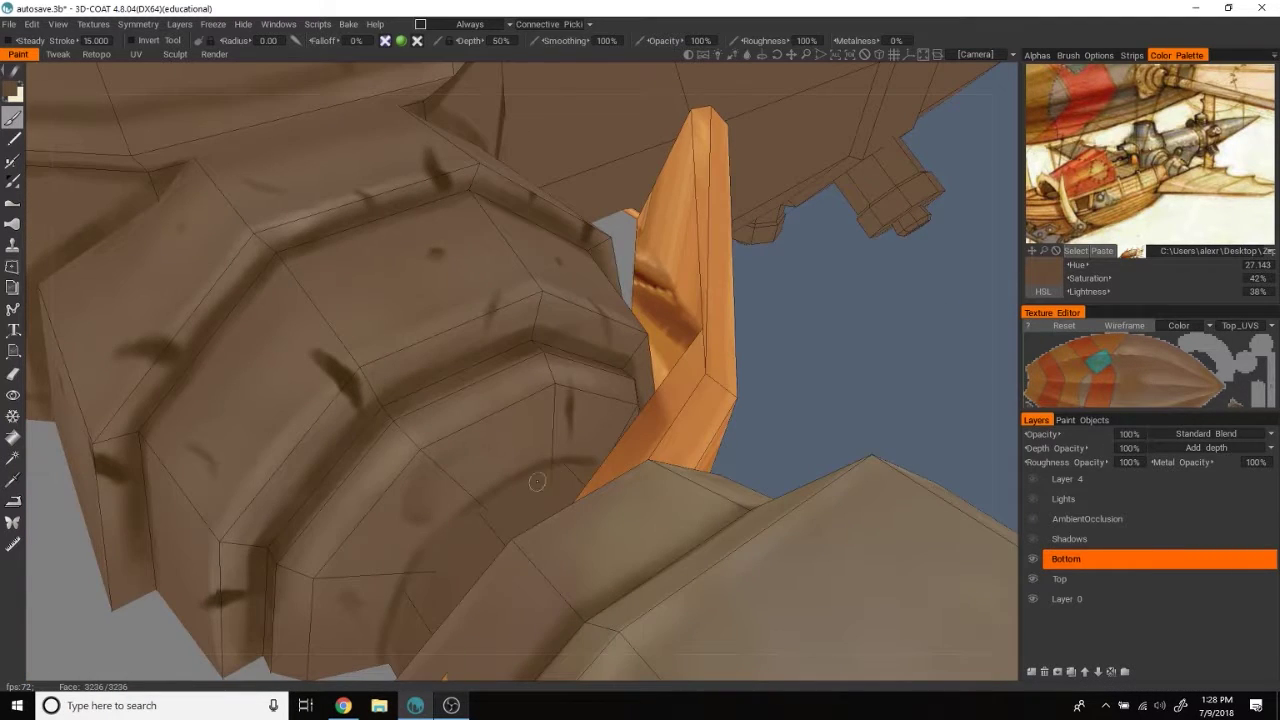
{"action": "left_click_drag", "start_coordinate": [803, 355], "coordinate": [921, 312]}
Step: Pick dark brown (hue 32.093, saturation 62%, lightness 27%) and show the wireframe
{"action": "scroll", "coordinate": [900, 313], "scroll_direction": "down", "scroll_amount": 5}
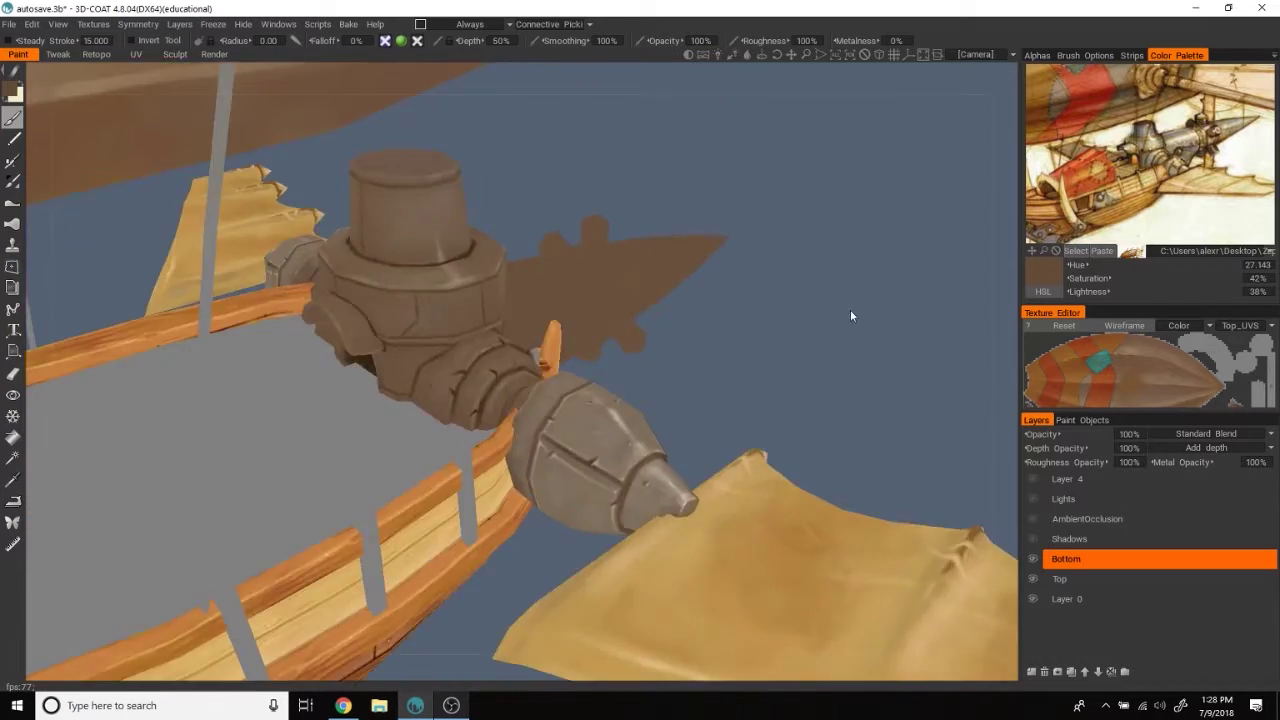
{"action": "scroll", "coordinate": [860, 290], "scroll_direction": "up", "scroll_amount": 5}
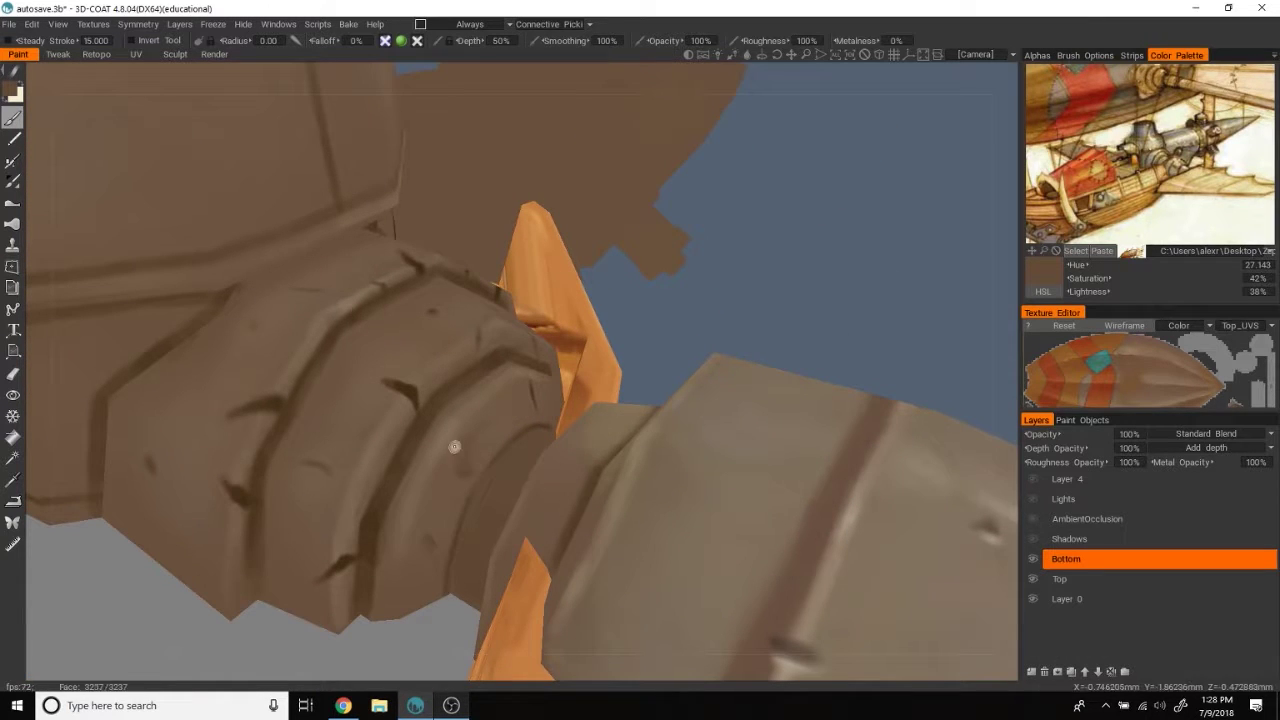
{"action": "key", "text": "v"}
{"action": "key", "text": "w"}
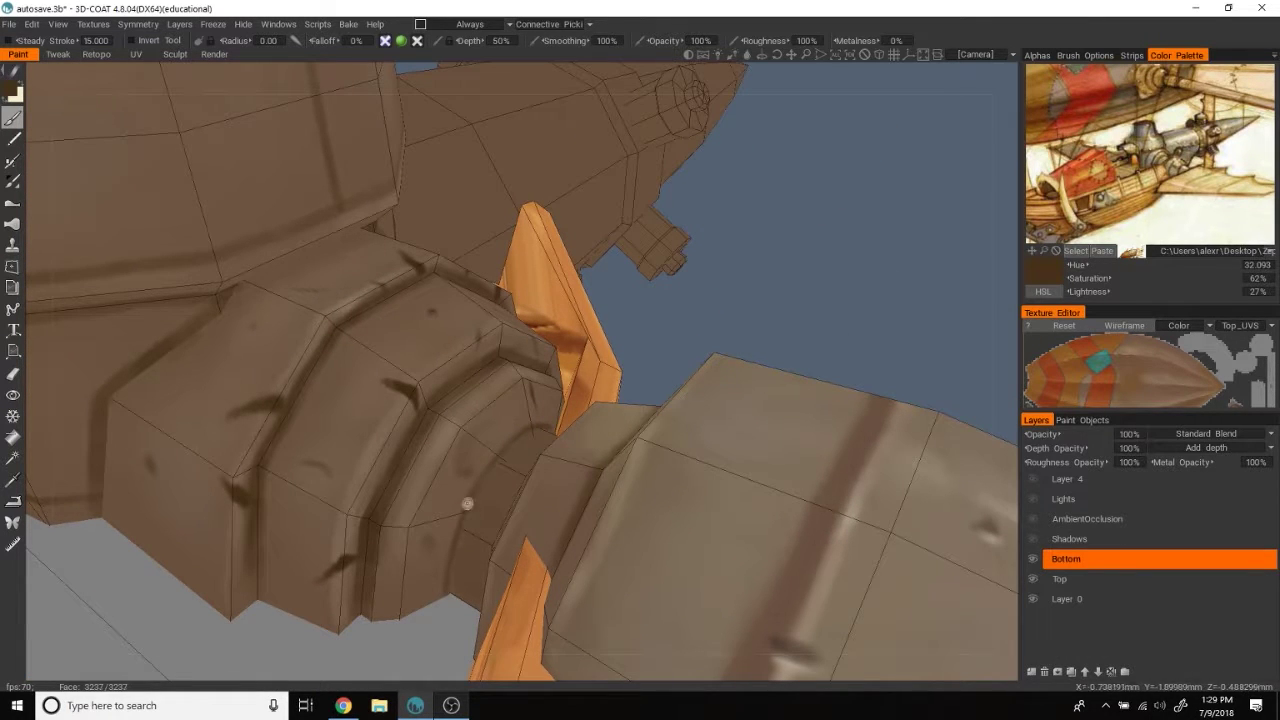
{"action": "left_click_drag", "start_coordinate": [502, 455], "coordinate": [508, 463]}
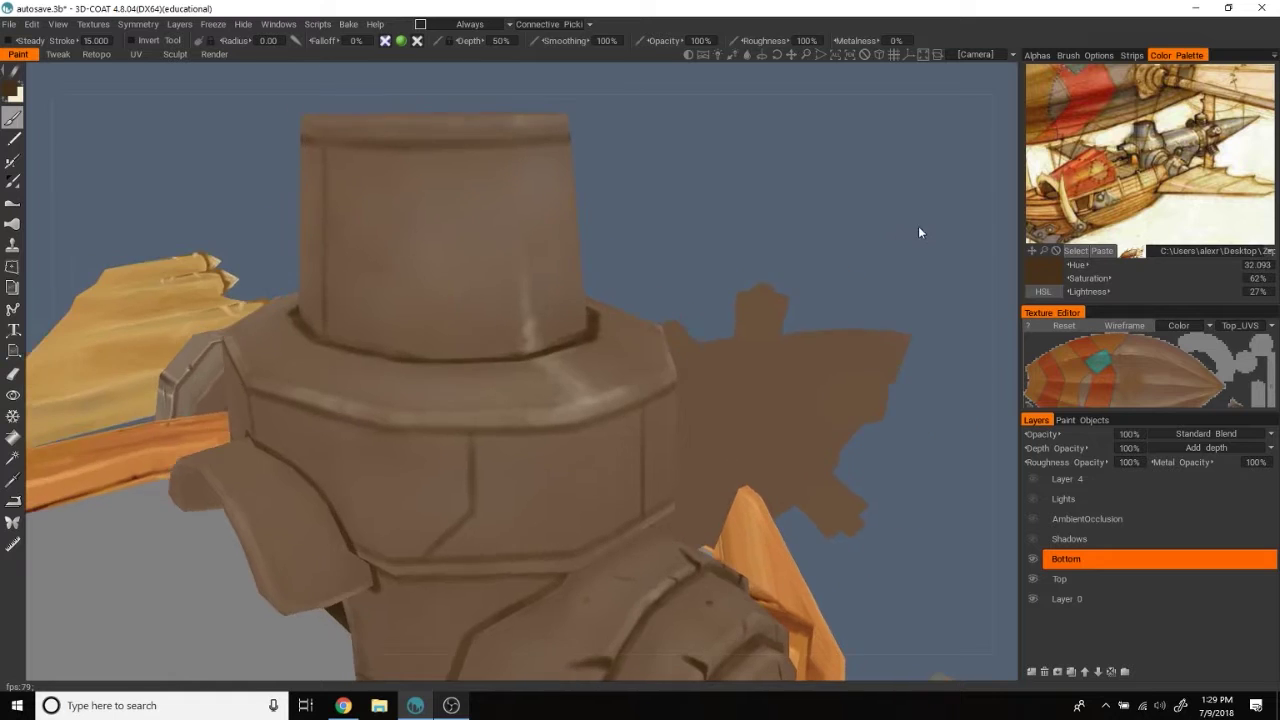
Step: Sample pale cream (hue 46.5, saturation 16%, lightness 95%) from the reference image
{"action": "left_click", "coordinate": [1153, 140]}
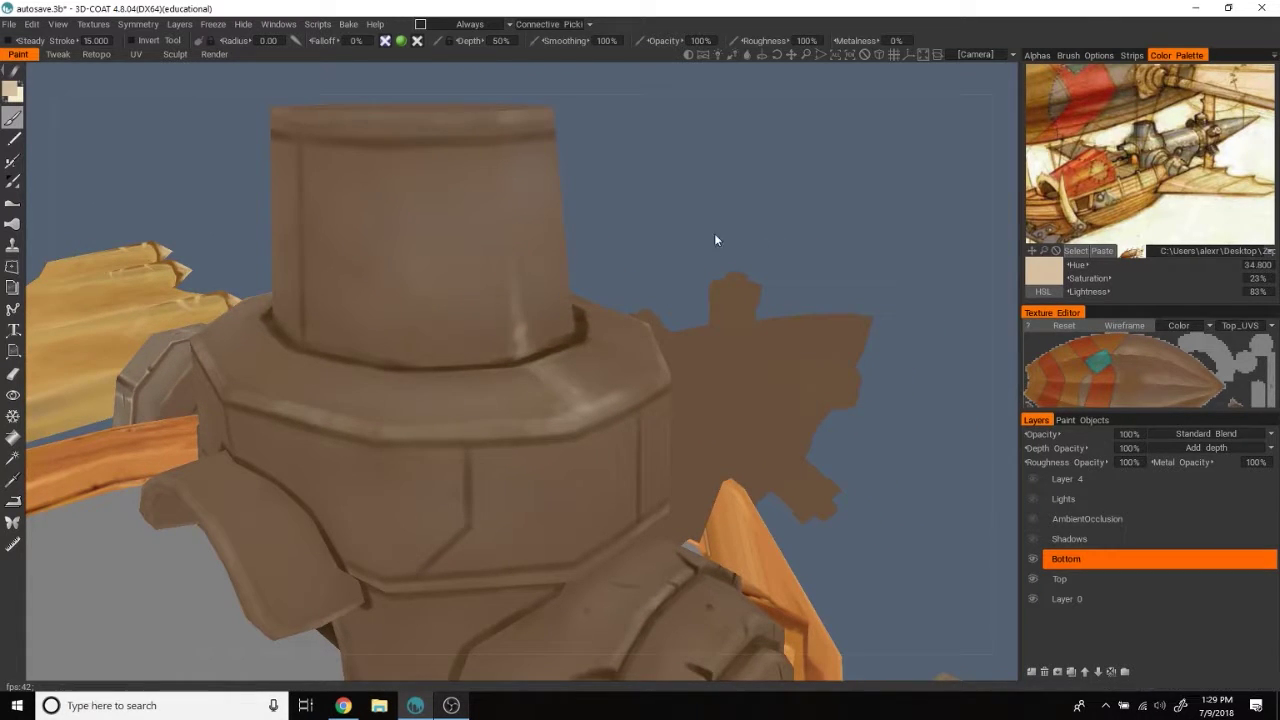
{"action": "left_click_drag", "start_coordinate": [714, 233], "coordinate": [715, 182]}
{"action": "left_click", "coordinate": [1160, 142]}
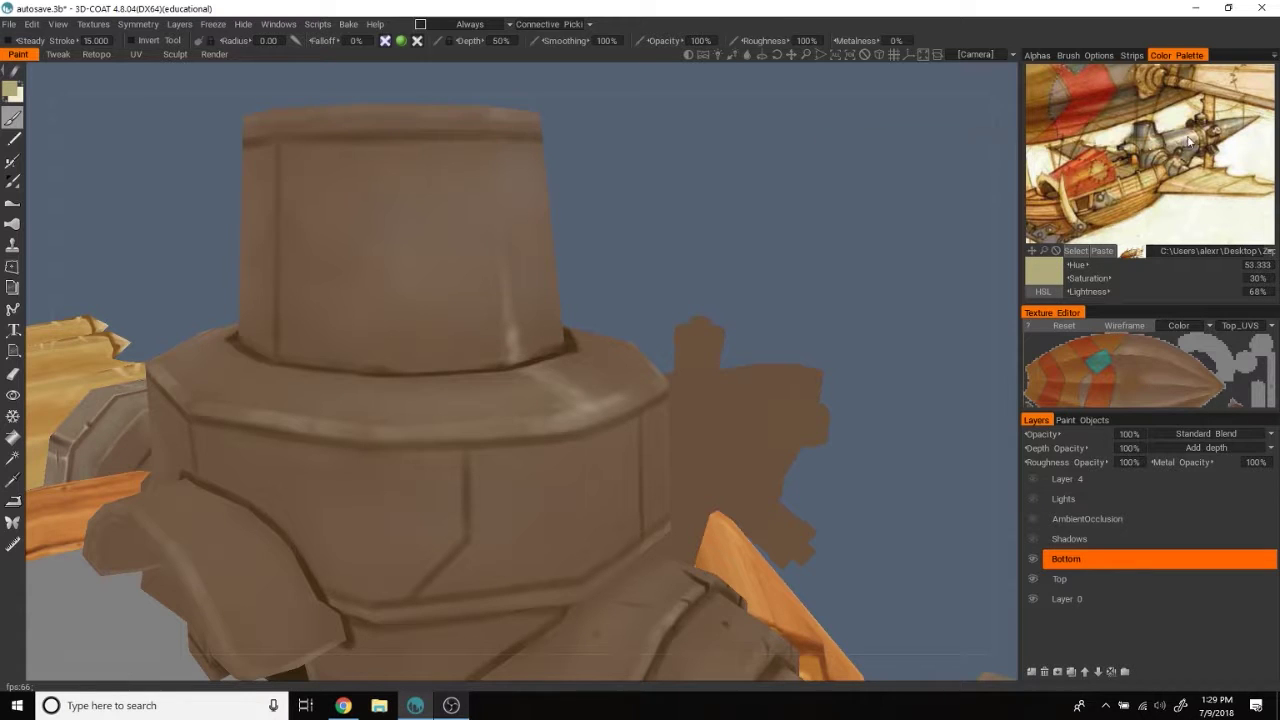
{"action": "left_click", "coordinate": [1188, 141]}
{"action": "mouse_move", "coordinate": [826, 210]}
{"action": "left_mouse_down"}
{"action": "mouse_move", "coordinate": [831, 180]}
{"action": "mouse_move", "coordinate": [454, 227]}
{"action": "mouse_move", "coordinate": [530, 236]}
{"action": "left_mouse_up"}
{"action": "mouse_move", "coordinate": [657, 213]}
{"action": "left_mouse_down"}
{"action": "mouse_move", "coordinate": [788, 266]}
{"action": "mouse_move", "coordinate": [490, 314]}
{"action": "left_mouse_up"}
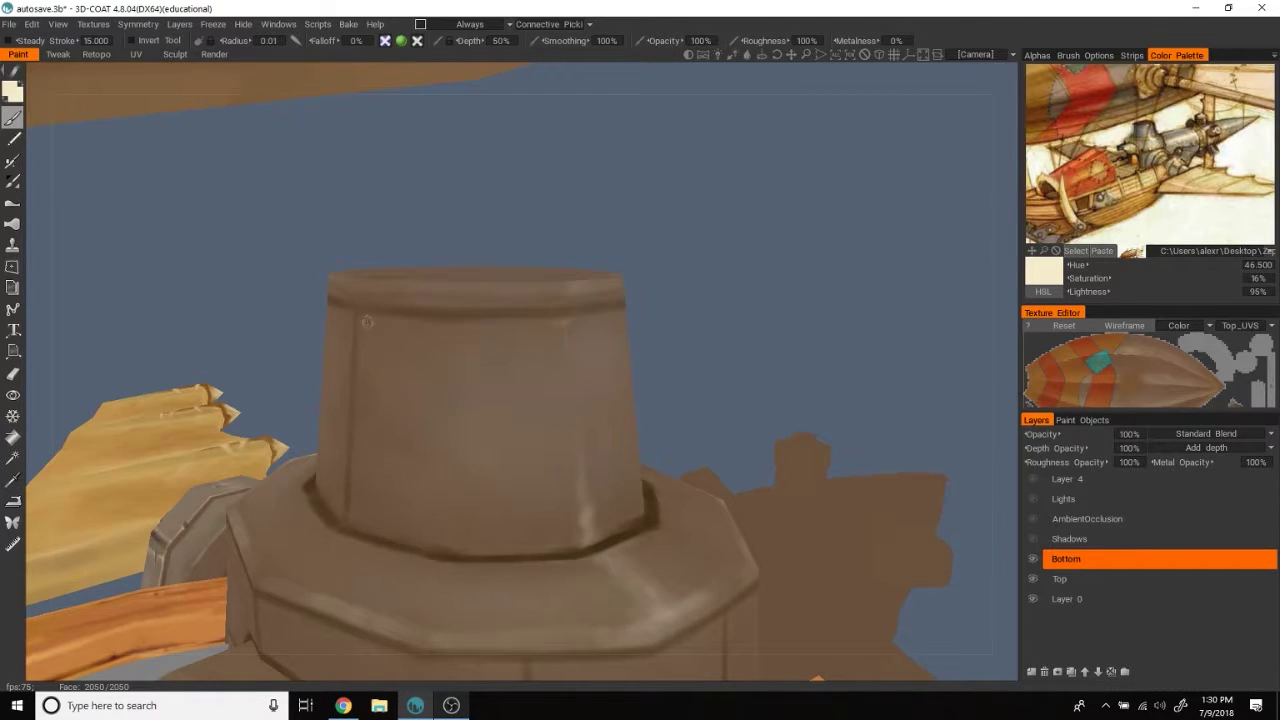
Step: Paint cream highlights down the top tier and along the dark bottom groove
{"action": "mouse_move", "coordinate": [411, 327]}
{"action": "left_mouse_down"}
{"action": "mouse_move", "coordinate": [811, 251]}
{"action": "mouse_move", "coordinate": [363, 334]}
{"action": "mouse_move", "coordinate": [351, 545]}
{"action": "left_mouse_up"}
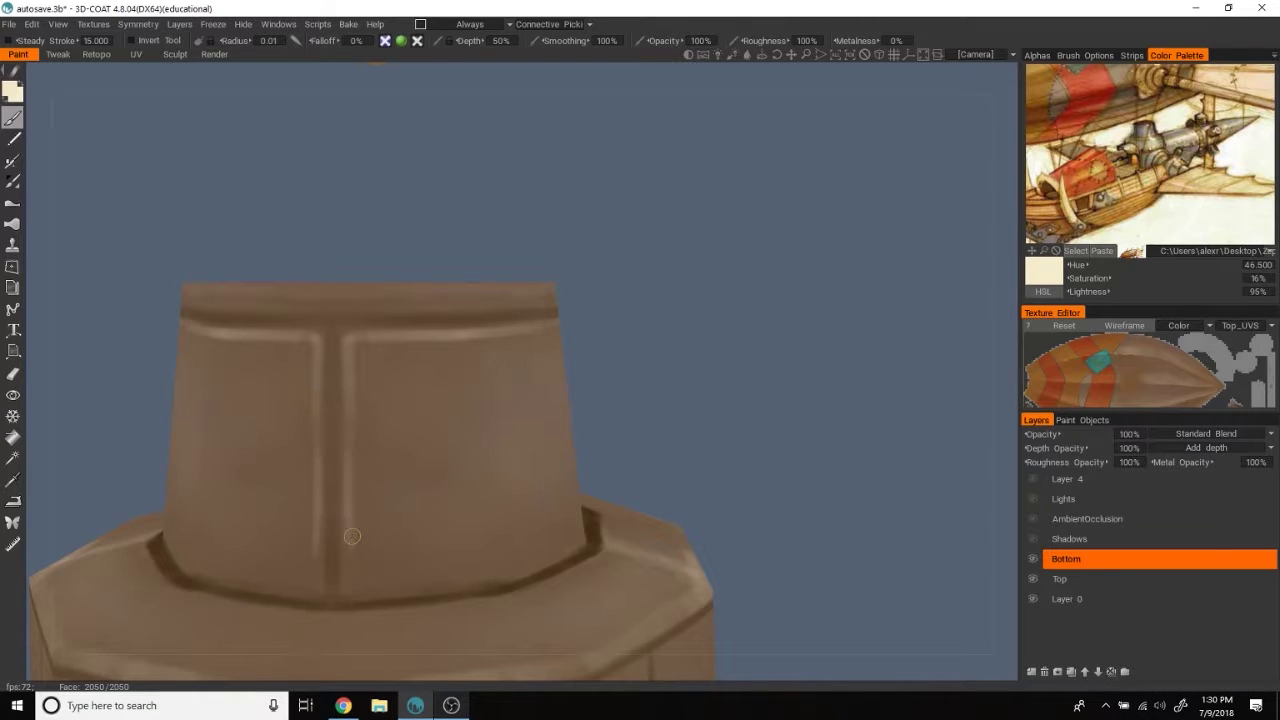
{"action": "mouse_move", "coordinate": [358, 590]}
{"action": "left_mouse_down"}
{"action": "mouse_move", "coordinate": [806, 328]}
{"action": "mouse_move", "coordinate": [291, 528]}
{"action": "mouse_move", "coordinate": [461, 509]}
{"action": "mouse_move", "coordinate": [797, 411]}
{"action": "left_mouse_up"}
{"action": "mouse_move", "coordinate": [502, 489]}
{"action": "left_mouse_down"}
{"action": "mouse_move", "coordinate": [877, 306]}
{"action": "mouse_move", "coordinate": [856, 270]}
{"action": "mouse_move", "coordinate": [862, 235]}
{"action": "mouse_move", "coordinate": [460, 273]}
{"action": "left_mouse_up"}
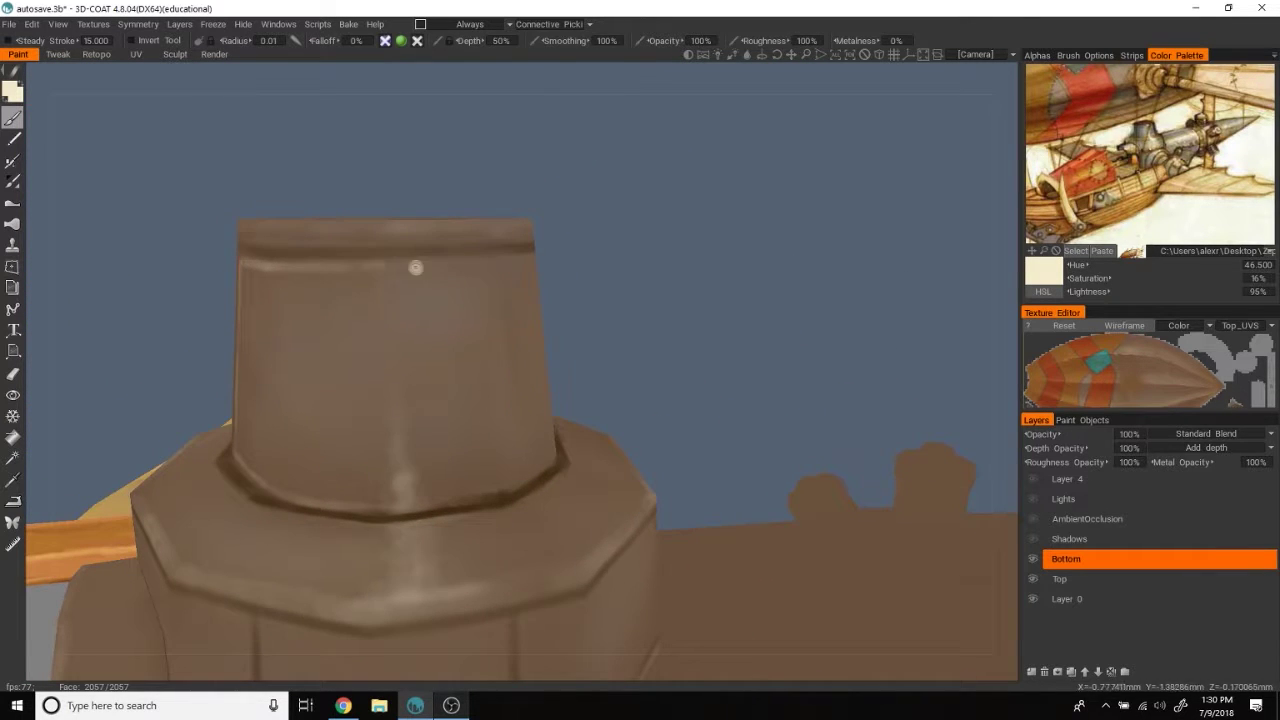
{"action": "mouse_move", "coordinate": [760, 248]}
{"action": "left_mouse_down"}
{"action": "mouse_move", "coordinate": [757, 209]}
{"action": "mouse_move", "coordinate": [890, 308]}
{"action": "mouse_move", "coordinate": [860, 306]}
{"action": "left_mouse_up"}
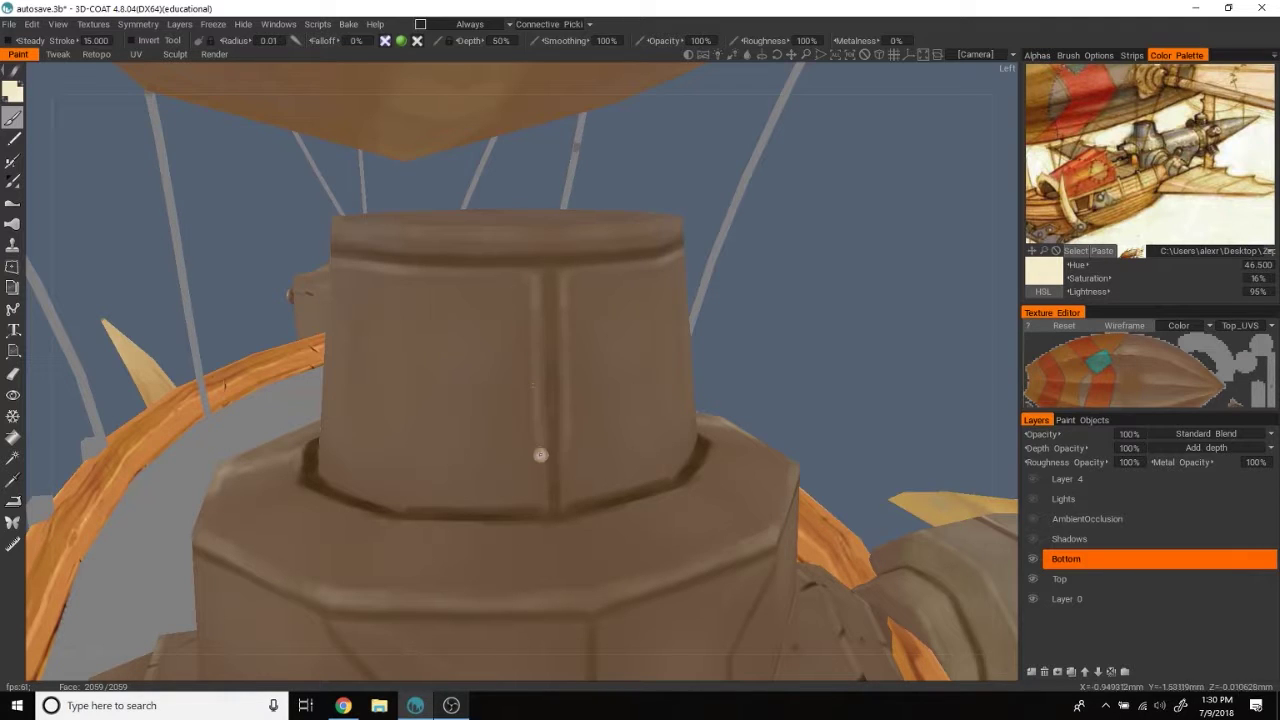
{"action": "mouse_move", "coordinate": [858, 313]}
{"action": "left_mouse_down"}
{"action": "mouse_move", "coordinate": [926, 211]}
{"action": "mouse_move", "coordinate": [266, 523]}
{"action": "left_mouse_up"}
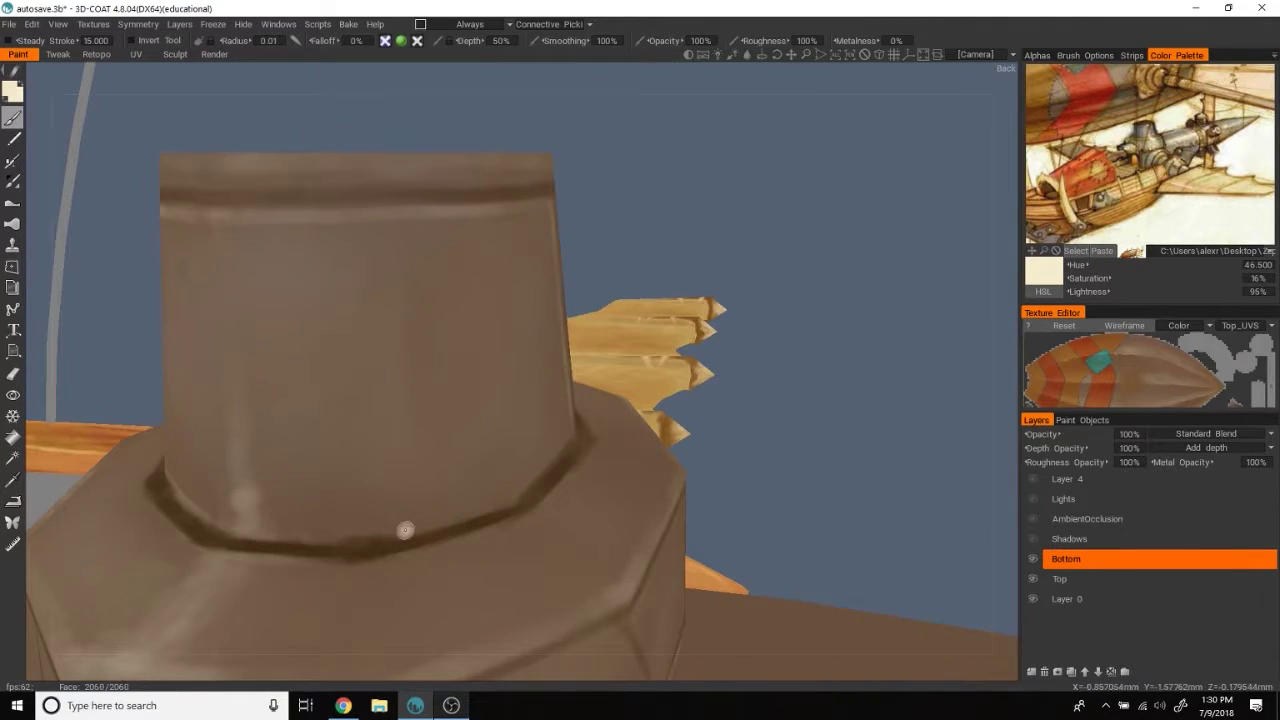
{"action": "mouse_move", "coordinate": [847, 461]}
{"action": "left_mouse_down"}
{"action": "mouse_move", "coordinate": [780, 440]}
{"action": "mouse_move", "coordinate": [620, 466]}
{"action": "left_mouse_up"}
{"action": "mouse_move", "coordinate": [923, 297]}
{"action": "left_mouse_down"}
{"action": "mouse_move", "coordinate": [900, 271]}
{"action": "mouse_move", "coordinate": [866, 294]}
{"action": "mouse_move", "coordinate": [866, 263]}
{"action": "mouse_move", "coordinate": [919, 277]}
{"action": "mouse_move", "coordinate": [486, 459]}
{"action": "left_mouse_up"}
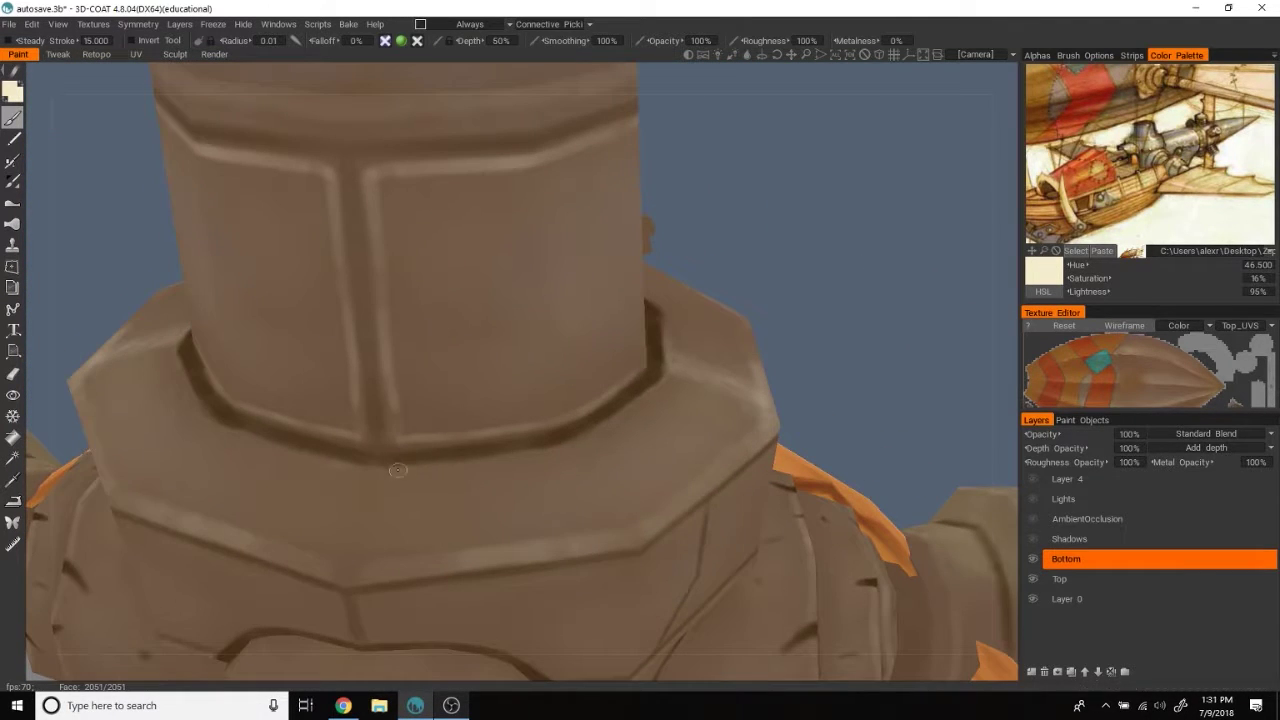
Step: Orbit around the tower to a close front view of the arch and middle tier
{"action": "mouse_move", "coordinate": [366, 472]}
{"action": "left_mouse_down"}
{"action": "mouse_move", "coordinate": [875, 322]}
{"action": "mouse_move", "coordinate": [947, 472]}
{"action": "mouse_move", "coordinate": [956, 384]}
{"action": "mouse_move", "coordinate": [421, 494]}
{"action": "left_mouse_up"}
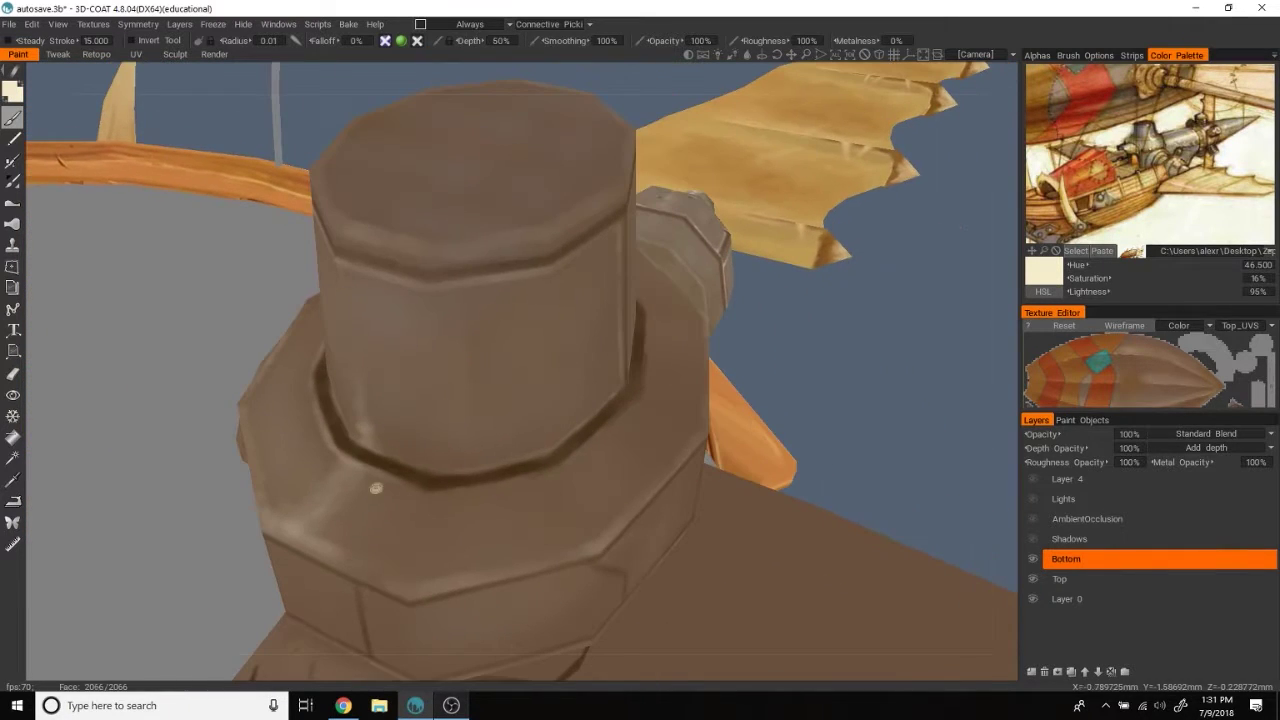
{"action": "left_click_drag", "start_coordinate": [677, 414], "coordinate": [518, 465]}
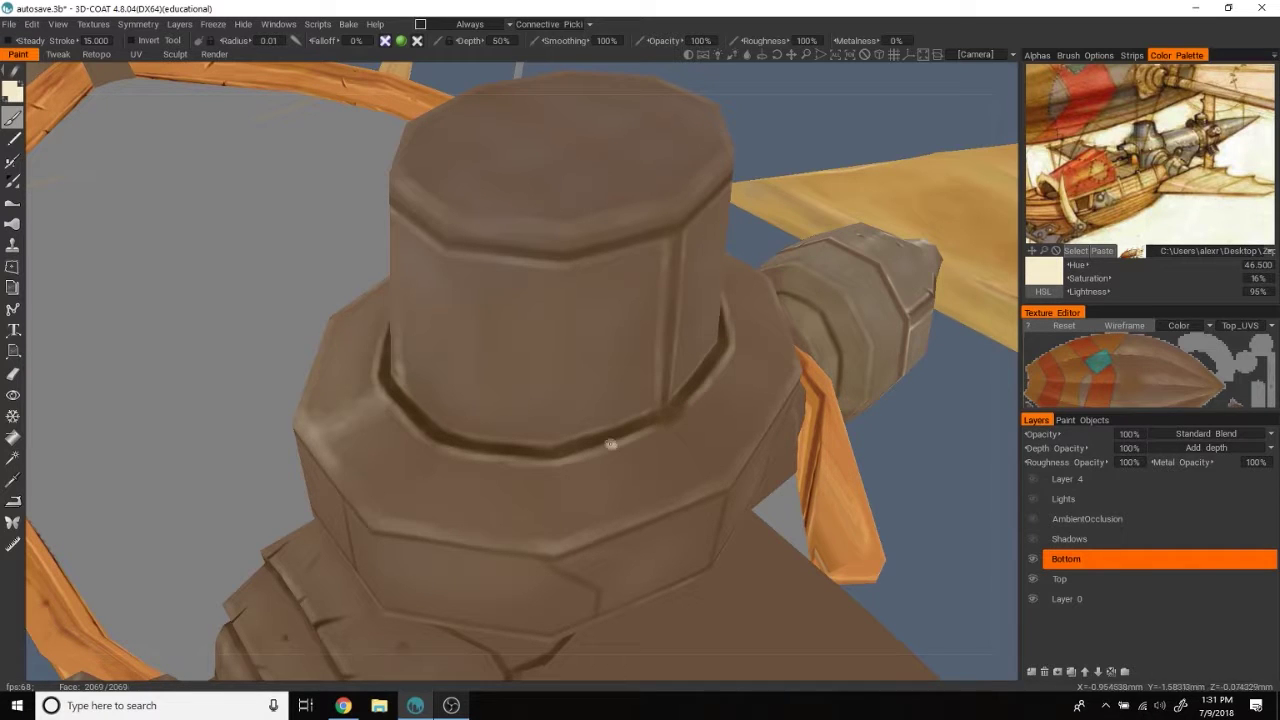
{"action": "mouse_move", "coordinate": [897, 435]}
{"action": "left_mouse_down"}
{"action": "mouse_move", "coordinate": [874, 363]}
{"action": "mouse_move", "coordinate": [957, 257]}
{"action": "mouse_move", "coordinate": [568, 419]}
{"action": "mouse_move", "coordinate": [536, 409]}
{"action": "left_mouse_up"}
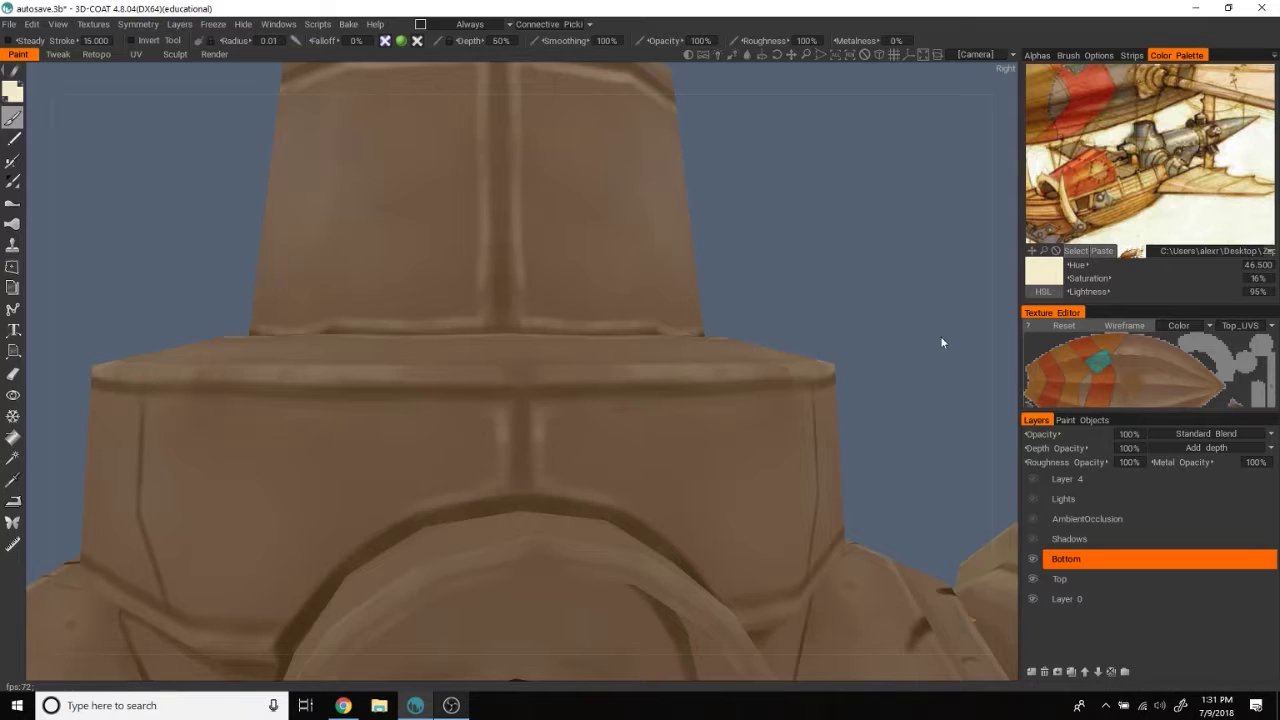
{"action": "left_click_drag", "start_coordinate": [922, 358], "coordinate": [597, 389]}
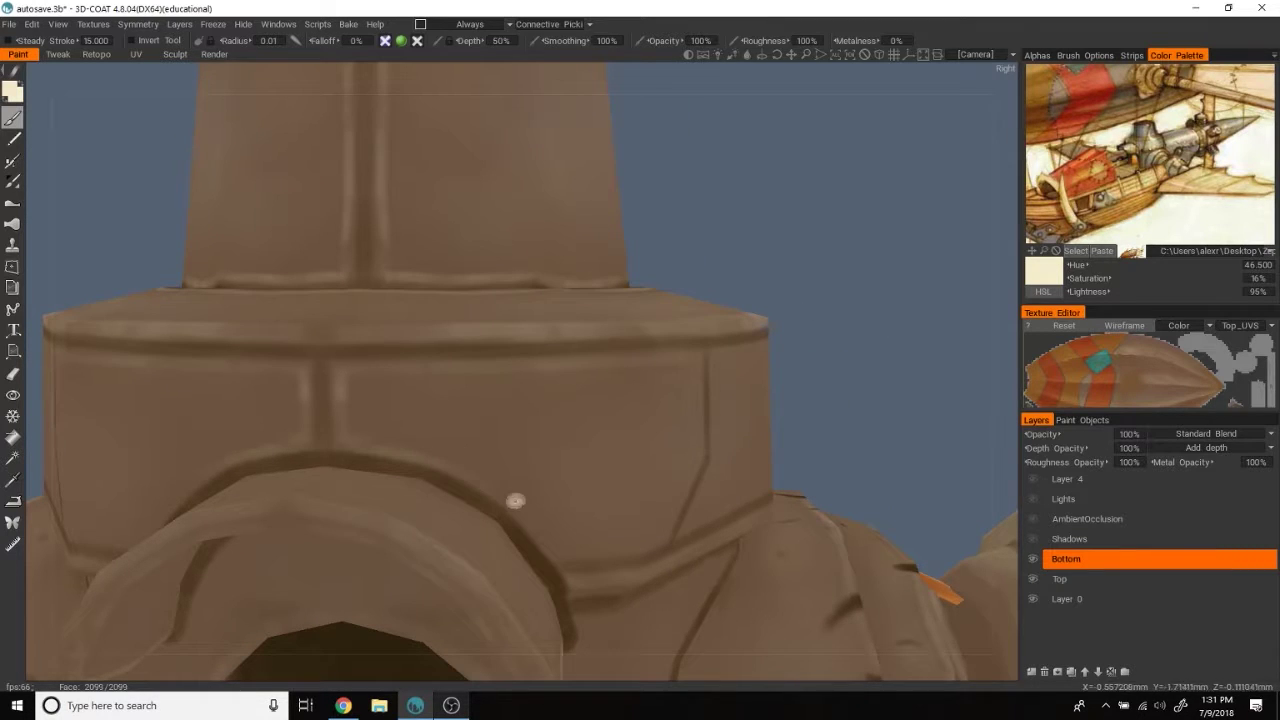
{"action": "left_click_drag", "start_coordinate": [666, 457], "coordinate": [486, 483]}
{"action": "mouse_move", "coordinate": [942, 369]}
{"action": "left_mouse_down"}
{"action": "mouse_move", "coordinate": [502, 510]}
{"action": "mouse_move", "coordinate": [683, 385]}
{"action": "left_mouse_up"}
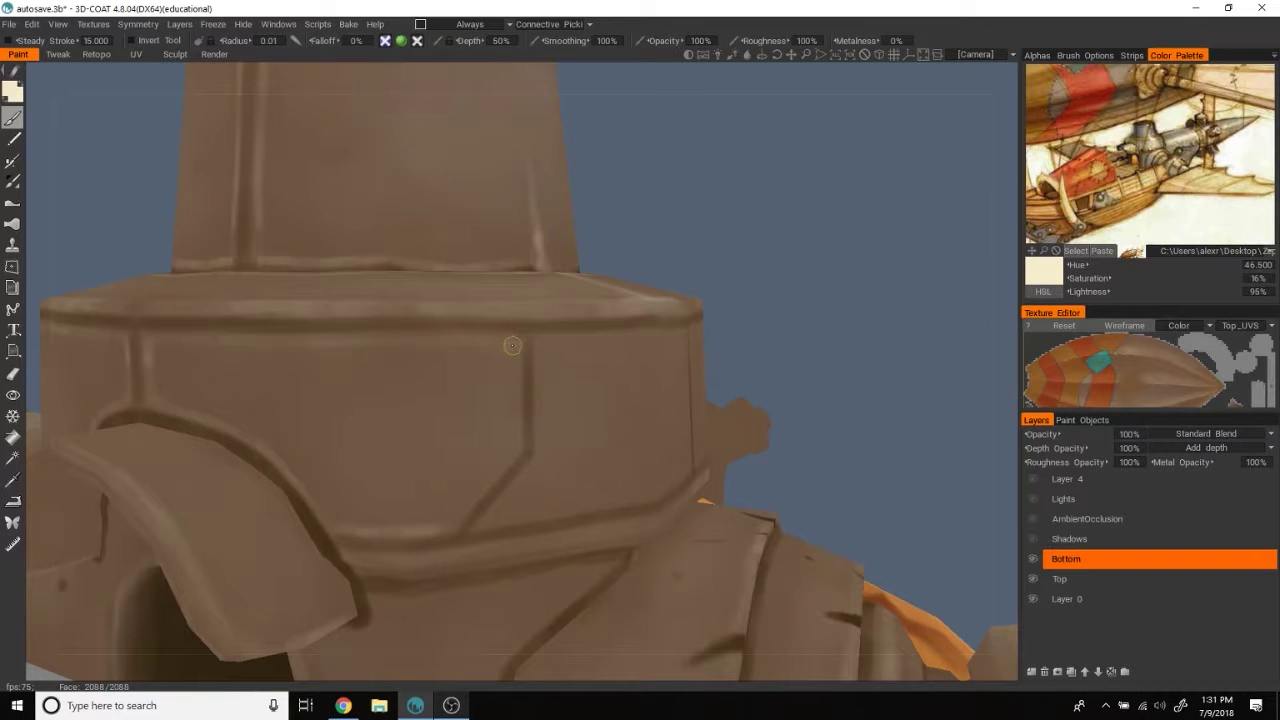
{"action": "scroll", "coordinate": [878, 300], "scroll_direction": "down", "scroll_amount": 5}
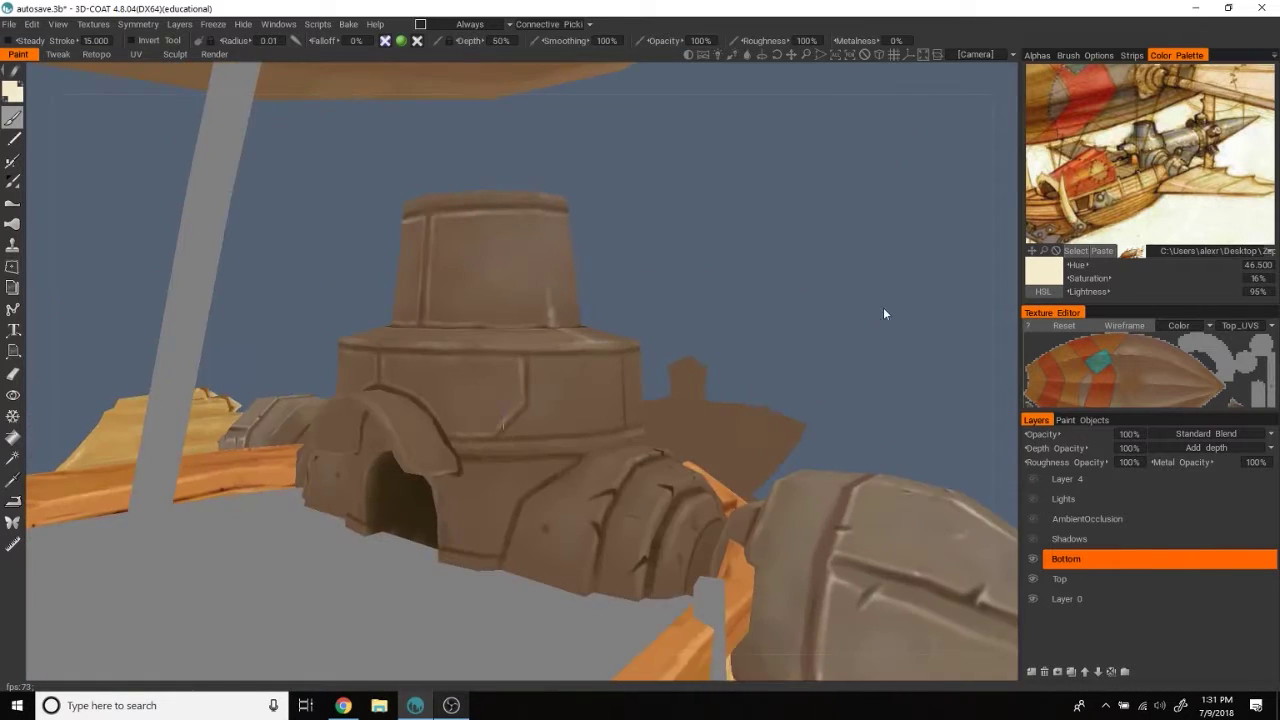
{"action": "scroll", "coordinate": [883, 307], "scroll_direction": "up", "scroll_amount": 5}
{"action": "left_click_drag", "start_coordinate": [863, 290], "coordinate": [457, 363]}
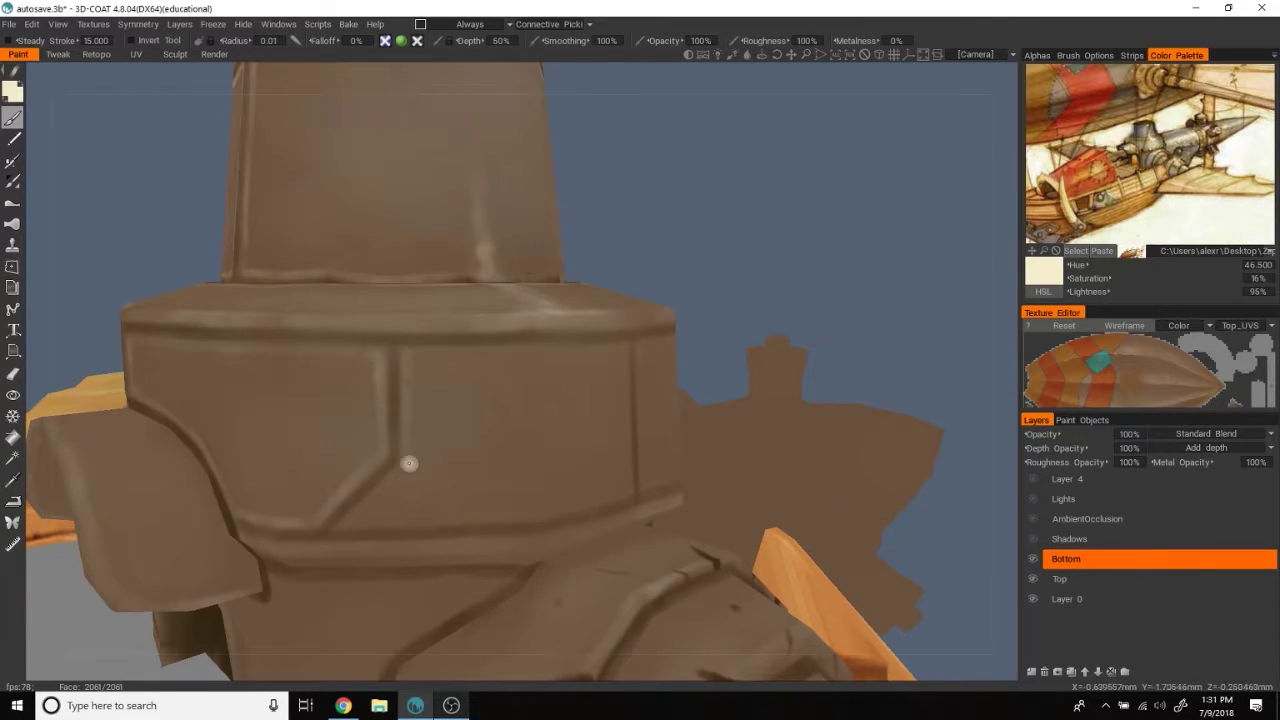
Step: Highlight the middle tier's horizontal edge and vertical panel seam in cream
{"action": "left_click_drag", "start_coordinate": [336, 528], "coordinate": [494, 517]}
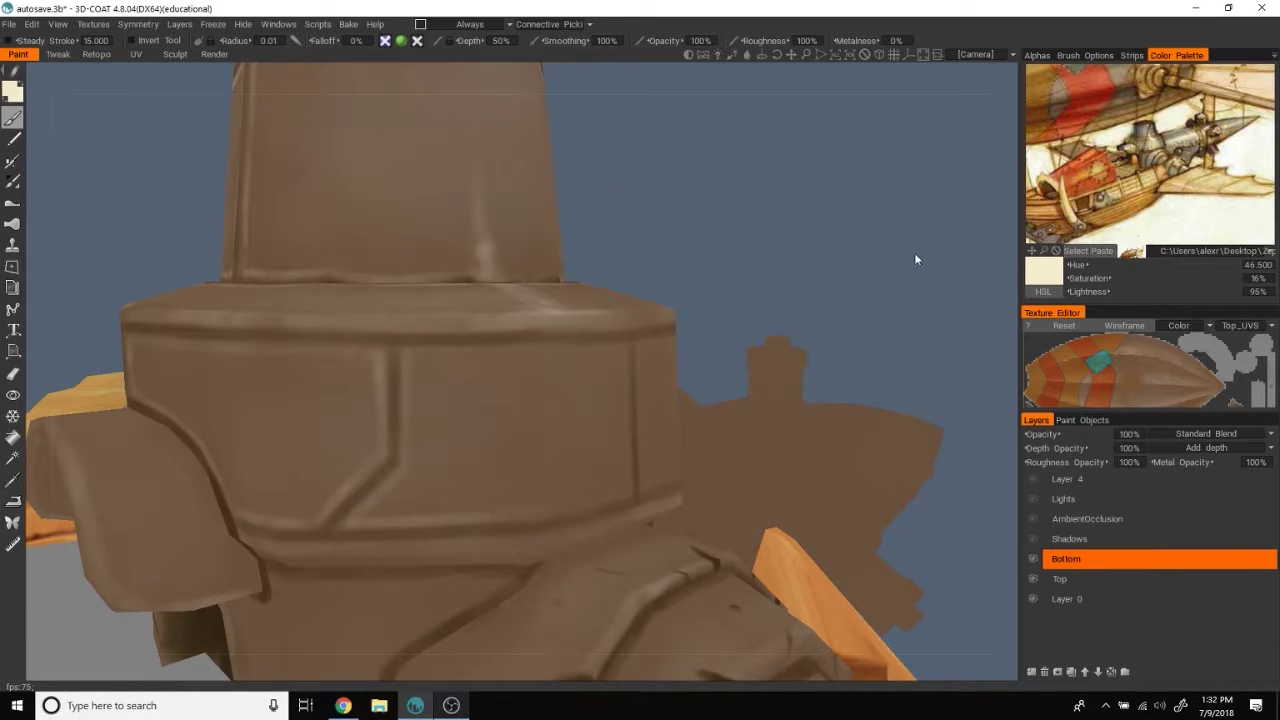
{"action": "left_click_drag", "start_coordinate": [914, 260], "coordinate": [357, 366]}
{"action": "mouse_move", "coordinate": [734, 286]}
{"action": "left_mouse_down"}
{"action": "mouse_move", "coordinate": [580, 350]}
{"action": "mouse_move", "coordinate": [563, 473]}
{"action": "left_mouse_up"}
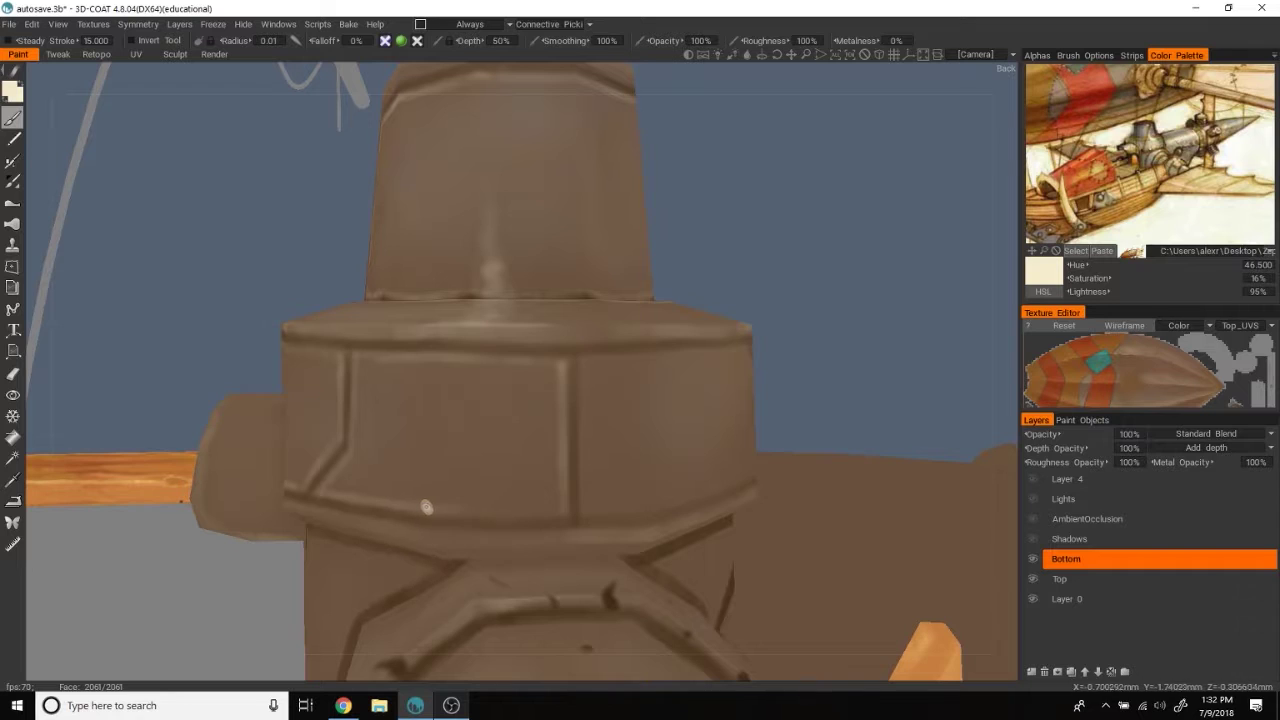
{"action": "left_click_drag", "start_coordinate": [565, 505], "coordinate": [529, 400]}
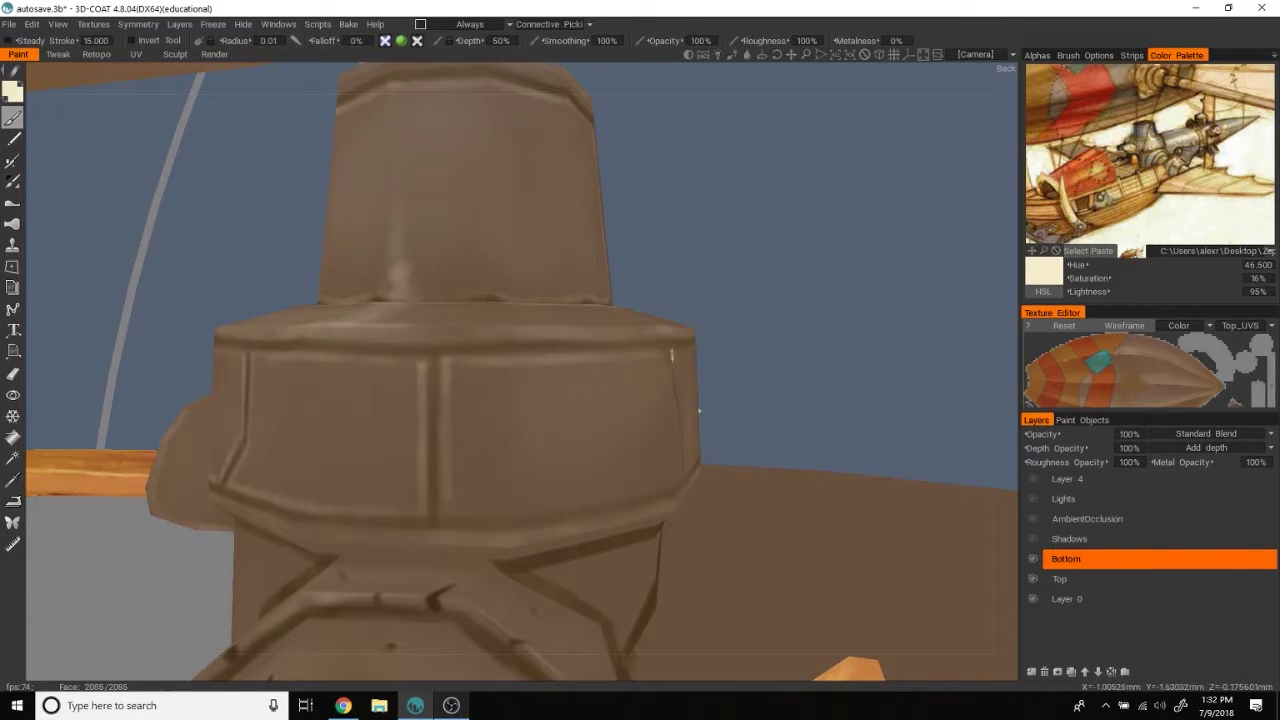
{"action": "left_click_drag", "start_coordinate": [720, 300], "coordinate": [840, 280]}
{"action": "mouse_move", "coordinate": [648, 354]}
{"action": "left_mouse_down"}
{"action": "mouse_move", "coordinate": [471, 470]}
{"action": "mouse_move", "coordinate": [825, 334]}
{"action": "left_mouse_up"}
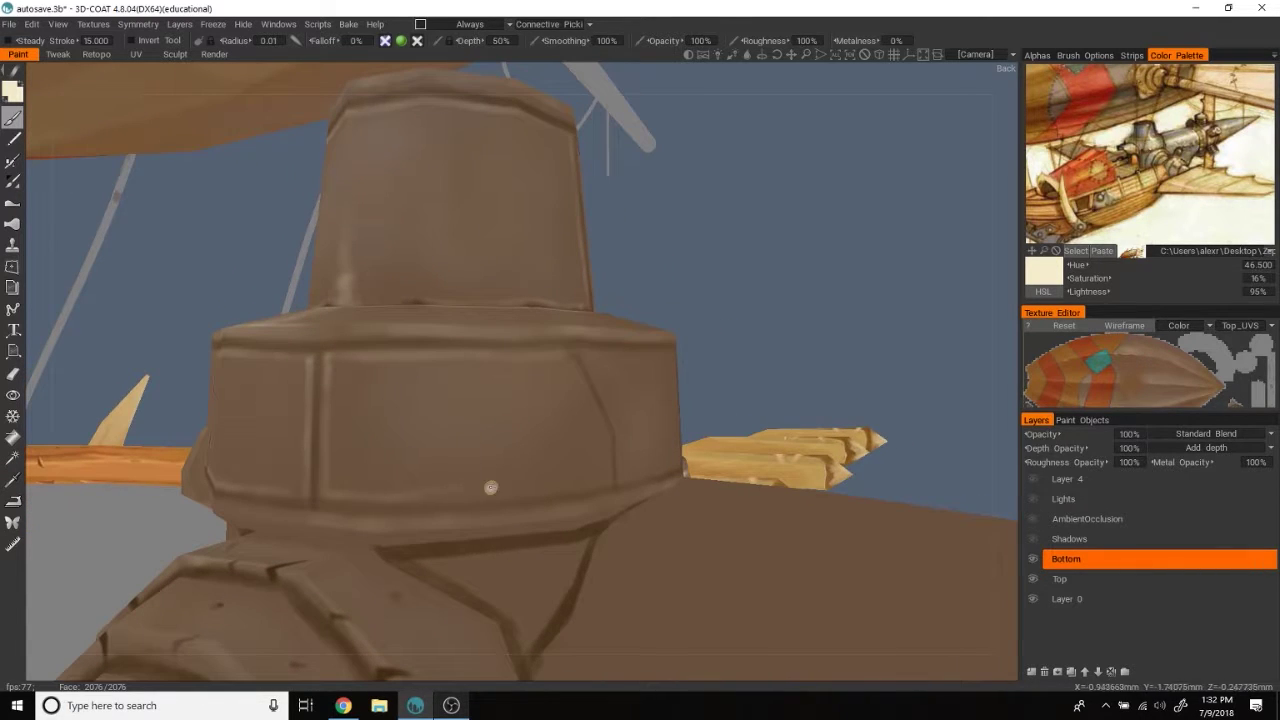
Step: Orbit around the middle tier to inspect the highlighted panel seams
{"action": "left_click_drag", "start_coordinate": [694, 448], "coordinate": [630, 378]}
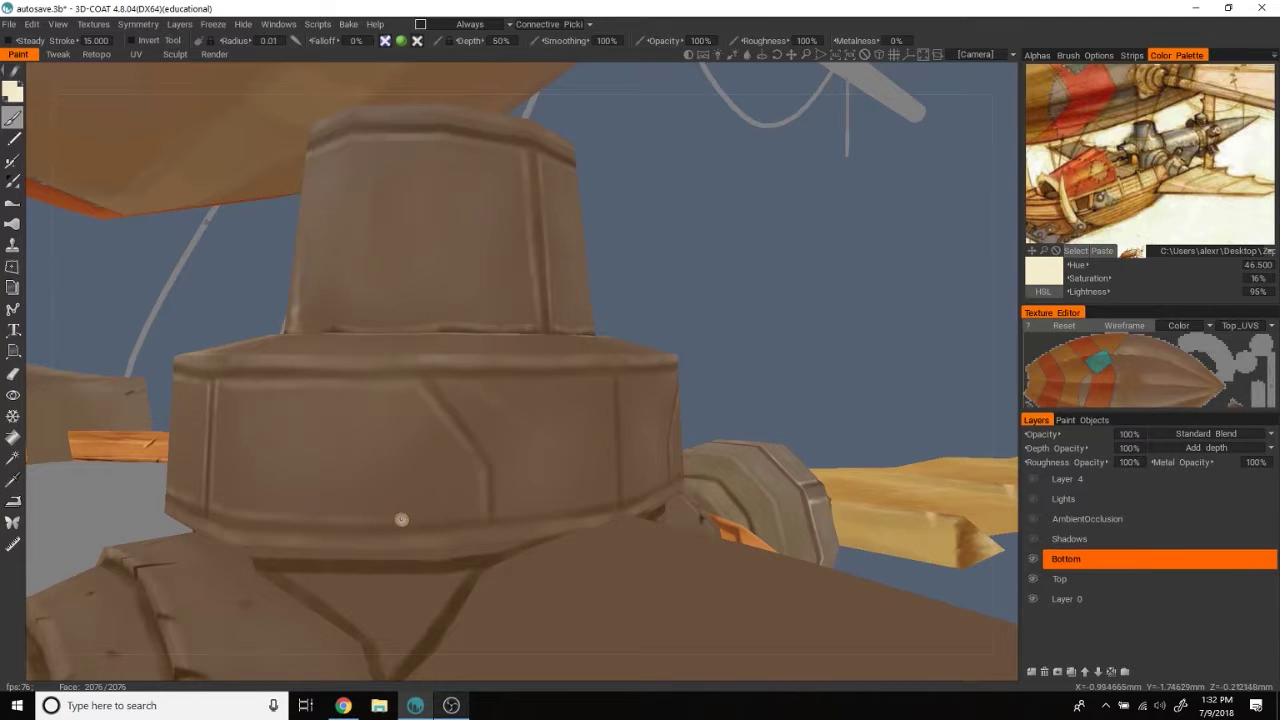
{"action": "left_click_drag", "start_coordinate": [853, 315], "coordinate": [389, 393]}
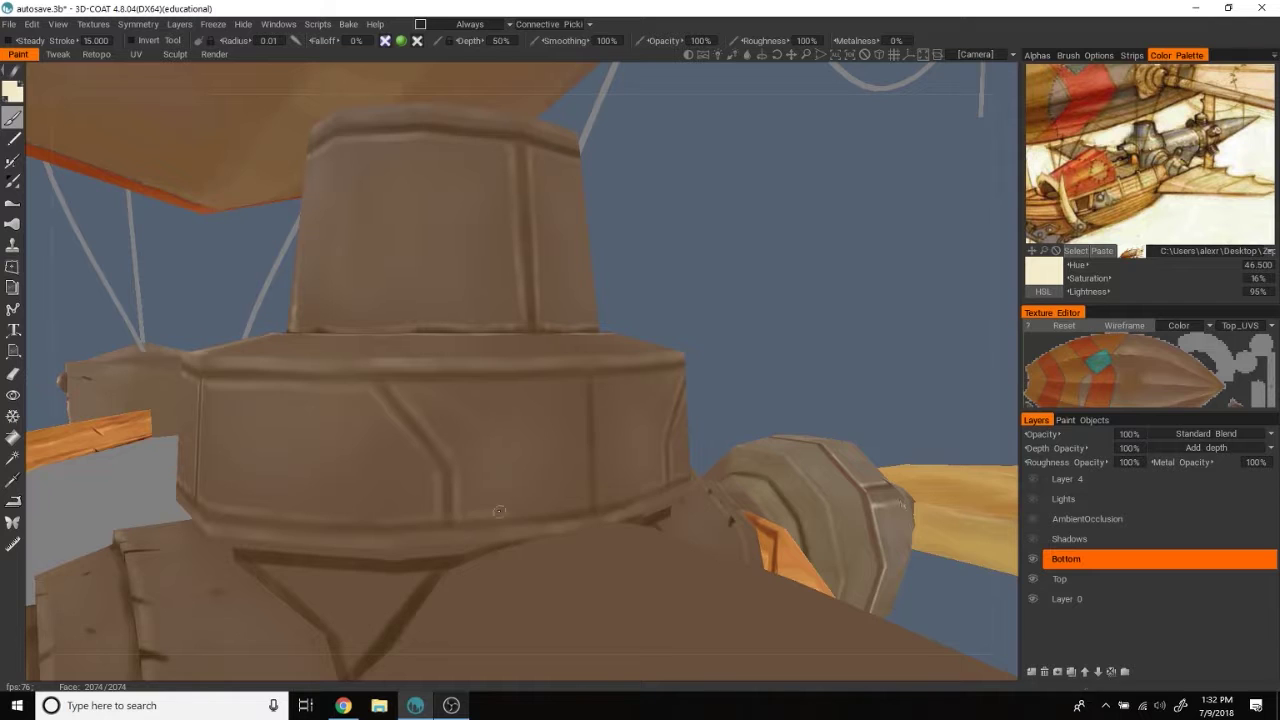
{"action": "left_click_drag", "start_coordinate": [642, 454], "coordinate": [405, 385]}
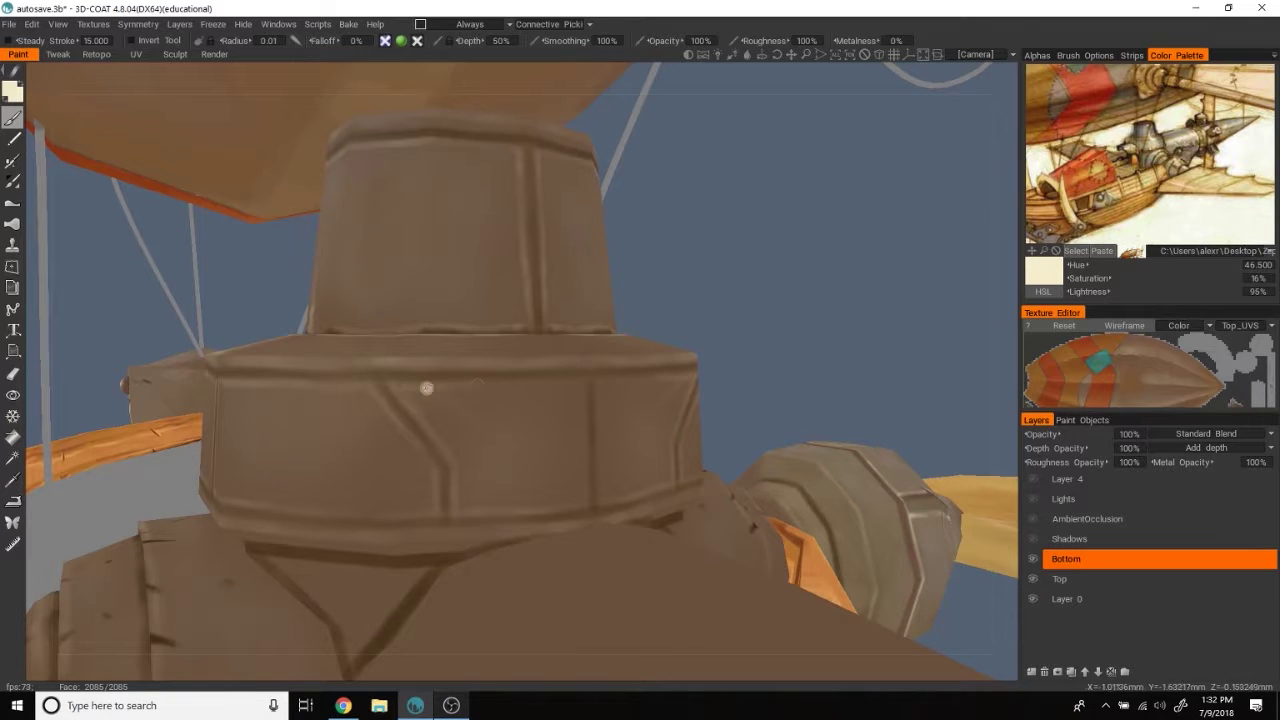
{"action": "left_click_drag", "start_coordinate": [810, 307], "coordinate": [880, 300]}
{"action": "scroll", "coordinate": [955, 297], "scroll_direction": "down", "scroll_amount": 5}
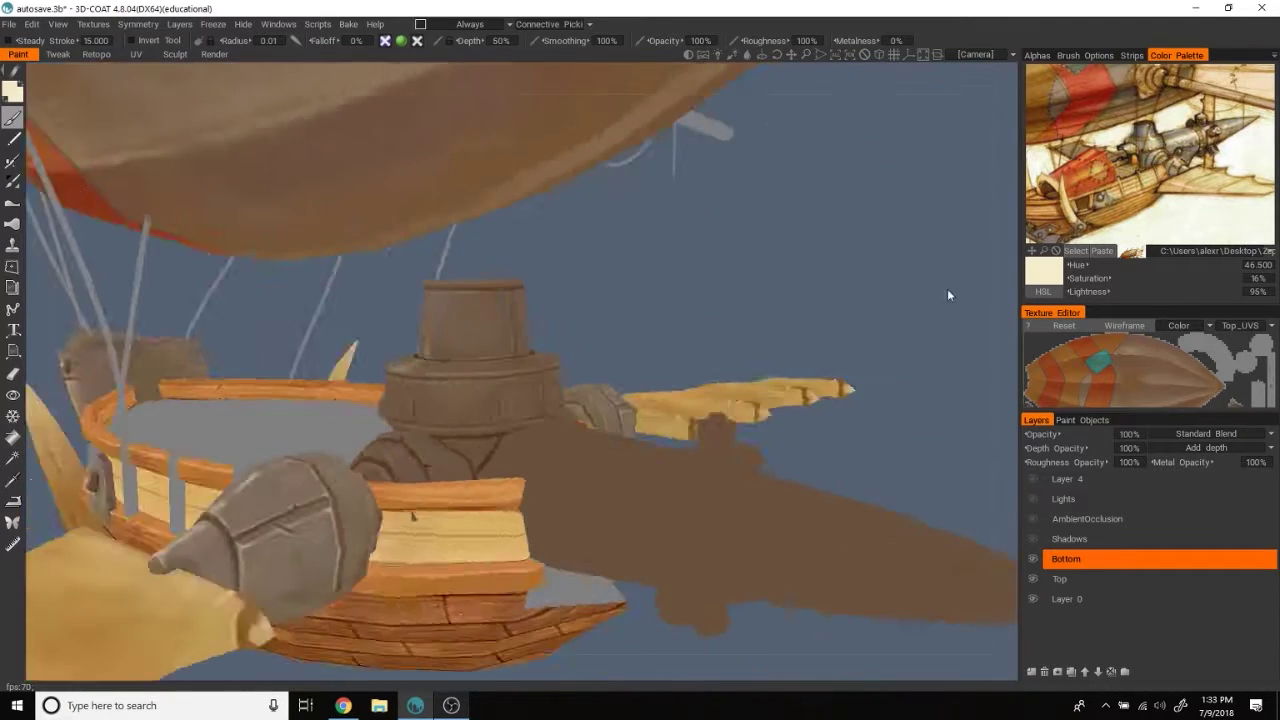
{"action": "scroll", "coordinate": [855, 297], "scroll_direction": "up", "scroll_amount": 3}
{"action": "scroll", "coordinate": [857, 297], "scroll_direction": "down", "scroll_amount": 5}
{"action": "scroll", "coordinate": [877, 331], "scroll_direction": "up", "scroll_amount": 2}
{"action": "scroll", "coordinate": [883, 320], "scroll_direction": "down", "scroll_amount": 2}
{"action": "scroll", "coordinate": [857, 309], "scroll_direction": "up", "scroll_amount": 3}
{"action": "scroll", "coordinate": [910, 350], "scroll_direction": "up", "scroll_amount": 3}
{"action": "scroll", "coordinate": [870, 260], "scroll_direction": "up", "scroll_amount": 2}
{"action": "scroll", "coordinate": [900, 220], "scroll_direction": "up", "scroll_amount": 2}
{"action": "scroll", "coordinate": [965, 238], "scroll_direction": "up", "scroll_amount": 2}
{"action": "scroll", "coordinate": [985, 240], "scroll_direction": "down", "scroll_amount": 1}
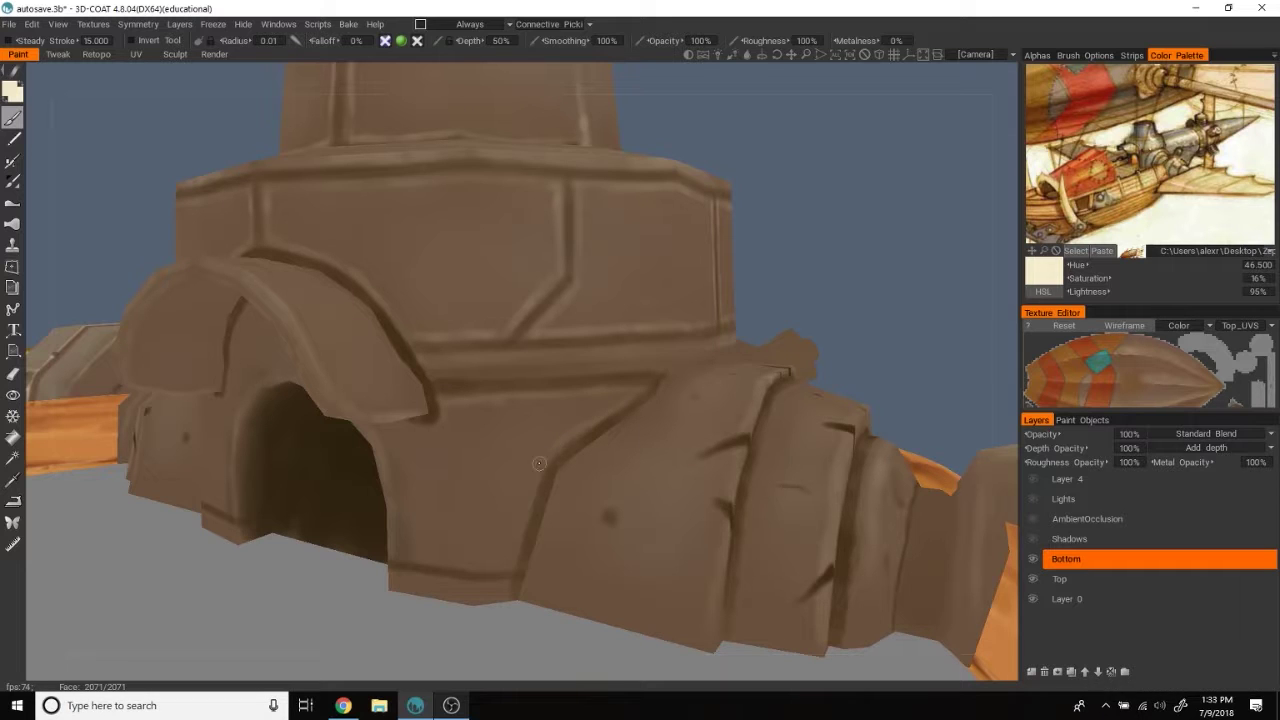
{"action": "right_click_drag", "start_coordinate": [877, 311], "coordinate": [418, 588]}
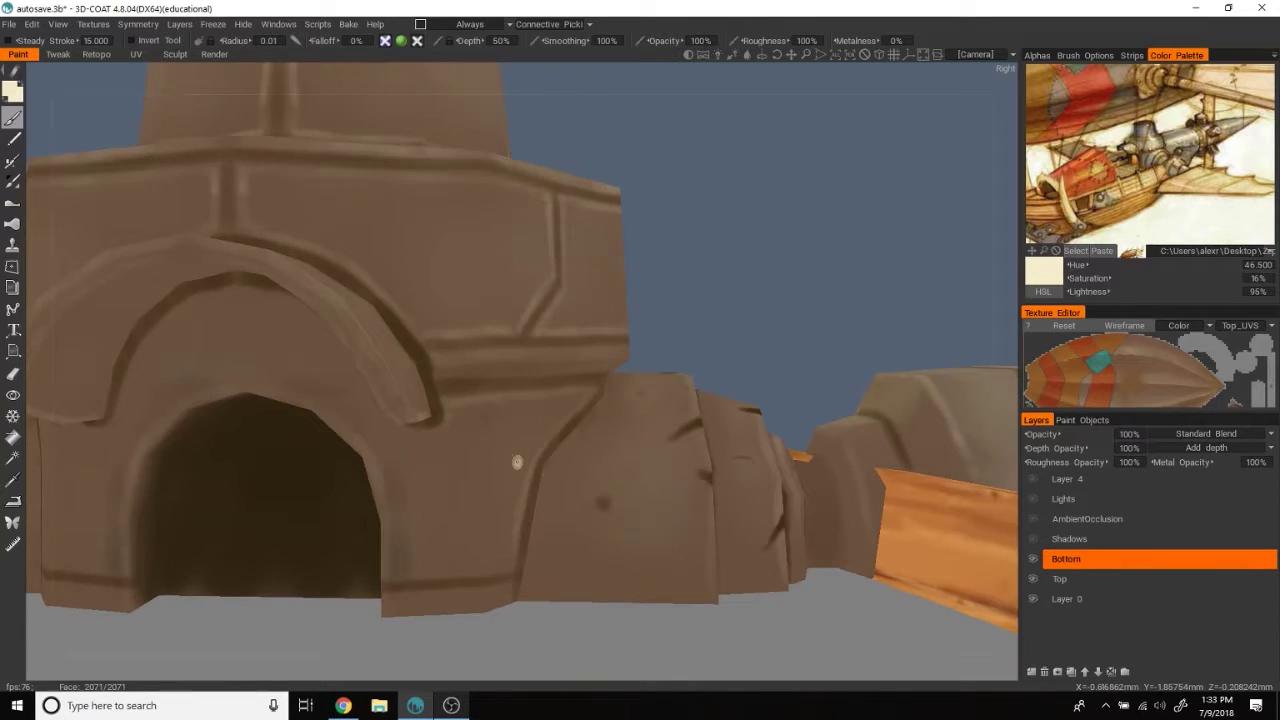
{"action": "mouse_move", "coordinate": [774, 315]}
{"action": "right_mouse_down"}
{"action": "mouse_move", "coordinate": [813, 245]}
{"action": "mouse_move", "coordinate": [397, 487]}
{"action": "right_mouse_up"}
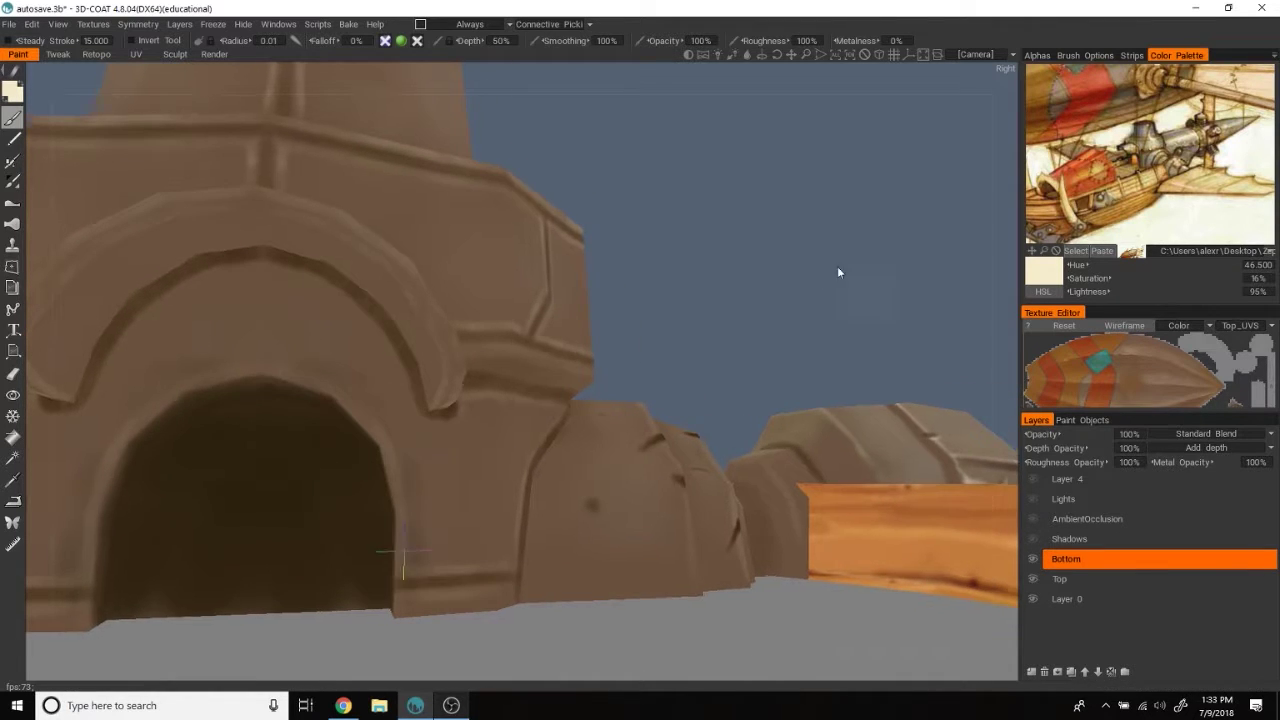
{"action": "right_click_drag", "start_coordinate": [837, 271], "coordinate": [466, 426]}
{"action": "scroll", "coordinate": [286, 306], "scroll_direction": "down", "scroll_amount": 3}
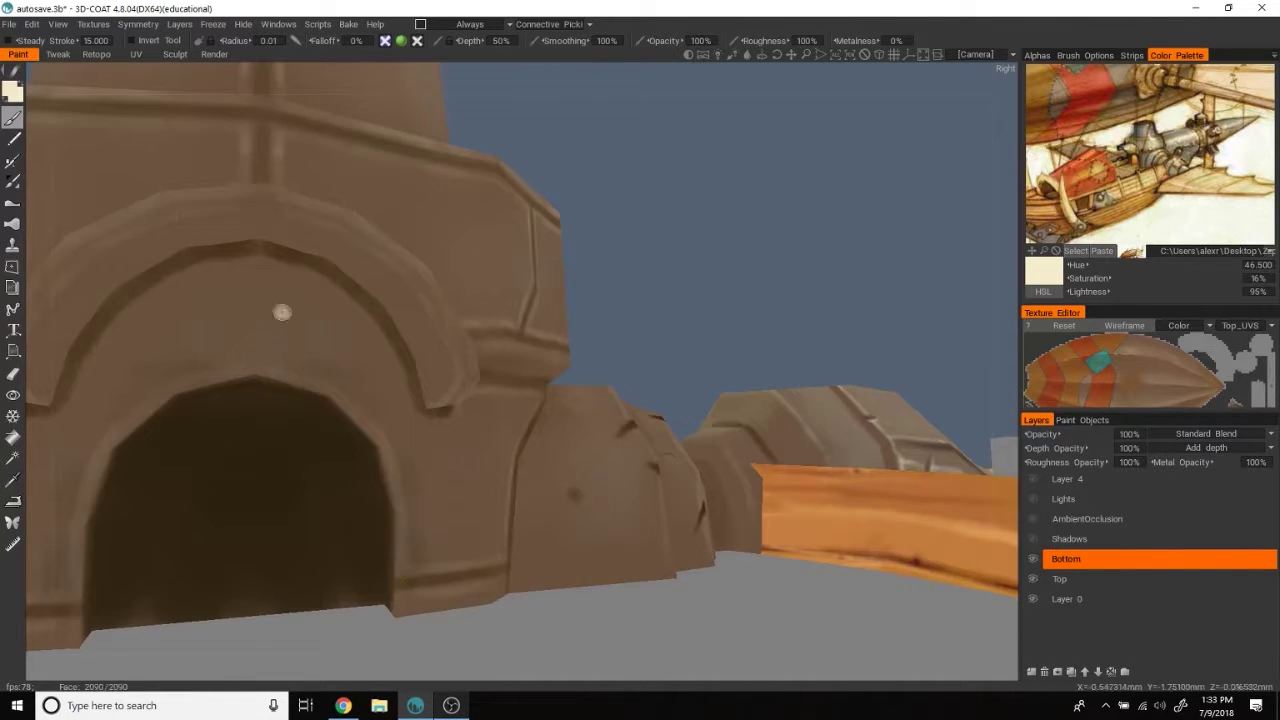
{"action": "scroll", "coordinate": [429, 357], "scroll_direction": "up", "scroll_amount": 3}
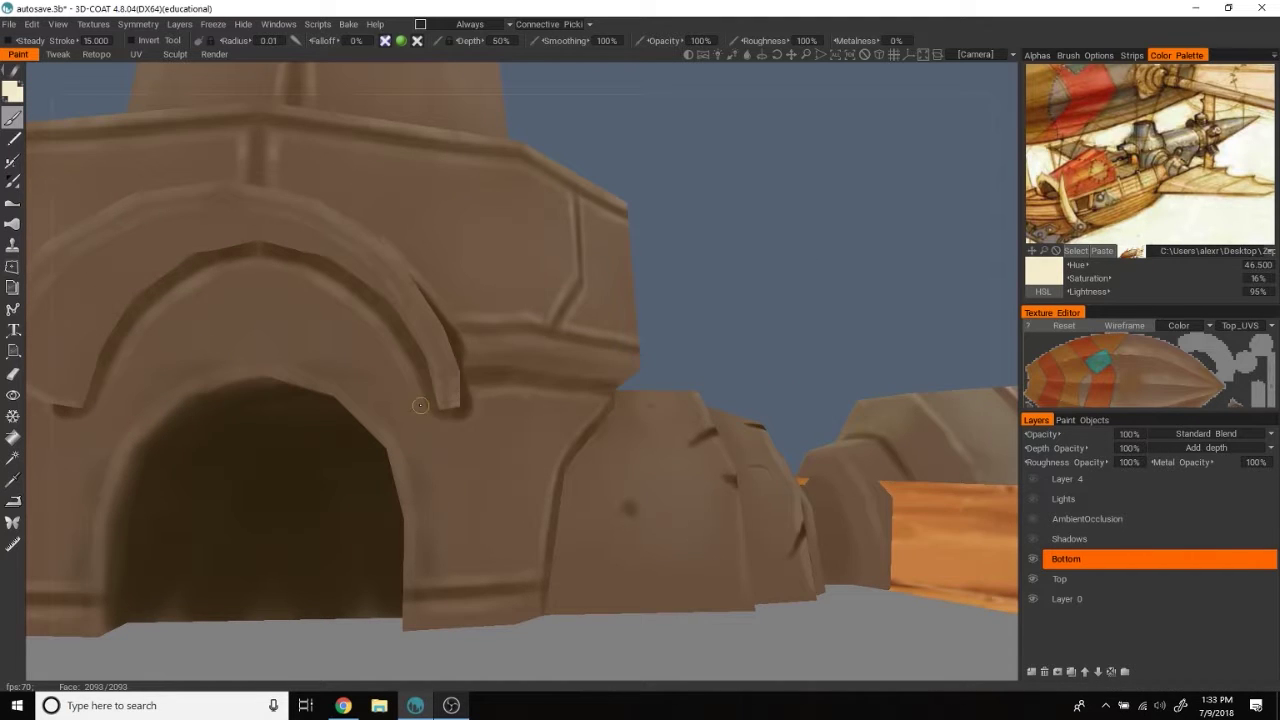
{"action": "mouse_move", "coordinate": [797, 241]}
{"action": "left_mouse_down"}
{"action": "mouse_move", "coordinate": [871, 163]}
{"action": "mouse_move", "coordinate": [766, 134]}
{"action": "left_mouse_up"}
{"action": "scroll", "coordinate": [537, 471], "scroll_direction": "up", "scroll_amount": 2}
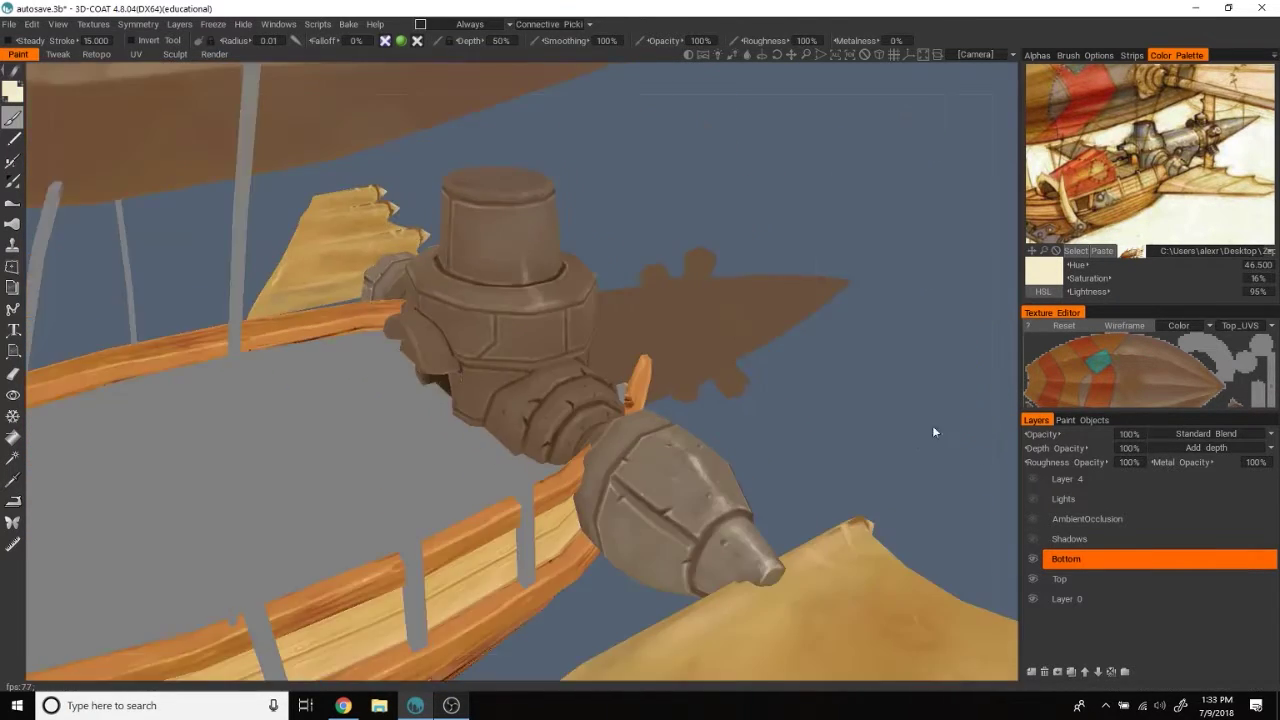
Step: Zoom in and orbit around the crack notches on the cannon joint
{"action": "scroll", "coordinate": [914, 443], "scroll_direction": "down", "scroll_amount": 5}
{"action": "scroll", "coordinate": [936, 417], "scroll_direction": "up", "scroll_amount": 2}
{"action": "scroll", "coordinate": [920, 384], "scroll_direction": "up", "scroll_amount": 2}
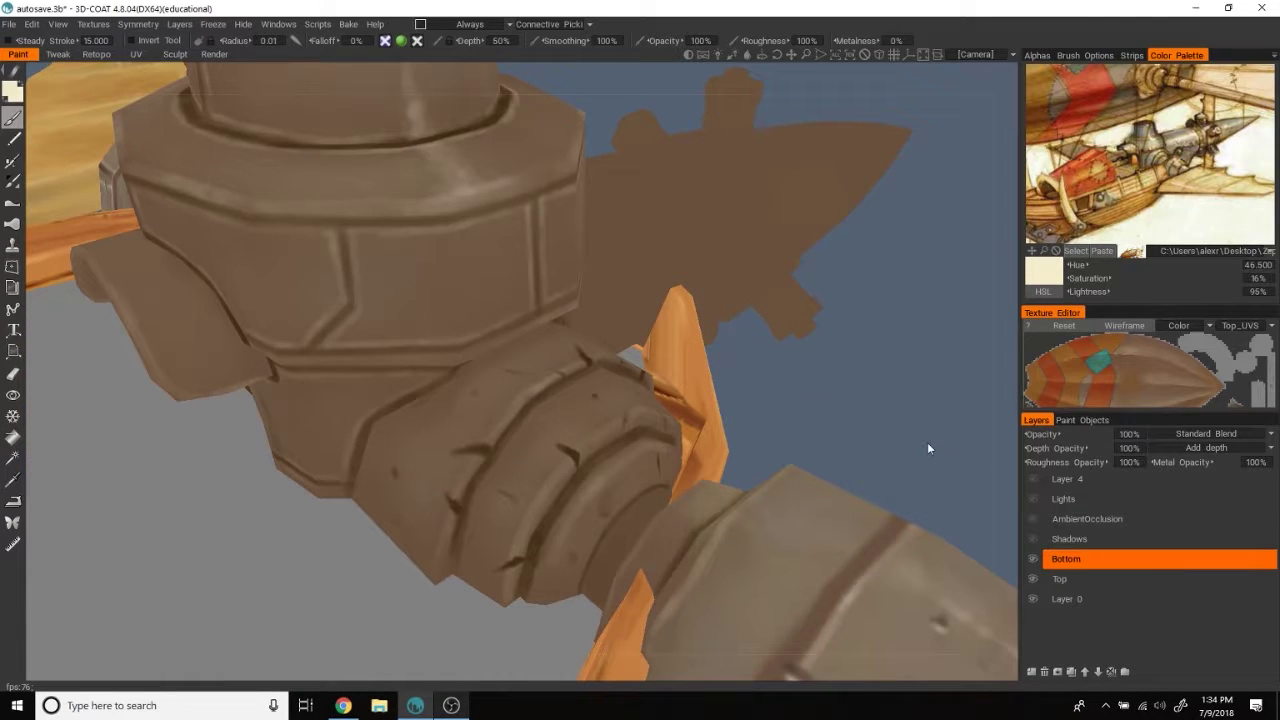
{"action": "mouse_move", "coordinate": [927, 442]}
{"action": "left_mouse_down"}
{"action": "mouse_move", "coordinate": [954, 335]}
{"action": "mouse_move", "coordinate": [571, 411]}
{"action": "left_mouse_up"}
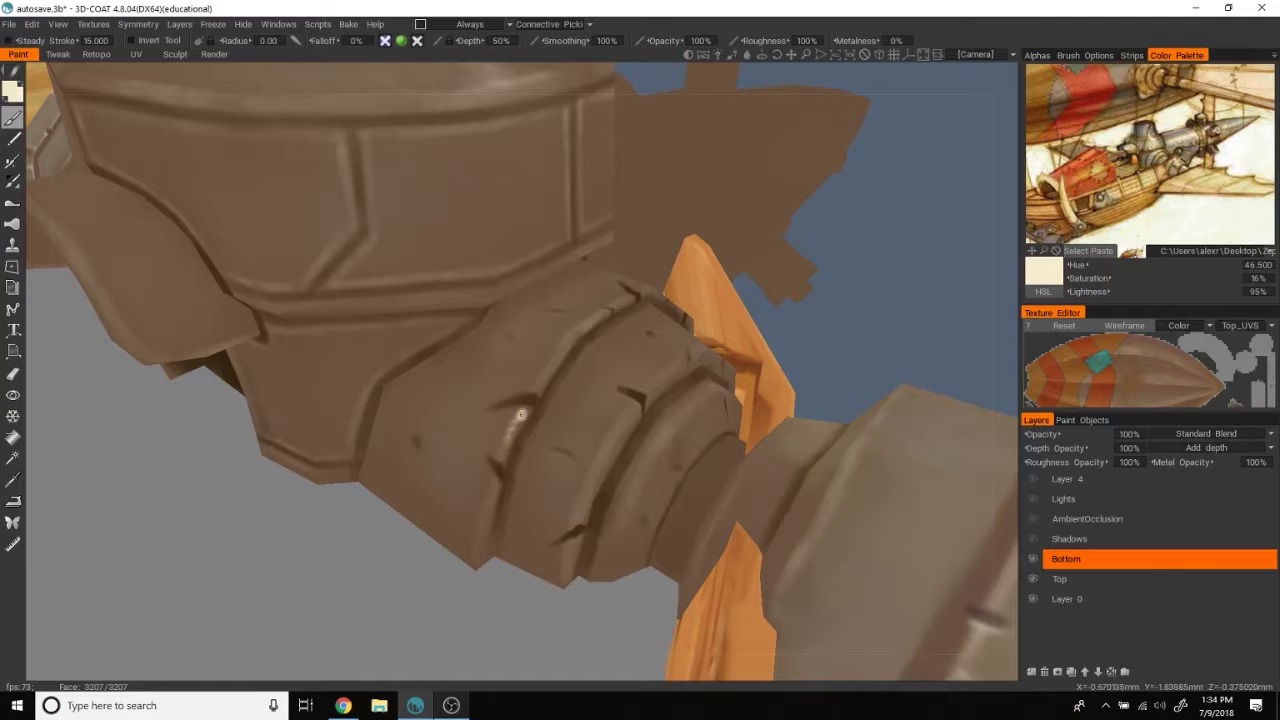
{"action": "left_click_drag", "start_coordinate": [527, 412], "coordinate": [569, 473]}
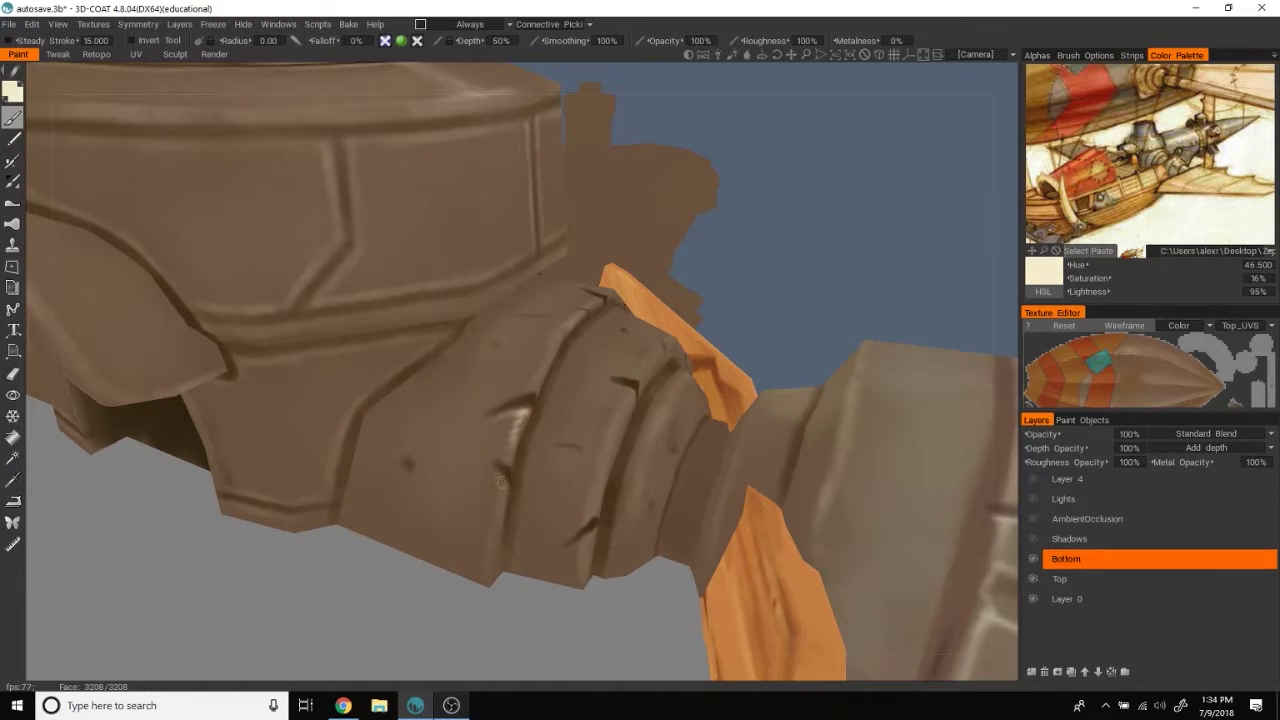
{"action": "mouse_move", "coordinate": [495, 470]}
{"action": "left_mouse_down"}
{"action": "mouse_move", "coordinate": [906, 286]}
{"action": "mouse_move", "coordinate": [976, 296]}
{"action": "left_mouse_up"}
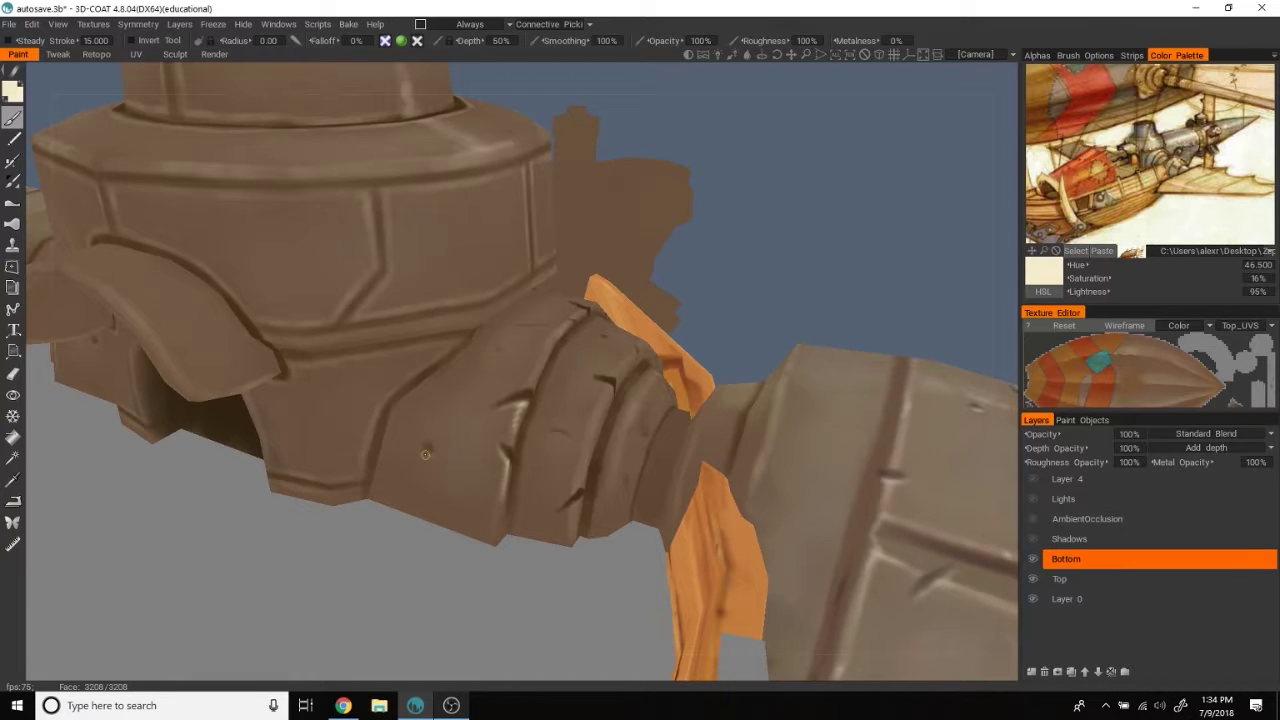
{"action": "left_click_drag", "start_coordinate": [865, 262], "coordinate": [520, 398]}
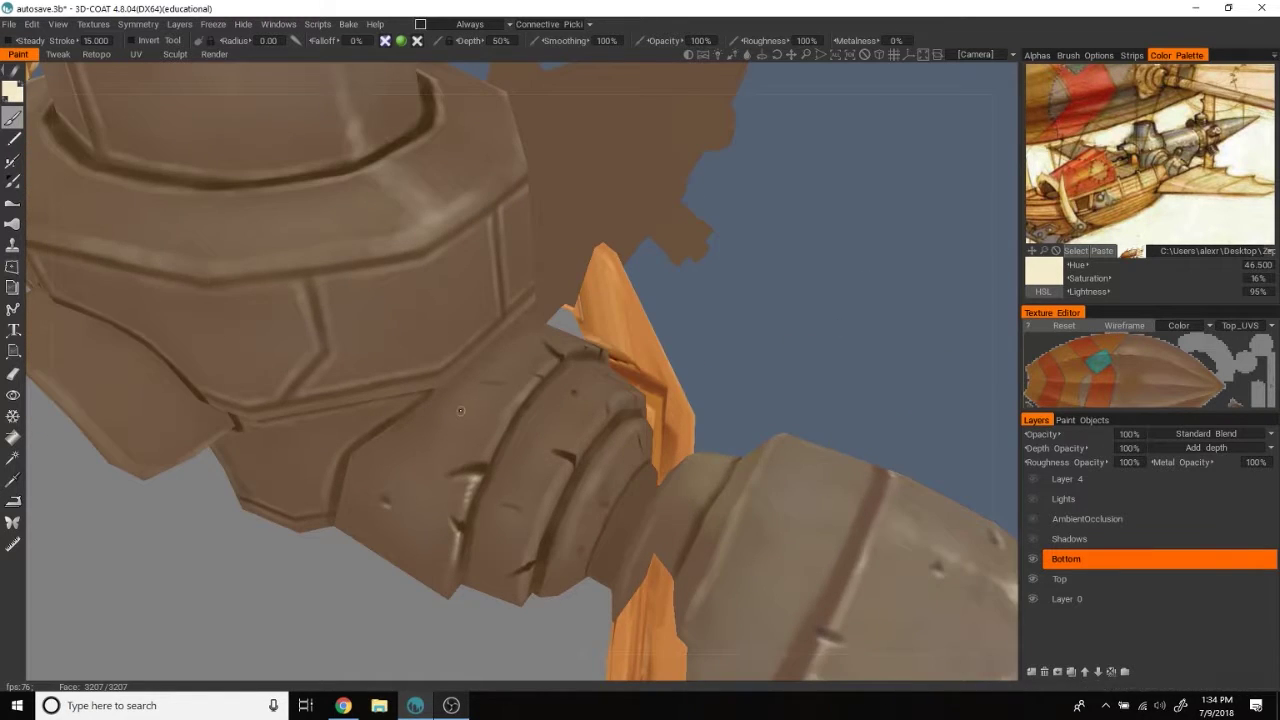
{"action": "left_click_drag", "start_coordinate": [884, 288], "coordinate": [495, 429]}
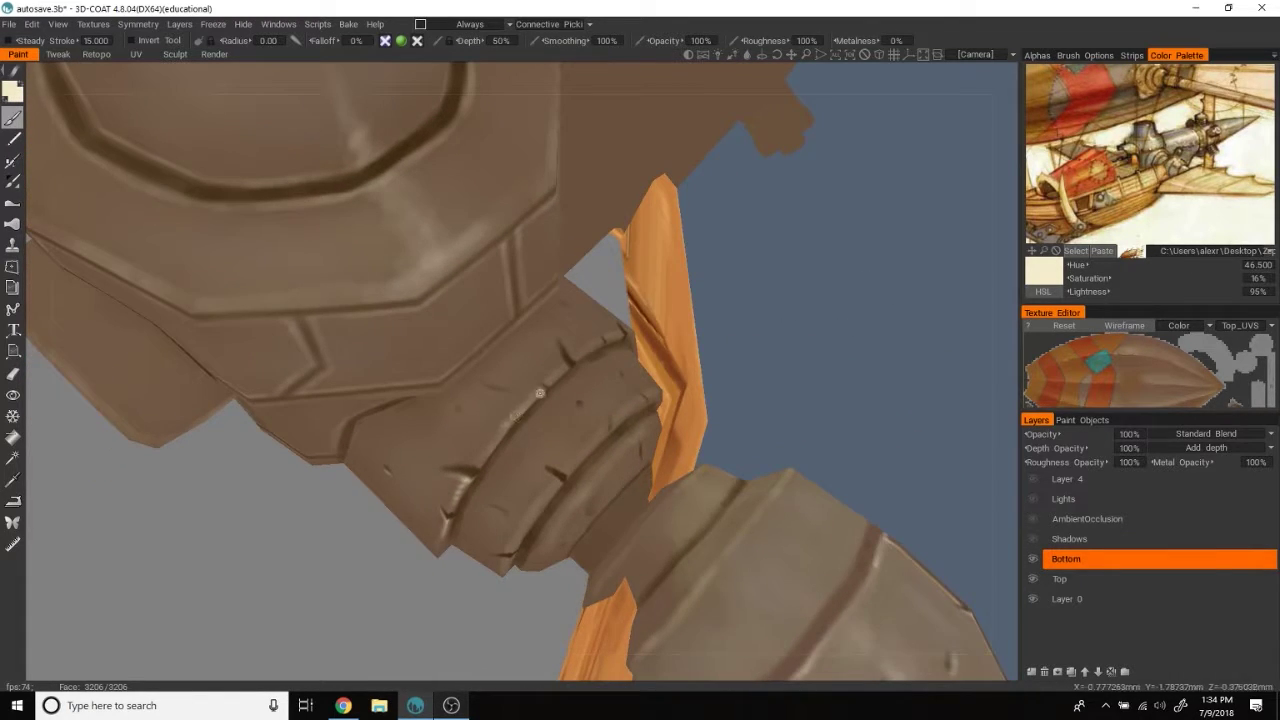
{"action": "mouse_move", "coordinate": [842, 346]}
{"action": "left_mouse_down"}
{"action": "mouse_move", "coordinate": [971, 451]}
{"action": "mouse_move", "coordinate": [564, 451]}
{"action": "left_mouse_up"}
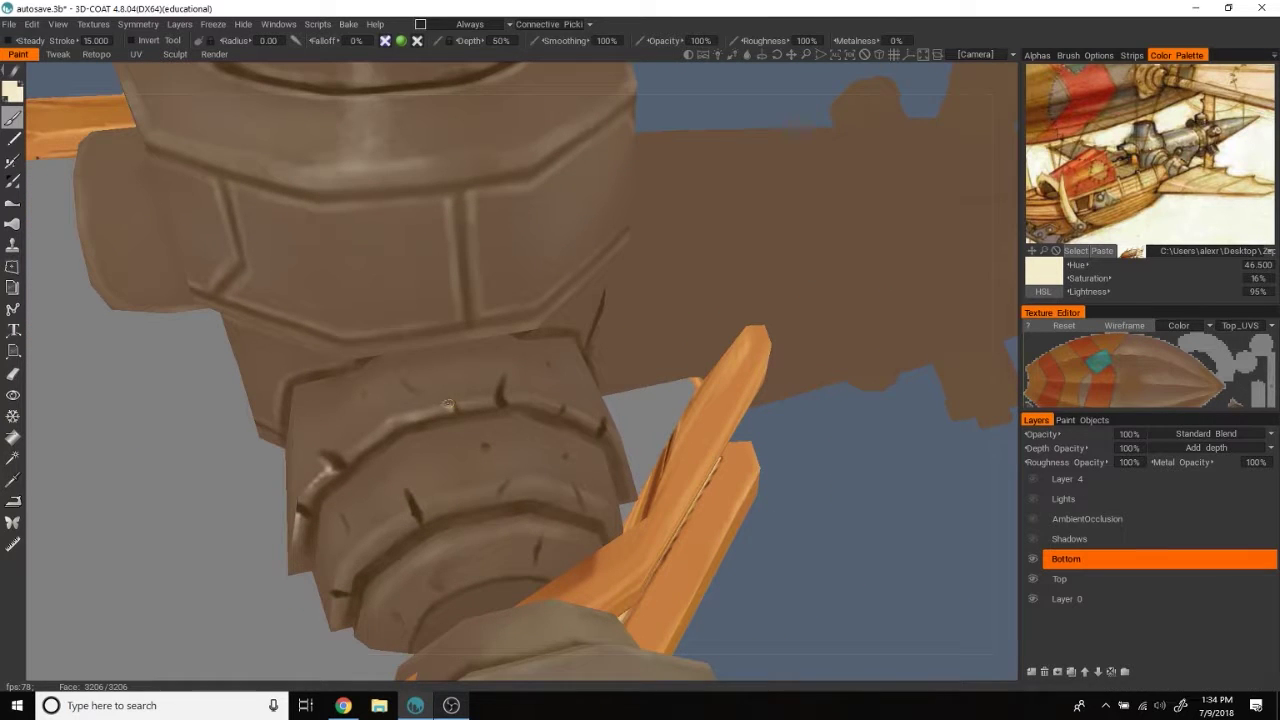
{"action": "left_click_drag", "start_coordinate": [860, 470], "coordinate": [789, 494]}
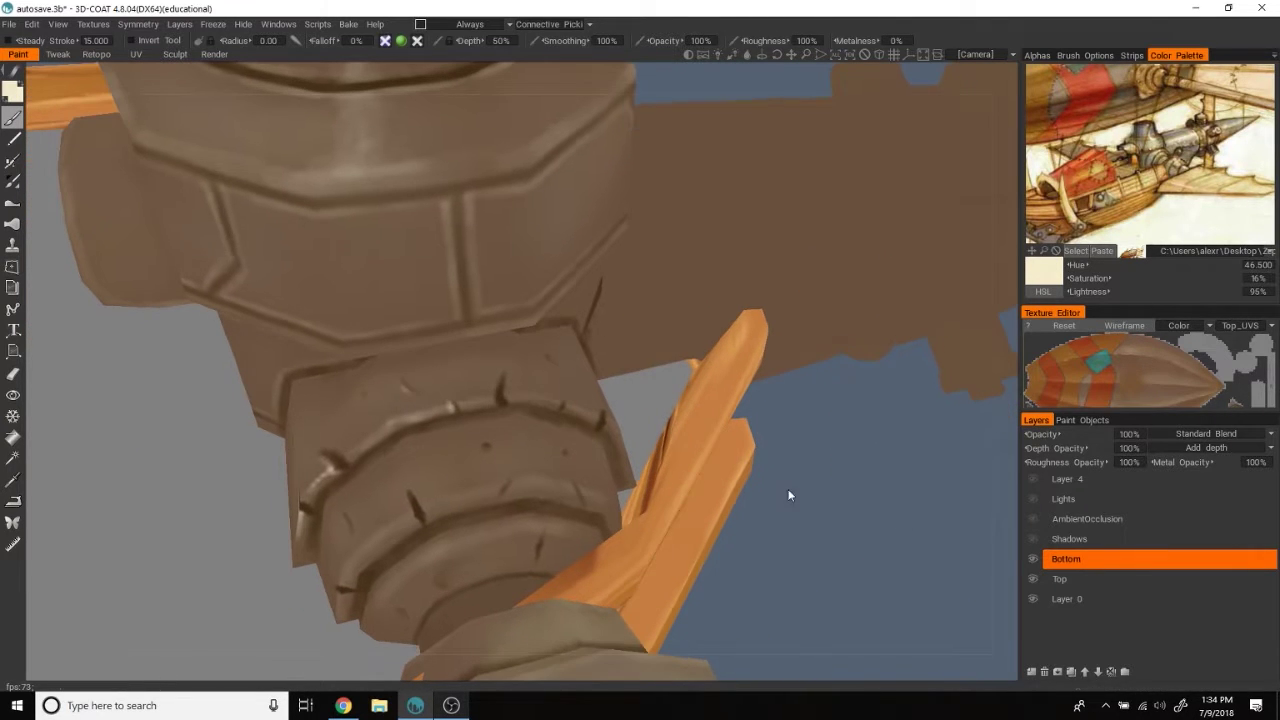
Step: Work around the joint from below and its far side near the orange blade
{"action": "left_click_drag", "start_coordinate": [508, 396], "coordinate": [716, 508]}
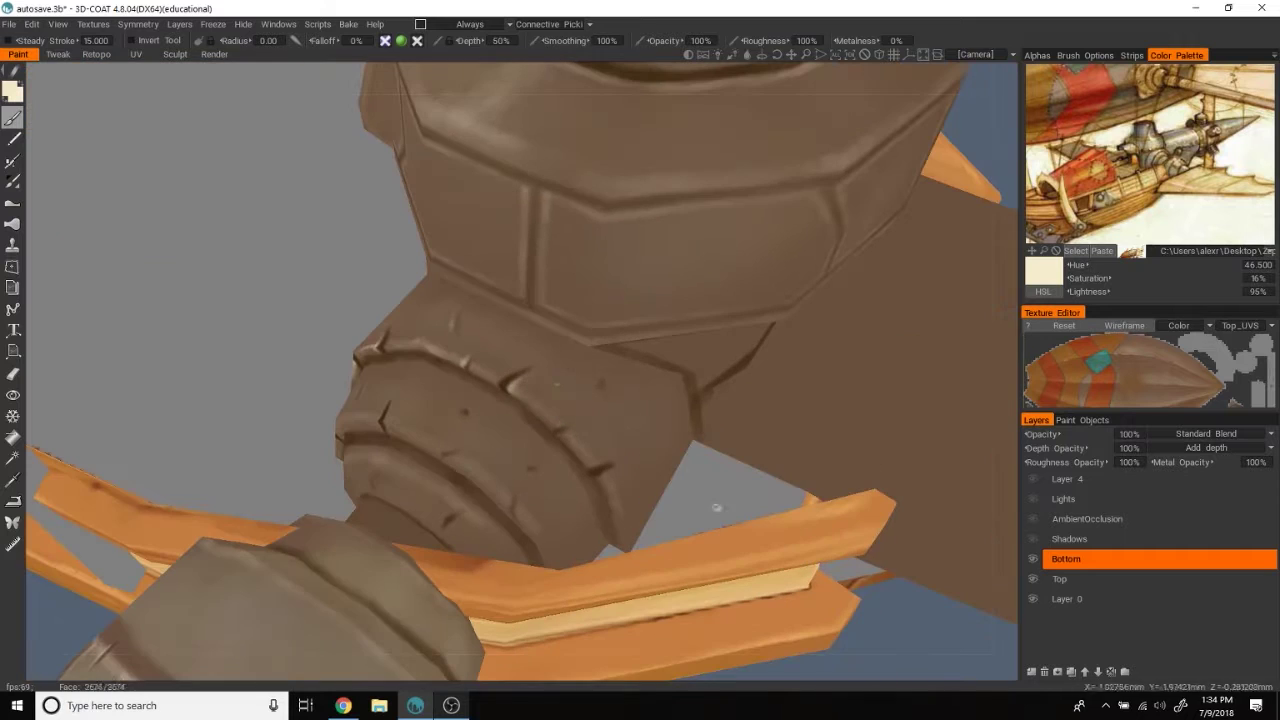
{"action": "left_click_drag", "start_coordinate": [514, 385], "coordinate": [546, 433]}
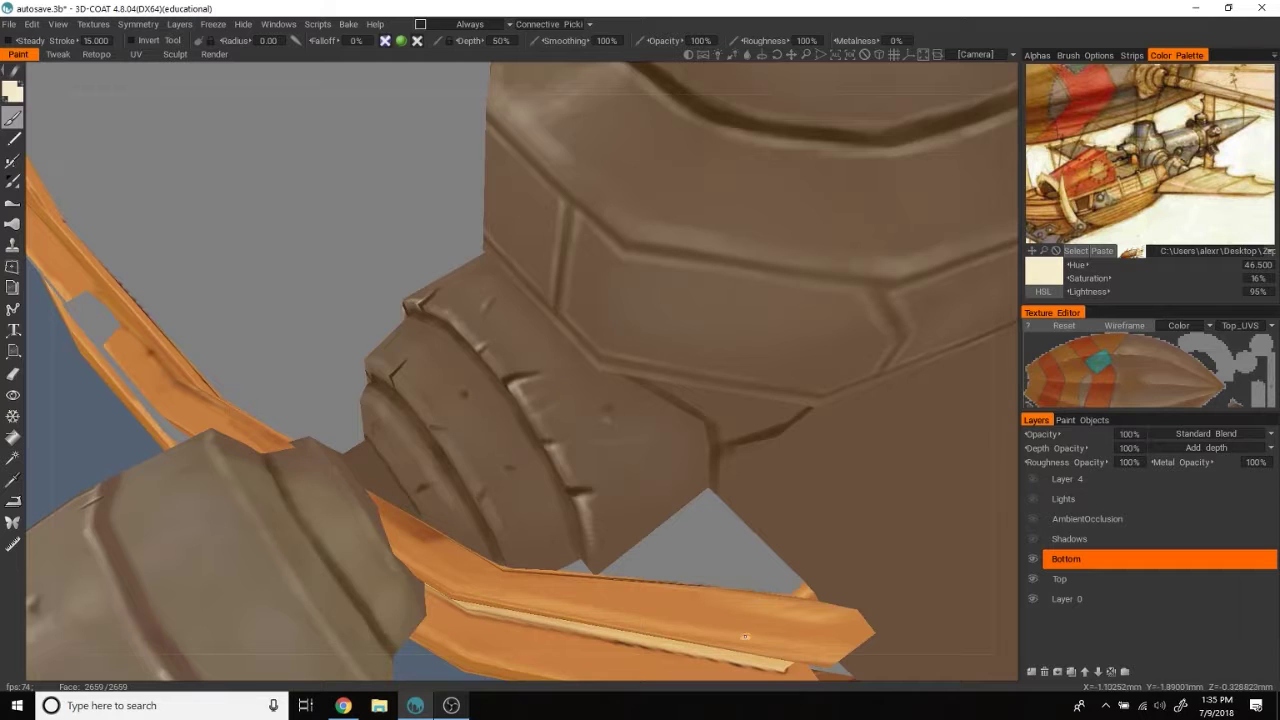
{"action": "mouse_move", "coordinate": [913, 673]}
{"action": "middle_mouse_down"}
{"action": "mouse_move", "coordinate": [868, 519]}
{"action": "mouse_move", "coordinate": [939, 384]}
{"action": "mouse_move", "coordinate": [930, 390]}
{"action": "middle_mouse_up"}
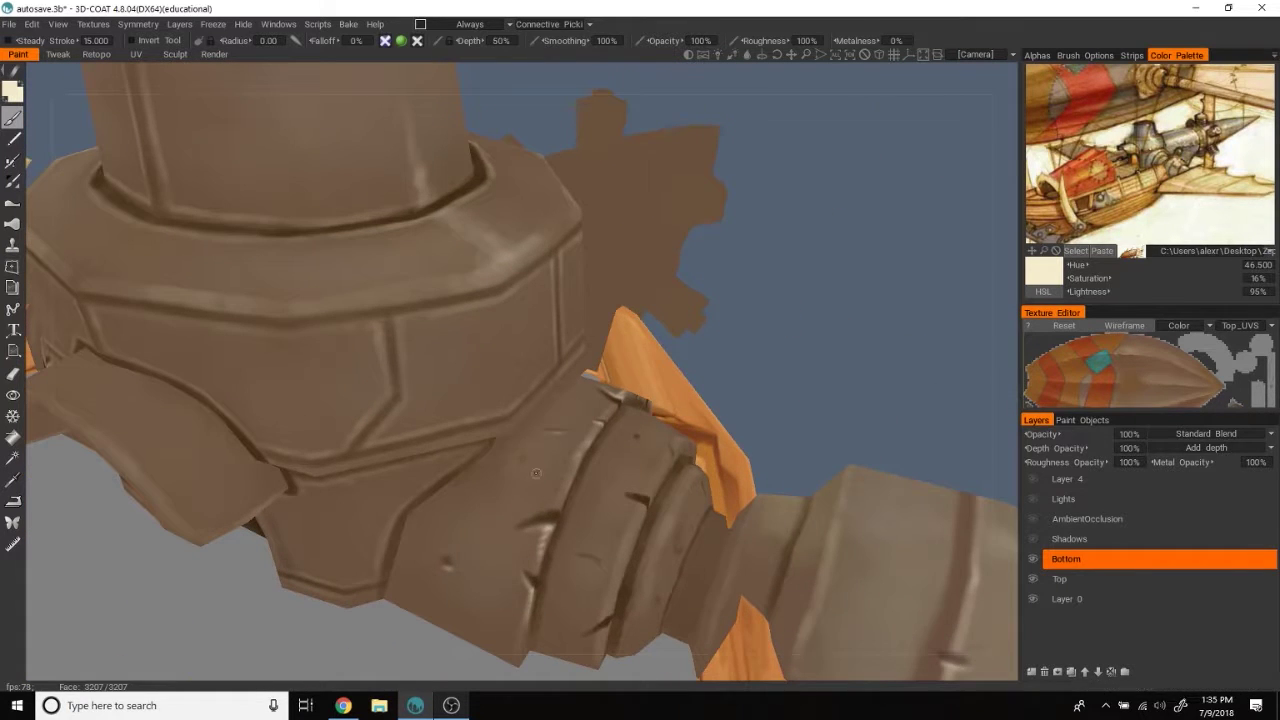
{"action": "mouse_move", "coordinate": [883, 306]}
{"action": "middle_mouse_down"}
{"action": "mouse_move", "coordinate": [929, 317]}
{"action": "mouse_move", "coordinate": [926, 329]}
{"action": "mouse_move", "coordinate": [386, 438]}
{"action": "middle_mouse_up"}
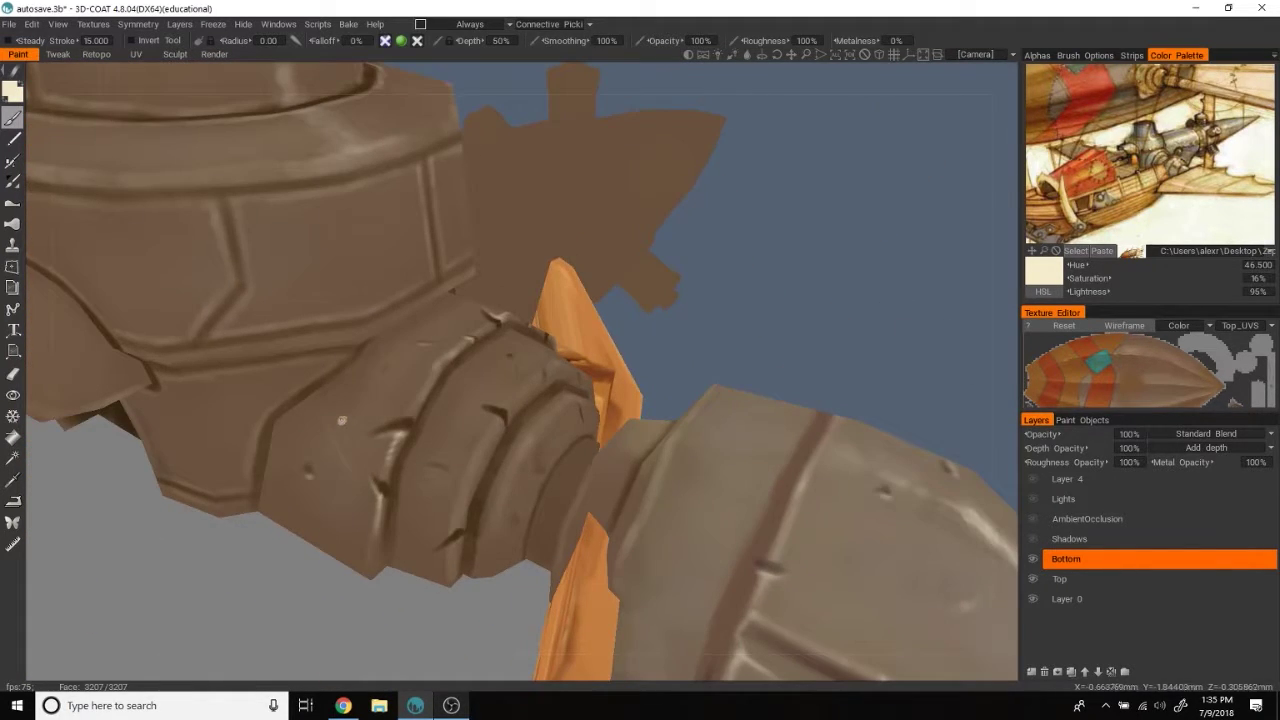
{"action": "middle_click_drag", "start_coordinate": [905, 295], "coordinate": [694, 374]}
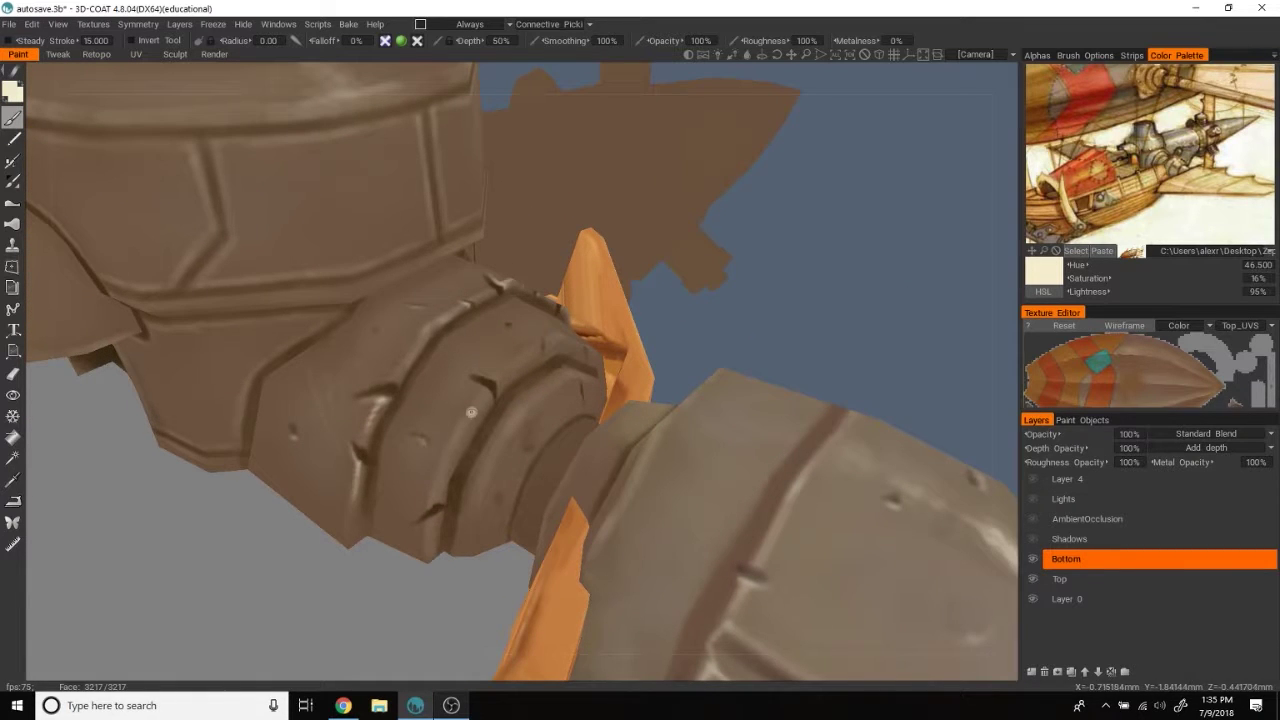
{"action": "middle_click_drag", "start_coordinate": [485, 393], "coordinate": [486, 372]}
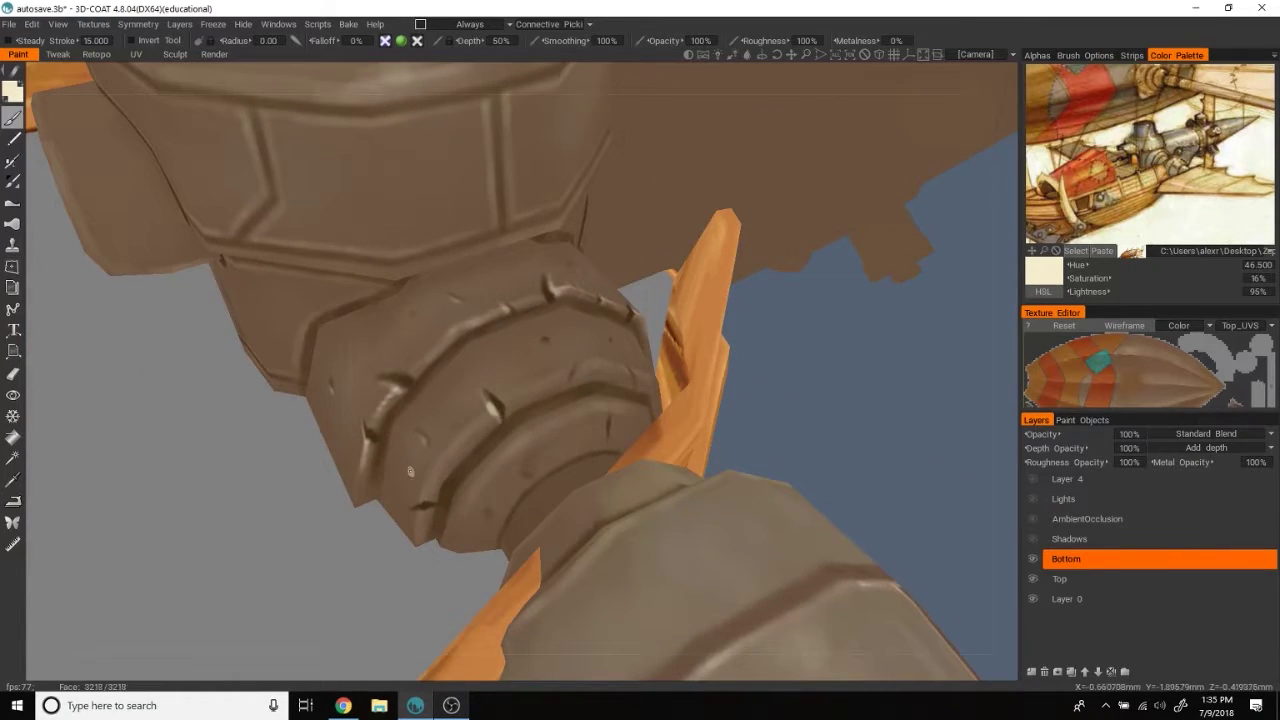
{"action": "middle_click_drag", "start_coordinate": [487, 418], "coordinate": [515, 398]}
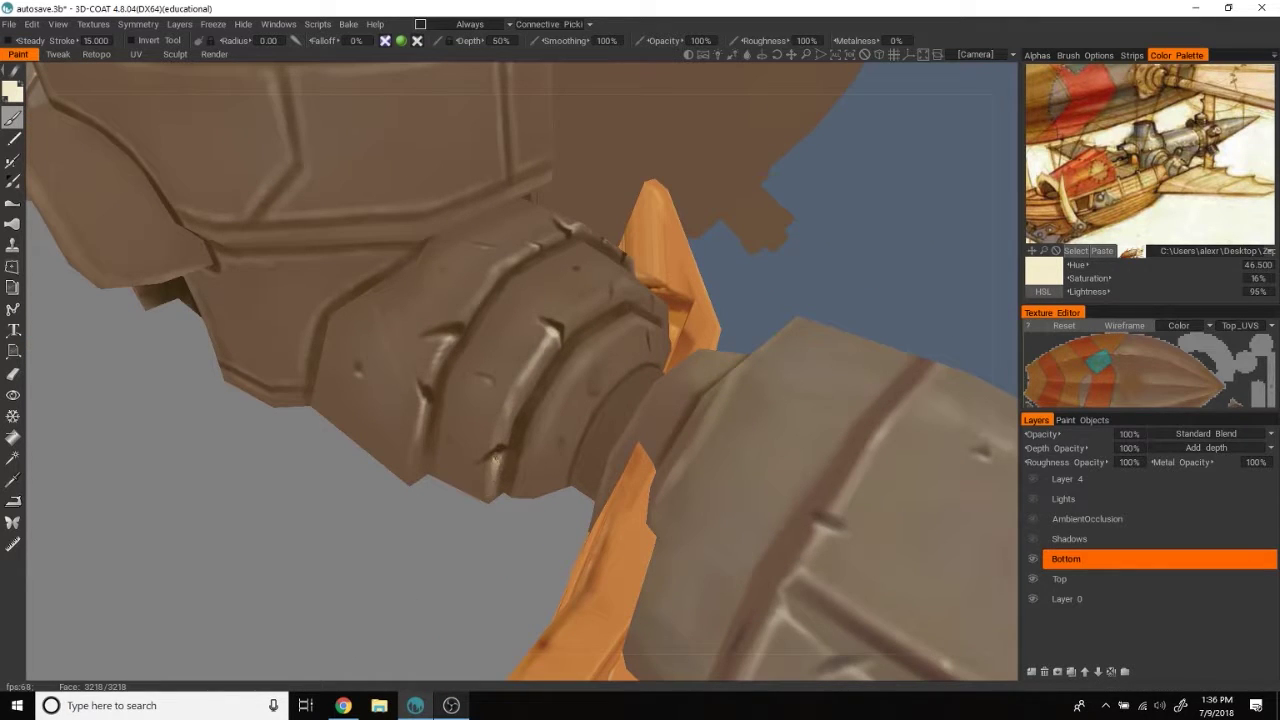
{"action": "scroll", "coordinate": [934, 314], "scroll_direction": "down", "scroll_amount": 5}
{"action": "middle_click_drag", "start_coordinate": [934, 314], "coordinate": [910, 329]}
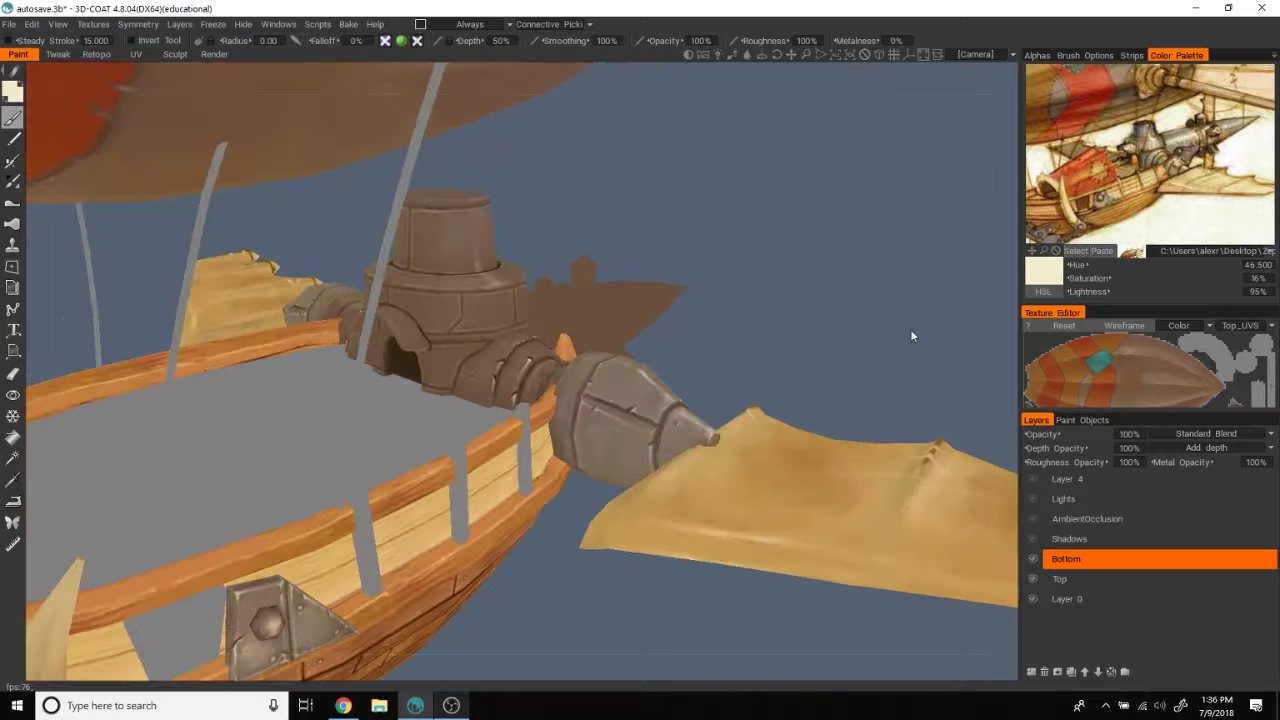
{"action": "scroll", "coordinate": [904, 361], "scroll_direction": "up", "scroll_amount": 5}
{"action": "mouse_move", "coordinate": [966, 359]}
{"action": "middle_mouse_down"}
{"action": "mouse_move", "coordinate": [893, 463]}
{"action": "mouse_move", "coordinate": [864, 419]}
{"action": "middle_mouse_up"}
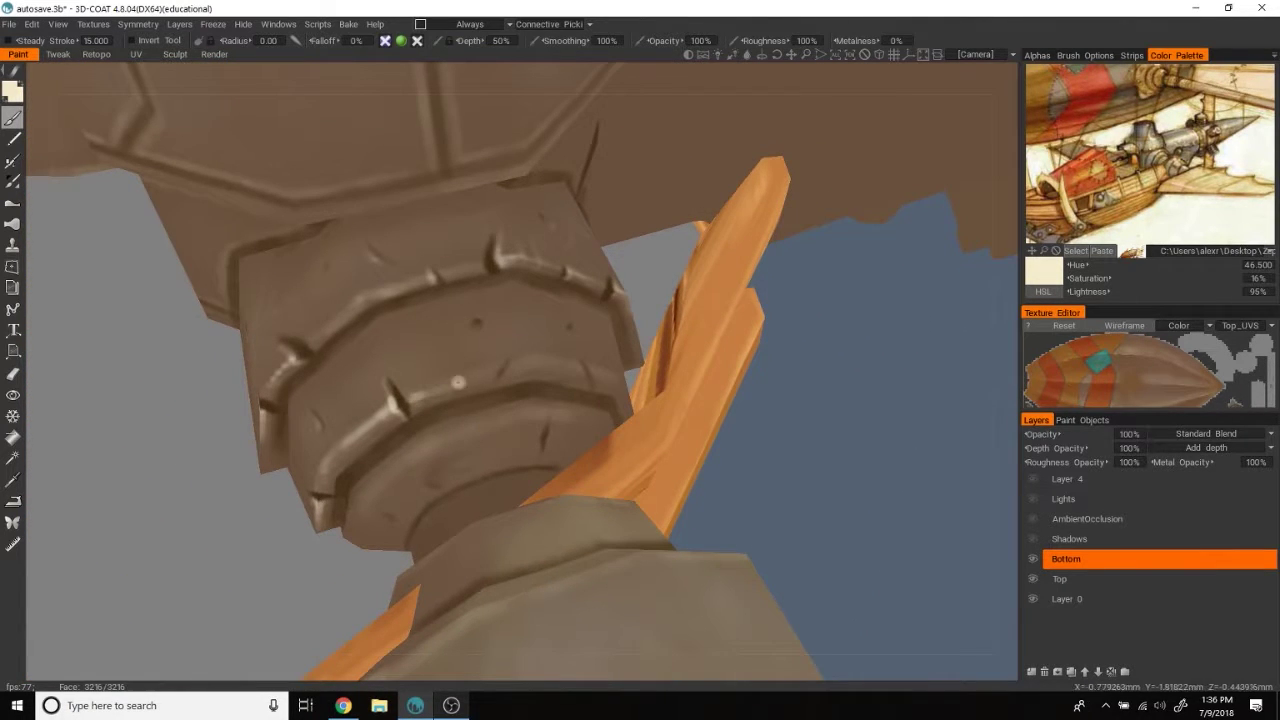
{"action": "middle_click_drag", "start_coordinate": [476, 331], "coordinate": [469, 375]}
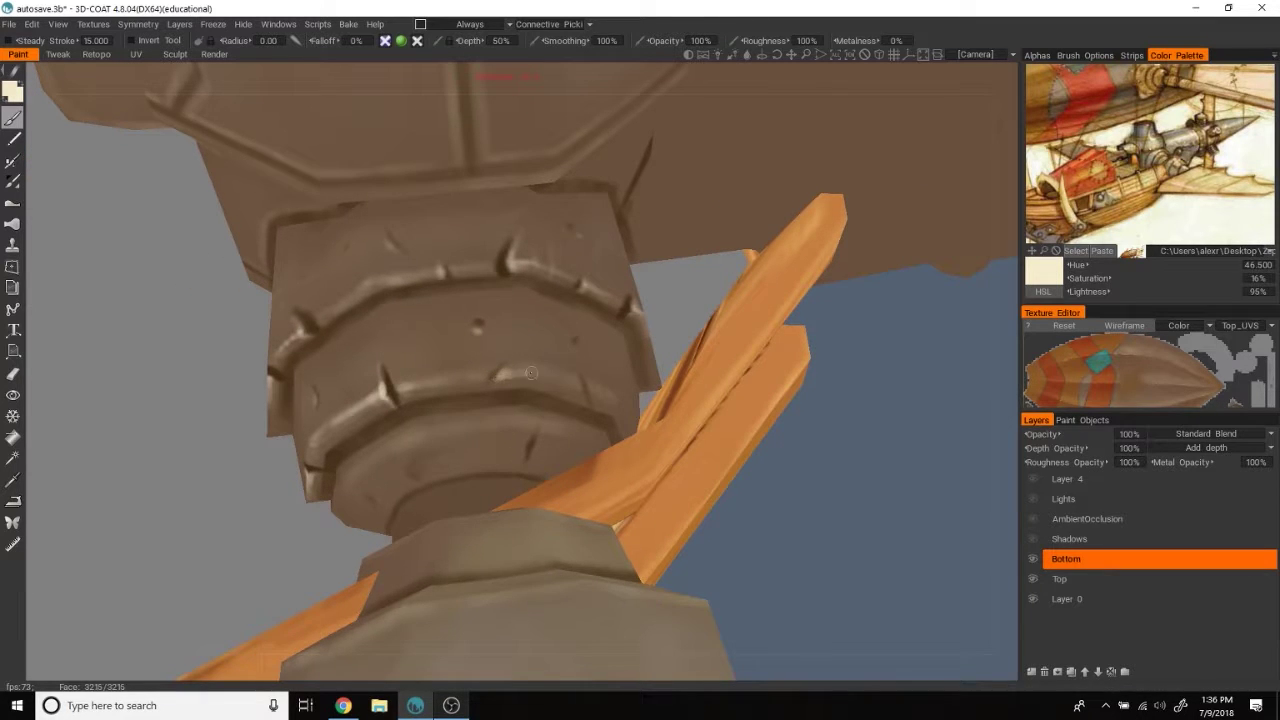
{"action": "middle_click_drag", "start_coordinate": [531, 372], "coordinate": [598, 370]}
{"action": "left_click_drag", "start_coordinate": [589, 411], "coordinate": [606, 430]}
{"action": "scroll", "coordinate": [948, 602], "scroll_direction": "down", "scroll_amount": 5}
{"action": "mouse_move", "coordinate": [948, 602]}
{"action": "middle_mouse_down"}
{"action": "mouse_move", "coordinate": [849, 474]}
{"action": "mouse_move", "coordinate": [943, 386]}
{"action": "middle_mouse_up"}
{"action": "scroll", "coordinate": [943, 386], "scroll_direction": "up", "scroll_amount": 5}
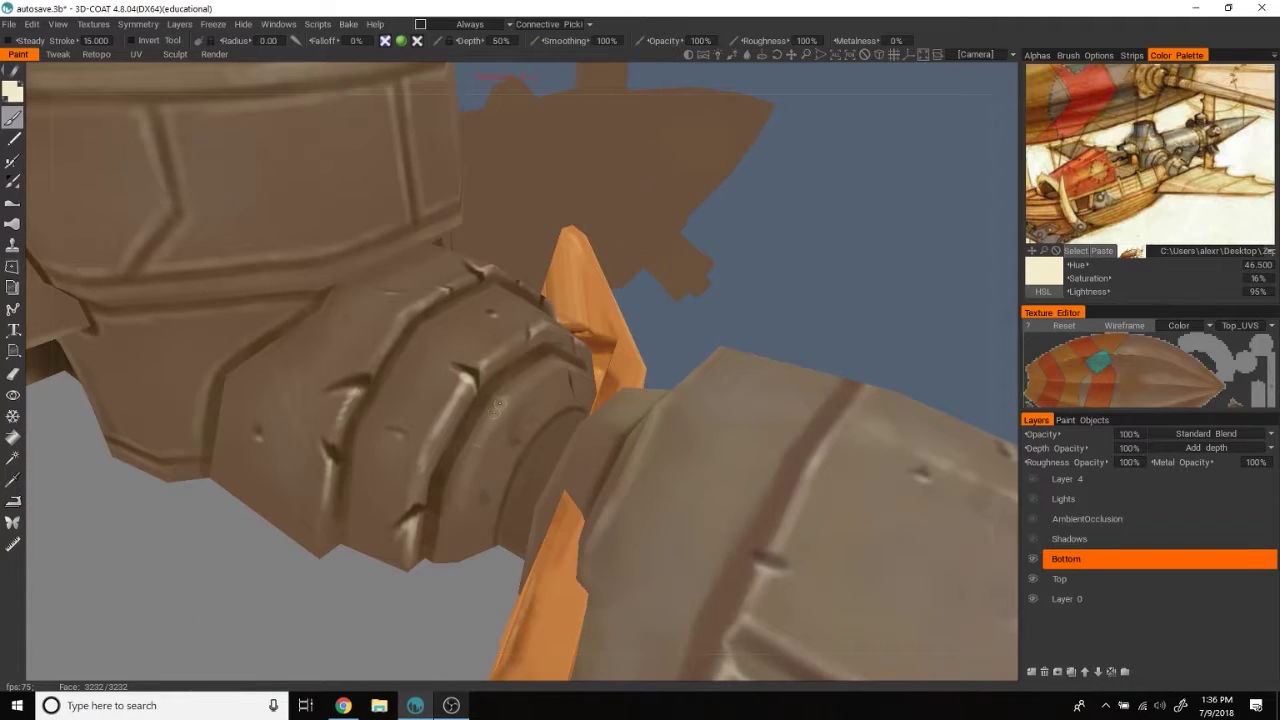
{"action": "middle_click_drag", "start_coordinate": [849, 296], "coordinate": [503, 420]}
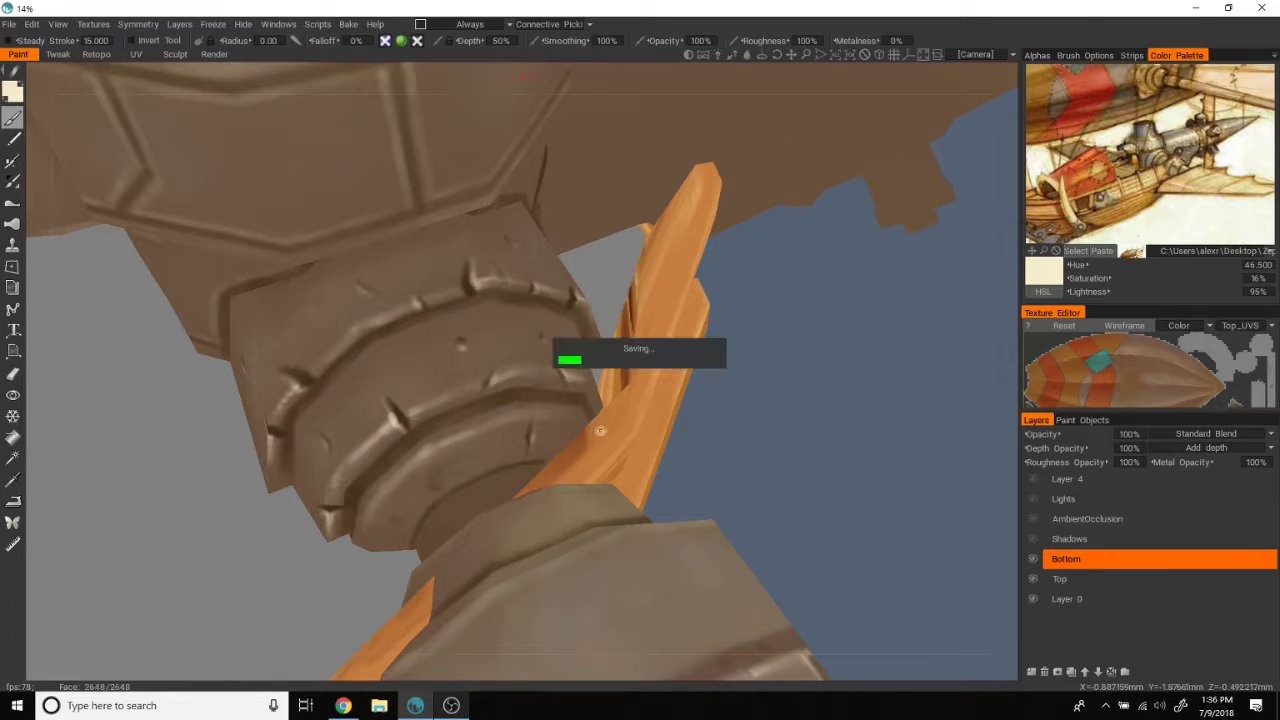
{"action": "middle_click_drag", "start_coordinate": [794, 437], "coordinate": [432, 494]}
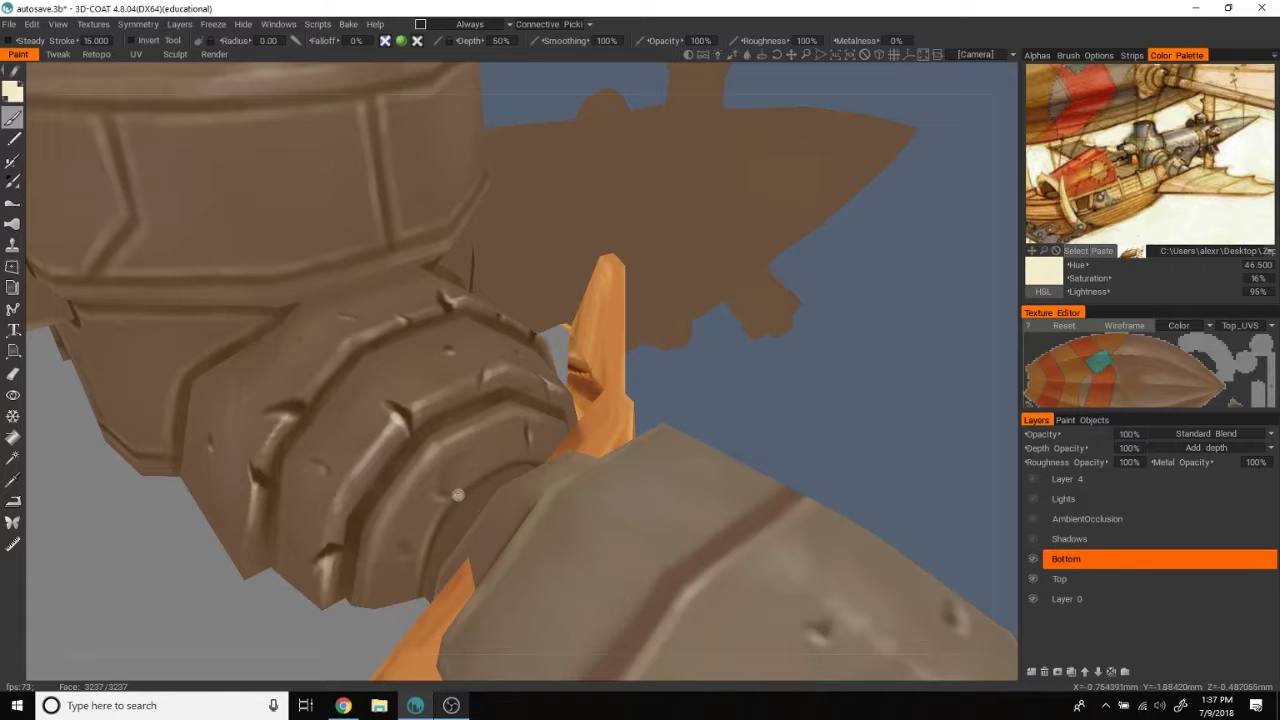
{"action": "right_click_drag", "start_coordinate": [456, 494], "coordinate": [575, 468]}
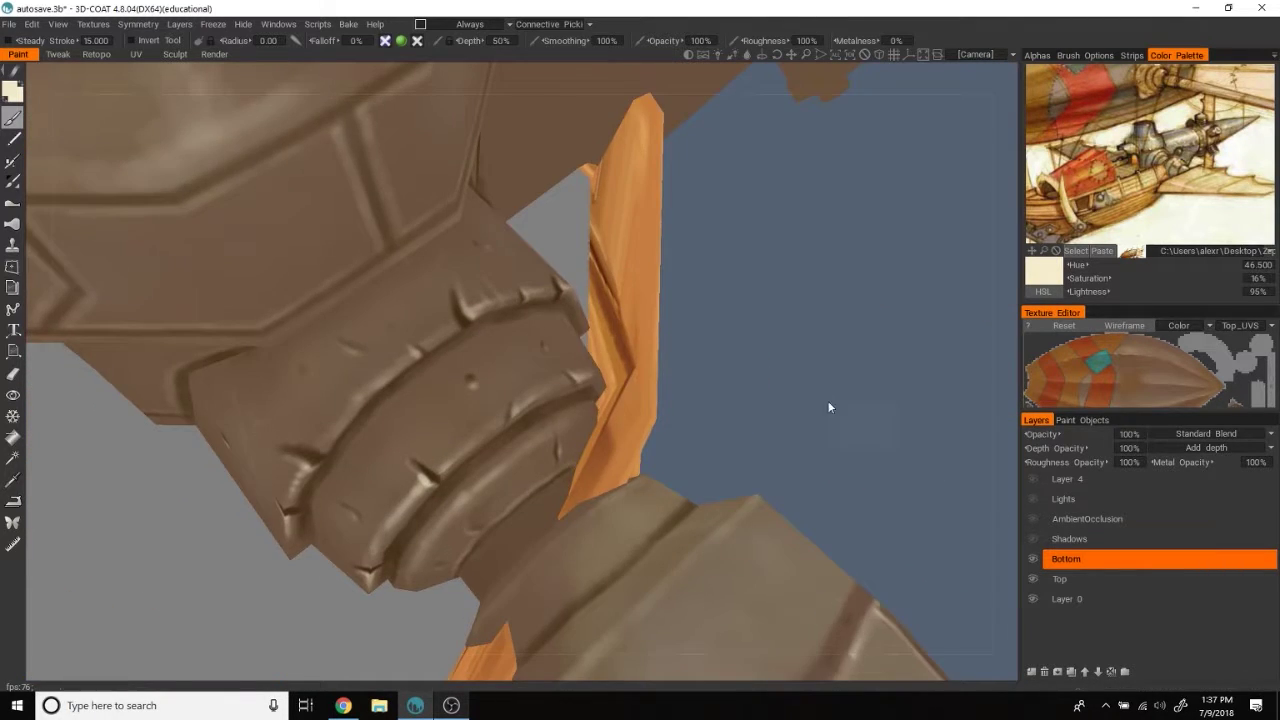
{"action": "mouse_move", "coordinate": [829, 406]}
{"action": "right_mouse_down"}
{"action": "mouse_move", "coordinate": [540, 418]}
{"action": "mouse_move", "coordinate": [573, 372]}
{"action": "right_mouse_up"}
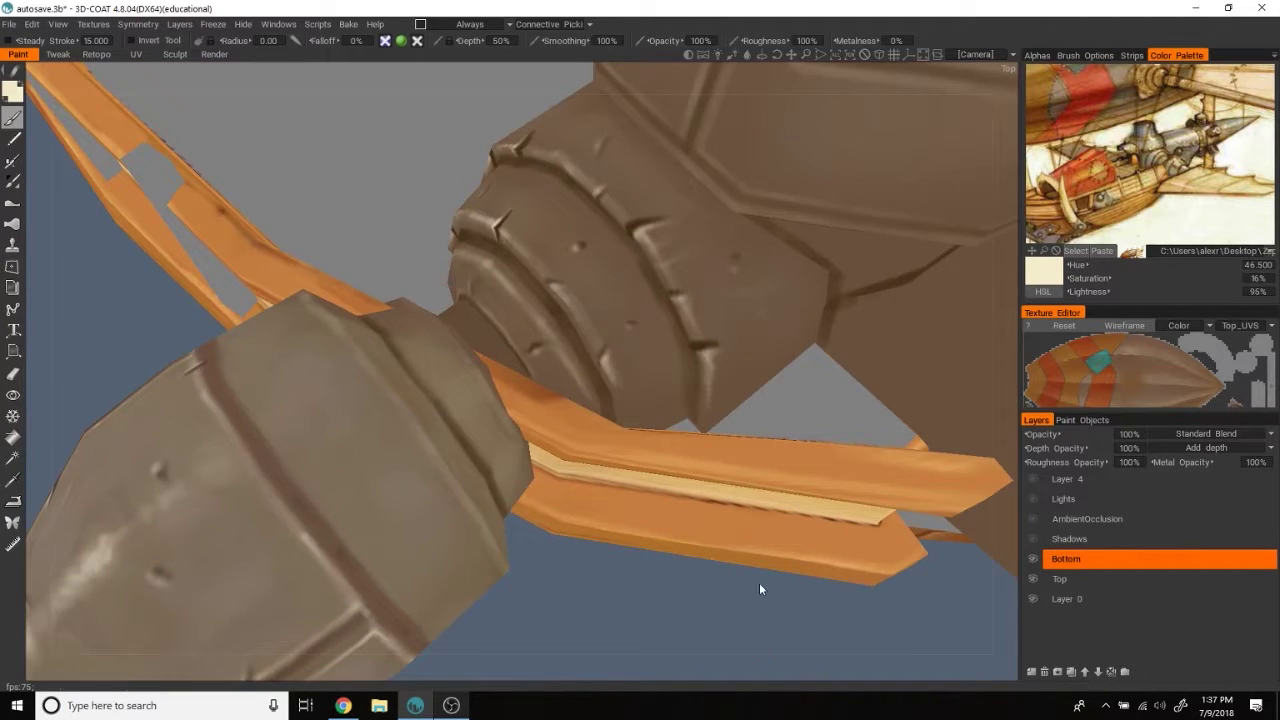
{"action": "right_click_drag", "start_coordinate": [759, 582], "coordinate": [575, 315]}
{"action": "mouse_move", "coordinate": [700, 320]}
{"action": "right_mouse_down"}
{"action": "mouse_move", "coordinate": [878, 306]}
{"action": "mouse_move", "coordinate": [880, 340]}
{"action": "right_mouse_up"}
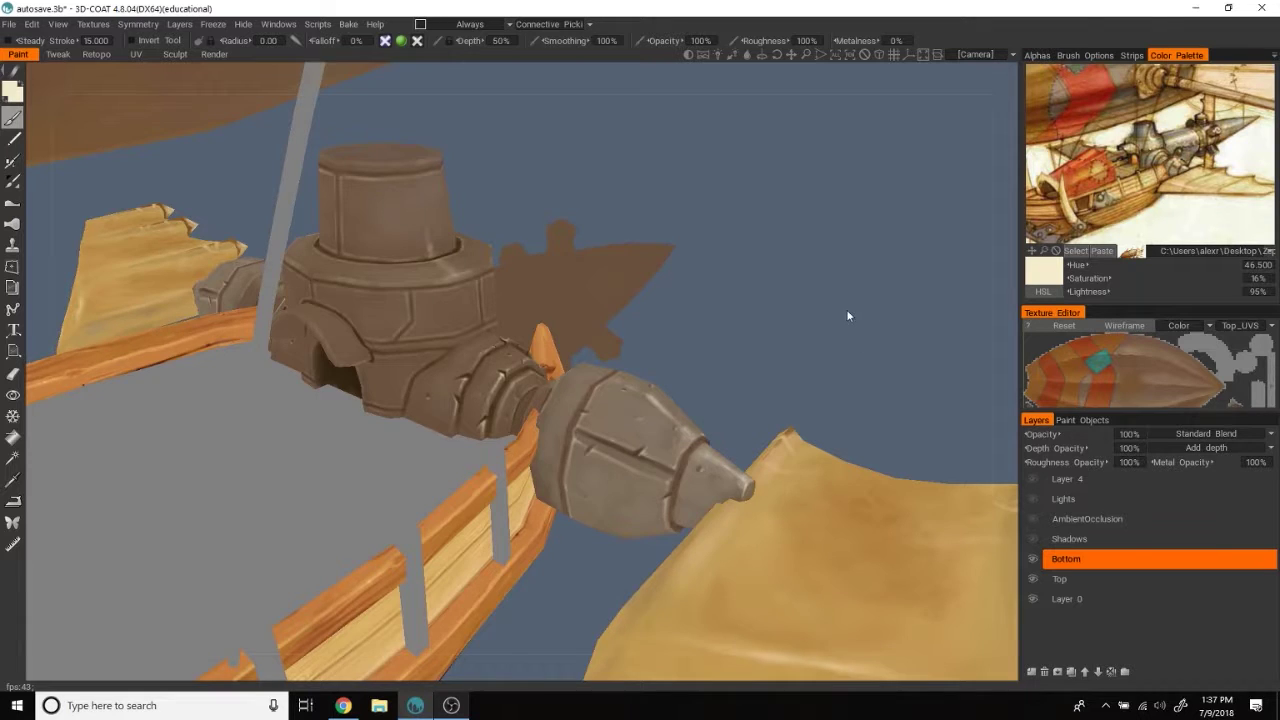
Step: Zoom in on the tower and pick the dark brown seam colour from the model
{"action": "scroll", "coordinate": [847, 316], "scroll_direction": "up", "scroll_amount": 3}
{"action": "mouse_move", "coordinate": [971, 349]}
{"action": "right_mouse_down"}
{"action": "mouse_move", "coordinate": [943, 257]}
{"action": "mouse_move", "coordinate": [919, 367]}
{"action": "mouse_move", "coordinate": [922, 344]}
{"action": "right_mouse_up"}
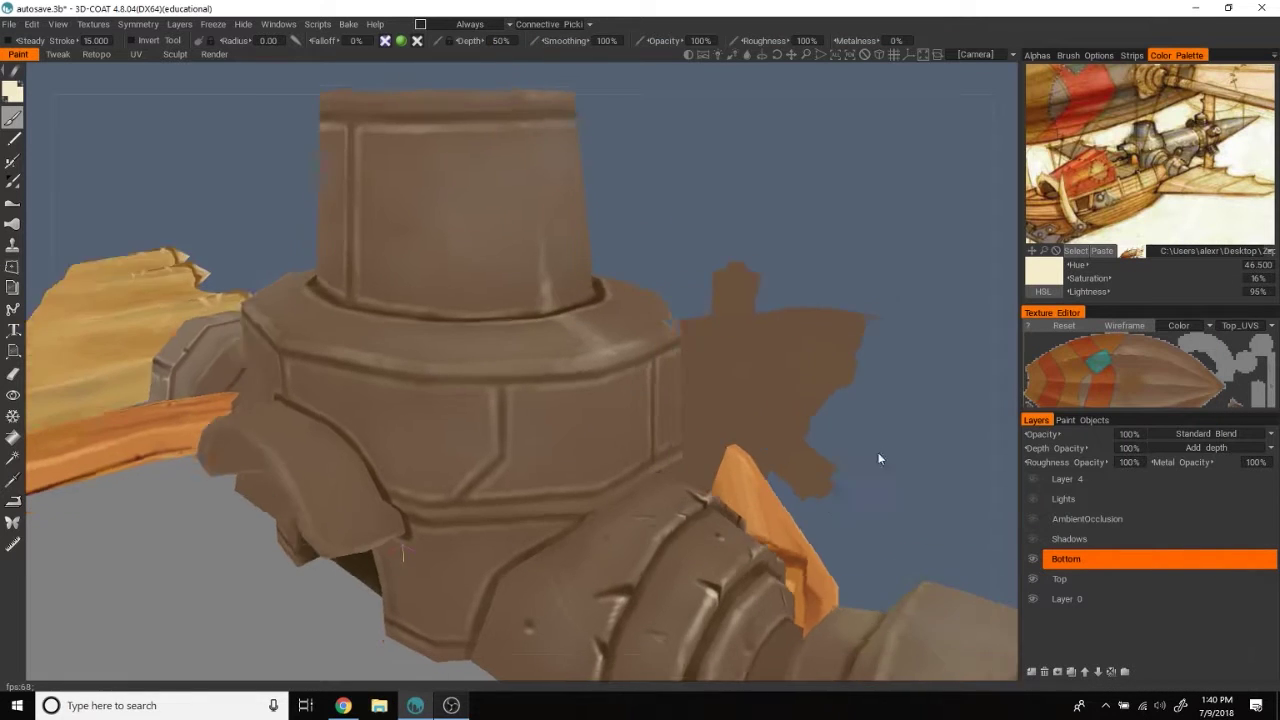
{"action": "mouse_move", "coordinate": [878, 452]}
{"action": "right_mouse_down"}
{"action": "mouse_move", "coordinate": [860, 420]}
{"action": "mouse_move", "coordinate": [880, 414]}
{"action": "right_mouse_up"}
{"action": "key", "text": "v"}
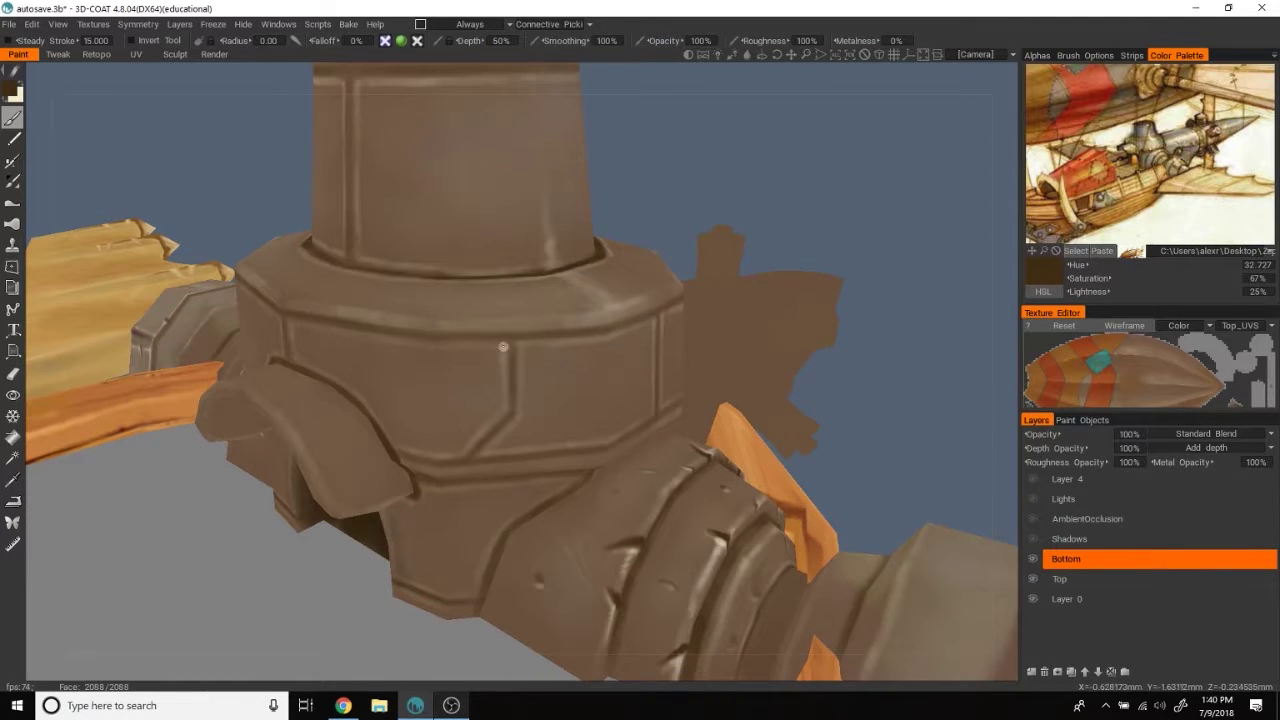
Step: Frame an upper tower tier and paint a dark diagonal crack on it
{"action": "mouse_move", "coordinate": [916, 426]}
{"action": "right_mouse_down"}
{"action": "mouse_move", "coordinate": [515, 394]}
{"action": "mouse_move", "coordinate": [919, 435]}
{"action": "right_mouse_up"}
{"action": "scroll", "coordinate": [919, 435], "scroll_direction": "up", "scroll_amount": 2}
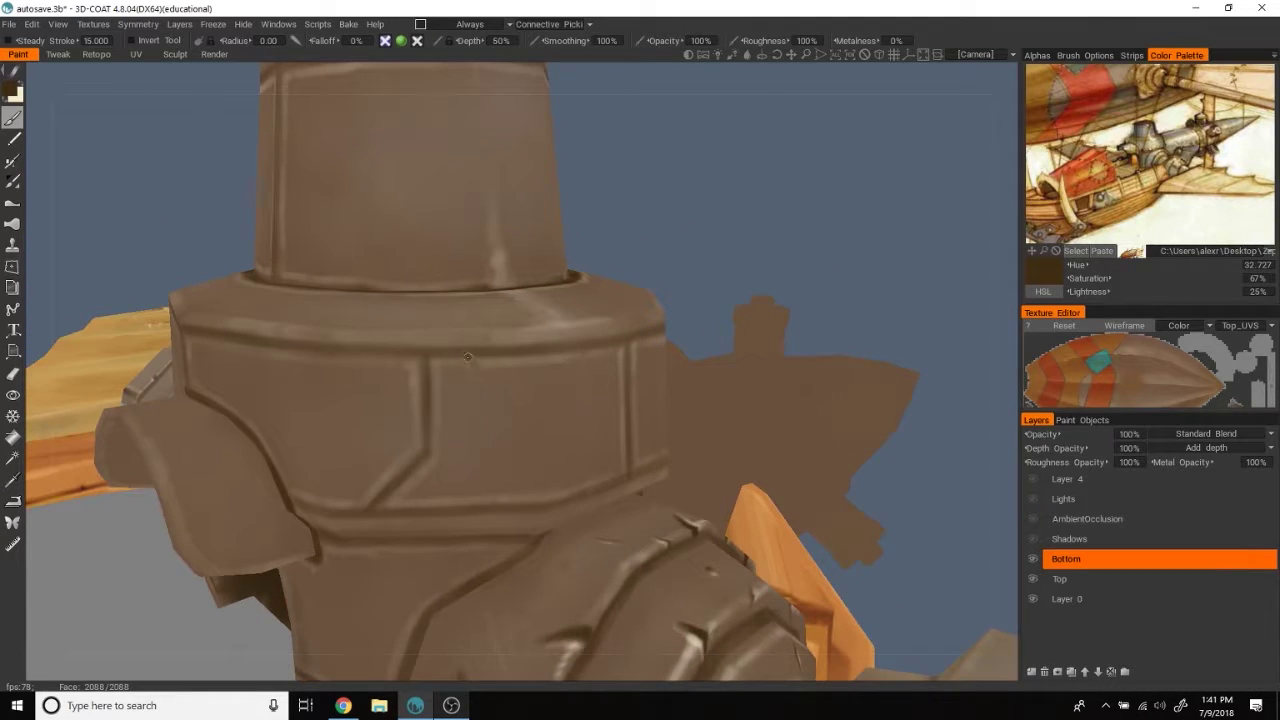
{"action": "right_click_drag", "start_coordinate": [463, 356], "coordinate": [436, 431]}
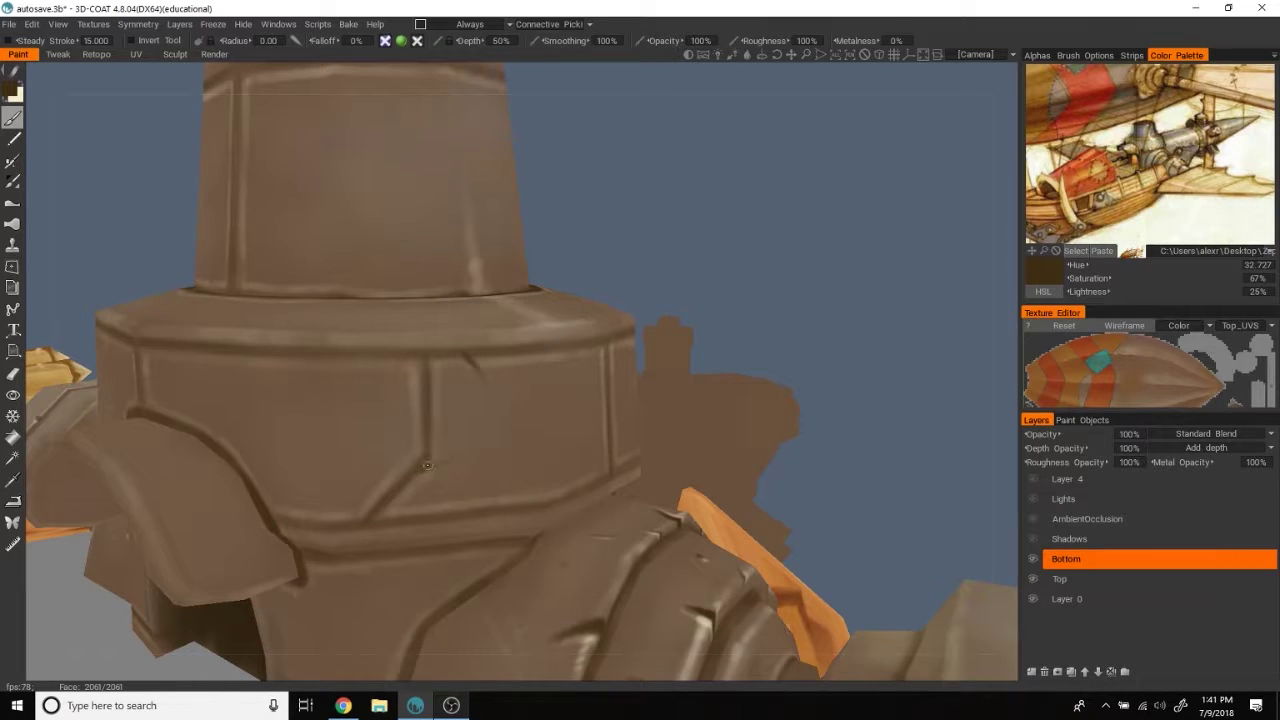
{"action": "left_click_drag", "start_coordinate": [807, 217], "coordinate": [870, 219]}
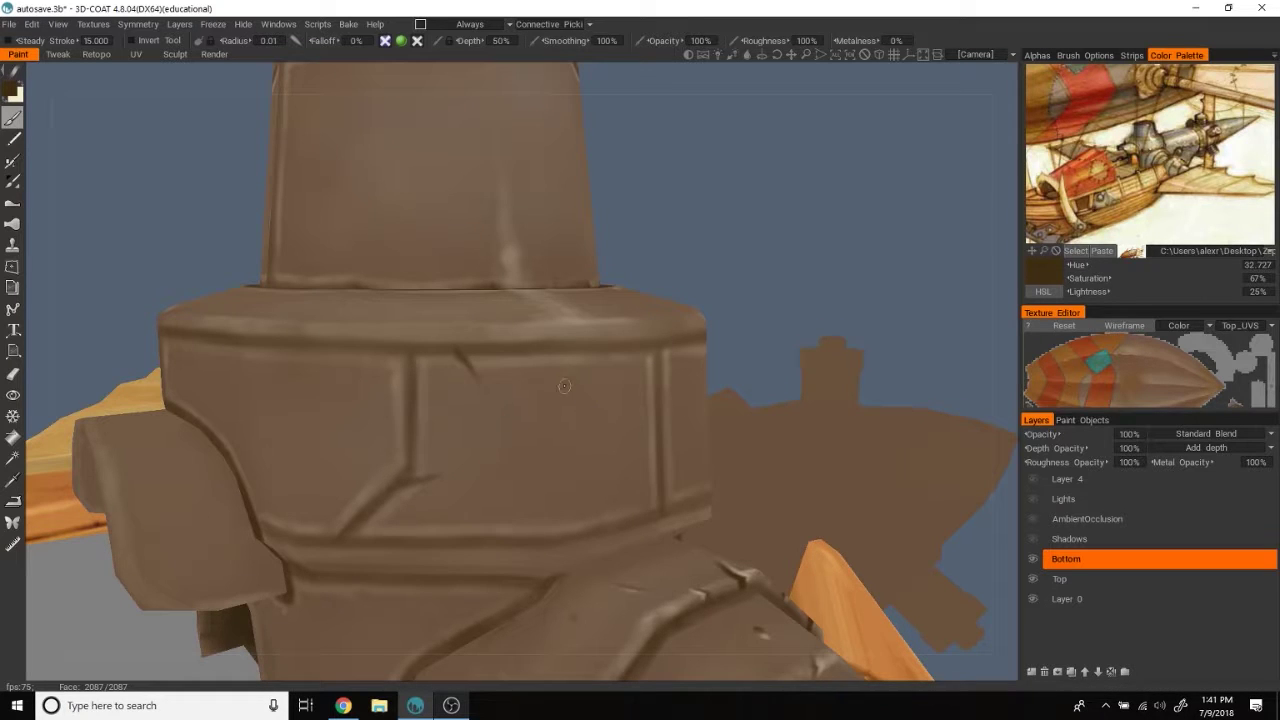
{"action": "left_click_drag", "start_coordinate": [880, 240], "coordinate": [902, 212]}
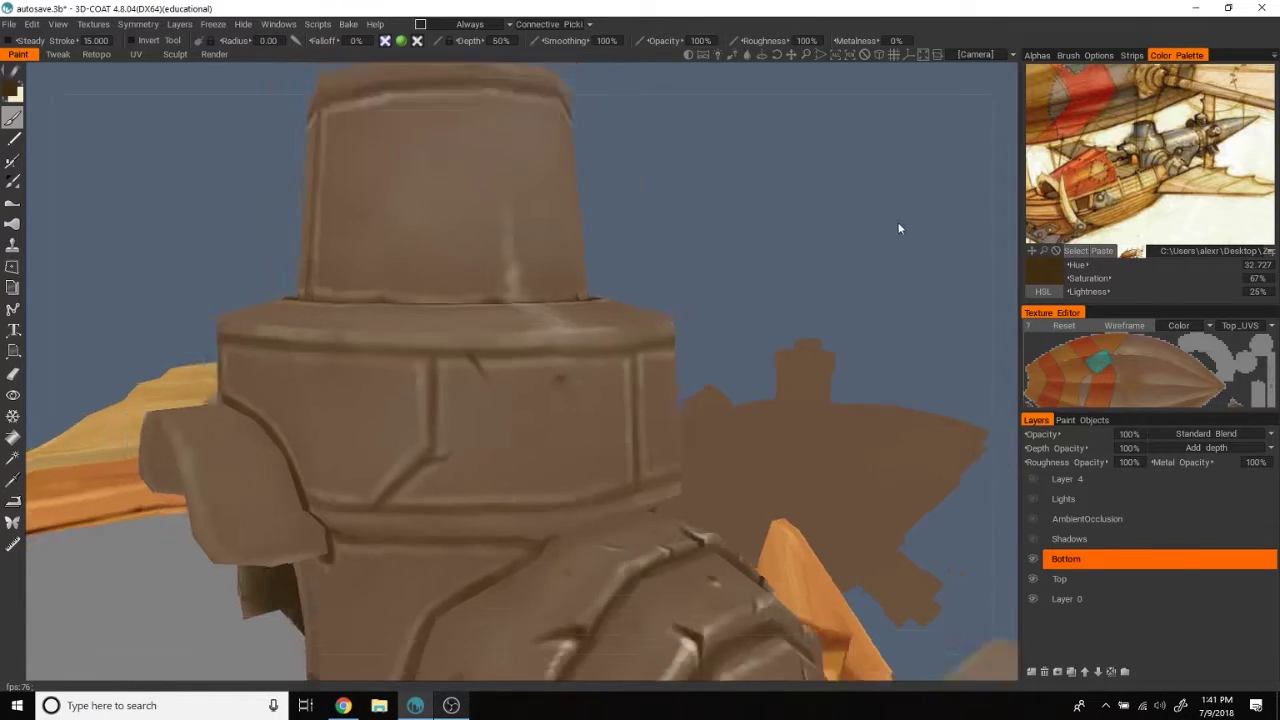
{"action": "left_click_drag", "start_coordinate": [823, 253], "coordinate": [671, 324]}
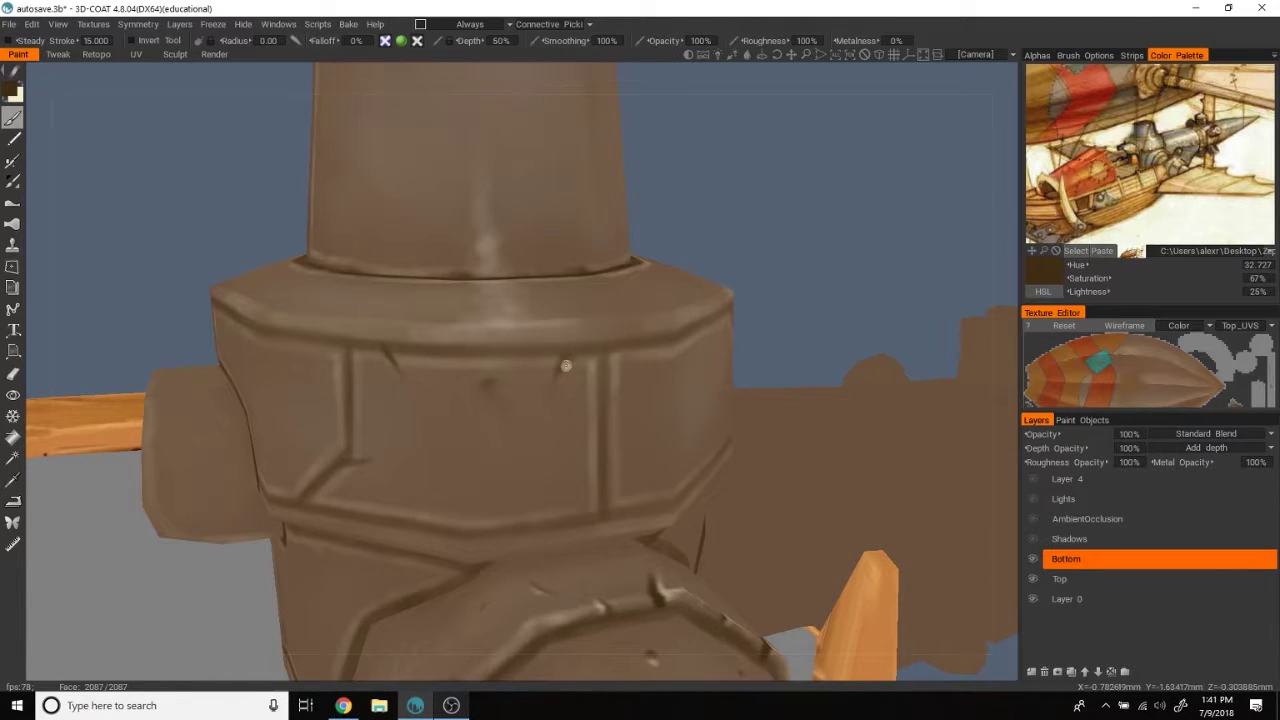
{"action": "left_click_drag", "start_coordinate": [563, 364], "coordinate": [803, 207]}
{"action": "scroll", "coordinate": [803, 207], "scroll_direction": "down", "scroll_amount": 5}
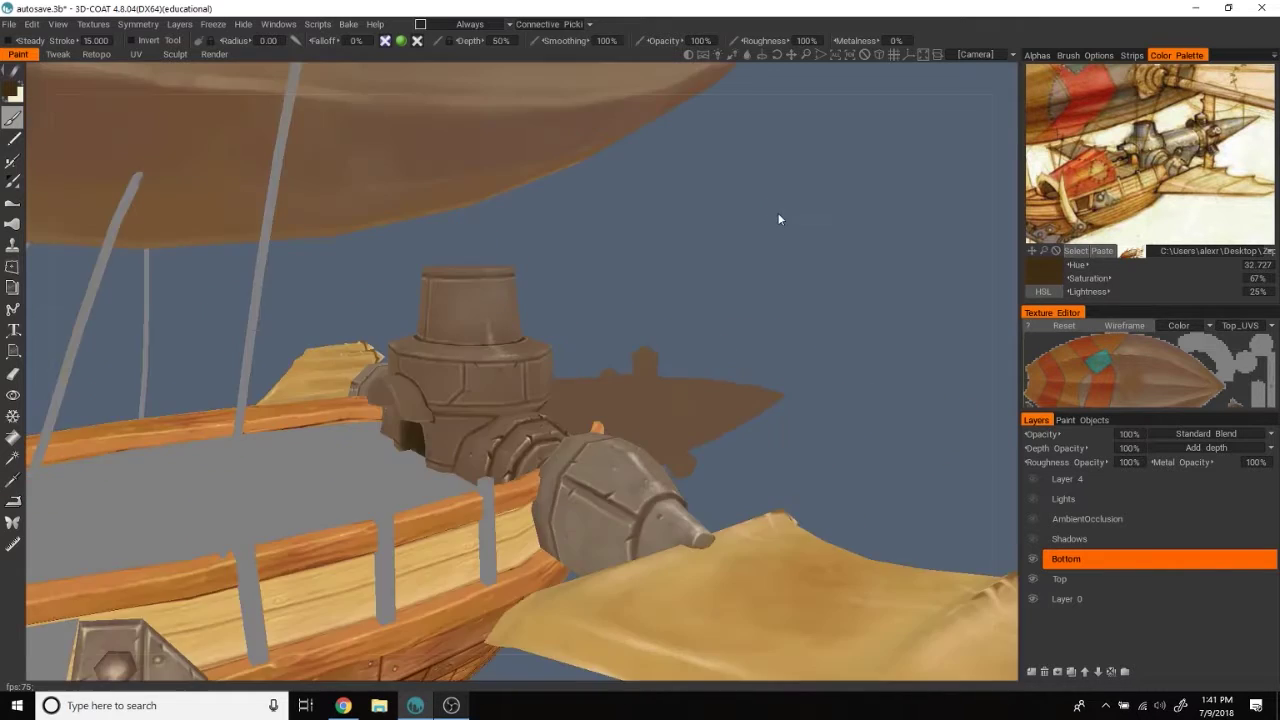
{"action": "scroll", "coordinate": [777, 217], "scroll_direction": "up", "scroll_amount": 5}
{"action": "scroll", "coordinate": [829, 209], "scroll_direction": "up", "scroll_amount": 3}
{"action": "scroll", "coordinate": [800, 191], "scroll_direction": "up", "scroll_amount": 3}
{"action": "left_click_drag", "start_coordinate": [405, 341], "coordinate": [422, 373]}
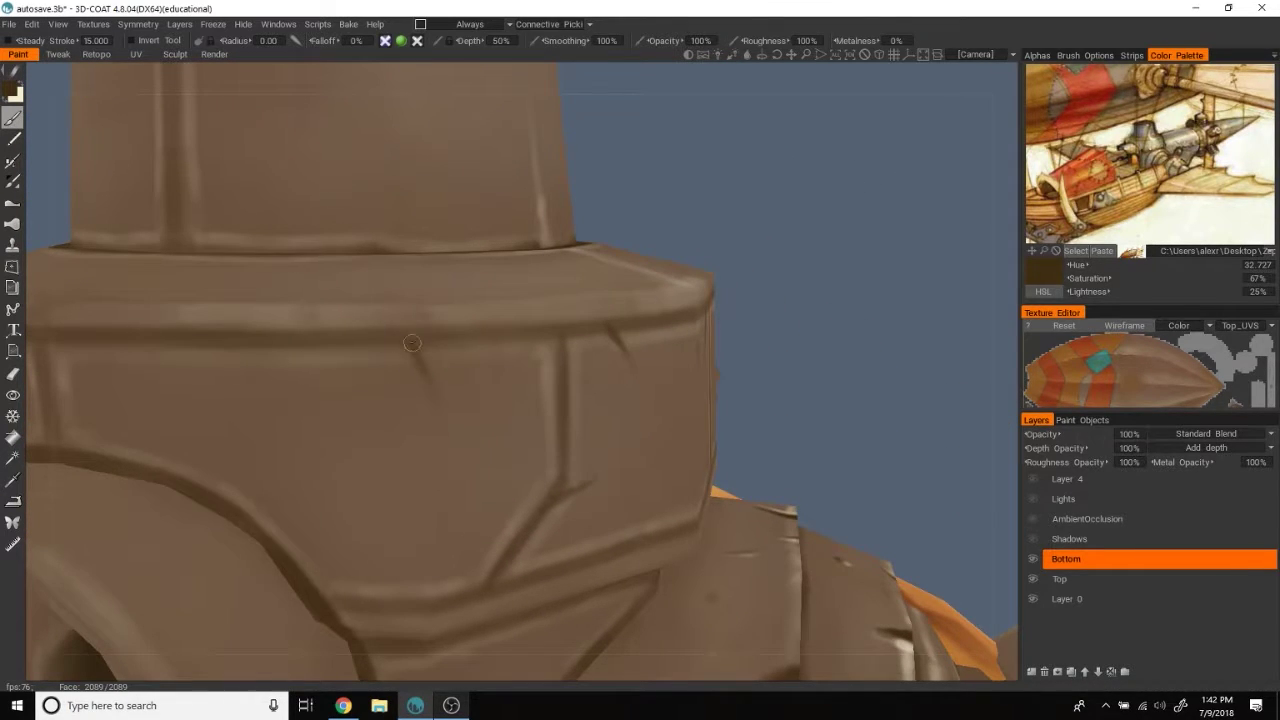
Step: Orbit the tower from its right side, from above and from below the hull
{"action": "scroll", "coordinate": [480, 477], "scroll_direction": "down", "scroll_amount": 2}
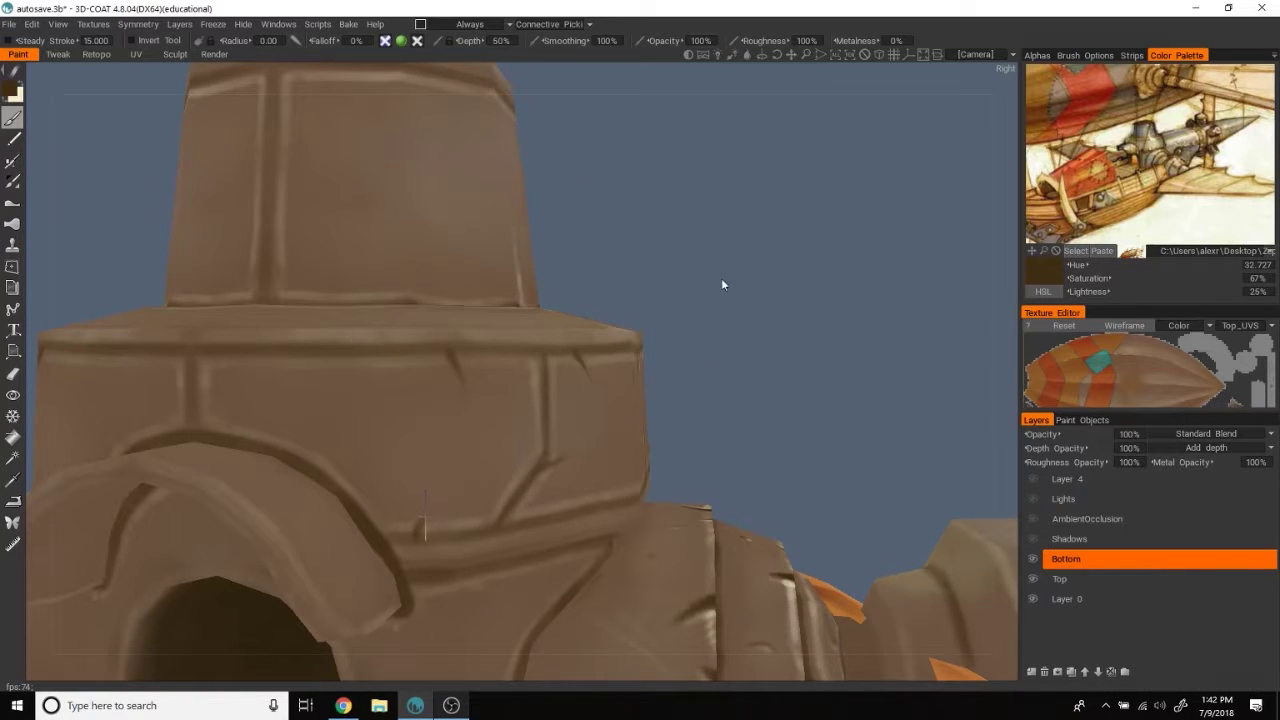
{"action": "left_click_drag", "start_coordinate": [723, 283], "coordinate": [740, 289], "text": "shift"}
{"action": "middle_click_drag", "start_coordinate": [551, 423], "coordinate": [659, 438]}
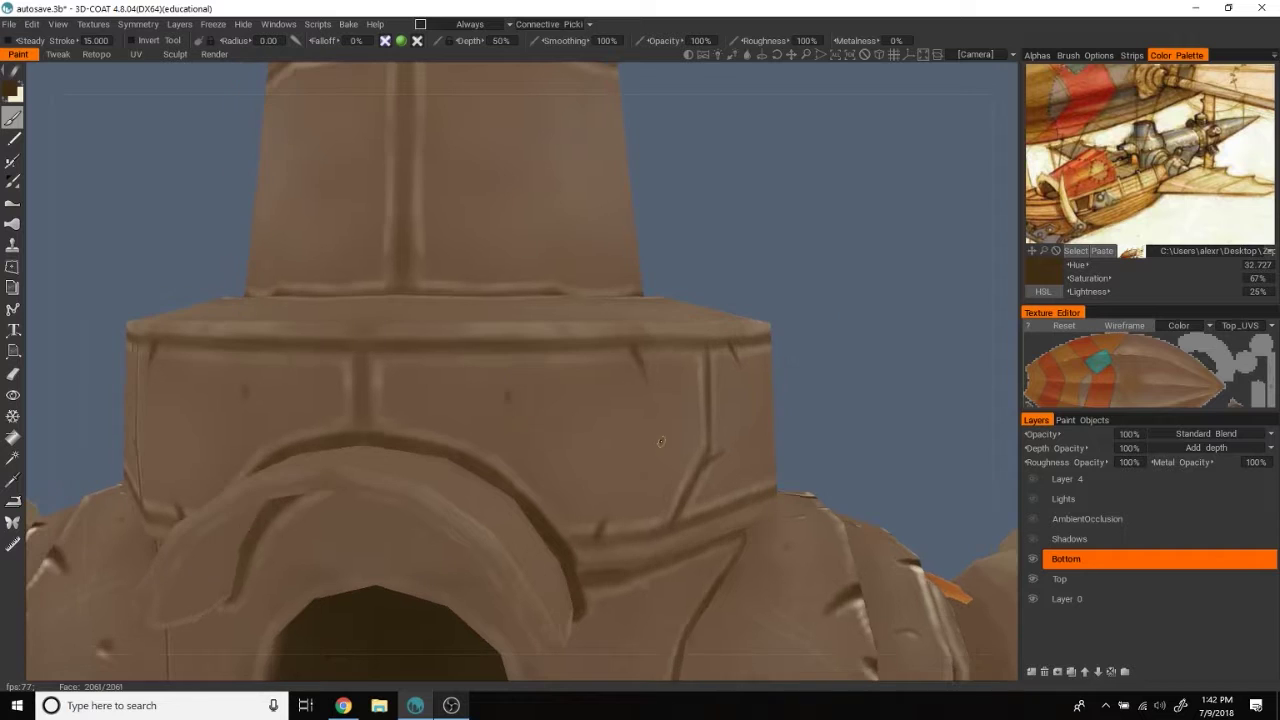
{"action": "scroll", "coordinate": [604, 410], "scroll_direction": "down", "scroll_amount": 2}
{"action": "mouse_move", "coordinate": [646, 506]}
{"action": "left_mouse_down"}
{"action": "mouse_move", "coordinate": [843, 229]}
{"action": "mouse_move", "coordinate": [460, 428]}
{"action": "left_mouse_up"}
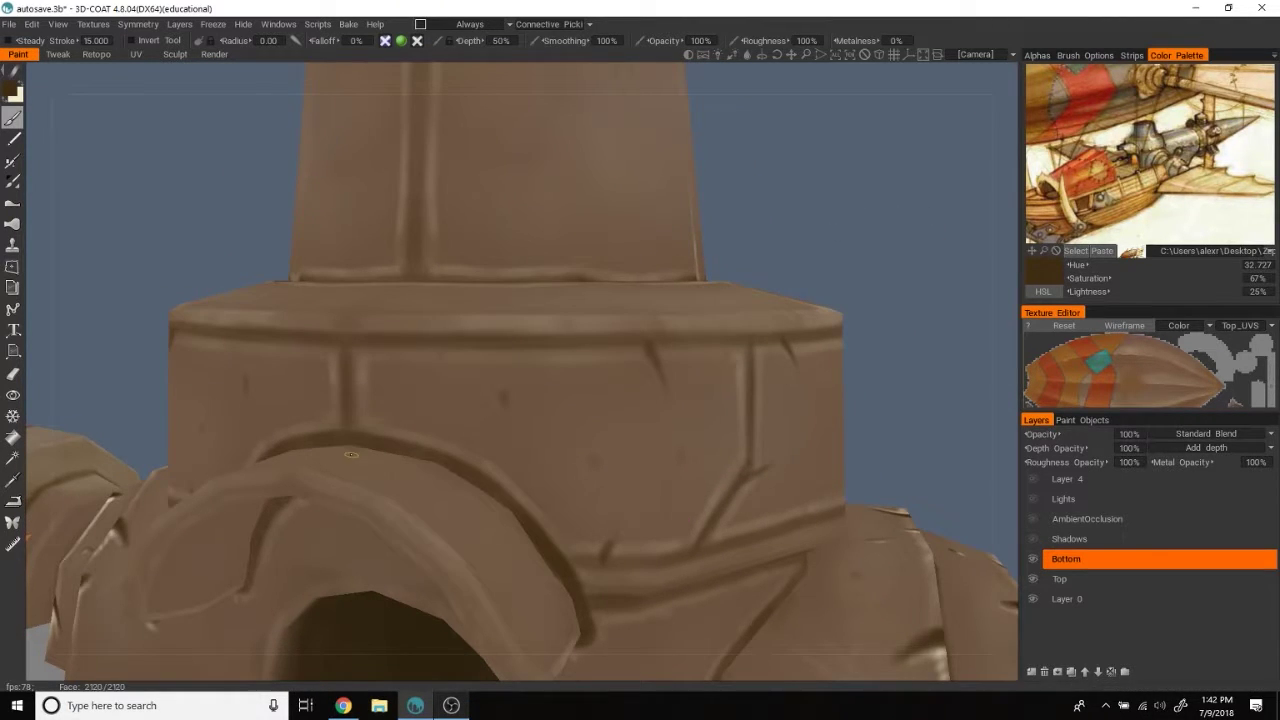
{"action": "middle_click_drag", "start_coordinate": [460, 428], "coordinate": [883, 172]}
{"action": "left_click_drag", "start_coordinate": [883, 172], "coordinate": [395, 403]}
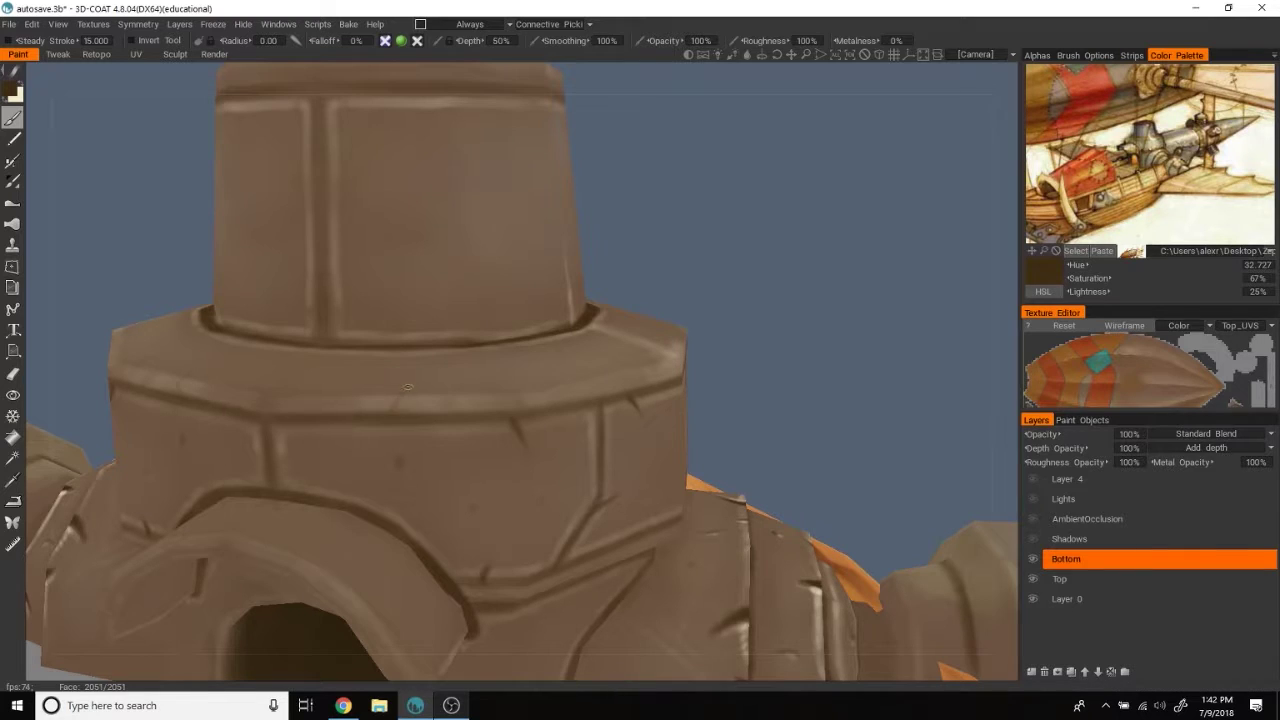
{"action": "left_click_drag", "start_coordinate": [395, 403], "coordinate": [423, 381]}
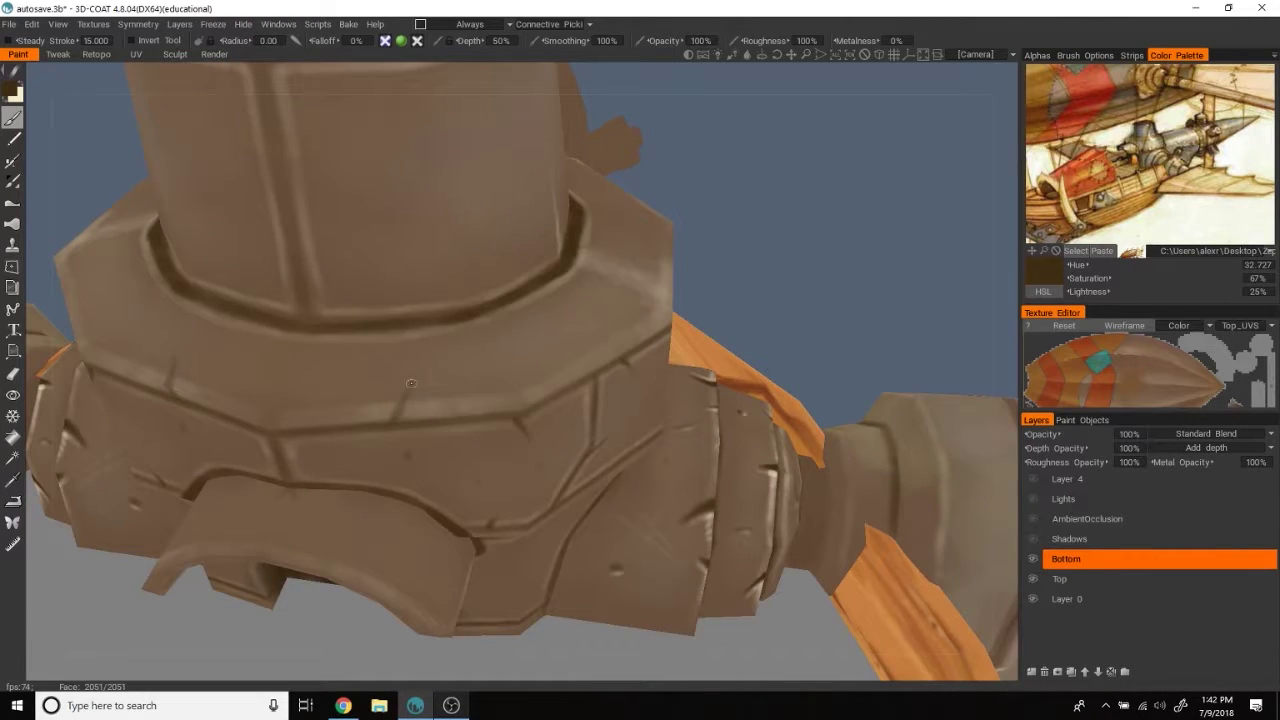
{"action": "mouse_move", "coordinate": [864, 251]}
{"action": "left_mouse_down"}
{"action": "mouse_move", "coordinate": [983, 326]}
{"action": "mouse_move", "coordinate": [898, 383]}
{"action": "mouse_move", "coordinate": [825, 273]}
{"action": "mouse_move", "coordinate": [884, 320]}
{"action": "mouse_move", "coordinate": [934, 300]}
{"action": "mouse_move", "coordinate": [871, 266]}
{"action": "mouse_move", "coordinate": [557, 436]}
{"action": "mouse_move", "coordinate": [818, 314]}
{"action": "mouse_move", "coordinate": [843, 320]}
{"action": "mouse_move", "coordinate": [829, 163]}
{"action": "mouse_move", "coordinate": [879, 213]}
{"action": "mouse_move", "coordinate": [877, 228]}
{"action": "mouse_move", "coordinate": [740, 284]}
{"action": "left_mouse_up"}
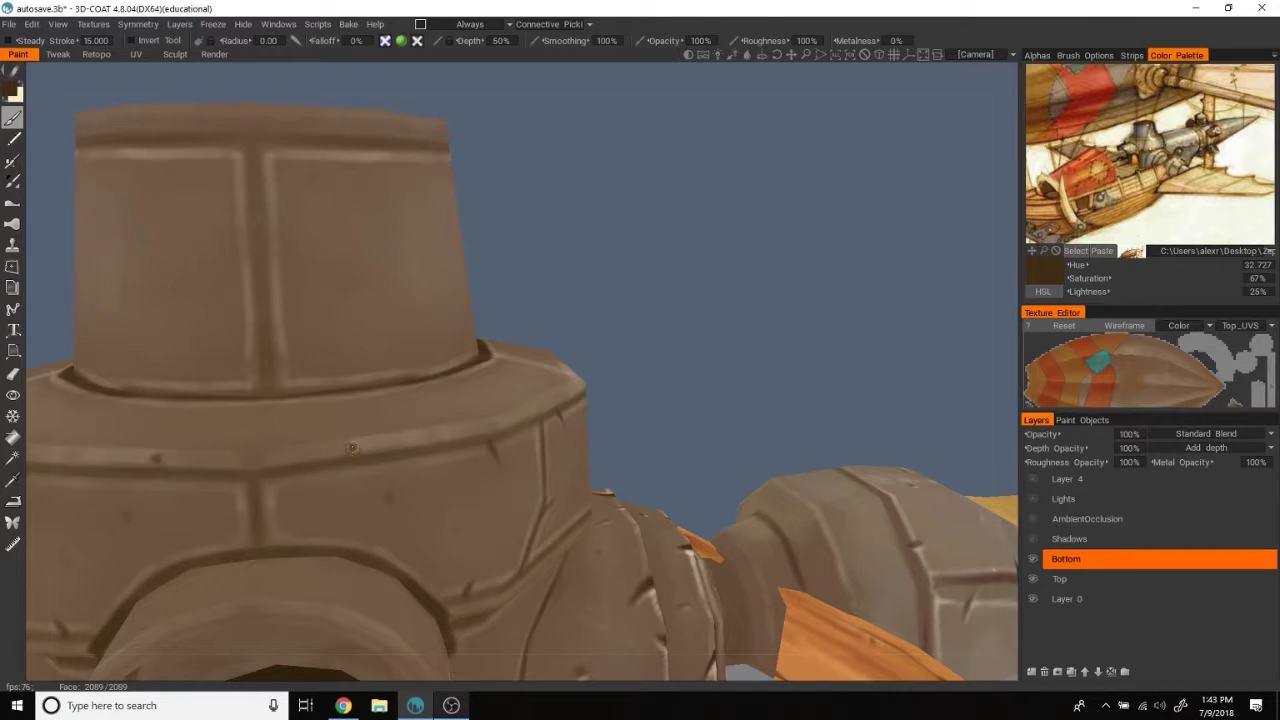
{"action": "left_click_drag", "start_coordinate": [743, 286], "coordinate": [550, 350]}
{"action": "mouse_move", "coordinate": [367, 404]}
{"action": "left_mouse_down"}
{"action": "mouse_move", "coordinate": [920, 340]}
{"action": "mouse_move", "coordinate": [929, 420]}
{"action": "mouse_move", "coordinate": [889, 534]}
{"action": "mouse_move", "coordinate": [815, 347]}
{"action": "mouse_move", "coordinate": [835, 372]}
{"action": "left_mouse_up"}
{"action": "mouse_move", "coordinate": [337, 400]}
{"action": "left_mouse_down"}
{"action": "mouse_move", "coordinate": [817, 236]}
{"action": "mouse_move", "coordinate": [305, 367]}
{"action": "left_mouse_up"}
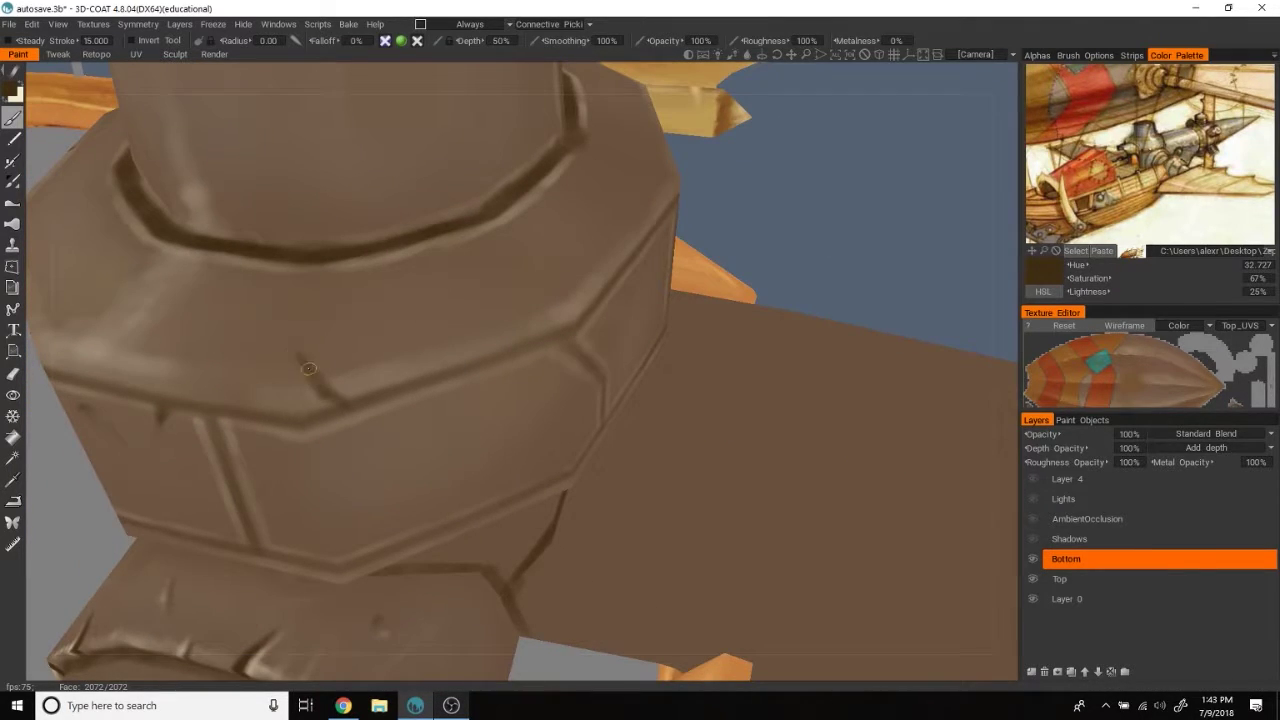
{"action": "mouse_move", "coordinate": [849, 204]}
{"action": "left_mouse_down"}
{"action": "mouse_move", "coordinate": [809, 271]}
{"action": "mouse_move", "coordinate": [840, 337]}
{"action": "mouse_move", "coordinate": [900, 303]}
{"action": "mouse_move", "coordinate": [414, 438]}
{"action": "left_mouse_up"}
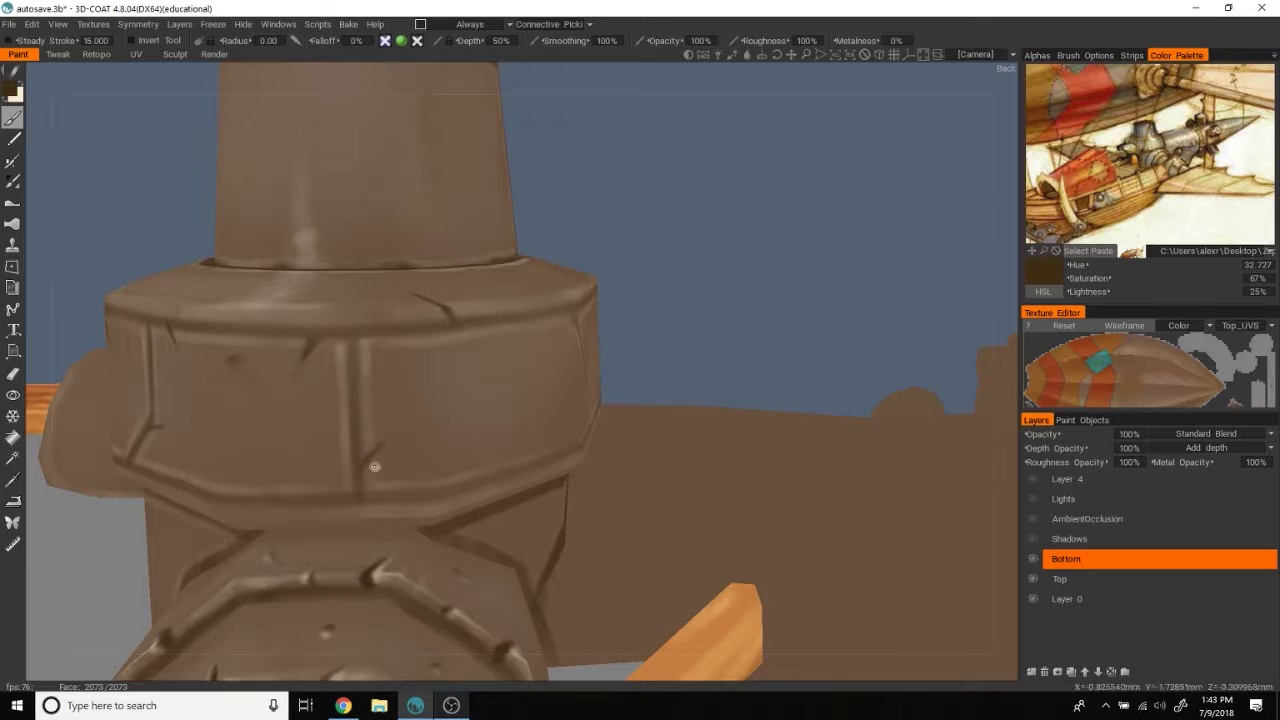
Step: Circle the tower base from several angles, then move back in on the upper tiers
{"action": "left_click_drag", "start_coordinate": [372, 452], "coordinate": [771, 249]}
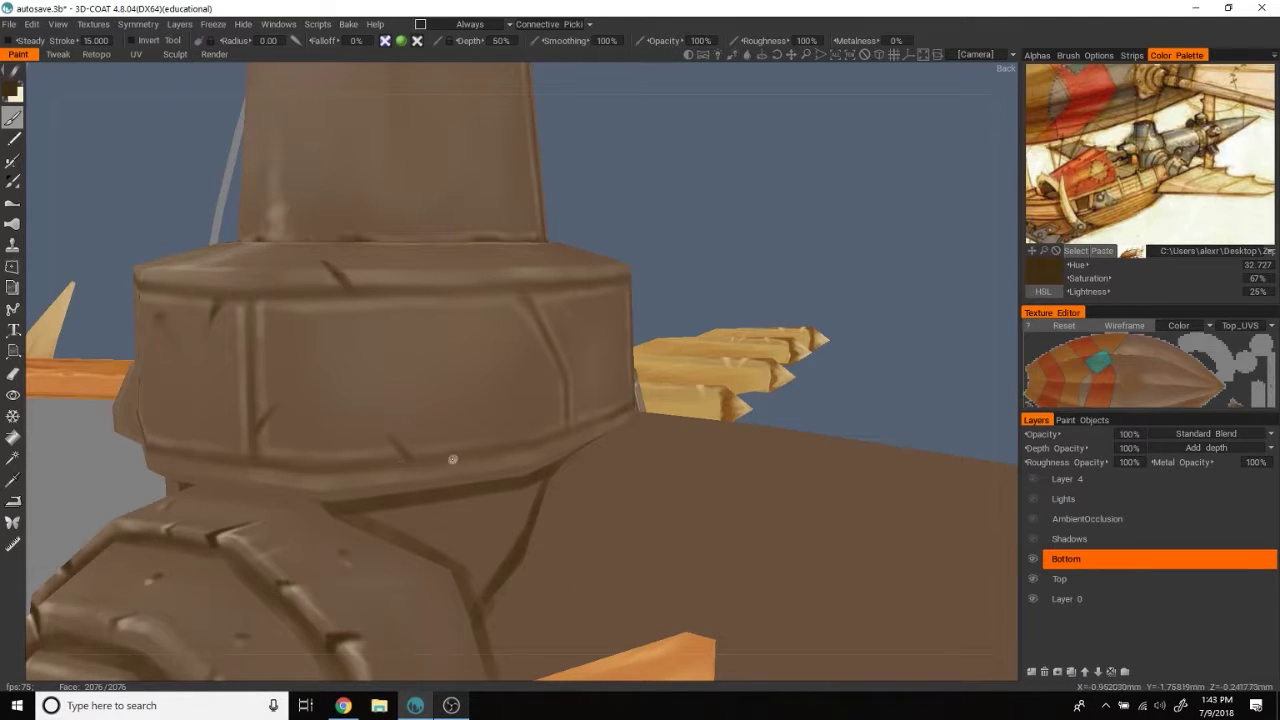
{"action": "mouse_move", "coordinate": [883, 244]}
{"action": "left_mouse_down"}
{"action": "mouse_move", "coordinate": [864, 234]}
{"action": "mouse_move", "coordinate": [516, 314]}
{"action": "left_mouse_up"}
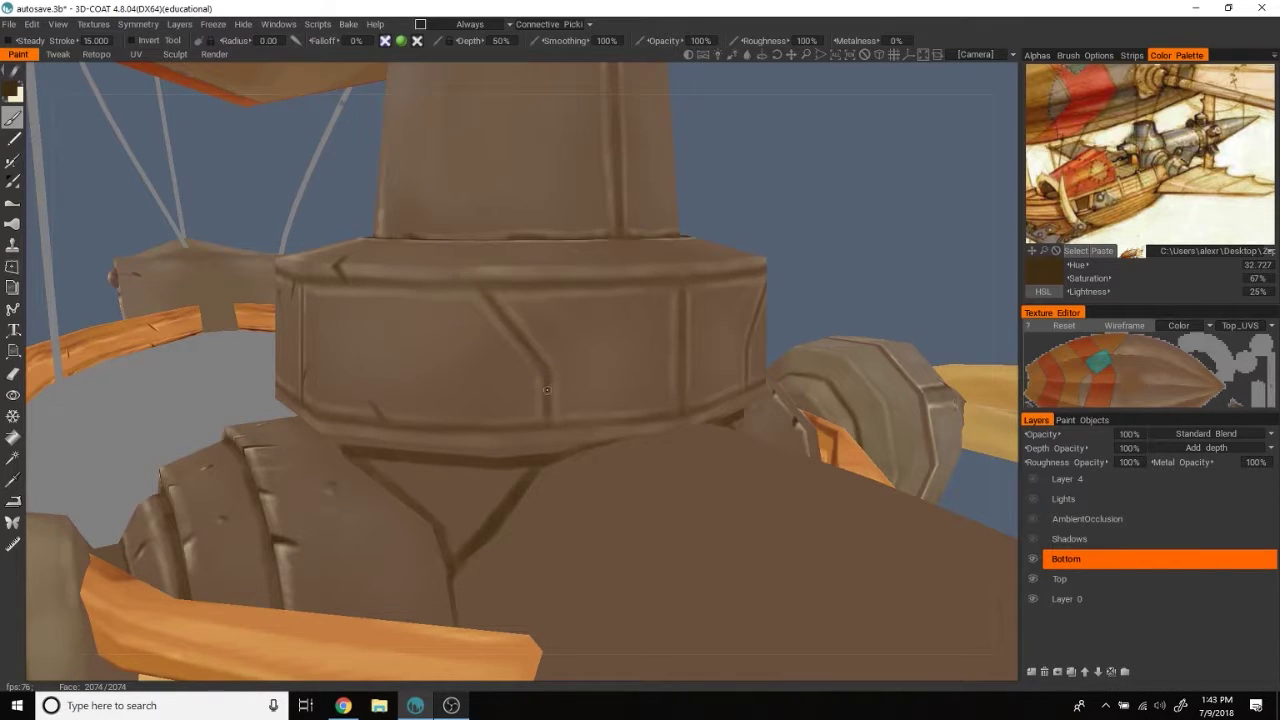
{"action": "left_click_drag", "start_coordinate": [547, 381], "coordinate": [655, 346]}
{"action": "left_click_drag", "start_coordinate": [542, 439], "coordinate": [614, 337]}
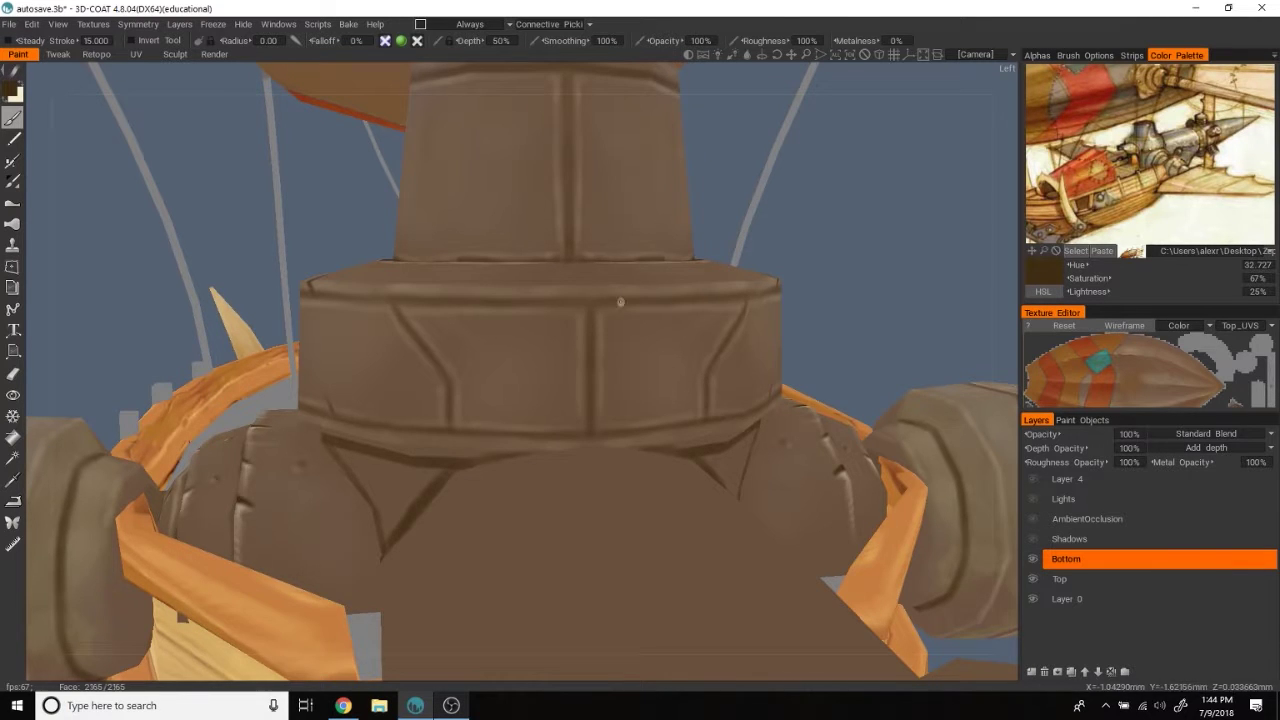
{"action": "left_click_drag", "start_coordinate": [605, 303], "coordinate": [733, 274]}
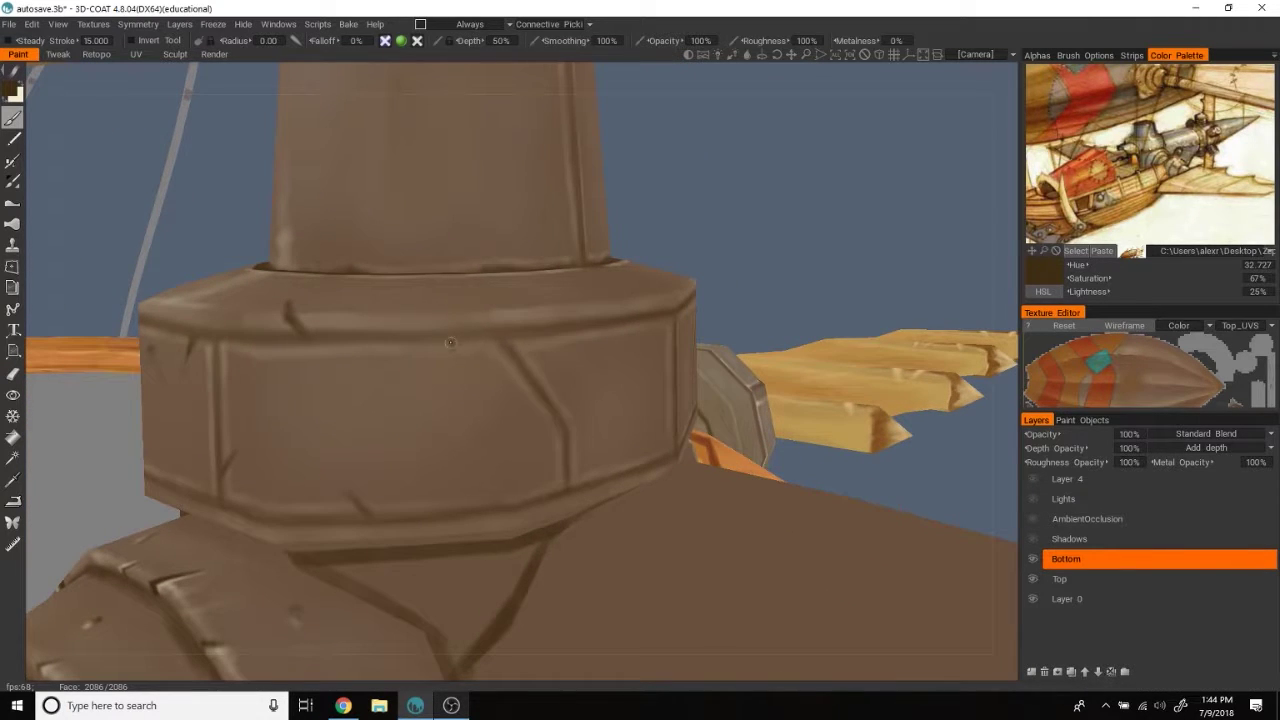
{"action": "left_click_drag", "start_coordinate": [450, 344], "coordinate": [452, 339], "text": "alt"}
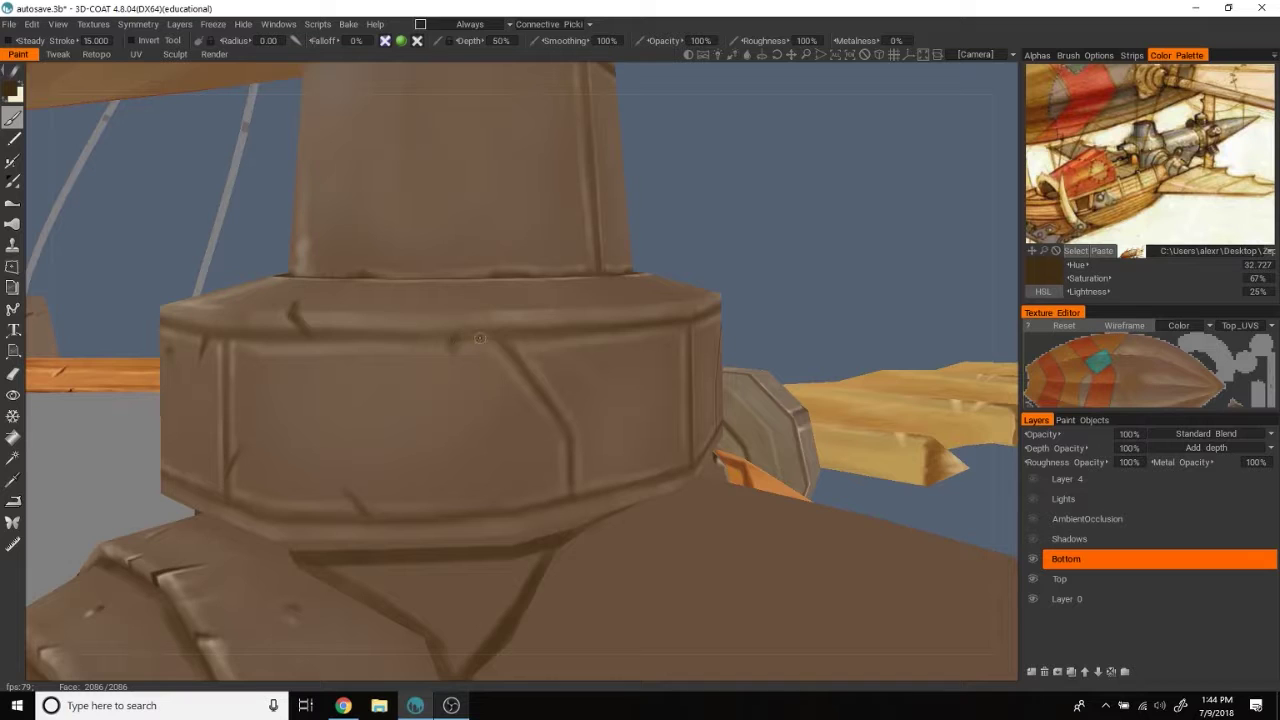
{"action": "mouse_move", "coordinate": [840, 209]}
{"action": "left_mouse_down"}
{"action": "mouse_move", "coordinate": [877, 201]}
{"action": "mouse_move", "coordinate": [829, 257]}
{"action": "left_mouse_up"}
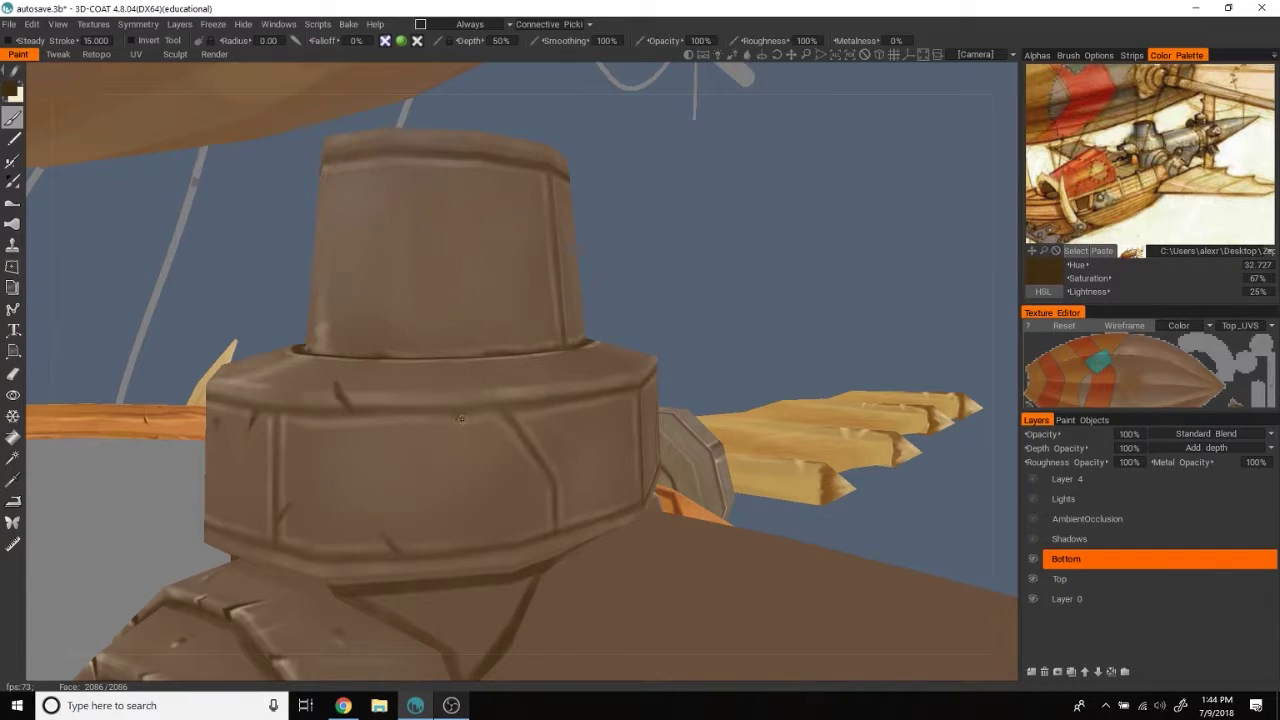
{"action": "mouse_move", "coordinate": [447, 411]}
{"action": "right_mouse_down"}
{"action": "mouse_move", "coordinate": [794, 234]}
{"action": "mouse_move", "coordinate": [428, 500]}
{"action": "right_mouse_up"}
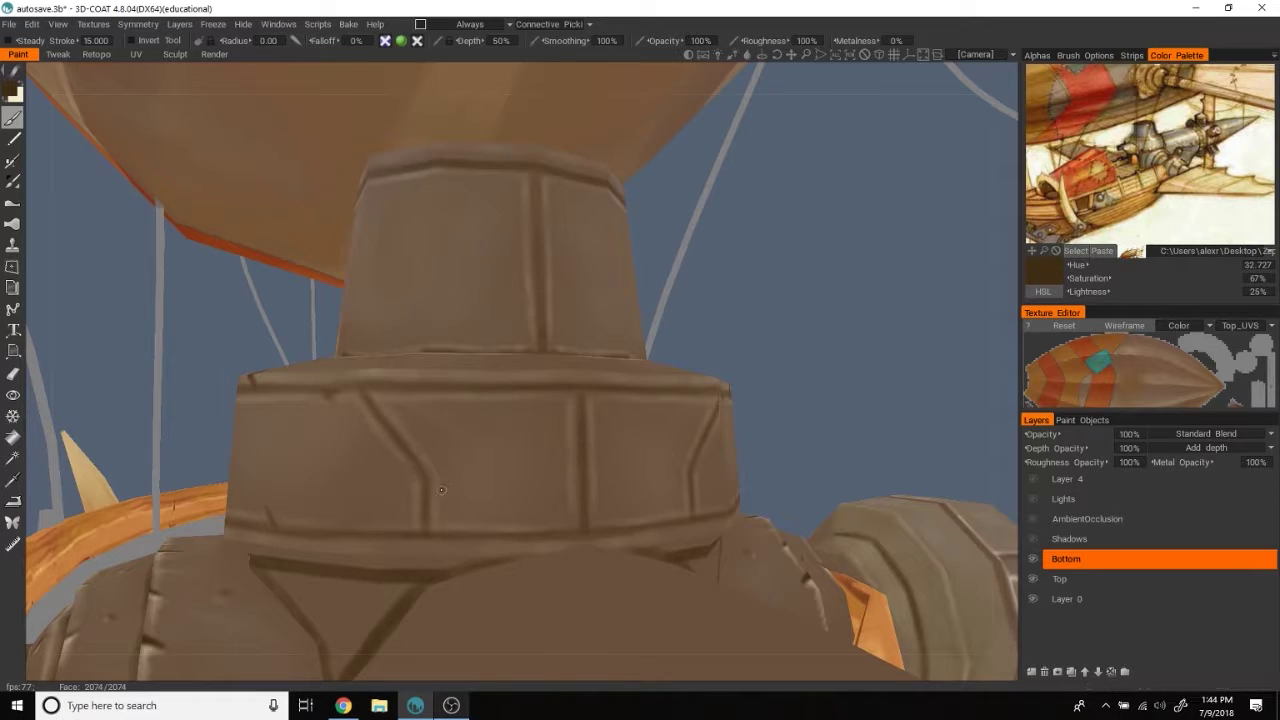
{"action": "right_click_drag", "start_coordinate": [462, 466], "coordinate": [528, 340]}
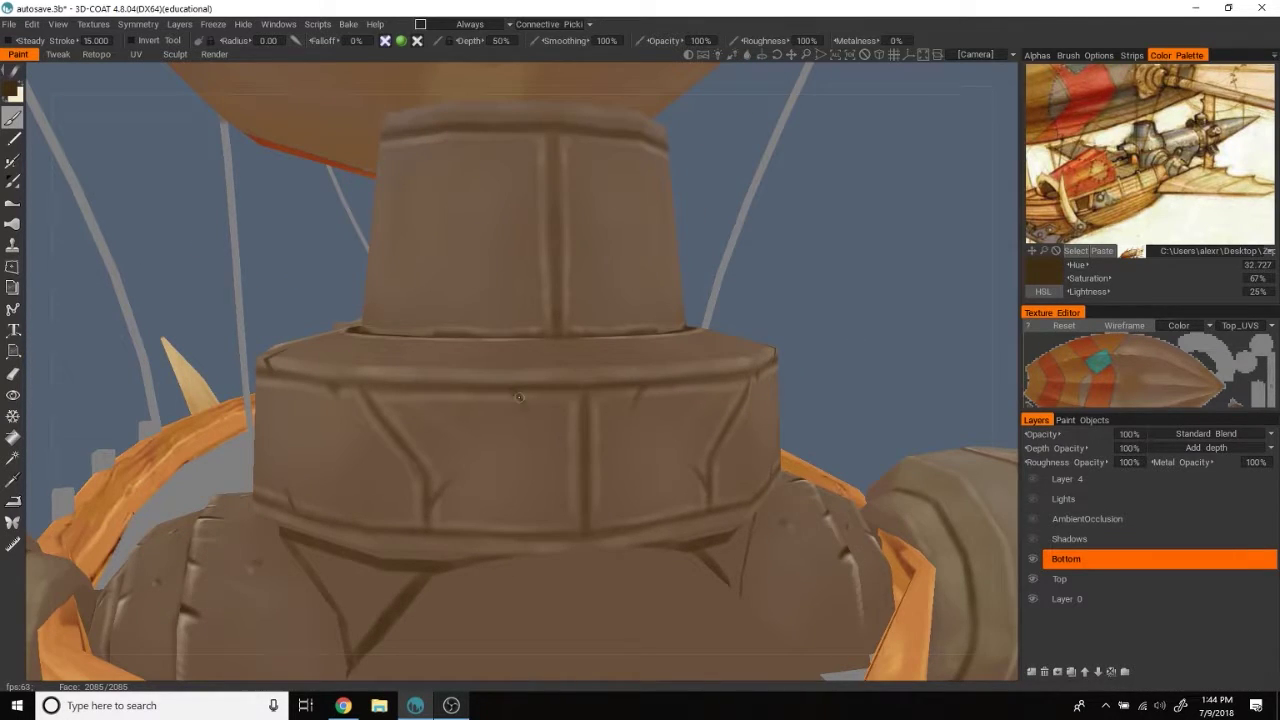
{"action": "right_click_drag", "start_coordinate": [516, 389], "coordinate": [901, 285]}
{"action": "scroll", "coordinate": [897, 279], "scroll_direction": "up", "scroll_amount": 3}
{"action": "scroll", "coordinate": [893, 273], "scroll_direction": "up", "scroll_amount": 2}
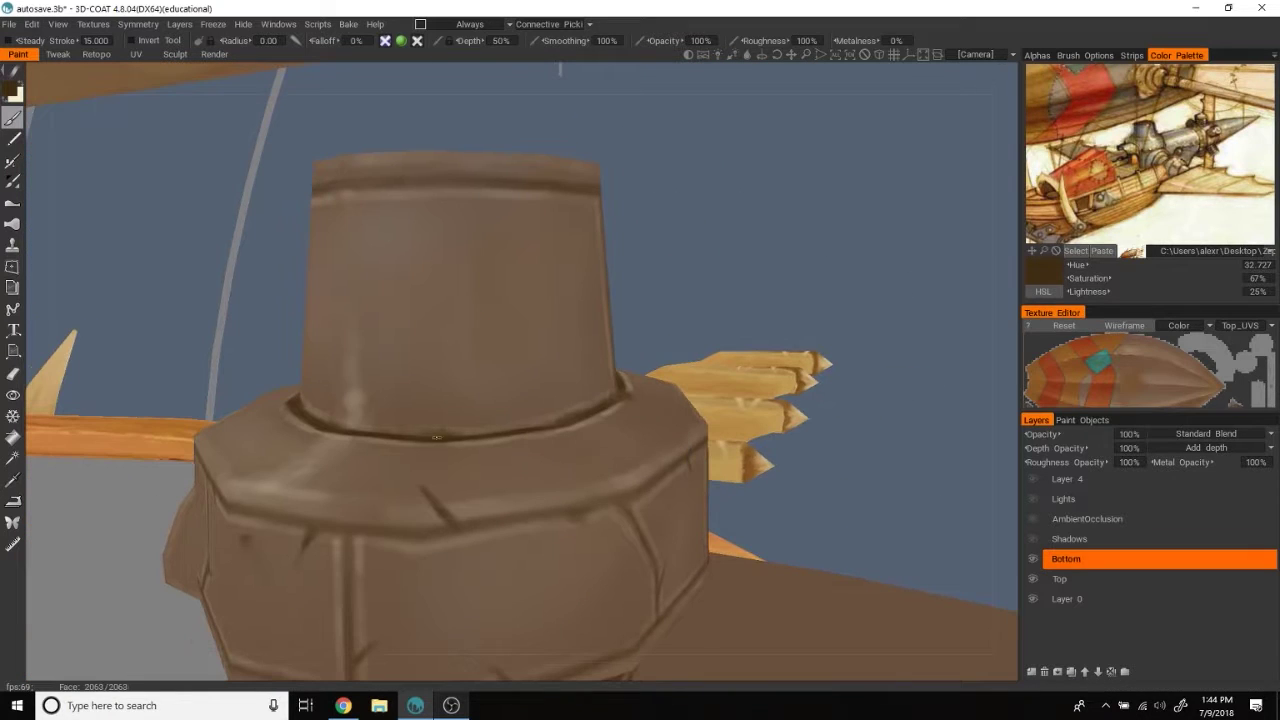
{"action": "mouse_move", "coordinate": [439, 428]}
{"action": "right_mouse_down"}
{"action": "mouse_move", "coordinate": [838, 176]}
{"action": "mouse_move", "coordinate": [486, 414]}
{"action": "right_mouse_up"}
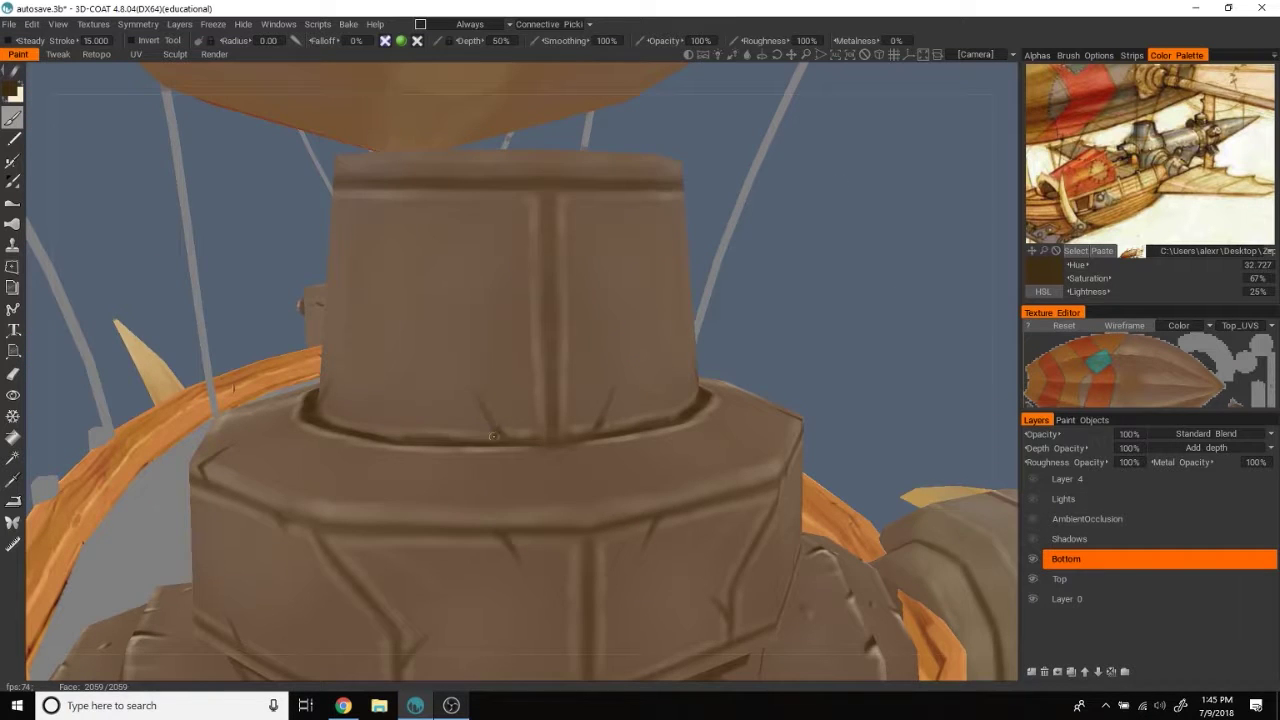
{"action": "mouse_move", "coordinate": [783, 263]}
{"action": "right_mouse_down"}
{"action": "mouse_move", "coordinate": [873, 235]}
{"action": "mouse_move", "coordinate": [800, 229]}
{"action": "mouse_move", "coordinate": [811, 212]}
{"action": "right_mouse_up"}
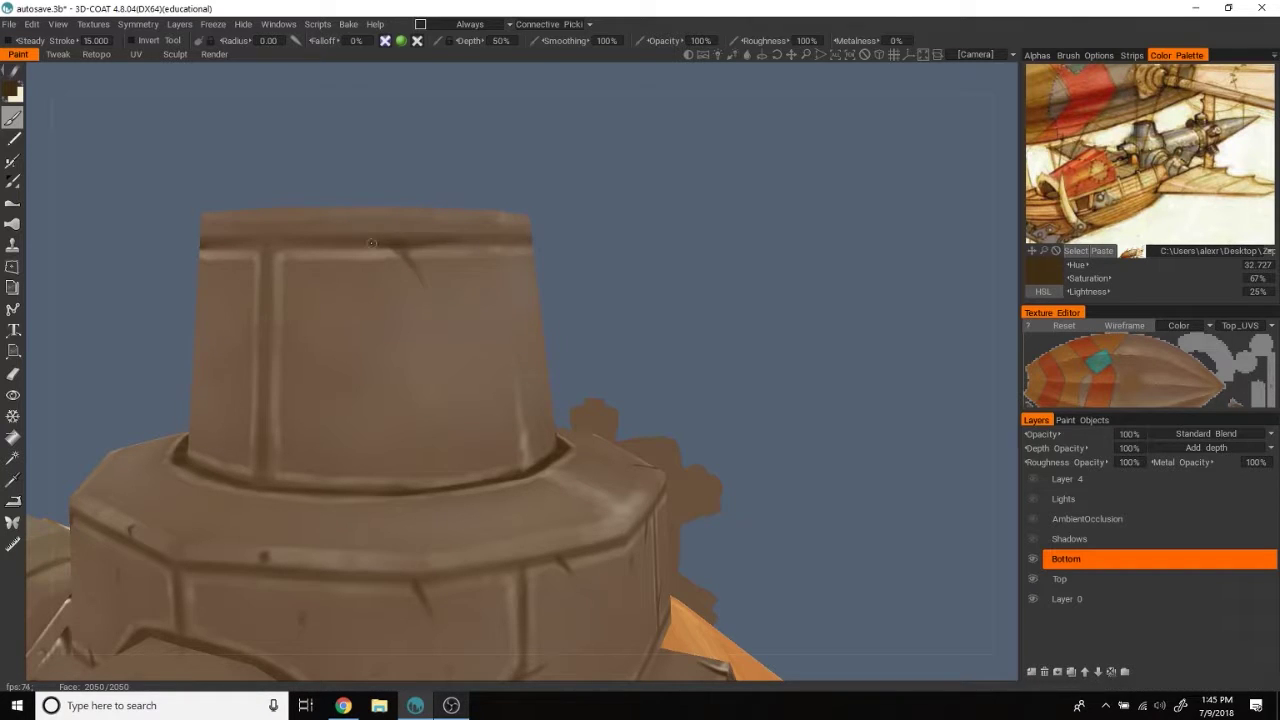
Step: Reduce the brush radius to about 0.01 for finer cracks
{"action": "mouse_move", "coordinate": [275, 303]}
{"action": "left_mouse_down"}
{"action": "mouse_move", "coordinate": [784, 241]}
{"action": "mouse_move", "coordinate": [699, 227]}
{"action": "mouse_move", "coordinate": [390, 454]}
{"action": "left_mouse_up"}
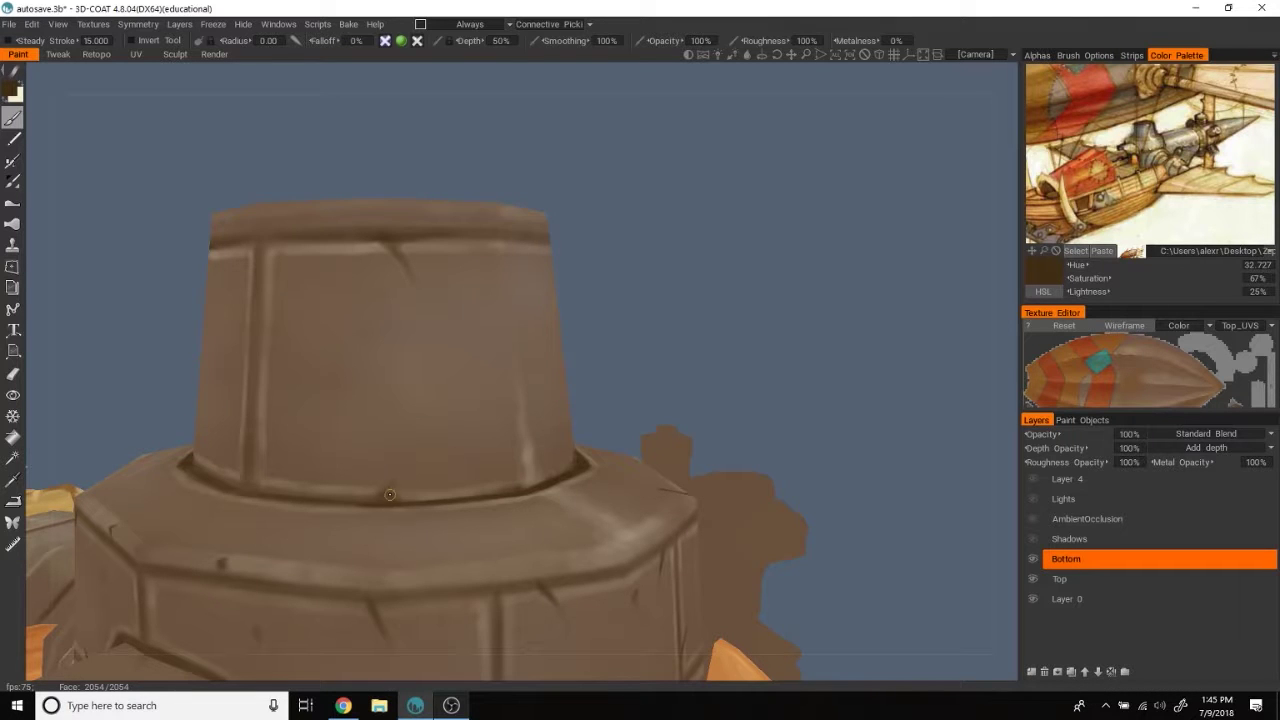
{"action": "mouse_move", "coordinate": [386, 491]}
{"action": "left_mouse_down"}
{"action": "mouse_move", "coordinate": [834, 306]}
{"action": "mouse_move", "coordinate": [866, 277]}
{"action": "mouse_move", "coordinate": [423, 371]}
{"action": "left_mouse_up"}
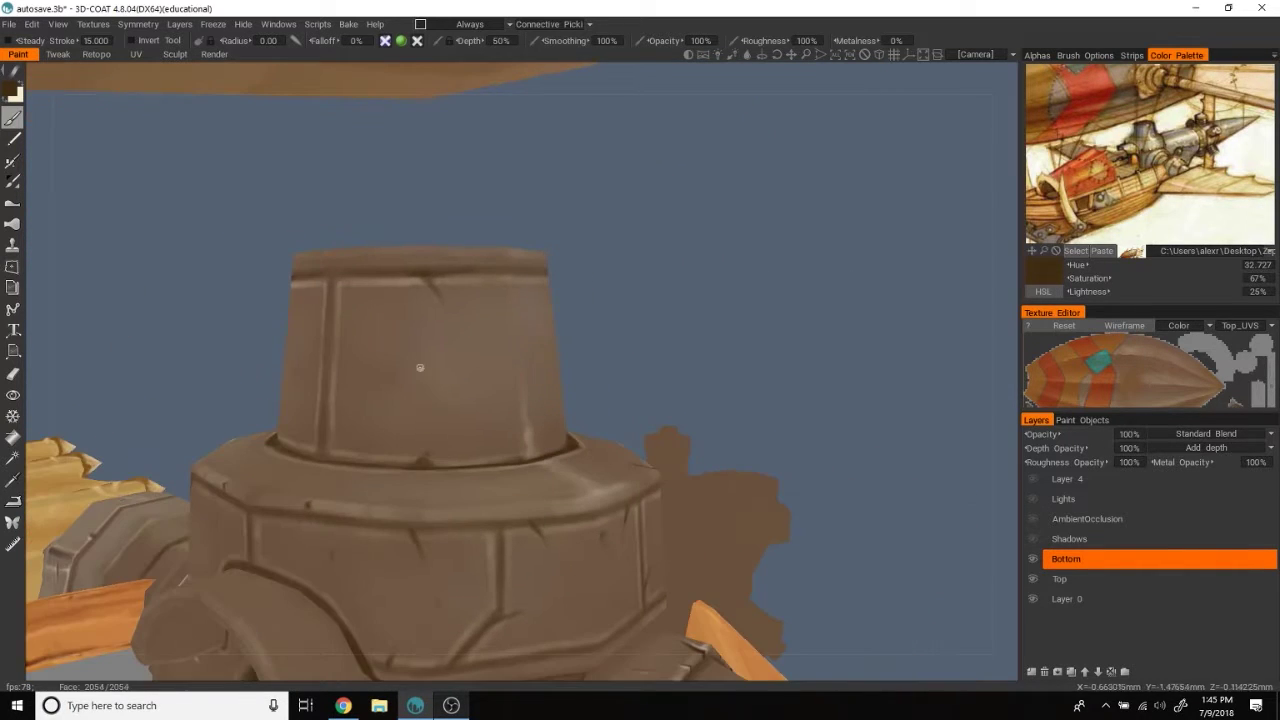
{"action": "right_click_drag", "start_coordinate": [387, 371], "coordinate": [366, 371]}
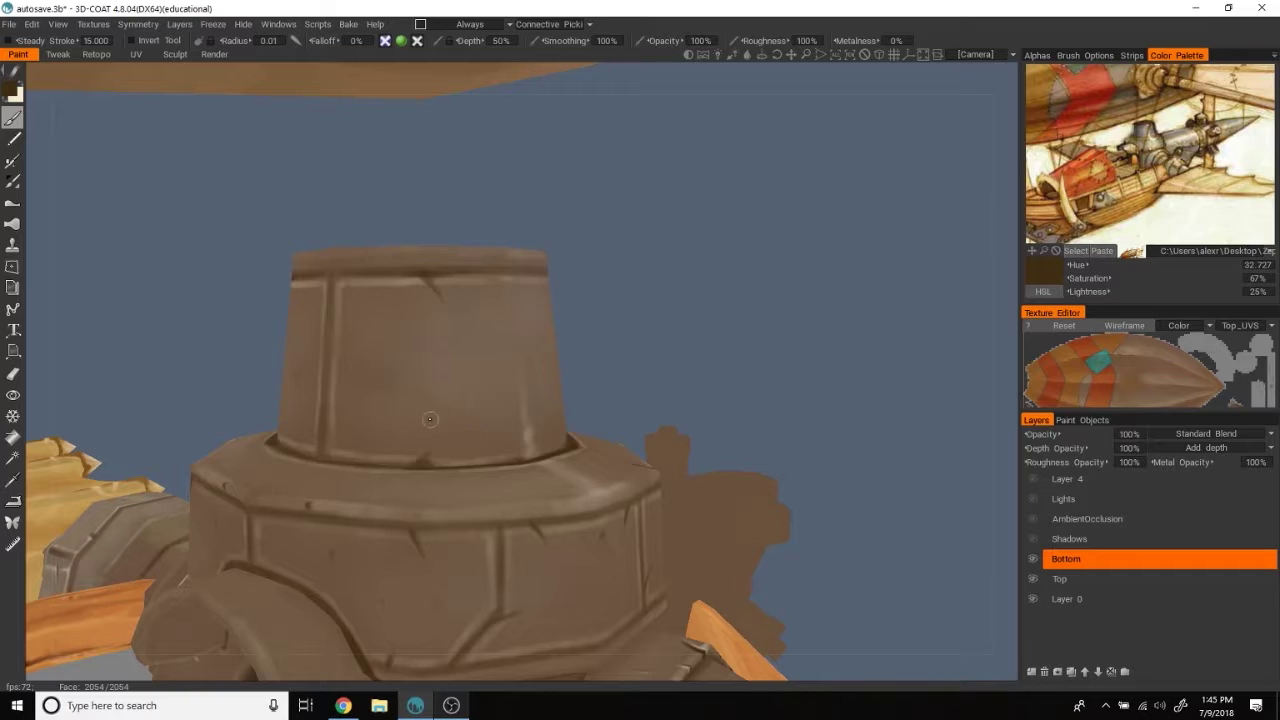
Step: Orbit and zoom across the deck to close in on the turret and tower
{"action": "left_click_drag", "start_coordinate": [735, 300], "coordinate": [511, 293]}
{"action": "mouse_move", "coordinate": [790, 235]}
{"action": "left_mouse_down"}
{"action": "mouse_move", "coordinate": [737, 243]}
{"action": "mouse_move", "coordinate": [634, 308]}
{"action": "mouse_move", "coordinate": [663, 429]}
{"action": "mouse_move", "coordinate": [904, 240]}
{"action": "mouse_move", "coordinate": [843, 177]}
{"action": "left_mouse_up"}
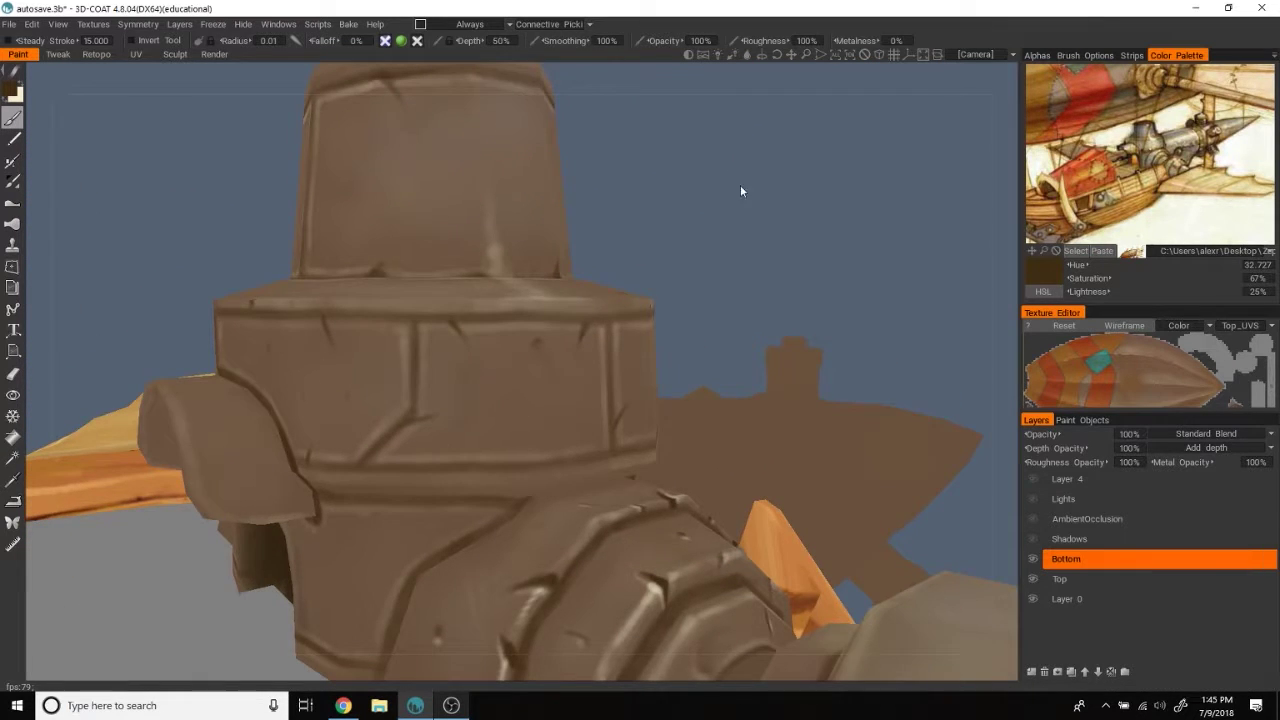
{"action": "left_click_drag", "start_coordinate": [741, 191], "coordinate": [292, 364]}
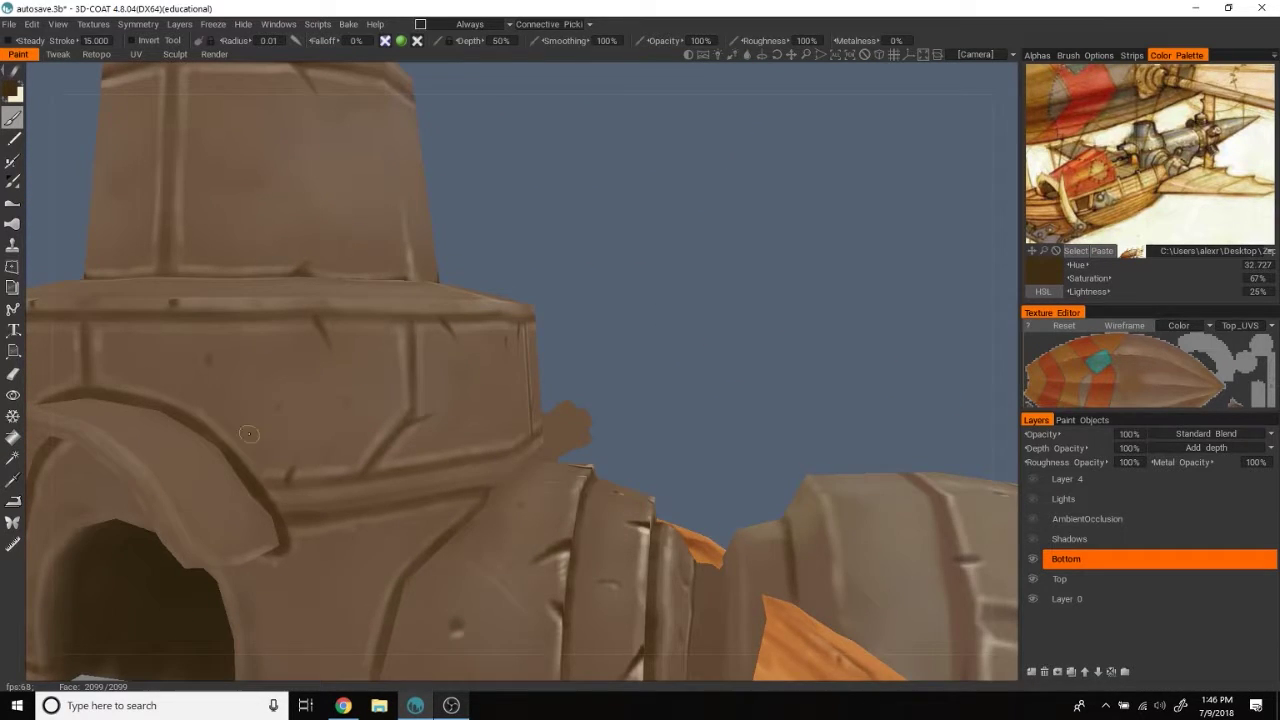
{"action": "scroll", "coordinate": [820, 213], "scroll_direction": "down", "scroll_amount": 3}
{"action": "scroll", "coordinate": [823, 228], "scroll_direction": "up", "scroll_amount": 2}
{"action": "scroll", "coordinate": [834, 217], "scroll_direction": "up", "scroll_amount": 3}
{"action": "mouse_move", "coordinate": [834, 217]}
{"action": "left_mouse_down"}
{"action": "mouse_move", "coordinate": [834, 164]}
{"action": "mouse_move", "coordinate": [520, 313]}
{"action": "mouse_move", "coordinate": [583, 366]}
{"action": "left_mouse_up"}
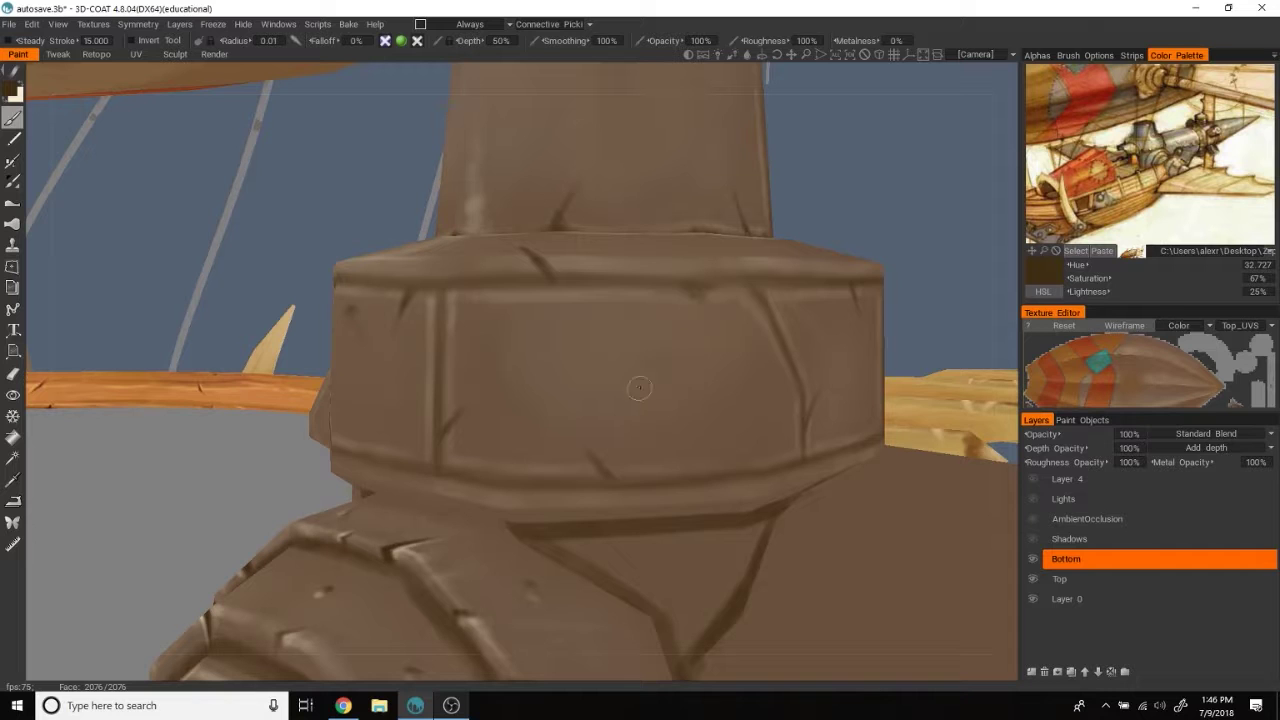
{"action": "scroll", "coordinate": [915, 224], "scroll_direction": "up", "scroll_amount": 3}
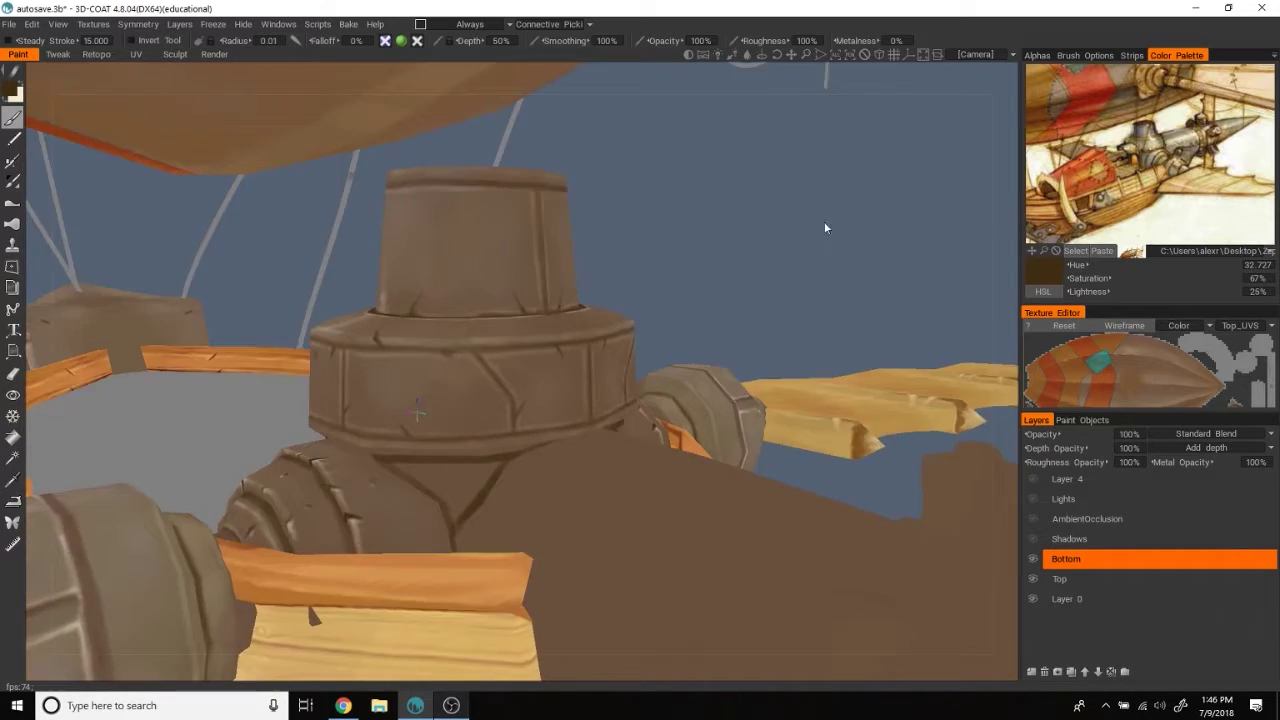
{"action": "scroll", "coordinate": [824, 225], "scroll_direction": "up", "scroll_amount": 3}
Step: Add thin dark crack notches around the base tier and arched opening, orbiting between strokes
{"action": "mouse_move", "coordinate": [341, 396]}
{"action": "right_mouse_down"}
{"action": "mouse_move", "coordinate": [814, 197]}
{"action": "mouse_move", "coordinate": [928, 220]}
{"action": "mouse_move", "coordinate": [989, 160]}
{"action": "mouse_move", "coordinate": [911, 443]}
{"action": "mouse_move", "coordinate": [544, 429]}
{"action": "right_mouse_up"}
{"action": "mouse_move", "coordinate": [935, 322]}
{"action": "left_mouse_down"}
{"action": "mouse_move", "coordinate": [860, 316]}
{"action": "mouse_move", "coordinate": [482, 480]}
{"action": "left_mouse_up"}
{"action": "mouse_move", "coordinate": [357, 524]}
{"action": "left_mouse_down"}
{"action": "mouse_move", "coordinate": [794, 257]}
{"action": "mouse_move", "coordinate": [392, 363]}
{"action": "left_mouse_up"}
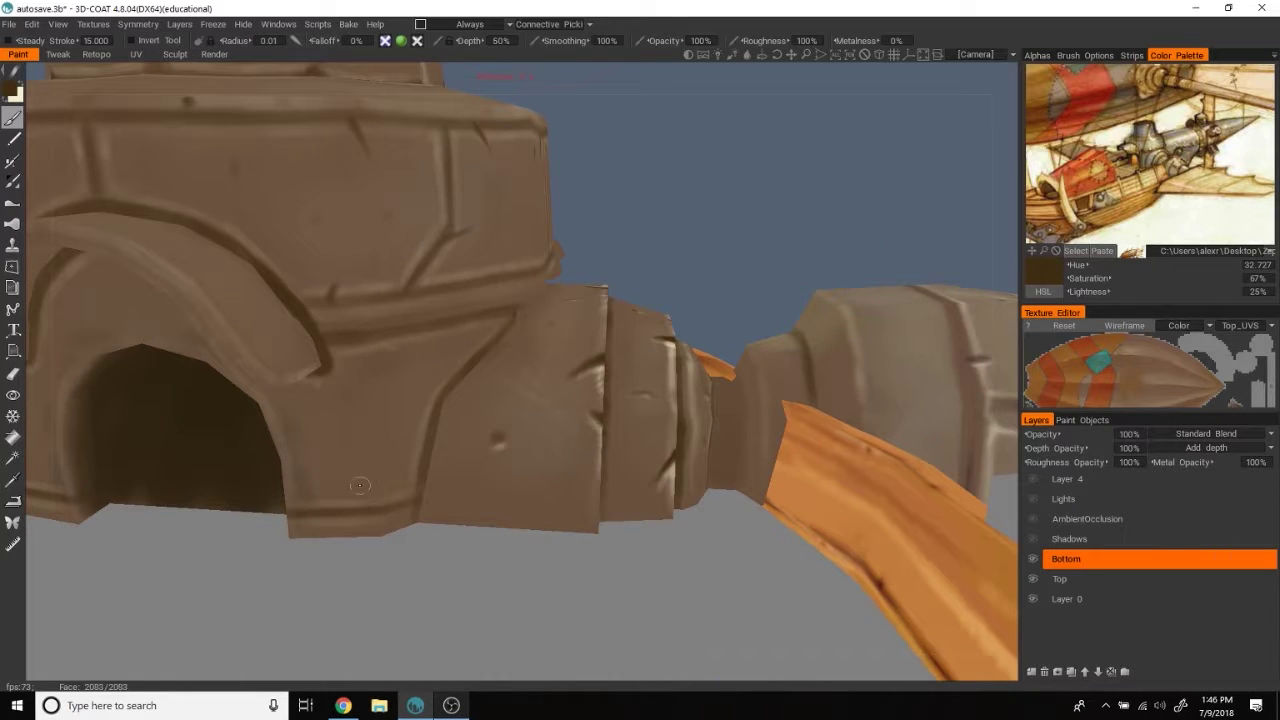
{"action": "left_click_drag", "start_coordinate": [374, 454], "coordinate": [349, 446]}
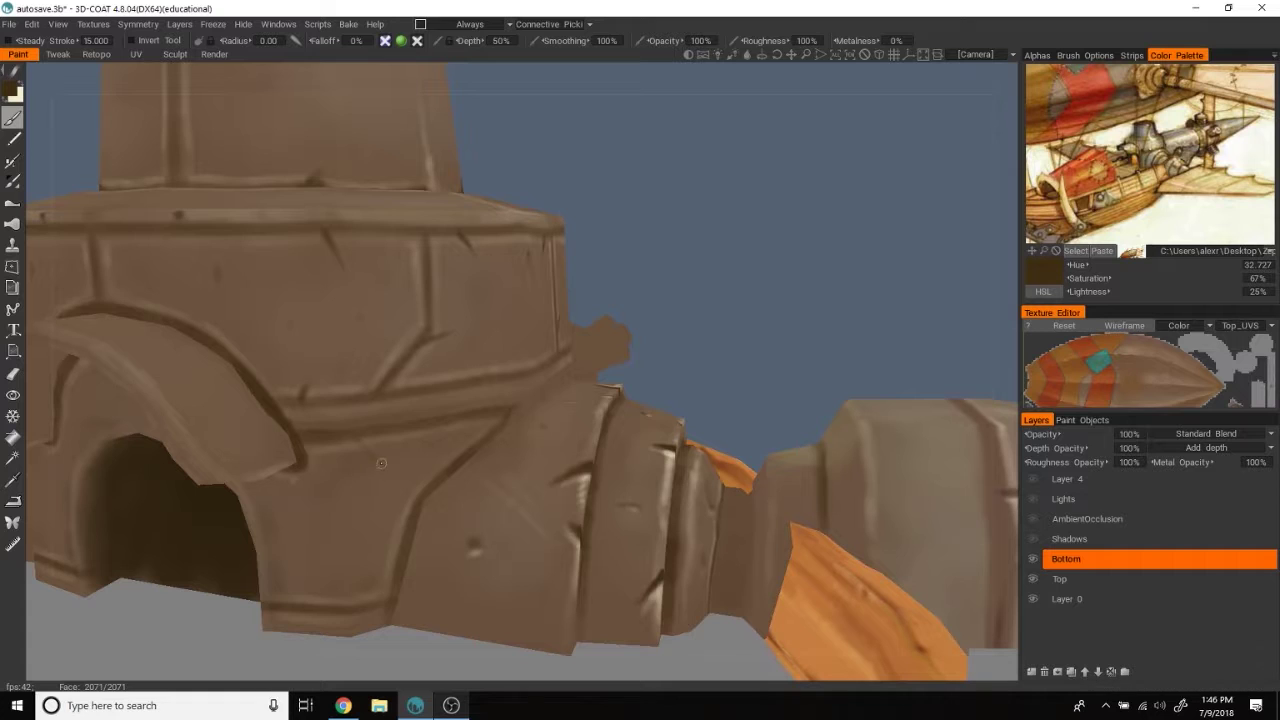
{"action": "mouse_move", "coordinate": [350, 434]}
{"action": "left_mouse_down"}
{"action": "mouse_move", "coordinate": [820, 263]}
{"action": "mouse_move", "coordinate": [472, 456]}
{"action": "left_mouse_up"}
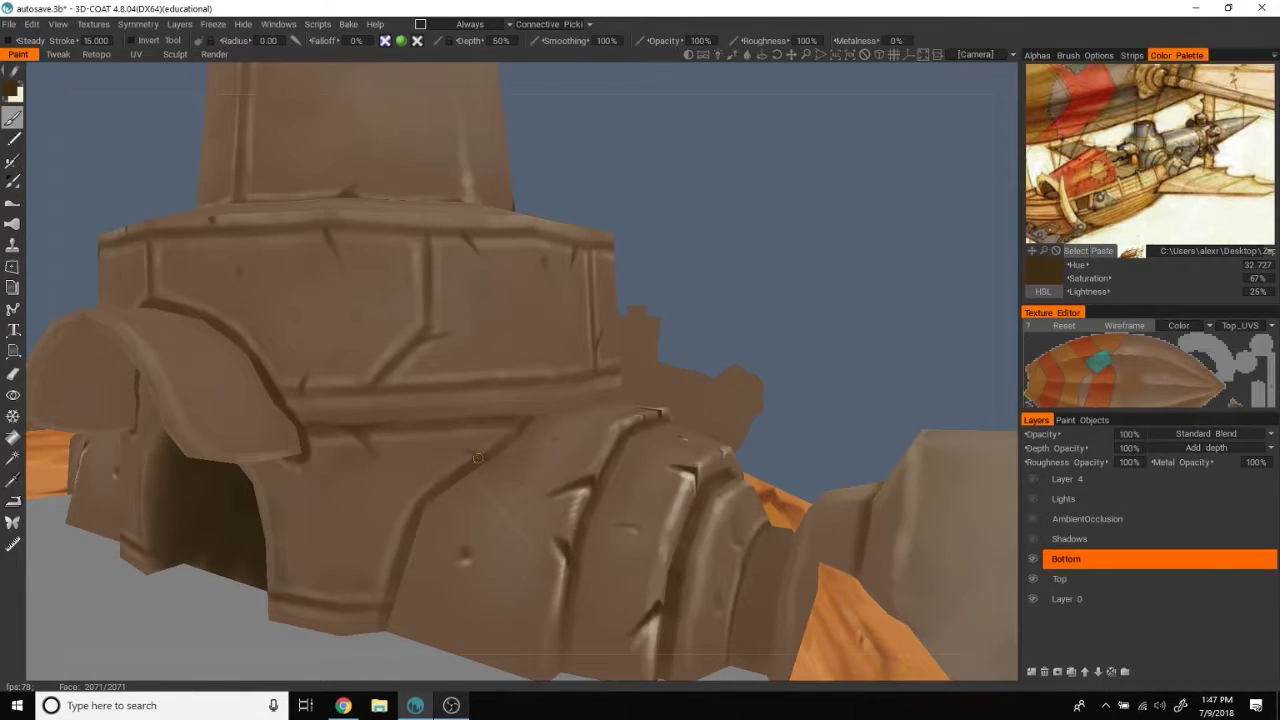
{"action": "mouse_move", "coordinate": [492, 453]}
{"action": "left_mouse_down"}
{"action": "mouse_move", "coordinate": [920, 187]}
{"action": "mouse_move", "coordinate": [853, 199]}
{"action": "left_mouse_up"}
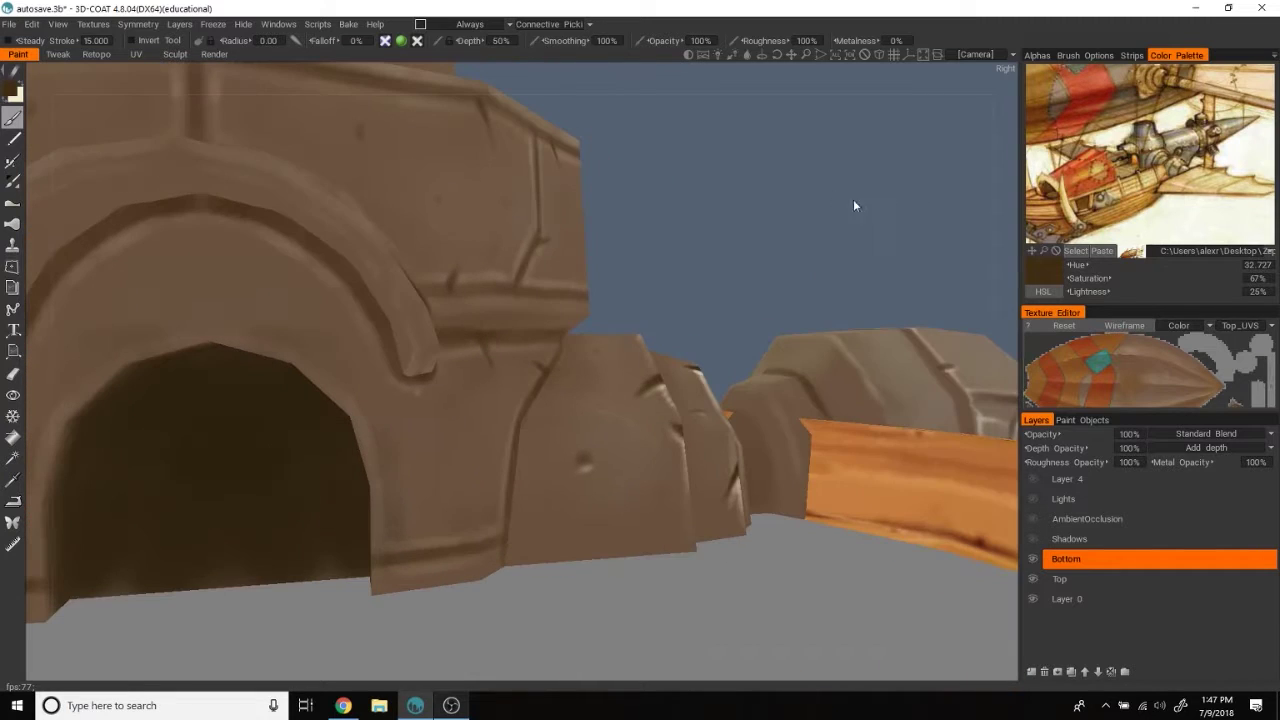
{"action": "left_click_drag", "start_coordinate": [383, 451], "coordinate": [648, 372]}
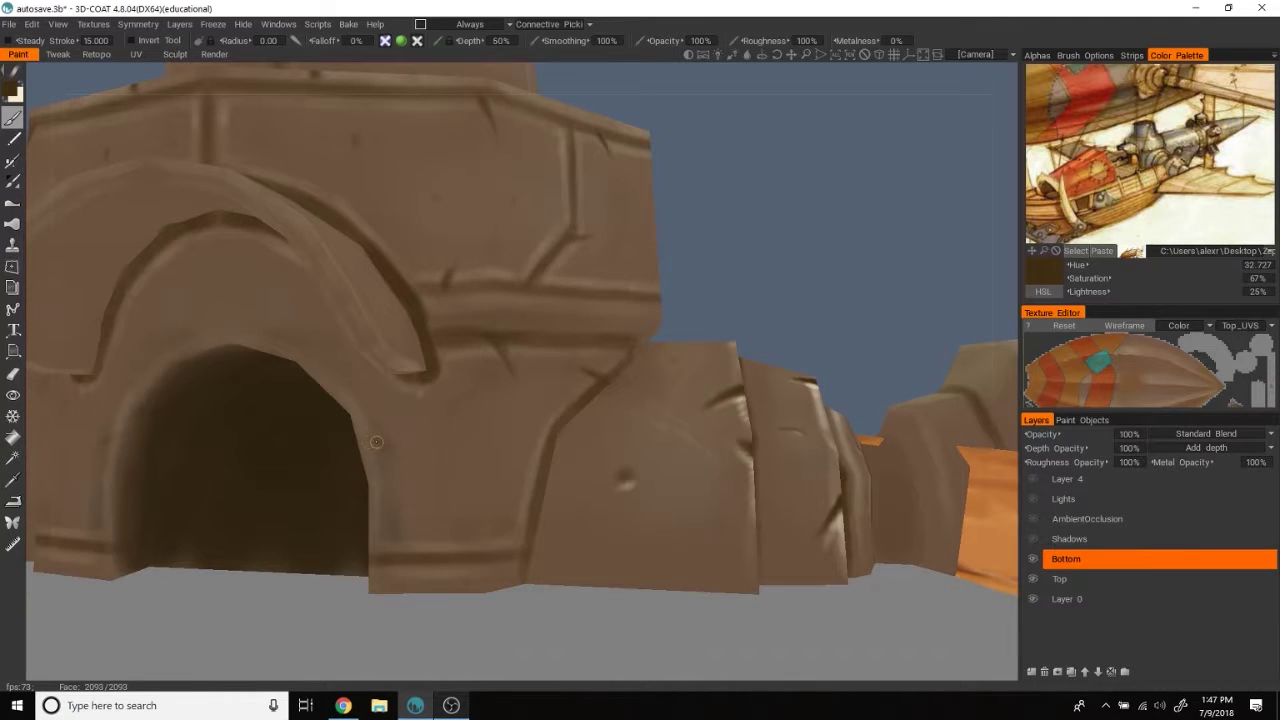
{"action": "mouse_move", "coordinate": [400, 443]}
{"action": "left_mouse_down"}
{"action": "mouse_move", "coordinate": [851, 237]}
{"action": "mouse_move", "coordinate": [777, 194]}
{"action": "mouse_move", "coordinate": [479, 415]}
{"action": "mouse_move", "coordinate": [477, 512]}
{"action": "left_mouse_up"}
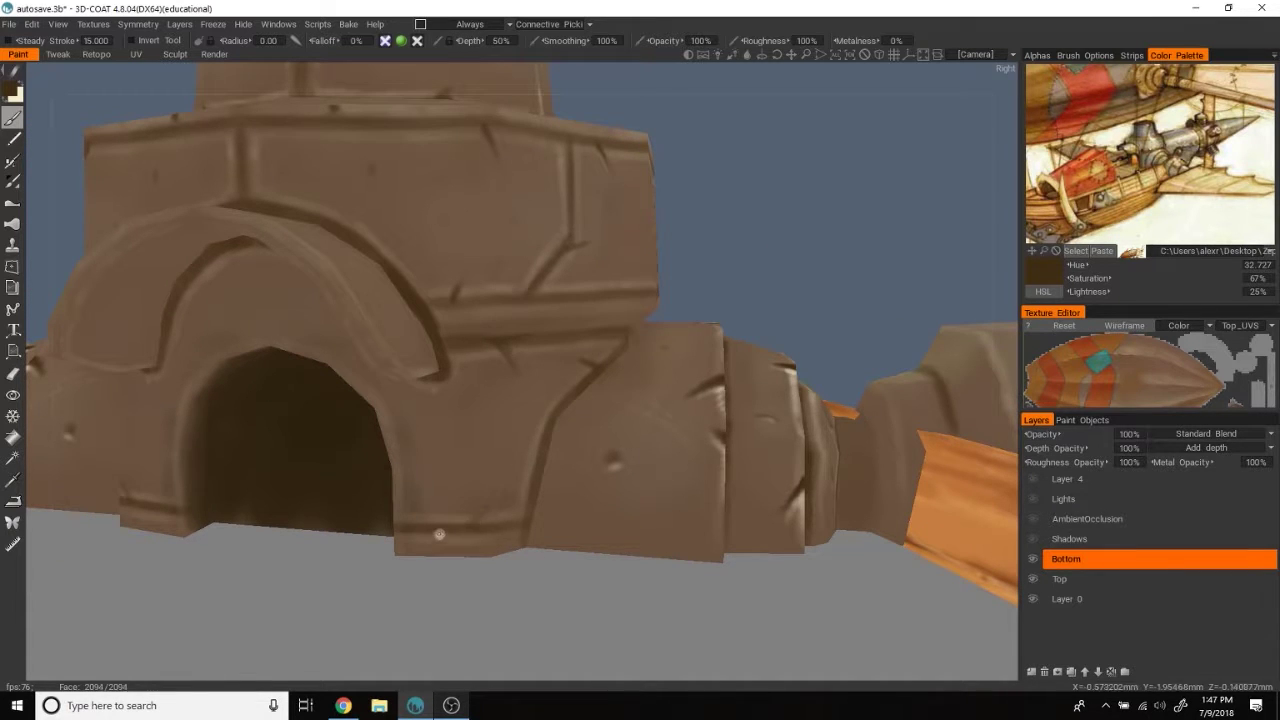
{"action": "scroll", "coordinate": [877, 214], "scroll_direction": "down", "scroll_amount": 3}
{"action": "left_click_drag", "start_coordinate": [877, 214], "coordinate": [880, 216]}
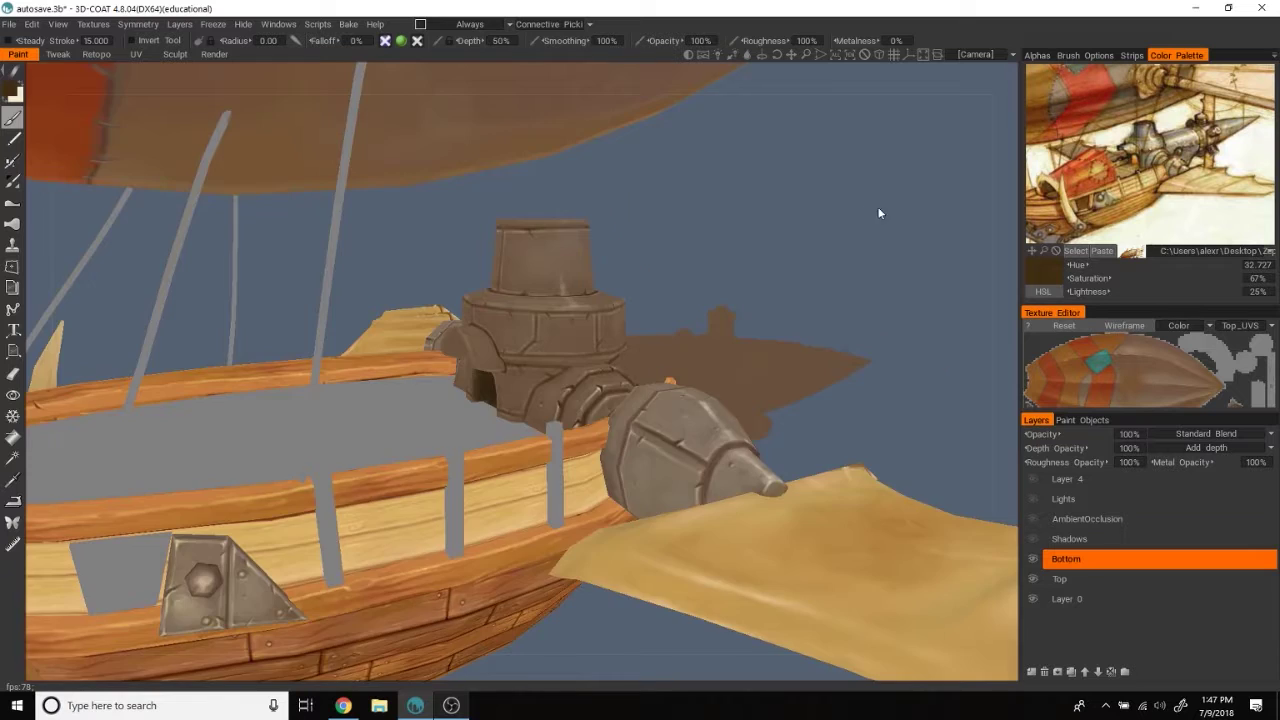
Step: Orbit the tower to bring the octagonal middle tier and round side part into view
{"action": "scroll", "coordinate": [553, 421], "scroll_direction": "up", "scroll_amount": 4}
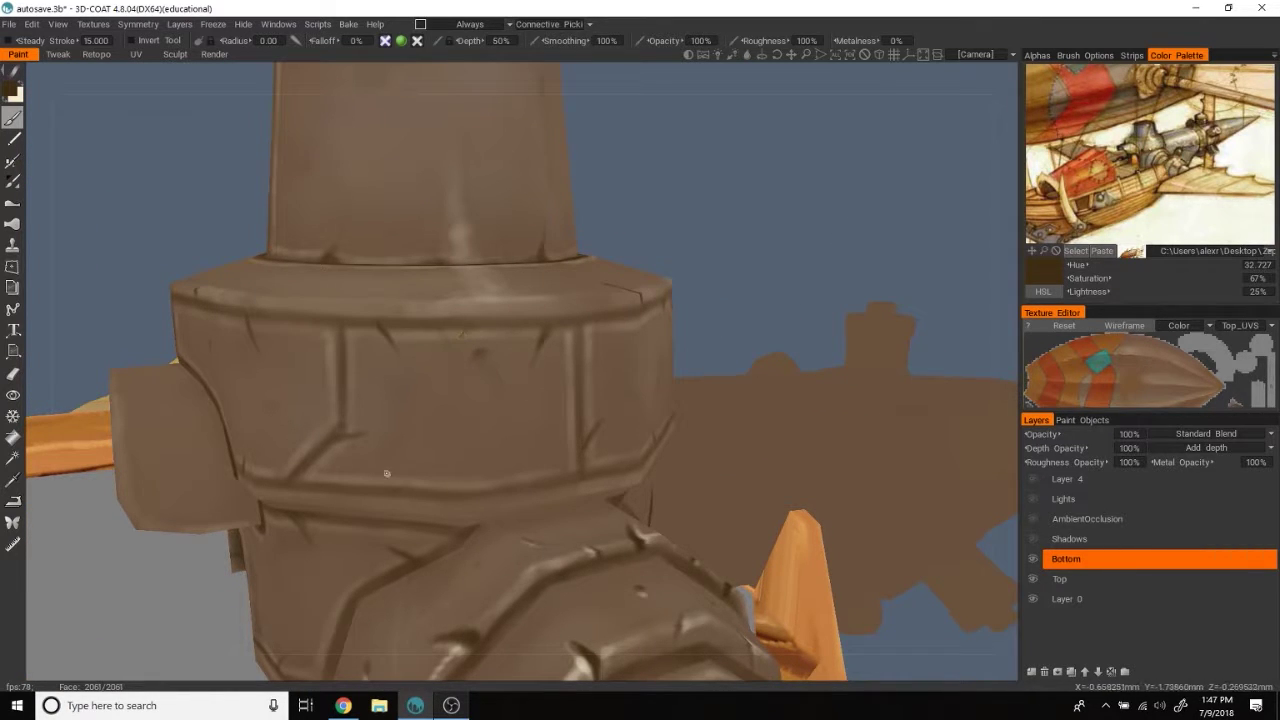
{"action": "mouse_move", "coordinate": [407, 476]}
{"action": "left_mouse_down"}
{"action": "mouse_move", "coordinate": [834, 209]}
{"action": "mouse_move", "coordinate": [774, 309]}
{"action": "left_mouse_up"}
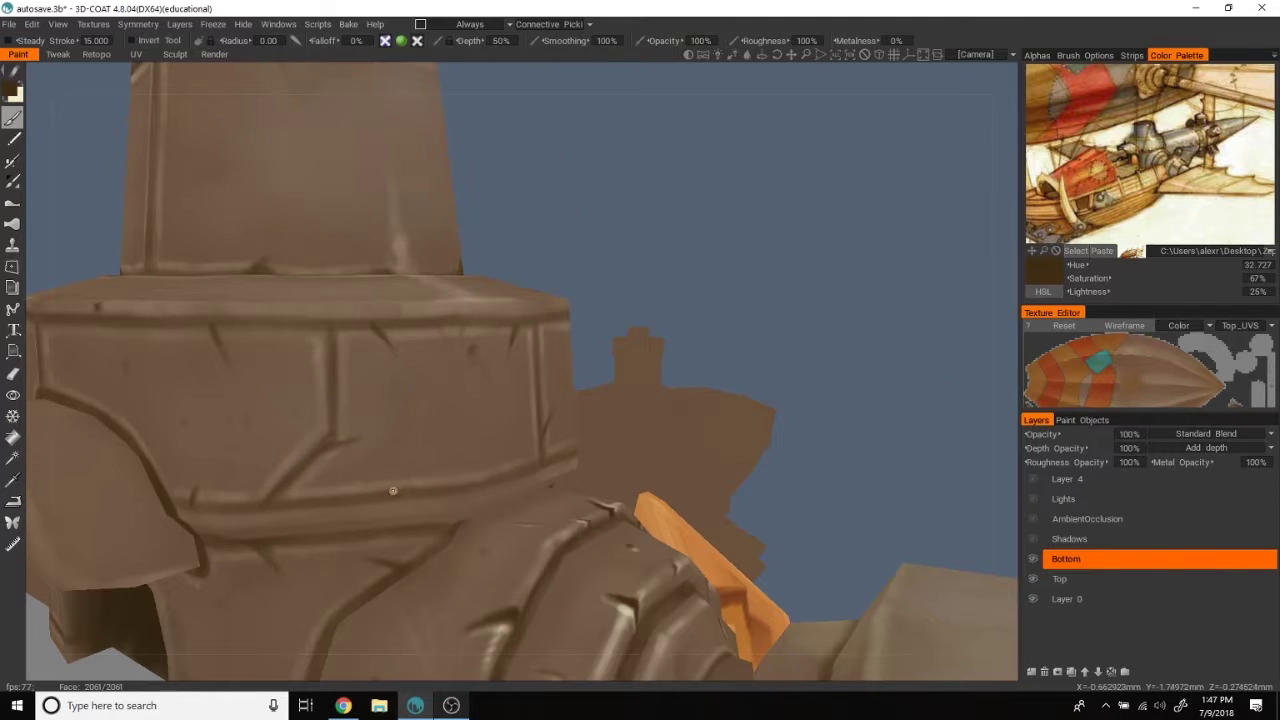
{"action": "left_click_drag", "start_coordinate": [409, 472], "coordinate": [561, 472]}
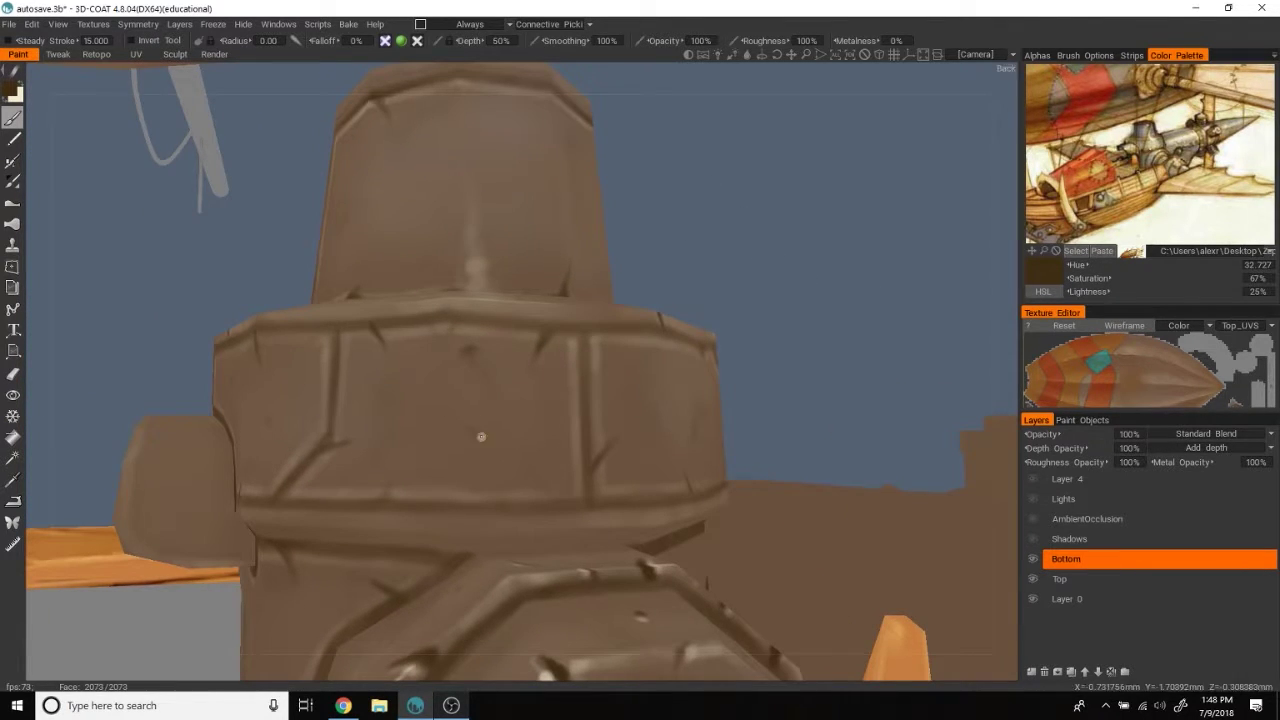
{"action": "mouse_move", "coordinate": [814, 206]}
{"action": "left_mouse_down"}
{"action": "mouse_move", "coordinate": [763, 214]}
{"action": "mouse_move", "coordinate": [432, 359]}
{"action": "left_mouse_up"}
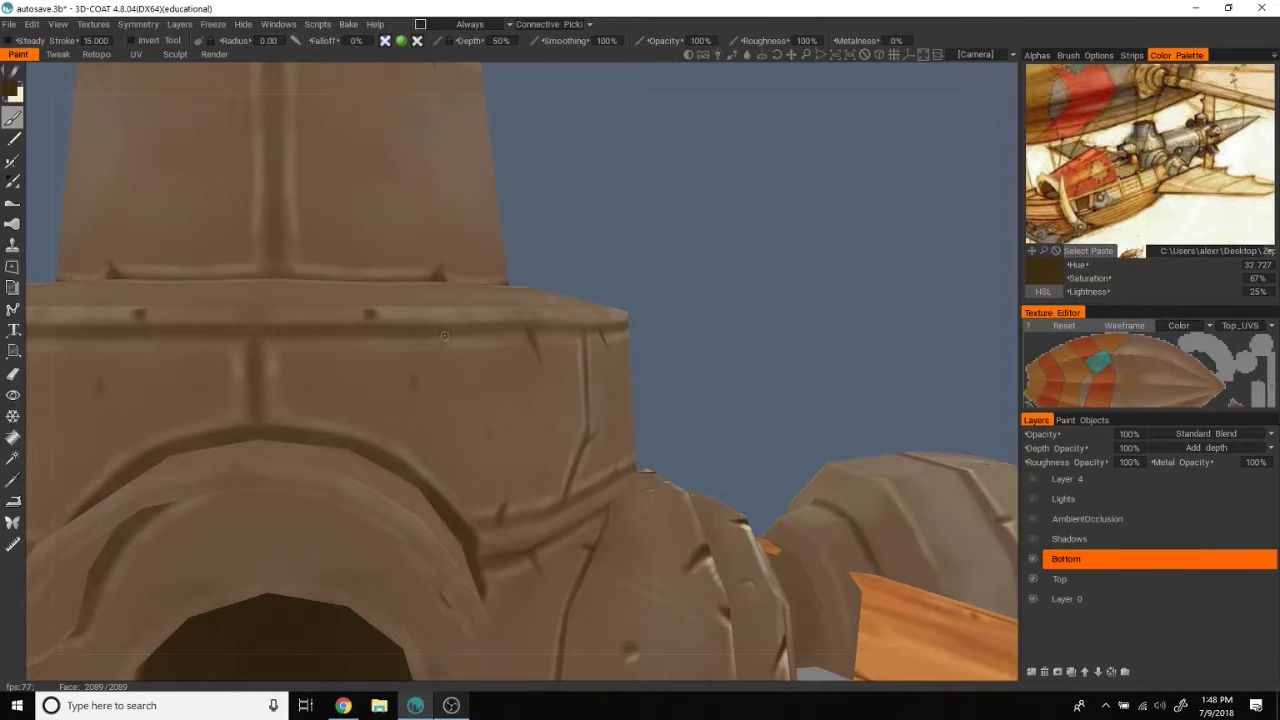
{"action": "scroll", "coordinate": [804, 201], "scroll_direction": "down", "scroll_amount": 3}
{"action": "mouse_move", "coordinate": [804, 201]}
{"action": "left_mouse_down"}
{"action": "mouse_move", "coordinate": [853, 193]}
{"action": "mouse_move", "coordinate": [873, 106]}
{"action": "mouse_move", "coordinate": [836, 273]}
{"action": "mouse_move", "coordinate": [532, 233]}
{"action": "mouse_move", "coordinate": [794, 188]}
{"action": "left_mouse_up"}
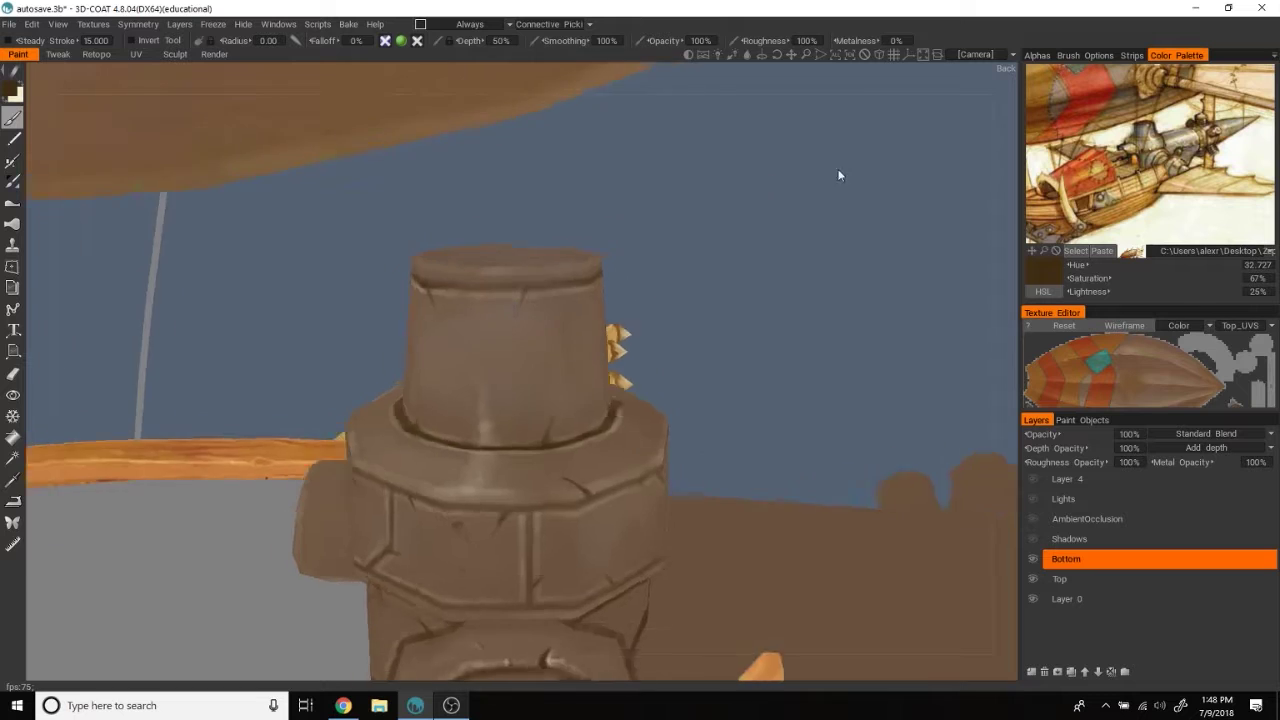
{"action": "scroll", "coordinate": [771, 243], "scroll_direction": "up", "scroll_amount": 3}
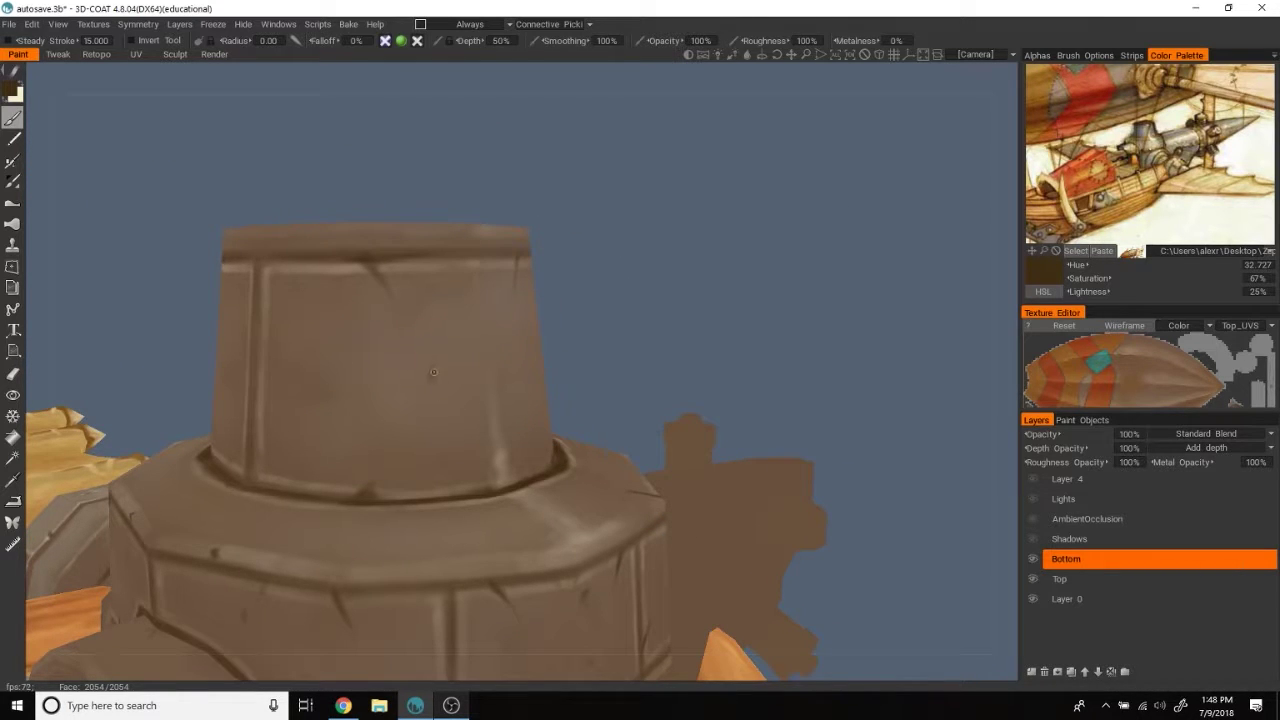
{"action": "scroll", "coordinate": [611, 251], "scroll_direction": "down", "scroll_amount": 5}
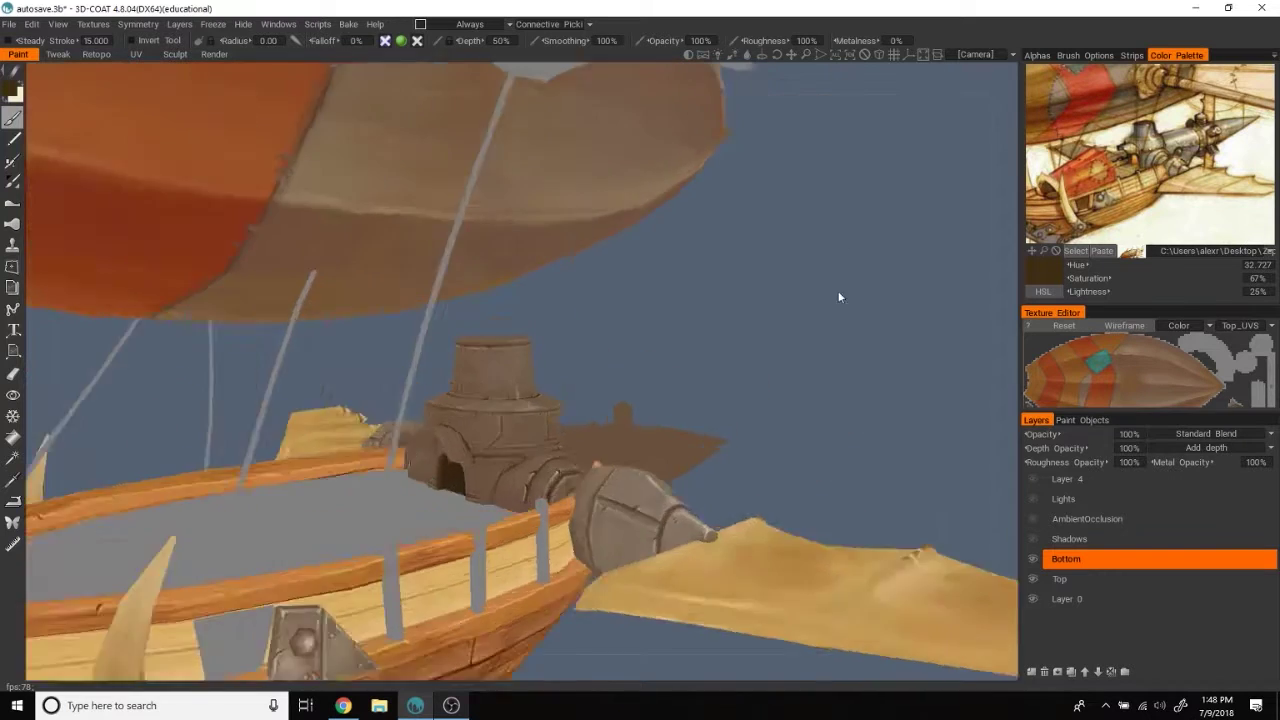
{"action": "scroll", "coordinate": [343, 383], "scroll_direction": "up", "scroll_amount": 5}
{"action": "scroll", "coordinate": [793, 251], "scroll_direction": "down", "scroll_amount": 2}
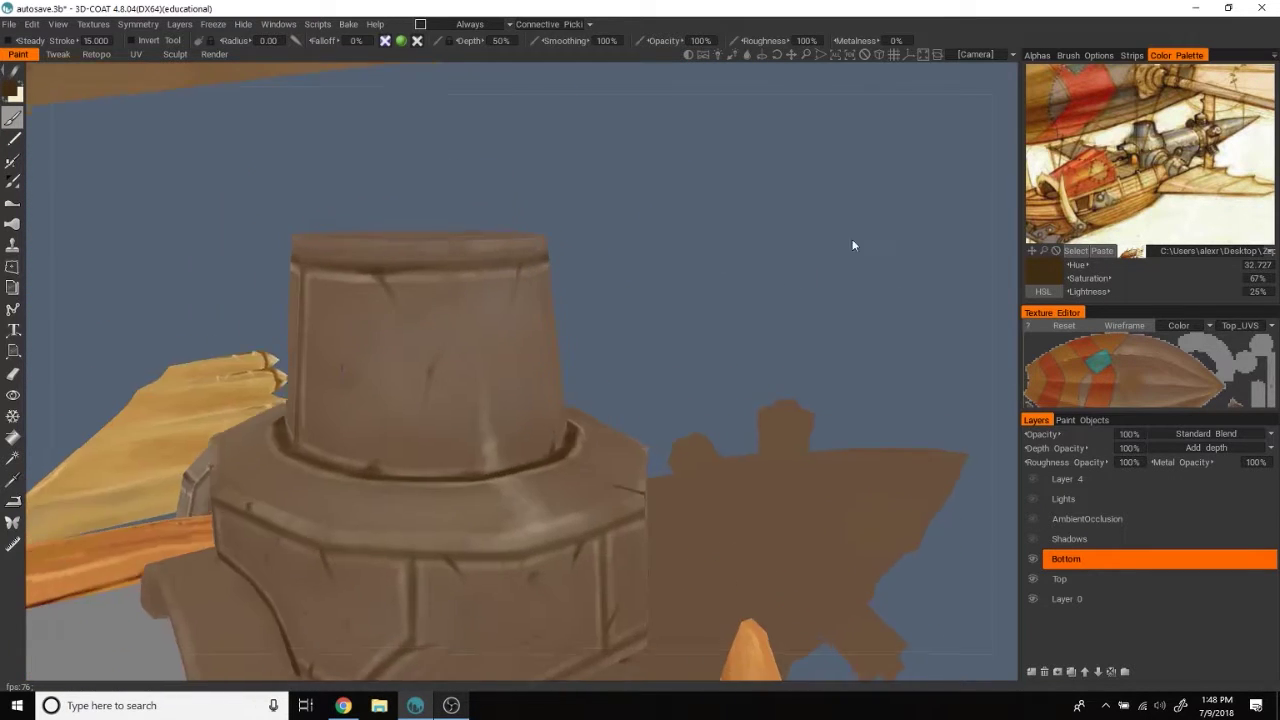
Step: Dab dark notches along the curved side panel's seams, viewing it from the base and arch
{"action": "left_click_drag", "start_coordinate": [793, 251], "coordinate": [863, 194]}
{"action": "scroll", "coordinate": [950, 197], "scroll_direction": "up", "scroll_amount": 3}
{"action": "left_click_drag", "start_coordinate": [950, 197], "coordinate": [961, 108]}
{"action": "scroll", "coordinate": [472, 331], "scroll_direction": "up", "scroll_amount": 2}
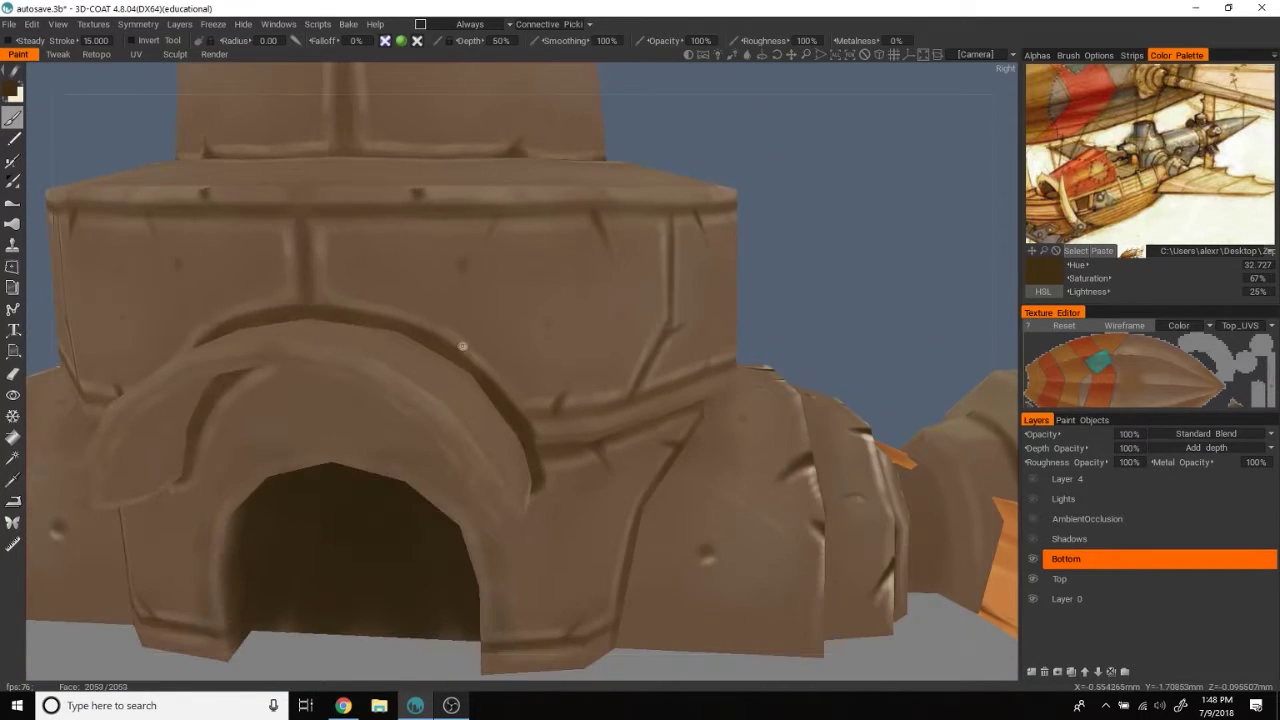
{"action": "left_click_drag", "start_coordinate": [877, 174], "coordinate": [905, 183]}
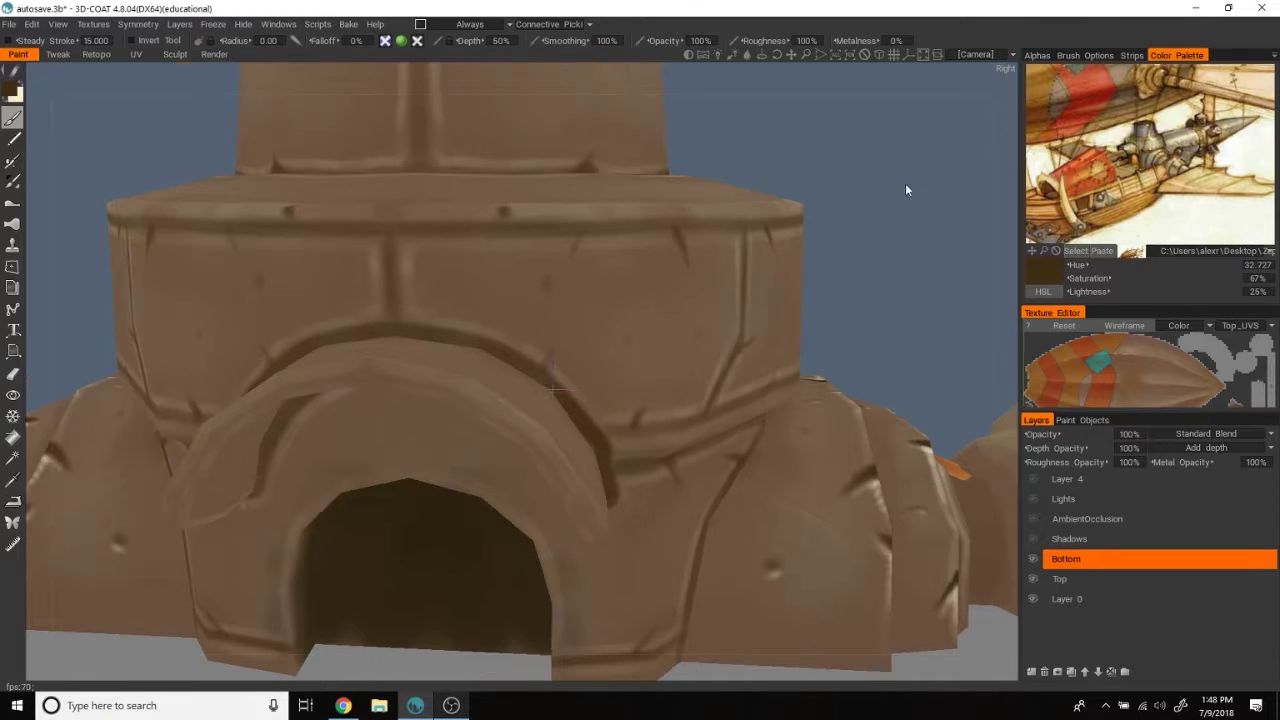
{"action": "left_click_drag", "start_coordinate": [936, 243], "coordinate": [383, 431]}
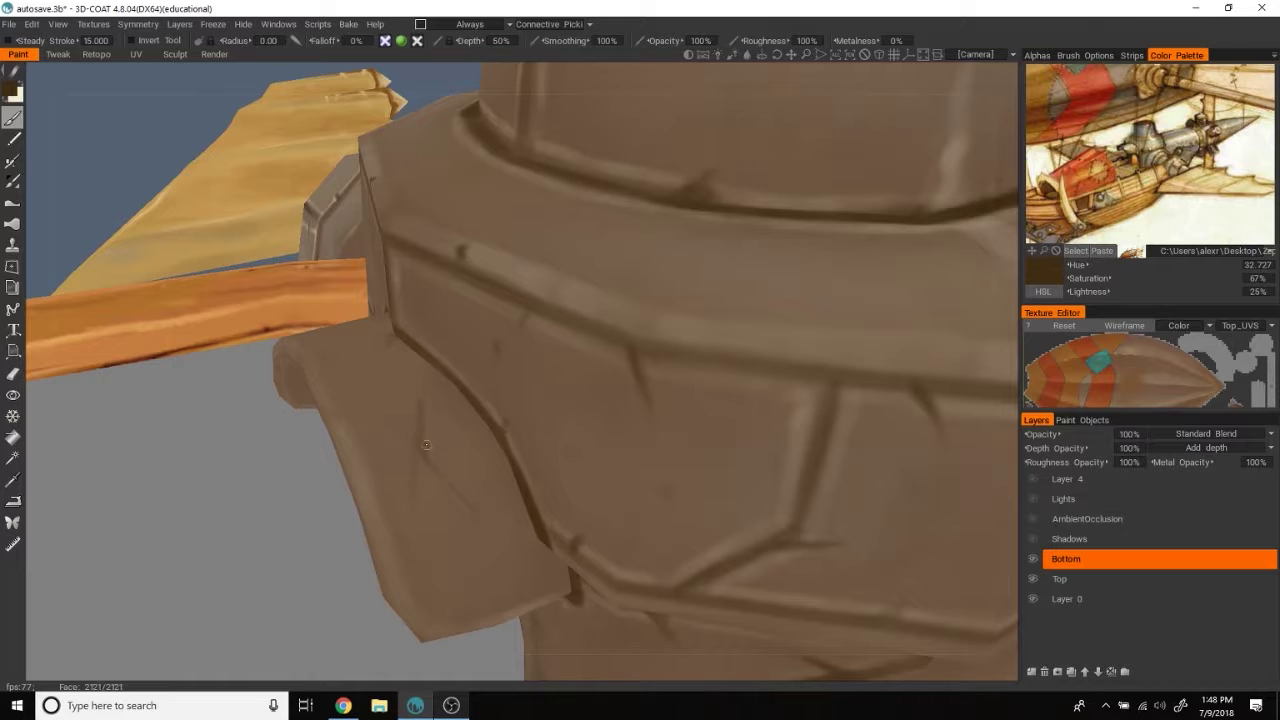
{"action": "mouse_move", "coordinate": [417, 463]}
{"action": "left_mouse_down"}
{"action": "mouse_move", "coordinate": [138, 157]}
{"action": "mouse_move", "coordinate": [919, 214]}
{"action": "mouse_move", "coordinate": [910, 160]}
{"action": "mouse_move", "coordinate": [940, 143]}
{"action": "left_mouse_up"}
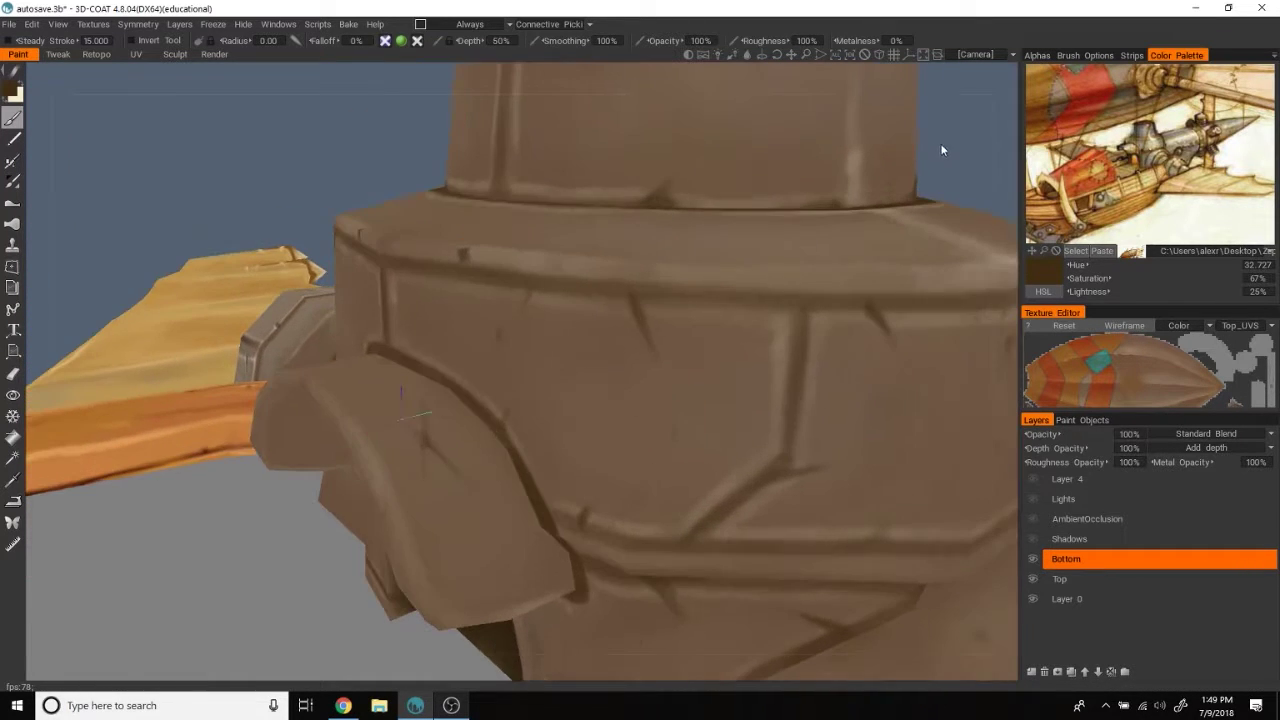
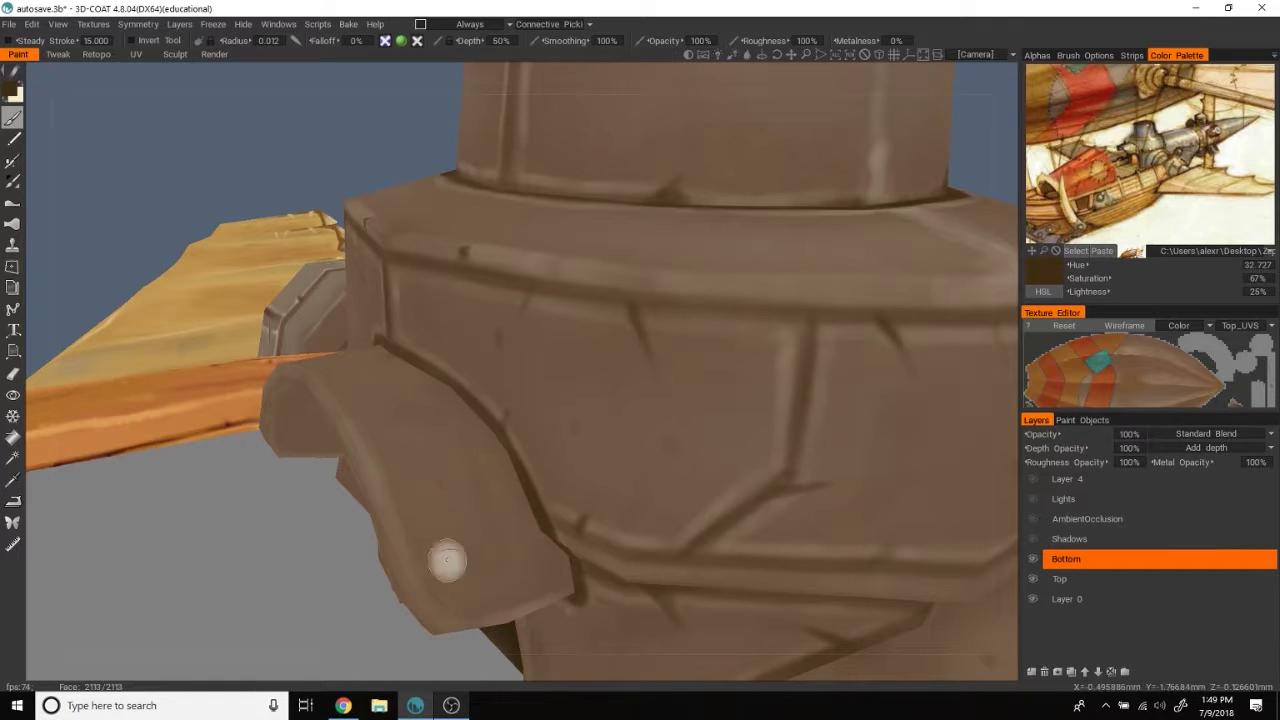
Step: Sample the tower base's tan and brown with V, then pick near-white from the reference image
{"action": "left_click_drag", "start_coordinate": [408, 413], "coordinate": [375, 394], "text": "alt"}
{"action": "key", "text": "v"}
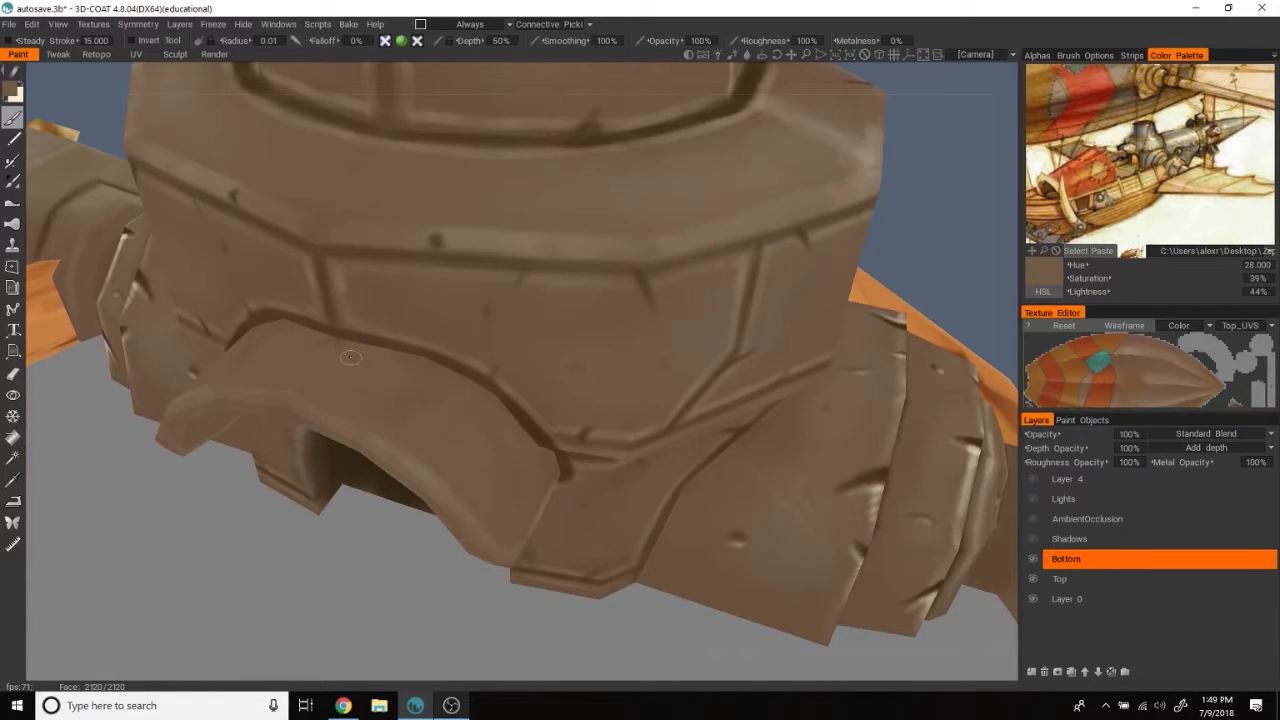
{"action": "key", "text": "v"}
{"action": "mouse_move", "coordinate": [431, 474]}
{"action": "left_mouse_down", "text": "alt"}
{"action": "mouse_move", "coordinate": [757, 234]}
{"action": "mouse_move", "coordinate": [680, 177]}
{"action": "mouse_move", "coordinate": [843, 206]}
{"action": "mouse_move", "coordinate": [849, 280]}
{"action": "mouse_move", "coordinate": [882, 221]}
{"action": "mouse_move", "coordinate": [960, 190]}
{"action": "left_mouse_up", "text": "alt"}
{"action": "left_click", "coordinate": [1179, 136]}
{"action": "scroll", "coordinate": [756, 214], "scroll_direction": "up", "scroll_amount": 3}
{"action": "scroll", "coordinate": [760, 215], "scroll_direction": "up", "scroll_amount": 1}
{"action": "mouse_move", "coordinate": [760, 222]}
{"action": "left_mouse_down", "text": "alt"}
{"action": "mouse_move", "coordinate": [682, 362]}
{"action": "mouse_move", "coordinate": [716, 366]}
{"action": "left_mouse_up", "text": "alt"}
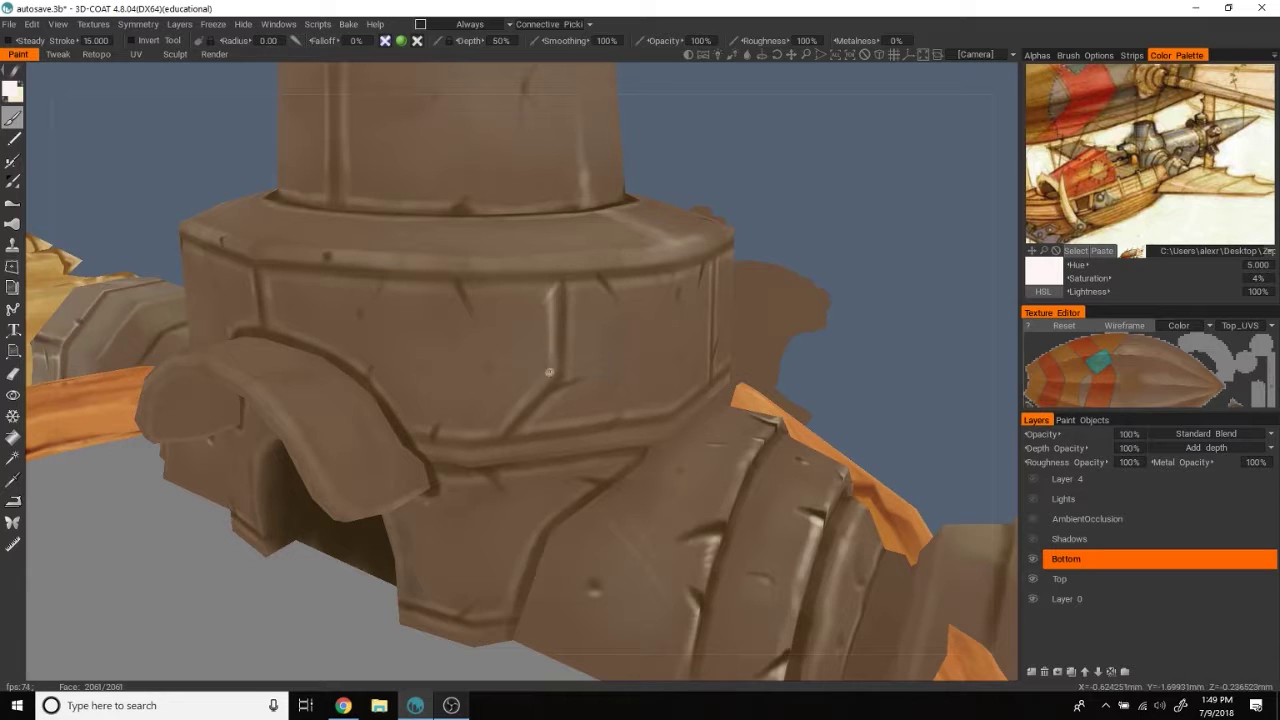
Step: Paint pale highlight strokes along the tower base grooves, including the horizontal groove
{"action": "left_click_drag", "start_coordinate": [515, 397], "coordinate": [939, 177], "text": "alt"}
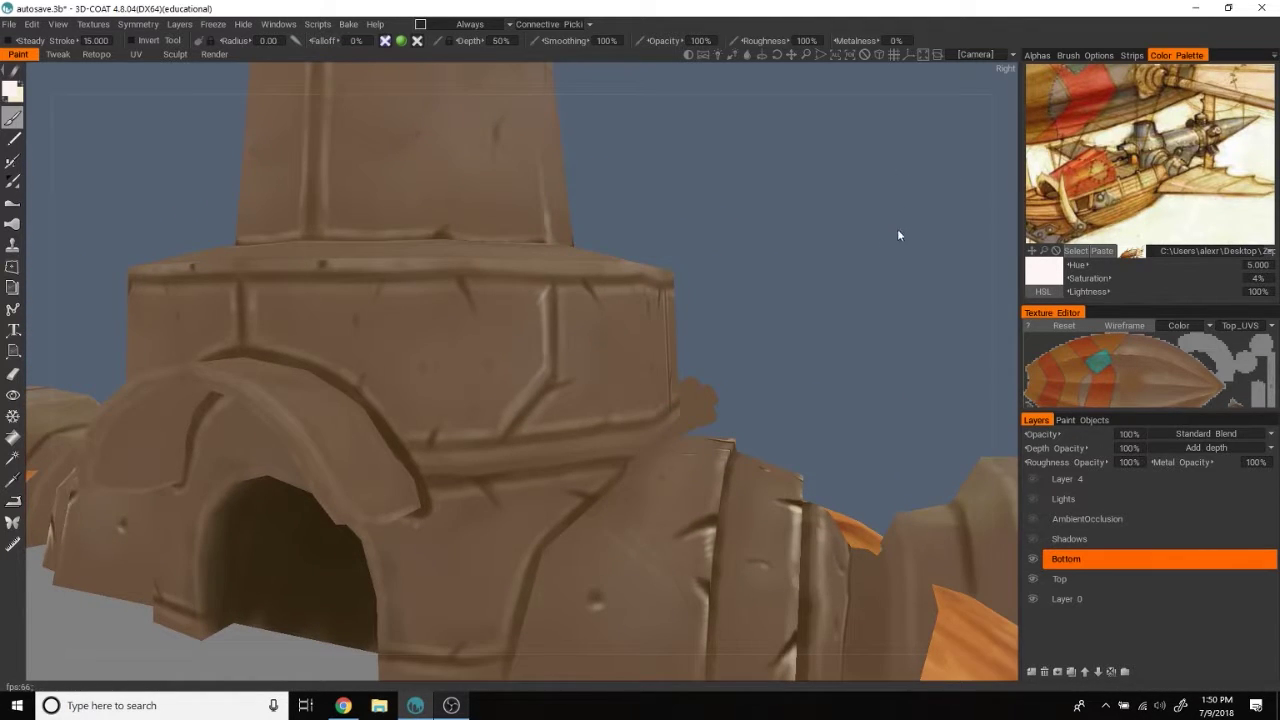
{"action": "left_click_drag", "start_coordinate": [897, 235], "coordinate": [886, 234], "text": "alt"}
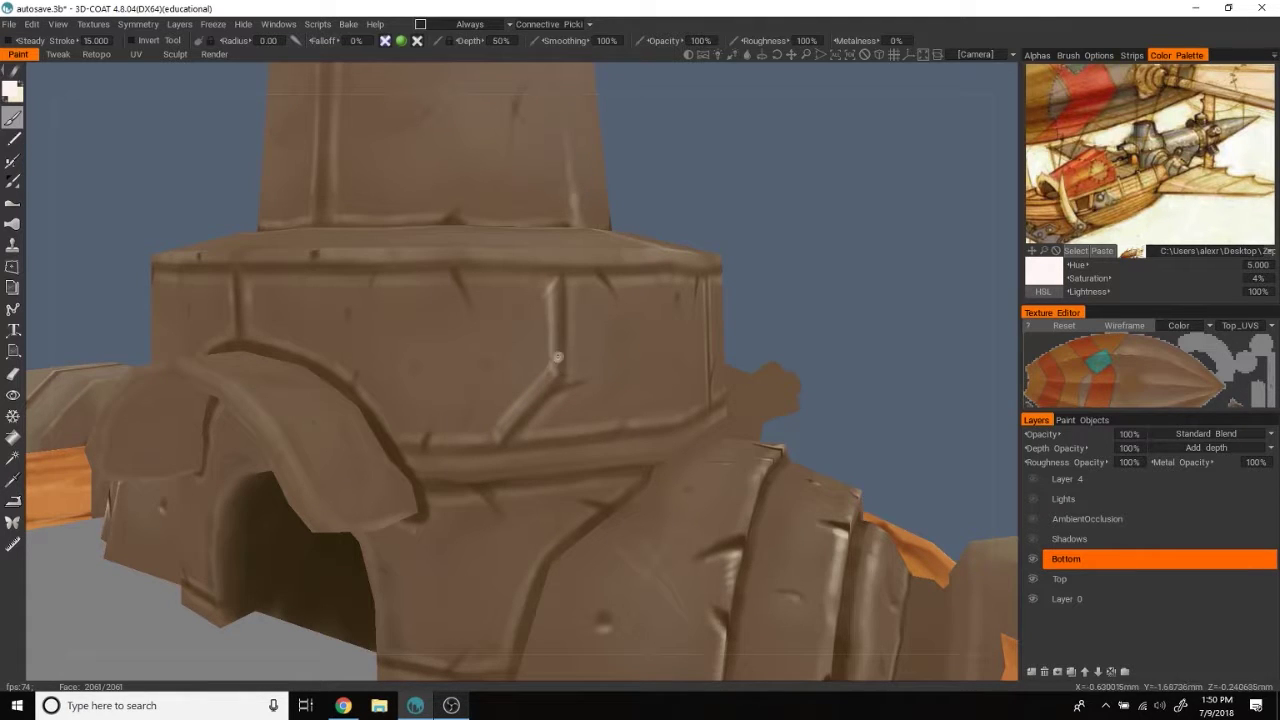
{"action": "mouse_move", "coordinate": [435, 438]}
{"action": "left_mouse_down"}
{"action": "mouse_move", "coordinate": [492, 429]}
{"action": "mouse_move", "coordinate": [669, 268]}
{"action": "left_mouse_up"}
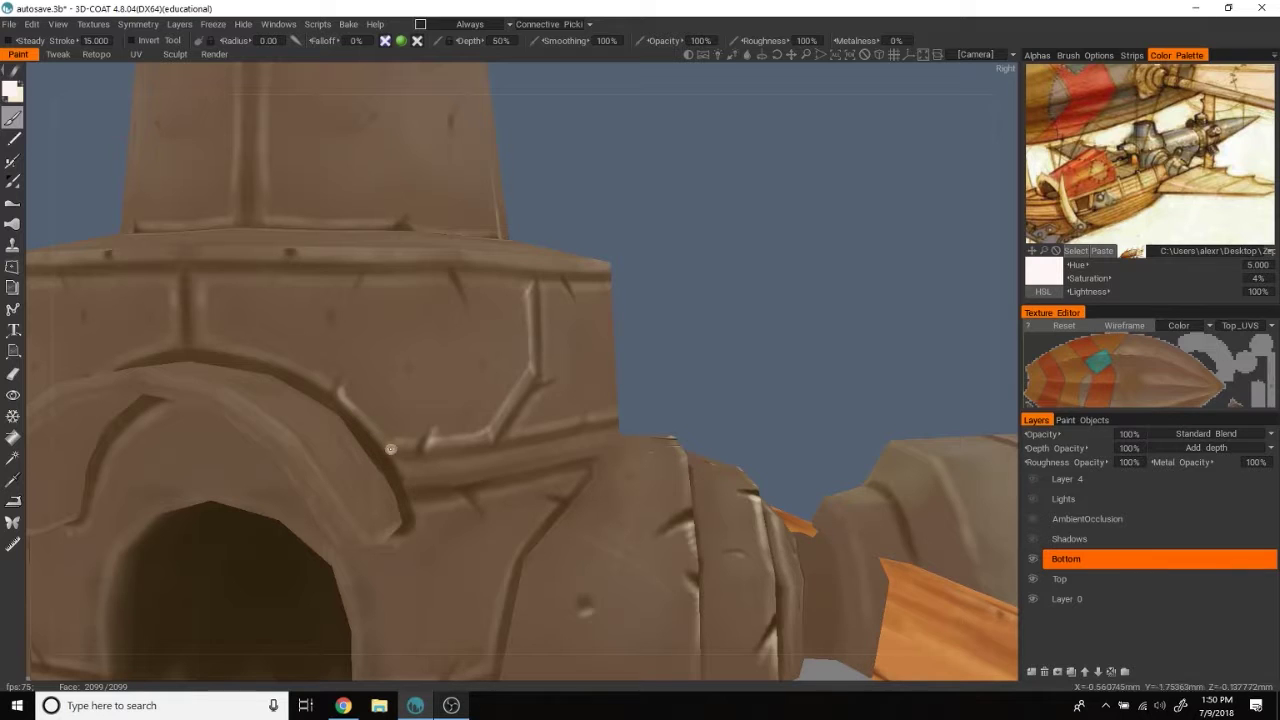
{"action": "left_click_drag", "start_coordinate": [746, 277], "coordinate": [867, 245], "text": "alt"}
{"action": "scroll", "coordinate": [880, 225], "scroll_direction": "up", "scroll_amount": 5}
{"action": "scroll", "coordinate": [895, 204], "scroll_direction": "up", "scroll_amount": 3}
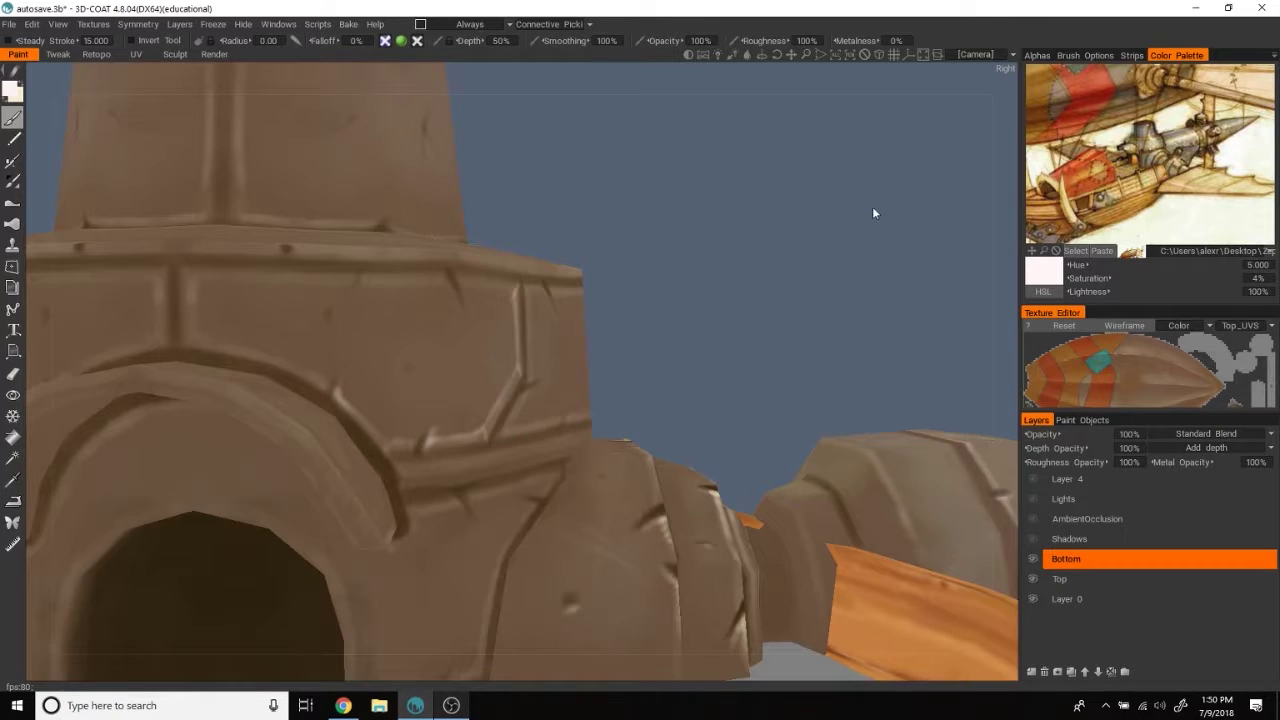
{"action": "mouse_move", "coordinate": [538, 317]}
{"action": "left_mouse_down", "text": "alt"}
{"action": "mouse_move", "coordinate": [846, 254]}
{"action": "mouse_move", "coordinate": [272, 403]}
{"action": "left_mouse_up", "text": "alt"}
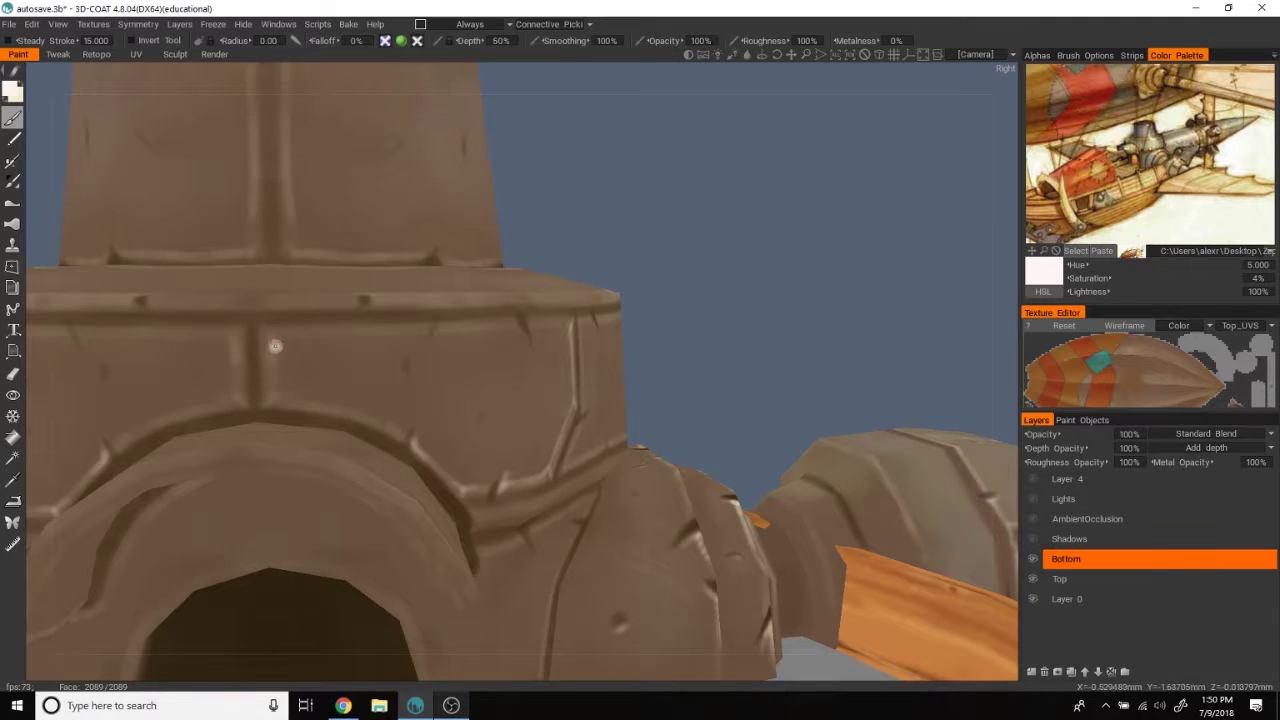
{"action": "mouse_move", "coordinate": [155, 341]}
{"action": "left_mouse_down"}
{"action": "mouse_move", "coordinate": [426, 334]}
{"action": "mouse_move", "coordinate": [407, 412]}
{"action": "left_mouse_up"}
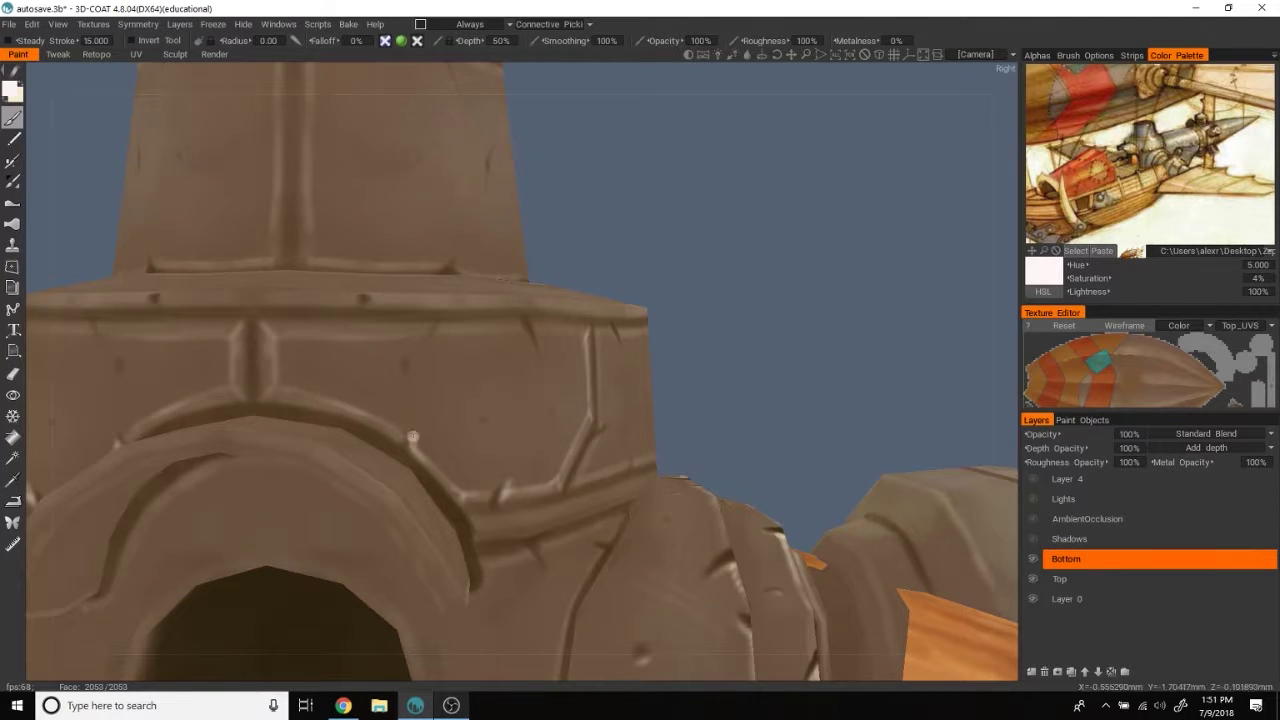
Step: Highlight the edge of the crack on the tower base with a continuous pale stroke
{"action": "scroll", "coordinate": [838, 269], "scroll_direction": "down", "scroll_amount": 5}
{"action": "mouse_move", "coordinate": [838, 269]}
{"action": "left_mouse_down"}
{"action": "mouse_move", "coordinate": [623, 263]}
{"action": "mouse_move", "coordinate": [828, 266]}
{"action": "left_mouse_up"}
{"action": "scroll", "coordinate": [830, 272], "scroll_direction": "up", "scroll_amount": 3}
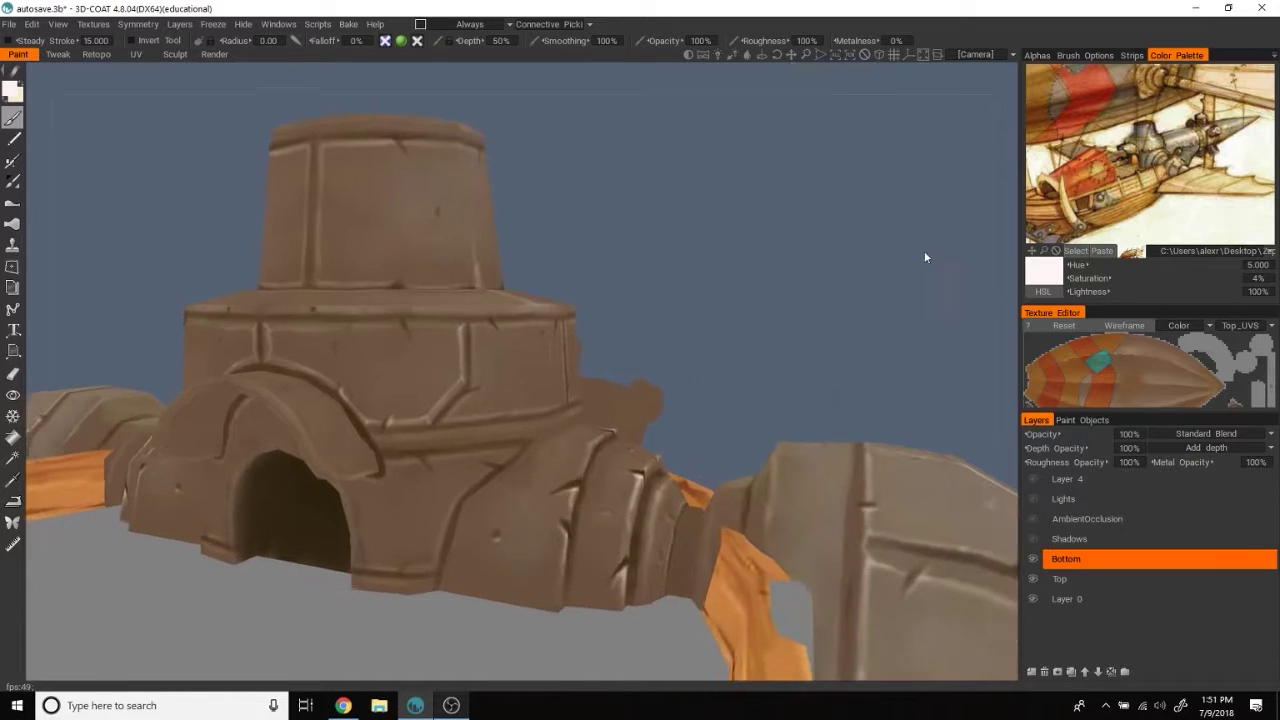
{"action": "scroll", "coordinate": [870, 257], "scroll_direction": "up", "scroll_amount": 2}
{"action": "scroll", "coordinate": [870, 257], "scroll_direction": "up", "scroll_amount": 1}
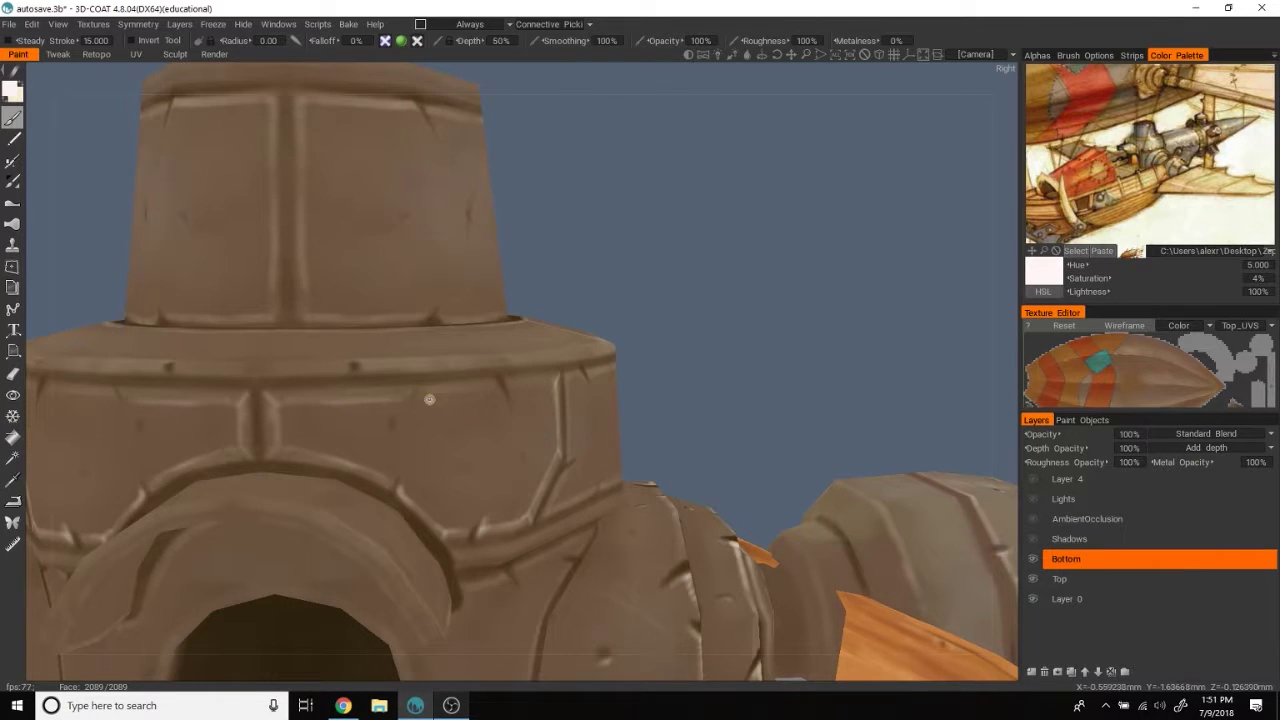
{"action": "scroll", "coordinate": [442, 395], "scroll_direction": "down", "scroll_amount": 1}
{"action": "scroll", "coordinate": [430, 393], "scroll_direction": "down", "scroll_amount": 1}
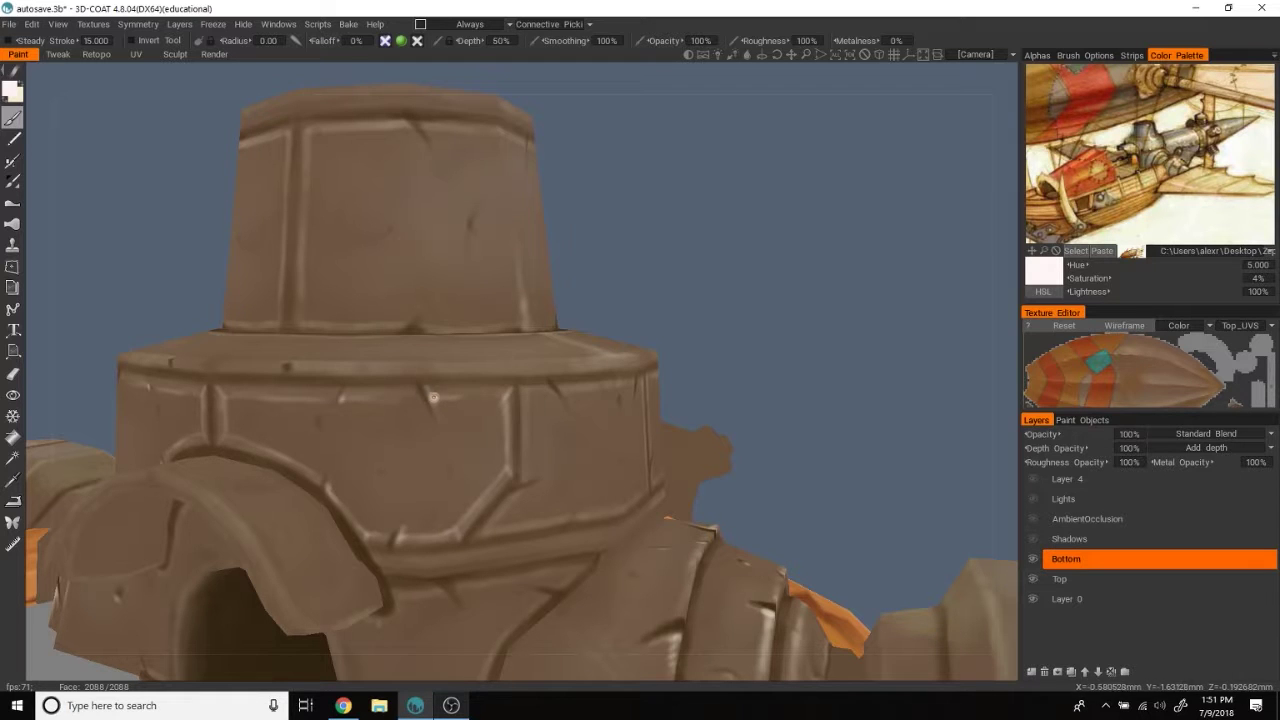
{"action": "scroll", "coordinate": [903, 273], "scroll_direction": "down", "scroll_amount": 3}
{"action": "scroll", "coordinate": [863, 242], "scroll_direction": "up", "scroll_amount": 3}
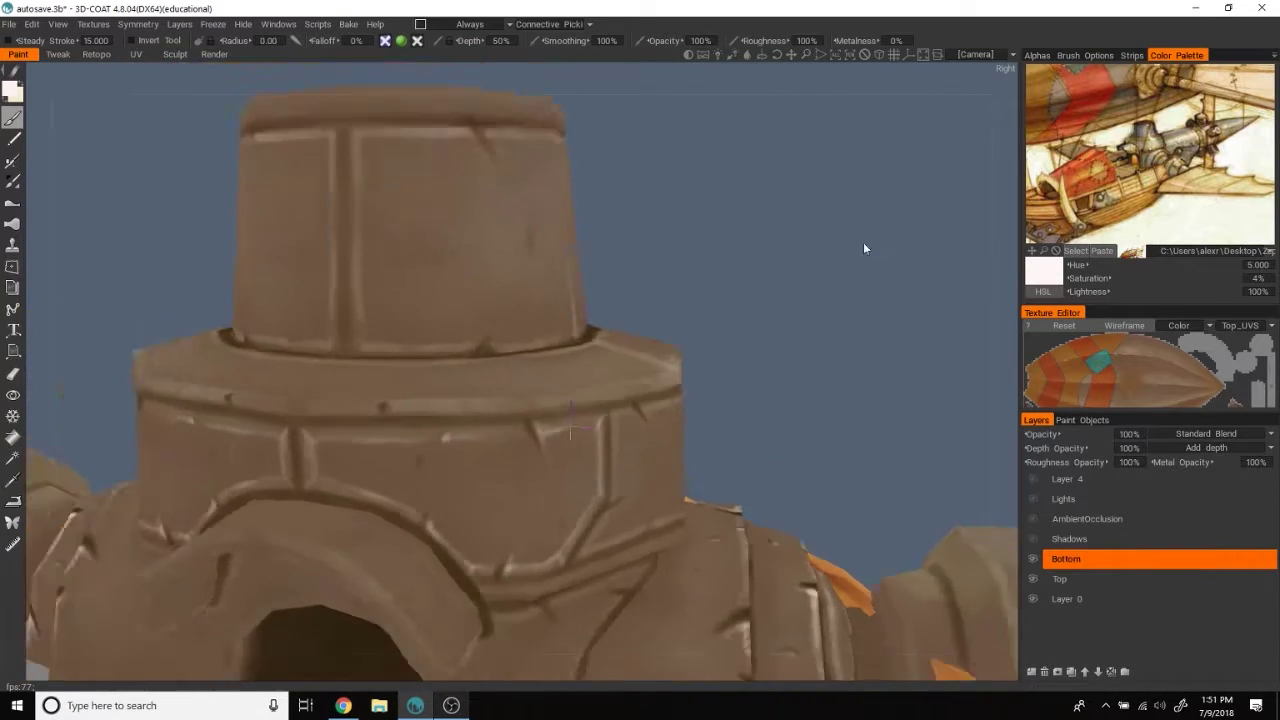
{"action": "mouse_move", "coordinate": [885, 268]}
{"action": "left_mouse_down"}
{"action": "mouse_move", "coordinate": [766, 260]}
{"action": "mouse_move", "coordinate": [343, 447]}
{"action": "mouse_move", "coordinate": [869, 280]}
{"action": "mouse_move", "coordinate": [916, 413]}
{"action": "mouse_move", "coordinate": [755, 320]}
{"action": "left_mouse_up"}
{"action": "scroll", "coordinate": [755, 320], "scroll_direction": "up", "scroll_amount": 1}
{"action": "scroll", "coordinate": [795, 290], "scroll_direction": "up", "scroll_amount": 1}
{"action": "scroll", "coordinate": [600, 400], "scroll_direction": "up", "scroll_amount": 1}
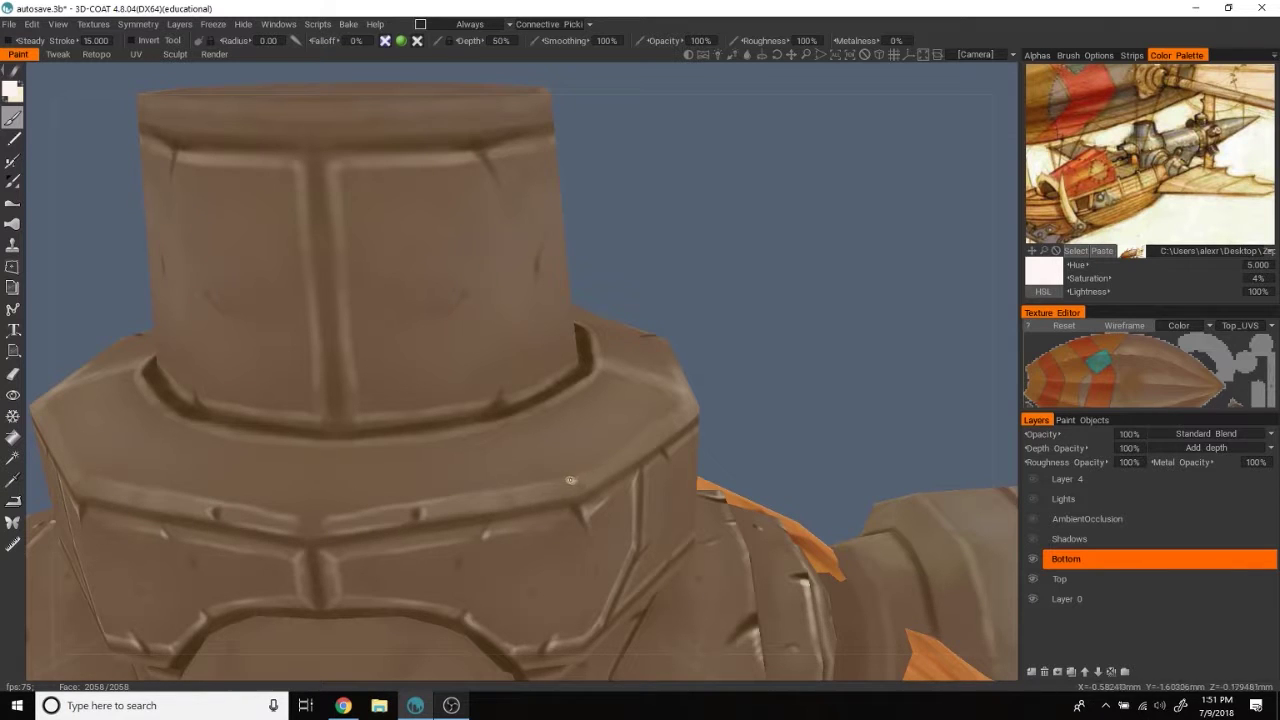
{"action": "right_click_drag", "start_coordinate": [558, 480], "coordinate": [734, 366]}
{"action": "mouse_move", "coordinate": [335, 472]}
{"action": "right_mouse_down"}
{"action": "mouse_move", "coordinate": [792, 382]}
{"action": "mouse_move", "coordinate": [849, 347]}
{"action": "mouse_move", "coordinate": [837, 302]}
{"action": "mouse_move", "coordinate": [883, 283]}
{"action": "mouse_move", "coordinate": [373, 395]}
{"action": "right_mouse_up"}
{"action": "scroll", "coordinate": [849, 340], "scroll_direction": "down", "scroll_amount": 5}
{"action": "scroll", "coordinate": [834, 328], "scroll_direction": "up", "scroll_amount": 5}
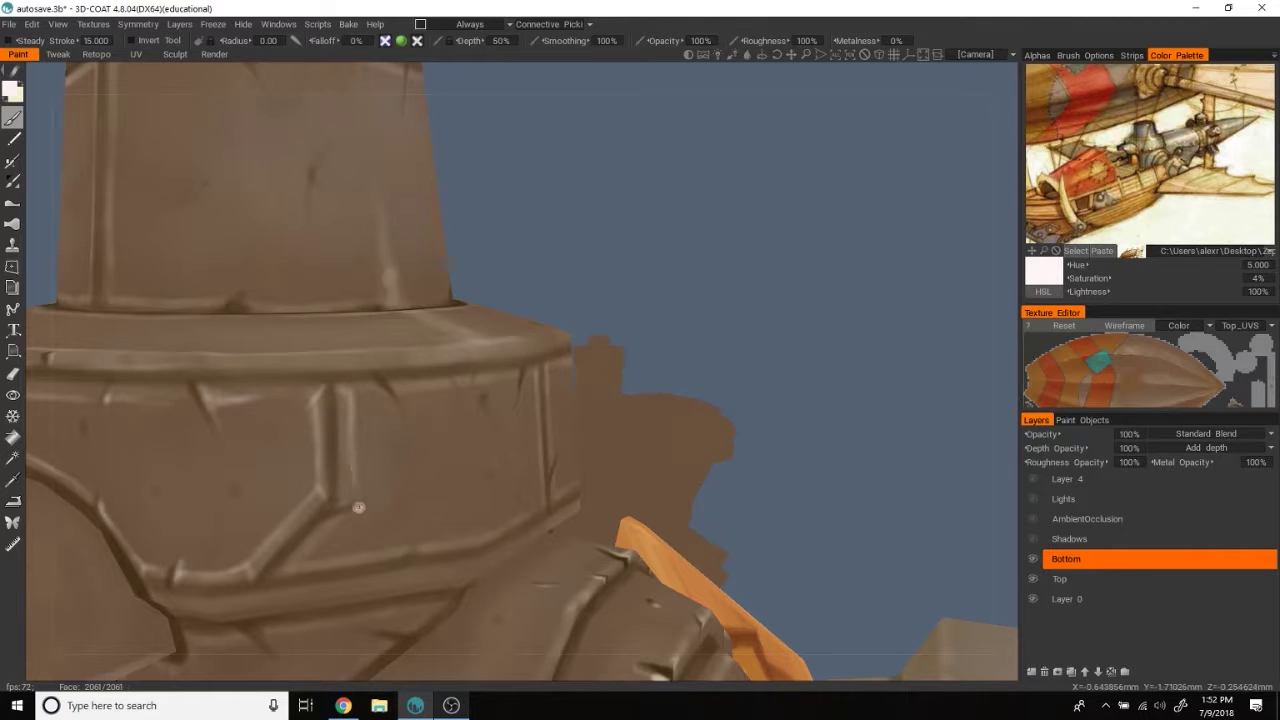
{"action": "left_click_drag", "start_coordinate": [276, 575], "coordinate": [392, 548]}
{"action": "mouse_move", "coordinate": [392, 548]}
{"action": "right_mouse_down"}
{"action": "mouse_move", "coordinate": [420, 545]}
{"action": "mouse_move", "coordinate": [566, 348]}
{"action": "right_mouse_up"}
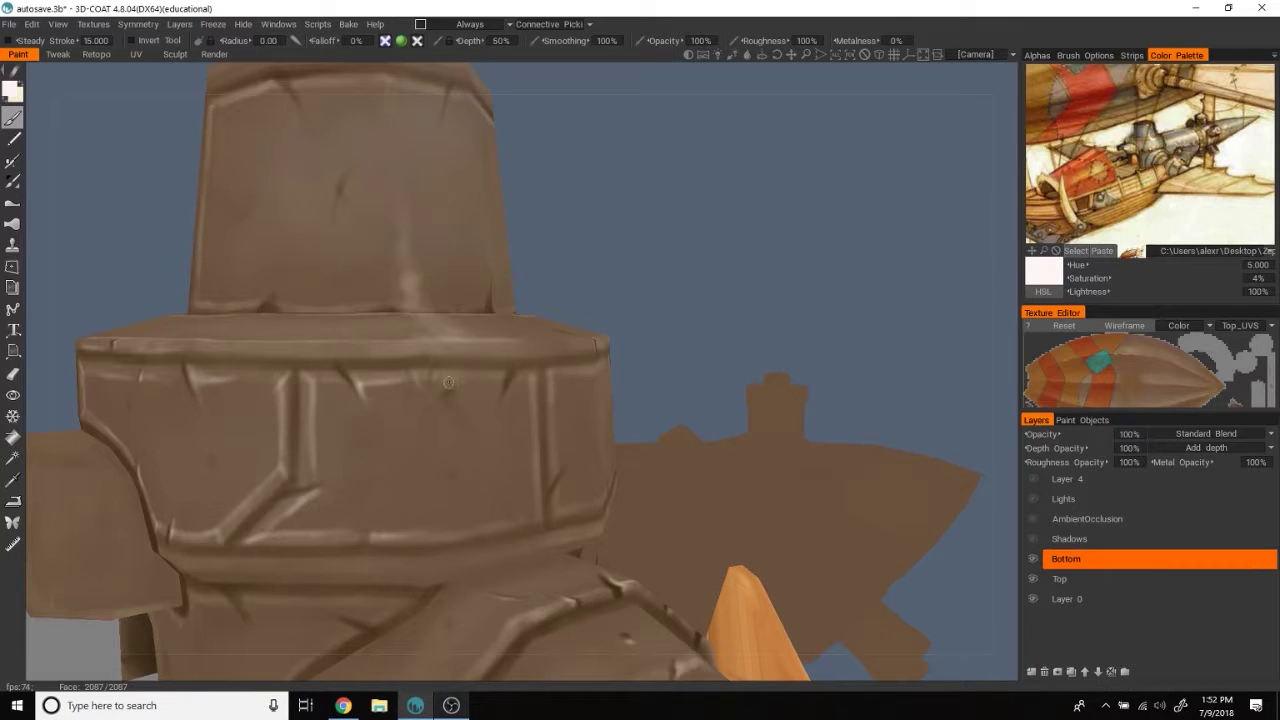
{"action": "mouse_move", "coordinate": [495, 385]}
{"action": "right_mouse_down"}
{"action": "mouse_move", "coordinate": [400, 405]}
{"action": "mouse_move", "coordinate": [583, 374]}
{"action": "right_mouse_up"}
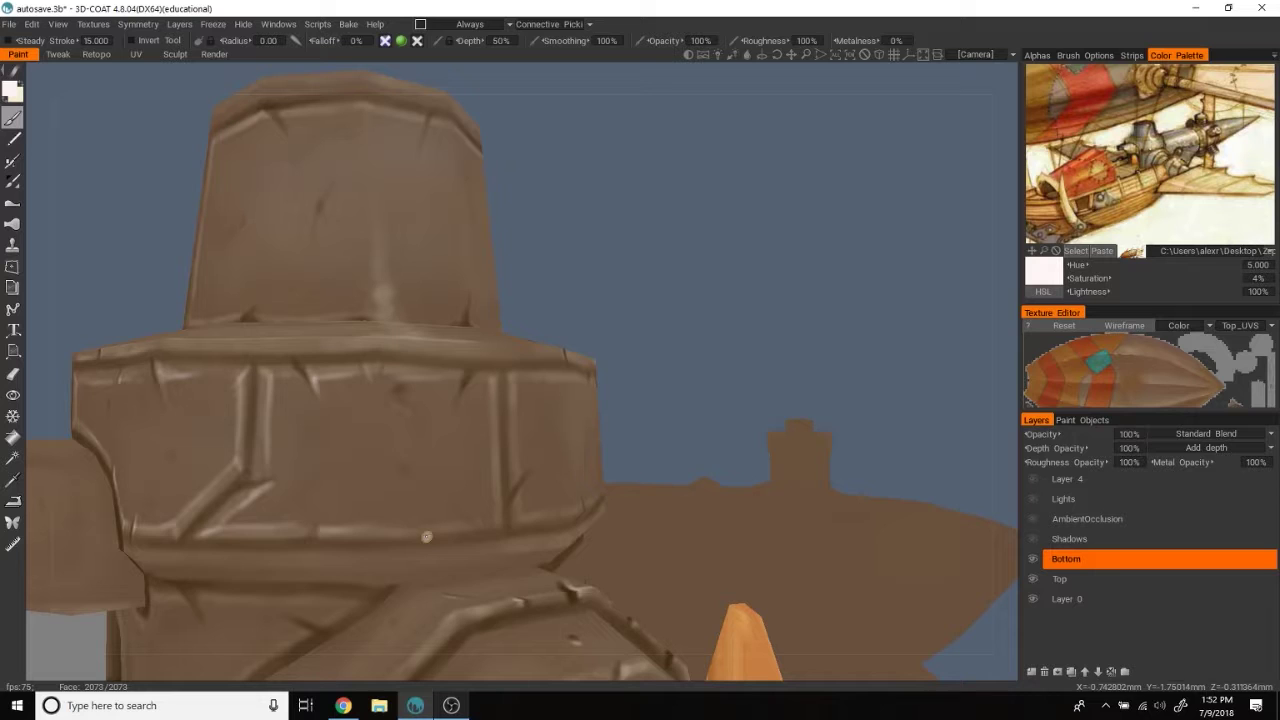
{"action": "right_click_drag", "start_coordinate": [414, 489], "coordinate": [748, 257]}
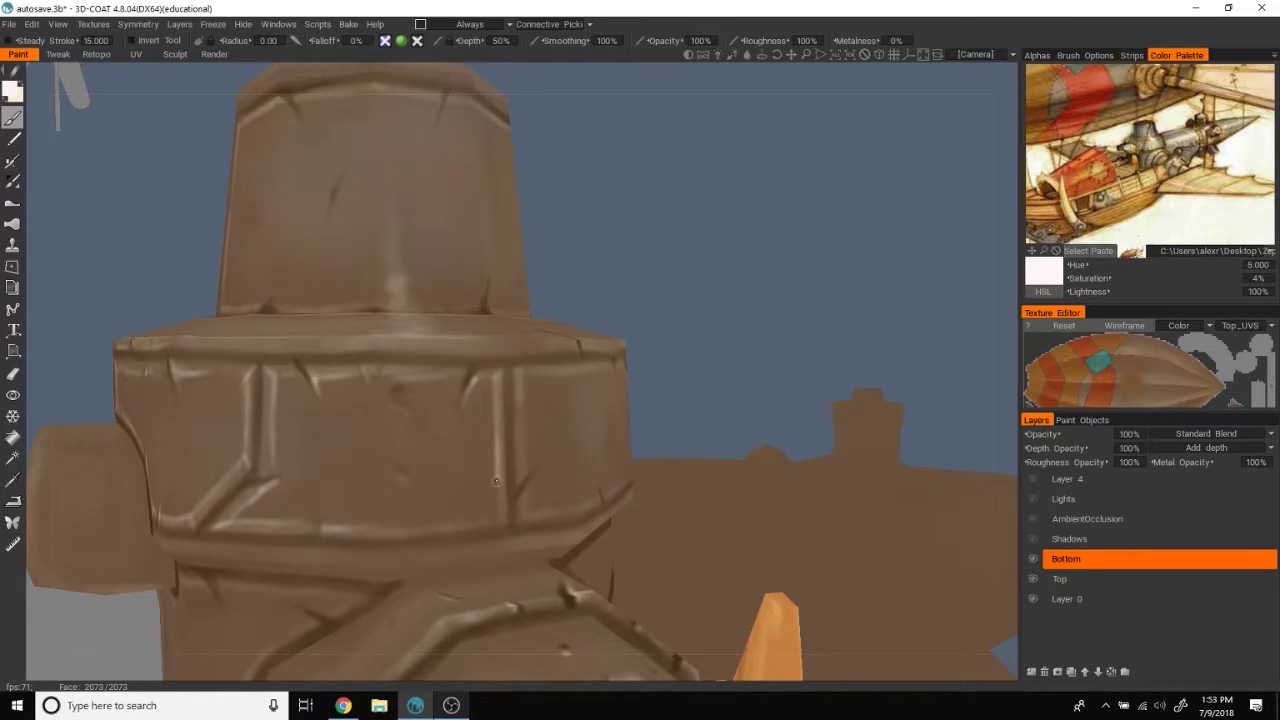
Step: Paint a light vertical streak and a down-right crack line on the tower
{"action": "right_click_drag", "start_coordinate": [497, 495], "coordinate": [736, 234]}
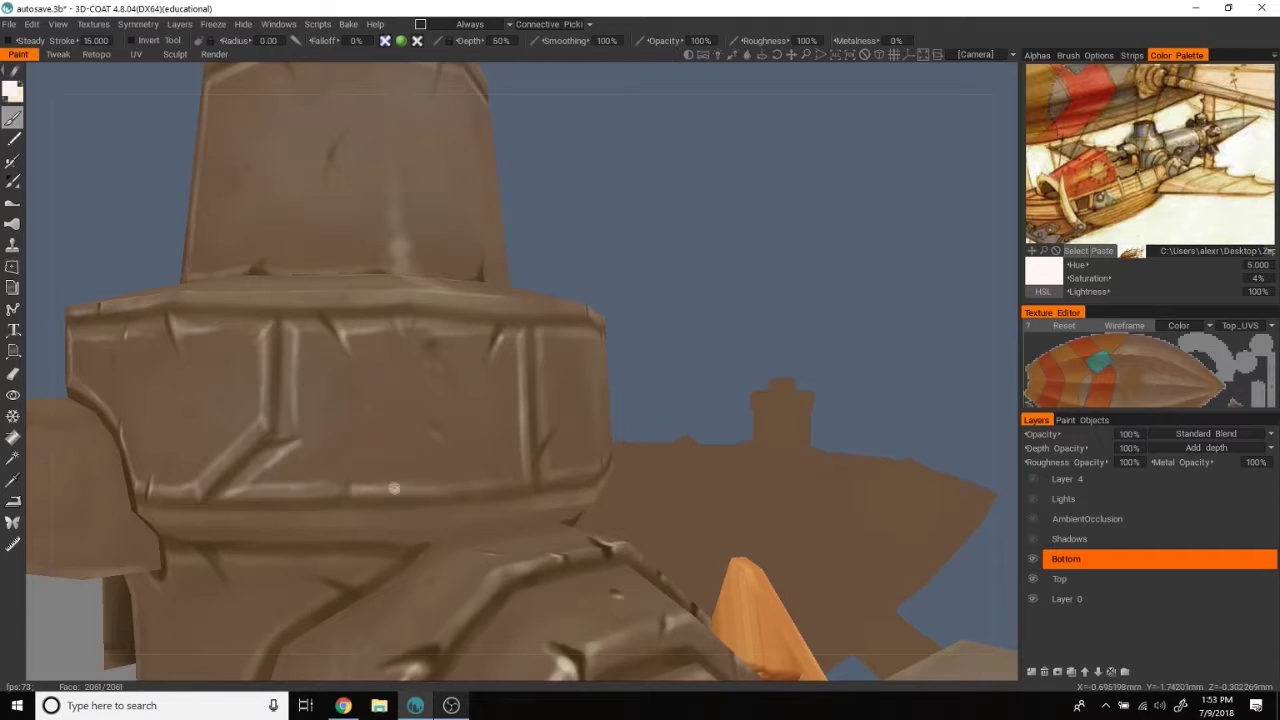
{"action": "mouse_move", "coordinate": [793, 248]}
{"action": "right_mouse_down"}
{"action": "mouse_move", "coordinate": [860, 233]}
{"action": "mouse_move", "coordinate": [843, 227]}
{"action": "right_mouse_up"}
{"action": "scroll", "coordinate": [438, 372], "scroll_direction": "up", "scroll_amount": 2}
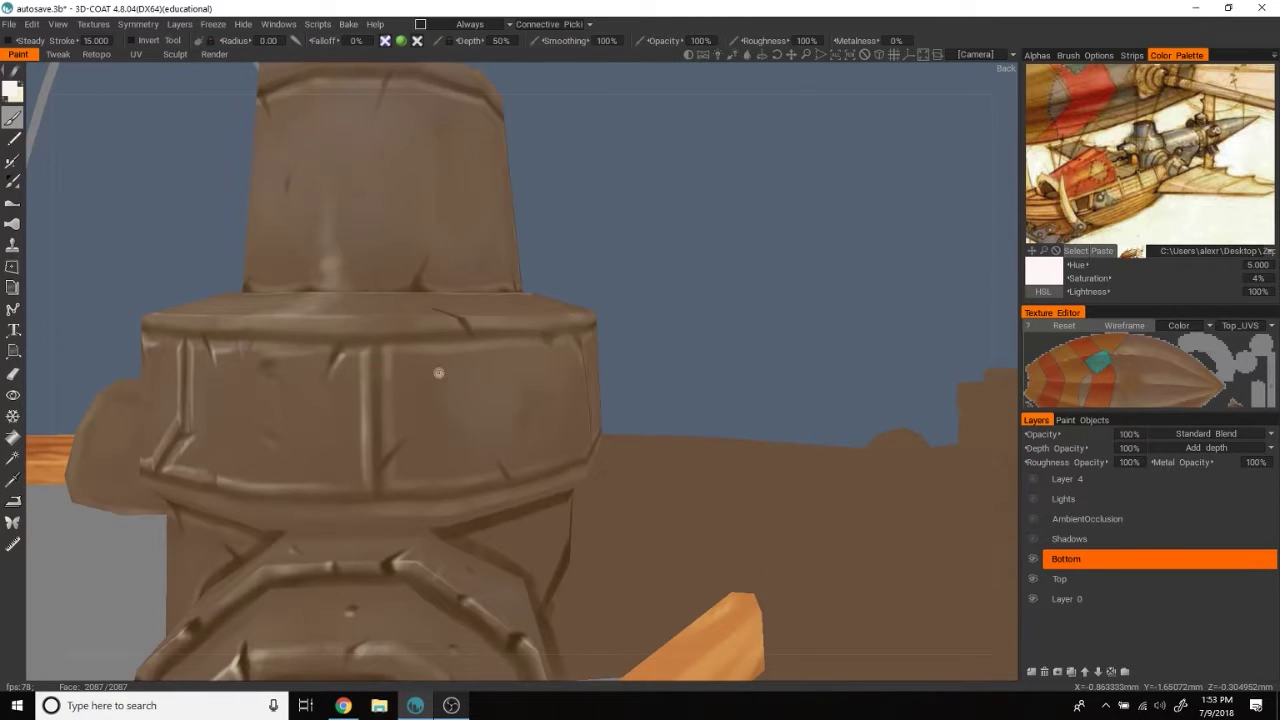
{"action": "mouse_move", "coordinate": [393, 356]}
{"action": "left_mouse_down"}
{"action": "mouse_move", "coordinate": [399, 453]}
{"action": "mouse_move", "coordinate": [370, 489]}
{"action": "left_mouse_up"}
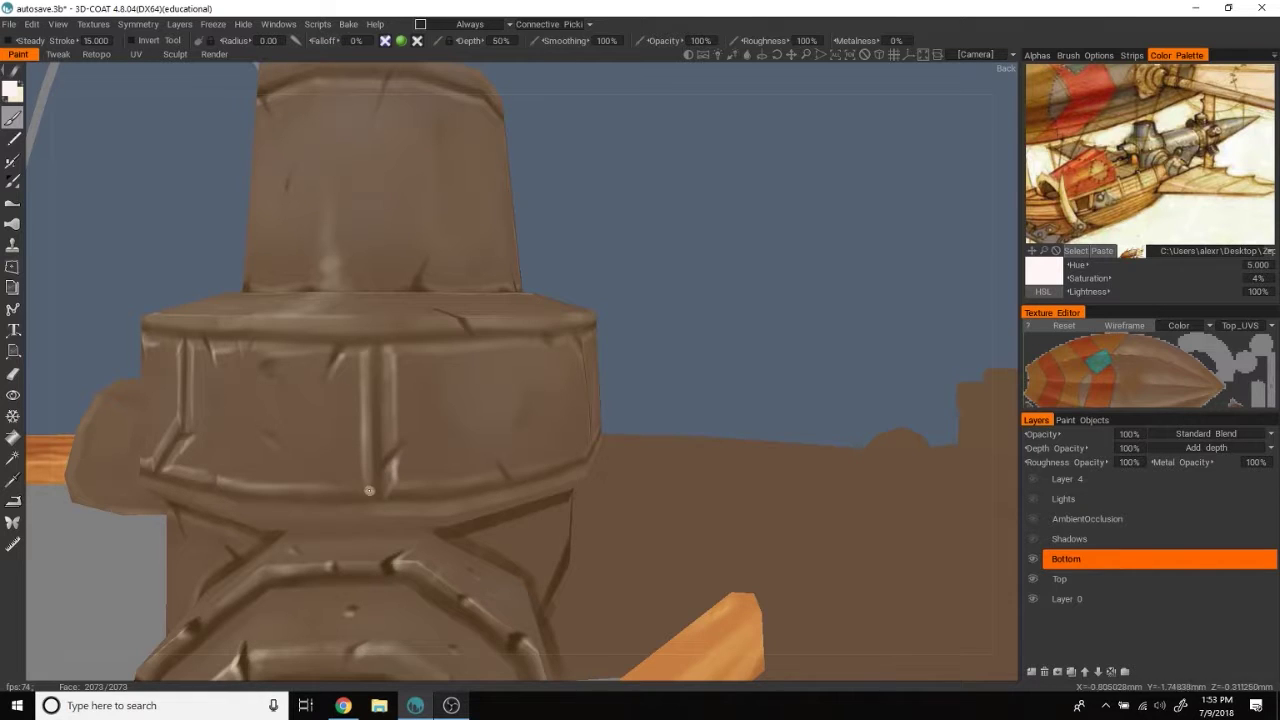
{"action": "left_click_drag", "start_coordinate": [722, 306], "coordinate": [620, 336]}
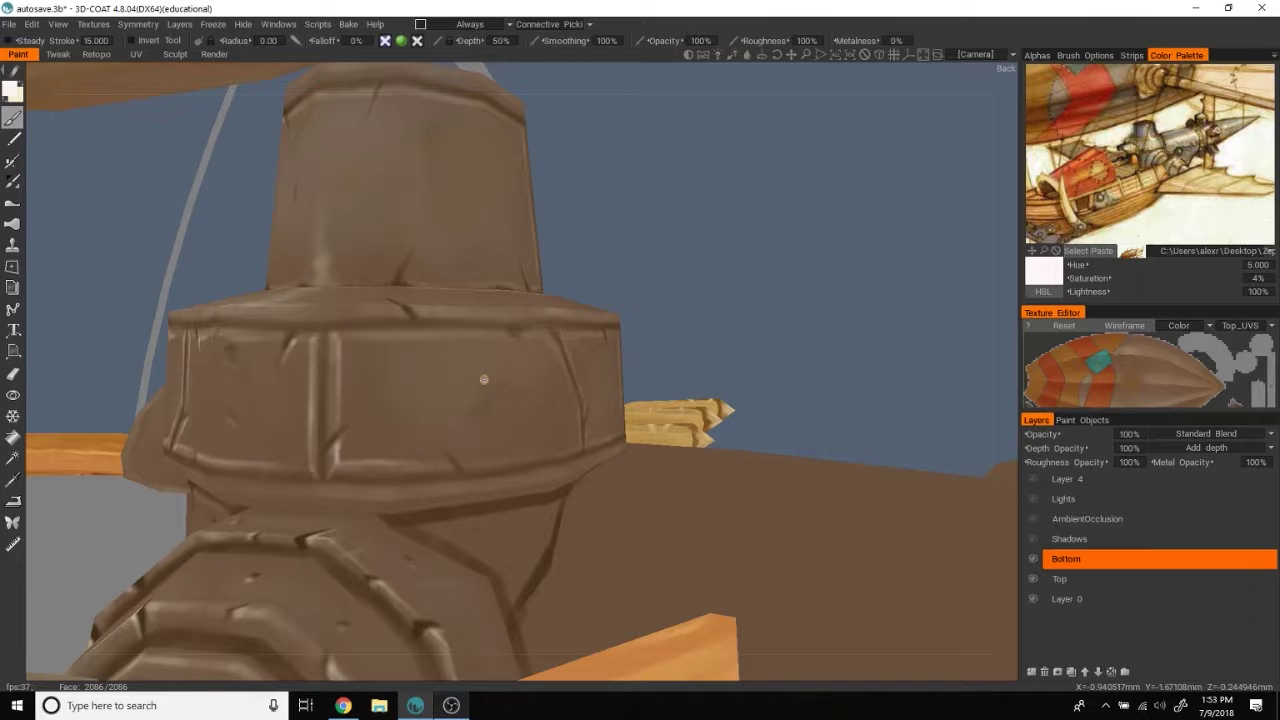
{"action": "left_click_drag", "start_coordinate": [483, 379], "coordinate": [641, 362]}
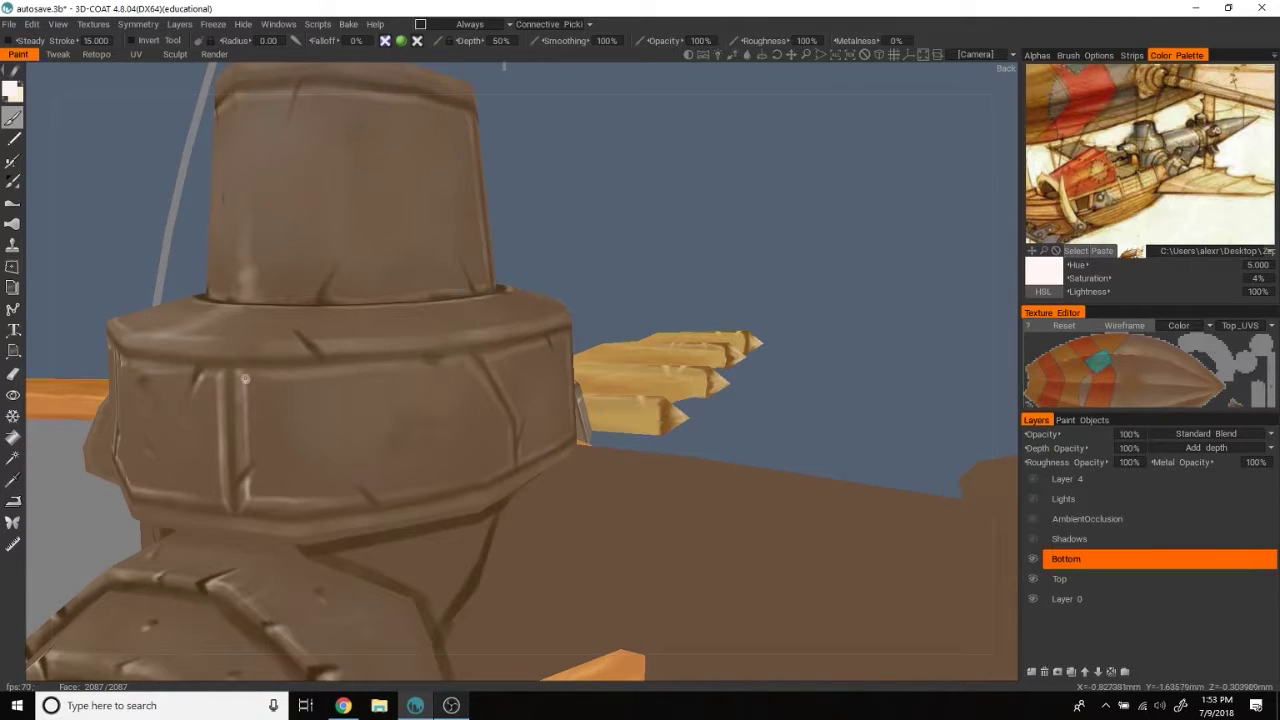
{"action": "mouse_move", "coordinate": [332, 375]}
{"action": "left_mouse_down"}
{"action": "mouse_move", "coordinate": [740, 219]}
{"action": "mouse_move", "coordinate": [383, 394]}
{"action": "mouse_move", "coordinate": [575, 272]}
{"action": "left_mouse_up"}
{"action": "left_click_drag", "start_coordinate": [408, 409], "coordinate": [441, 443]}
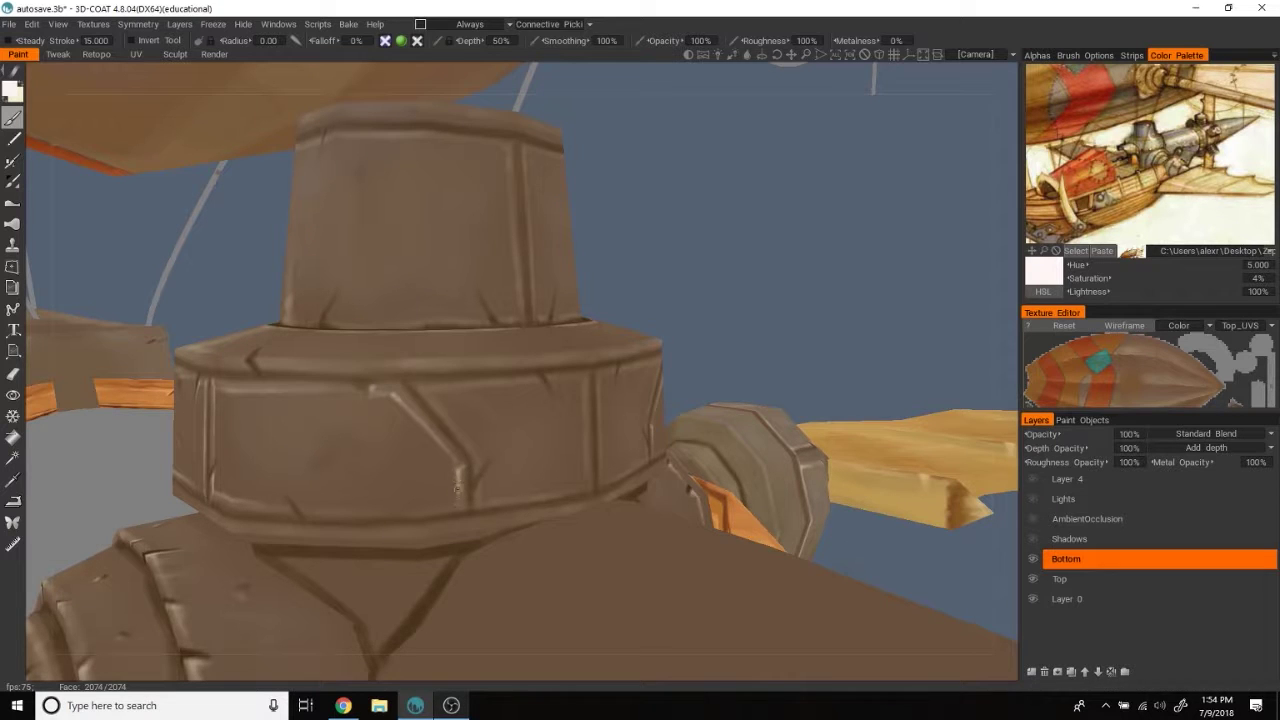
Step: Carve a vertical groove and a short groove stroke into the stone drum
{"action": "left_click_drag", "start_coordinate": [392, 390], "coordinate": [740, 289]}
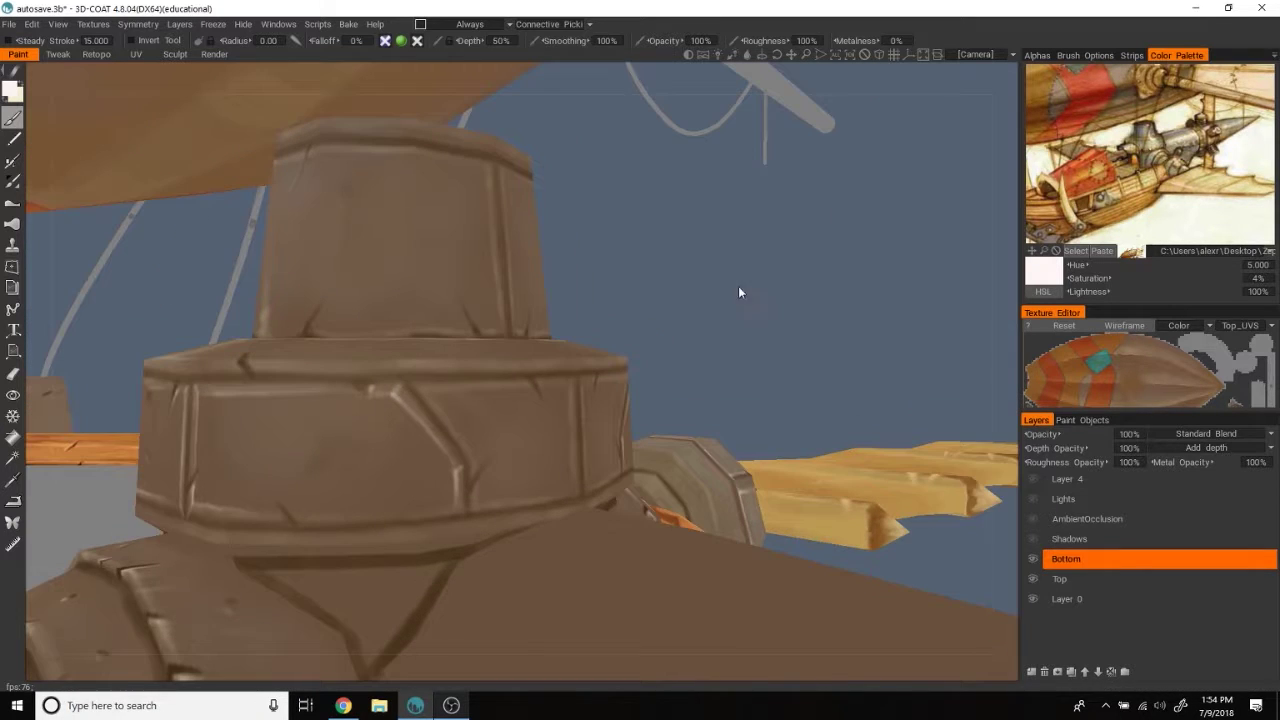
{"action": "mouse_move", "coordinate": [462, 426]}
{"action": "left_mouse_down"}
{"action": "mouse_move", "coordinate": [784, 246]}
{"action": "mouse_move", "coordinate": [399, 398]}
{"action": "left_mouse_up"}
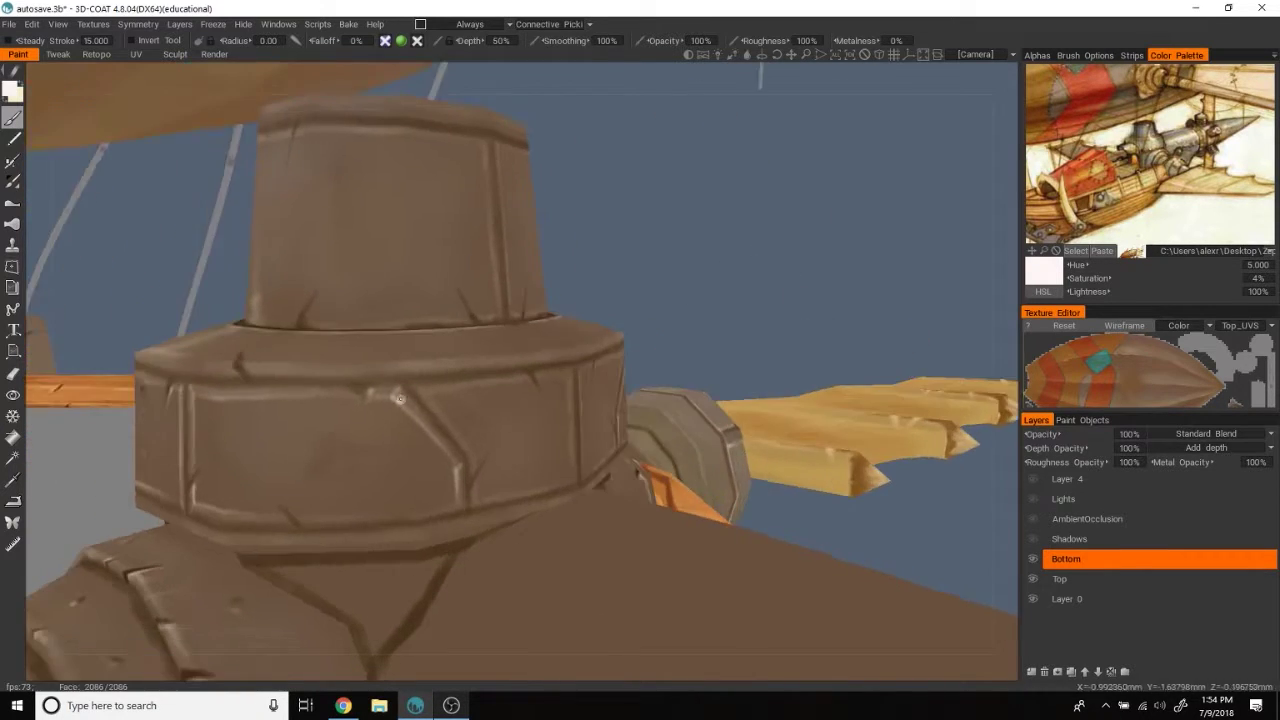
{"action": "mouse_move", "coordinate": [762, 232]}
{"action": "left_mouse_down"}
{"action": "mouse_move", "coordinate": [473, 487]}
{"action": "mouse_move", "coordinate": [771, 329]}
{"action": "left_mouse_up"}
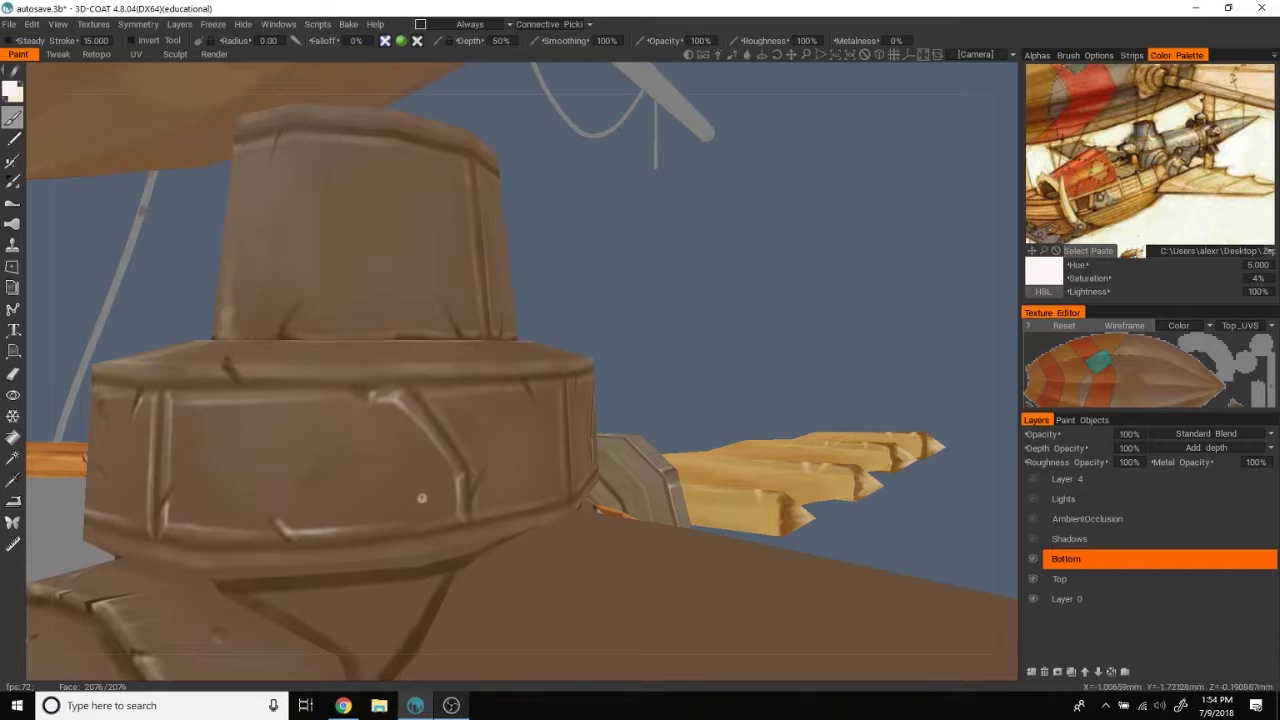
{"action": "left_click_drag", "start_coordinate": [764, 283], "coordinate": [348, 509]}
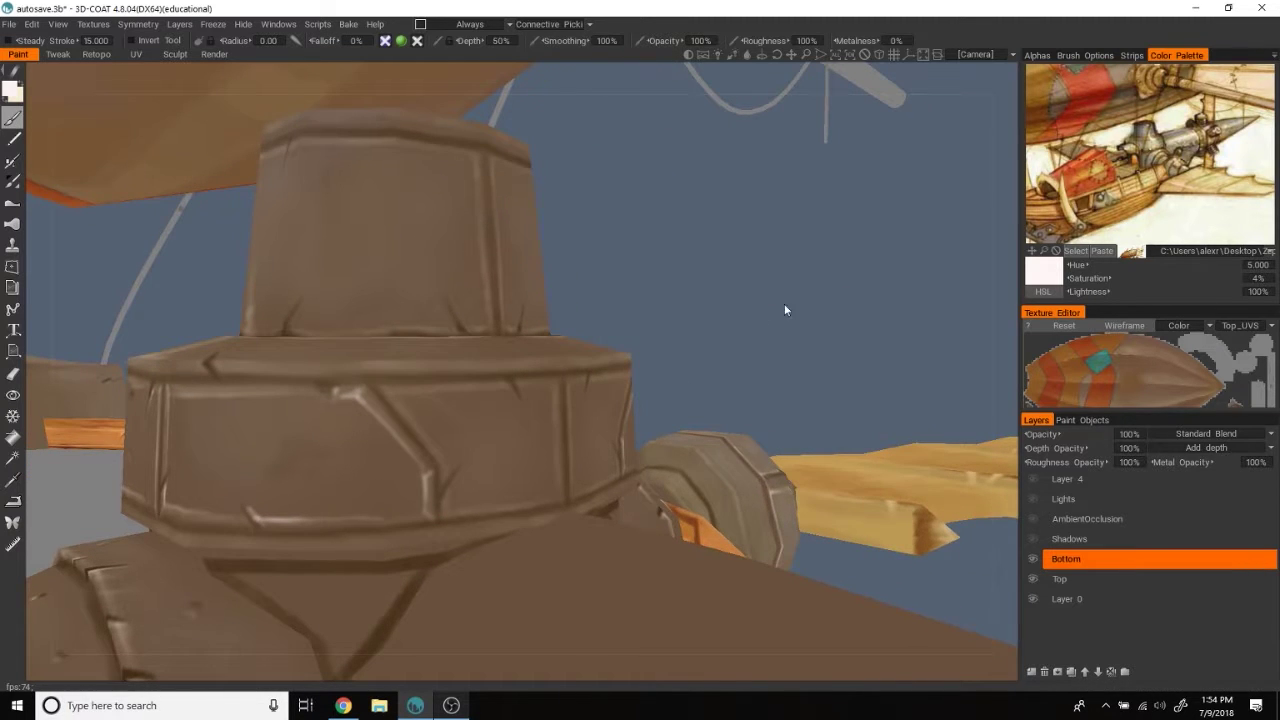
{"action": "left_click_drag", "start_coordinate": [784, 304], "coordinate": [343, 422]}
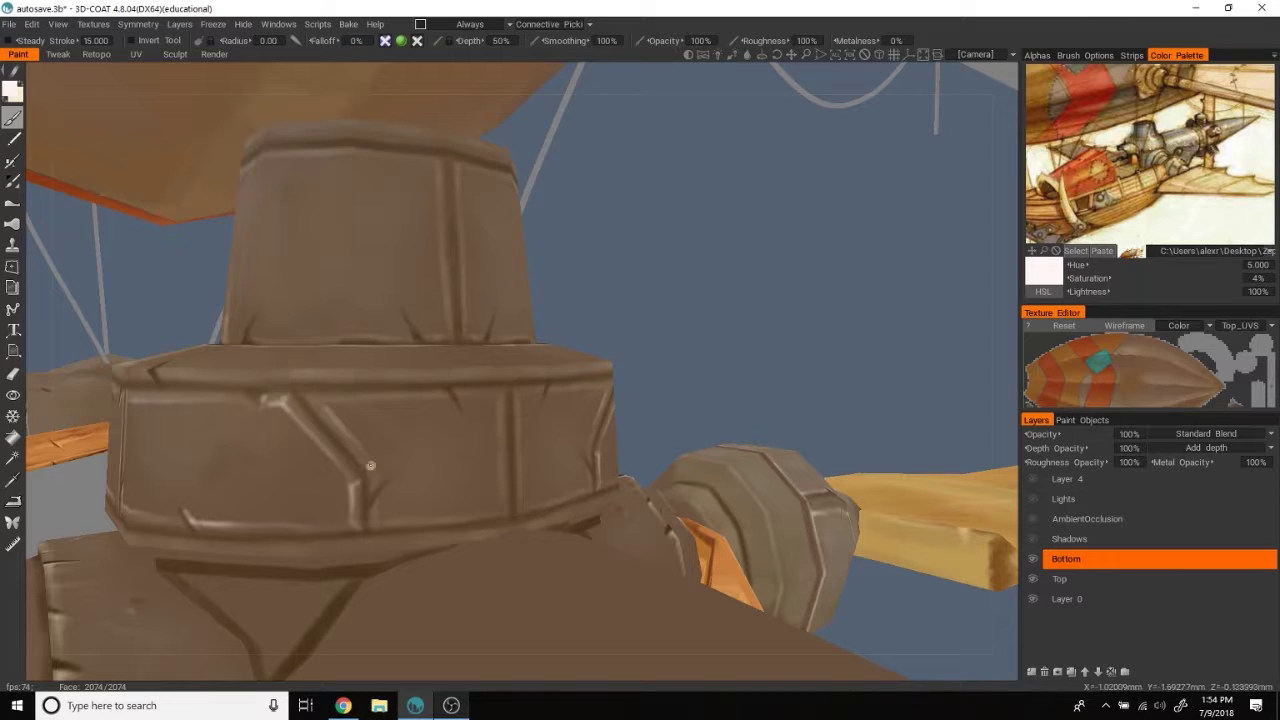
{"action": "mouse_move", "coordinate": [390, 467]}
{"action": "middle_mouse_down"}
{"action": "mouse_move", "coordinate": [392, 500]}
{"action": "mouse_move", "coordinate": [369, 402]}
{"action": "middle_mouse_up"}
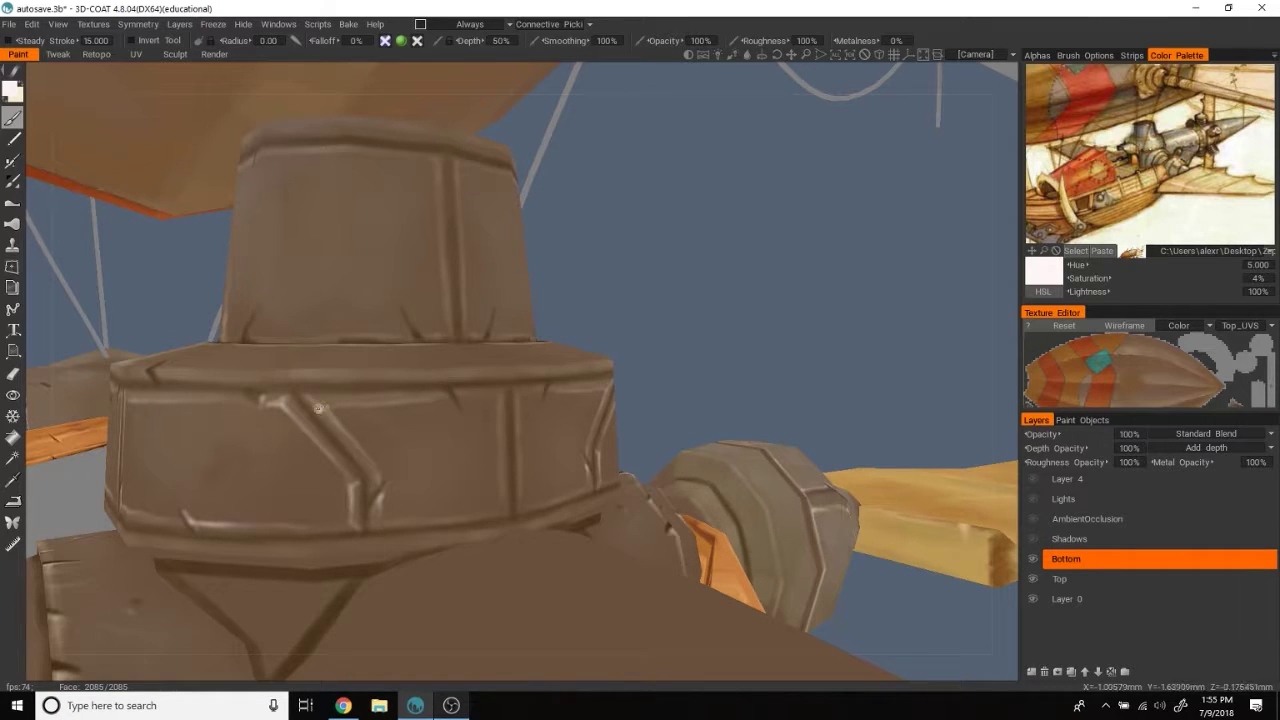
{"action": "mouse_move", "coordinate": [349, 405]}
{"action": "middle_mouse_down"}
{"action": "mouse_move", "coordinate": [654, 306]}
{"action": "mouse_move", "coordinate": [393, 413]}
{"action": "middle_mouse_up"}
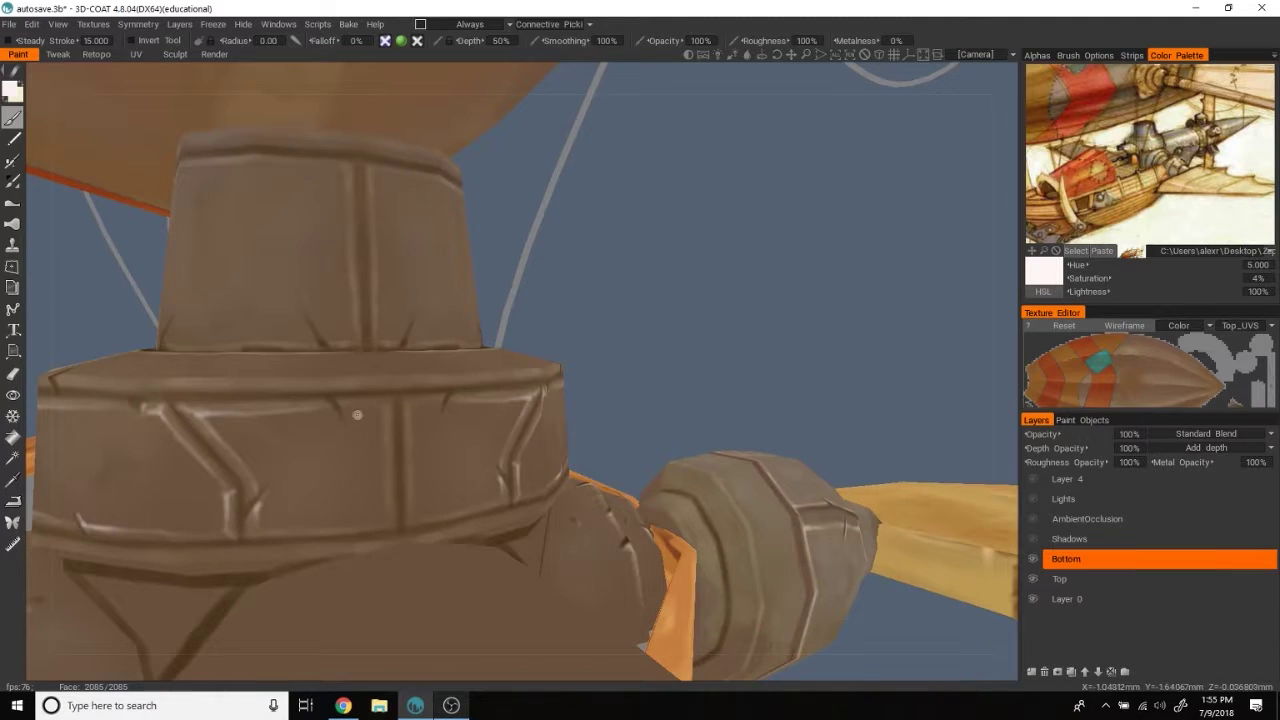
{"action": "left_click_drag", "start_coordinate": [381, 407], "coordinate": [386, 515]}
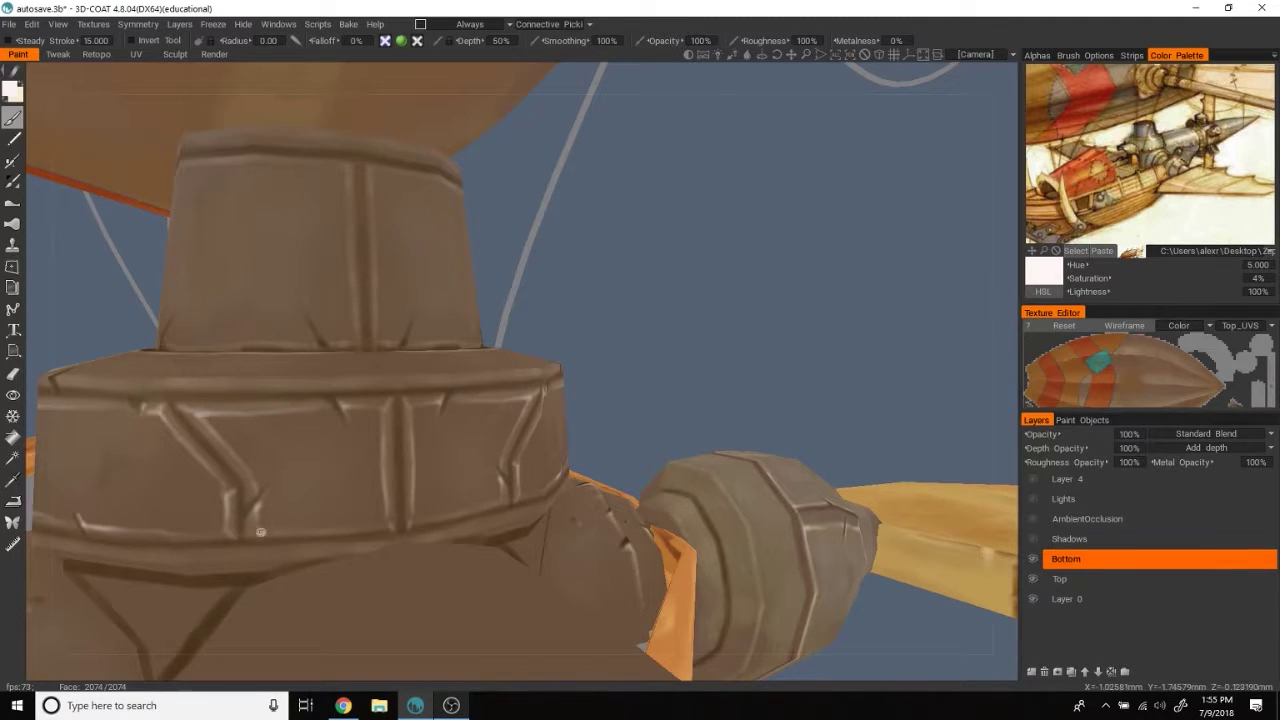
{"action": "left_click_drag", "start_coordinate": [256, 533], "coordinate": [376, 527]}
{"action": "scroll", "coordinate": [734, 324], "scroll_direction": "down", "scroll_amount": 5}
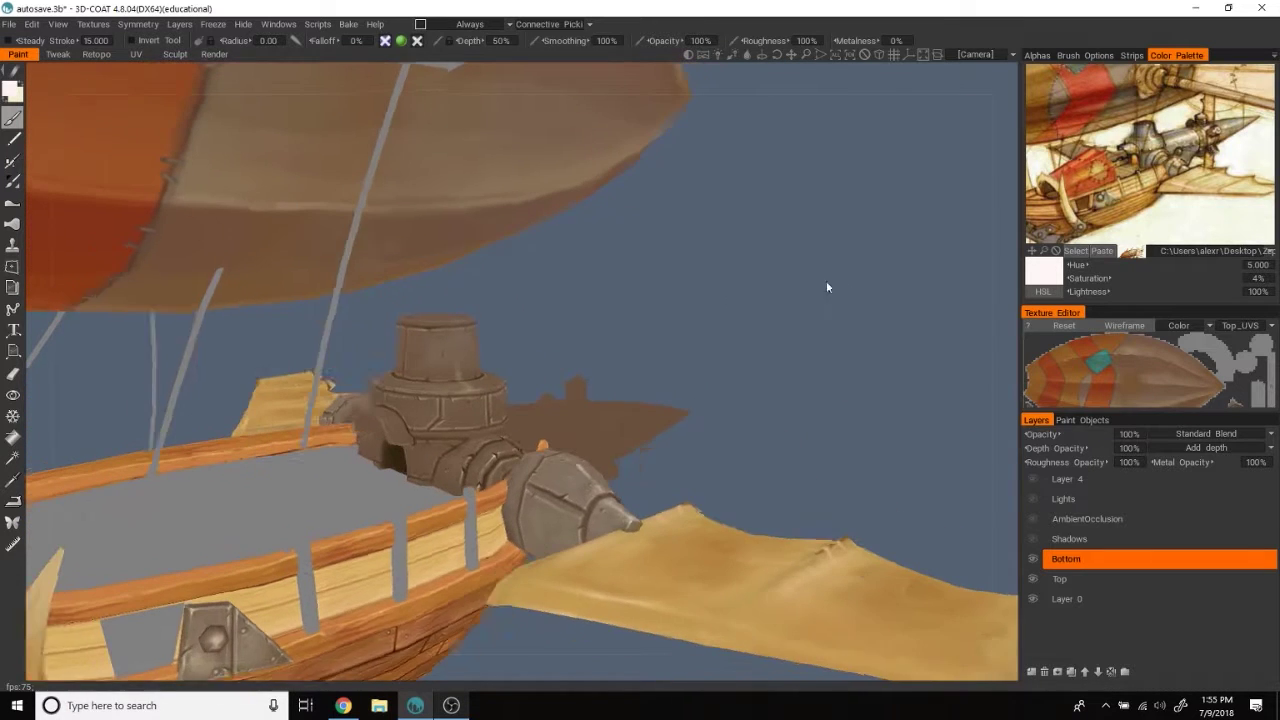
{"action": "middle_click_drag", "start_coordinate": [826, 287], "coordinate": [774, 338]}
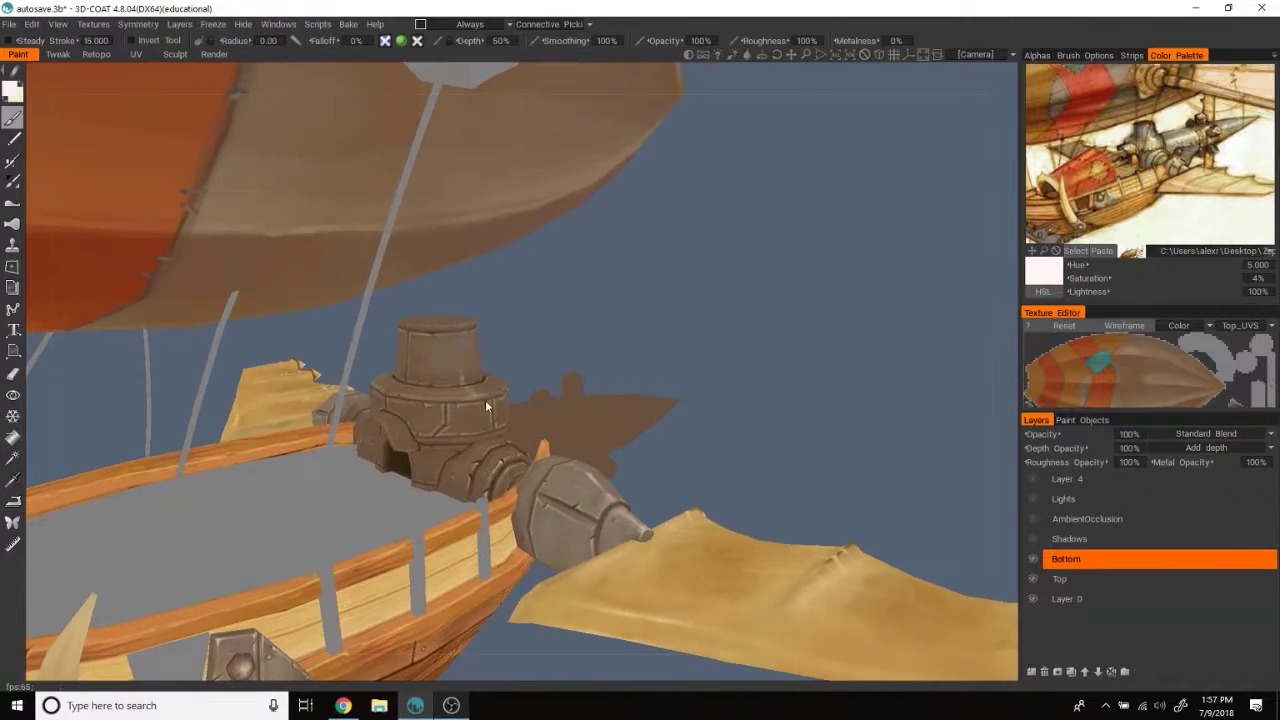
{"action": "middle_click_drag", "start_coordinate": [485, 400], "coordinate": [719, 295]}
{"action": "scroll", "coordinate": [898, 220], "scroll_direction": "up", "scroll_amount": 5}
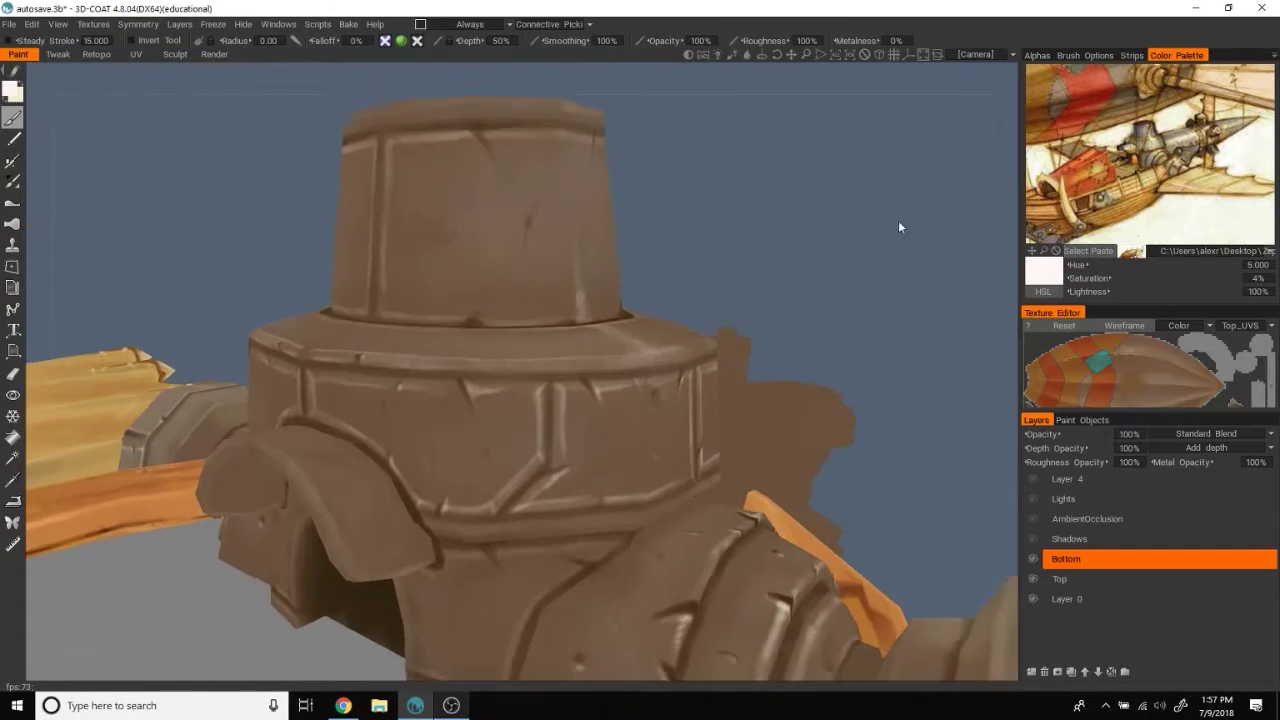
{"action": "scroll", "coordinate": [914, 197], "scroll_direction": "up", "scroll_amount": 2}
{"action": "scroll", "coordinate": [745, 381], "scroll_direction": "up", "scroll_amount": 2}
{"action": "mouse_move", "coordinate": [745, 381]}
{"action": "middle_mouse_down"}
{"action": "mouse_move", "coordinate": [931, 323]}
{"action": "mouse_move", "coordinate": [521, 449]}
{"action": "middle_mouse_up"}
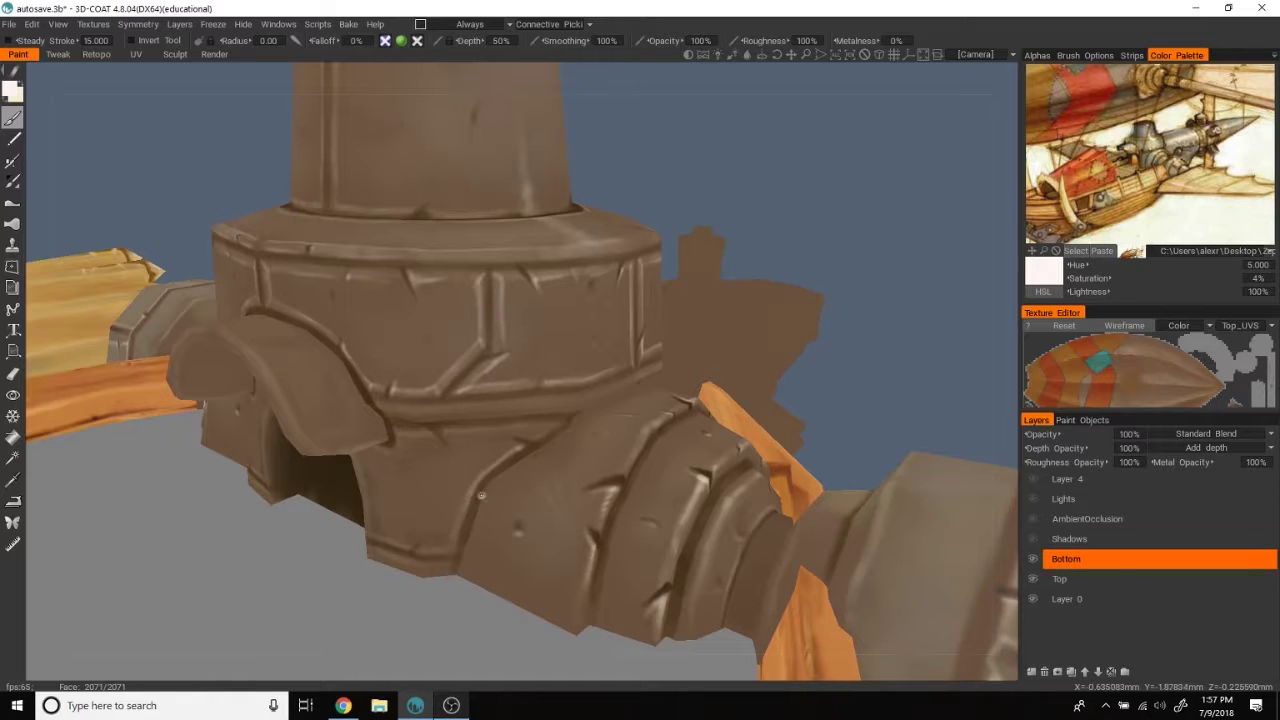
{"action": "mouse_move", "coordinate": [450, 549]}
{"action": "middle_mouse_down"}
{"action": "mouse_move", "coordinate": [920, 320]}
{"action": "mouse_move", "coordinate": [437, 434]}
{"action": "mouse_move", "coordinate": [723, 300]}
{"action": "mouse_move", "coordinate": [405, 437]}
{"action": "middle_mouse_up"}
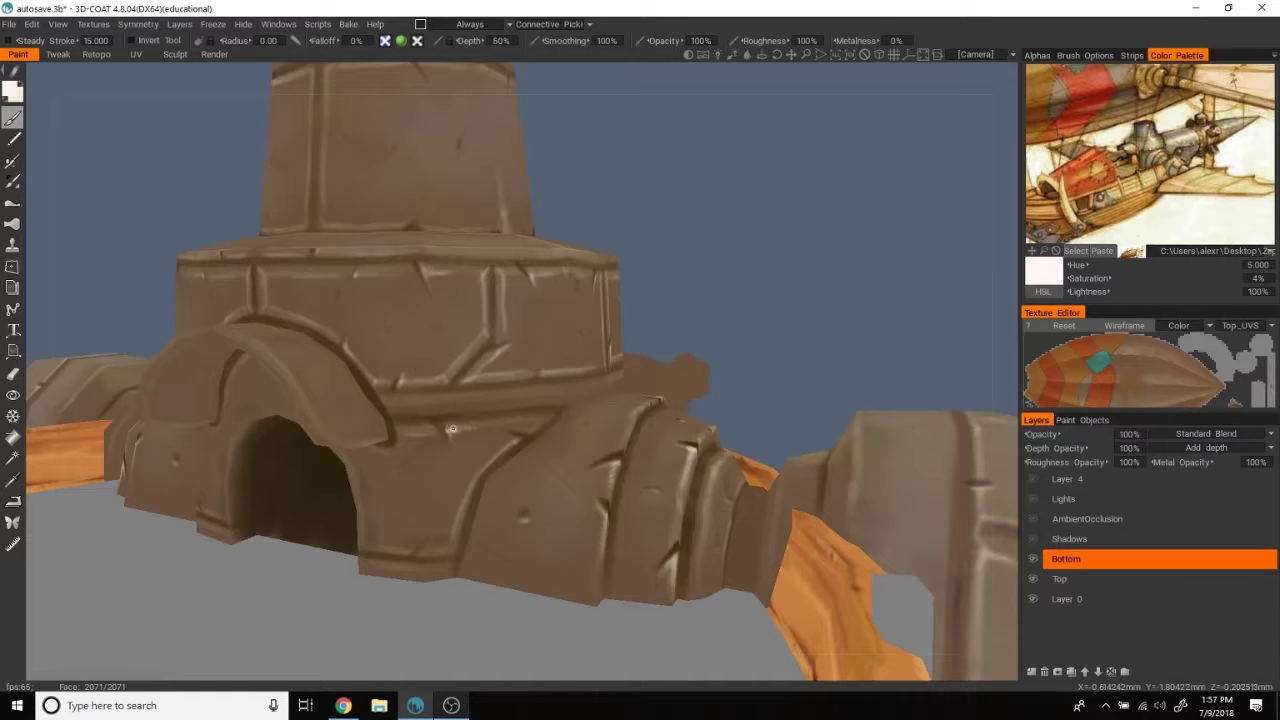
{"action": "middle_click_drag", "start_coordinate": [541, 423], "coordinate": [505, 415]}
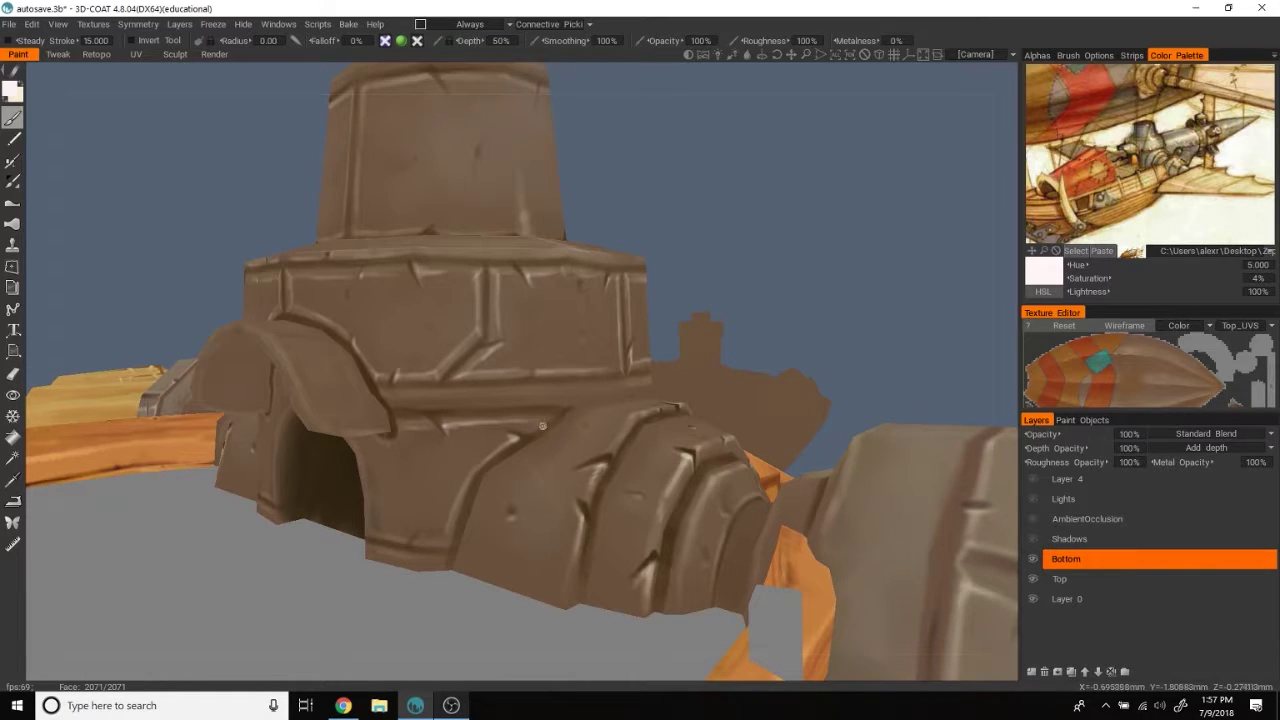
{"action": "mouse_move", "coordinate": [847, 254]}
{"action": "middle_mouse_down"}
{"action": "mouse_move", "coordinate": [753, 280]}
{"action": "mouse_move", "coordinate": [380, 494]}
{"action": "middle_mouse_up"}
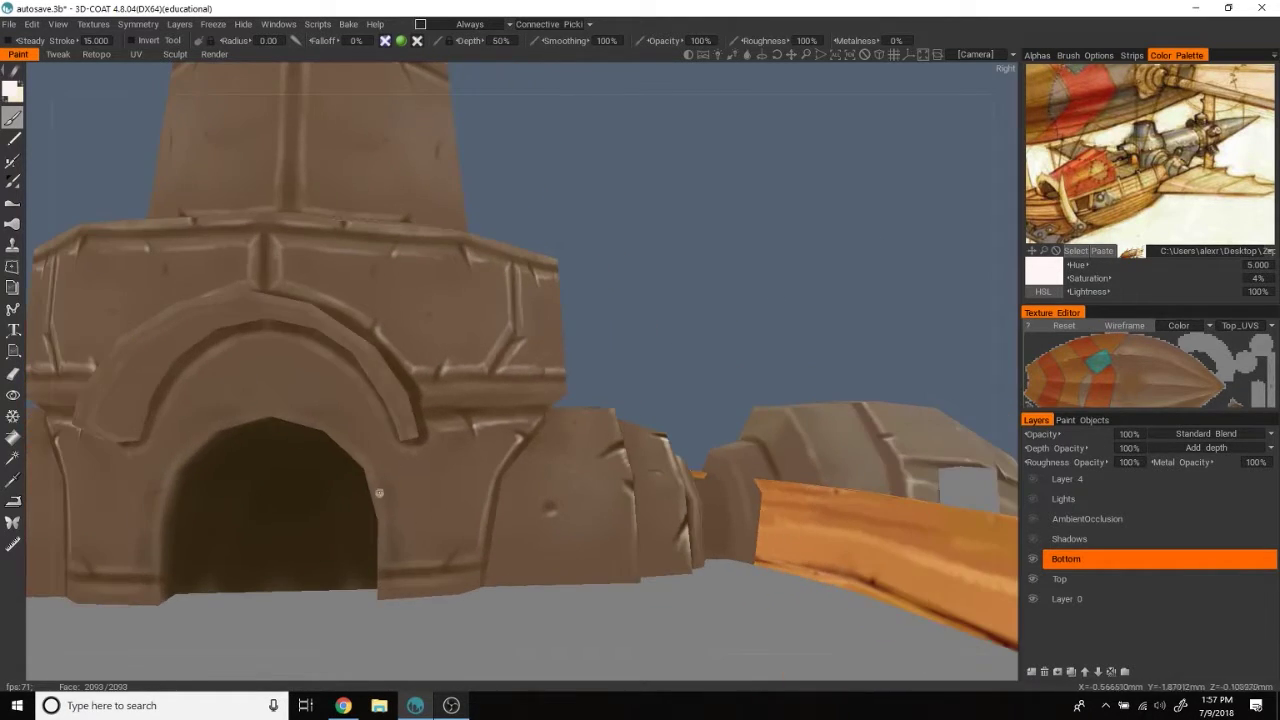
{"action": "mouse_move", "coordinate": [440, 560]}
{"action": "middle_mouse_down"}
{"action": "mouse_move", "coordinate": [797, 254]}
{"action": "mouse_move", "coordinate": [280, 475]}
{"action": "mouse_move", "coordinate": [253, 437]}
{"action": "middle_mouse_up"}
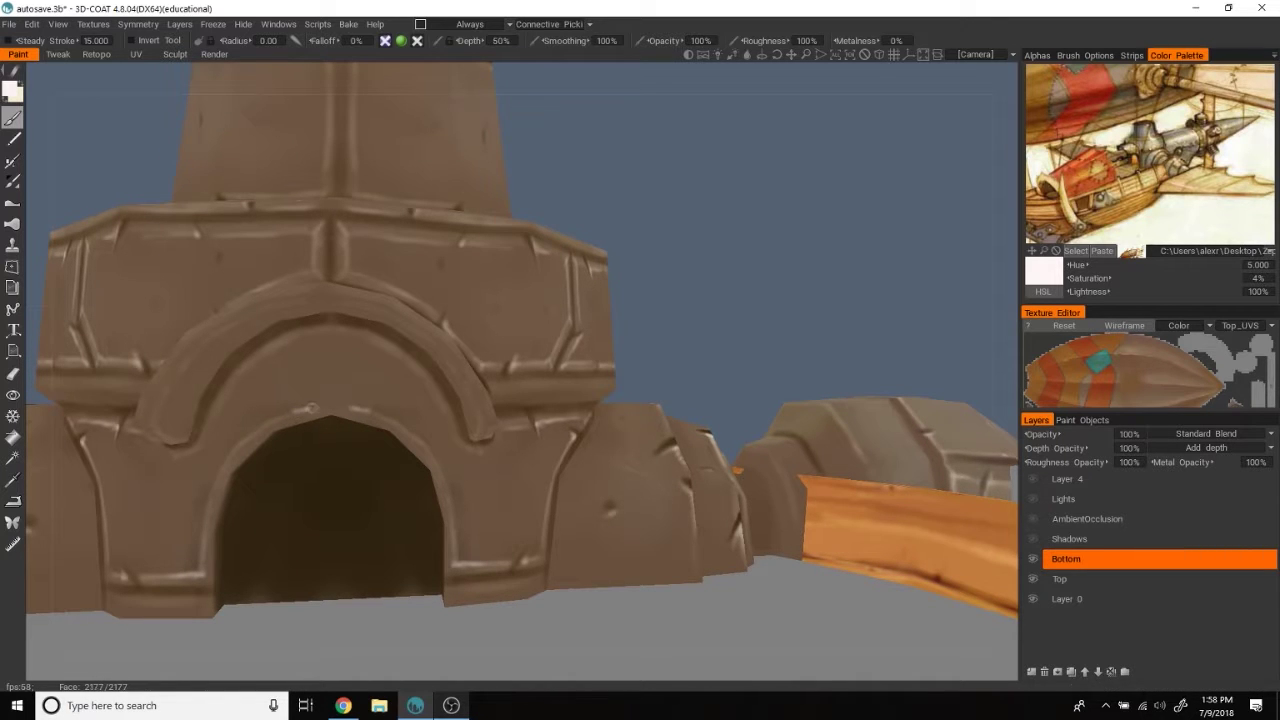
{"action": "mouse_move", "coordinate": [219, 492]}
{"action": "middle_mouse_down"}
{"action": "mouse_move", "coordinate": [840, 220]}
{"action": "mouse_move", "coordinate": [297, 402]}
{"action": "middle_mouse_up"}
Step: Sample turret browns with V, then pick pale cream (H 32.308, S 11%, L 90%)
{"action": "key", "text": "v"}
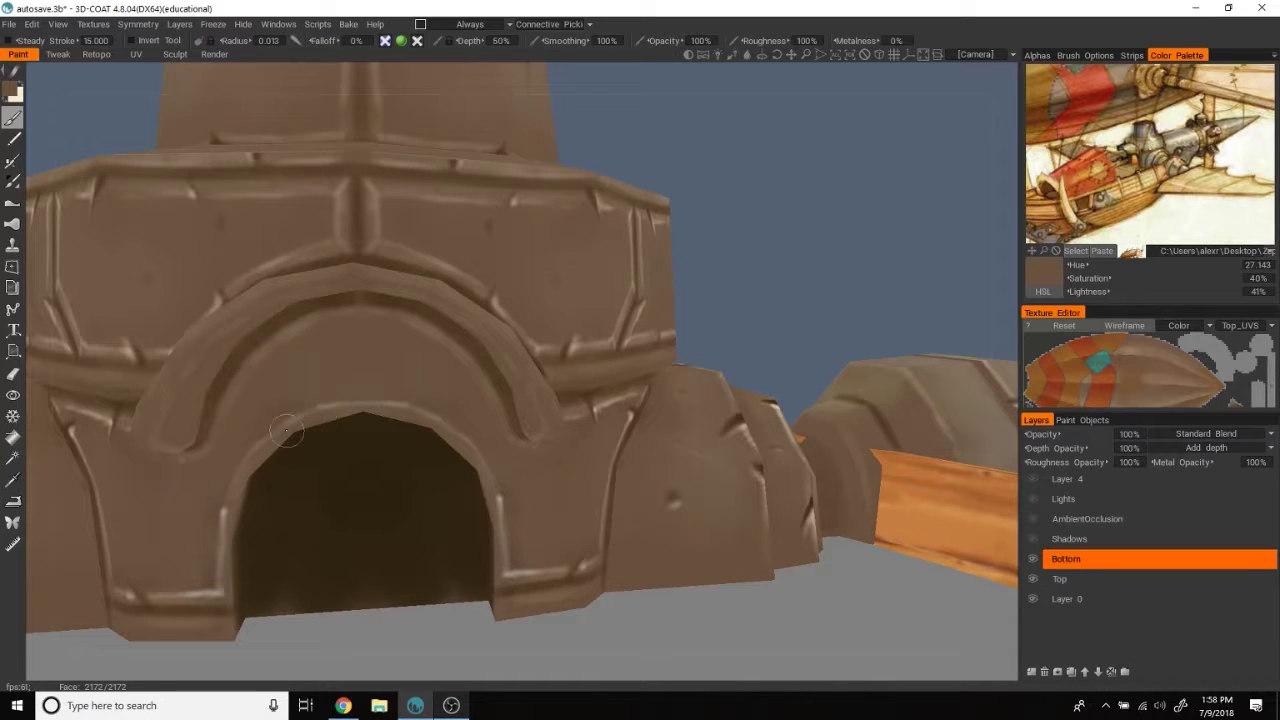
{"action": "middle_click_drag", "start_coordinate": [523, 288], "coordinate": [560, 434]}
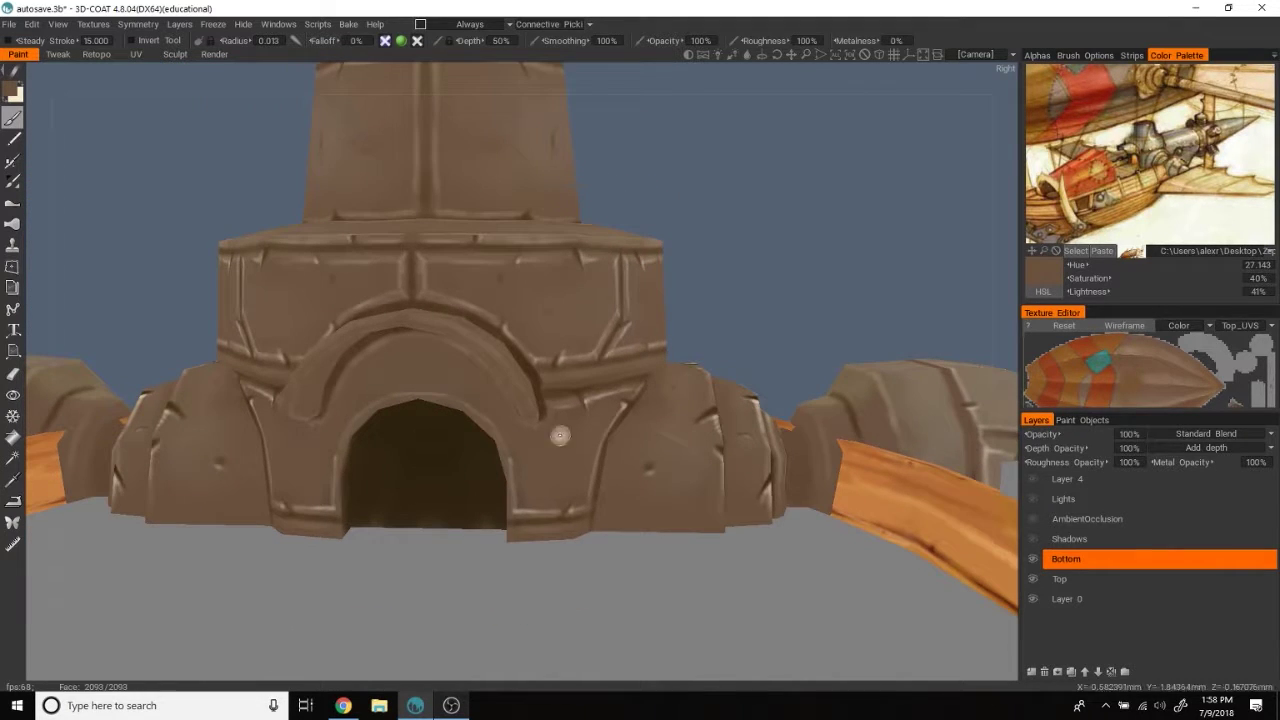
{"action": "key", "text": "v"}
{"action": "middle_click_drag", "start_coordinate": [843, 241], "coordinate": [771, 281]}
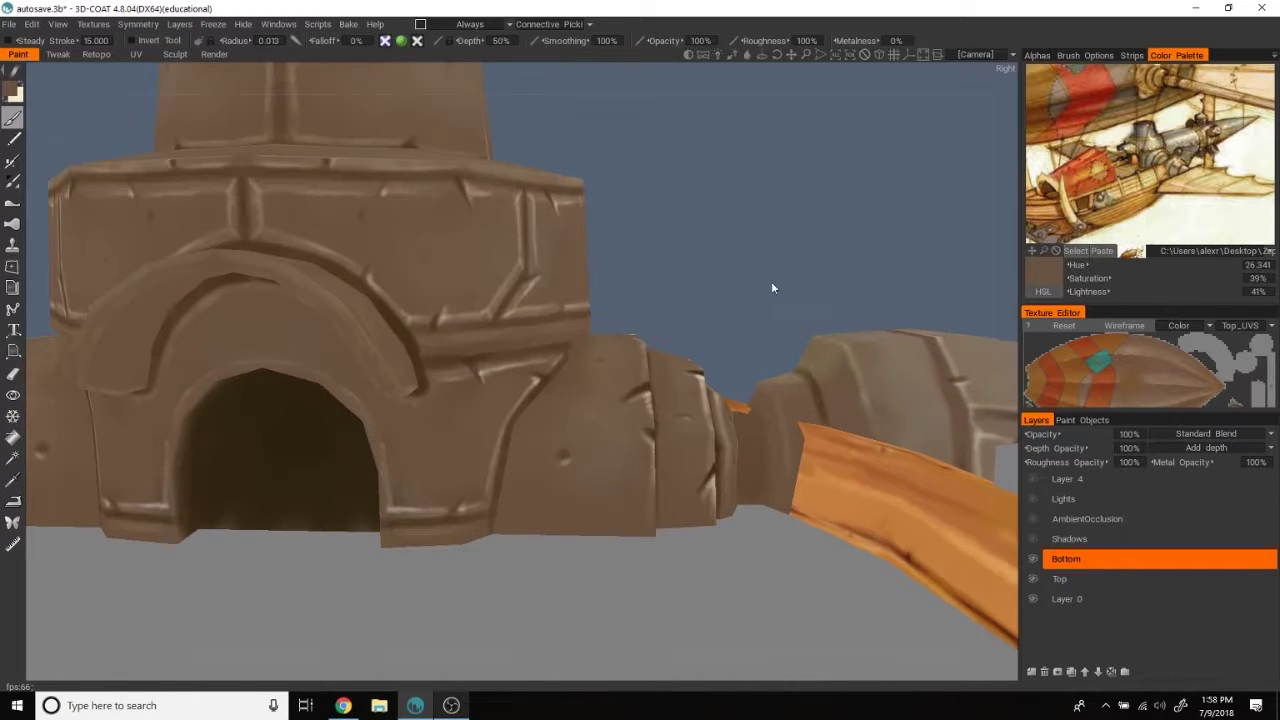
{"action": "key", "text": "v"}
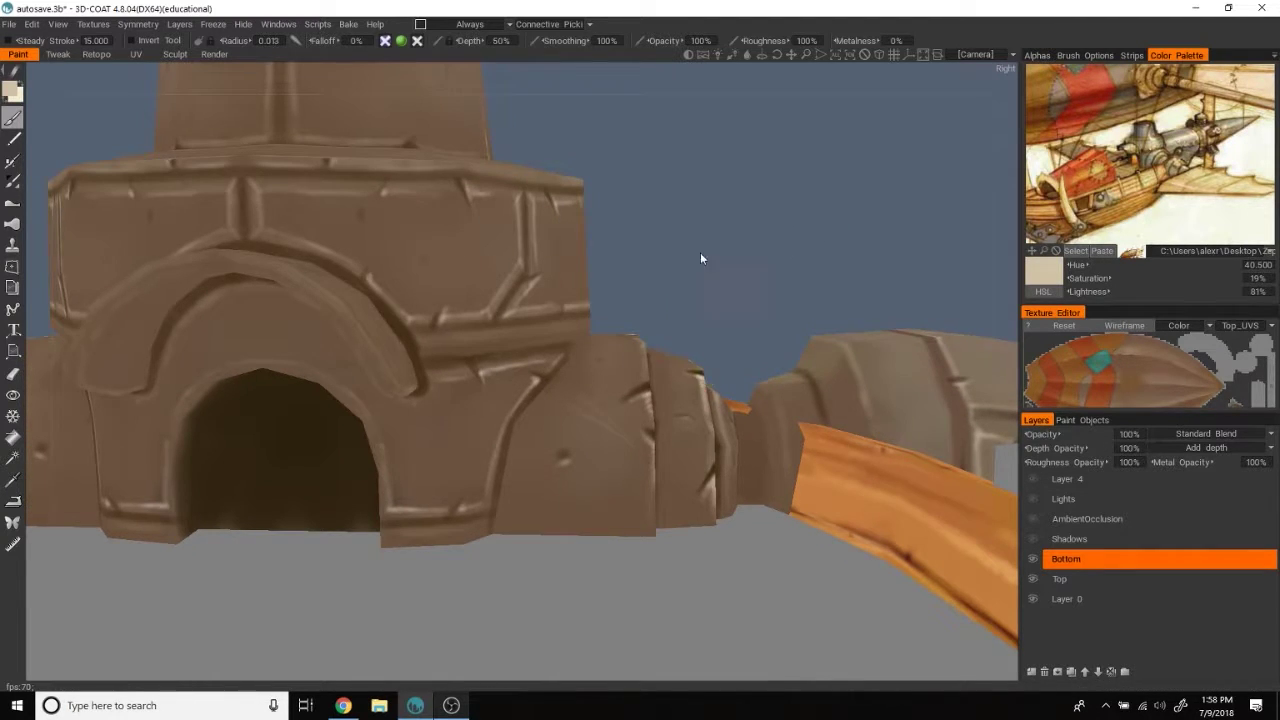
{"action": "scroll", "coordinate": [700, 257], "scroll_direction": "up", "scroll_amount": 2}
{"action": "left_click", "coordinate": [1186, 137]}
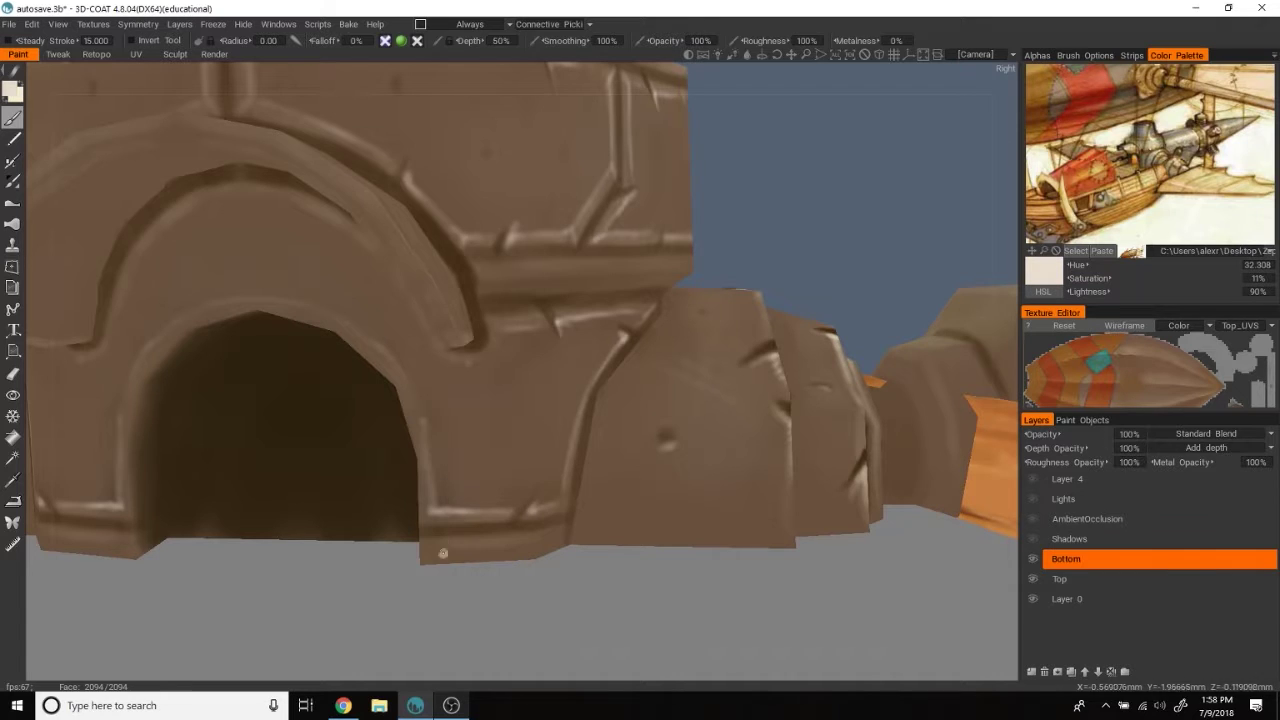
Step: Paint a test cream stroke on the bottom trim, undo it, and view the whole airship
{"action": "left_click_drag", "start_coordinate": [446, 547], "coordinate": [528, 541]}
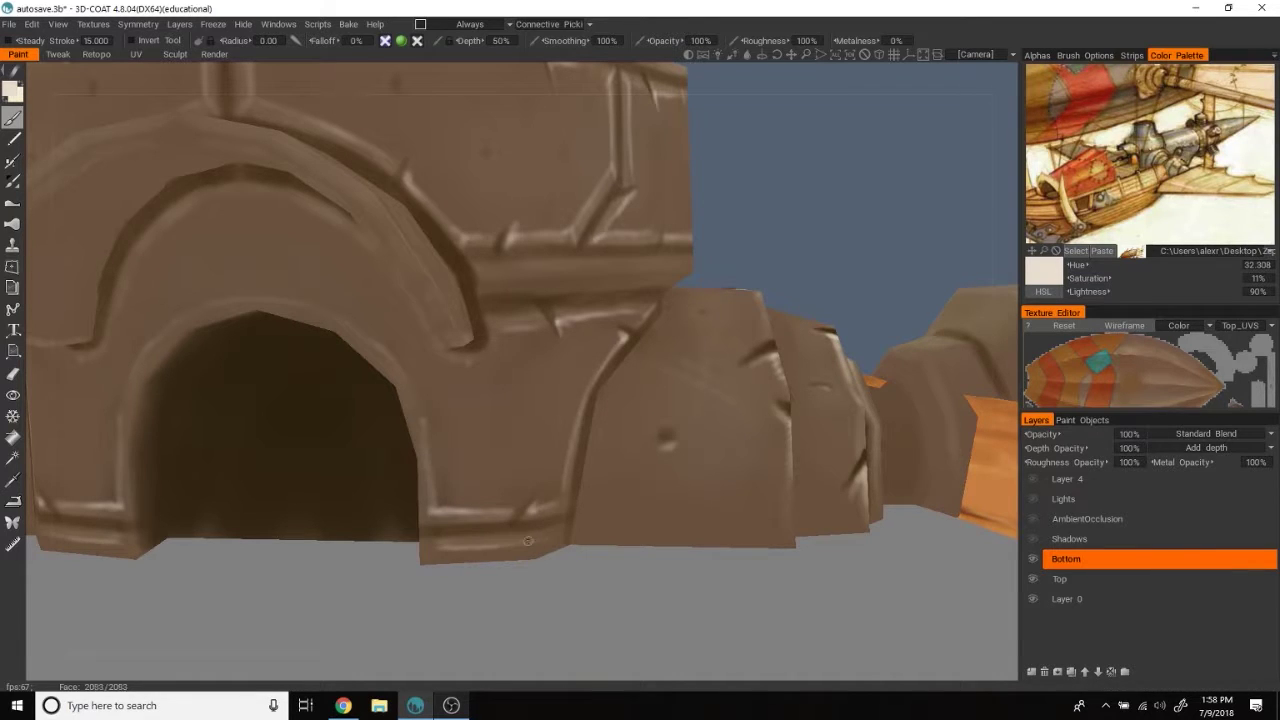
{"action": "key", "text": "ctrl+z"}
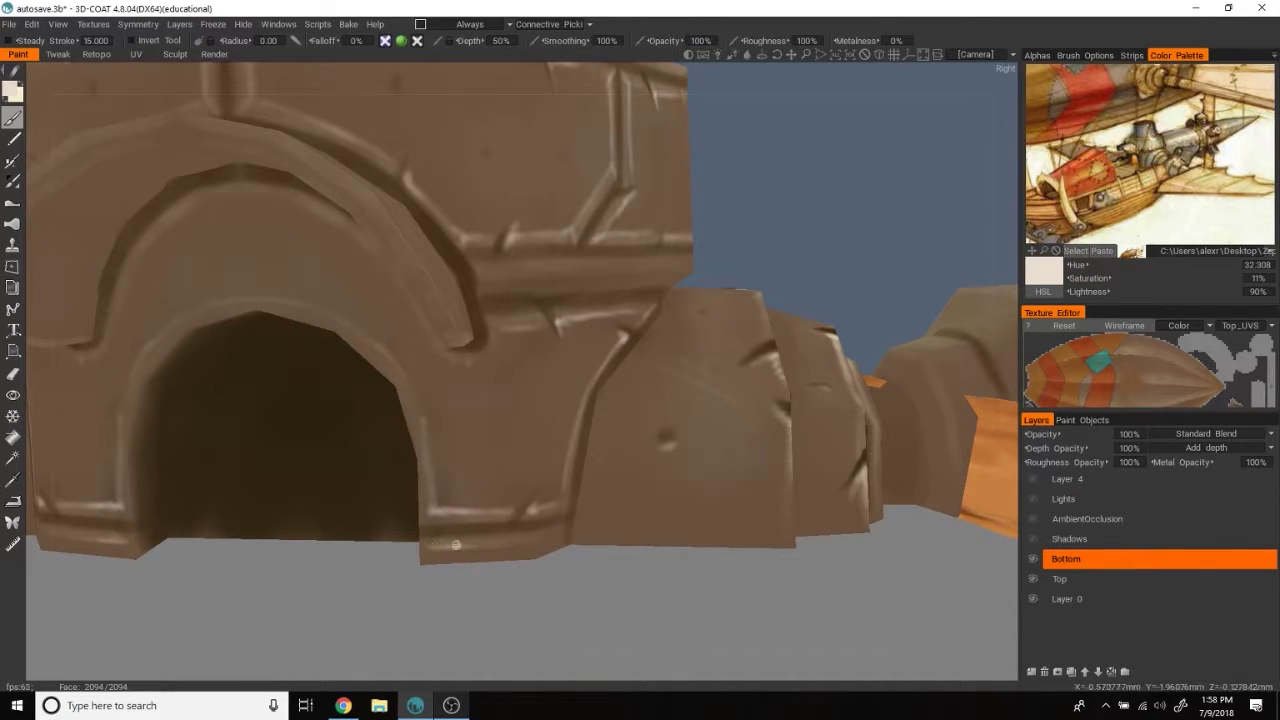
{"action": "left_click_drag", "start_coordinate": [455, 545], "coordinate": [538, 556], "text": "alt"}
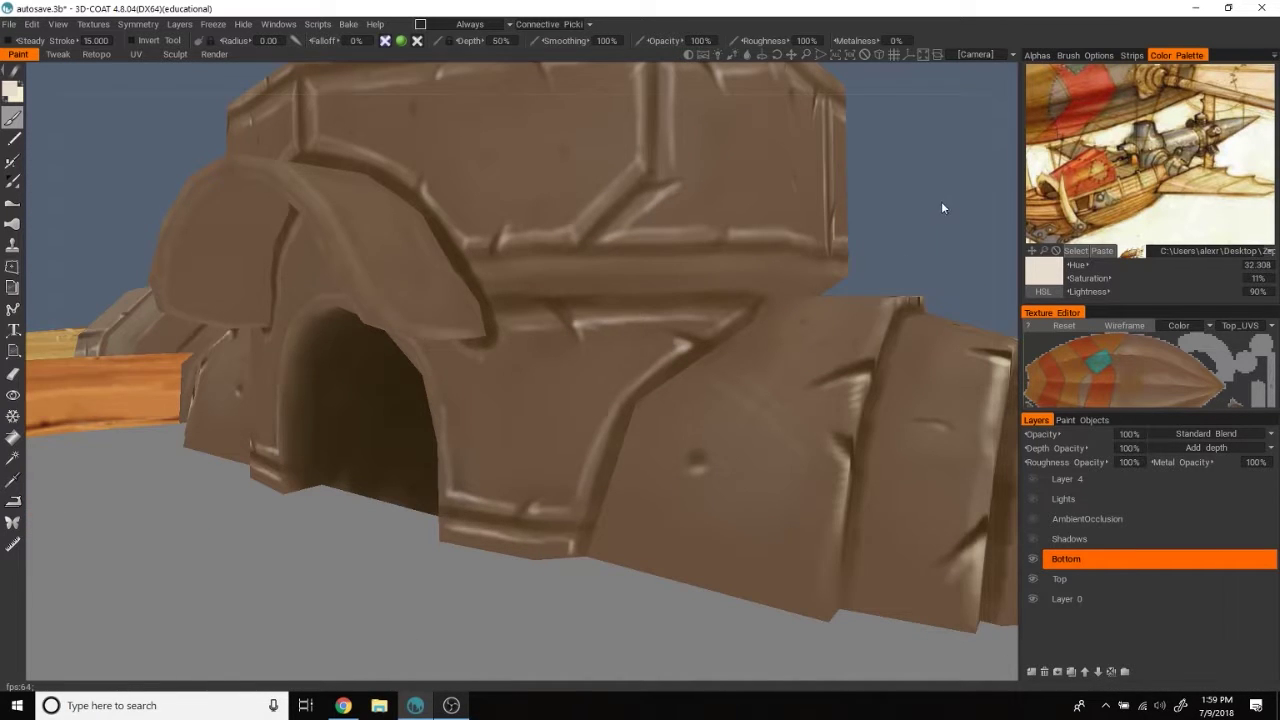
{"action": "left_click_drag", "start_coordinate": [944, 223], "coordinate": [651, 365]}
{"action": "scroll", "coordinate": [689, 210], "scroll_direction": "down", "scroll_amount": 5}
{"action": "mouse_move", "coordinate": [689, 210]}
{"action": "left_mouse_down"}
{"action": "mouse_move", "coordinate": [896, 218]}
{"action": "mouse_move", "coordinate": [850, 202]}
{"action": "mouse_move", "coordinate": [841, 216]}
{"action": "left_mouse_up"}
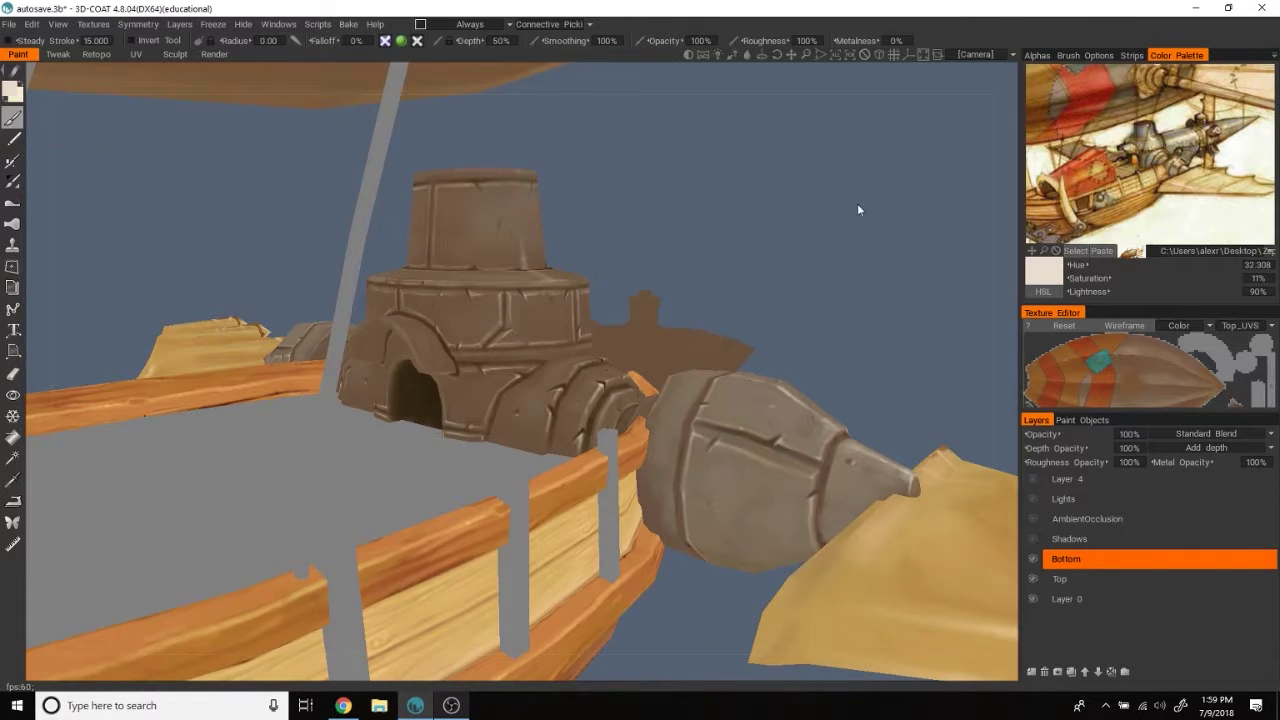
{"action": "scroll", "coordinate": [855, 160], "scroll_direction": "up", "scroll_amount": 5}
{"action": "mouse_move", "coordinate": [897, 130]}
{"action": "left_mouse_down"}
{"action": "mouse_move", "coordinate": [940, 175]}
{"action": "mouse_move", "coordinate": [483, 393]}
{"action": "left_mouse_up"}
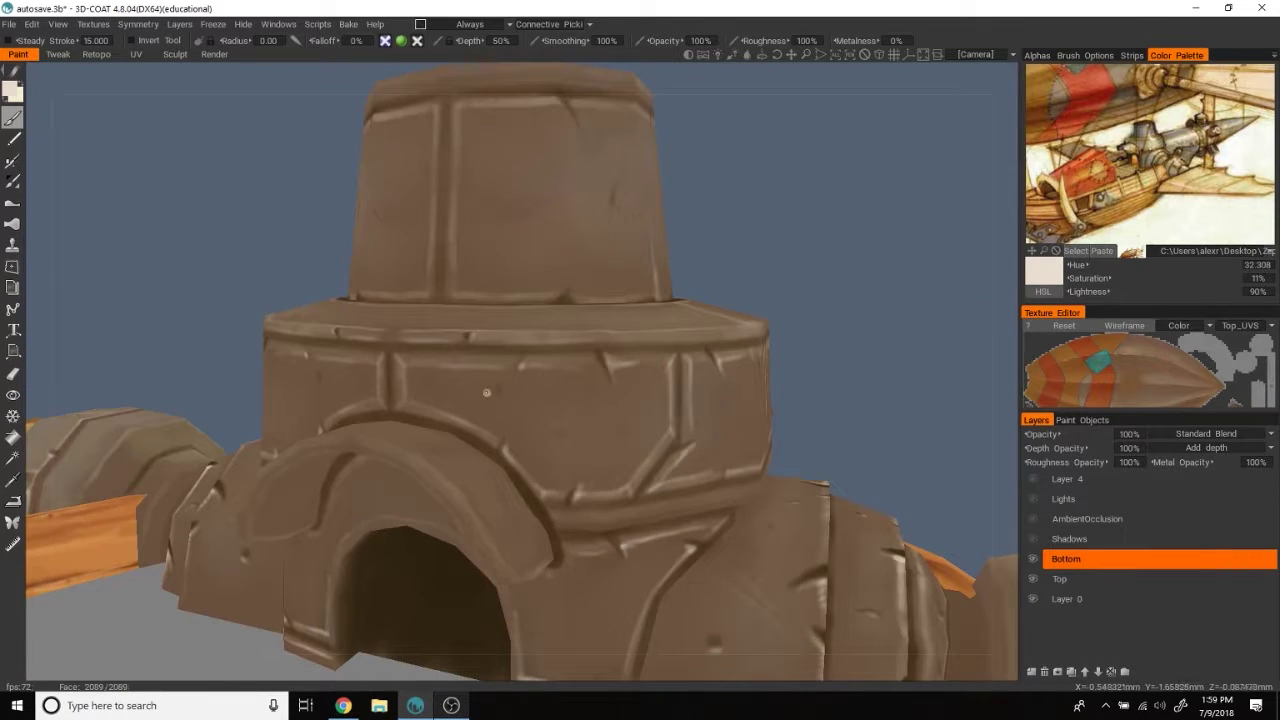
{"action": "left_click_drag", "start_coordinate": [690, 370], "coordinate": [627, 434]}
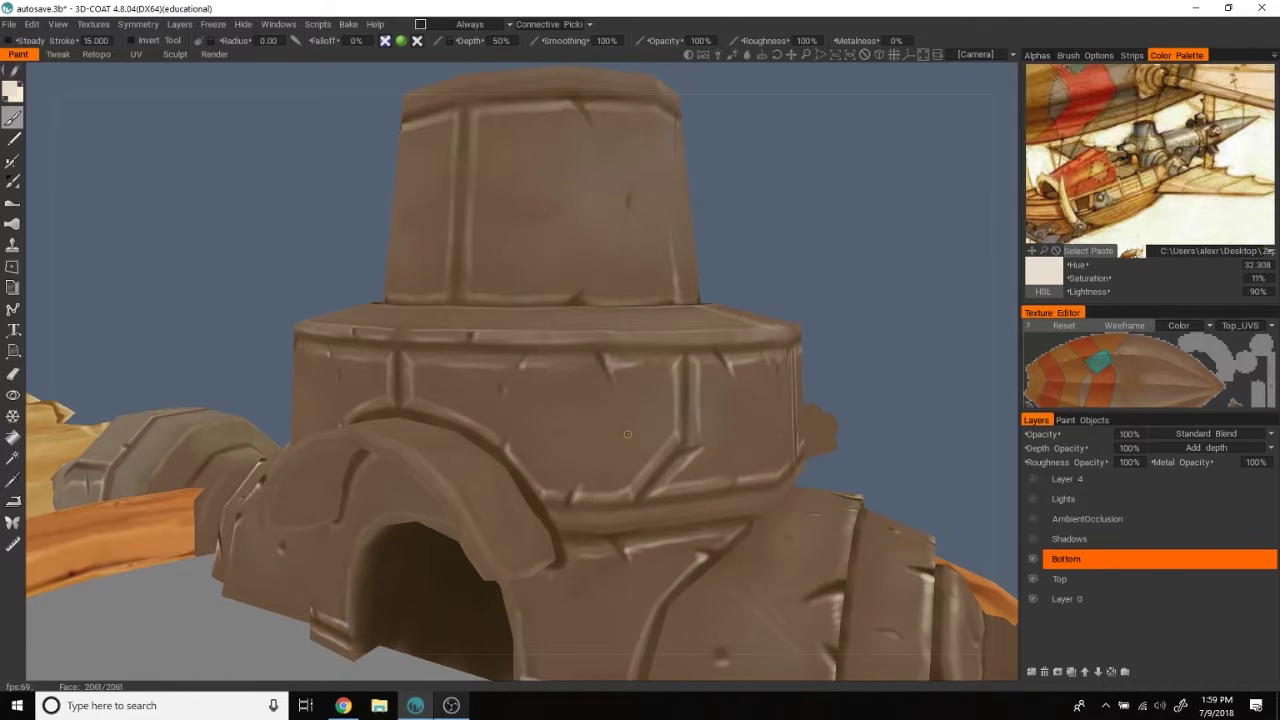
{"action": "mouse_move", "coordinate": [611, 479]}
{"action": "left_mouse_down"}
{"action": "mouse_move", "coordinate": [894, 109]}
{"action": "mouse_move", "coordinate": [403, 157]}
{"action": "mouse_move", "coordinate": [506, 330]}
{"action": "left_mouse_up"}
{"action": "left_click_drag", "start_coordinate": [543, 396], "coordinate": [457, 382]}
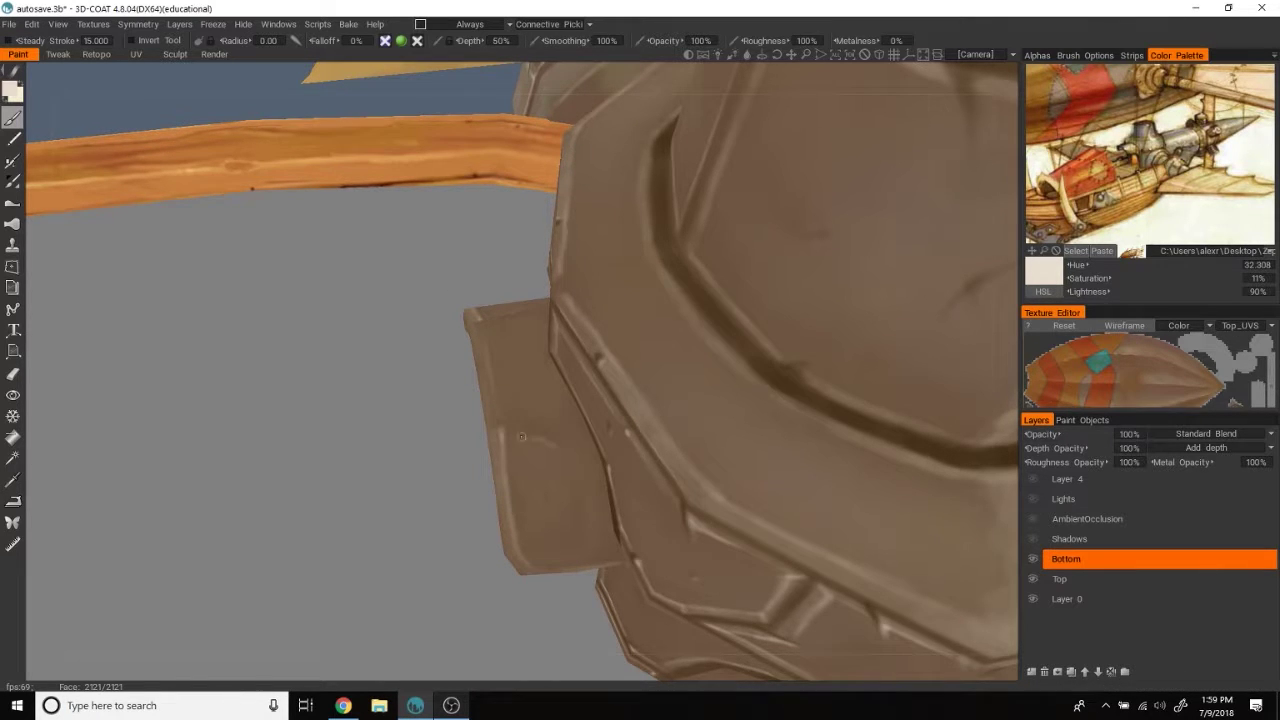
{"action": "mouse_move", "coordinate": [536, 238]}
{"action": "left_mouse_down"}
{"action": "mouse_move", "coordinate": [363, 81]}
{"action": "mouse_move", "coordinate": [1003, 191]}
{"action": "mouse_move", "coordinate": [444, 441]}
{"action": "left_mouse_up"}
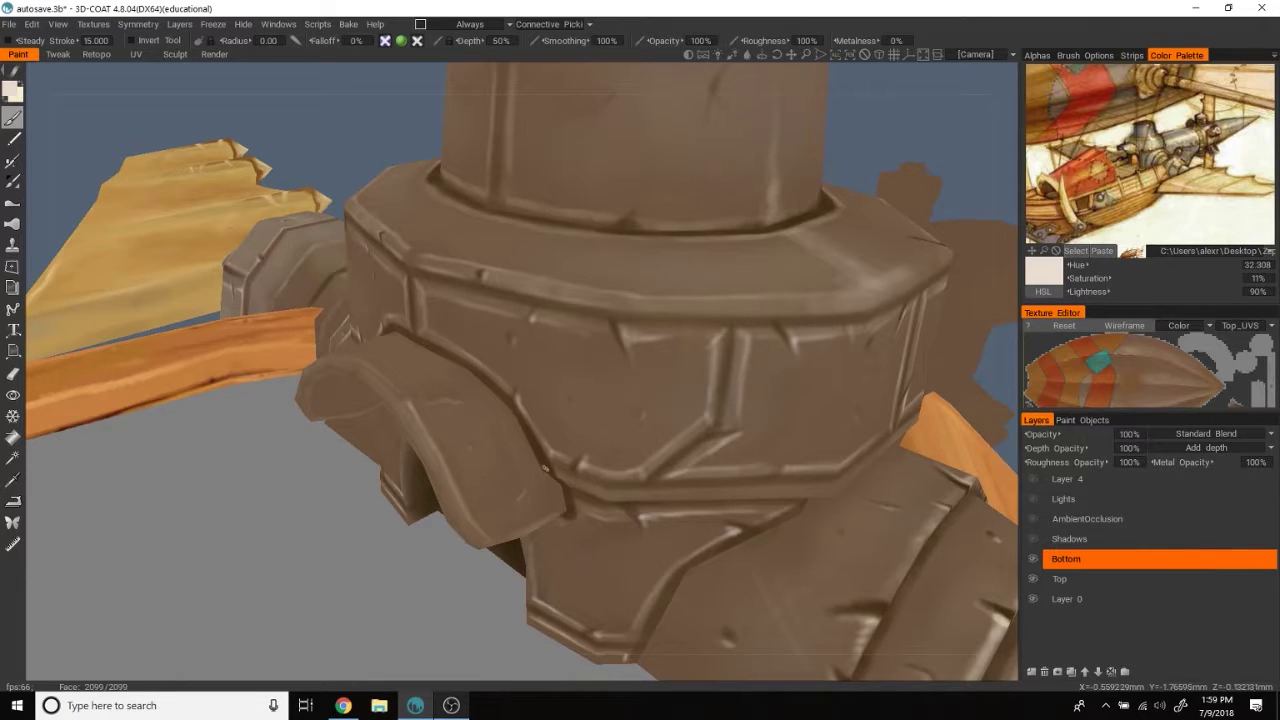
{"action": "mouse_move", "coordinate": [545, 468]}
{"action": "left_mouse_down"}
{"action": "mouse_move", "coordinate": [366, 206]}
{"action": "mouse_move", "coordinate": [540, 499]}
{"action": "left_mouse_up"}
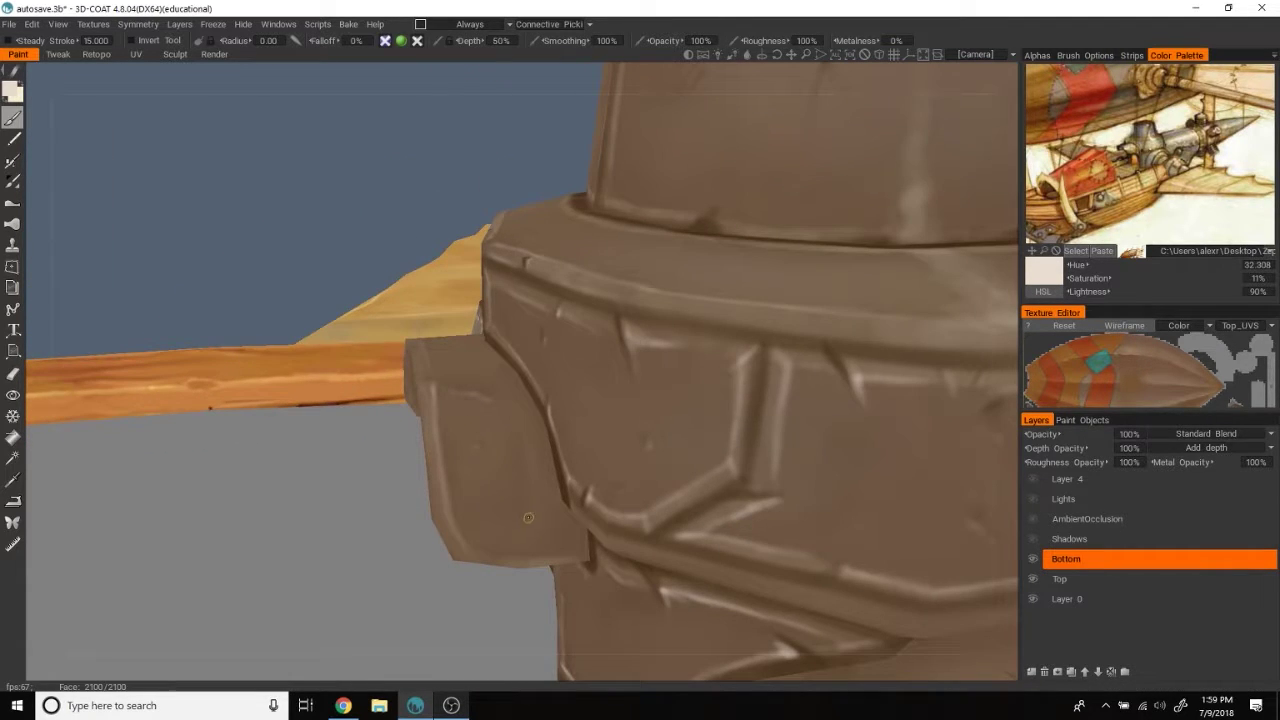
{"action": "mouse_move", "coordinate": [354, 244]}
{"action": "left_mouse_down"}
{"action": "mouse_move", "coordinate": [323, 203]}
{"action": "mouse_move", "coordinate": [854, 214]}
{"action": "mouse_move", "coordinate": [917, 189]}
{"action": "mouse_move", "coordinate": [948, 87]}
{"action": "mouse_move", "coordinate": [823, 229]}
{"action": "mouse_move", "coordinate": [566, 466]}
{"action": "left_mouse_up"}
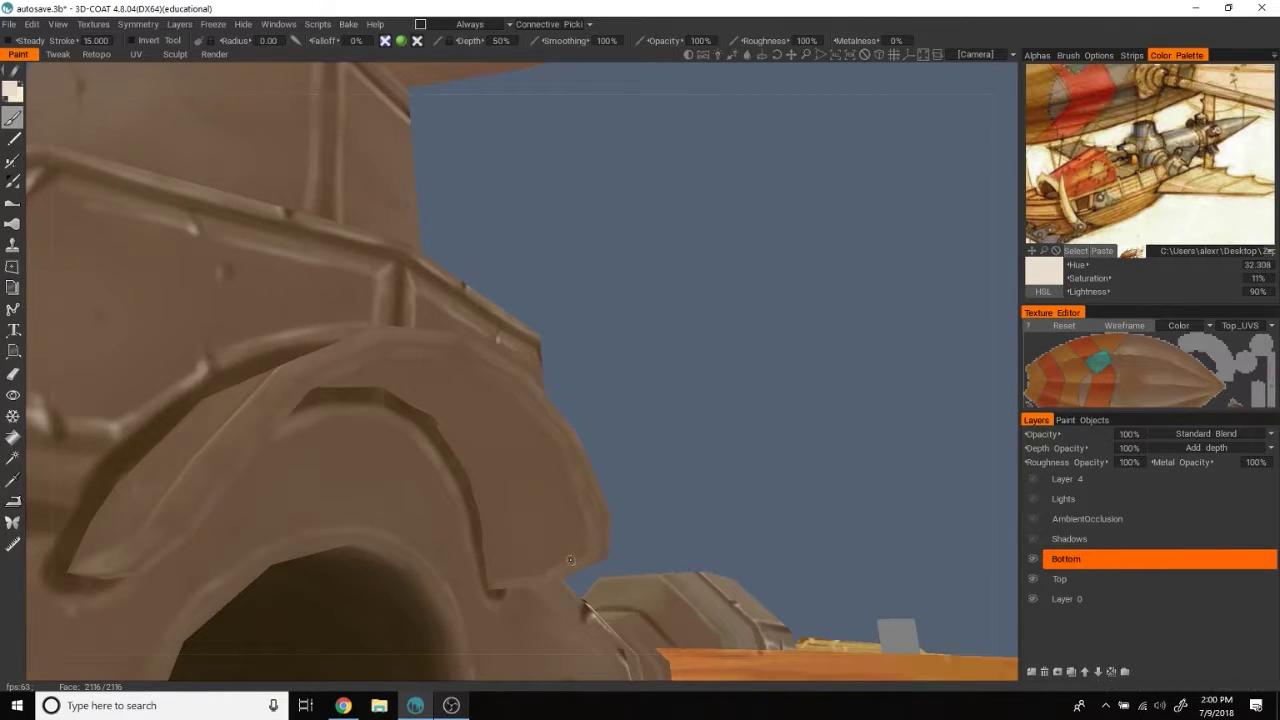
{"action": "mouse_move", "coordinate": [587, 548]}
{"action": "left_mouse_down"}
{"action": "mouse_move", "coordinate": [843, 329]}
{"action": "mouse_move", "coordinate": [226, 269]}
{"action": "mouse_move", "coordinate": [149, 450]}
{"action": "left_mouse_up"}
{"action": "mouse_move", "coordinate": [217, 397]}
{"action": "left_mouse_down"}
{"action": "mouse_move", "coordinate": [703, 269]}
{"action": "mouse_move", "coordinate": [394, 402]}
{"action": "left_mouse_up"}
{"action": "mouse_move", "coordinate": [540, 484]}
{"action": "left_mouse_down"}
{"action": "mouse_move", "coordinate": [731, 337]}
{"action": "mouse_move", "coordinate": [906, 229]}
{"action": "mouse_move", "coordinate": [897, 194]}
{"action": "mouse_move", "coordinate": [986, 206]}
{"action": "mouse_move", "coordinate": [897, 268]}
{"action": "mouse_move", "coordinate": [985, 349]}
{"action": "mouse_move", "coordinate": [849, 243]}
{"action": "mouse_move", "coordinate": [954, 346]}
{"action": "mouse_move", "coordinate": [786, 200]}
{"action": "mouse_move", "coordinate": [402, 512]}
{"action": "mouse_move", "coordinate": [648, 368]}
{"action": "left_mouse_up"}
{"action": "mouse_move", "coordinate": [615, 435]}
{"action": "left_mouse_down"}
{"action": "mouse_move", "coordinate": [866, 150]}
{"action": "mouse_move", "coordinate": [438, 478]}
{"action": "left_mouse_up"}
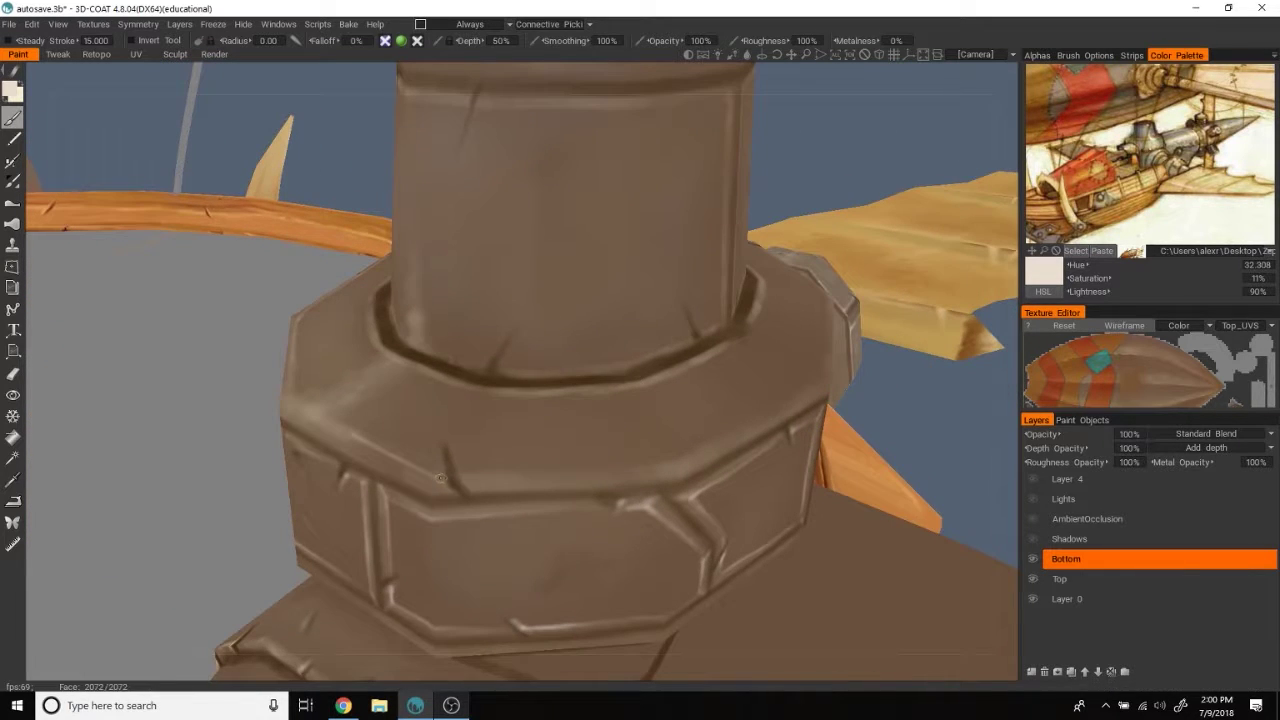
{"action": "mouse_move", "coordinate": [435, 480]}
{"action": "left_mouse_down"}
{"action": "mouse_move", "coordinate": [920, 443]}
{"action": "mouse_move", "coordinate": [364, 480]}
{"action": "left_mouse_up"}
{"action": "mouse_move", "coordinate": [526, 471]}
{"action": "left_mouse_down"}
{"action": "mouse_move", "coordinate": [700, 440]}
{"action": "mouse_move", "coordinate": [434, 470]}
{"action": "left_mouse_up"}
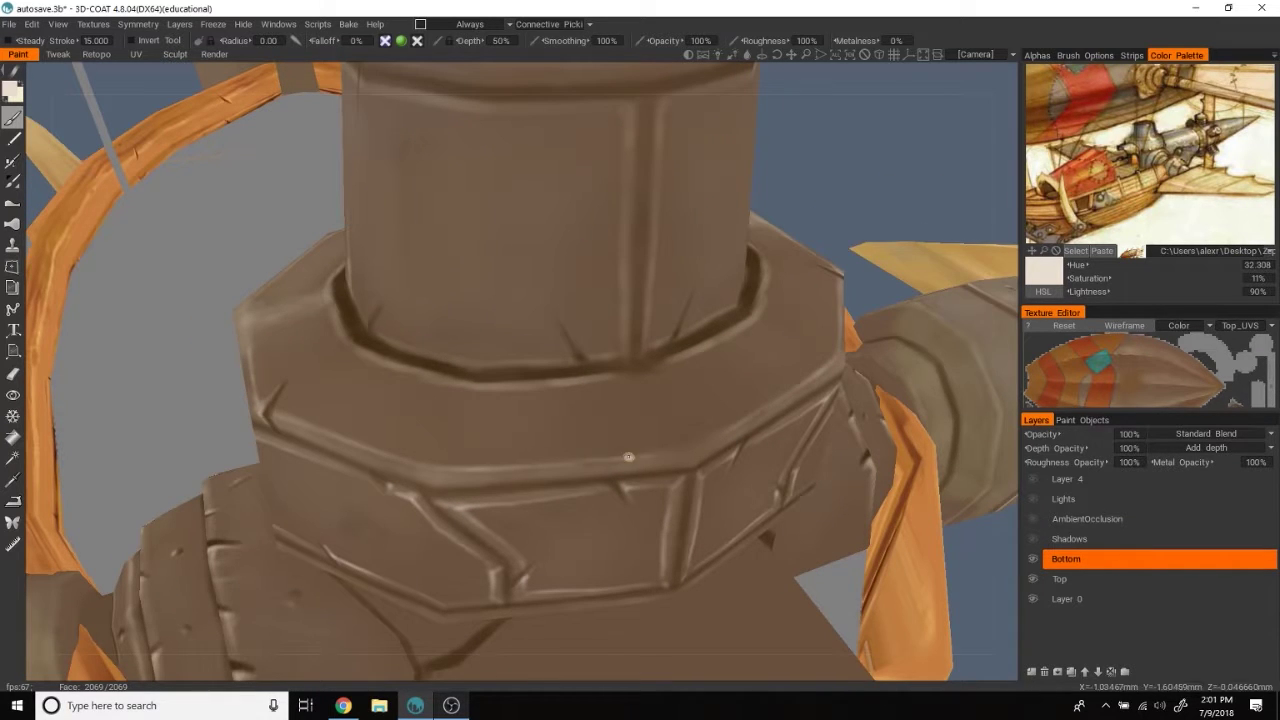
{"action": "mouse_move", "coordinate": [540, 465]}
{"action": "left_mouse_down"}
{"action": "mouse_move", "coordinate": [824, 185]}
{"action": "mouse_move", "coordinate": [547, 471]}
{"action": "left_mouse_up"}
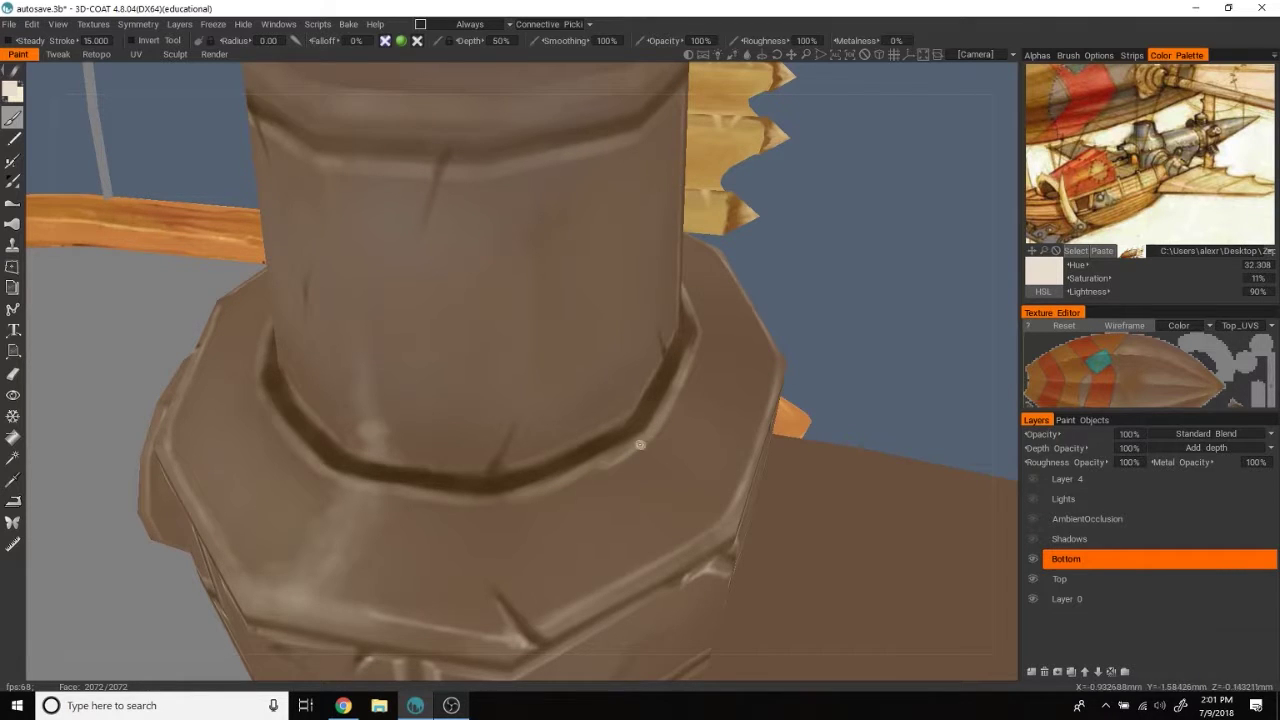
{"action": "mouse_move", "coordinate": [821, 266]}
{"action": "left_mouse_down"}
{"action": "mouse_move", "coordinate": [748, 243]}
{"action": "mouse_move", "coordinate": [806, 226]}
{"action": "mouse_move", "coordinate": [702, 264]}
{"action": "left_mouse_up"}
{"action": "scroll", "coordinate": [846, 206], "scroll_direction": "up", "scroll_amount": 3}
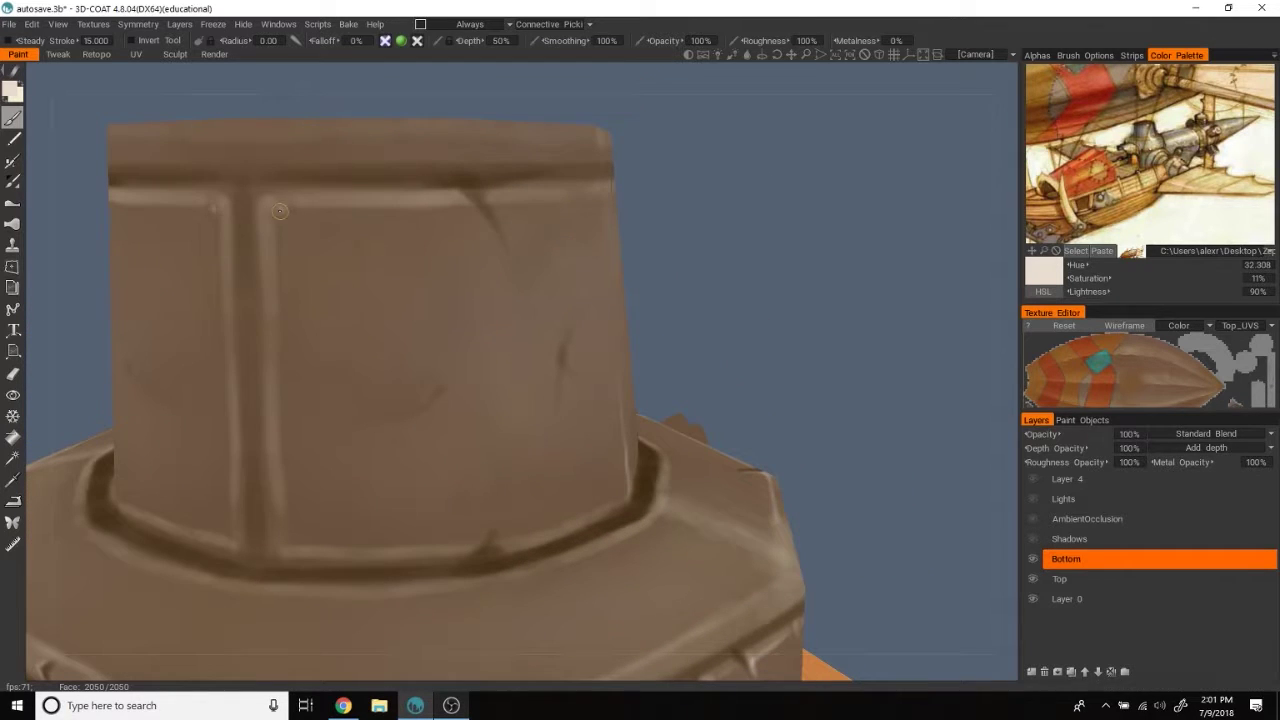
Step: Stroke light highlights down the edges of the upper cylinder's vertical groove
{"action": "left_click_drag", "start_coordinate": [281, 206], "coordinate": [283, 520]}
{"action": "scroll", "coordinate": [763, 232], "scroll_direction": "down", "scroll_amount": 3}
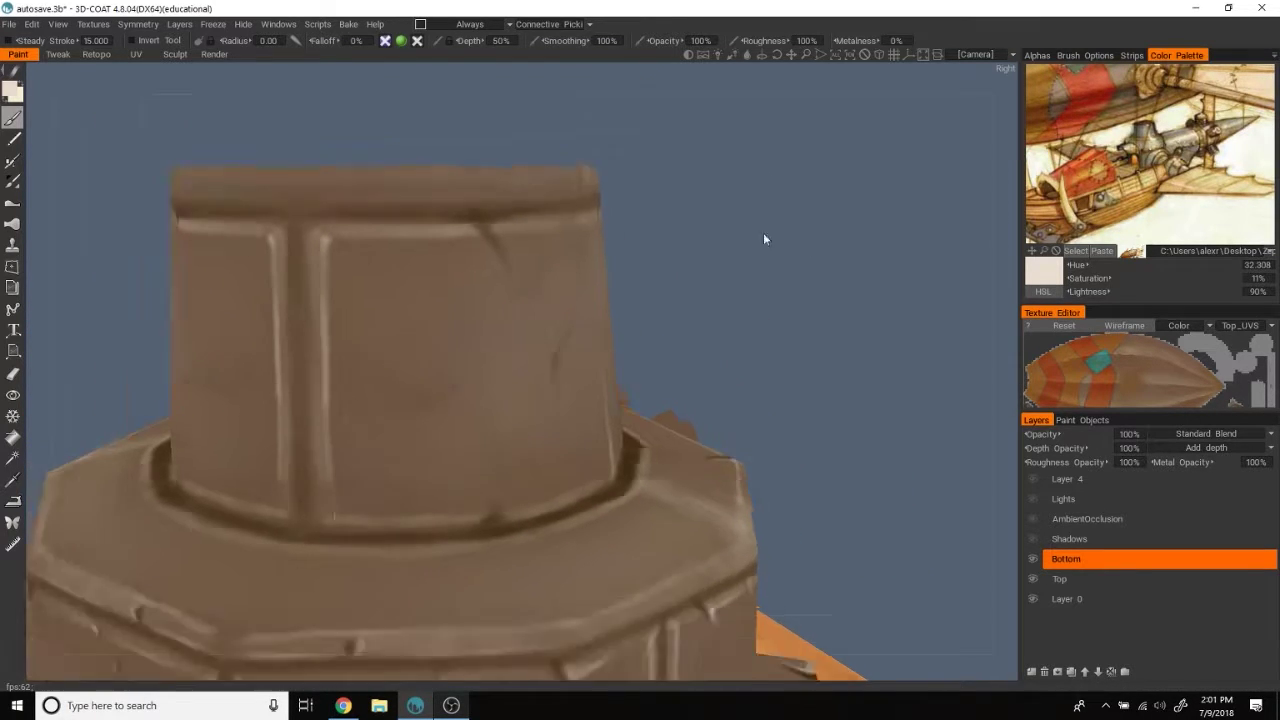
{"action": "scroll", "coordinate": [813, 268], "scroll_direction": "down", "scroll_amount": 3}
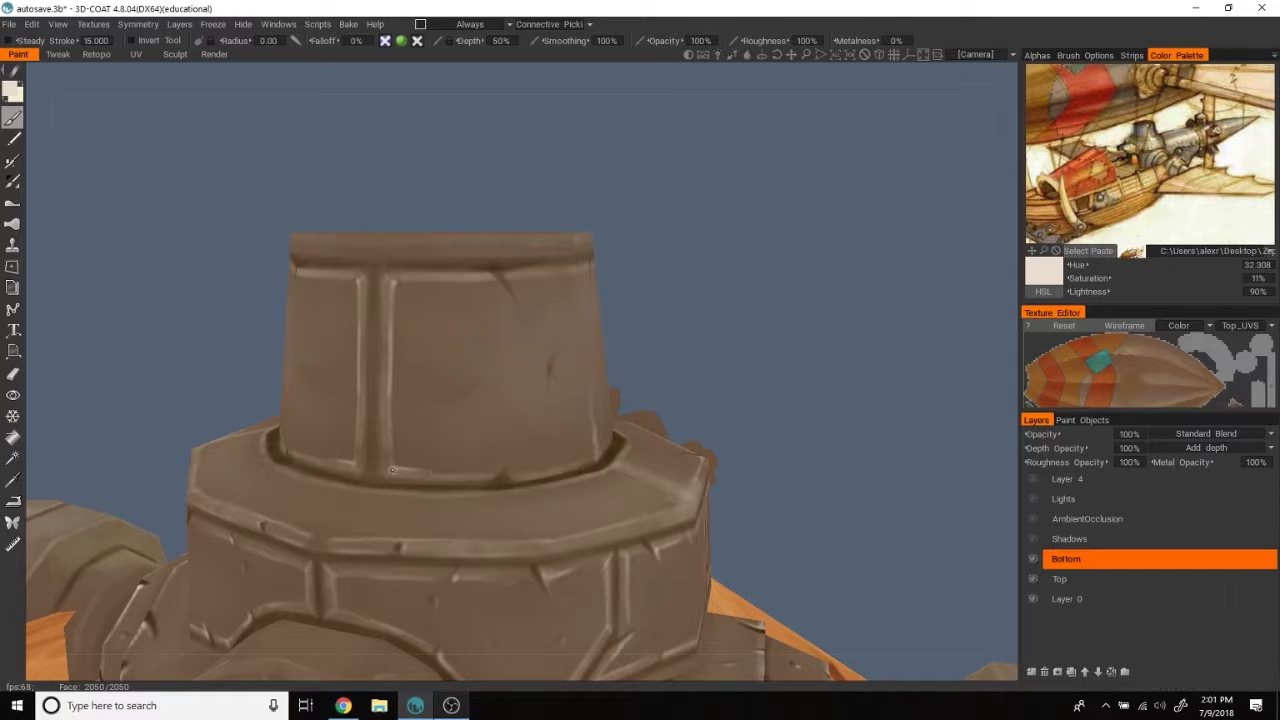
{"action": "mouse_move", "coordinate": [751, 371]}
{"action": "left_mouse_down"}
{"action": "mouse_move", "coordinate": [515, 473]}
{"action": "mouse_move", "coordinate": [818, 298]}
{"action": "mouse_move", "coordinate": [488, 381]}
{"action": "left_mouse_up"}
{"action": "mouse_move", "coordinate": [804, 277]}
{"action": "left_mouse_down"}
{"action": "mouse_move", "coordinate": [814, 286]}
{"action": "mouse_move", "coordinate": [577, 362]}
{"action": "left_mouse_up"}
{"action": "mouse_move", "coordinate": [516, 289]}
{"action": "left_mouse_down"}
{"action": "mouse_move", "coordinate": [878, 272]}
{"action": "mouse_move", "coordinate": [477, 462]}
{"action": "mouse_move", "coordinate": [572, 462]}
{"action": "left_mouse_up"}
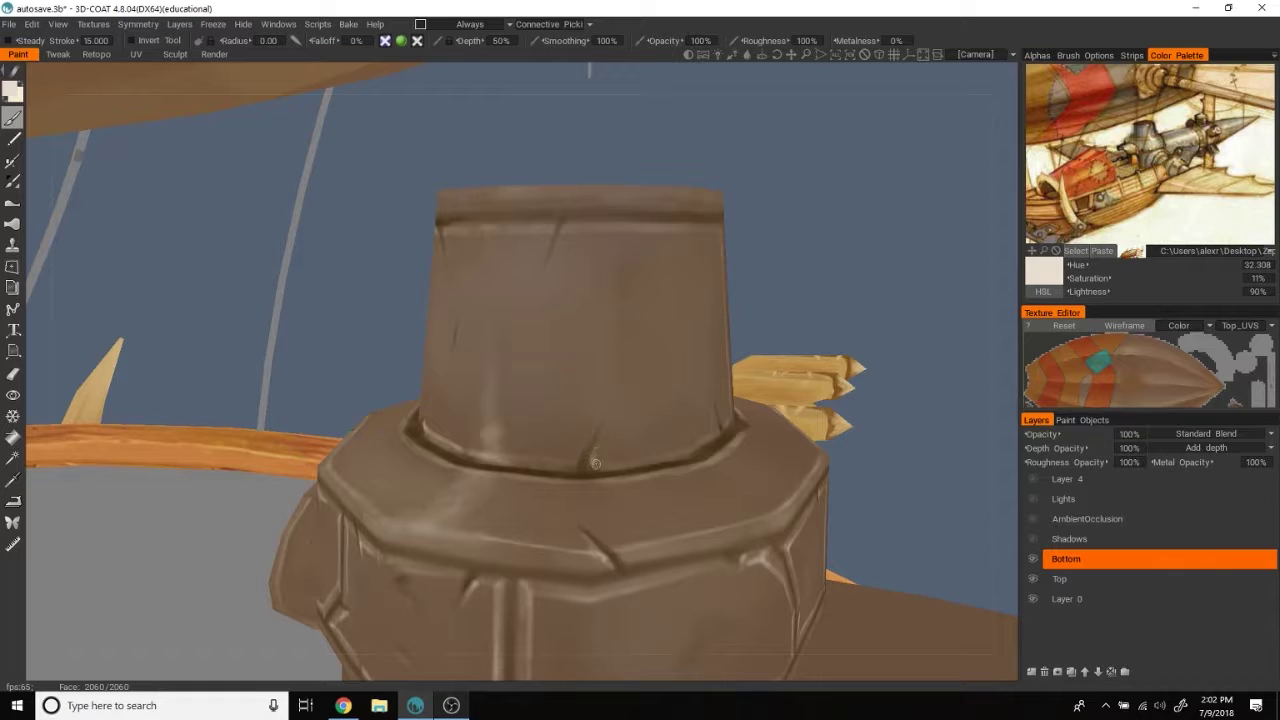
{"action": "mouse_move", "coordinate": [600, 463]}
{"action": "left_mouse_down"}
{"action": "mouse_move", "coordinate": [886, 238]}
{"action": "mouse_move", "coordinate": [829, 210]}
{"action": "mouse_move", "coordinate": [640, 222]}
{"action": "mouse_move", "coordinate": [385, 422]}
{"action": "left_mouse_up"}
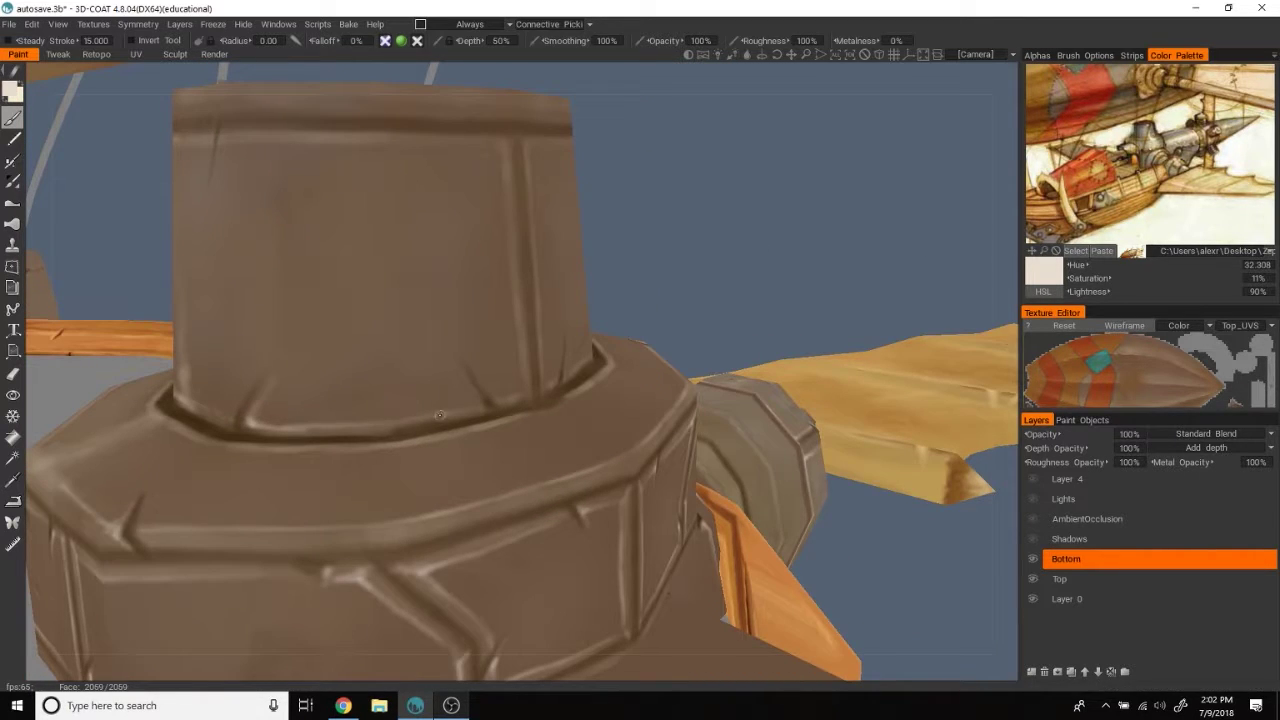
{"action": "mouse_move", "coordinate": [733, 258]}
{"action": "left_mouse_down"}
{"action": "mouse_move", "coordinate": [479, 406]}
{"action": "mouse_move", "coordinate": [774, 245]}
{"action": "mouse_move", "coordinate": [789, 326]}
{"action": "mouse_move", "coordinate": [591, 458]}
{"action": "left_mouse_up"}
Step: Orbit around the tower and side cylinder to review the new highlights
{"action": "scroll", "coordinate": [774, 245], "scroll_direction": "down", "scroll_amount": 5}
{"action": "scroll", "coordinate": [850, 249], "scroll_direction": "up", "scroll_amount": 5}
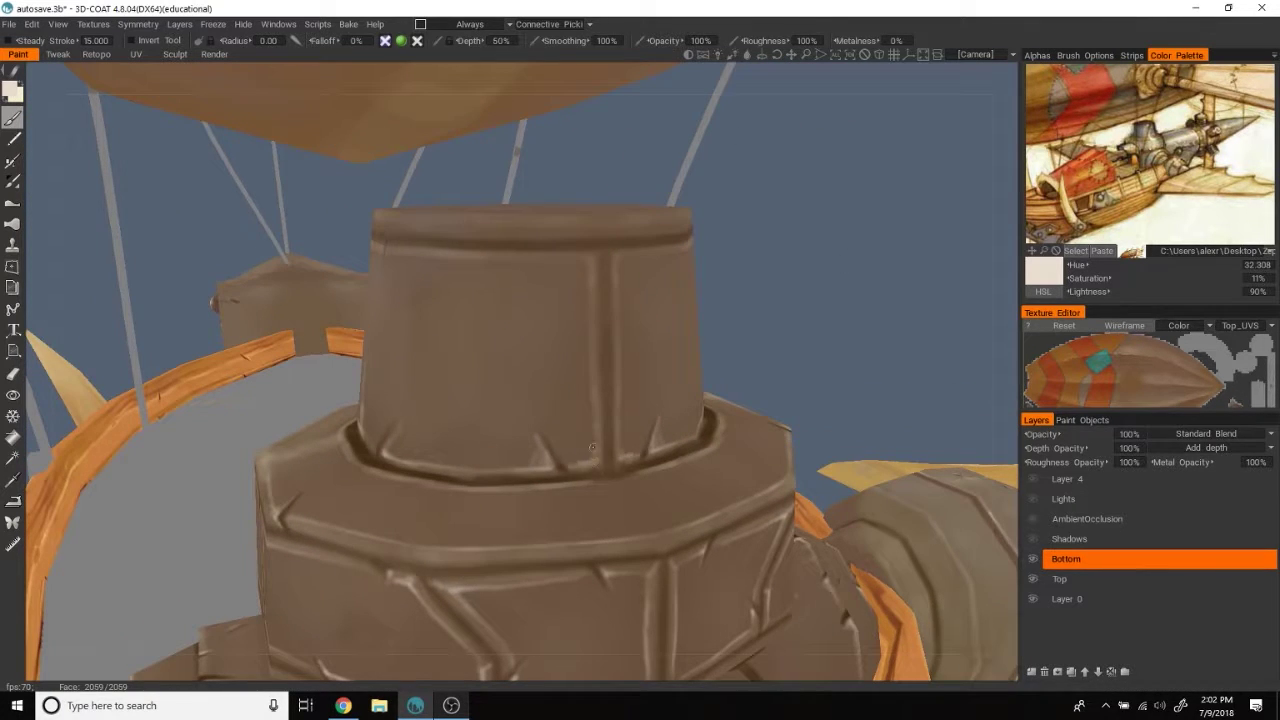
{"action": "left_click_drag", "start_coordinate": [844, 241], "coordinate": [591, 398]}
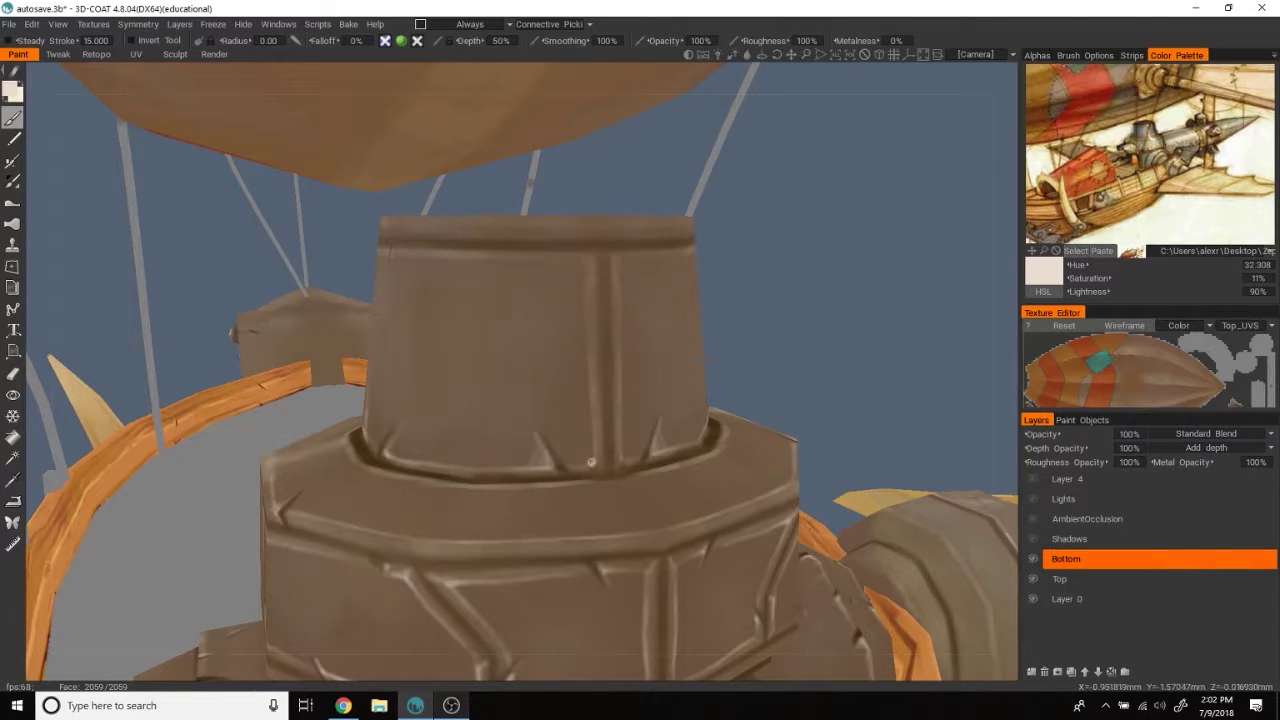
{"action": "mouse_move", "coordinate": [595, 457]}
{"action": "left_mouse_down"}
{"action": "mouse_move", "coordinate": [581, 312]}
{"action": "mouse_move", "coordinate": [372, 268]}
{"action": "left_mouse_up"}
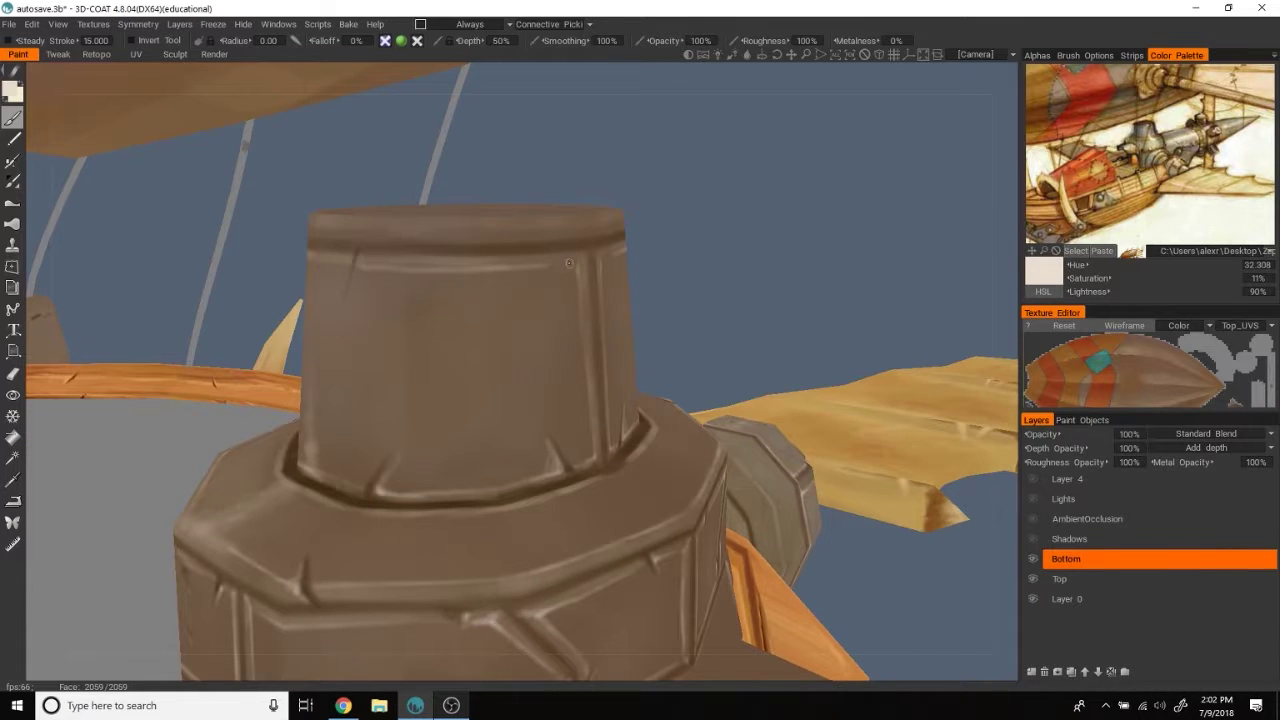
{"action": "left_click_drag", "start_coordinate": [492, 268], "coordinate": [542, 267]}
{"action": "left_click_drag", "start_coordinate": [821, 199], "coordinate": [548, 292]}
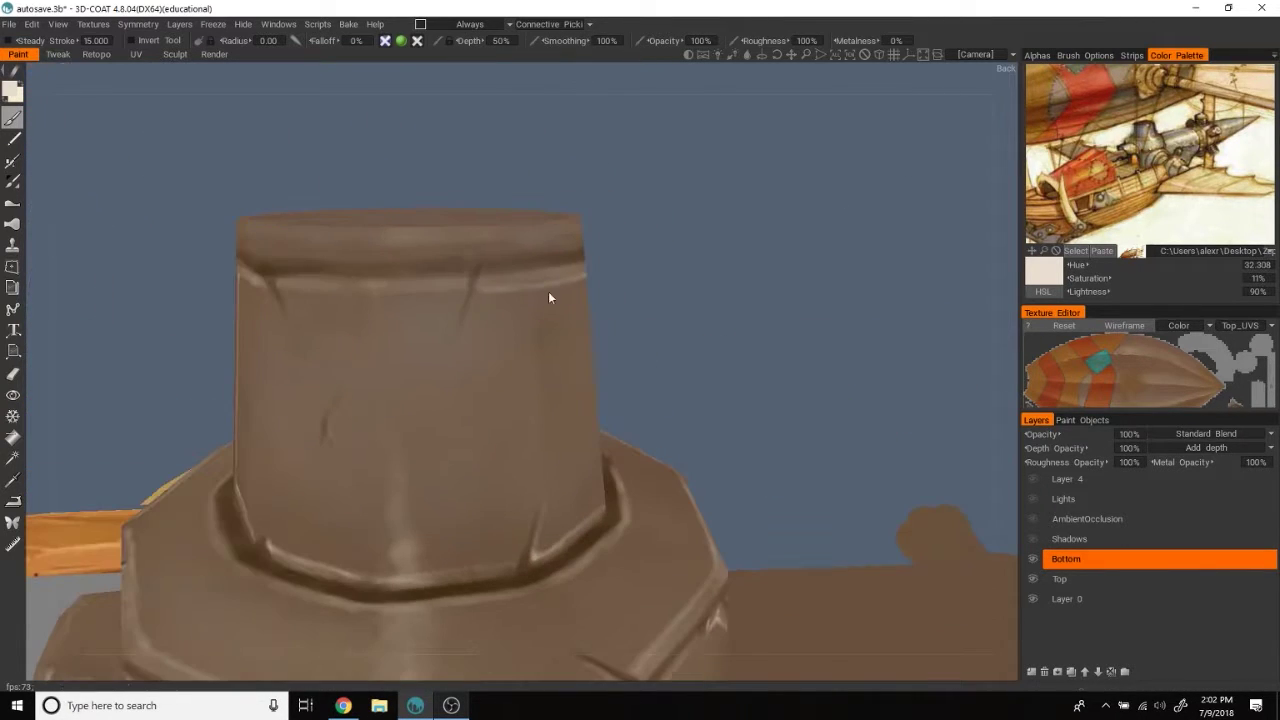
{"action": "left_click_drag", "start_coordinate": [464, 325], "coordinate": [449, 289]}
{"action": "left_click_drag", "start_coordinate": [288, 289], "coordinate": [676, 194]}
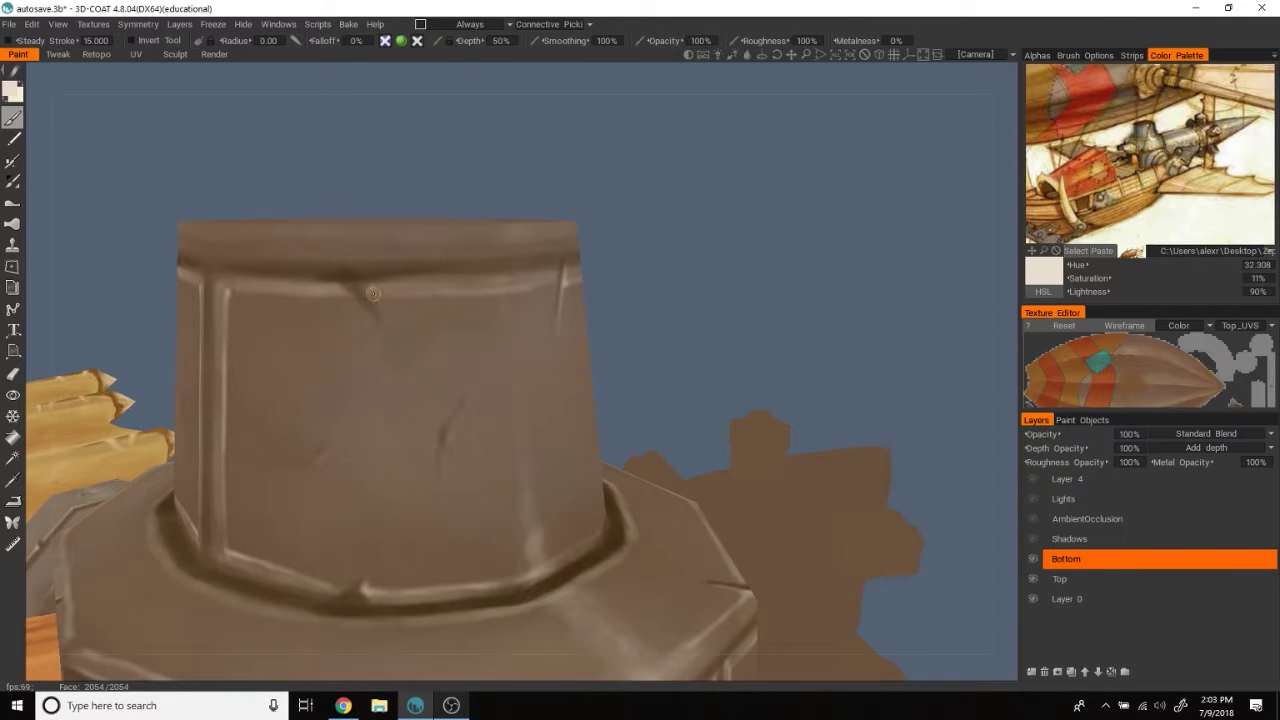
{"action": "scroll", "coordinate": [734, 237], "scroll_direction": "down", "scroll_amount": 3}
{"action": "mouse_move", "coordinate": [734, 237]}
{"action": "left_mouse_down"}
{"action": "mouse_move", "coordinate": [834, 323]}
{"action": "mouse_move", "coordinate": [828, 284]}
{"action": "left_mouse_up"}
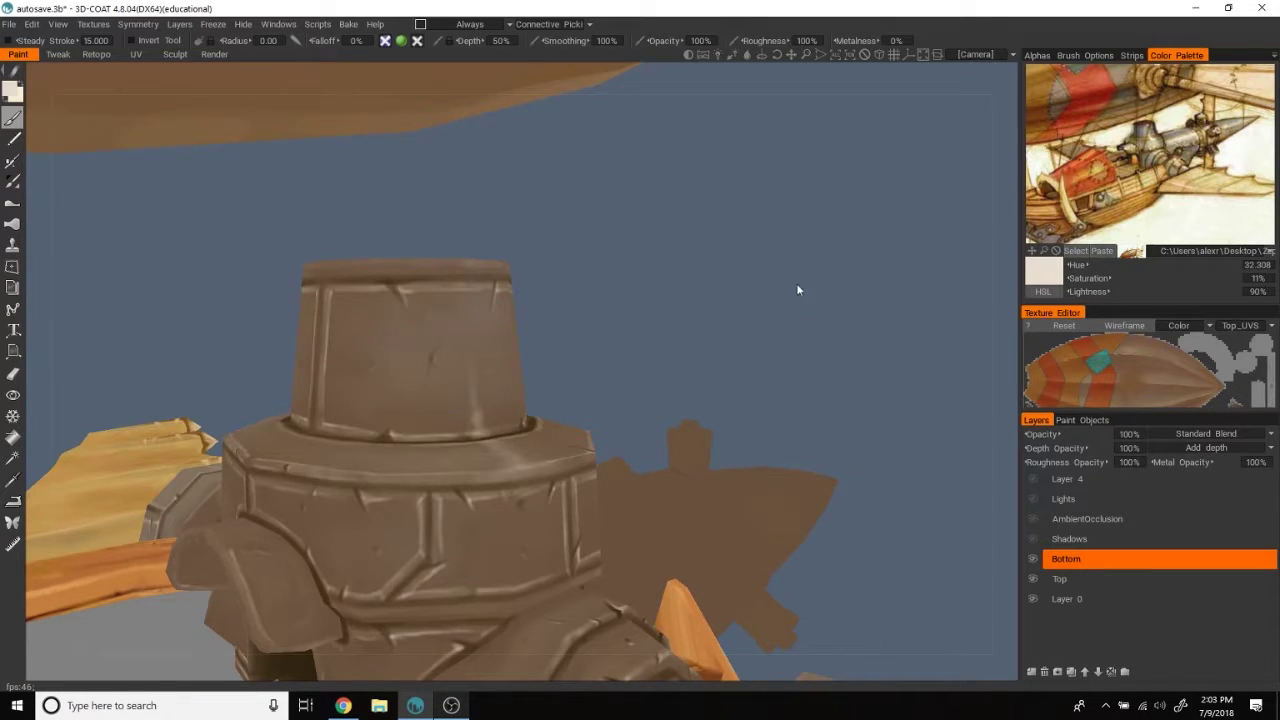
{"action": "scroll", "coordinate": [799, 288], "scroll_direction": "up", "scroll_amount": 3}
{"action": "mouse_move", "coordinate": [874, 294]}
{"action": "left_mouse_down"}
{"action": "mouse_move", "coordinate": [451, 289]}
{"action": "mouse_move", "coordinate": [771, 251]}
{"action": "mouse_move", "coordinate": [444, 302]}
{"action": "mouse_move", "coordinate": [771, 268]}
{"action": "mouse_move", "coordinate": [565, 313]}
{"action": "mouse_move", "coordinate": [877, 257]}
{"action": "mouse_move", "coordinate": [837, 320]}
{"action": "mouse_move", "coordinate": [800, 309]}
{"action": "mouse_move", "coordinate": [888, 314]}
{"action": "mouse_move", "coordinate": [851, 263]}
{"action": "mouse_move", "coordinate": [860, 280]}
{"action": "mouse_move", "coordinate": [685, 377]}
{"action": "left_mouse_up"}
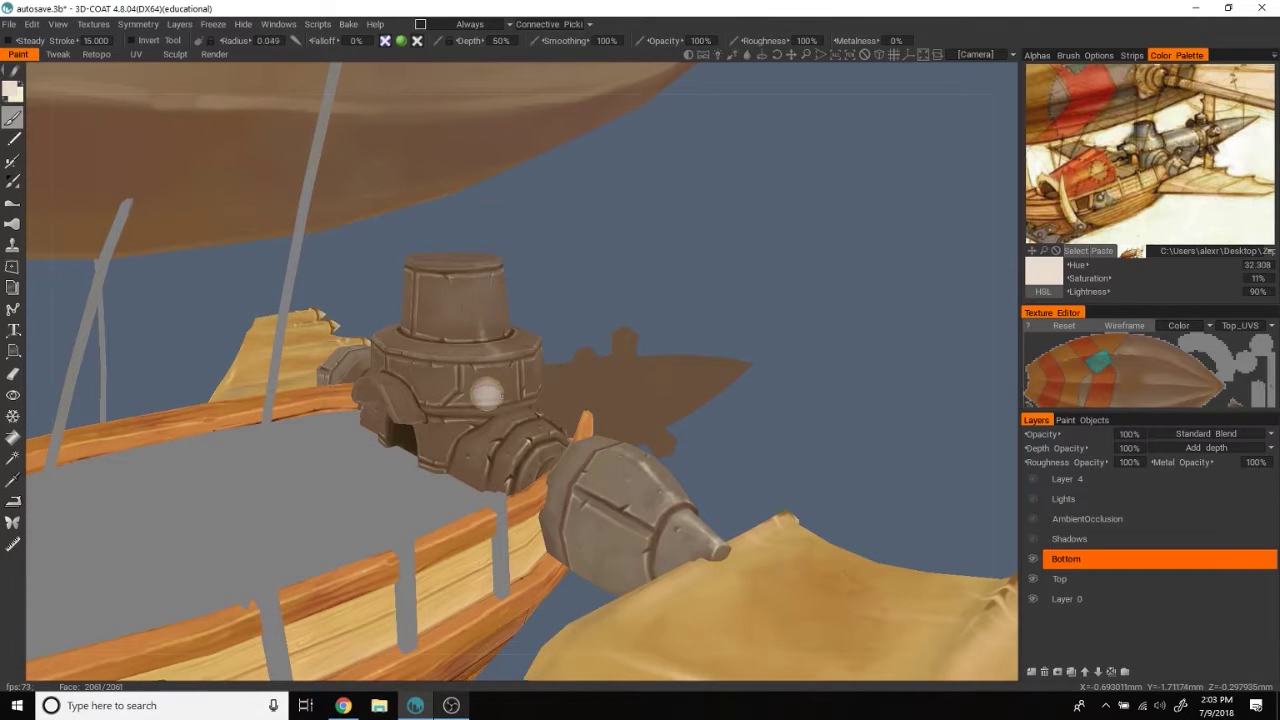
Step: Sample the tower's brown, double the brush size, and check Brush Options and Alphas
{"action": "key", "text": "v"}
{"action": "right_click_drag", "start_coordinate": [469, 340], "coordinate": [656, 296]}
{"action": "left_click", "coordinate": [1085, 55]}
{"action": "left_click", "coordinate": [1037, 55]}
{"action": "left_click", "coordinate": [1183, 55]}
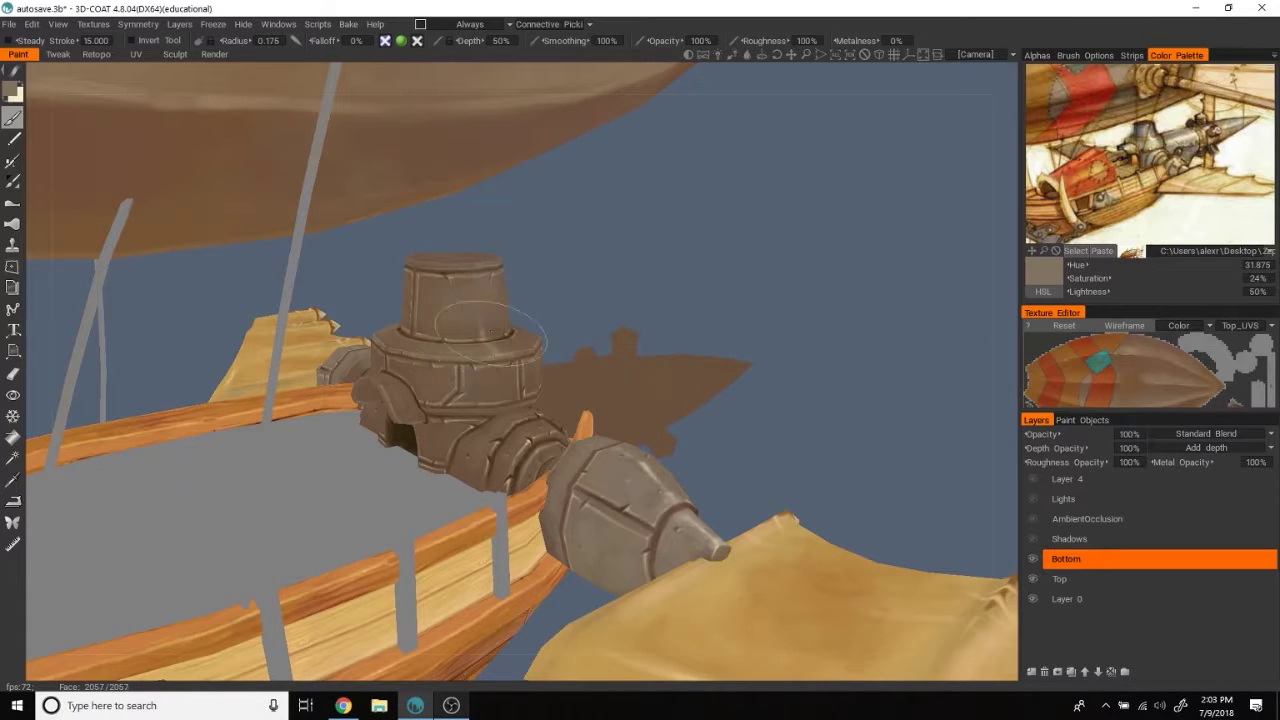
Step: Sample a darker brown, zoom onto the cannon tower, shrink the brush, set depth 0%
{"action": "mouse_move", "coordinate": [505, 440]}
{"action": "left_mouse_down"}
{"action": "mouse_move", "coordinate": [500, 260]}
{"action": "mouse_move", "coordinate": [560, 300]}
{"action": "left_mouse_up"}
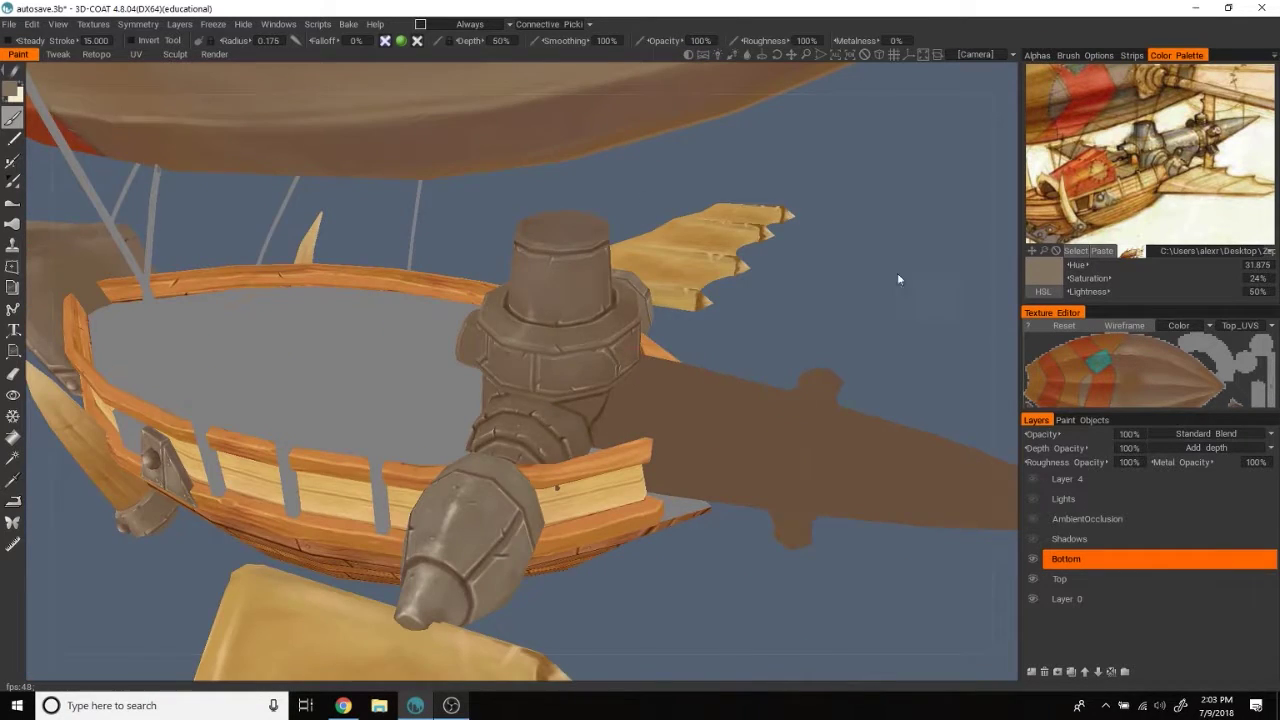
{"action": "left_click_drag", "start_coordinate": [897, 273], "coordinate": [760, 300]}
{"action": "key", "text": "v"}
{"action": "mouse_move", "coordinate": [783, 187]}
{"action": "left_mouse_down"}
{"action": "mouse_move", "coordinate": [952, 242]}
{"action": "mouse_move", "coordinate": [931, 271]}
{"action": "mouse_move", "coordinate": [760, 330]}
{"action": "mouse_move", "coordinate": [708, 333]}
{"action": "mouse_move", "coordinate": [886, 229]}
{"action": "mouse_move", "coordinate": [857, 314]}
{"action": "mouse_move", "coordinate": [894, 314]}
{"action": "mouse_move", "coordinate": [856, 322]}
{"action": "mouse_move", "coordinate": [870, 310]}
{"action": "left_mouse_up"}
{"action": "scroll", "coordinate": [885, 280], "scroll_direction": "up", "scroll_amount": 3}
{"action": "scroll", "coordinate": [900, 246], "scroll_direction": "up", "scroll_amount": 1}
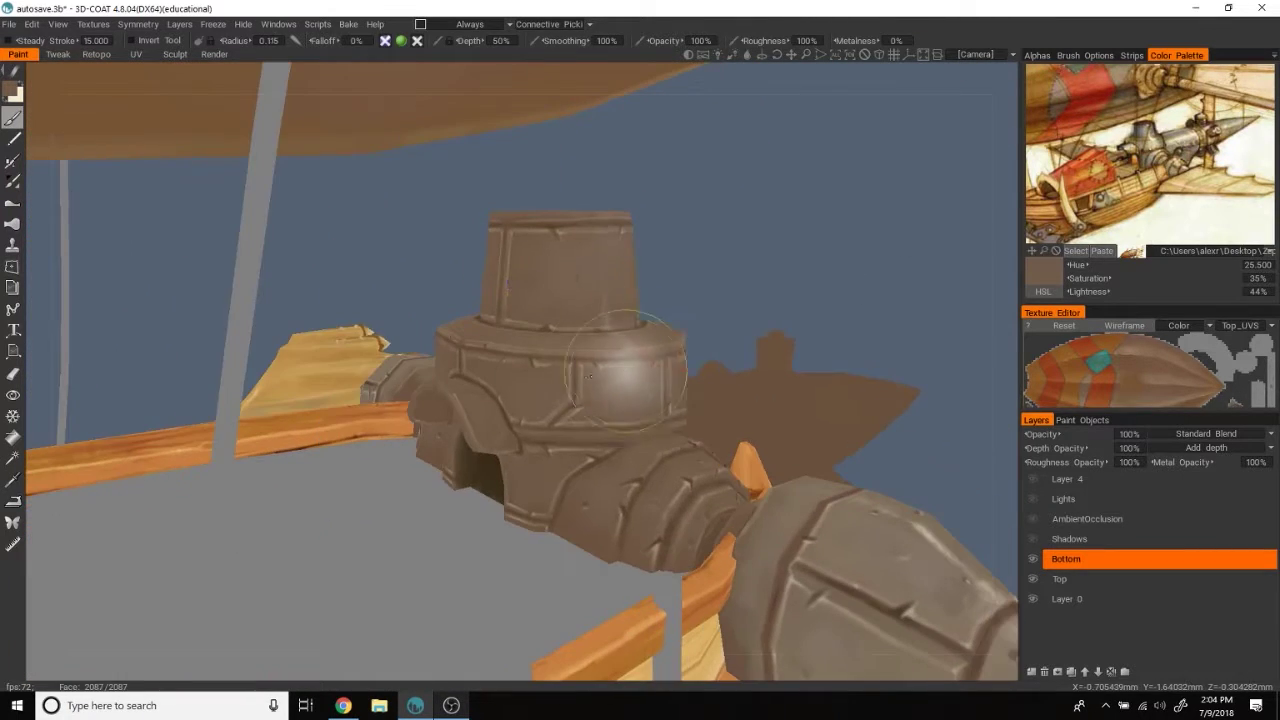
{"action": "scroll", "coordinate": [780, 206], "scroll_direction": "up", "scroll_amount": 3}
{"action": "scroll", "coordinate": [855, 202], "scroll_direction": "up", "scroll_amount": 2}
{"action": "mouse_move", "coordinate": [855, 202]}
{"action": "left_mouse_down"}
{"action": "mouse_move", "coordinate": [826, 292]}
{"action": "mouse_move", "coordinate": [919, 234]}
{"action": "left_mouse_up"}
{"action": "right_click_drag", "start_coordinate": [538, 291], "coordinate": [500, 294]}
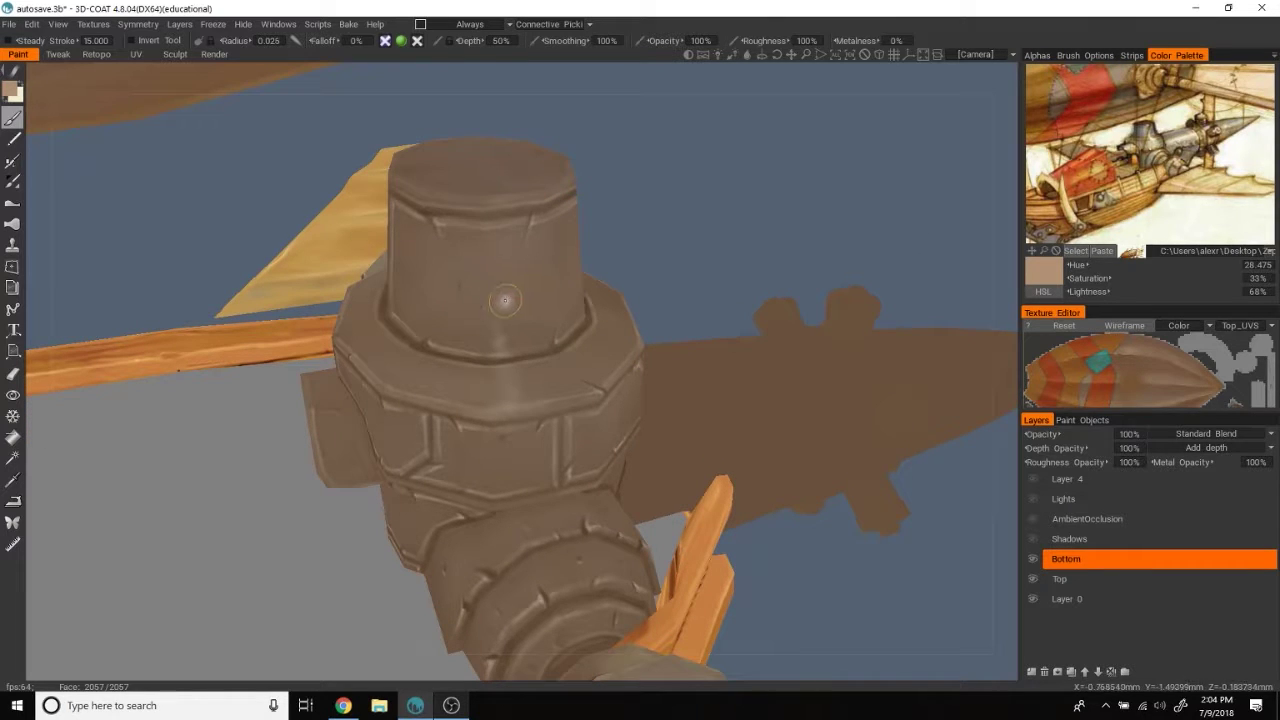
{"action": "left_click", "coordinate": [1038, 55]}
Step: Pick a light beige from the reference art and make the brush slightly smaller
{"action": "left_click", "coordinate": [1176, 55]}
{"action": "left_click", "coordinate": [1176, 140]}
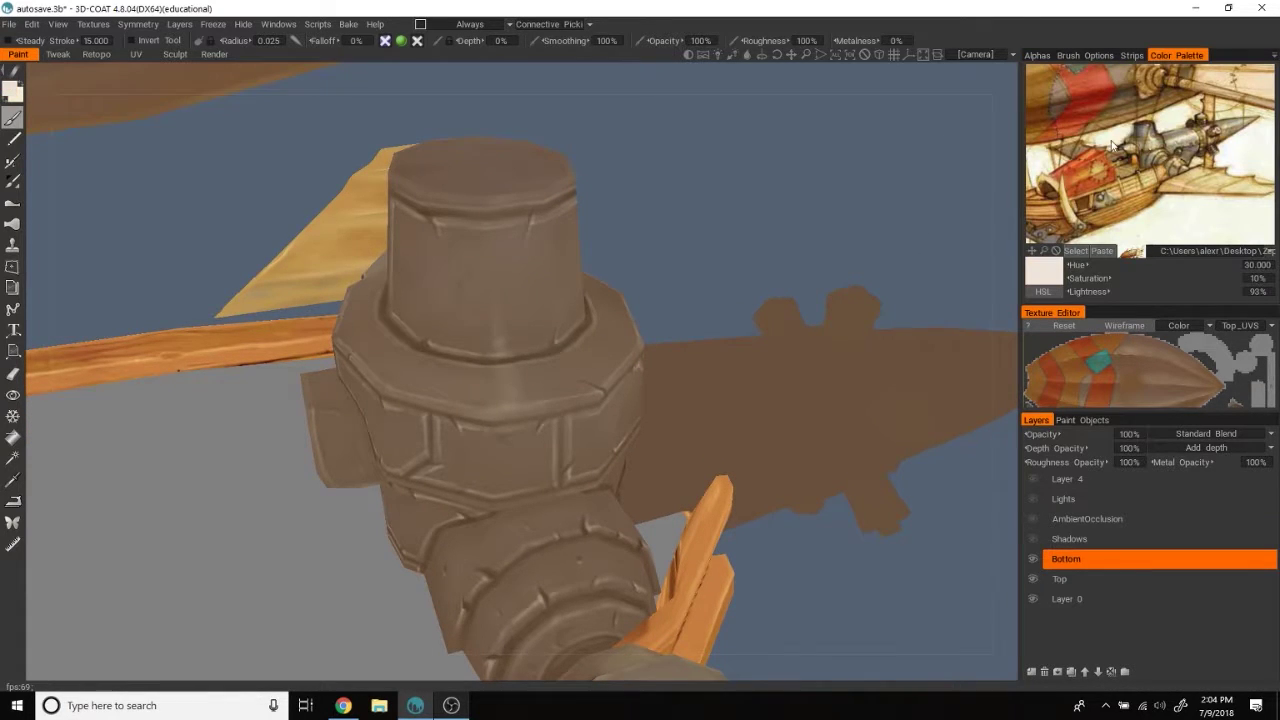
{"action": "left_click_drag", "start_coordinate": [493, 290], "coordinate": [528, 286]}
{"action": "left_click", "coordinate": [1150, 145]}
{"action": "left_click", "coordinate": [1150, 145]}
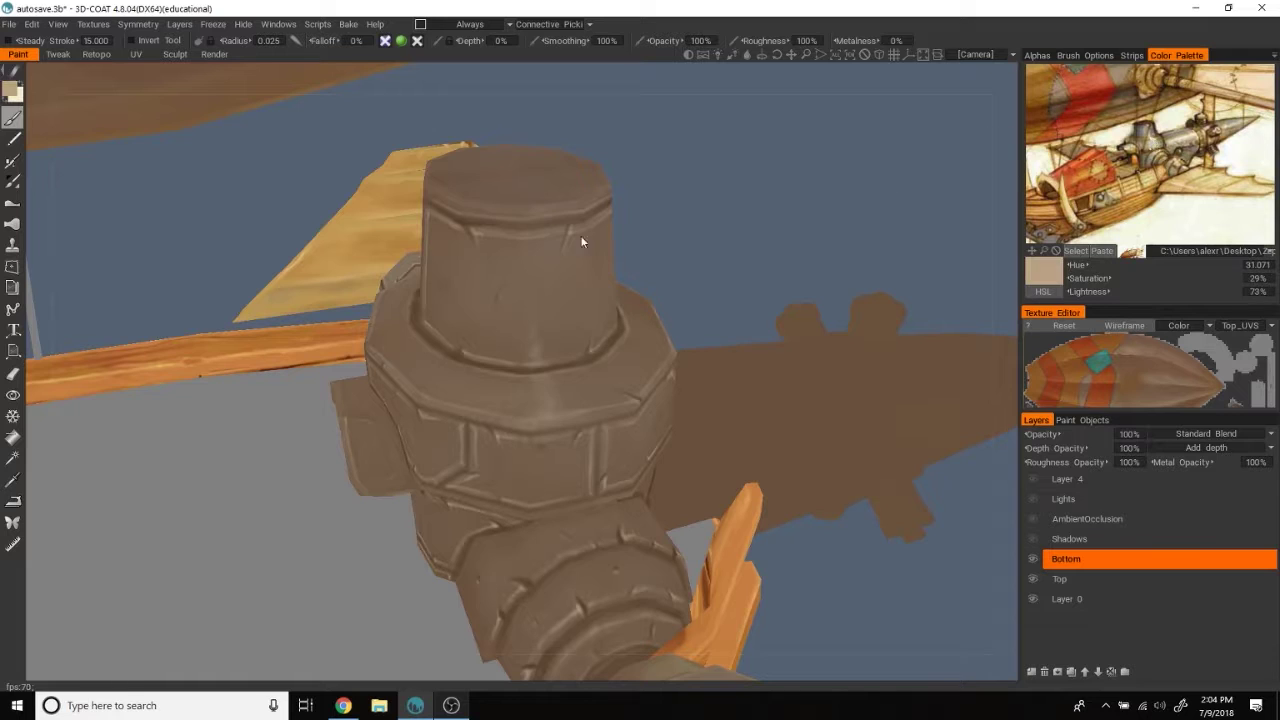
{"action": "right_click_drag", "start_coordinate": [544, 337], "coordinate": [530, 337]}
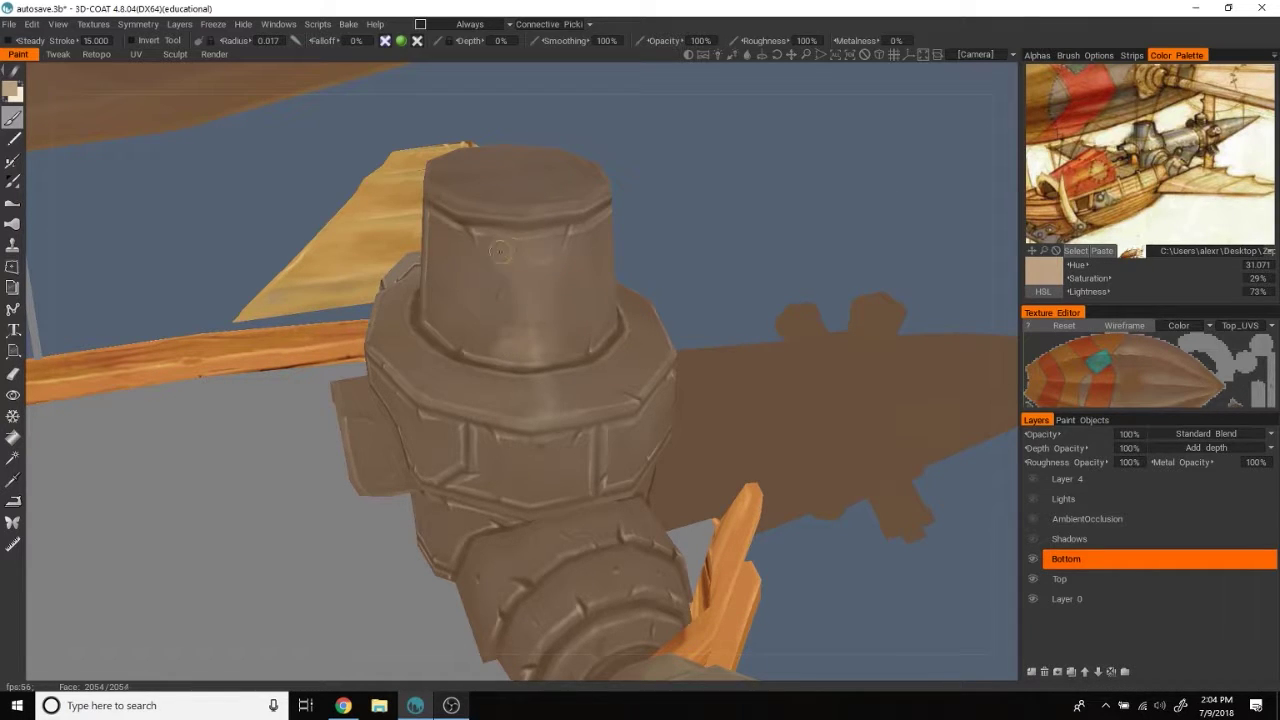
Step: Orbit to the column's top cap, then take pale yellow (H 51.2, S 40%, L 71%) and show alphas
{"action": "middle_click_drag", "start_coordinate": [544, 363], "coordinate": [553, 389]}
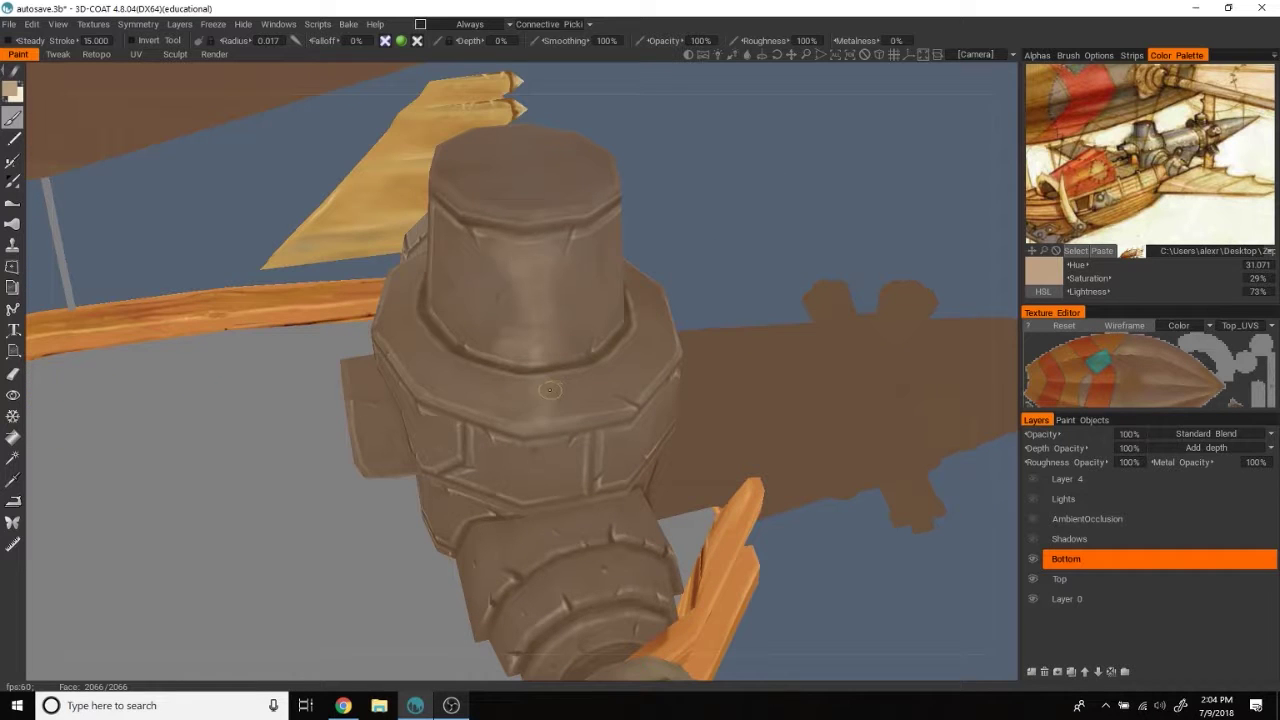
{"action": "middle_click_drag", "start_coordinate": [555, 412], "coordinate": [893, 214]}
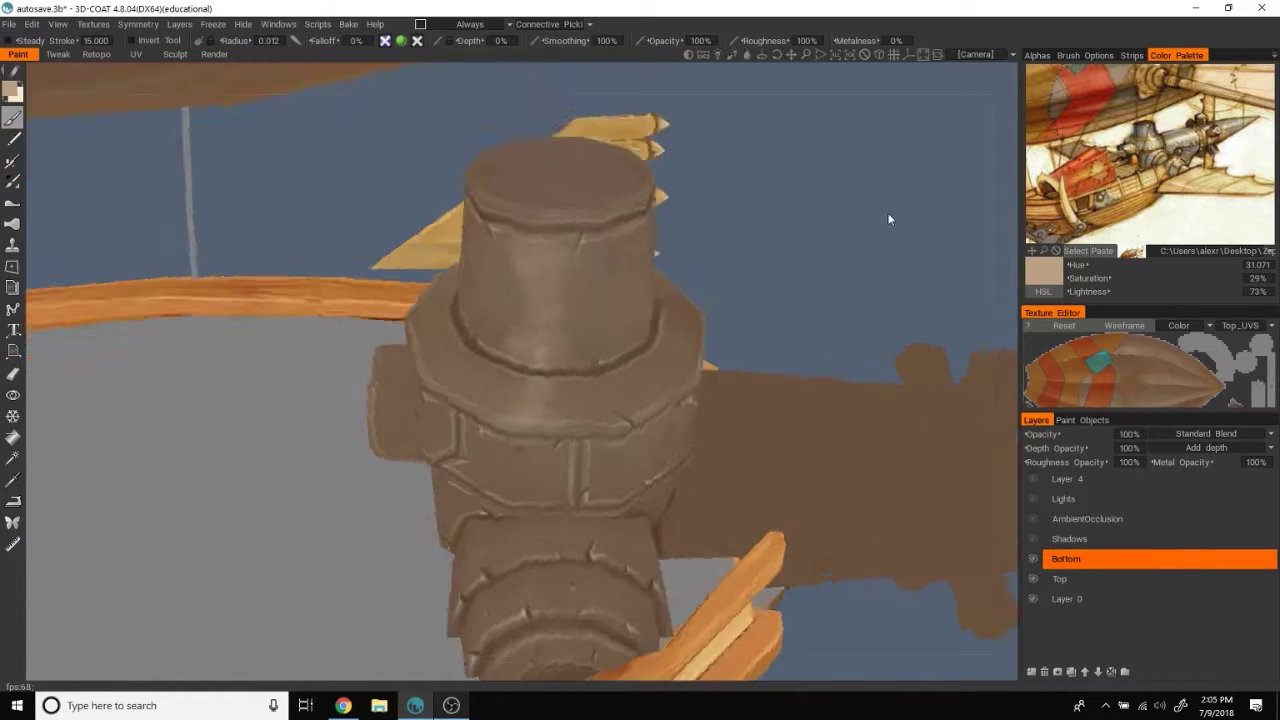
{"action": "scroll", "coordinate": [820, 316], "scroll_direction": "down", "scroll_amount": 5}
{"action": "scroll", "coordinate": [830, 305], "scroll_direction": "up", "scroll_amount": 3}
{"action": "scroll", "coordinate": [857, 268], "scroll_direction": "up", "scroll_amount": 2}
{"action": "scroll", "coordinate": [885, 230], "scroll_direction": "up", "scroll_amount": 2}
{"action": "scroll", "coordinate": [914, 195], "scroll_direction": "up", "scroll_amount": 2}
{"action": "middle_click_drag", "start_coordinate": [918, 179], "coordinate": [667, 288]}
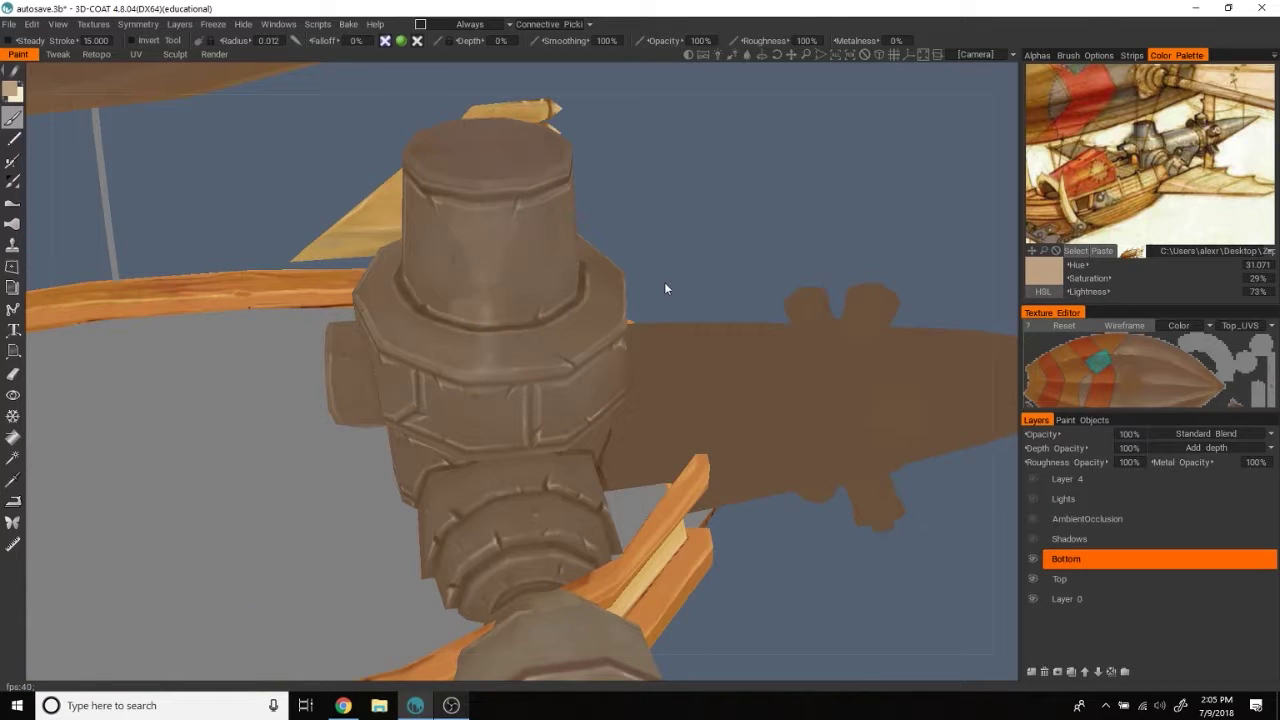
{"action": "middle_click_drag", "start_coordinate": [714, 176], "coordinate": [485, 313]}
{"action": "key", "text": "v"}
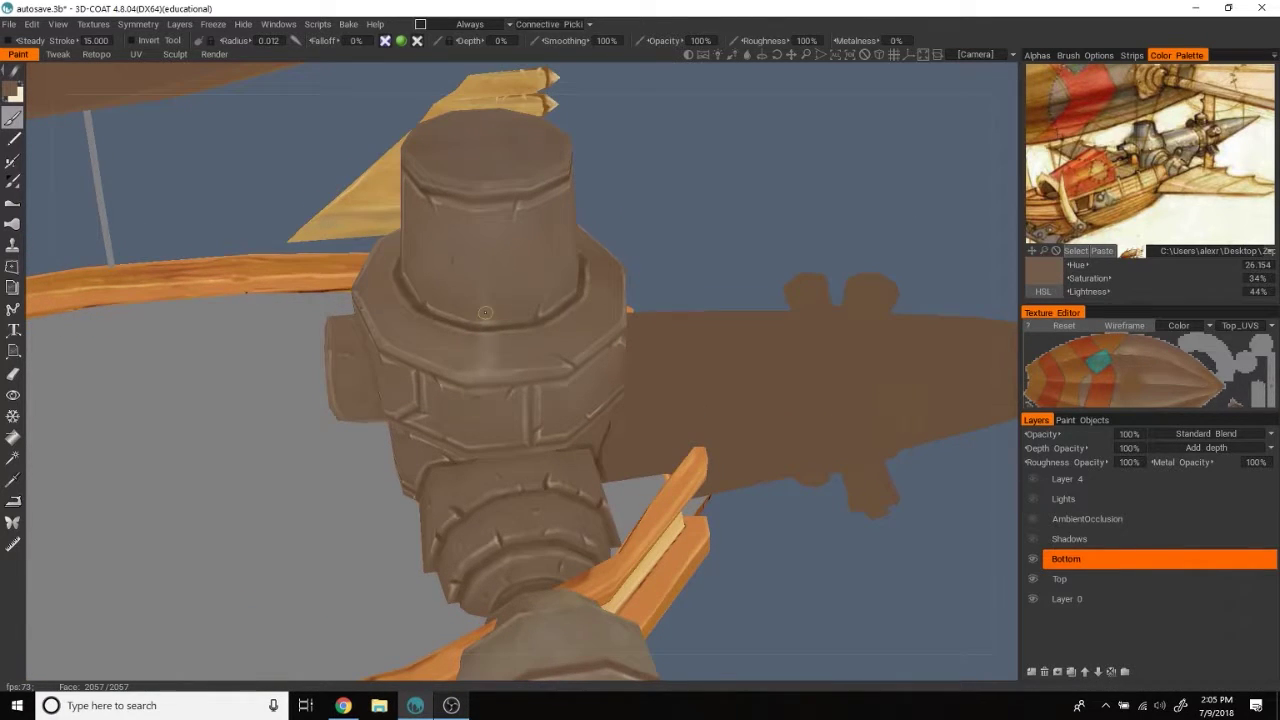
{"action": "key", "text": "v"}
{"action": "key", "text": "v"}
{"action": "left_click", "coordinate": [1152, 146]}
{"action": "left_click", "coordinate": [1040, 57]}
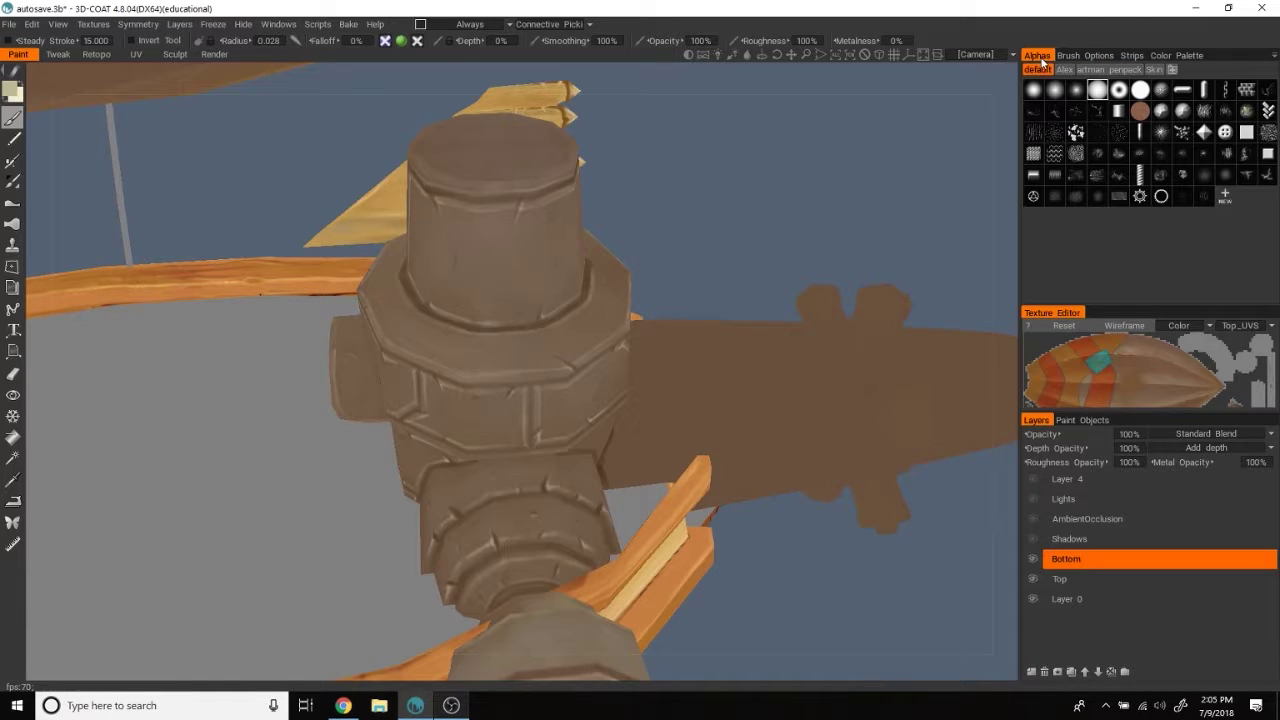
Step: Shrink the brush to a very fine size and pick a near-white cream from the reference
{"action": "left_click", "coordinate": [1163, 58]}
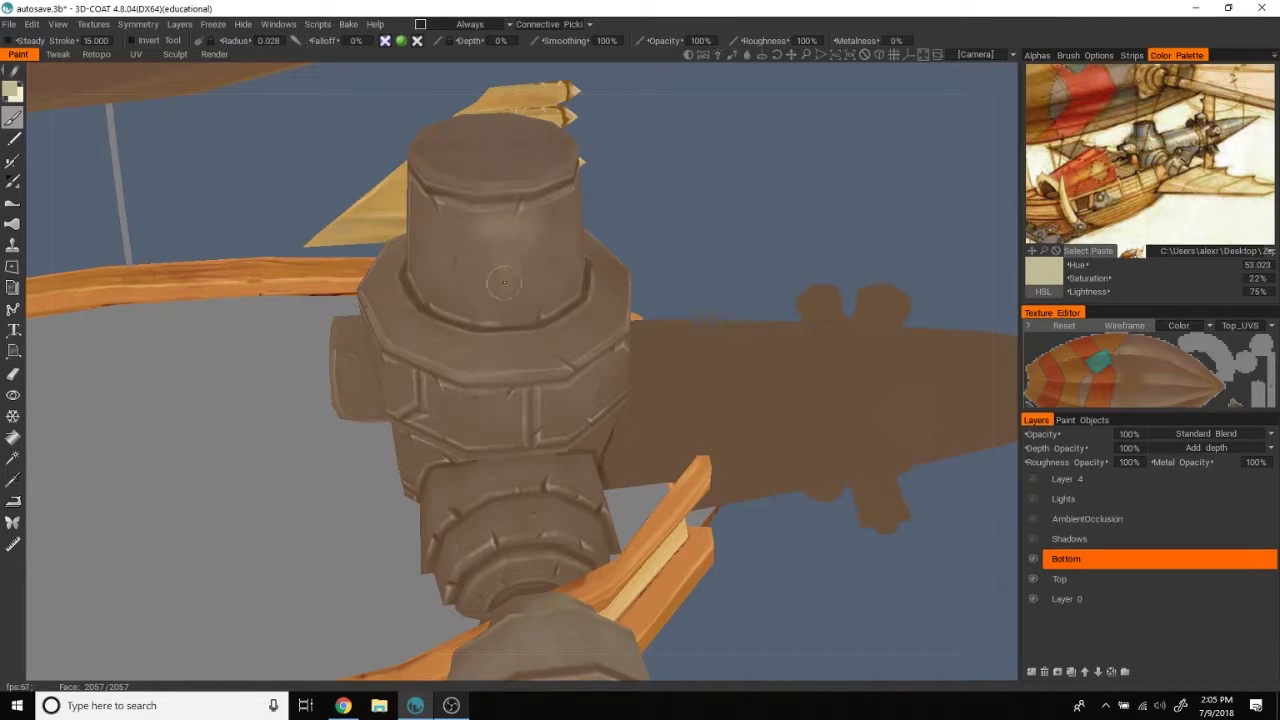
{"action": "right_click_drag", "start_coordinate": [519, 351], "coordinate": [504, 347]}
{"action": "mouse_move", "coordinate": [519, 366]}
{"action": "left_mouse_down", "text": "alt"}
{"action": "mouse_move", "coordinate": [725, 283]}
{"action": "mouse_move", "coordinate": [771, 189]}
{"action": "mouse_move", "coordinate": [483, 478]}
{"action": "left_mouse_up", "text": "alt"}
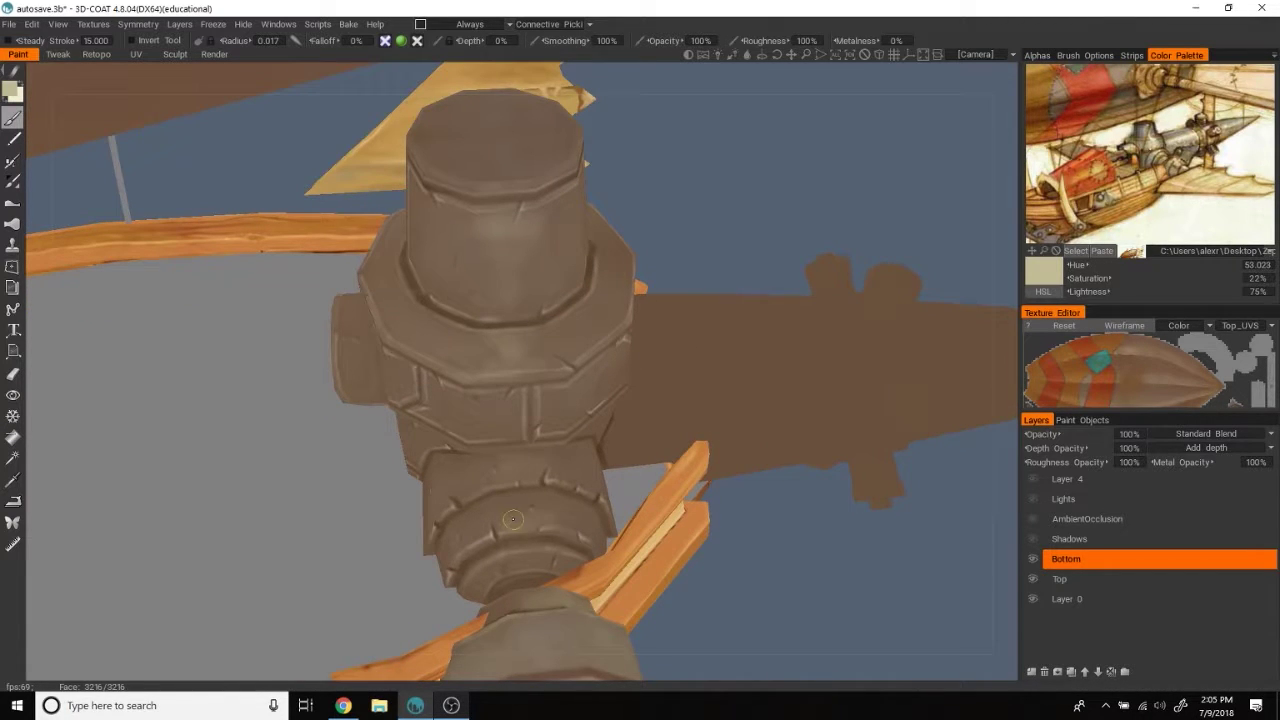
{"action": "mouse_move", "coordinate": [524, 566]}
{"action": "left_mouse_down", "text": "alt"}
{"action": "mouse_move", "coordinate": [794, 180]}
{"action": "mouse_move", "coordinate": [823, 294]}
{"action": "mouse_move", "coordinate": [834, 197]}
{"action": "mouse_move", "coordinate": [530, 280]}
{"action": "left_mouse_up", "text": "alt"}
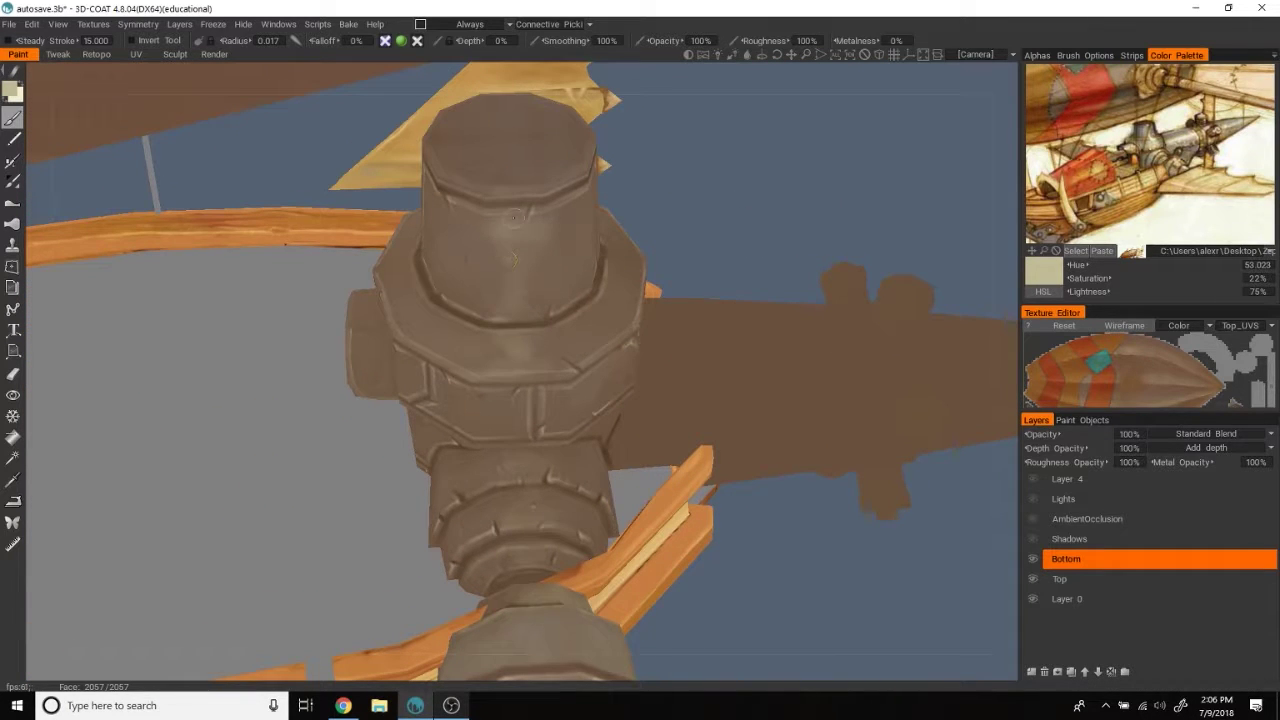
{"action": "right_click_drag", "start_coordinate": [498, 222], "coordinate": [475, 219]}
{"action": "left_click", "coordinate": [1191, 141]}
{"action": "left_click_drag", "start_coordinate": [576, 210], "coordinate": [886, 136], "text": "alt"}
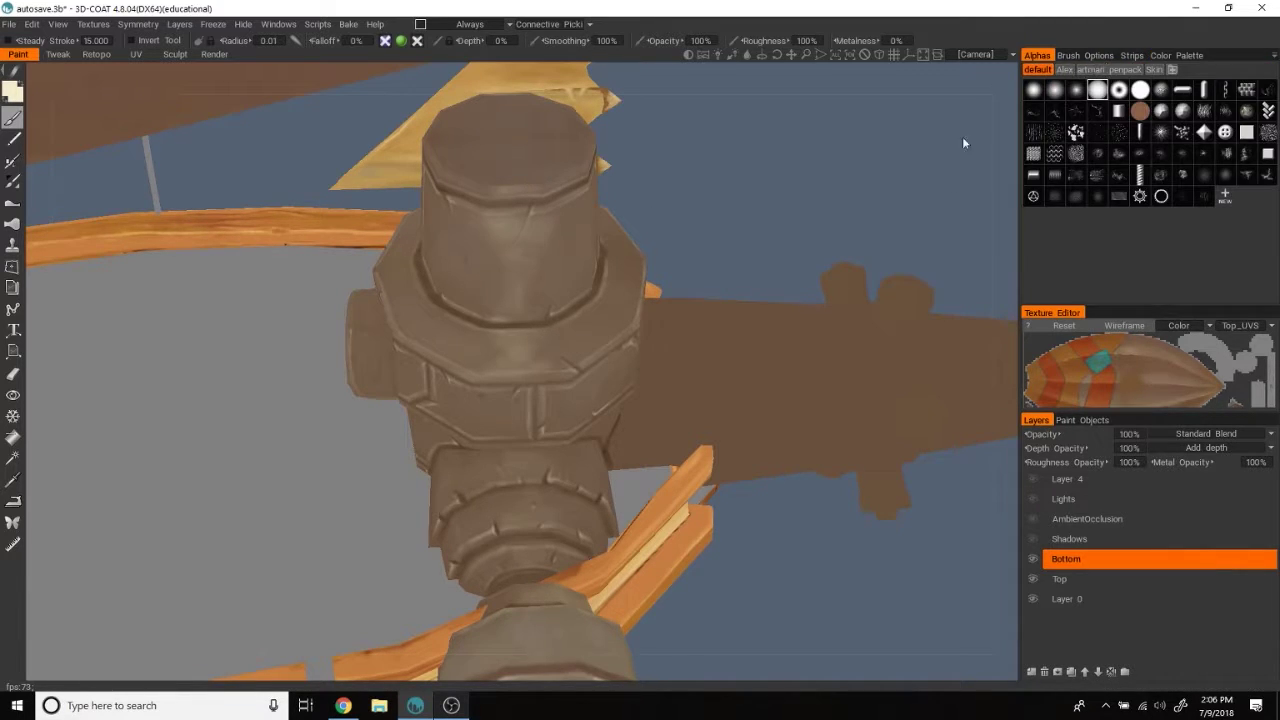
{"action": "scroll", "coordinate": [886, 136], "scroll_direction": "up", "scroll_amount": 3}
{"action": "mouse_move", "coordinate": [517, 114]}
{"action": "left_mouse_down", "text": "alt"}
{"action": "mouse_move", "coordinate": [843, 177]}
{"action": "mouse_move", "coordinate": [521, 130]}
{"action": "left_mouse_up", "text": "alt"}
Step: Paint a cream highlight on the cylinder's top rim and streak it down the side
{"action": "left_click", "coordinate": [521, 130]}
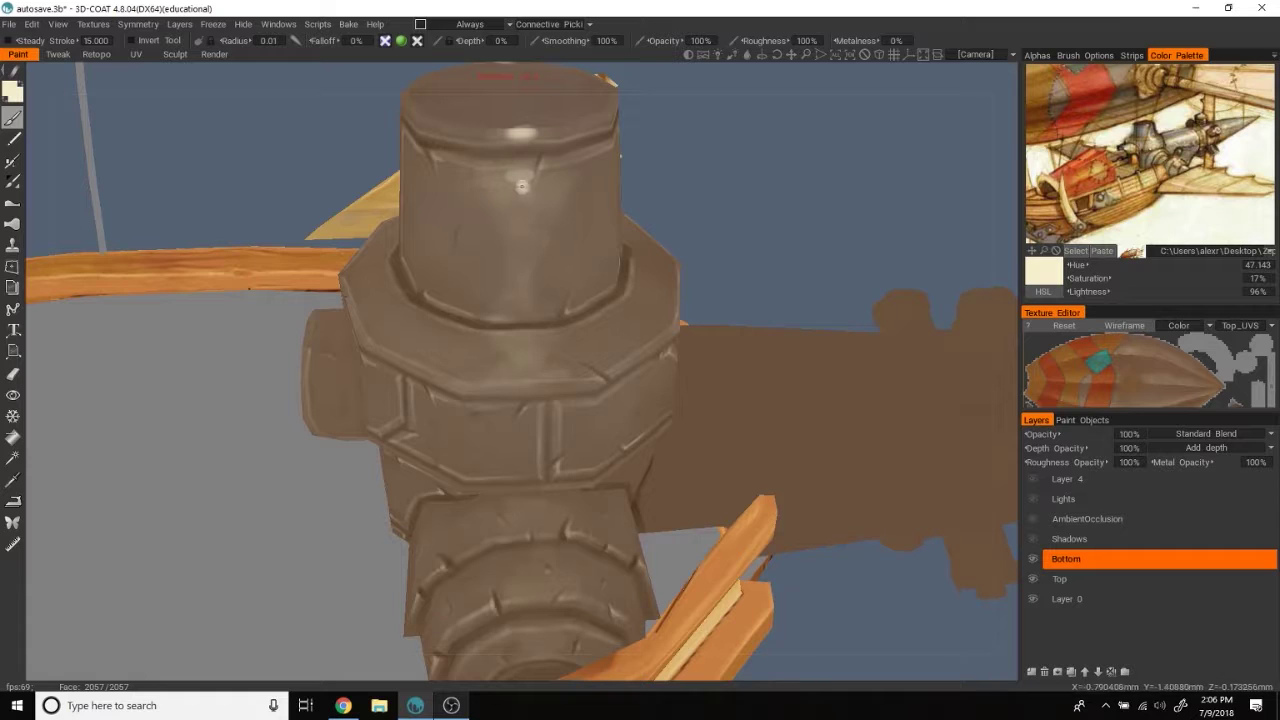
{"action": "left_click_drag", "start_coordinate": [534, 212], "coordinate": [529, 290]}
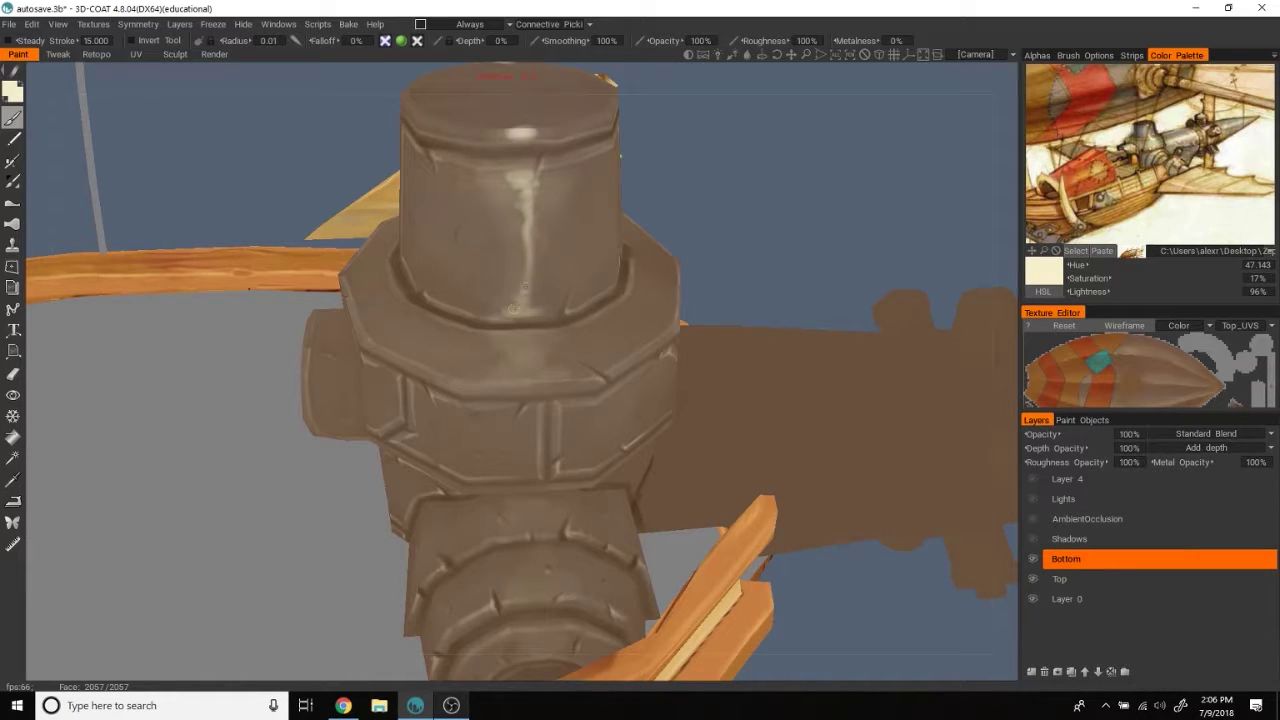
{"action": "left_click_drag", "start_coordinate": [800, 200], "coordinate": [520, 316]}
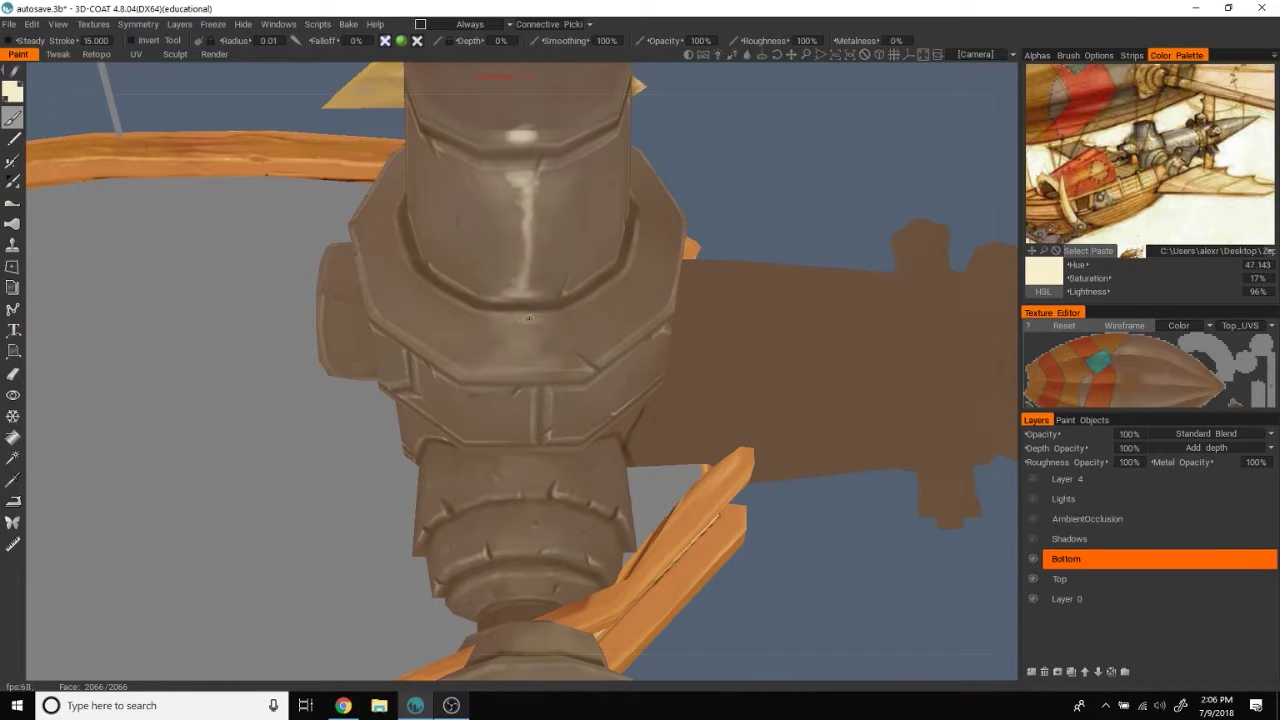
{"action": "left_click_drag", "start_coordinate": [521, 357], "coordinate": [527, 328]}
{"action": "mouse_move", "coordinate": [524, 491]}
{"action": "left_mouse_down"}
{"action": "mouse_move", "coordinate": [715, 190]}
{"action": "mouse_move", "coordinate": [856, 272]}
{"action": "mouse_move", "coordinate": [731, 217]}
{"action": "left_mouse_up"}
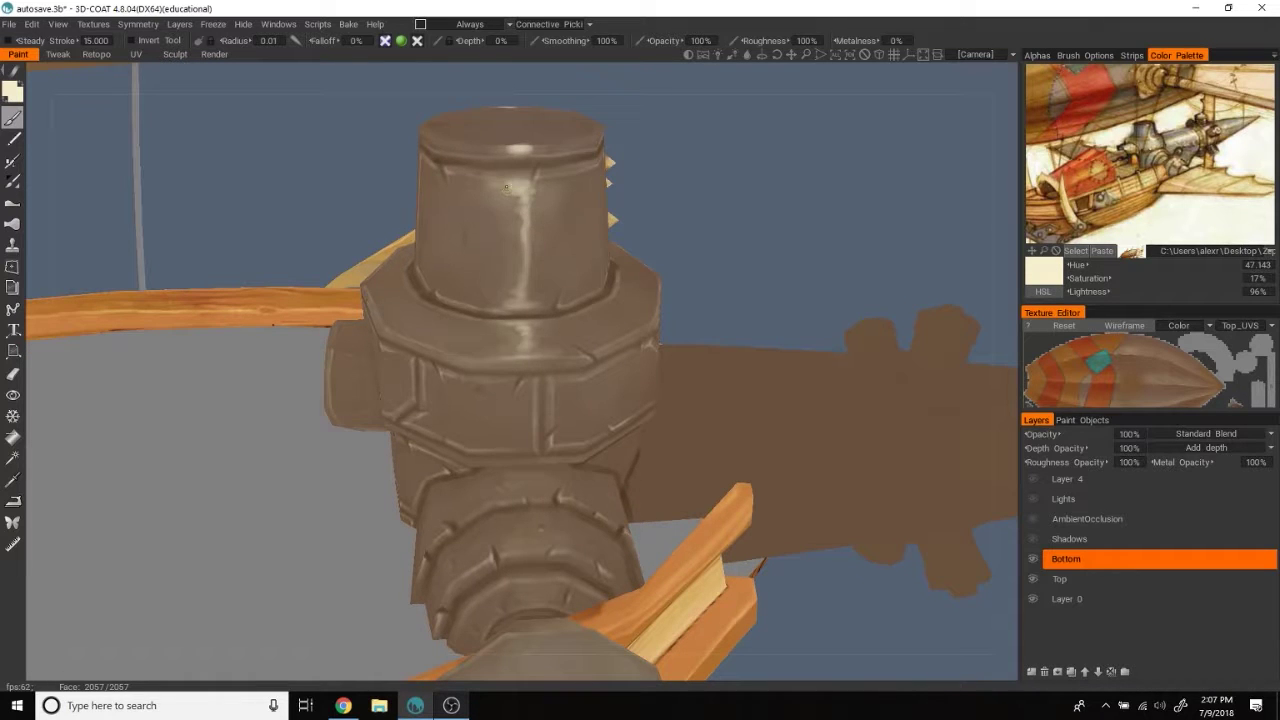
Step: Sample brown and tan tones from the cylinder and brighten the upper highlight streak
{"action": "key", "text": "v"}
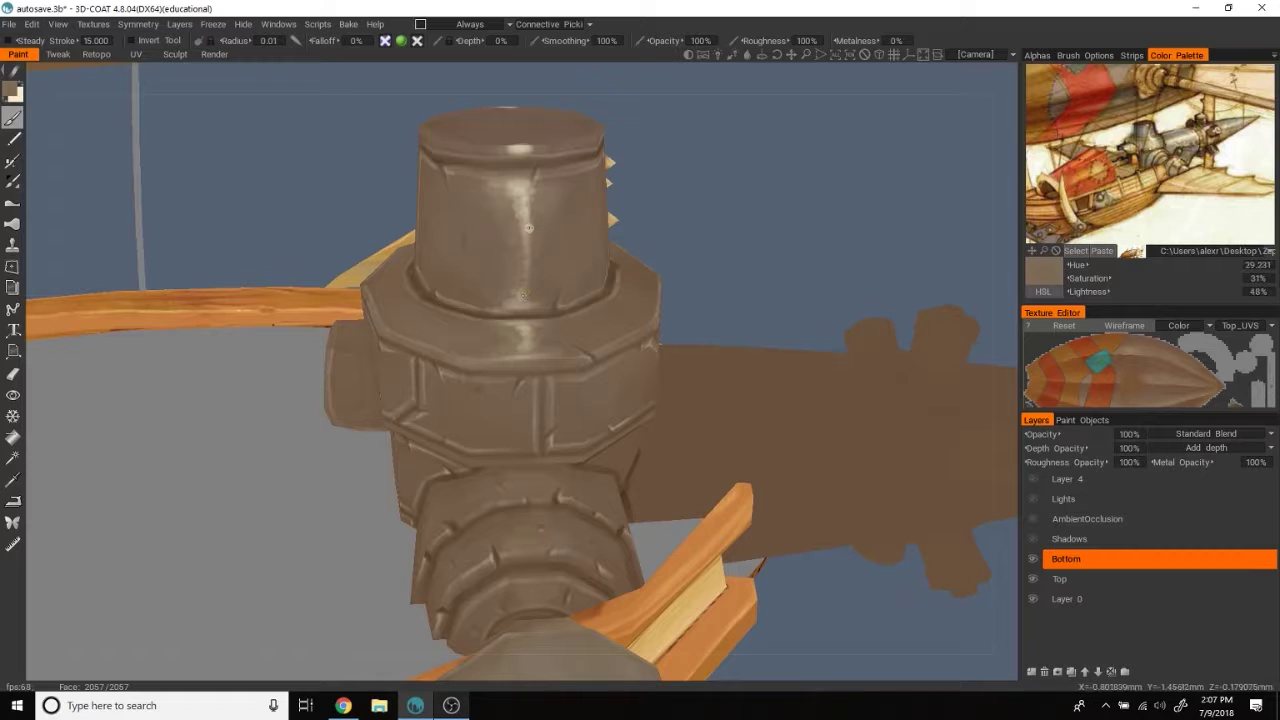
{"action": "key", "text": "v"}
{"action": "key", "text": "v"}
{"action": "key", "text": "v"}
{"action": "key", "text": "v"}
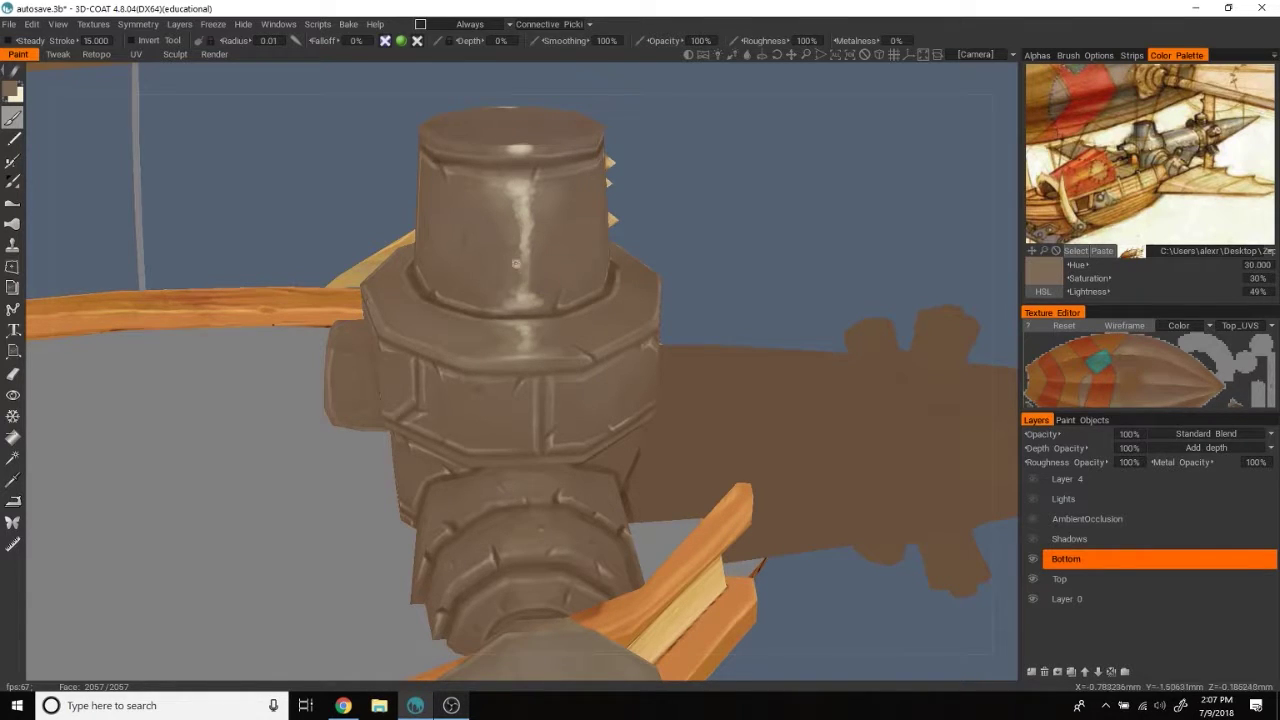
{"action": "key", "text": "v"}
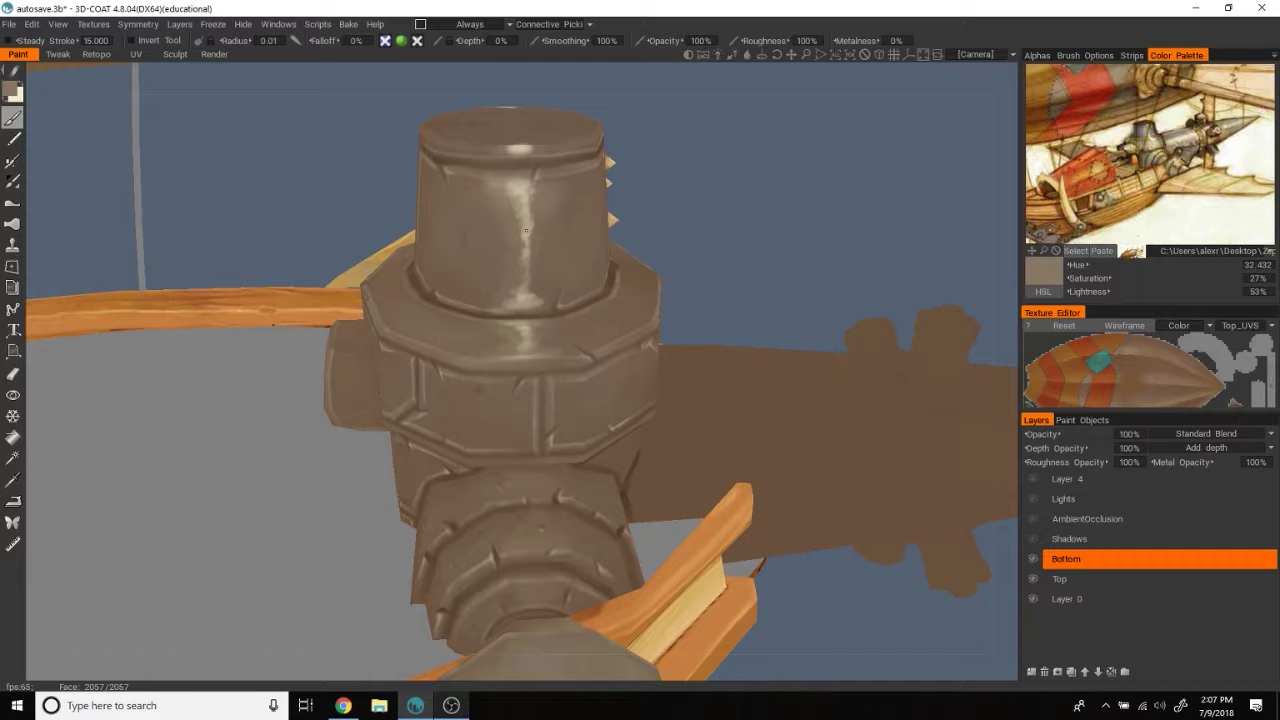
{"action": "key", "text": "v"}
{"action": "right_click_drag", "start_coordinate": [520, 295], "coordinate": [858, 188]}
{"action": "key", "text": "v"}
Step: Pick a near-white from the reference and paint light streaks on the cylinder's front
{"action": "key", "text": "v"}
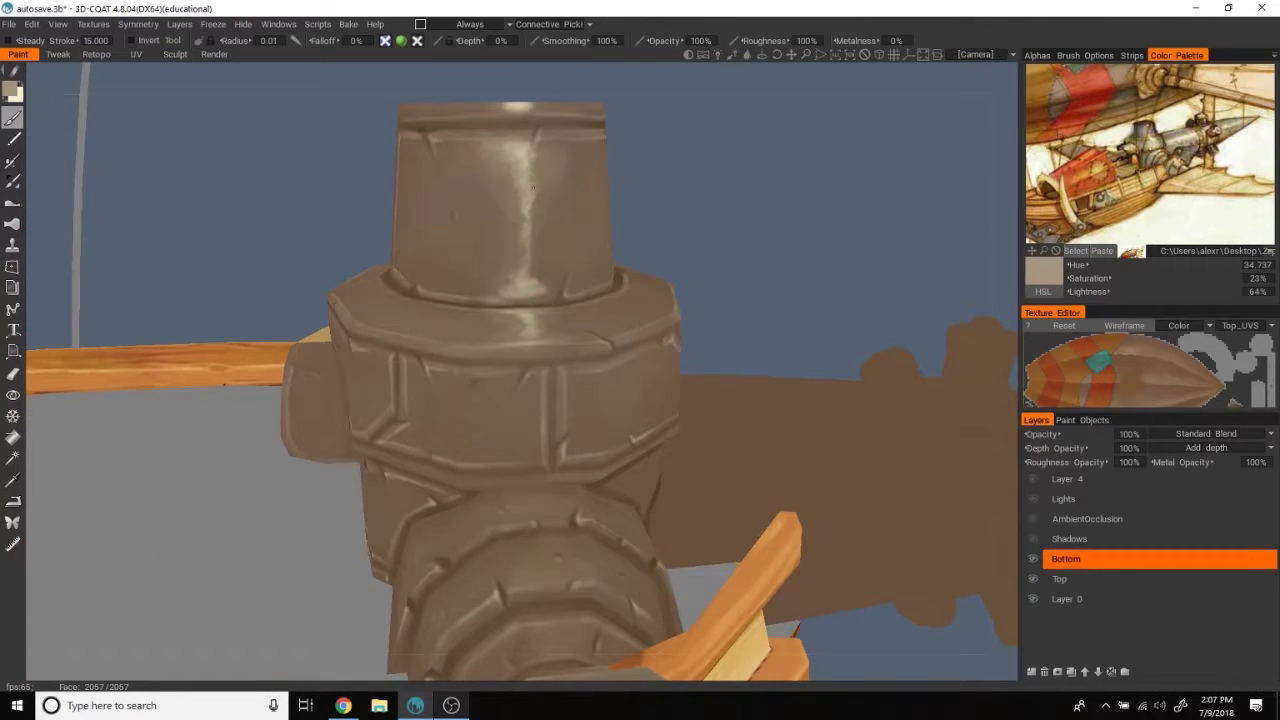
{"action": "left_click_drag", "start_coordinate": [525, 189], "coordinate": [537, 147]}
{"action": "key", "text": "v"}
{"action": "middle_click_drag", "start_coordinate": [525, 232], "coordinate": [857, 174]}
{"action": "key", "text": "v"}
{"action": "key", "text": "v"}
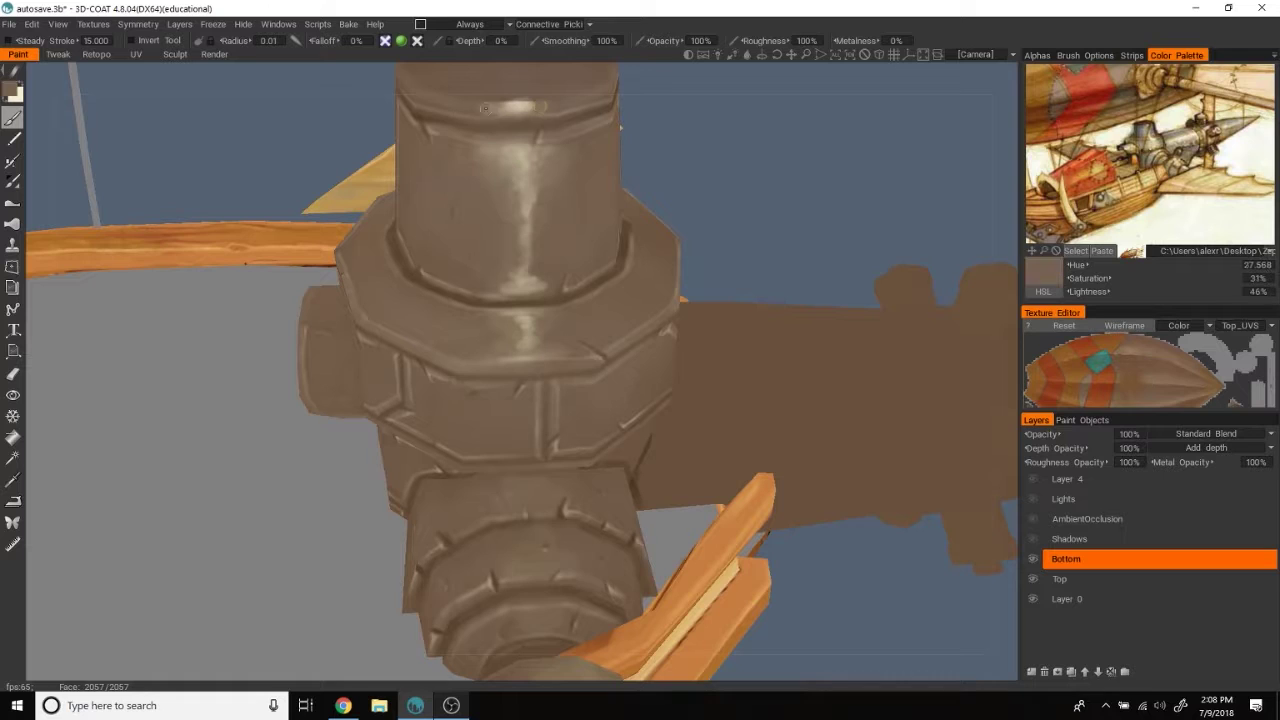
{"action": "mouse_move", "coordinate": [510, 105]}
{"action": "middle_mouse_down"}
{"action": "mouse_move", "coordinate": [788, 137]}
{"action": "mouse_move", "coordinate": [514, 189]}
{"action": "middle_mouse_up"}
{"action": "key", "text": "v"}
{"action": "key", "text": "v"}
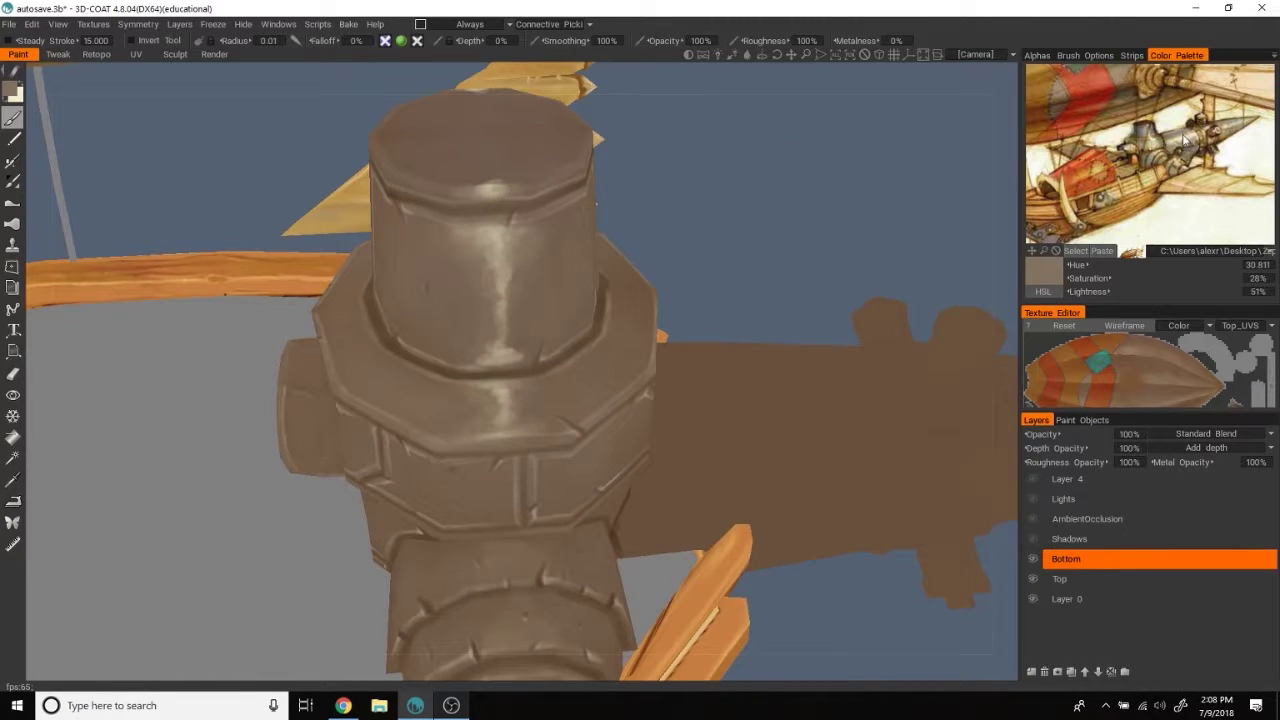
{"action": "left_click", "coordinate": [1185, 140]}
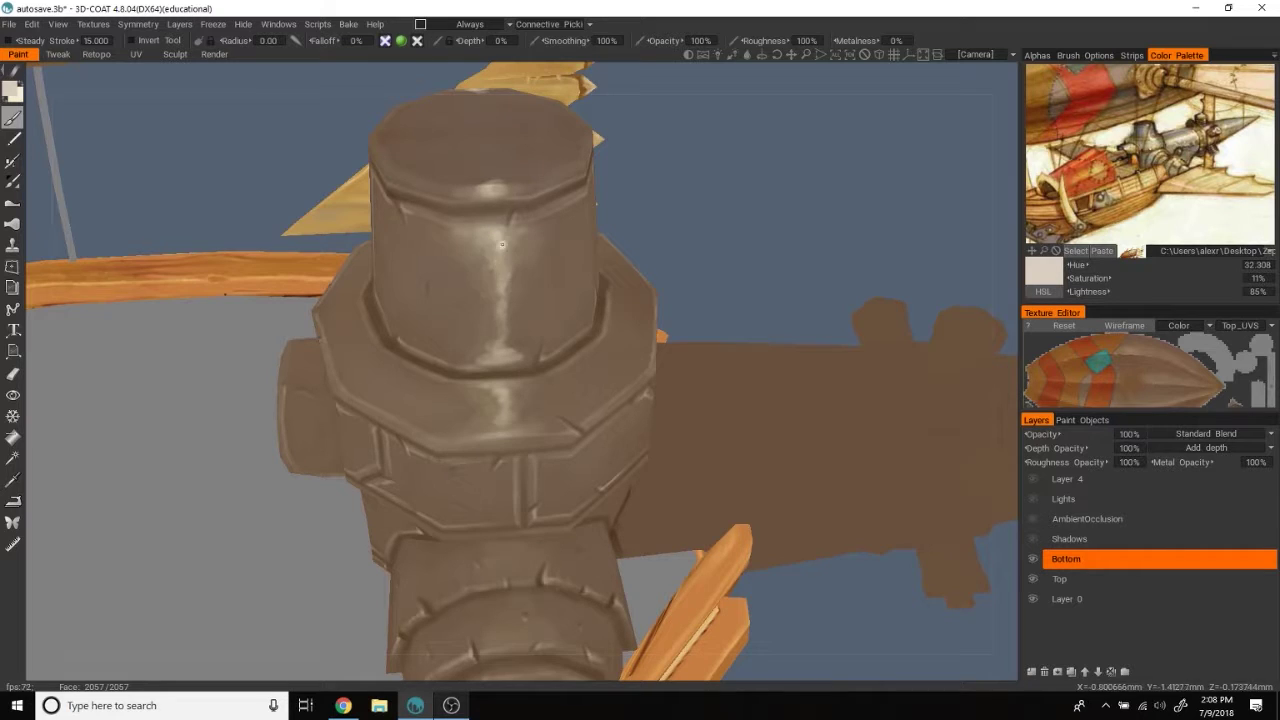
{"action": "middle_click_drag", "start_coordinate": [504, 330], "coordinate": [491, 314]}
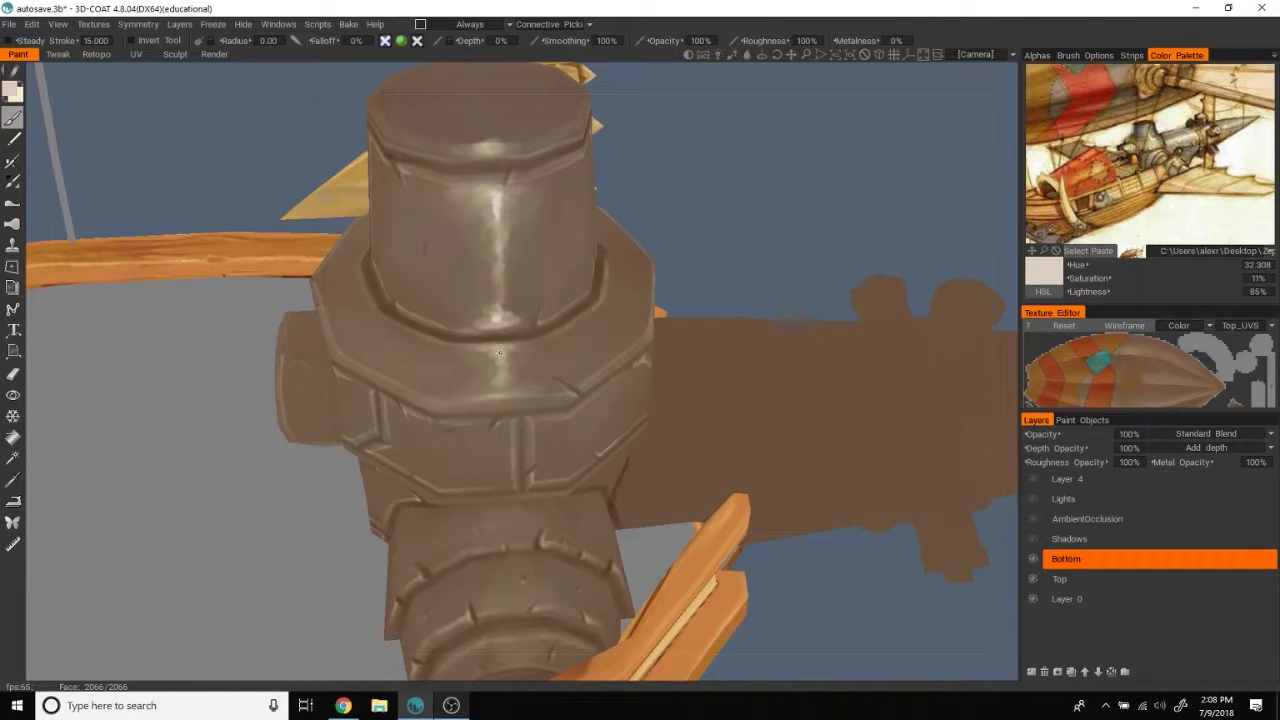
{"action": "mouse_move", "coordinate": [503, 370]}
{"action": "right_mouse_down"}
{"action": "mouse_move", "coordinate": [856, 218]}
{"action": "mouse_move", "coordinate": [896, 155]}
{"action": "mouse_move", "coordinate": [843, 294]}
{"action": "mouse_move", "coordinate": [867, 330]}
{"action": "mouse_move", "coordinate": [877, 271]}
{"action": "mouse_move", "coordinate": [883, 303]}
{"action": "mouse_move", "coordinate": [941, 237]}
{"action": "mouse_move", "coordinate": [978, 272]}
{"action": "mouse_move", "coordinate": [917, 265]}
{"action": "mouse_move", "coordinate": [803, 476]}
{"action": "mouse_move", "coordinate": [845, 468]}
{"action": "mouse_move", "coordinate": [903, 277]}
{"action": "mouse_move", "coordinate": [569, 325]}
{"action": "right_mouse_up"}
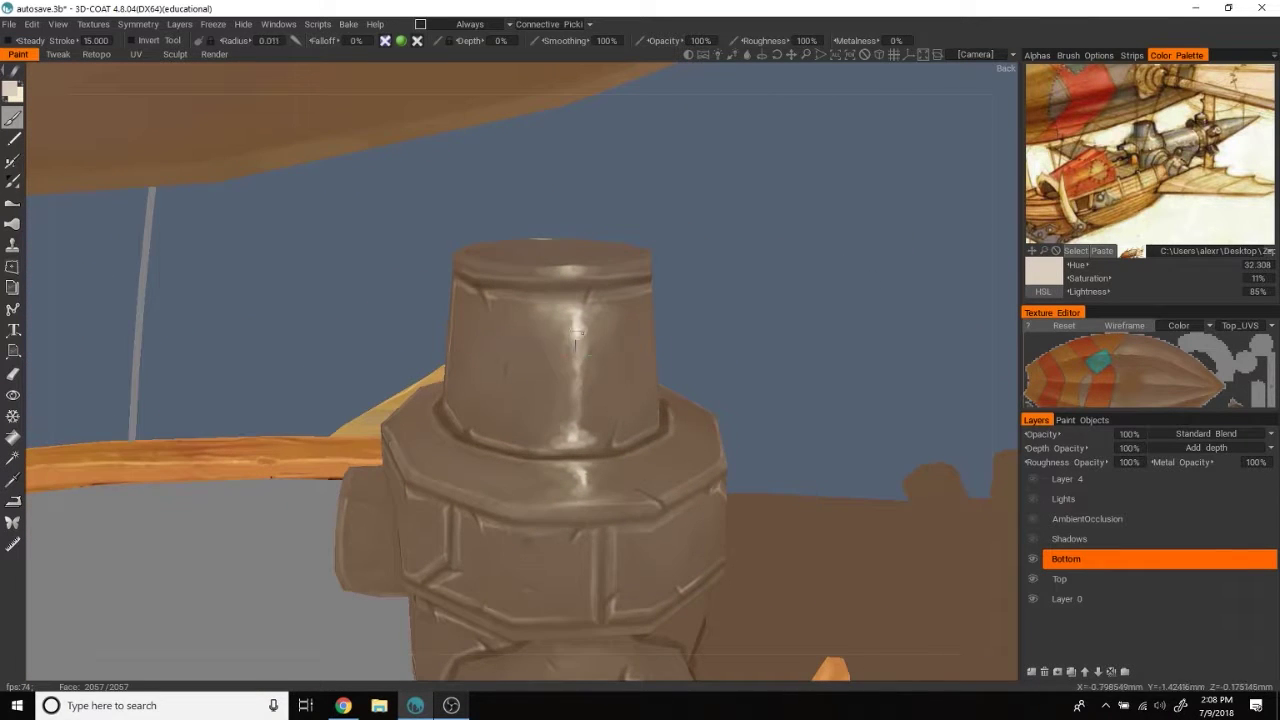
{"action": "mouse_move", "coordinate": [567, 400]}
{"action": "left_mouse_down"}
{"action": "mouse_move", "coordinate": [609, 308]}
{"action": "mouse_move", "coordinate": [591, 385]}
{"action": "left_mouse_up"}
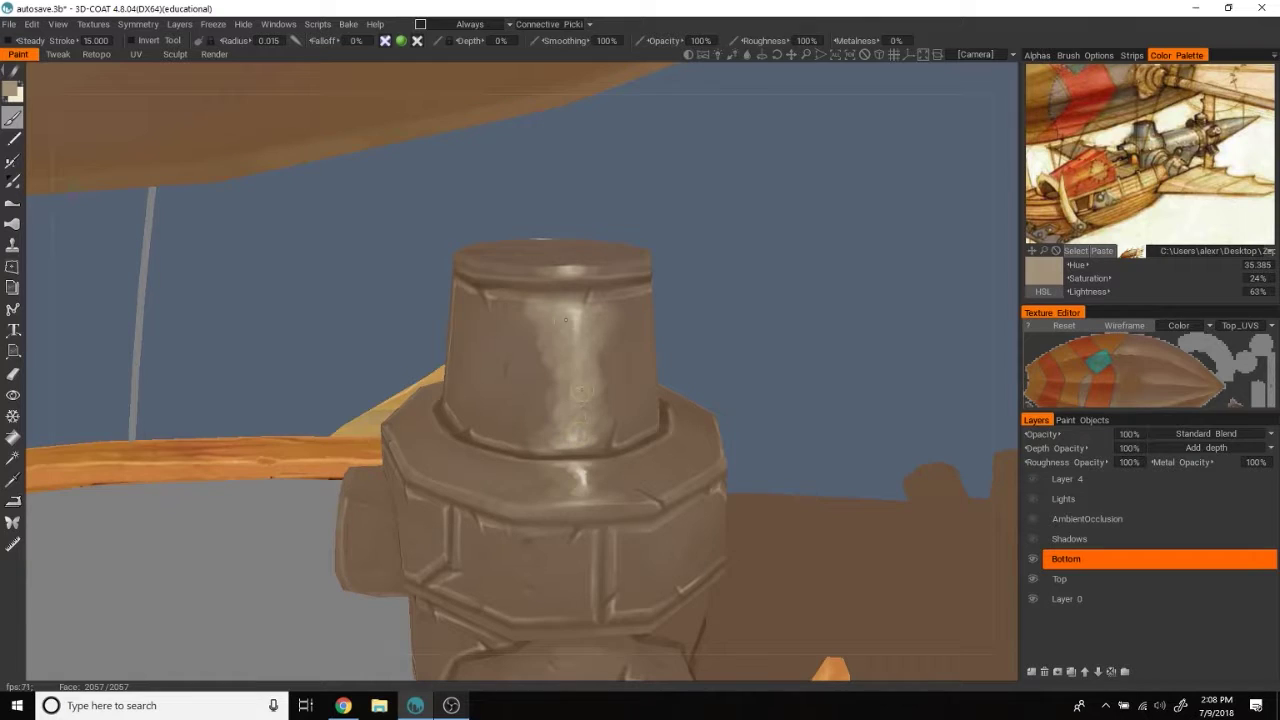
Step: Sample darker and lighter tans around the cylinder, ending on a light tan
{"action": "key", "text": "v"}
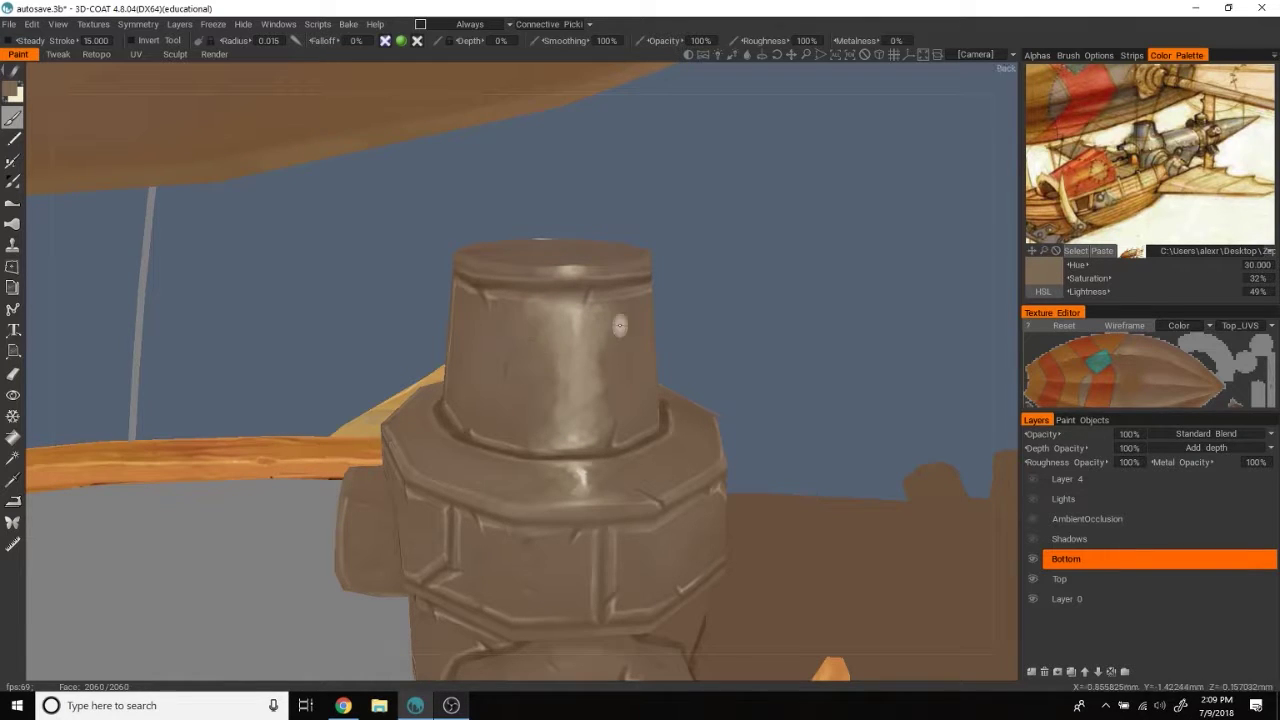
{"action": "right_click_drag", "start_coordinate": [612, 365], "coordinate": [606, 348]}
{"action": "key", "text": "v"}
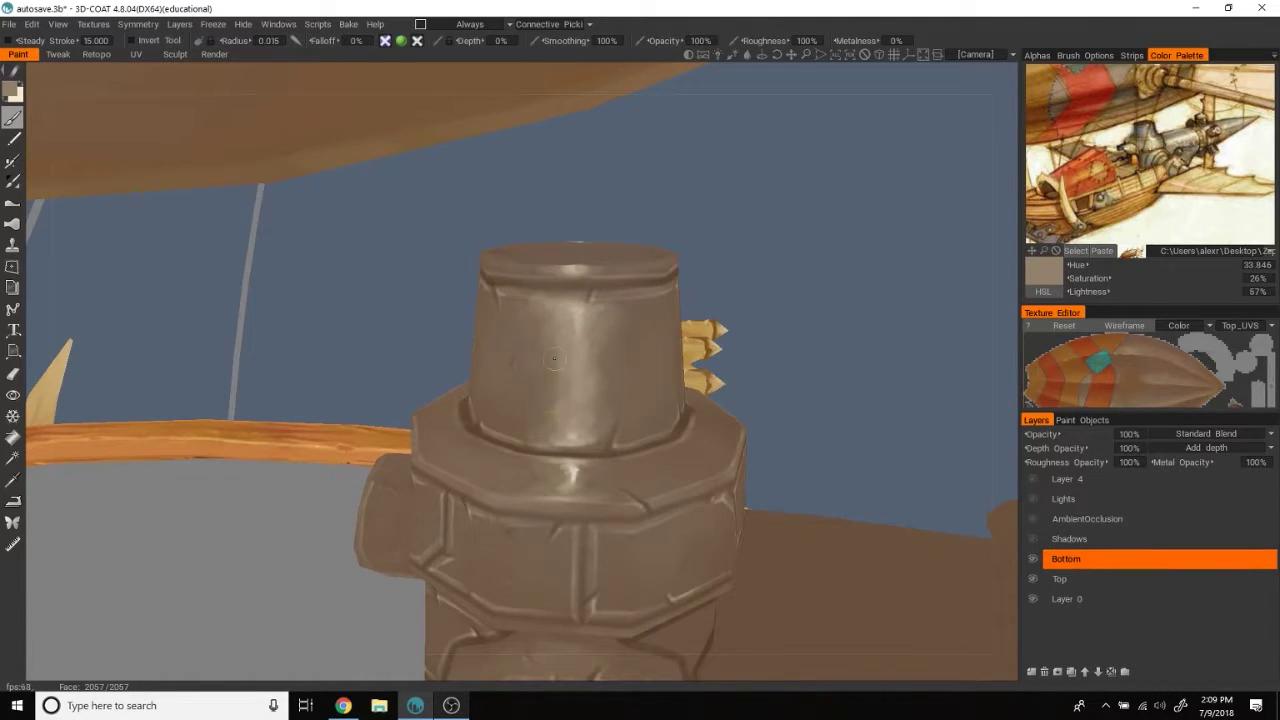
{"action": "mouse_move", "coordinate": [529, 339]}
{"action": "right_mouse_down"}
{"action": "mouse_move", "coordinate": [539, 351]}
{"action": "mouse_move", "coordinate": [751, 290]}
{"action": "right_mouse_up"}
{"action": "key", "text": "v"}
{"action": "right_click_drag", "start_coordinate": [600, 314], "coordinate": [681, 361]}
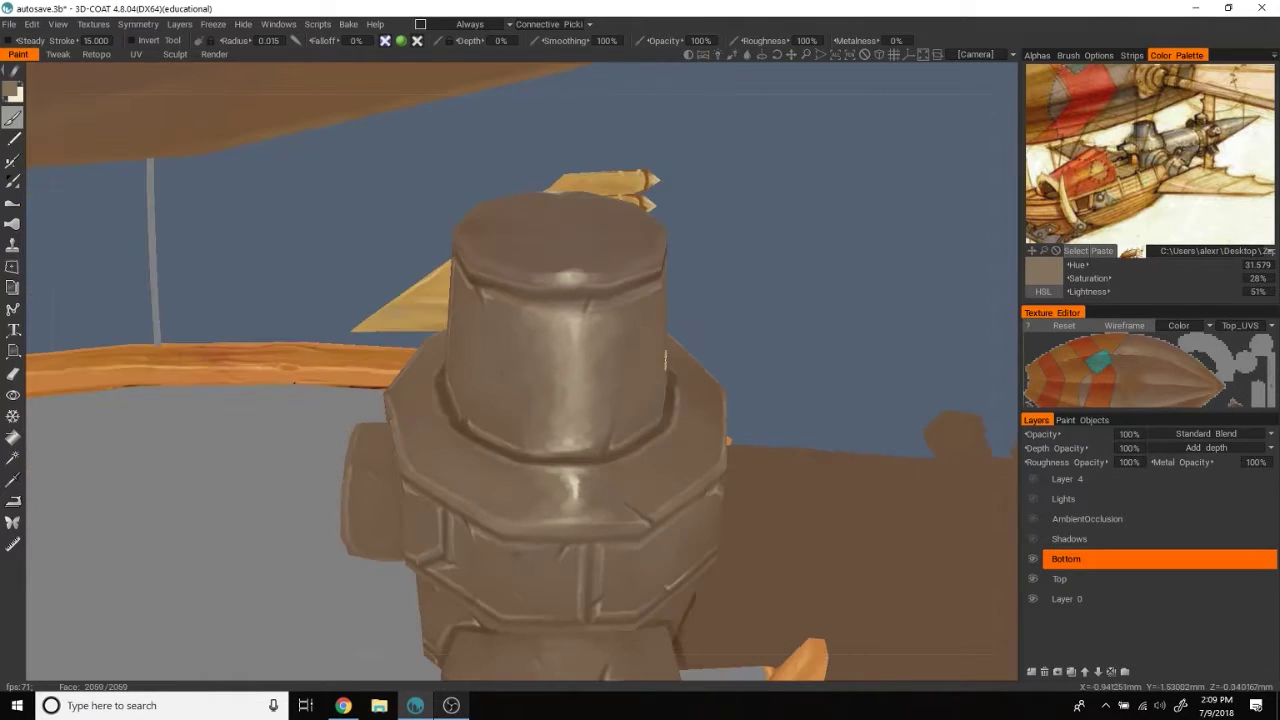
{"action": "key", "text": "v"}
{"action": "key", "text": "v"}
{"action": "key", "text": "v"}
{"action": "mouse_move", "coordinate": [594, 498]}
{"action": "right_mouse_down"}
{"action": "mouse_move", "coordinate": [879, 295]}
{"action": "mouse_move", "coordinate": [863, 308]}
{"action": "mouse_move", "coordinate": [871, 191]}
{"action": "mouse_move", "coordinate": [891, 538]}
{"action": "mouse_move", "coordinate": [505, 141]}
{"action": "right_mouse_up"}
{"action": "key", "text": "v"}
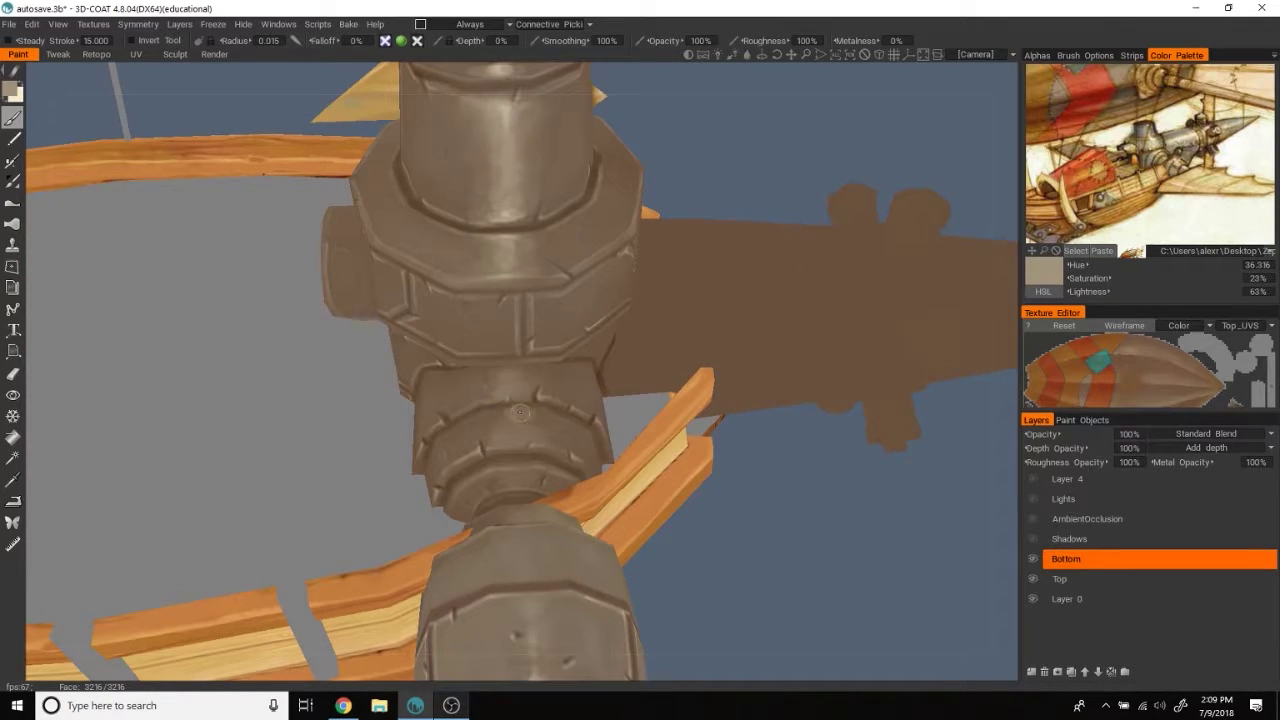
Step: Sample pale tones from the turret, then zoom out to the airship and back in
{"action": "right_click_drag", "start_coordinate": [510, 478], "coordinate": [815, 533]}
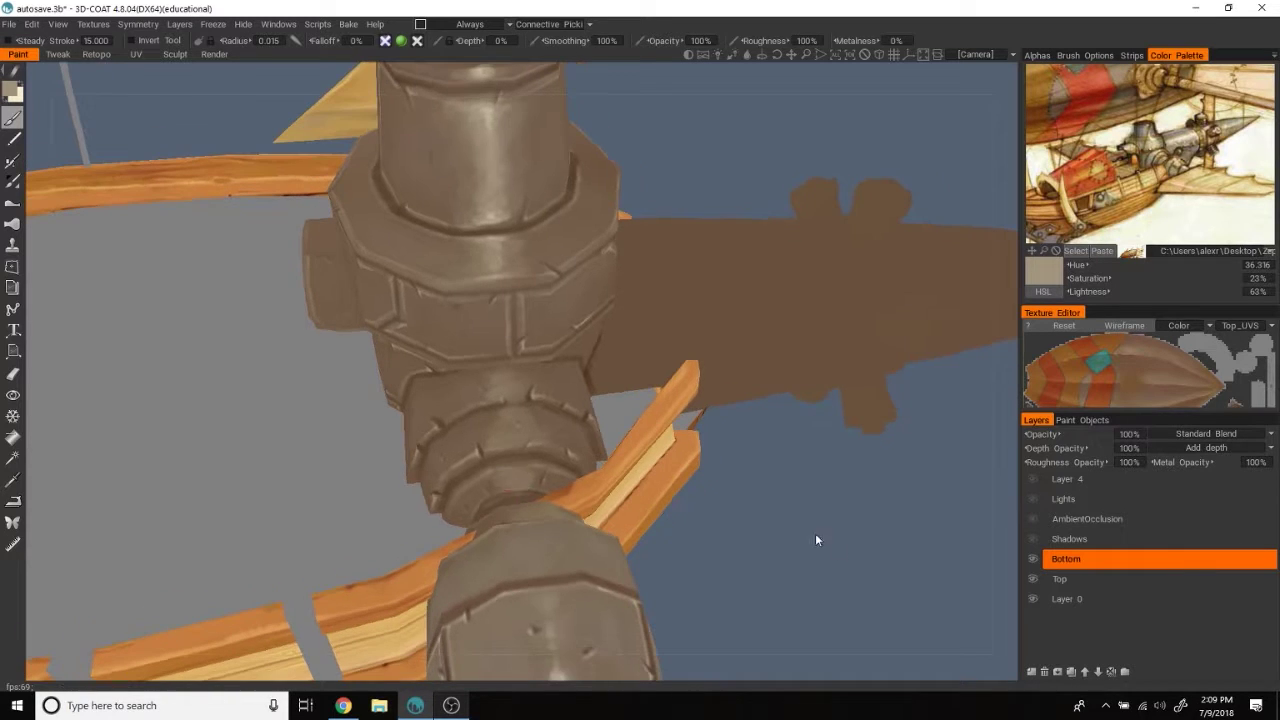
{"action": "key", "text": "v"}
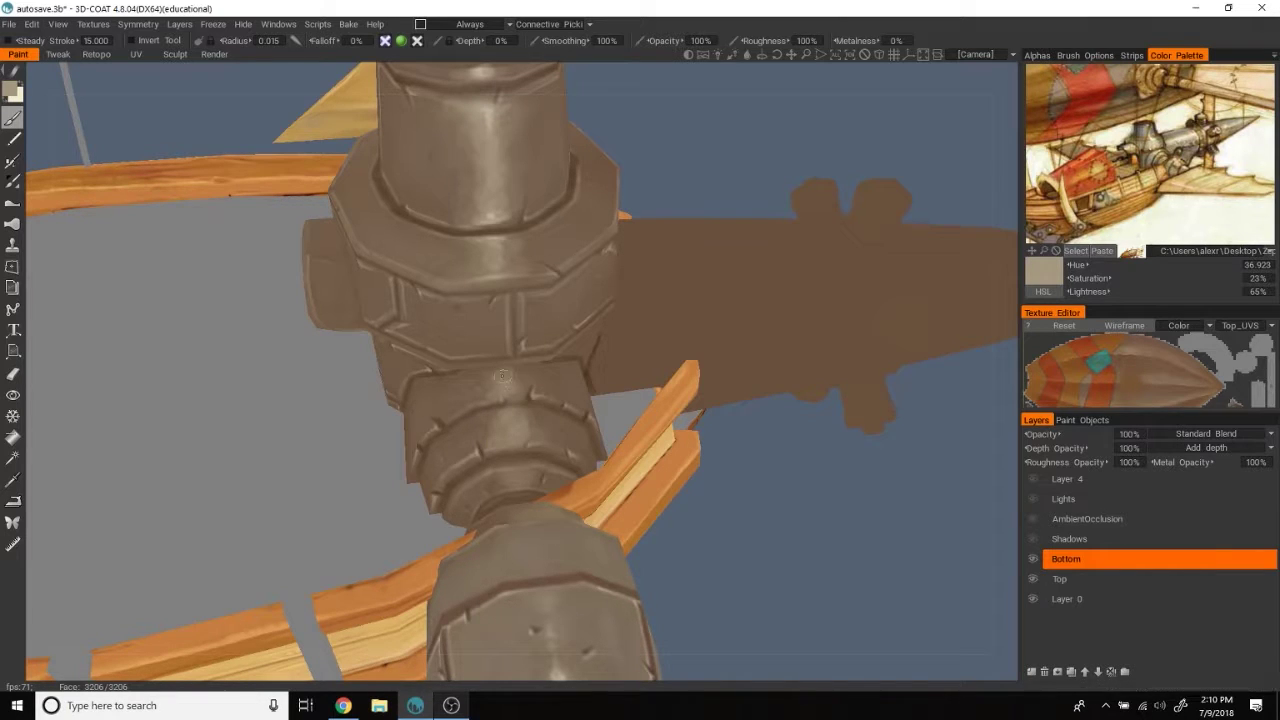
{"action": "key", "text": "v"}
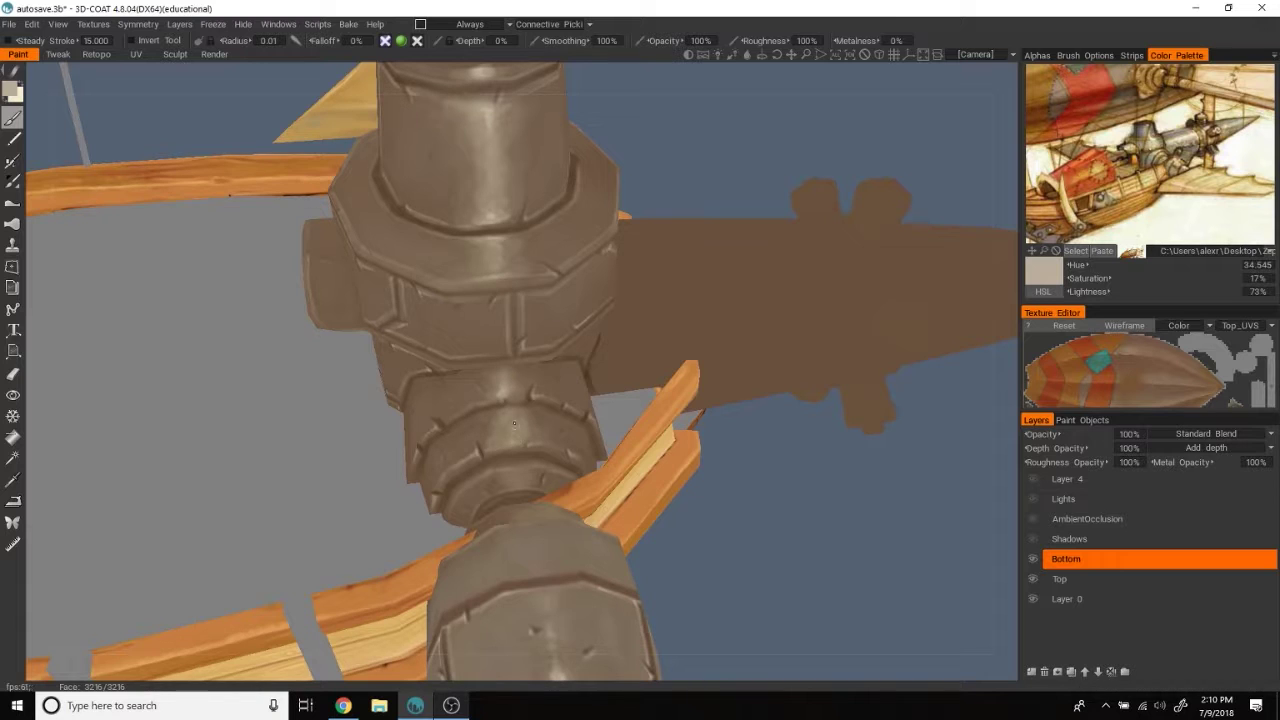
{"action": "scroll", "coordinate": [846, 501], "scroll_direction": "down", "scroll_amount": 3}
{"action": "mouse_move", "coordinate": [846, 501]}
{"action": "left_mouse_down"}
{"action": "mouse_move", "coordinate": [807, 524]}
{"action": "mouse_move", "coordinate": [867, 432]}
{"action": "mouse_move", "coordinate": [866, 397]}
{"action": "mouse_move", "coordinate": [851, 414]}
{"action": "left_mouse_up"}
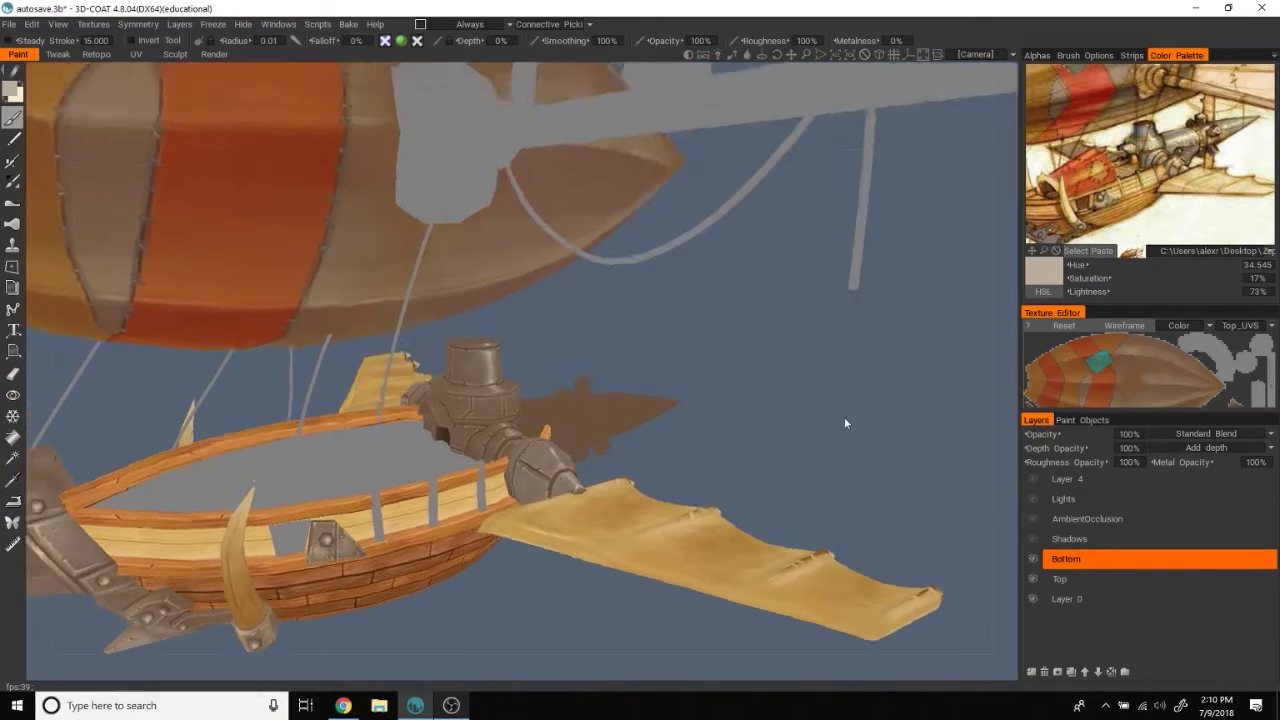
{"action": "scroll", "coordinate": [897, 354], "scroll_direction": "up", "scroll_amount": 3}
{"action": "scroll", "coordinate": [955, 228], "scroll_direction": "up", "scroll_amount": 3}
{"action": "left_click_drag", "start_coordinate": [955, 228], "coordinate": [829, 166]}
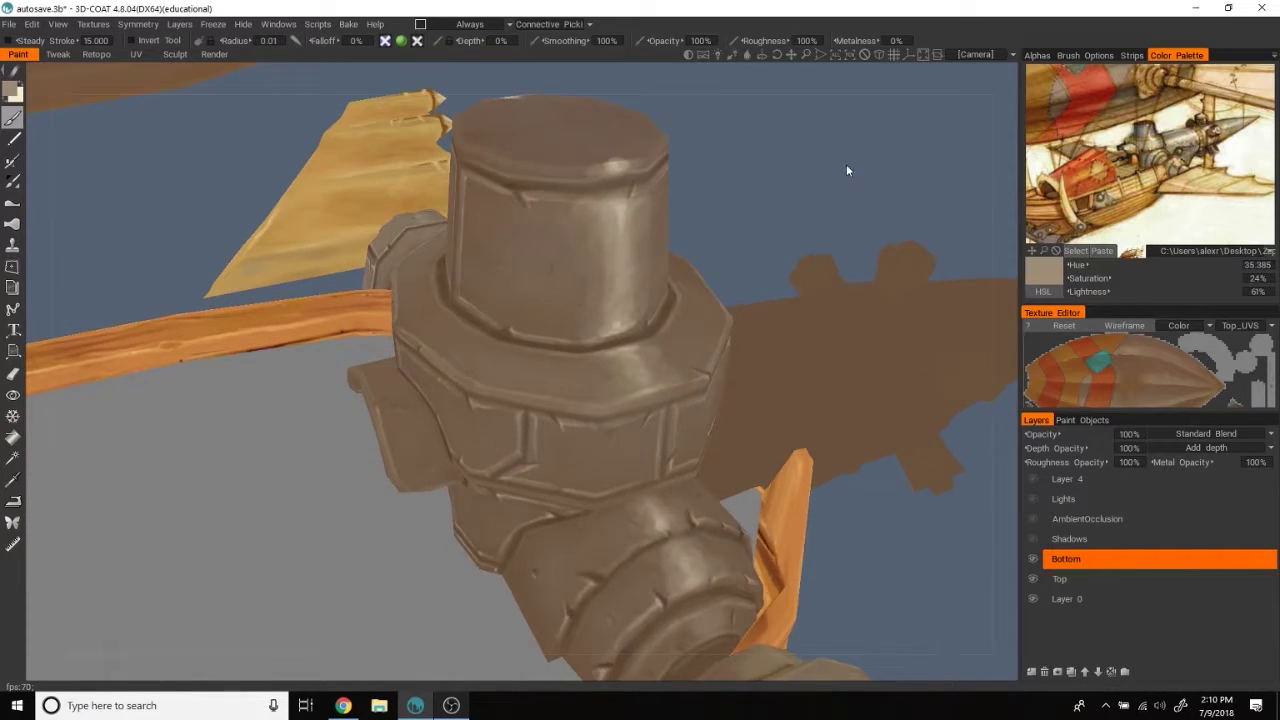
{"action": "scroll", "coordinate": [829, 166], "scroll_direction": "up", "scroll_amount": 3}
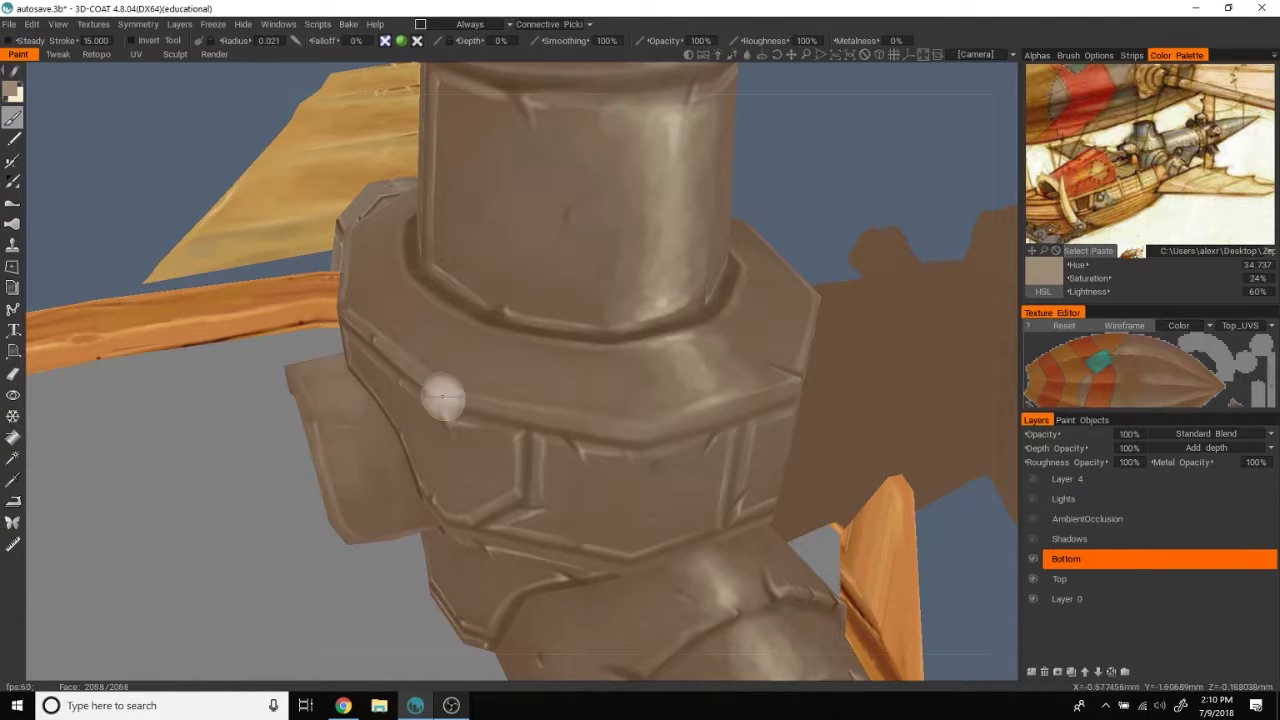
Step: Sample the column's bright highlight tone, reduce the brush size, and check the hull and sail
{"action": "key", "text": "v"}
{"action": "right_click_drag", "start_coordinate": [316, 381], "coordinate": [329, 397]}
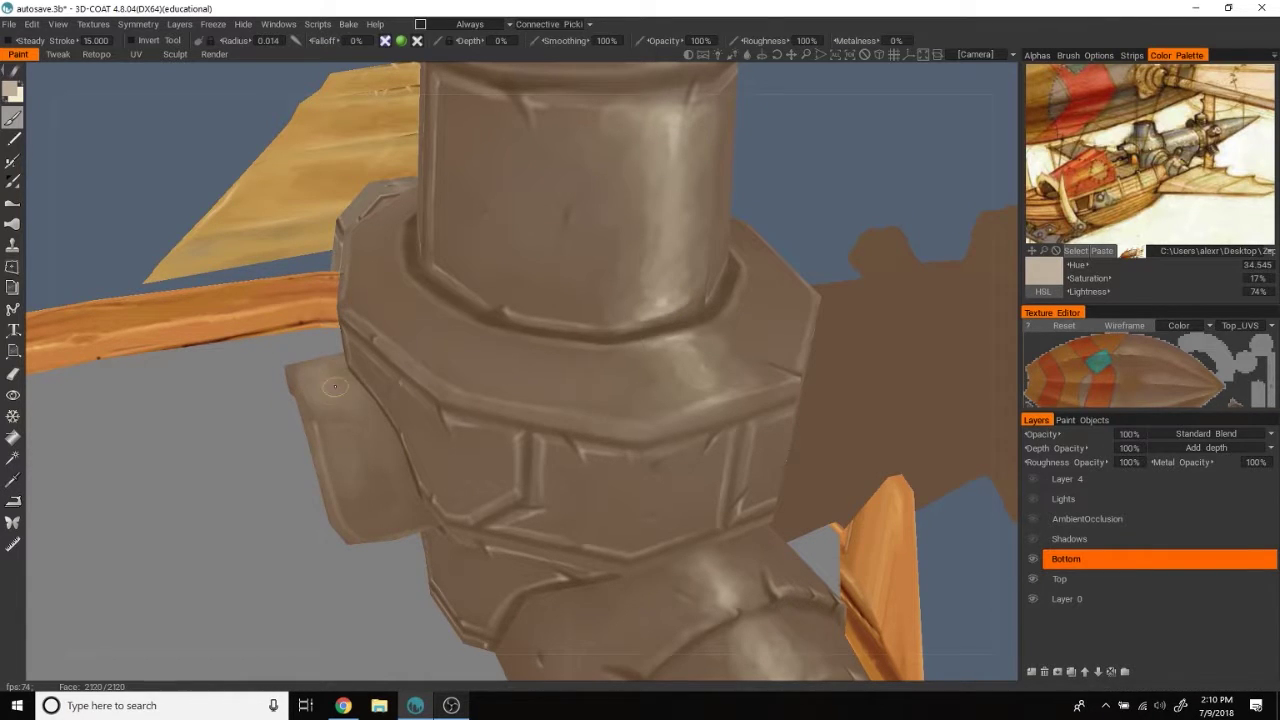
{"action": "scroll", "coordinate": [339, 450], "scroll_direction": "down", "scroll_amount": 3}
{"action": "left_click_drag", "start_coordinate": [171, 194], "coordinate": [809, 181]}
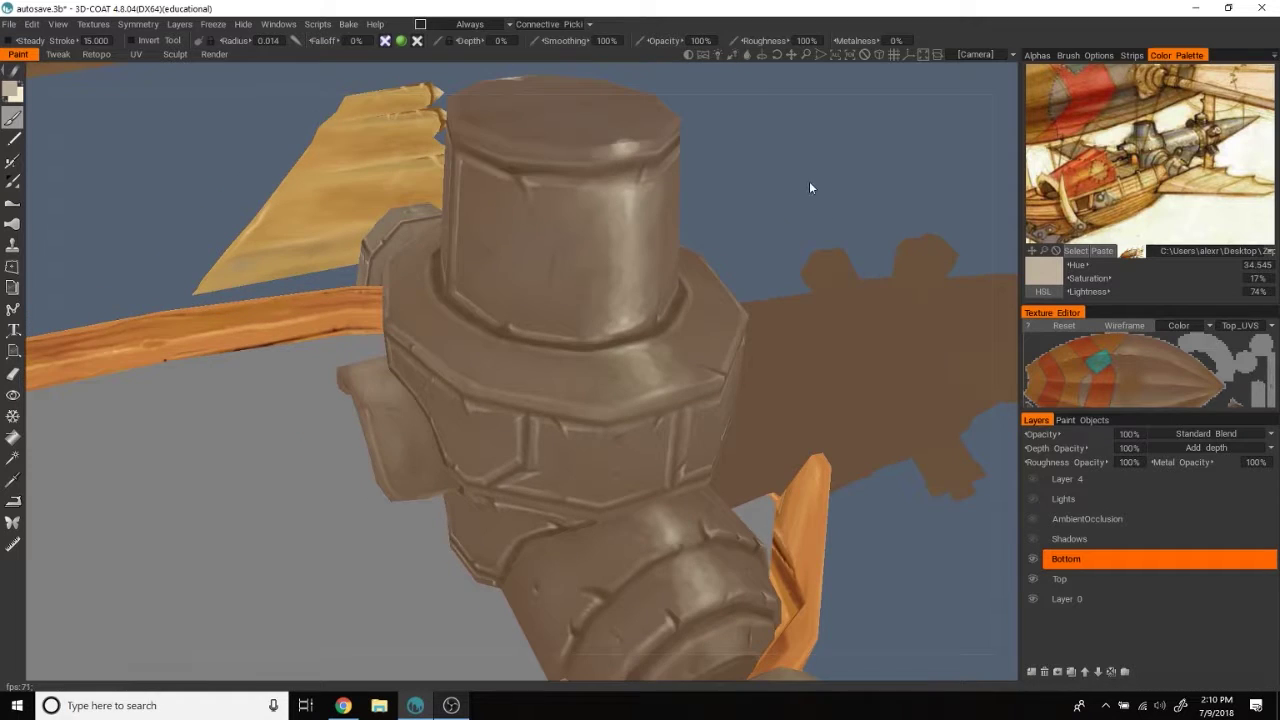
{"action": "scroll", "coordinate": [812, 170], "scroll_direction": "down", "scroll_amount": 3}
{"action": "scroll", "coordinate": [850, 200], "scroll_direction": "down", "scroll_amount": 2}
{"action": "scroll", "coordinate": [884, 218], "scroll_direction": "up", "scroll_amount": 2}
{"action": "scroll", "coordinate": [887, 200], "scroll_direction": "up", "scroll_amount": 1}
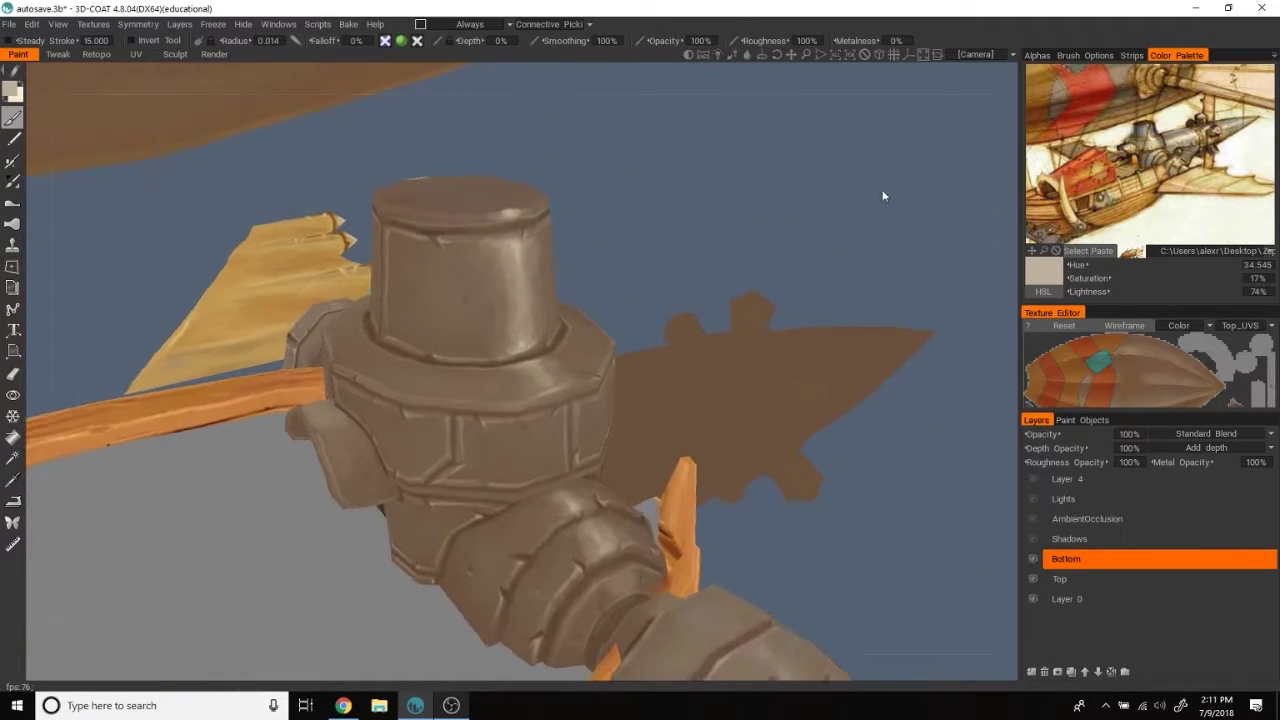
{"action": "scroll", "coordinate": [890, 194], "scroll_direction": "up", "scroll_amount": 2}
{"action": "scroll", "coordinate": [897, 194], "scroll_direction": "up", "scroll_amount": 2}
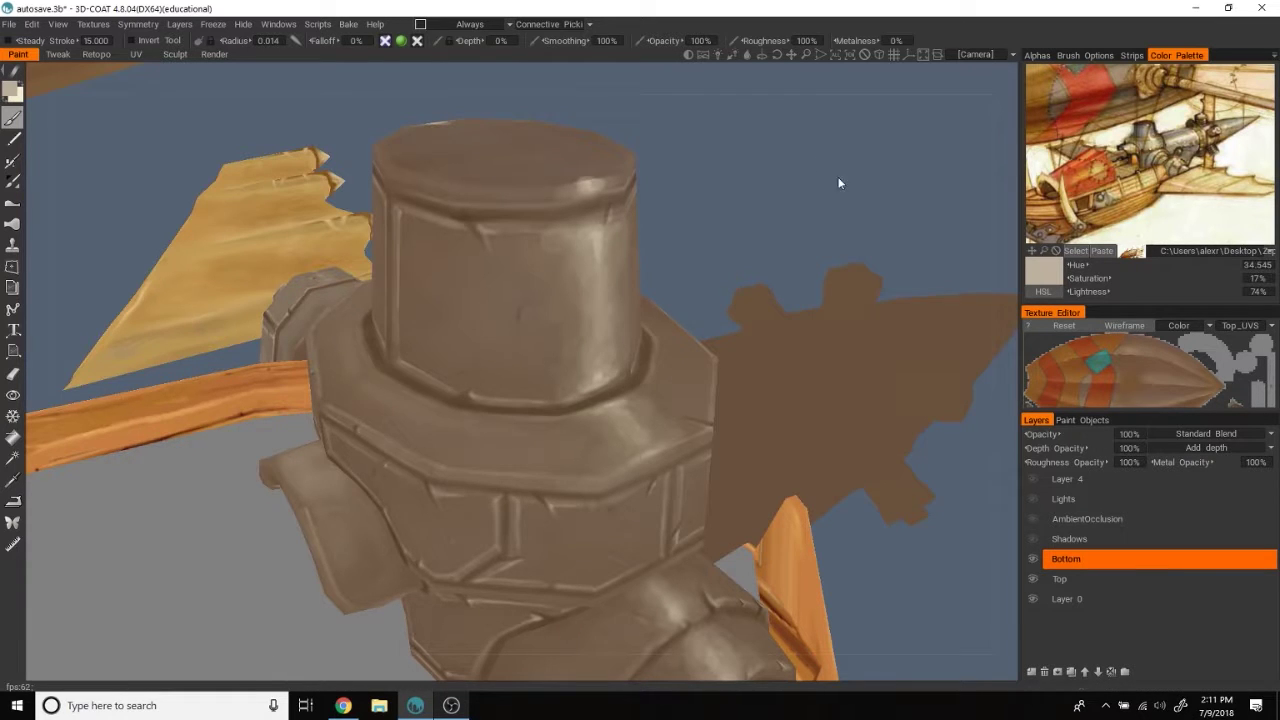
Step: Shade the brown column with mid and lighter browns sampled from it
{"action": "left_click_drag", "start_coordinate": [839, 183], "coordinate": [697, 379]}
{"action": "key", "text": "v"}
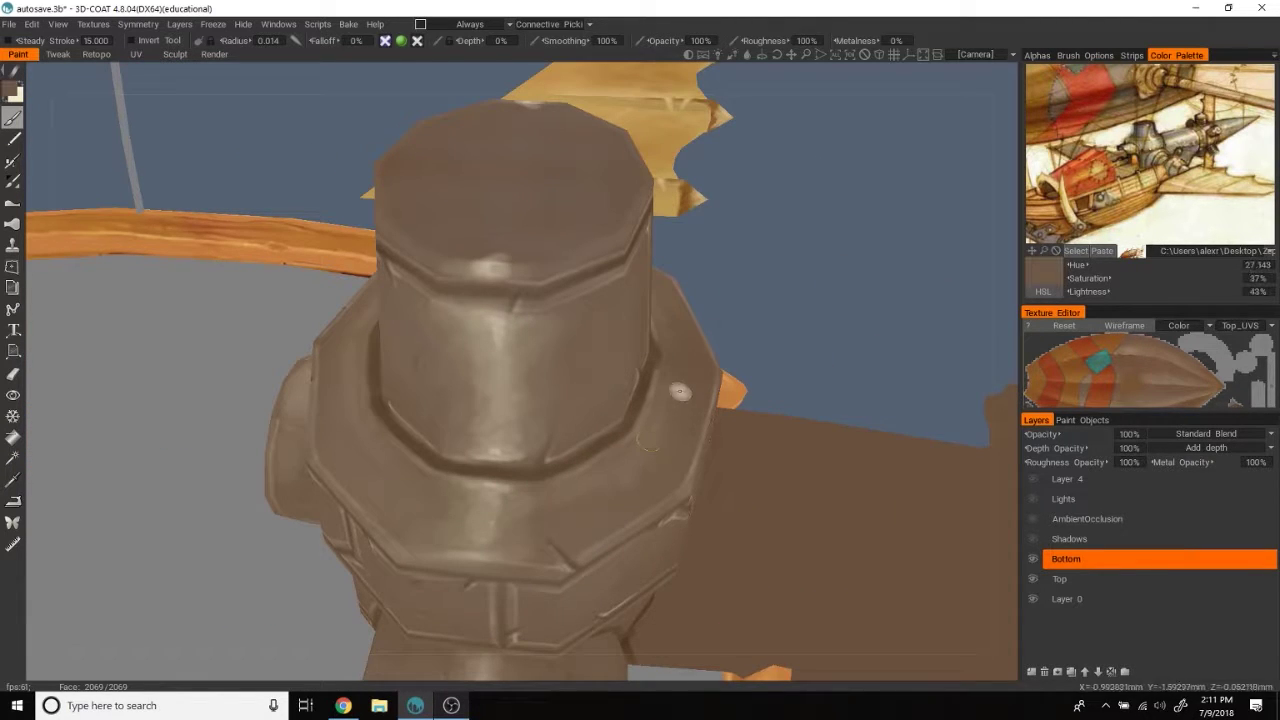
{"action": "mouse_move", "coordinate": [631, 473]}
{"action": "left_mouse_down"}
{"action": "mouse_move", "coordinate": [774, 277]}
{"action": "mouse_move", "coordinate": [293, 446]}
{"action": "left_mouse_up"}
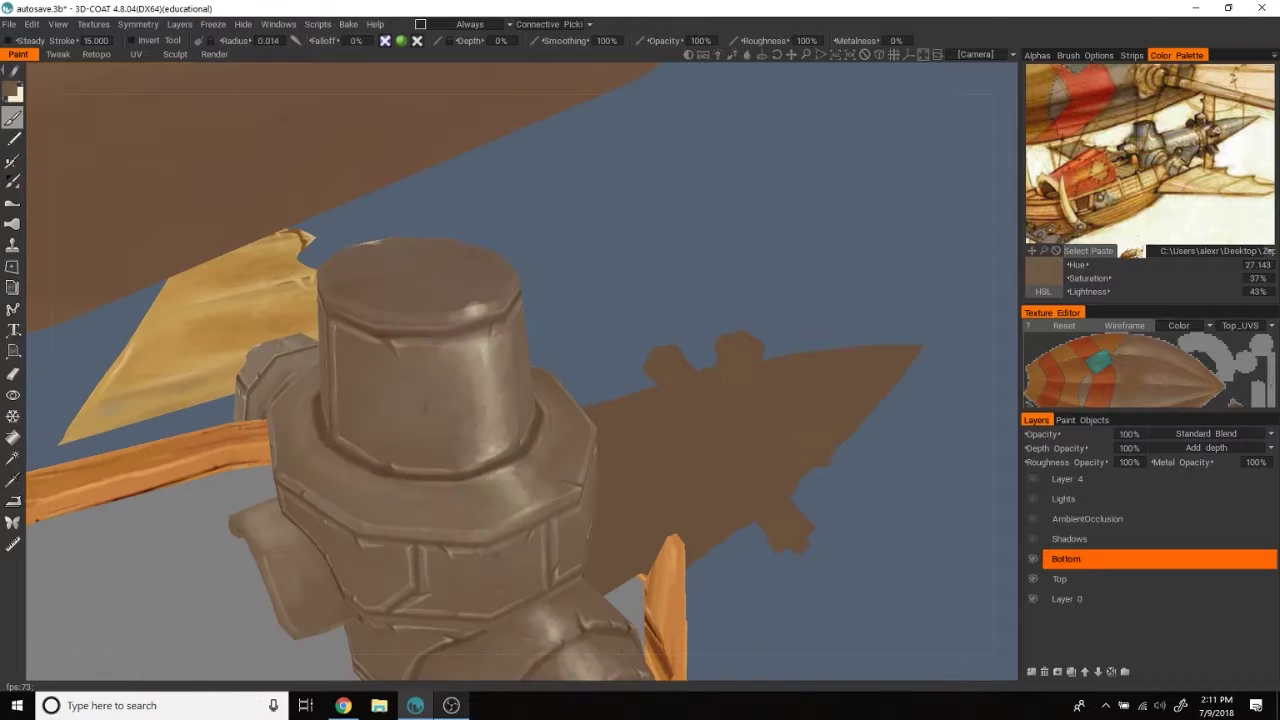
{"action": "key", "text": "v"}
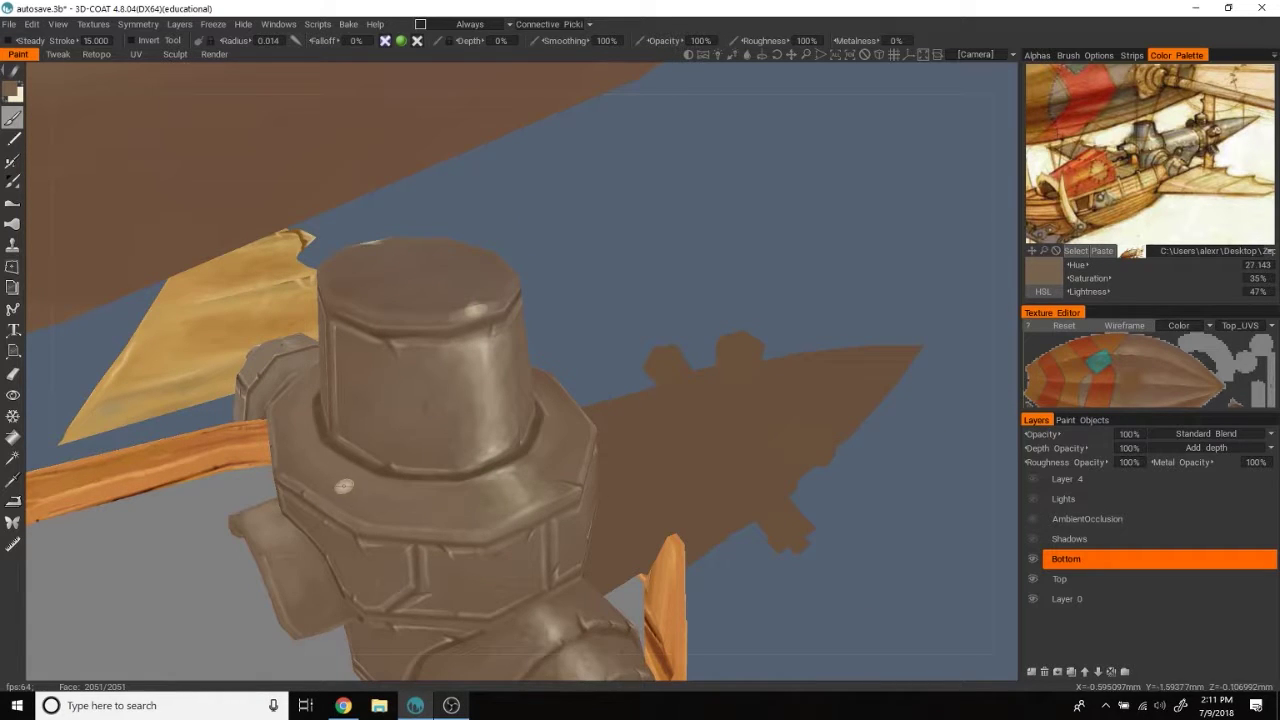
{"action": "left_click_drag", "start_coordinate": [353, 482], "coordinate": [558, 489]}
{"action": "key", "text": "v"}
{"action": "key", "text": "v"}
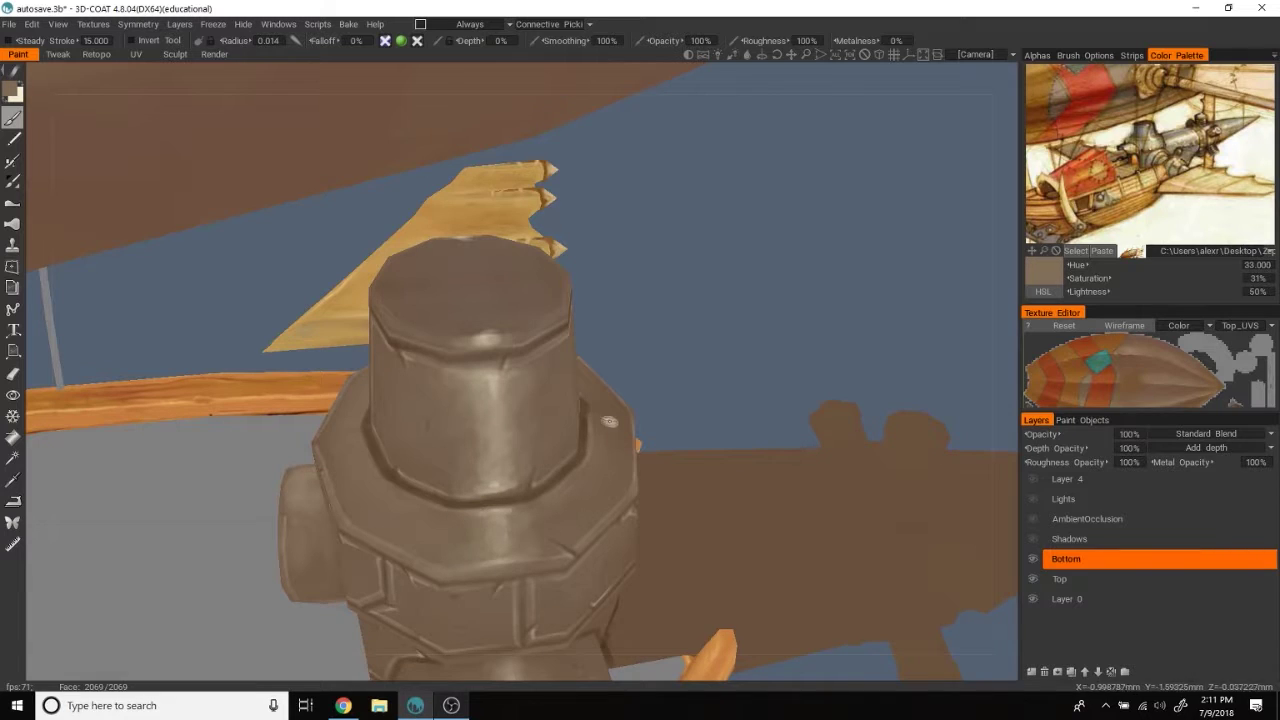
{"action": "left_click_drag", "start_coordinate": [596, 406], "coordinate": [586, 449]}
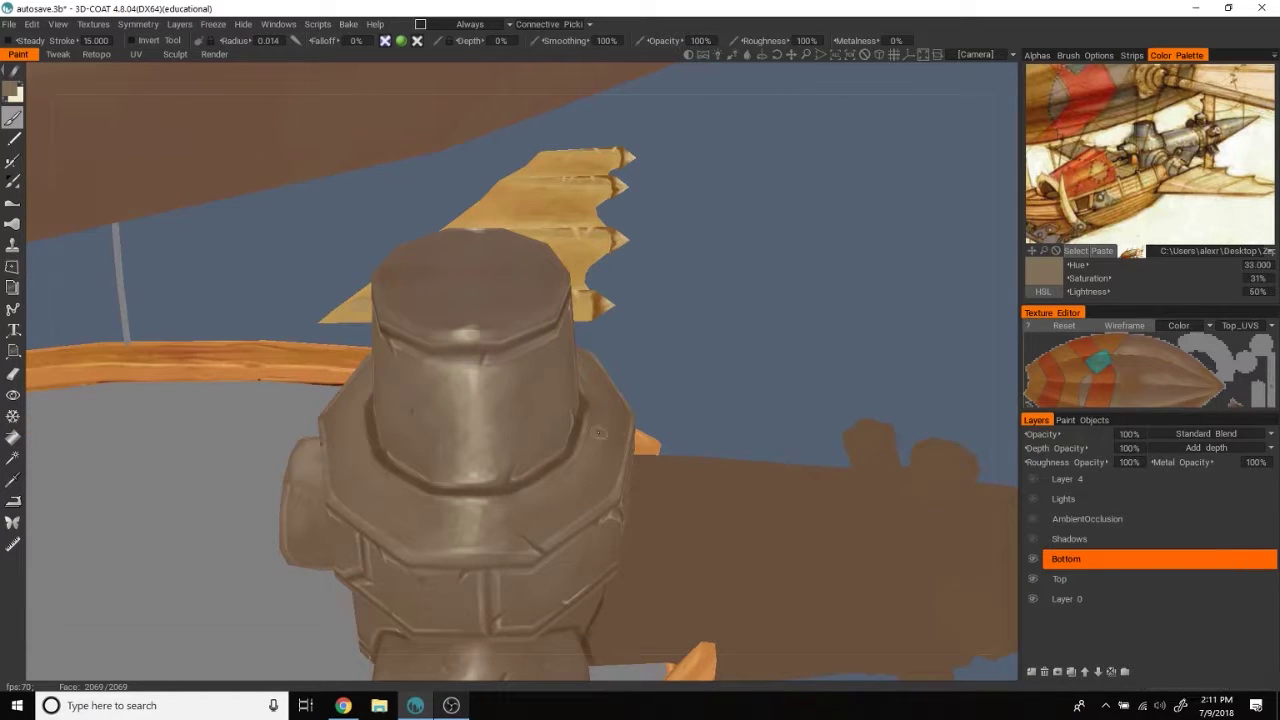
{"action": "key", "text": "v"}
Step: Add more sampled browns on the column, then bring the stone tower on the deck into view
{"action": "scroll", "coordinate": [748, 343], "scroll_direction": "up", "scroll_amount": 3}
{"action": "left_click_drag", "start_coordinate": [818, 344], "coordinate": [644, 484]}
{"action": "key", "text": "v"}
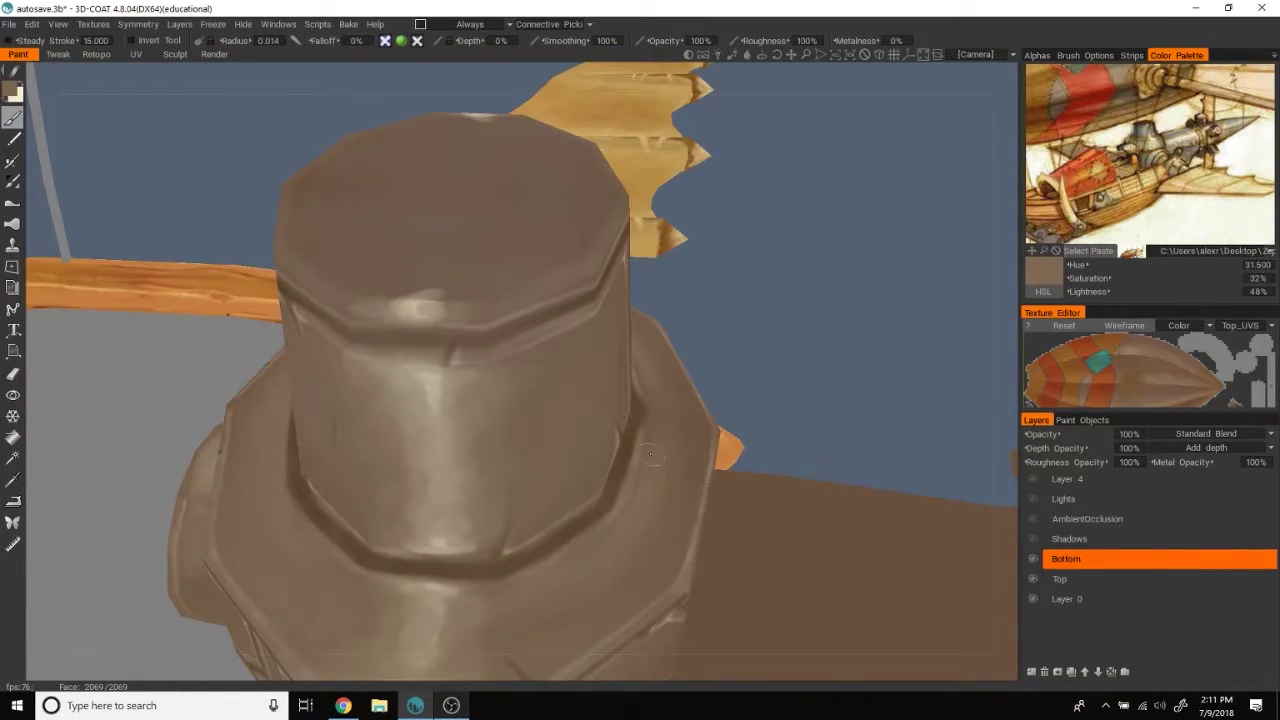
{"action": "left_click_drag", "start_coordinate": [634, 551], "coordinate": [689, 442]}
{"action": "key", "text": "v"}
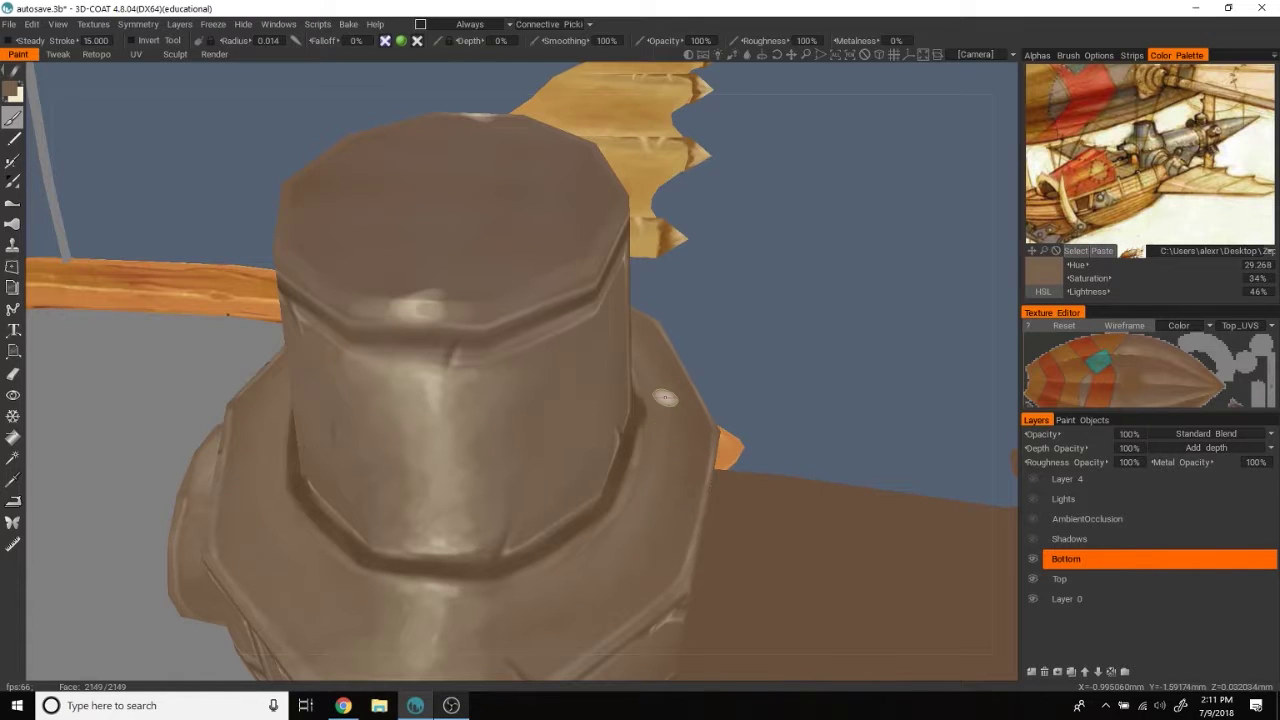
{"action": "left_click_drag", "start_coordinate": [597, 582], "coordinate": [866, 305]}
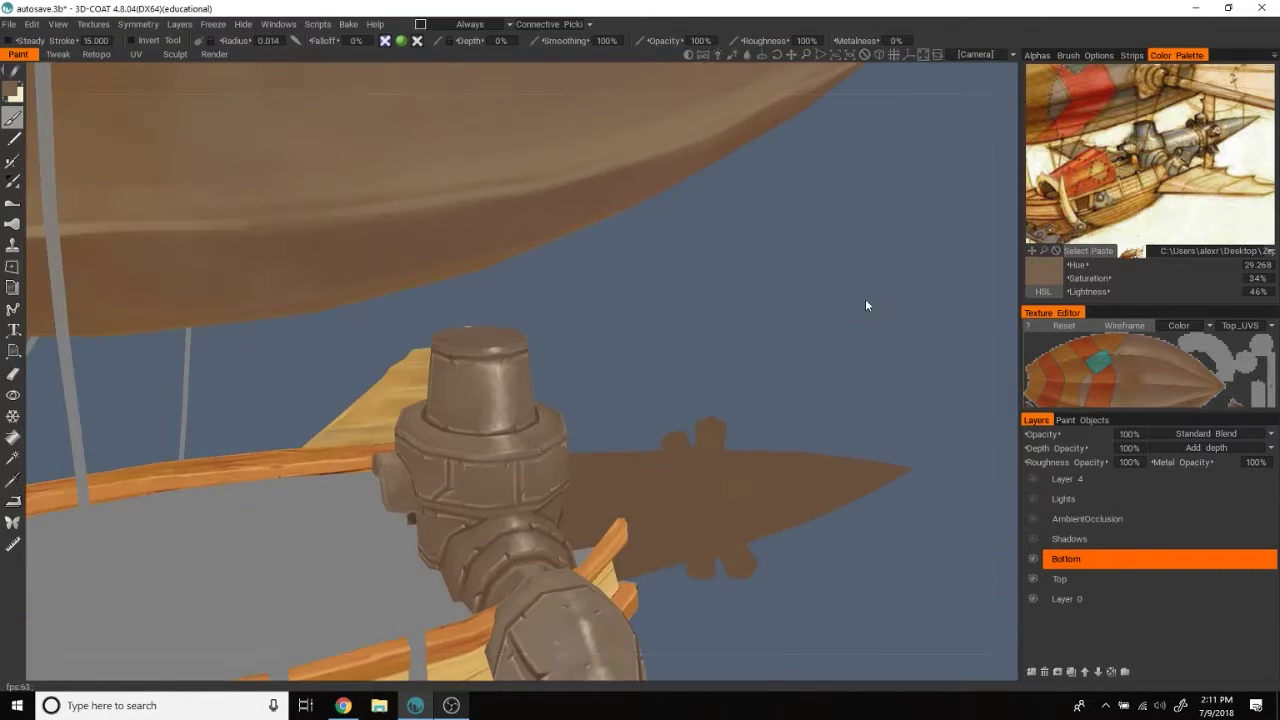
{"action": "scroll", "coordinate": [866, 305], "scroll_direction": "down", "scroll_amount": 5}
{"action": "scroll", "coordinate": [842, 337], "scroll_direction": "up", "scroll_amount": 5}
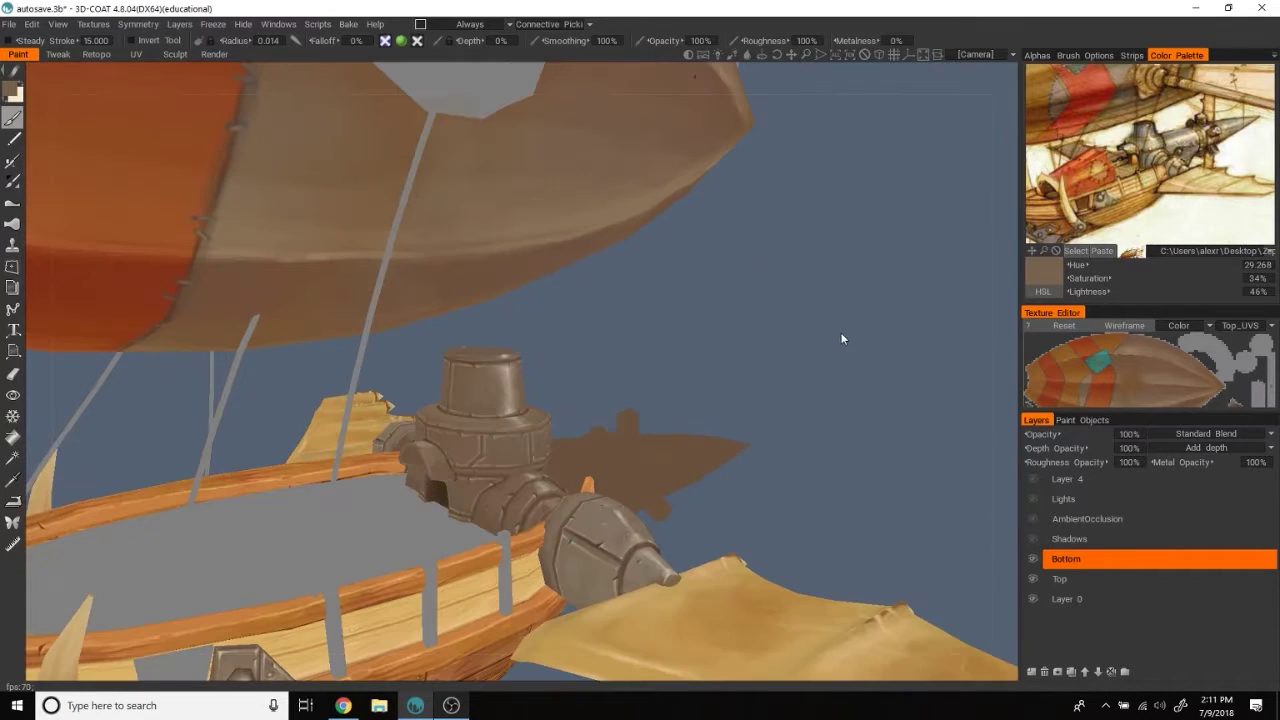
{"action": "mouse_move", "coordinate": [825, 359]}
{"action": "left_mouse_down"}
{"action": "mouse_move", "coordinate": [866, 329]}
{"action": "mouse_move", "coordinate": [894, 251]}
{"action": "mouse_move", "coordinate": [883, 291]}
{"action": "mouse_move", "coordinate": [1045, 200]}
{"action": "left_mouse_up"}
Step: Pick an orange from the reference painting and fill the arch opening with glowing orange
{"action": "left_click", "coordinate": [1045, 200]}
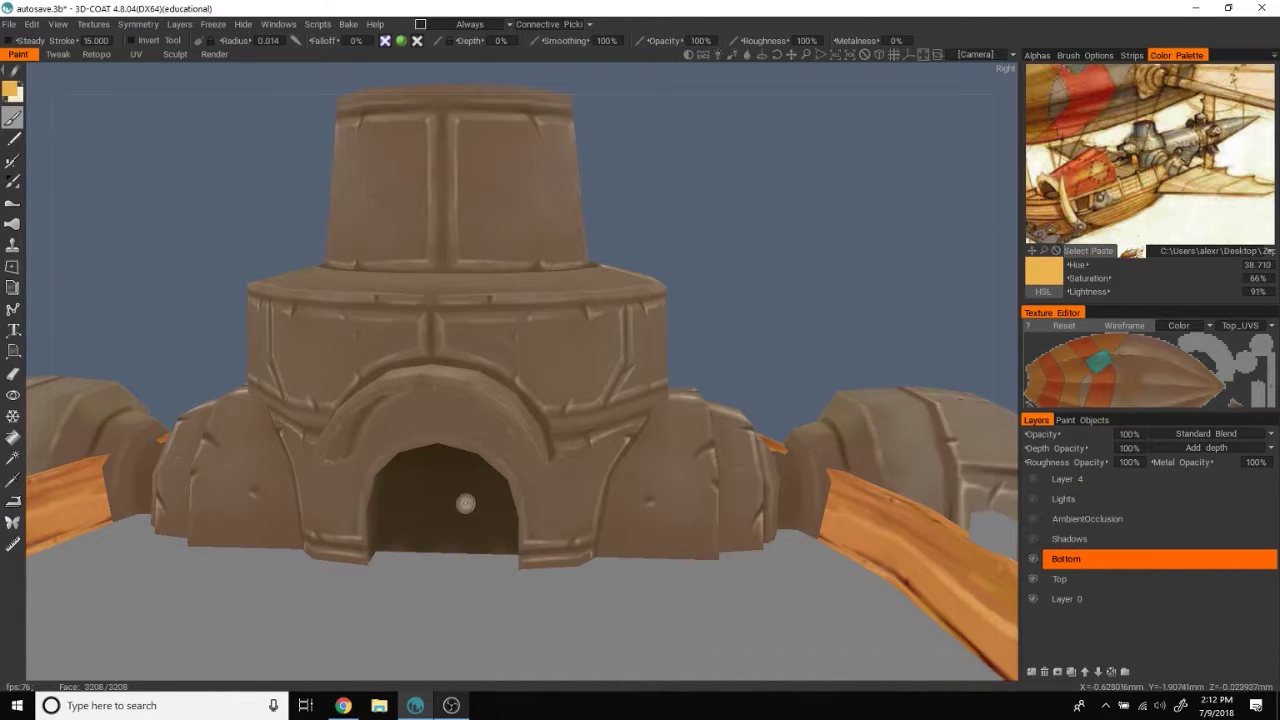
{"action": "left_click", "coordinate": [1037, 55]}
{"action": "left_click", "coordinate": [1175, 55]}
{"action": "left_click_drag", "start_coordinate": [443, 491], "coordinate": [482, 450]}
{"action": "scroll", "coordinate": [486, 460], "scroll_direction": "up", "scroll_amount": 2}
{"action": "right_click_drag", "start_coordinate": [482, 450], "coordinate": [478, 440]}
{"action": "left_click_drag", "start_coordinate": [478, 430], "coordinate": [464, 473]}
Step: Paint a darker orange along the top of the arch interior
{"action": "left_click", "coordinate": [1135, 168]}
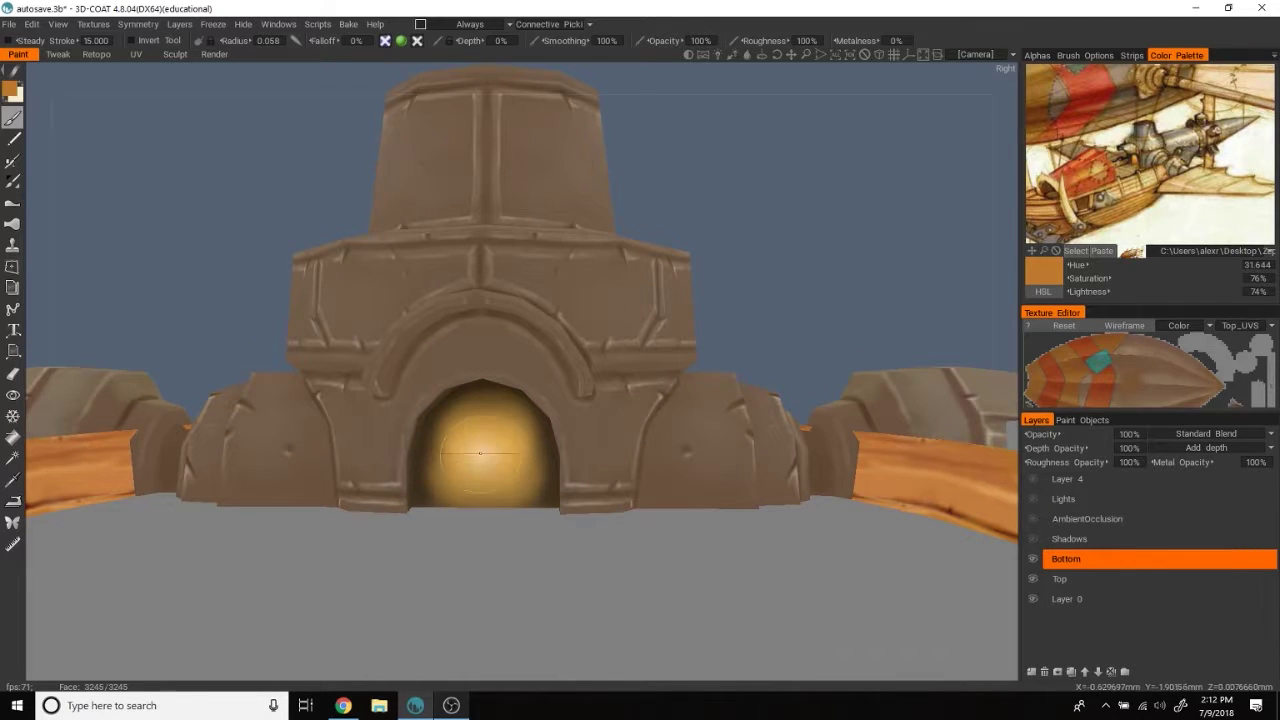
{"action": "left_click_drag", "start_coordinate": [480, 450], "coordinate": [441, 436], "text": "alt"}
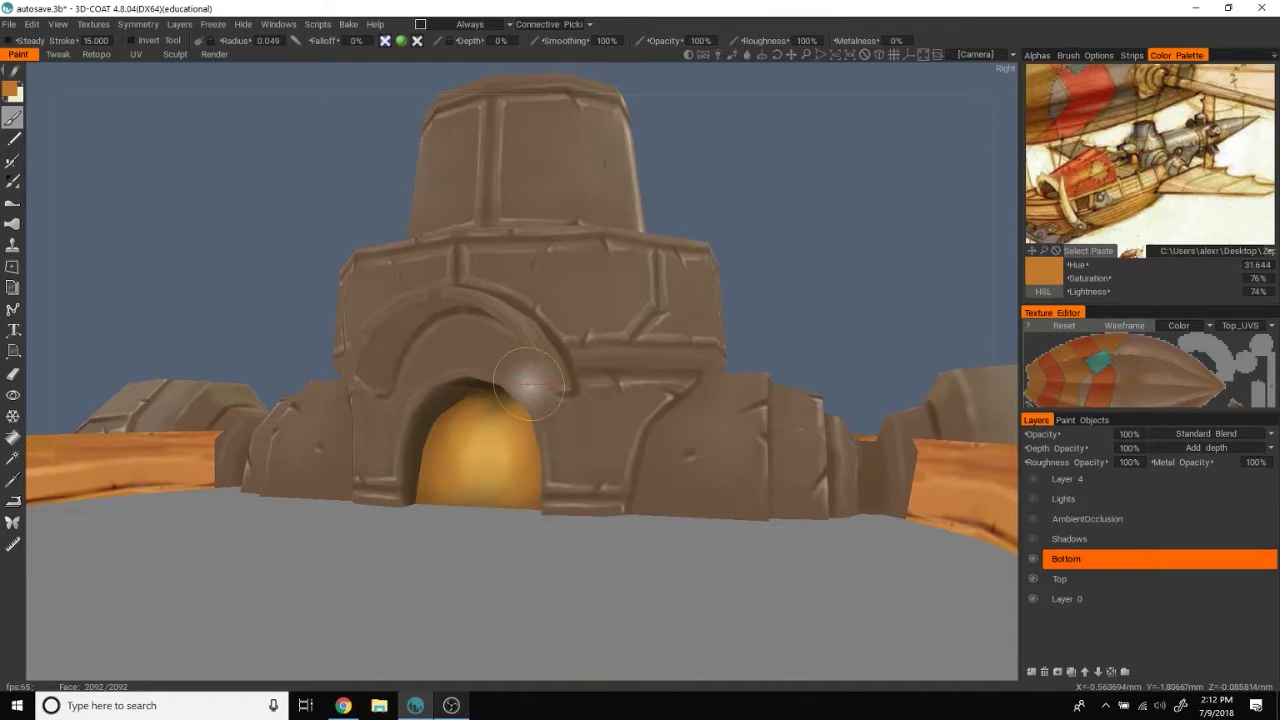
{"action": "left_click_drag", "start_coordinate": [531, 385], "coordinate": [586, 334], "text": "alt"}
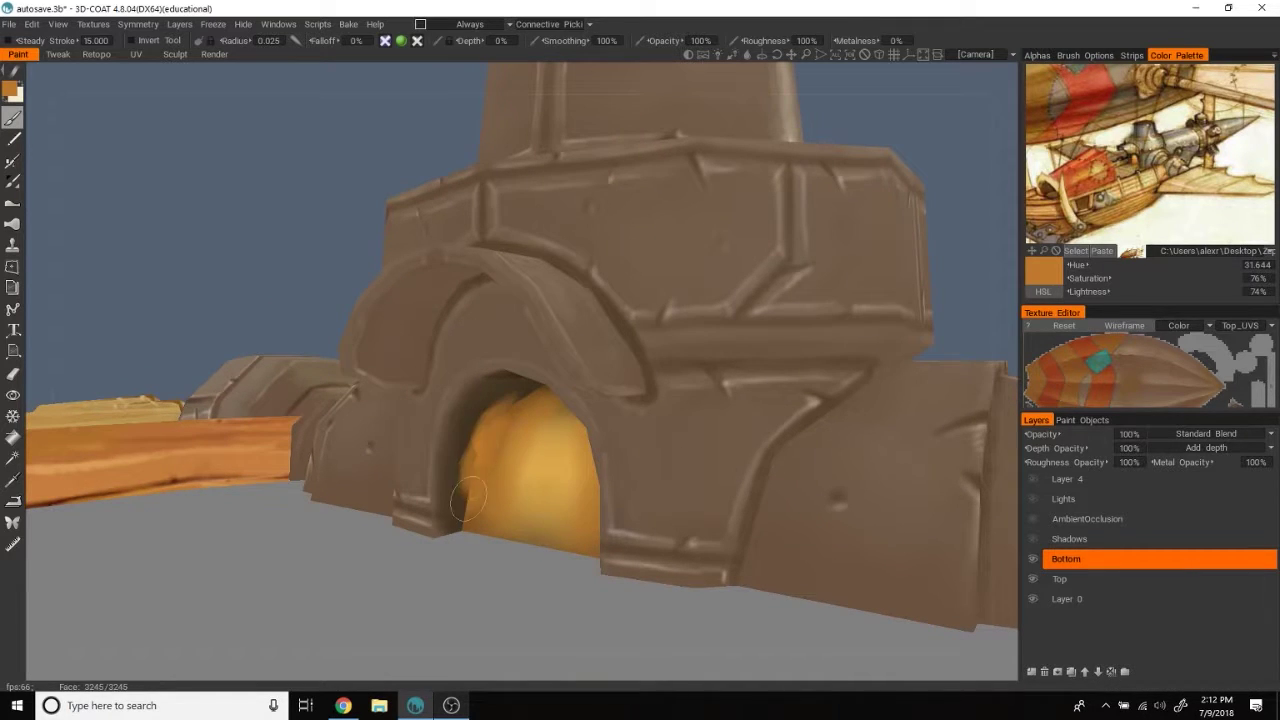
{"action": "key", "text": "v"}
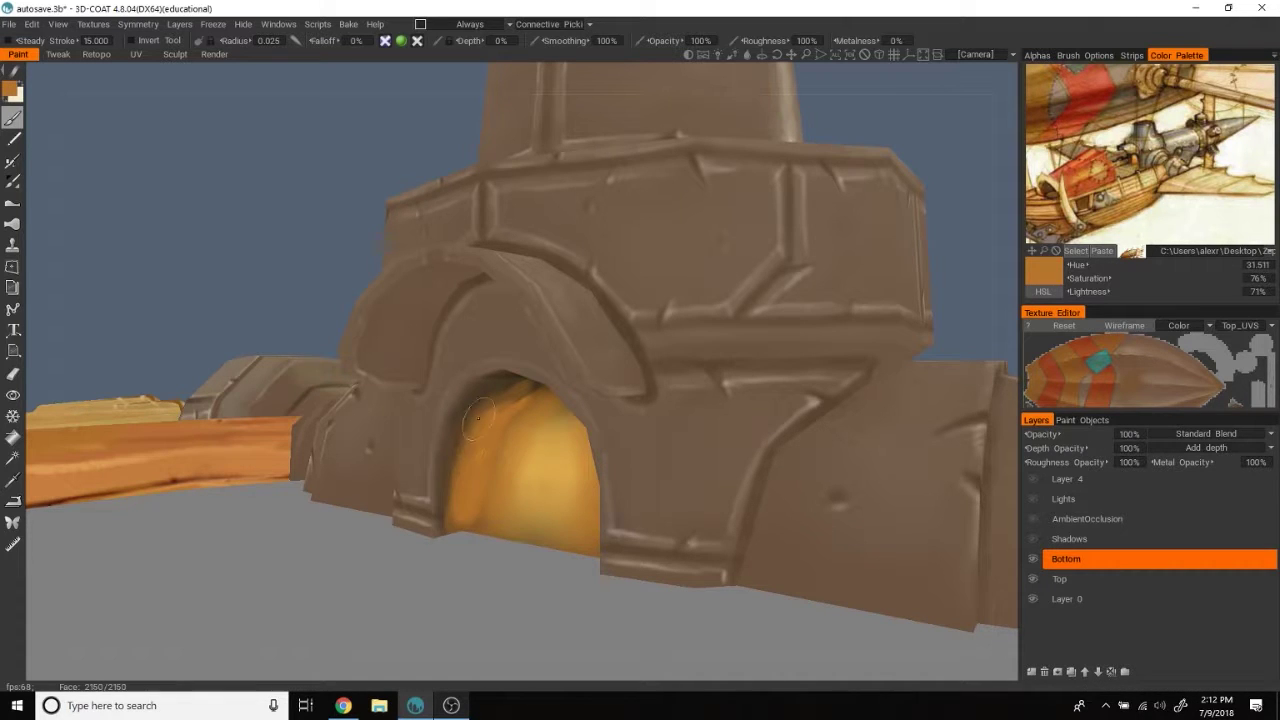
{"action": "left_click_drag", "start_coordinate": [477, 422], "coordinate": [309, 234], "text": "alt"}
{"action": "right_click_drag", "start_coordinate": [981, 281], "coordinate": [940, 292]}
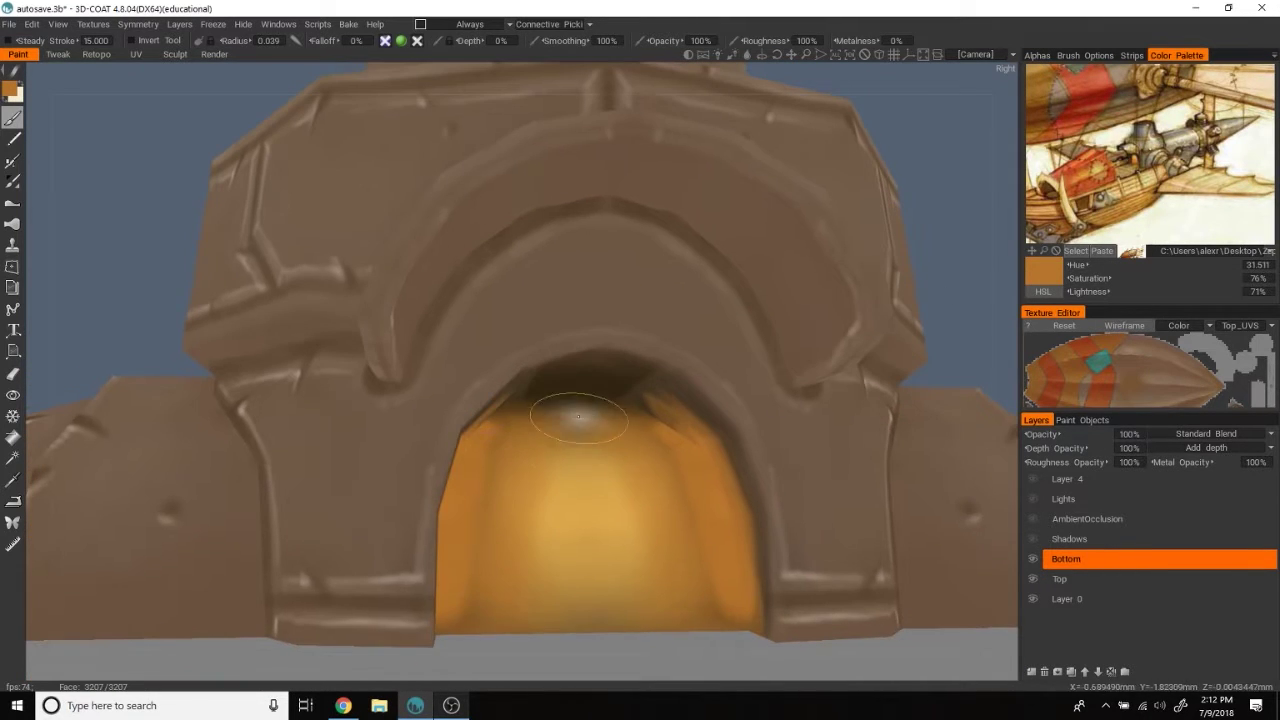
{"action": "left_click_drag", "start_coordinate": [560, 400], "coordinate": [640, 405]}
{"action": "left_click_drag", "start_coordinate": [560, 385], "coordinate": [620, 395]}
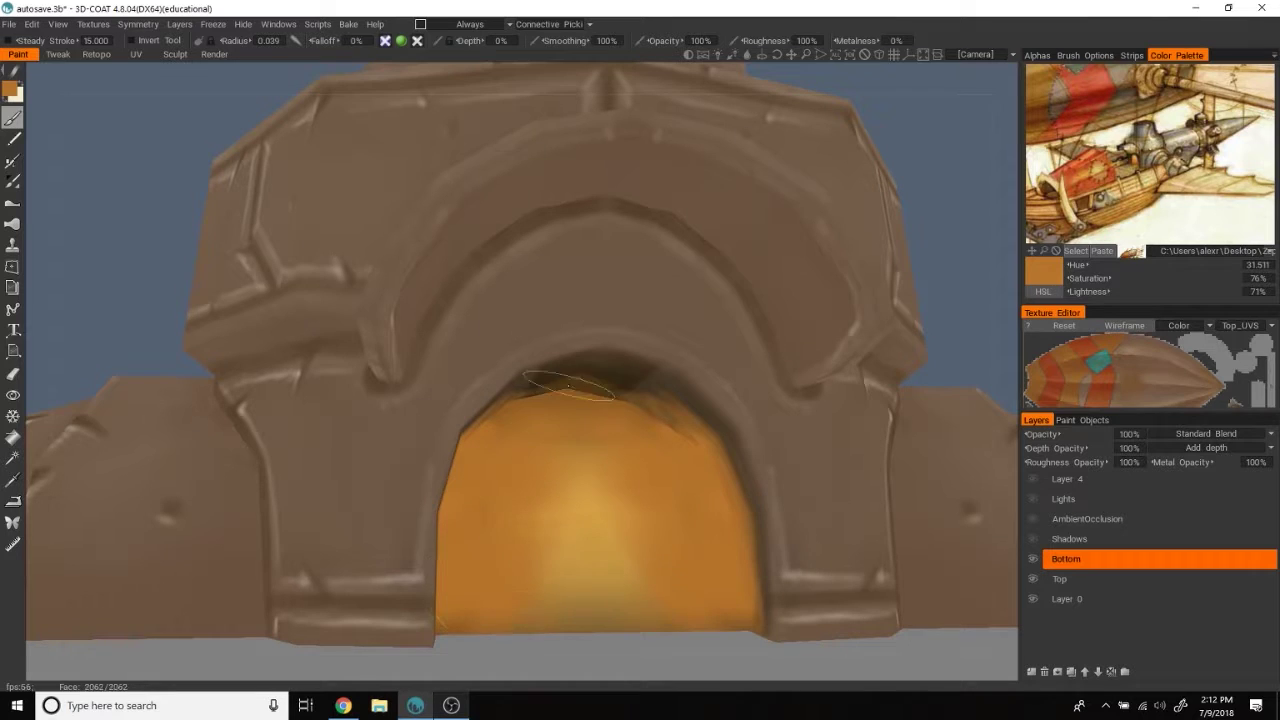
{"action": "right_click_drag", "start_coordinate": [600, 390], "coordinate": [900, 300]}
{"action": "left_click_drag", "start_coordinate": [1019, 343], "coordinate": [1003, 343]}
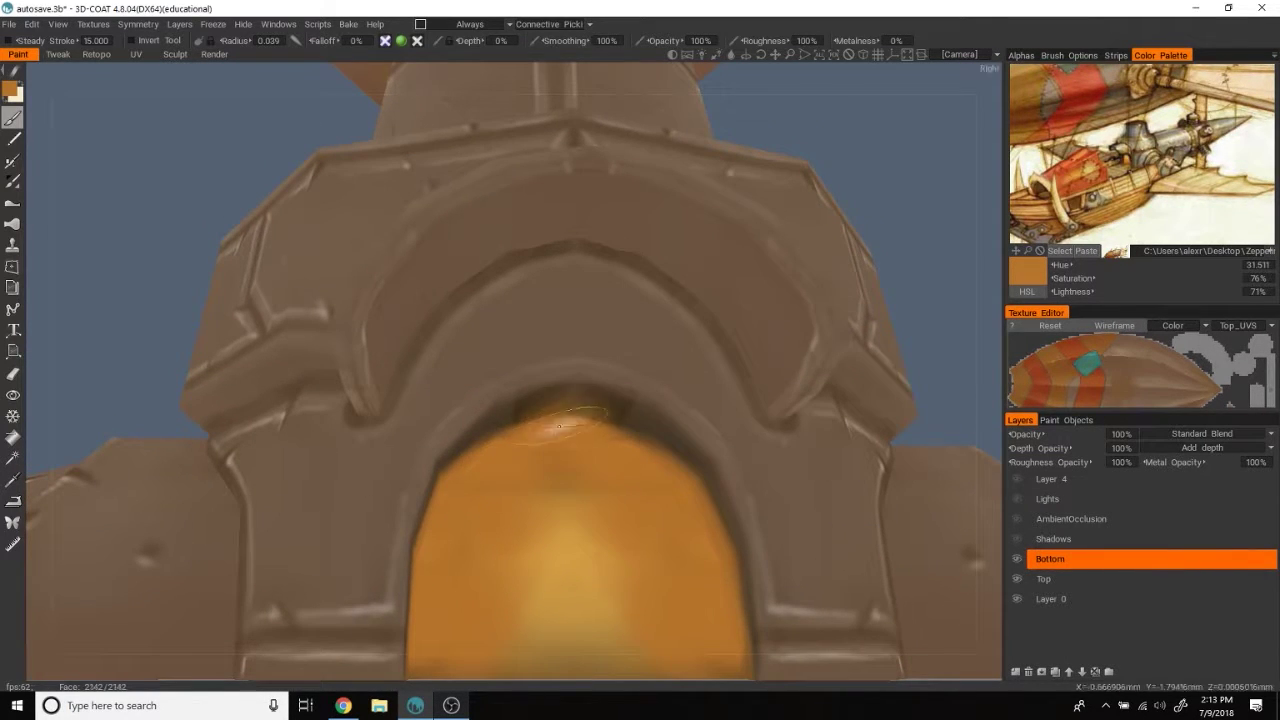
Step: Pick a pale yellow from the reference and blend it into the doorway's centre
{"action": "mouse_move", "coordinate": [757, 371]}
{"action": "right_mouse_down"}
{"action": "mouse_move", "coordinate": [491, 406]}
{"action": "mouse_move", "coordinate": [257, 343]}
{"action": "right_mouse_up"}
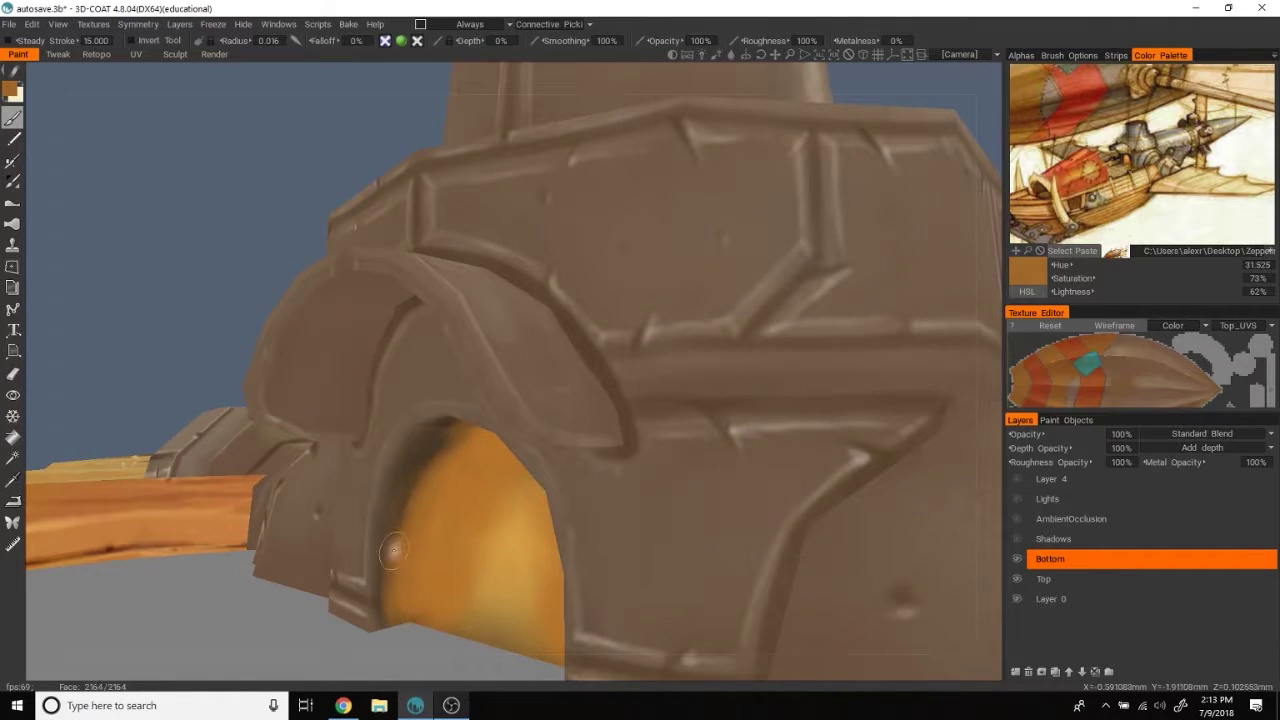
{"action": "key", "text": "v"}
{"action": "key", "text": "v"}
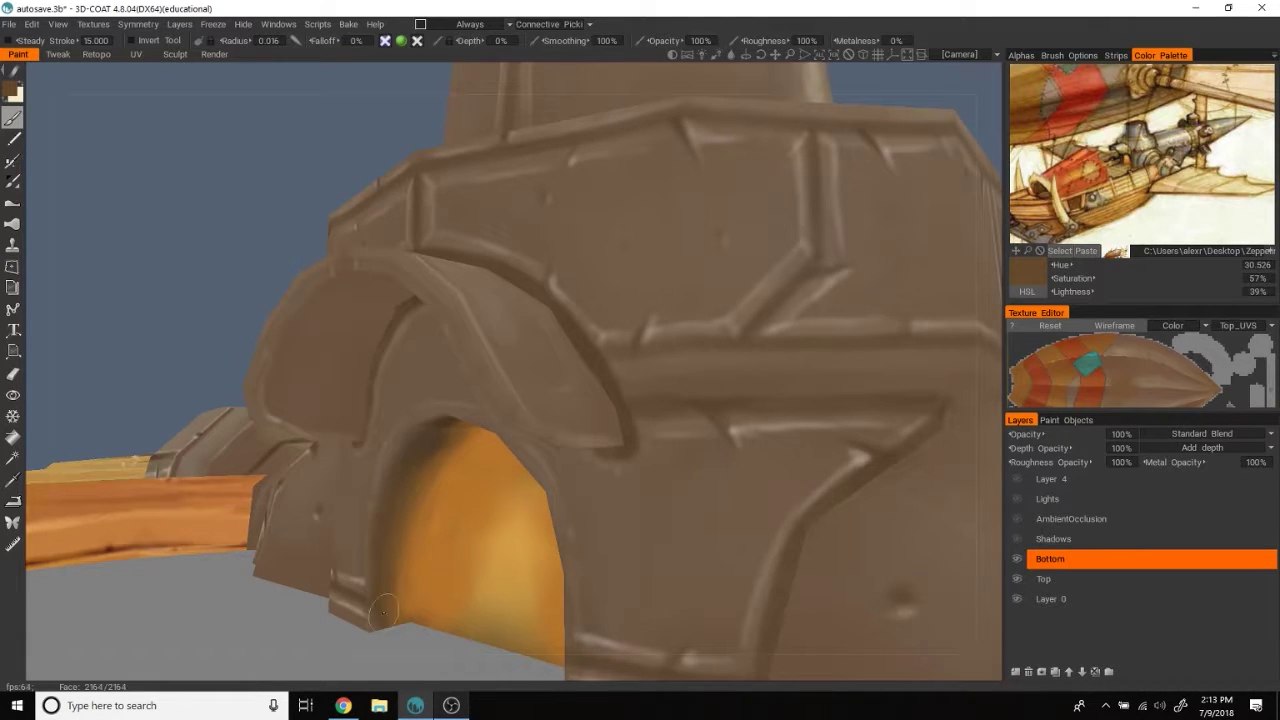
{"action": "key", "text": "v"}
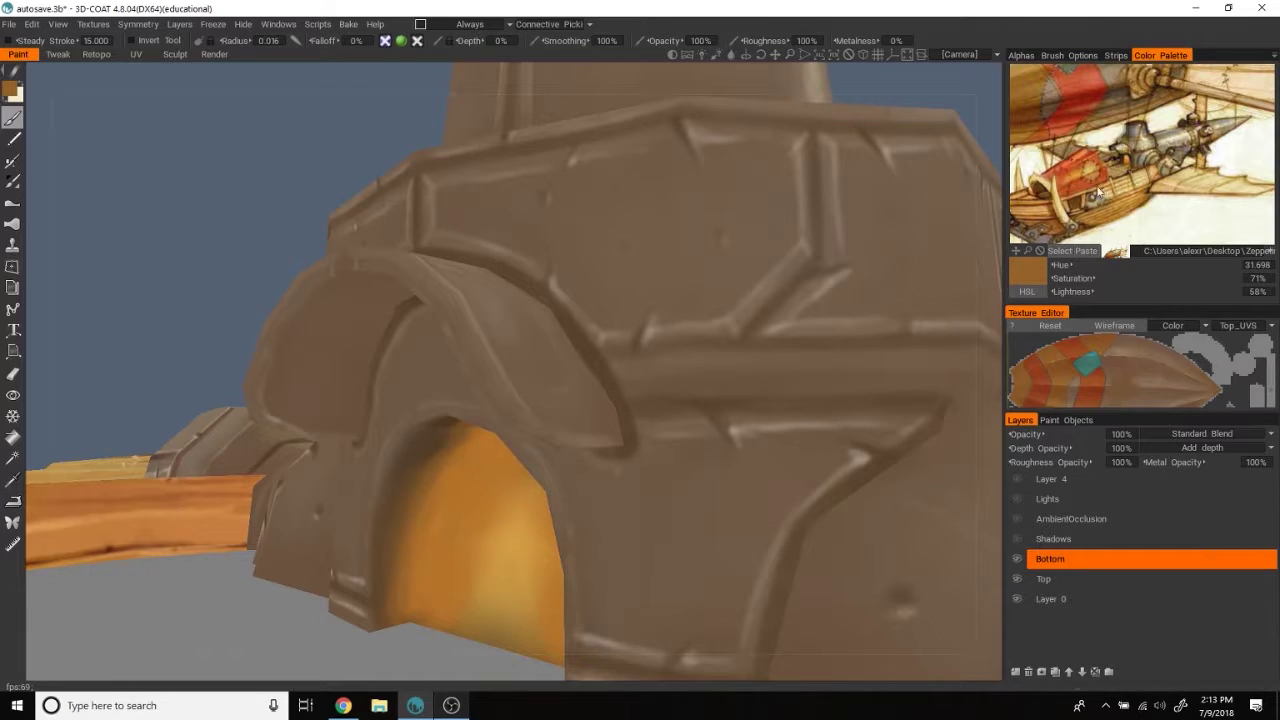
{"action": "left_click", "coordinate": [1100, 192]}
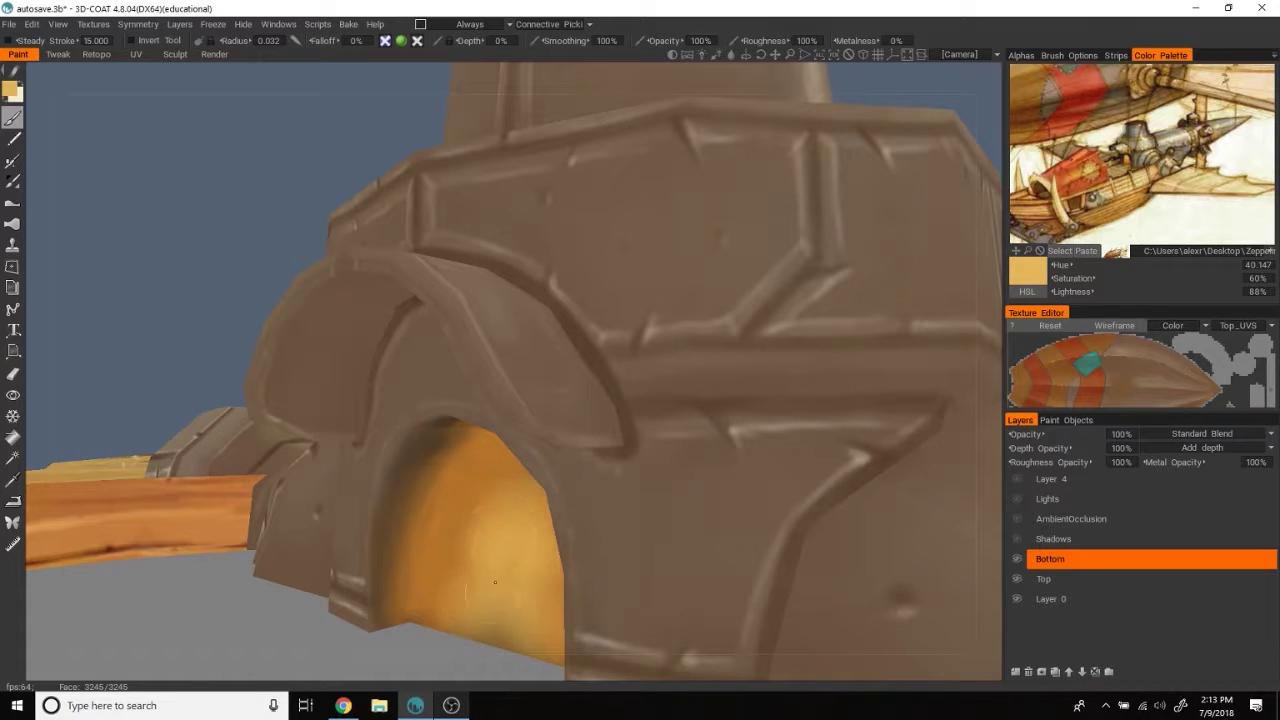
{"action": "mouse_move", "coordinate": [473, 563]}
{"action": "left_mouse_down", "text": "alt"}
{"action": "mouse_move", "coordinate": [520, 560]}
{"action": "mouse_move", "coordinate": [510, 563]}
{"action": "left_mouse_up", "text": "alt"}
{"action": "left_click_drag", "start_coordinate": [541, 462], "coordinate": [500, 515]}
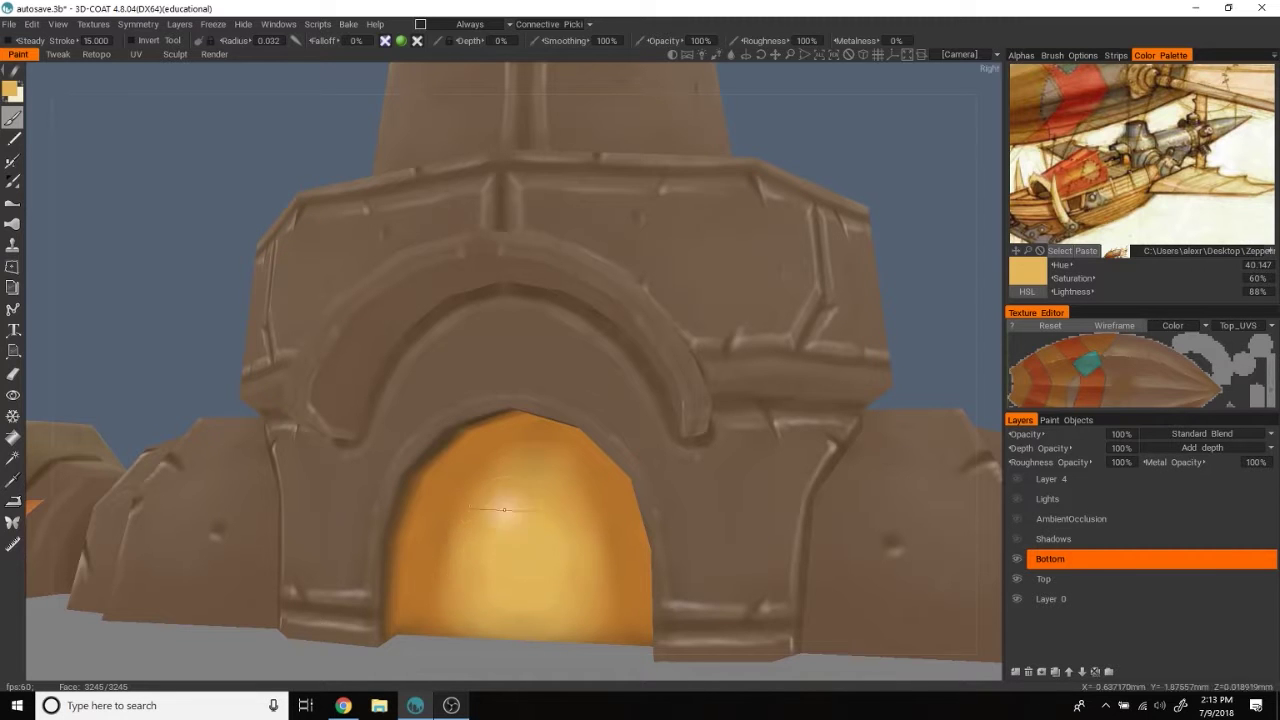
Step: Darken the doorway's left and top edges, then pull back to view the whole airship
{"action": "scroll", "coordinate": [765, 238], "scroll_direction": "down", "scroll_amount": 5}
{"action": "mouse_move", "coordinate": [765, 238]}
{"action": "left_mouse_down", "text": "alt"}
{"action": "mouse_move", "coordinate": [890, 199]}
{"action": "mouse_move", "coordinate": [752, 230]}
{"action": "left_mouse_up", "text": "alt"}
{"action": "scroll", "coordinate": [752, 230], "scroll_direction": "up", "scroll_amount": 5}
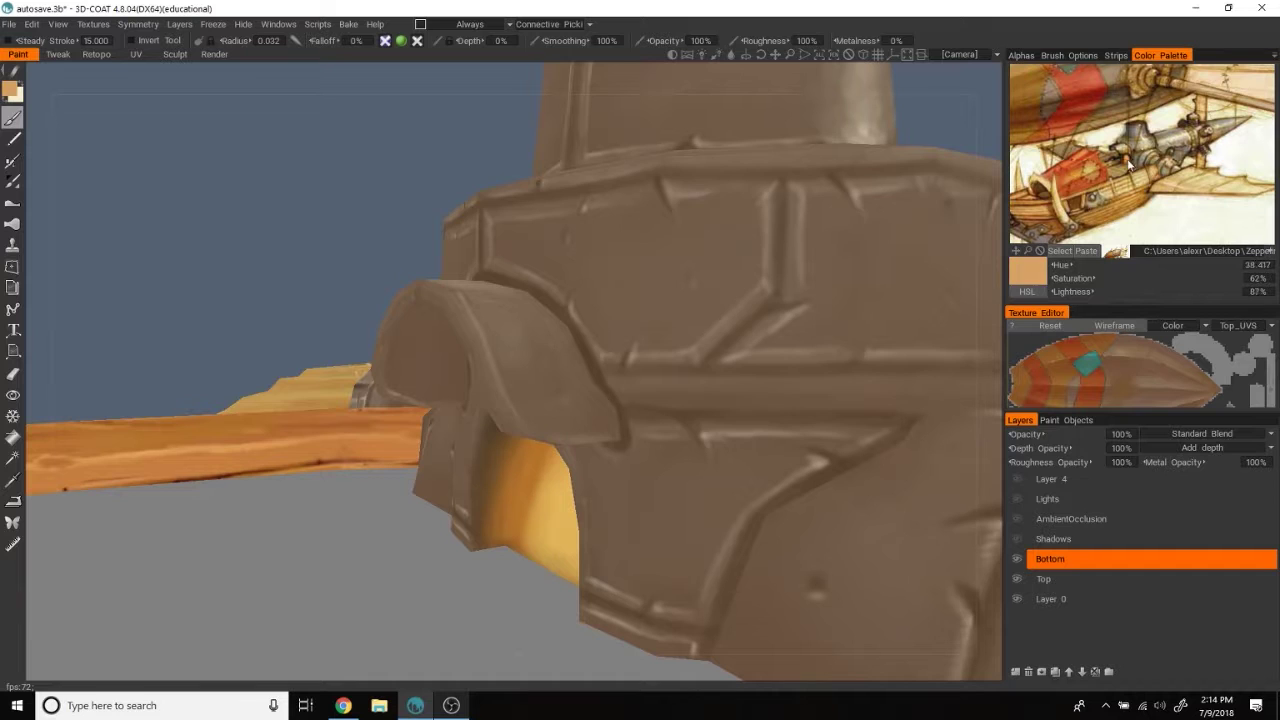
{"action": "left_click_drag", "start_coordinate": [505, 478], "coordinate": [508, 578]}
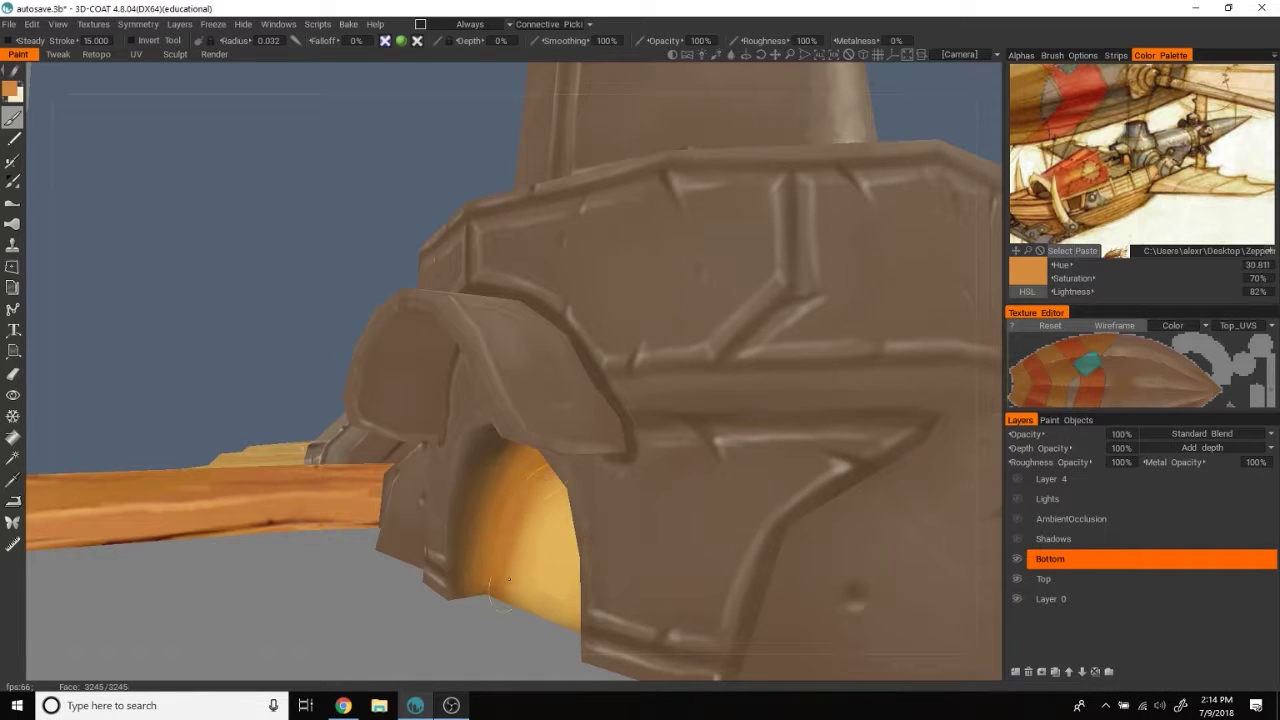
{"action": "mouse_move", "coordinate": [502, 517]}
{"action": "left_mouse_down", "text": "alt"}
{"action": "mouse_move", "coordinate": [314, 271]}
{"action": "mouse_move", "coordinate": [177, 334]}
{"action": "mouse_move", "coordinate": [820, 306]}
{"action": "mouse_move", "coordinate": [822, 279]}
{"action": "left_mouse_up", "text": "alt"}
{"action": "scroll", "coordinate": [177, 334], "scroll_direction": "down", "scroll_amount": 5}
{"action": "scroll", "coordinate": [830, 300], "scroll_direction": "up", "scroll_amount": 2}
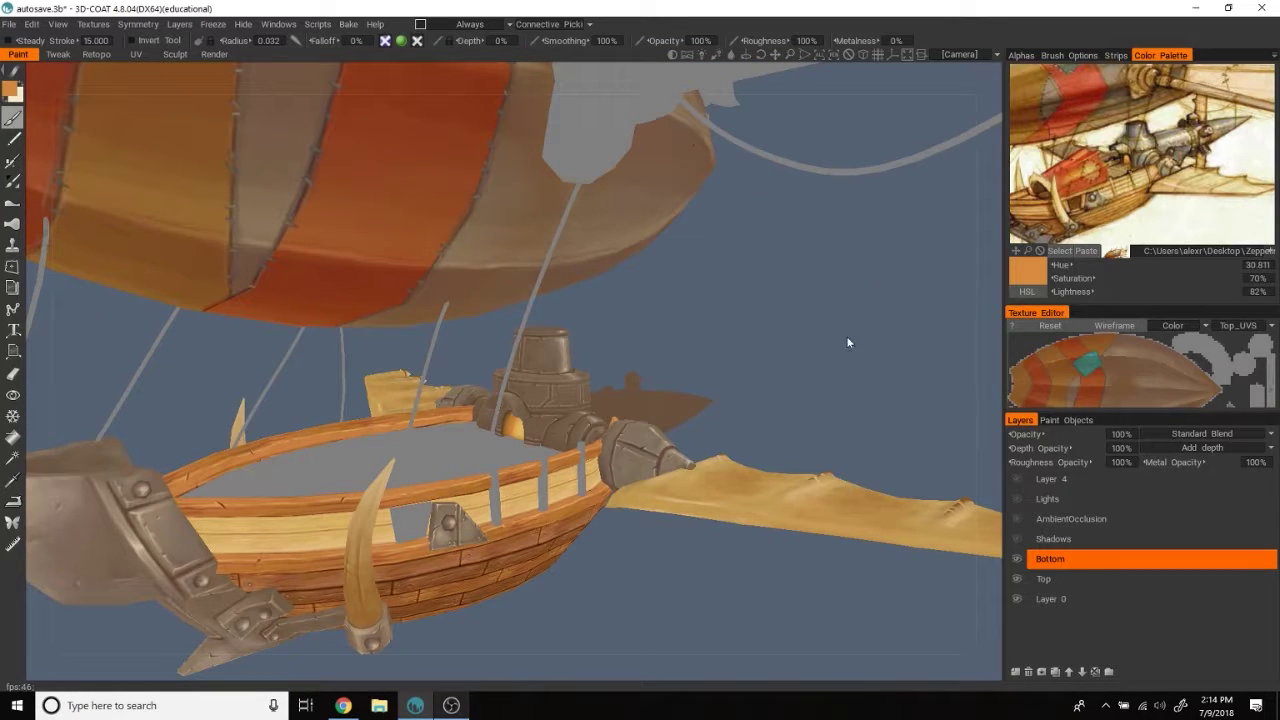
{"action": "left_click_drag", "start_coordinate": [855, 347], "coordinate": [893, 347], "text": "alt"}
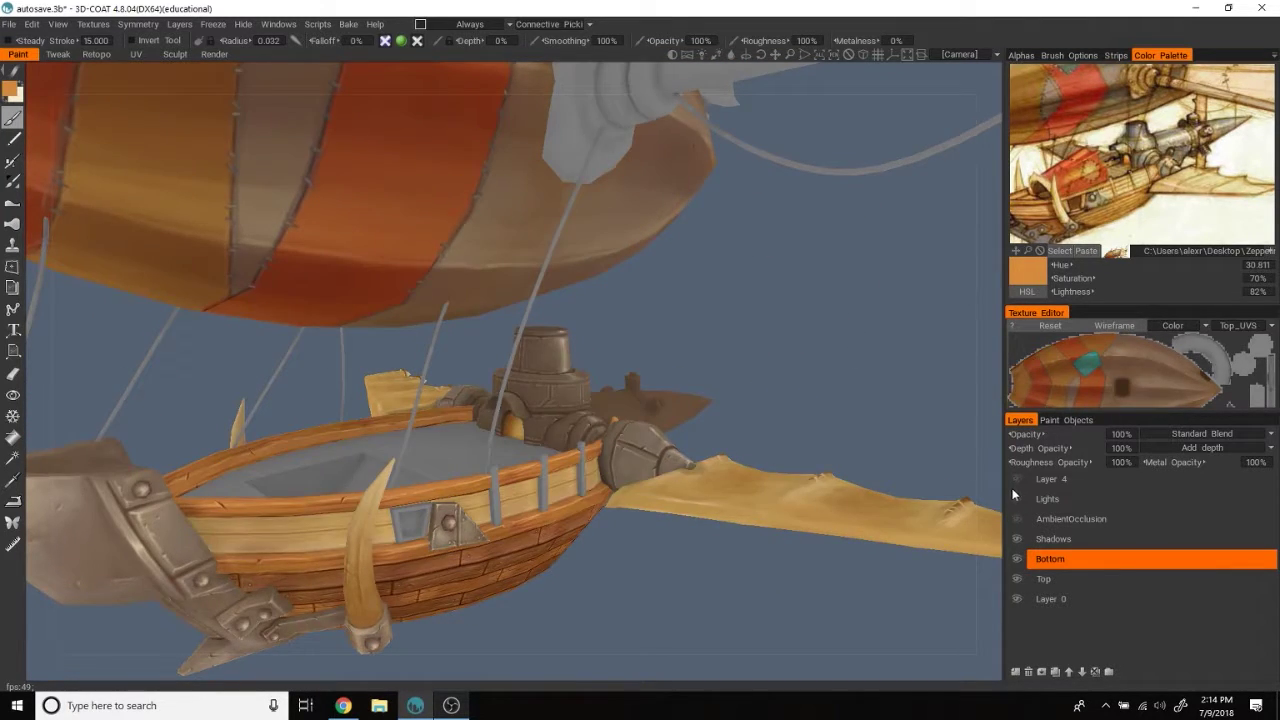
{"action": "scroll", "coordinate": [895, 345], "scroll_direction": "down", "scroll_amount": 3}
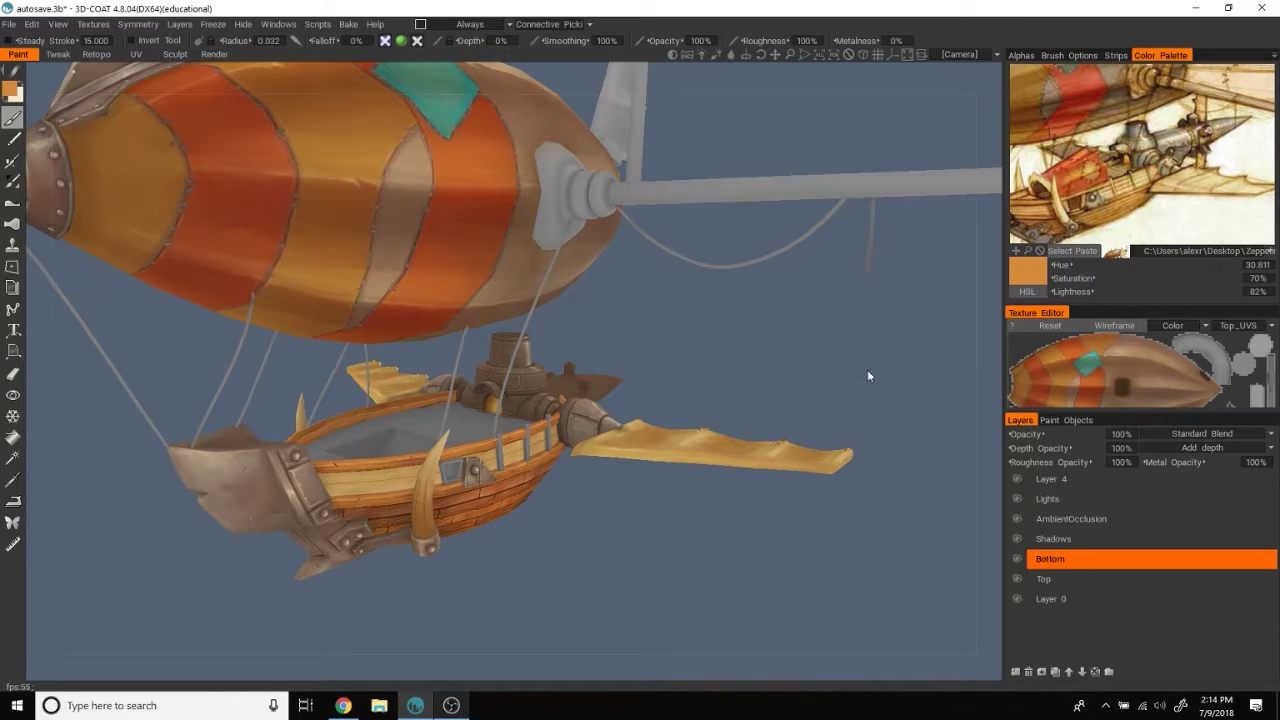
{"action": "scroll", "coordinate": [860, 375], "scroll_direction": "up", "scroll_amount": 2}
{"action": "scroll", "coordinate": [848, 390], "scroll_direction": "up", "scroll_amount": 2}
{"action": "scroll", "coordinate": [862, 318], "scroll_direction": "up", "scroll_amount": 2}
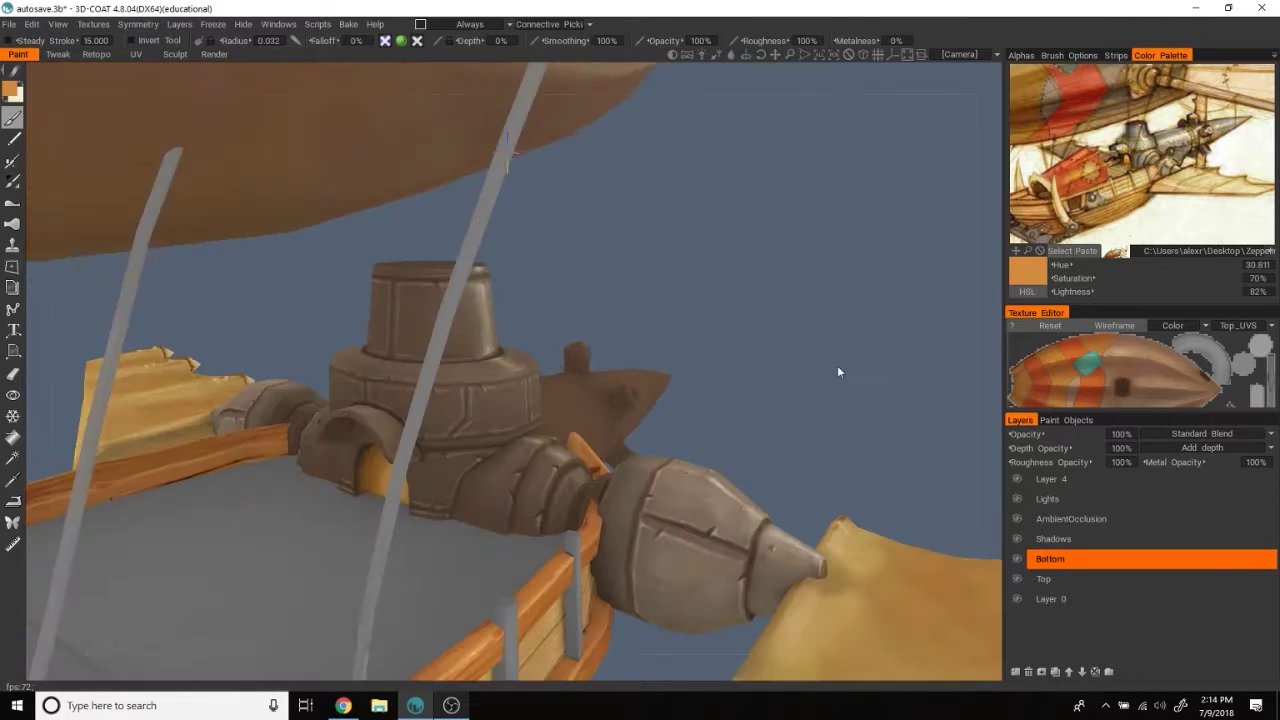
{"action": "scroll", "coordinate": [830, 380], "scroll_direction": "up", "scroll_amount": 2}
{"action": "left_click", "coordinate": [1032, 538]}
{"action": "left_click", "coordinate": [1030, 518]}
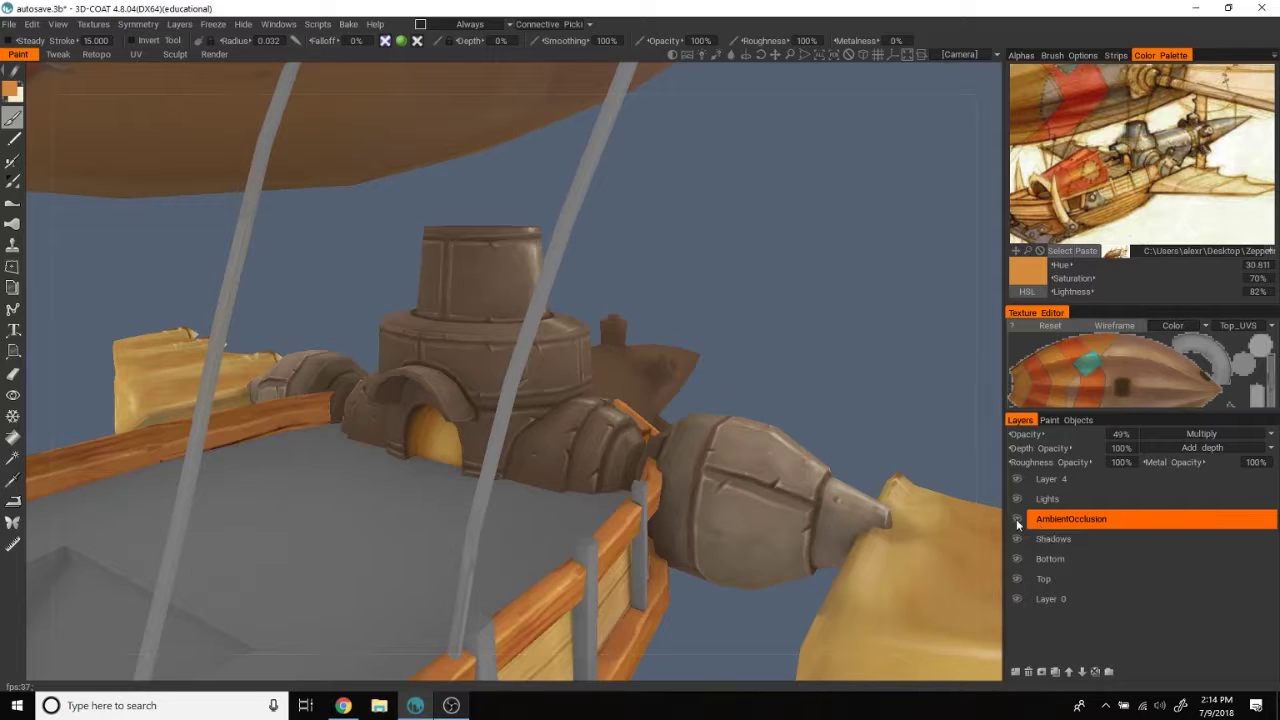
{"action": "left_click", "coordinate": [1017, 518]}
{"action": "left_click_drag", "start_coordinate": [860, 320], "coordinate": [797, 307]}
{"action": "scroll", "coordinate": [684, 295], "scroll_direction": "up", "scroll_amount": 3}
{"action": "key", "text": "w"}
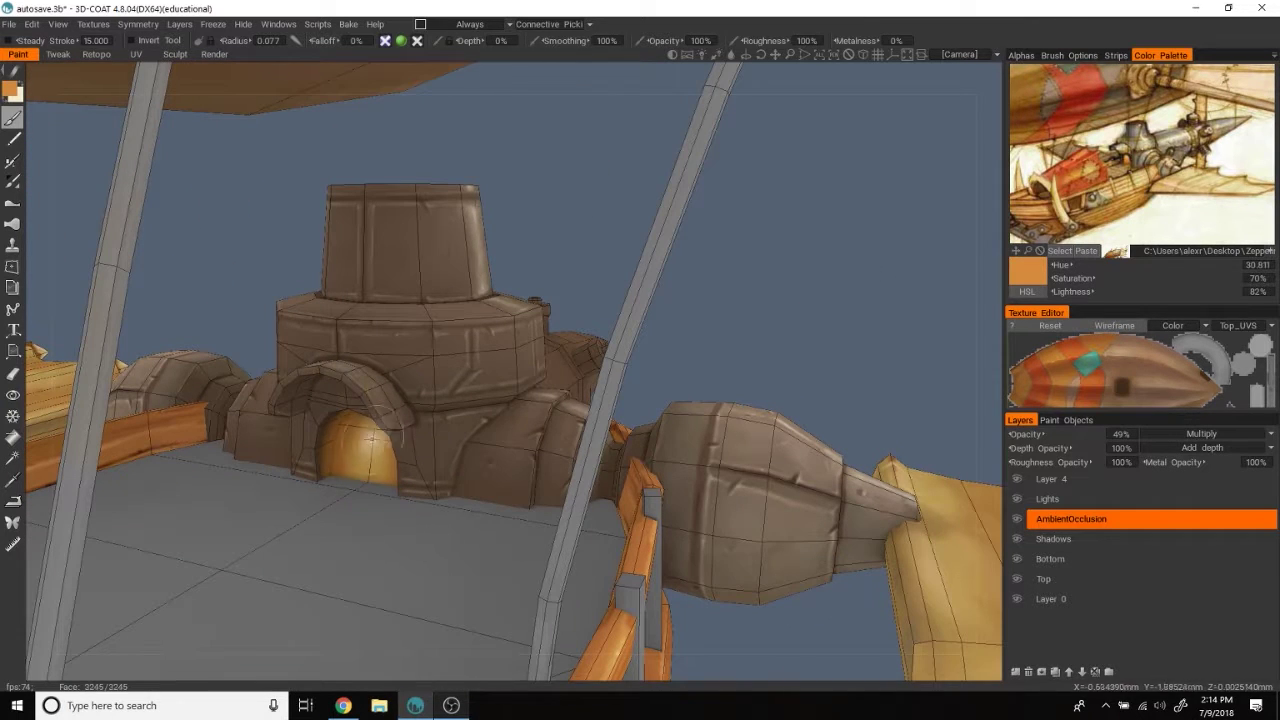
{"action": "right_click_drag", "start_coordinate": [395, 340], "coordinate": [420, 340]}
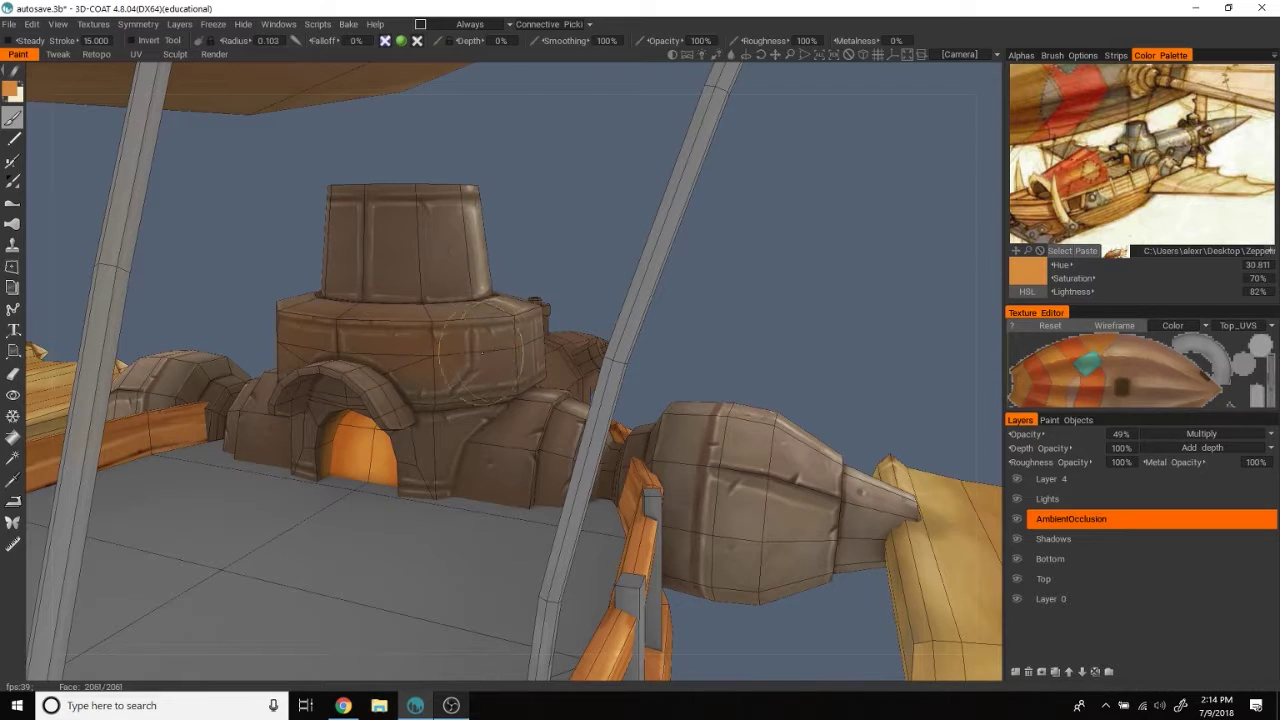
{"action": "left_click_drag", "start_coordinate": [445, 343], "coordinate": [468, 347]}
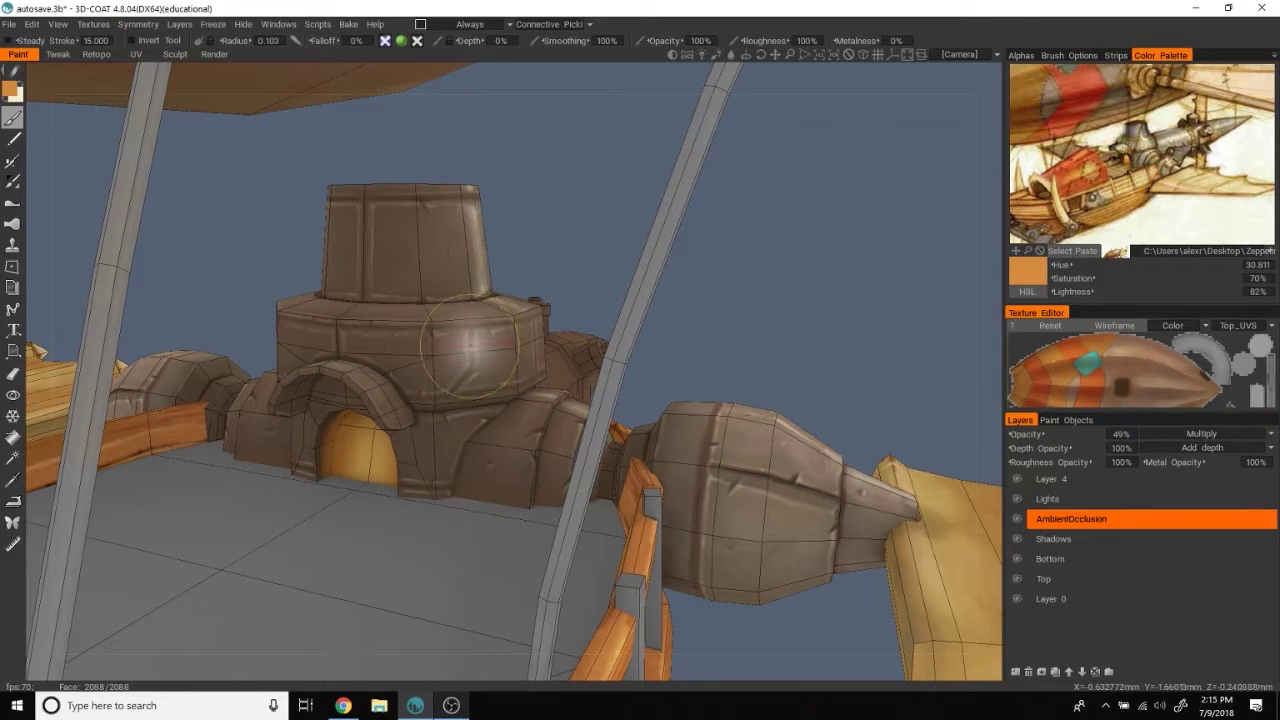
{"action": "key", "text": "e"}
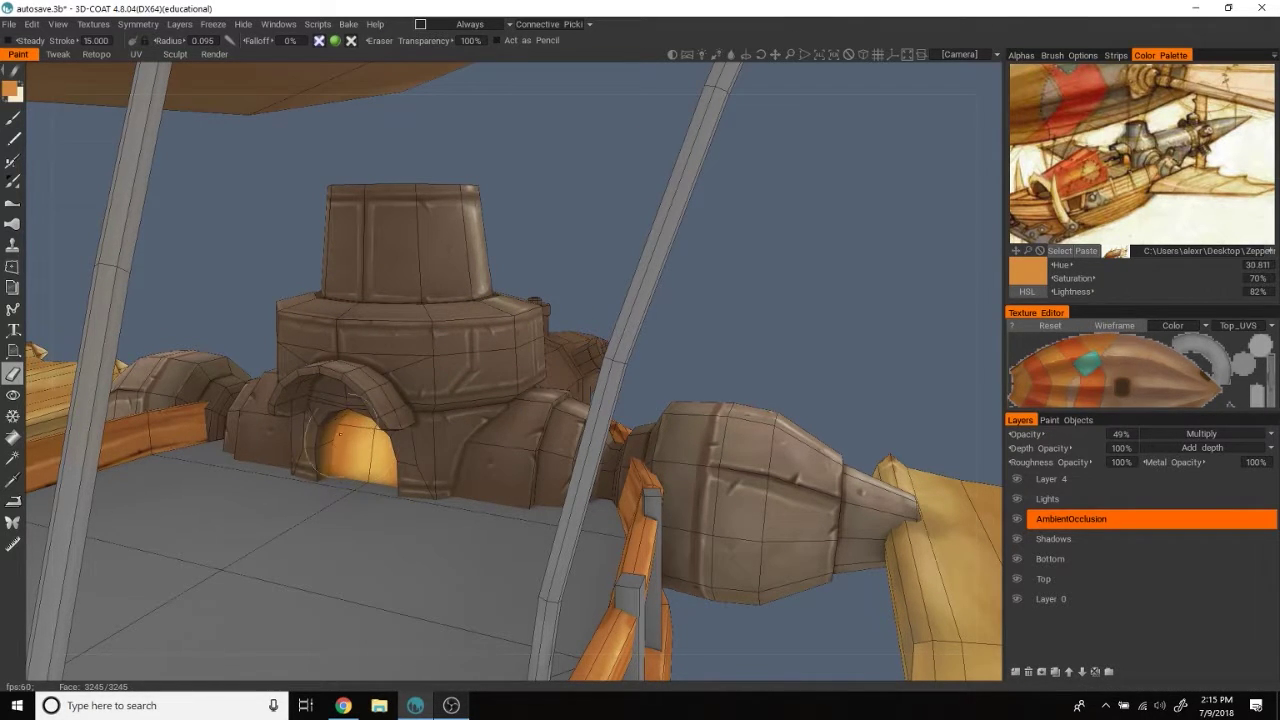
{"action": "mouse_move", "coordinate": [644, 222]}
{"action": "left_mouse_down"}
{"action": "mouse_move", "coordinate": [728, 181]}
{"action": "mouse_move", "coordinate": [700, 200]}
{"action": "left_mouse_up"}
{"action": "mouse_move", "coordinate": [480, 262]}
{"action": "left_mouse_down"}
{"action": "mouse_move", "coordinate": [776, 217]}
{"action": "mouse_move", "coordinate": [455, 390]}
{"action": "left_mouse_up"}
{"action": "left_click_drag", "start_coordinate": [868, 228], "coordinate": [425, 345]}
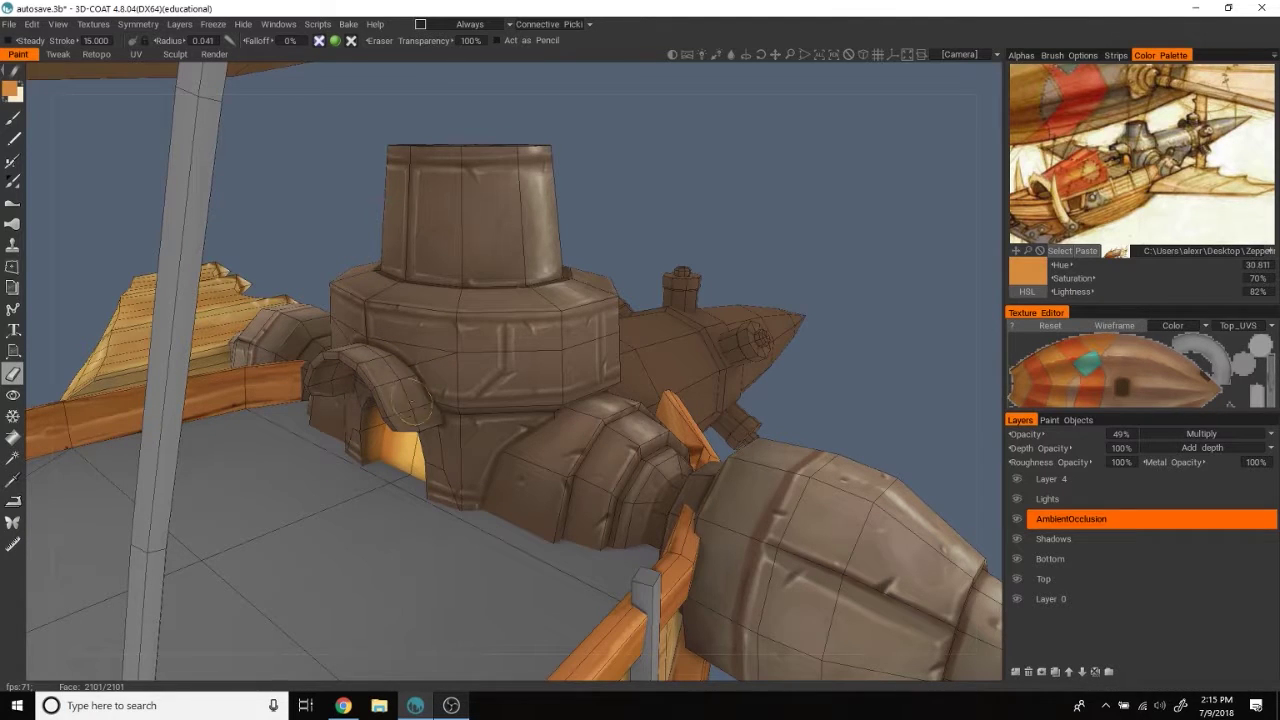
{"action": "mouse_move", "coordinate": [400, 390]}
{"action": "left_mouse_down"}
{"action": "mouse_move", "coordinate": [843, 212]}
{"action": "mouse_move", "coordinate": [869, 250]}
{"action": "mouse_move", "coordinate": [816, 321]}
{"action": "mouse_move", "coordinate": [901, 325]}
{"action": "mouse_move", "coordinate": [603, 329]}
{"action": "mouse_move", "coordinate": [826, 340]}
{"action": "left_mouse_up"}
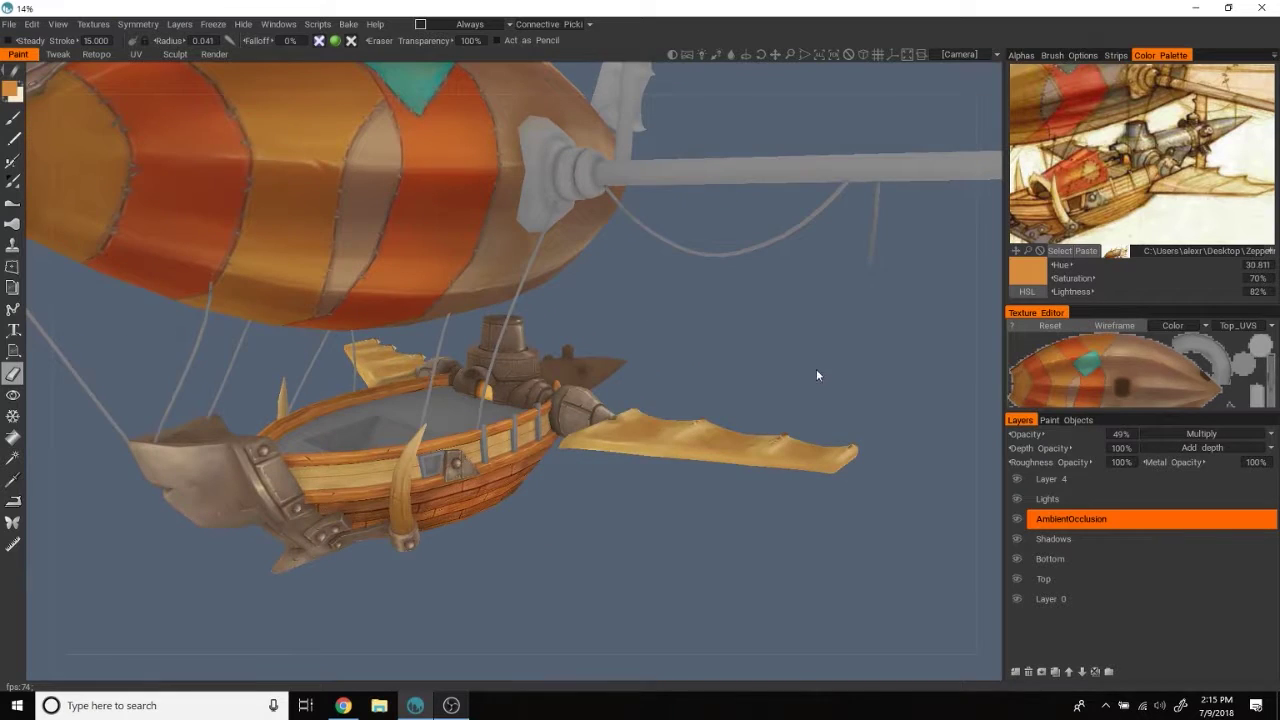
{"action": "scroll", "coordinate": [817, 374], "scroll_direction": "up", "scroll_amount": 2}
{"action": "scroll", "coordinate": [840, 330], "scroll_direction": "up", "scroll_amount": 2}
{"action": "scroll", "coordinate": [860, 260], "scroll_direction": "up", "scroll_amount": 3}
{"action": "mouse_move", "coordinate": [864, 225]}
{"action": "left_mouse_down"}
{"action": "mouse_move", "coordinate": [942, 200]}
{"action": "mouse_move", "coordinate": [887, 207]}
{"action": "left_mouse_up"}
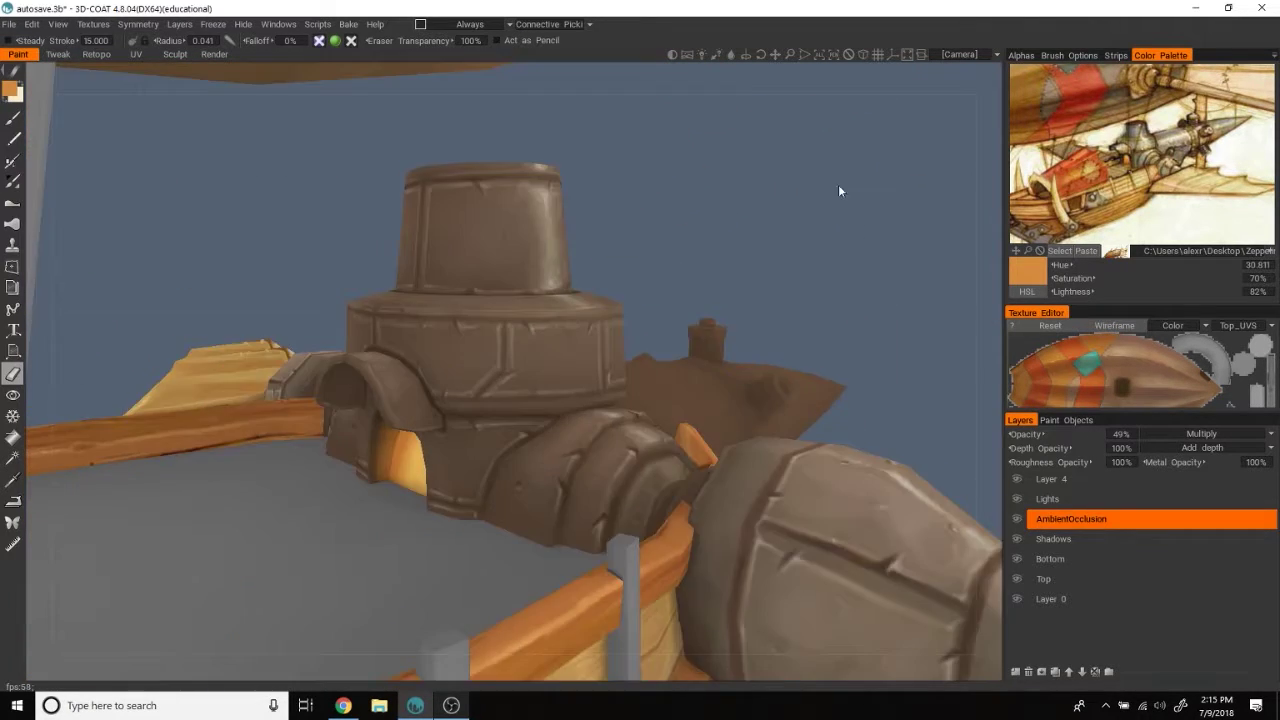
{"action": "scroll", "coordinate": [922, 226], "scroll_direction": "down", "scroll_amount": 2}
{"action": "scroll", "coordinate": [860, 229], "scroll_direction": "down", "scroll_amount": 1}
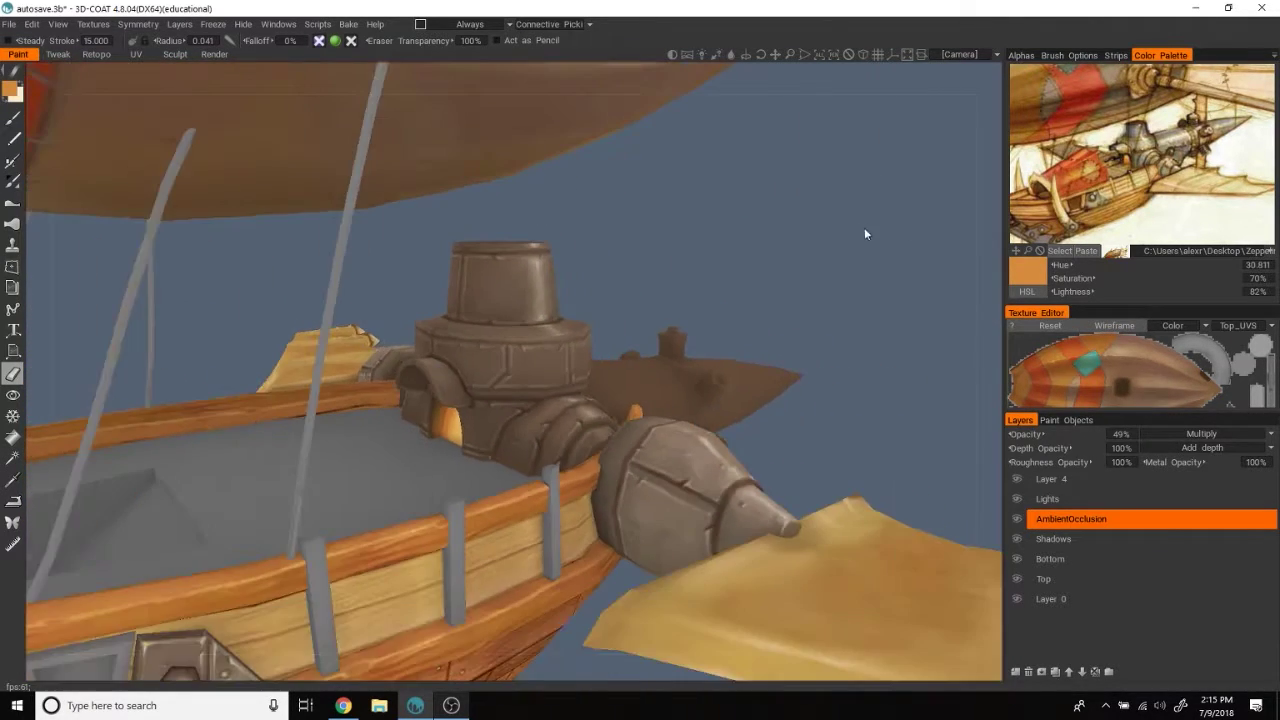
{"action": "scroll", "coordinate": [858, 270], "scroll_direction": "down", "scroll_amount": 2}
{"action": "scroll", "coordinate": [860, 287], "scroll_direction": "down", "scroll_amount": 1}
{"action": "mouse_move", "coordinate": [858, 275]}
{"action": "left_mouse_down"}
{"action": "mouse_move", "coordinate": [816, 311]}
{"action": "mouse_move", "coordinate": [842, 300]}
{"action": "left_mouse_up"}
{"action": "scroll", "coordinate": [842, 300], "scroll_direction": "down", "scroll_amount": 2}
{"action": "scroll", "coordinate": [874, 301], "scroll_direction": "down", "scroll_amount": 2}
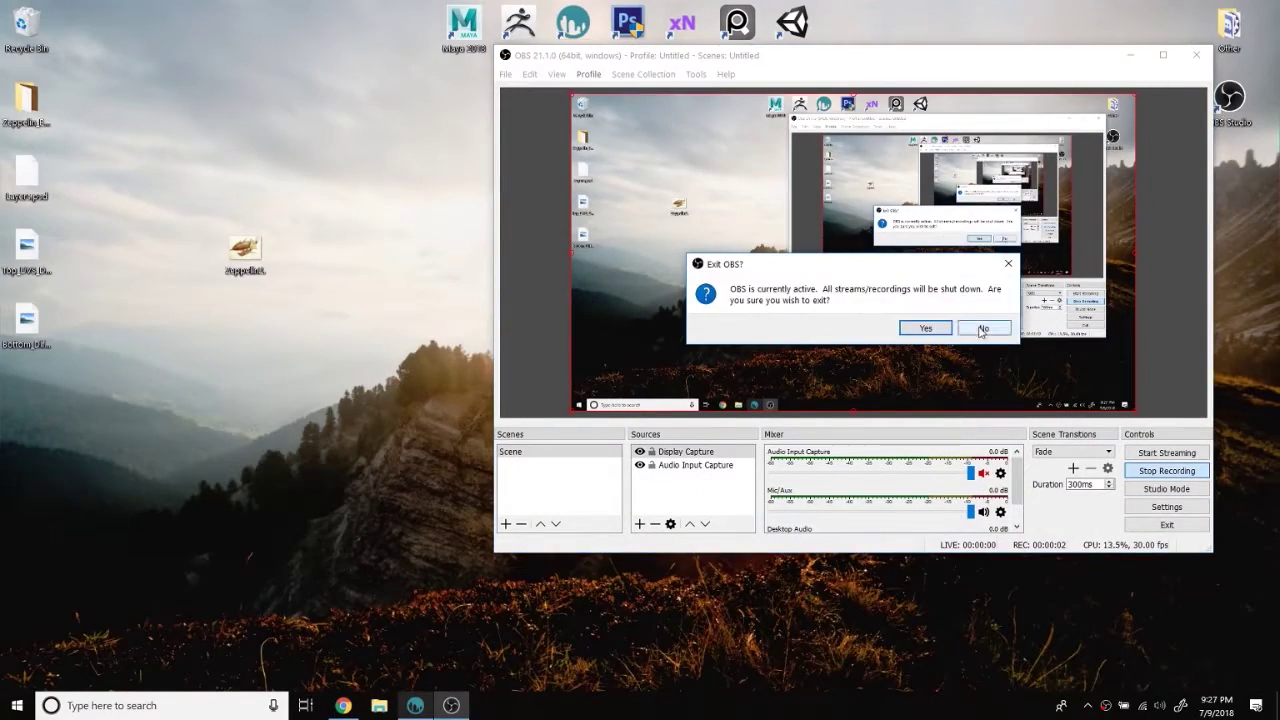
{"action": "left_click", "coordinate": [981, 330]}
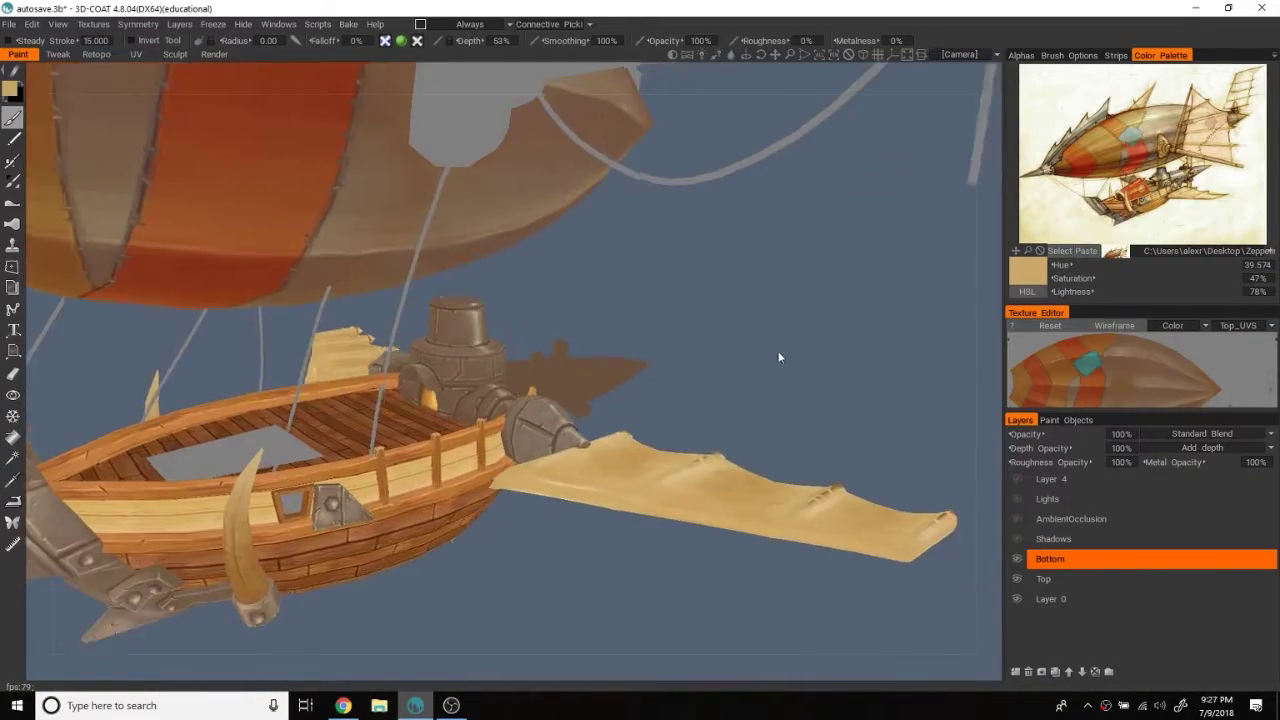
{"action": "scroll", "coordinate": [860, 390], "scroll_direction": "up", "scroll_amount": 3}
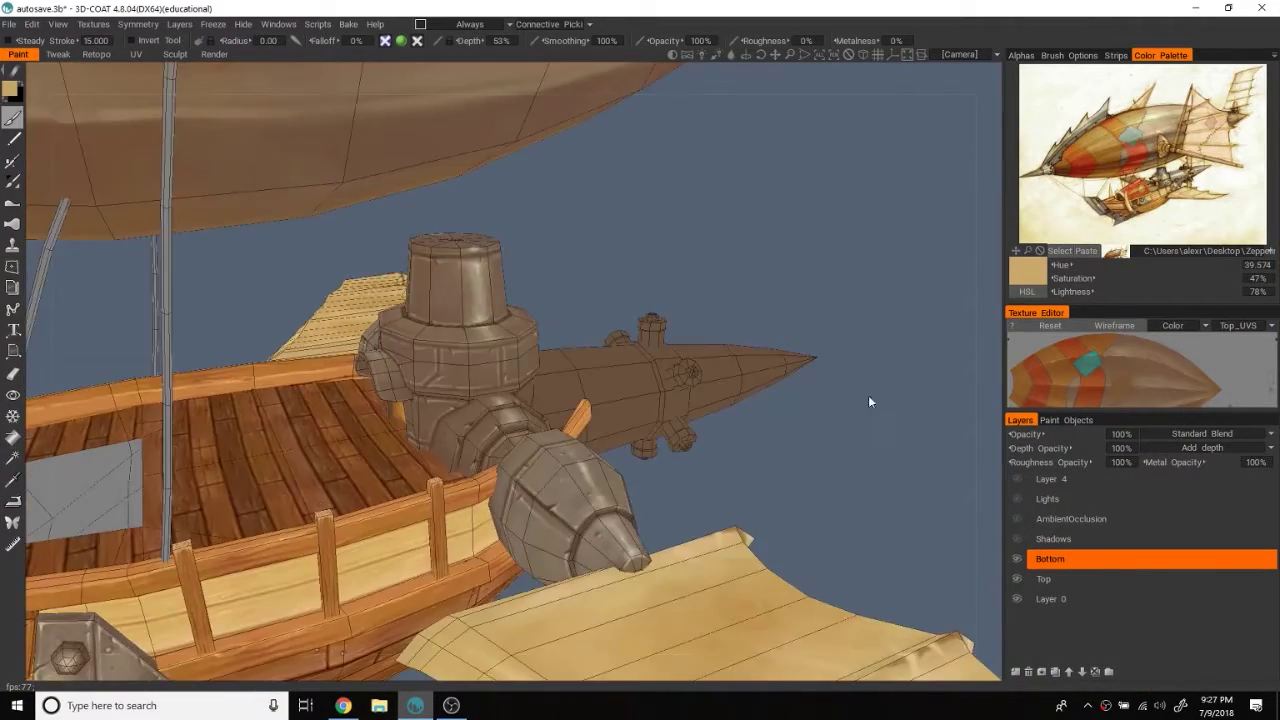
Step: Zoom in on the cannon barrel and sample a brown while viewing it from several angles
{"action": "scroll", "coordinate": [857, 400], "scroll_direction": "up", "scroll_amount": 2}
{"action": "scroll", "coordinate": [897, 420], "scroll_direction": "up", "scroll_amount": 1}
{"action": "scroll", "coordinate": [978, 369], "scroll_direction": "up", "scroll_amount": 1}
{"action": "scroll", "coordinate": [1060, 220], "scroll_direction": "up", "scroll_amount": 2}
{"action": "scroll", "coordinate": [1090, 205], "scroll_direction": "up", "scroll_amount": 2}
{"action": "mouse_move", "coordinate": [800, 190]}
{"action": "middle_mouse_down"}
{"action": "mouse_move", "coordinate": [760, 276]}
{"action": "mouse_move", "coordinate": [790, 300]}
{"action": "middle_mouse_up"}
{"action": "key", "text": "v"}
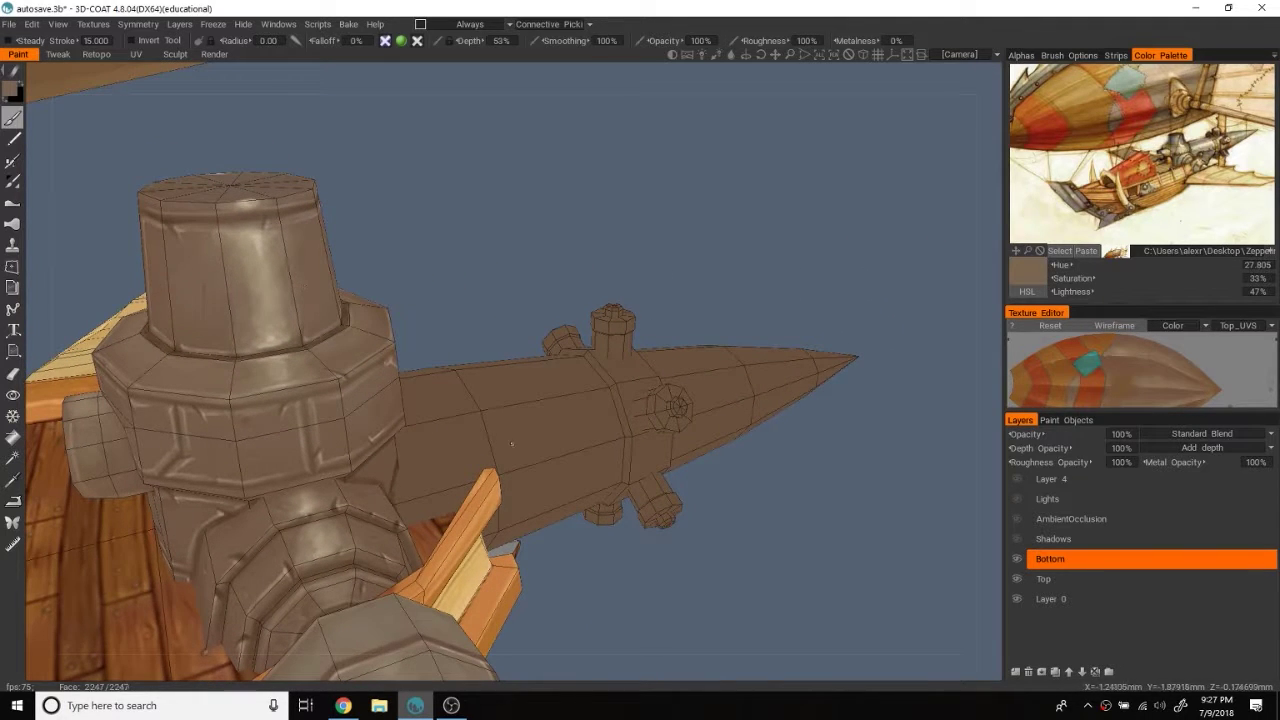
{"action": "middle_click_drag", "start_coordinate": [686, 231], "coordinate": [491, 380]}
{"action": "mouse_move", "coordinate": [544, 440]}
{"action": "middle_mouse_down"}
{"action": "mouse_move", "coordinate": [467, 387]}
{"action": "mouse_move", "coordinate": [657, 532]}
{"action": "mouse_move", "coordinate": [461, 331]}
{"action": "mouse_move", "coordinate": [877, 380]}
{"action": "mouse_move", "coordinate": [609, 345]}
{"action": "middle_mouse_up"}
{"action": "middle_click_drag", "start_coordinate": [836, 425], "coordinate": [786, 435]}
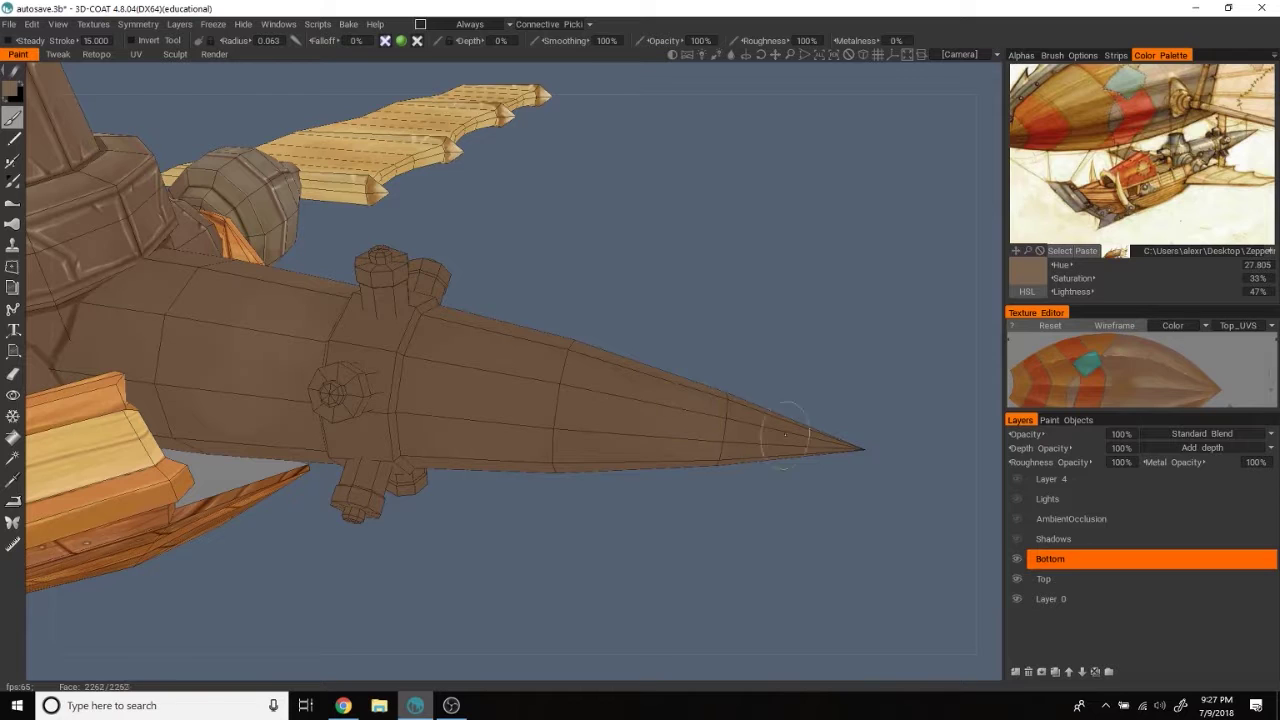
{"action": "middle_click_drag", "start_coordinate": [488, 398], "coordinate": [429, 479]}
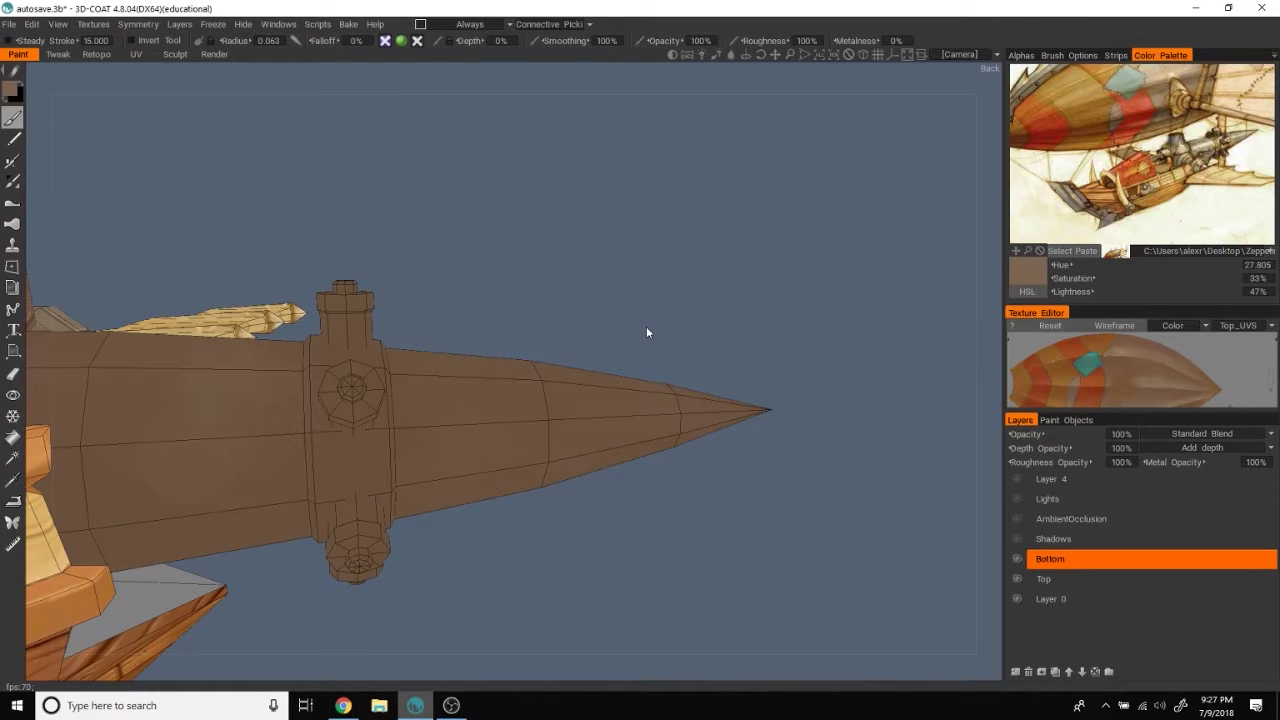
{"action": "mouse_move", "coordinate": [646, 280]}
{"action": "middle_mouse_down"}
{"action": "mouse_move", "coordinate": [866, 268]}
{"action": "mouse_move", "coordinate": [833, 291]}
{"action": "middle_mouse_up"}
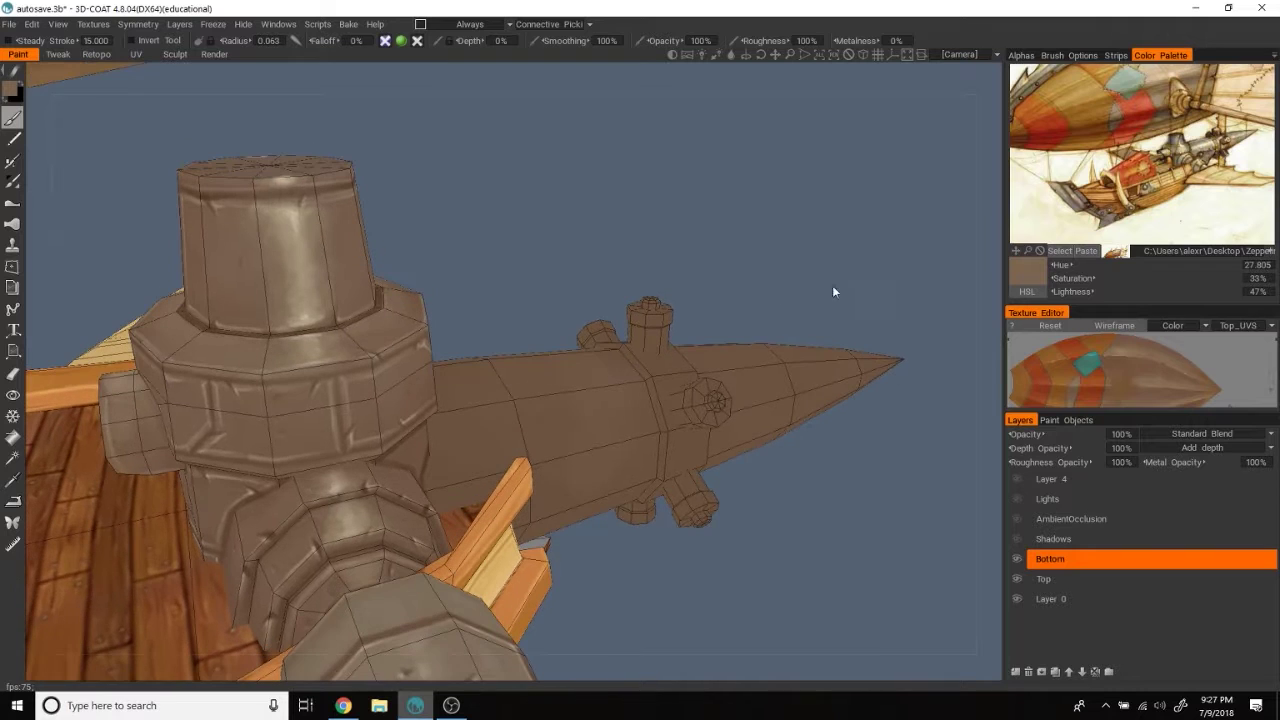
Step: Sample light tan and darker browns, ending on dark brown (H 25.714, S 46%, L 35%)
{"action": "left_click", "coordinate": [1205, 148]}
{"action": "mouse_move", "coordinate": [571, 400]}
{"action": "middle_mouse_down"}
{"action": "mouse_move", "coordinate": [617, 383]}
{"action": "mouse_move", "coordinate": [846, 386]}
{"action": "mouse_move", "coordinate": [620, 381]}
{"action": "mouse_move", "coordinate": [880, 337]}
{"action": "mouse_move", "coordinate": [506, 369]}
{"action": "mouse_move", "coordinate": [560, 372]}
{"action": "middle_mouse_up"}
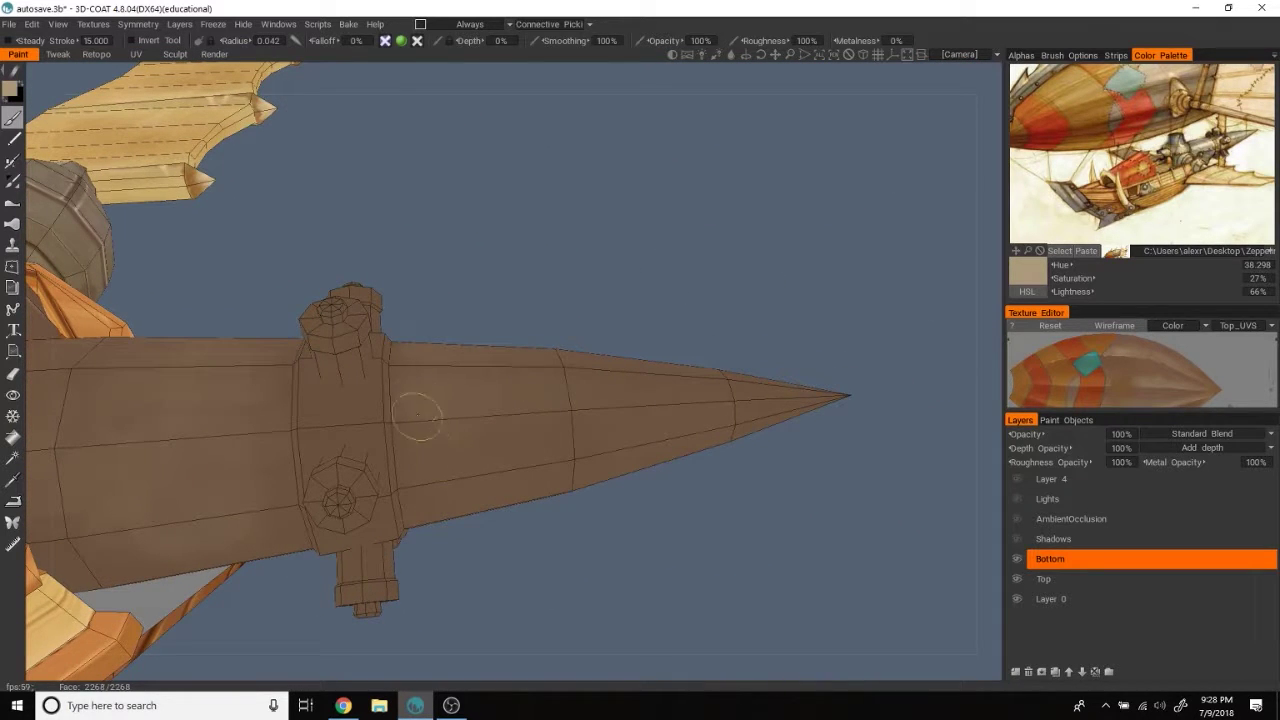
{"action": "middle_click_drag", "start_coordinate": [766, 400], "coordinate": [689, 422]}
{"action": "middle_click_drag", "start_coordinate": [412, 447], "coordinate": [474, 501]}
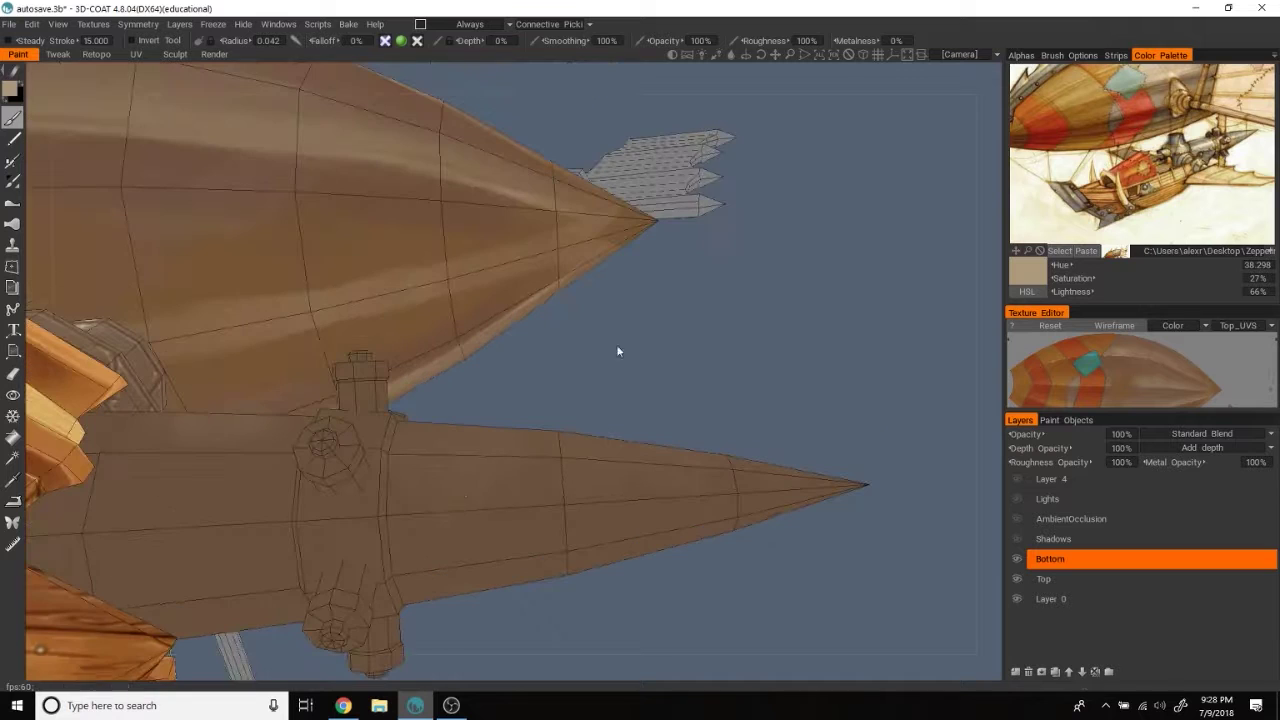
{"action": "key", "text": "v"}
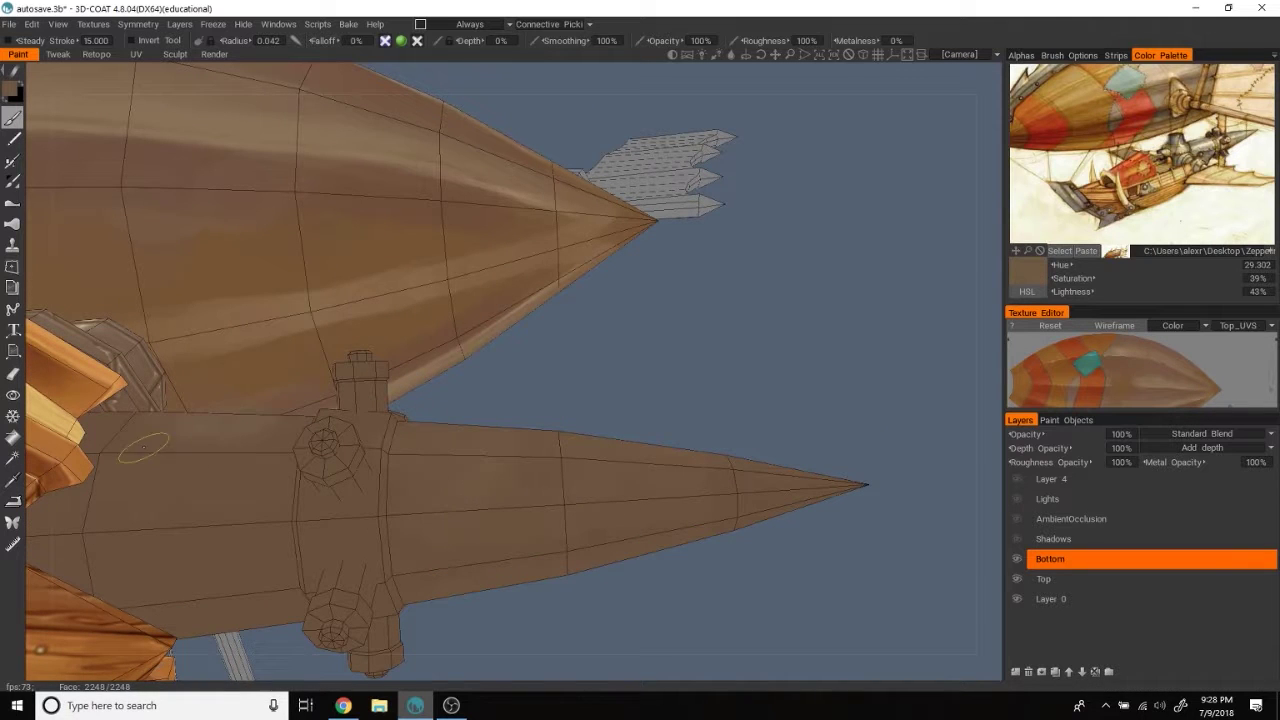
{"action": "mouse_move", "coordinate": [594, 357]}
{"action": "middle_mouse_down"}
{"action": "mouse_move", "coordinate": [229, 477]}
{"action": "mouse_move", "coordinate": [594, 343]}
{"action": "middle_mouse_up"}
{"action": "scroll", "coordinate": [595, 343], "scroll_direction": "up", "scroll_amount": 2}
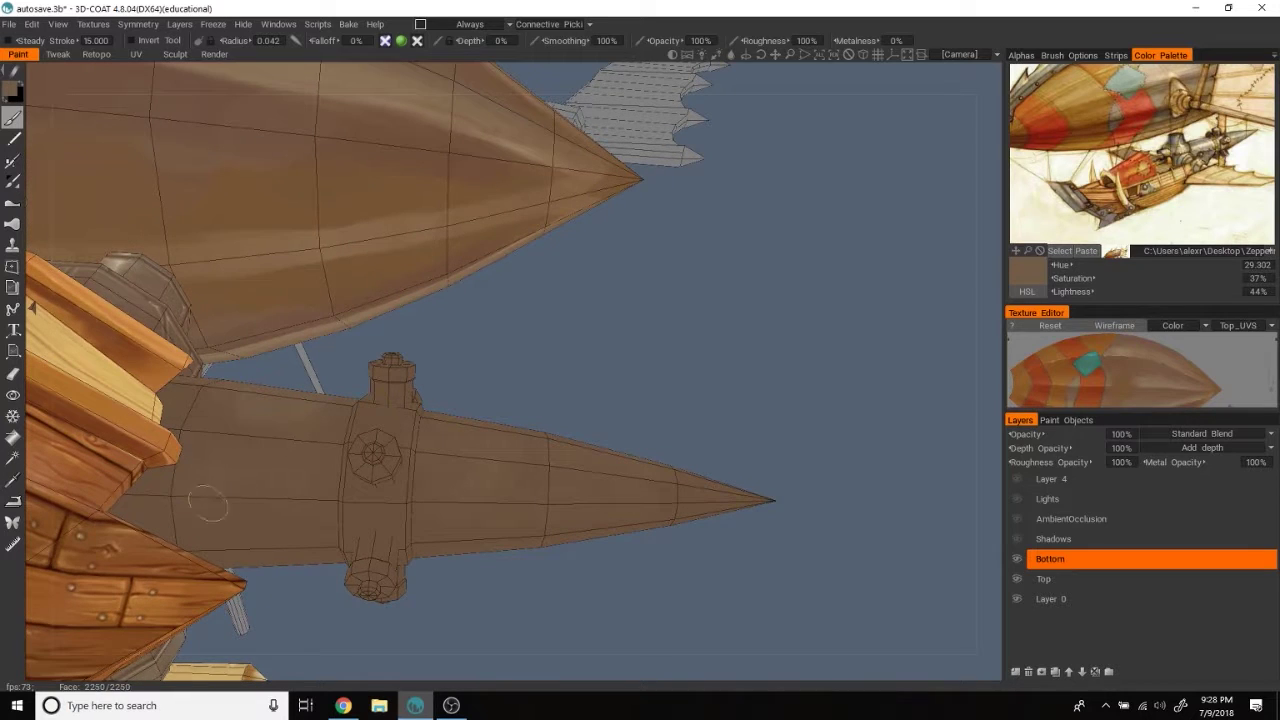
{"action": "key", "text": "v"}
{"action": "mouse_move", "coordinate": [263, 523]}
{"action": "middle_mouse_down"}
{"action": "mouse_move", "coordinate": [769, 423]}
{"action": "mouse_move", "coordinate": [789, 449]}
{"action": "mouse_move", "coordinate": [960, 380]}
{"action": "middle_mouse_up"}
{"action": "left_click", "coordinate": [1207, 160]}
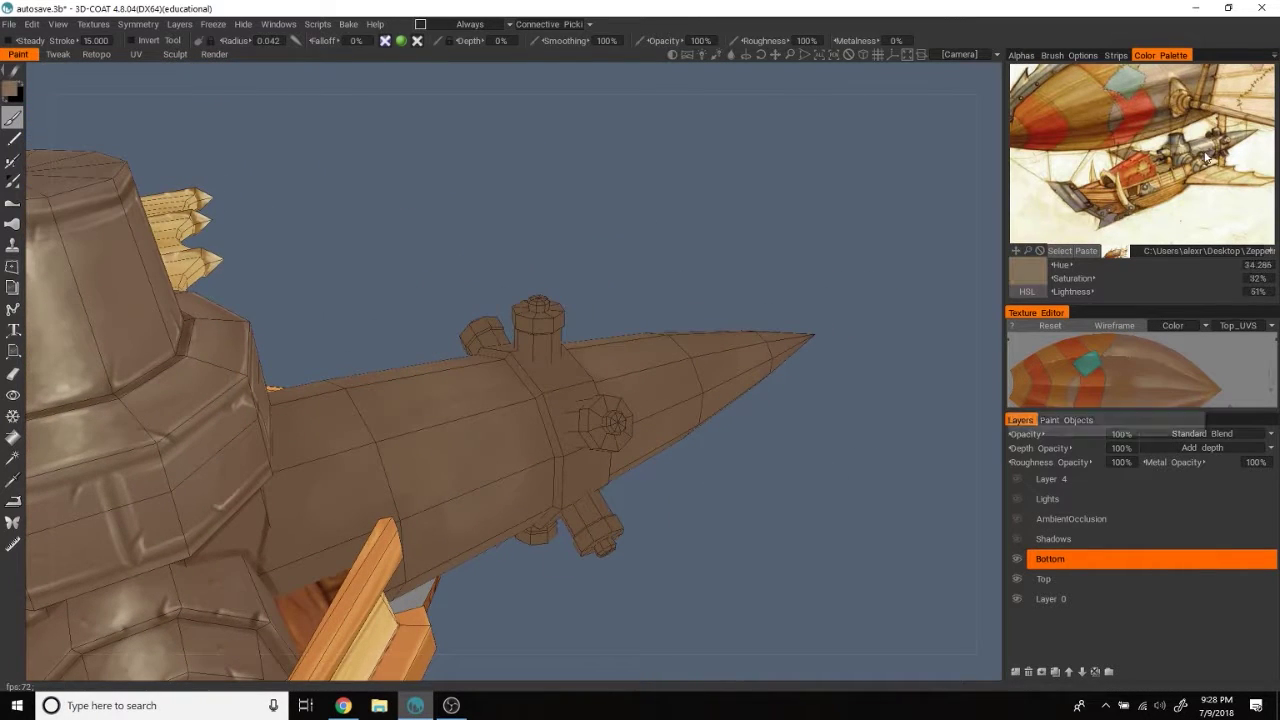
{"action": "left_click", "coordinate": [1177, 138]}
Step: Sample a mid brown and shade the barrel's underside, checking it from low and side angles
{"action": "mouse_move", "coordinate": [865, 246]}
{"action": "middle_mouse_down"}
{"action": "mouse_move", "coordinate": [848, 226]}
{"action": "mouse_move", "coordinate": [457, 300]}
{"action": "mouse_move", "coordinate": [552, 203]}
{"action": "mouse_move", "coordinate": [238, 500]}
{"action": "middle_mouse_up"}
{"action": "key", "text": "v"}
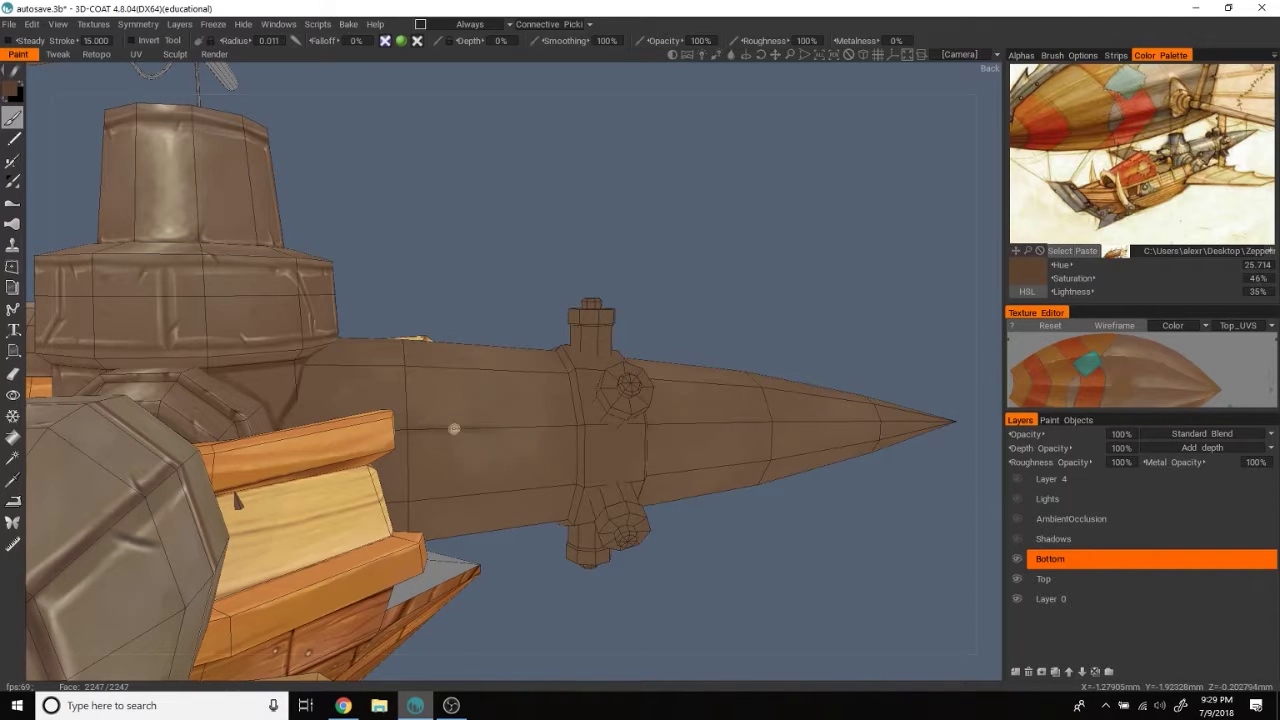
{"action": "mouse_move", "coordinate": [753, 280]}
{"action": "middle_mouse_down"}
{"action": "mouse_move", "coordinate": [848, 209]}
{"action": "mouse_move", "coordinate": [549, 308]}
{"action": "middle_mouse_up"}
{"action": "mouse_move", "coordinate": [582, 463]}
{"action": "middle_mouse_down"}
{"action": "mouse_move", "coordinate": [906, 139]}
{"action": "mouse_move", "coordinate": [601, 351]}
{"action": "middle_mouse_up"}
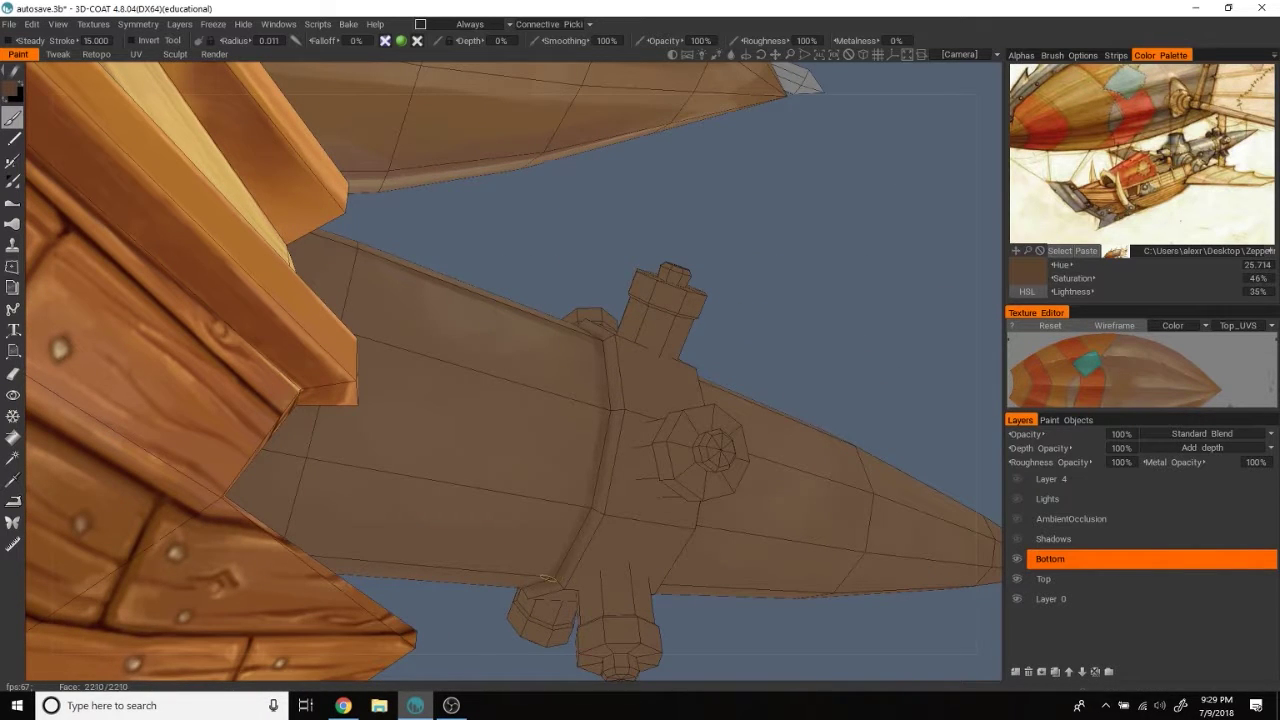
{"action": "middle_click_drag", "start_coordinate": [548, 578], "coordinate": [592, 412]}
{"action": "mouse_move", "coordinate": [924, 216]}
{"action": "middle_mouse_down"}
{"action": "mouse_move", "coordinate": [840, 363]}
{"action": "mouse_move", "coordinate": [777, 309]}
{"action": "mouse_move", "coordinate": [846, 271]}
{"action": "mouse_move", "coordinate": [490, 385]}
{"action": "mouse_move", "coordinate": [449, 420]}
{"action": "middle_mouse_up"}
{"action": "mouse_move", "coordinate": [782, 286]}
{"action": "middle_mouse_down"}
{"action": "mouse_move", "coordinate": [463, 435]}
{"action": "mouse_move", "coordinate": [862, 243]}
{"action": "mouse_move", "coordinate": [522, 334]}
{"action": "middle_mouse_up"}
{"action": "mouse_move", "coordinate": [498, 381]}
{"action": "middle_mouse_down"}
{"action": "mouse_move", "coordinate": [811, 291]}
{"action": "mouse_move", "coordinate": [503, 360]}
{"action": "middle_mouse_up"}
{"action": "middle_click_drag", "start_coordinate": [505, 504], "coordinate": [617, 149]}
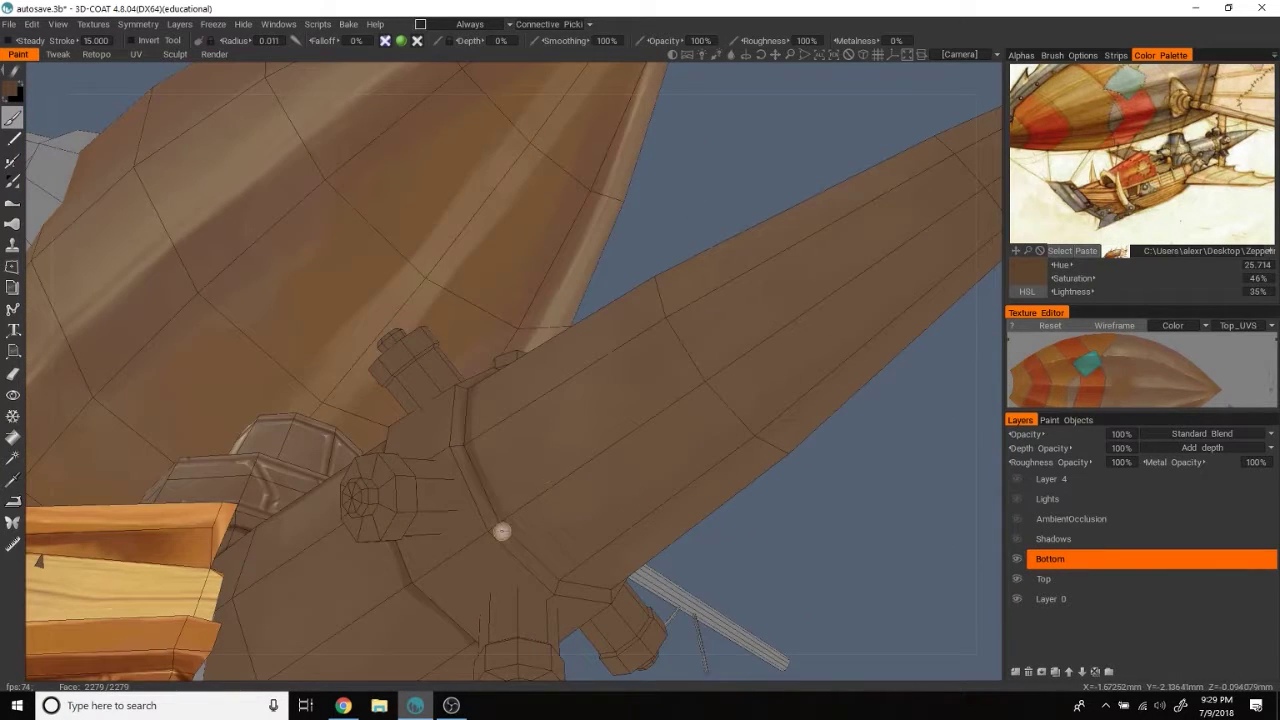
{"action": "middle_click_drag", "start_coordinate": [669, 169], "coordinate": [841, 276]}
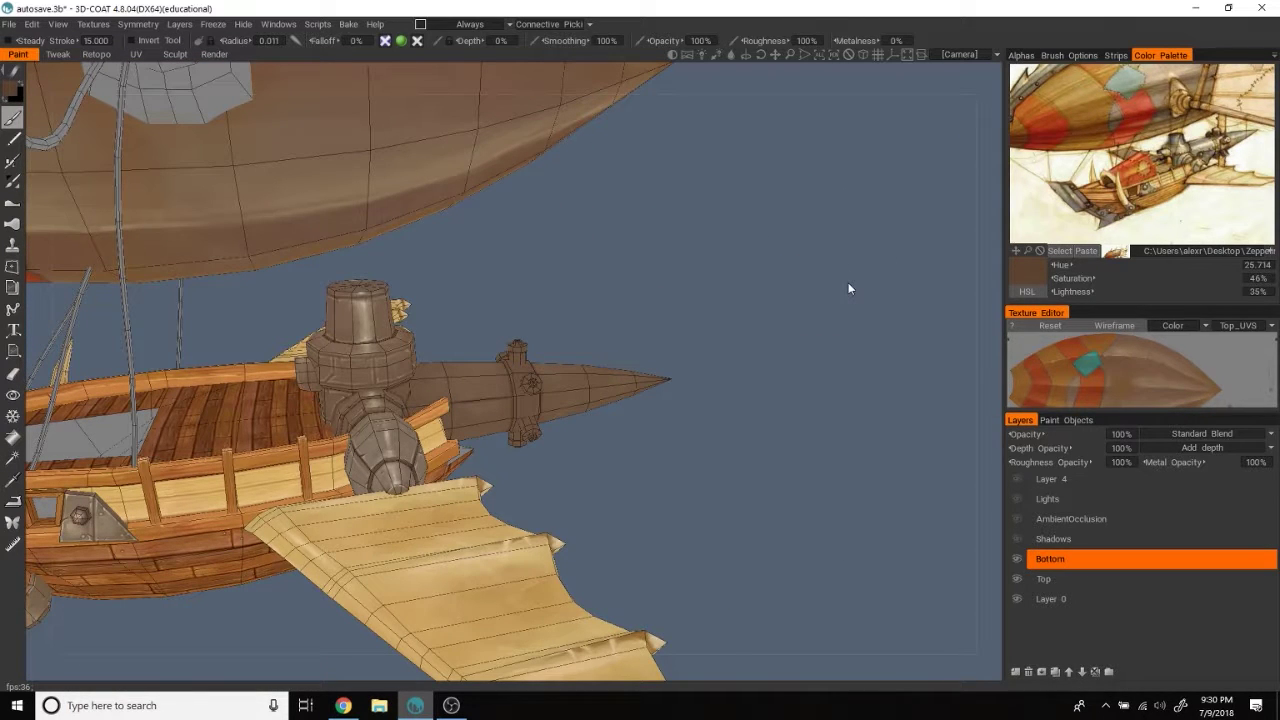
{"action": "mouse_move", "coordinate": [848, 283]}
{"action": "middle_mouse_down"}
{"action": "mouse_move", "coordinate": [884, 393]}
{"action": "mouse_move", "coordinate": [943, 271]}
{"action": "mouse_move", "coordinate": [914, 271]}
{"action": "mouse_move", "coordinate": [972, 282]}
{"action": "mouse_move", "coordinate": [907, 285]}
{"action": "mouse_move", "coordinate": [898, 215]}
{"action": "mouse_move", "coordinate": [940, 210]}
{"action": "middle_mouse_up"}
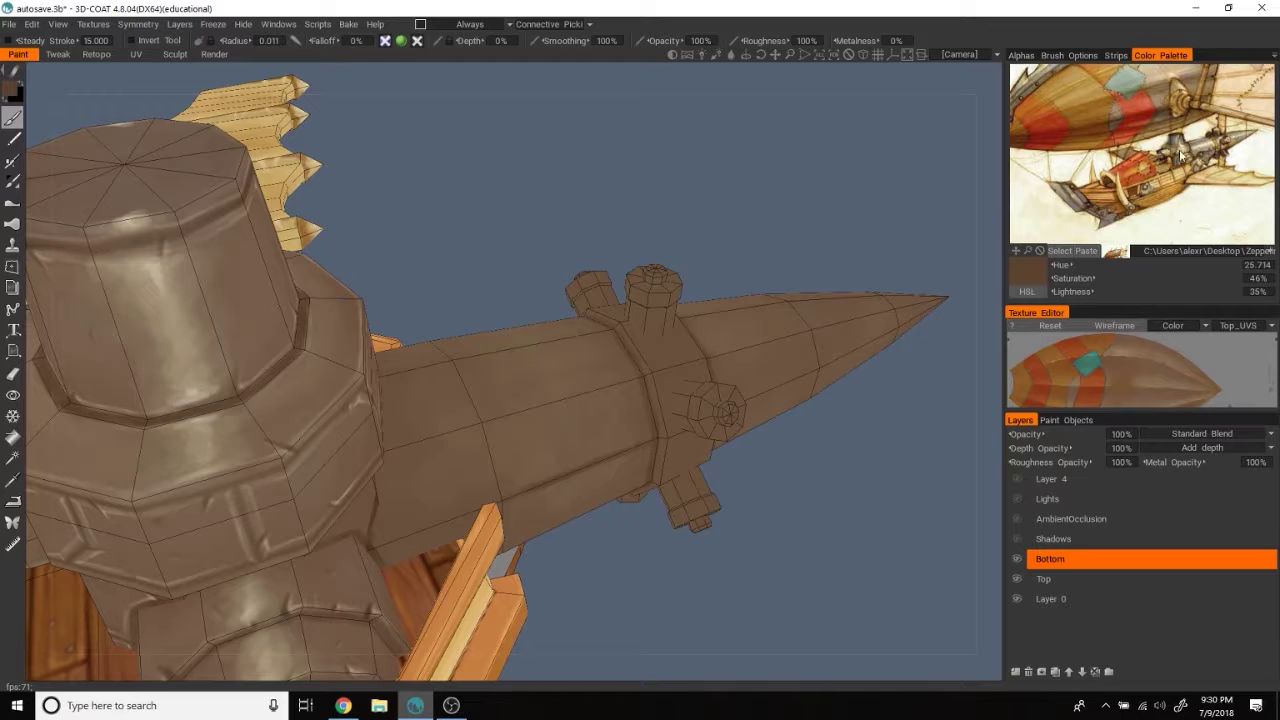
Step: Sample beige highlight tones from the reference painting and turn the view onto the barrel
{"action": "left_click", "coordinate": [1133, 200]}
{"action": "middle_click_drag", "start_coordinate": [565, 355], "coordinate": [600, 271]}
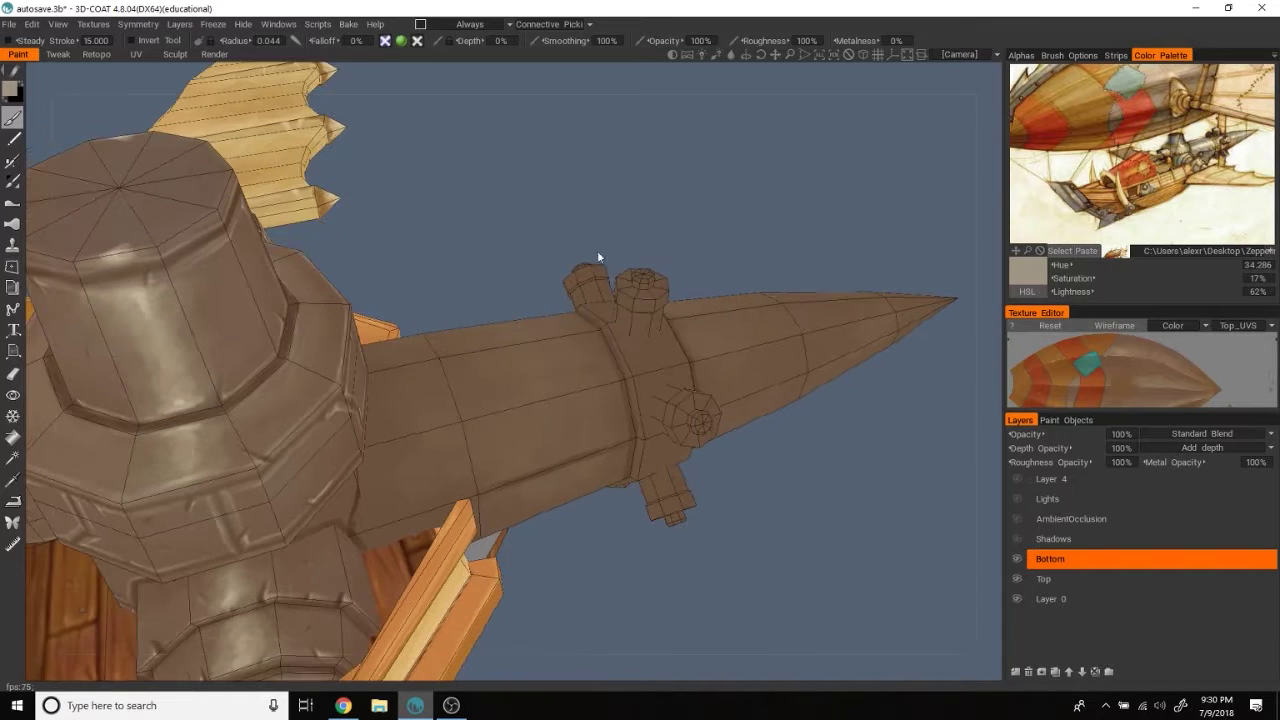
{"action": "left_click", "coordinate": [1207, 150]}
{"action": "middle_click_drag", "start_coordinate": [620, 340], "coordinate": [551, 360]}
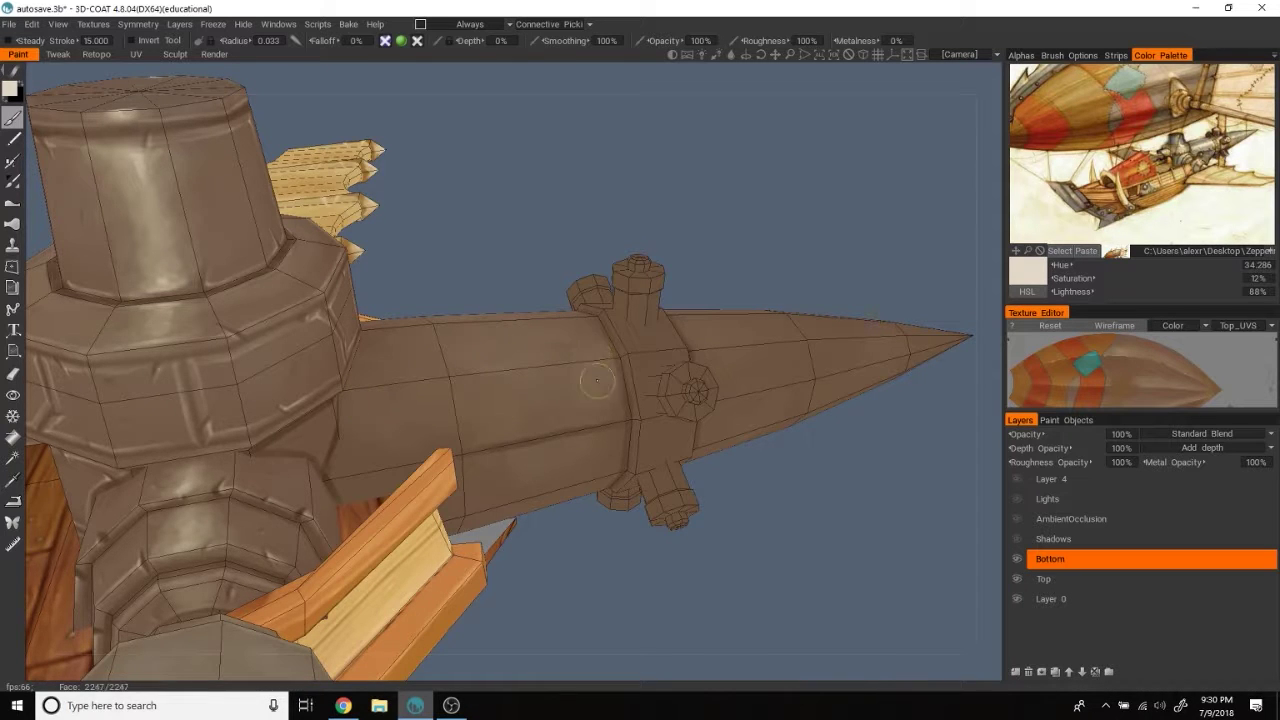
{"action": "mouse_move", "coordinate": [473, 370]}
{"action": "middle_mouse_down"}
{"action": "mouse_move", "coordinate": [843, 266]}
{"action": "mouse_move", "coordinate": [466, 294]}
{"action": "middle_mouse_up"}
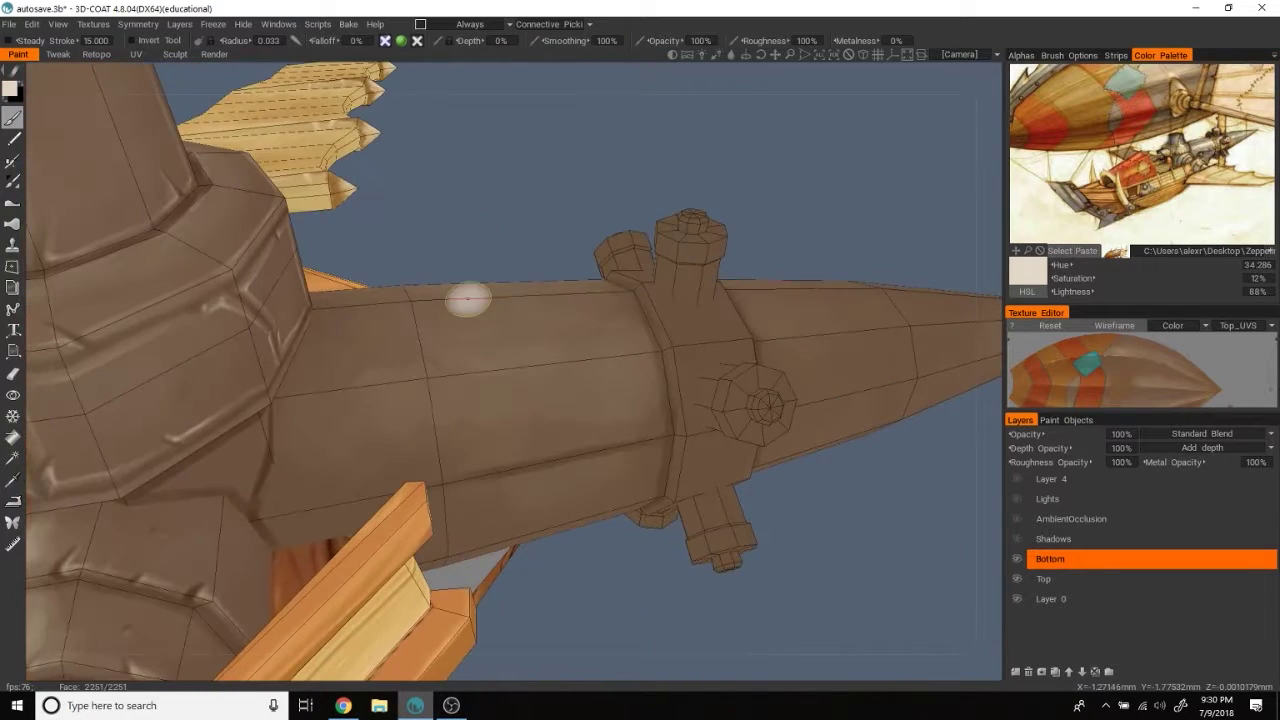
Step: Resize the brush for fine strokes while zooming in side-on to the cannon nose
{"action": "right_click_drag", "start_coordinate": [401, 383], "coordinate": [346, 387]}
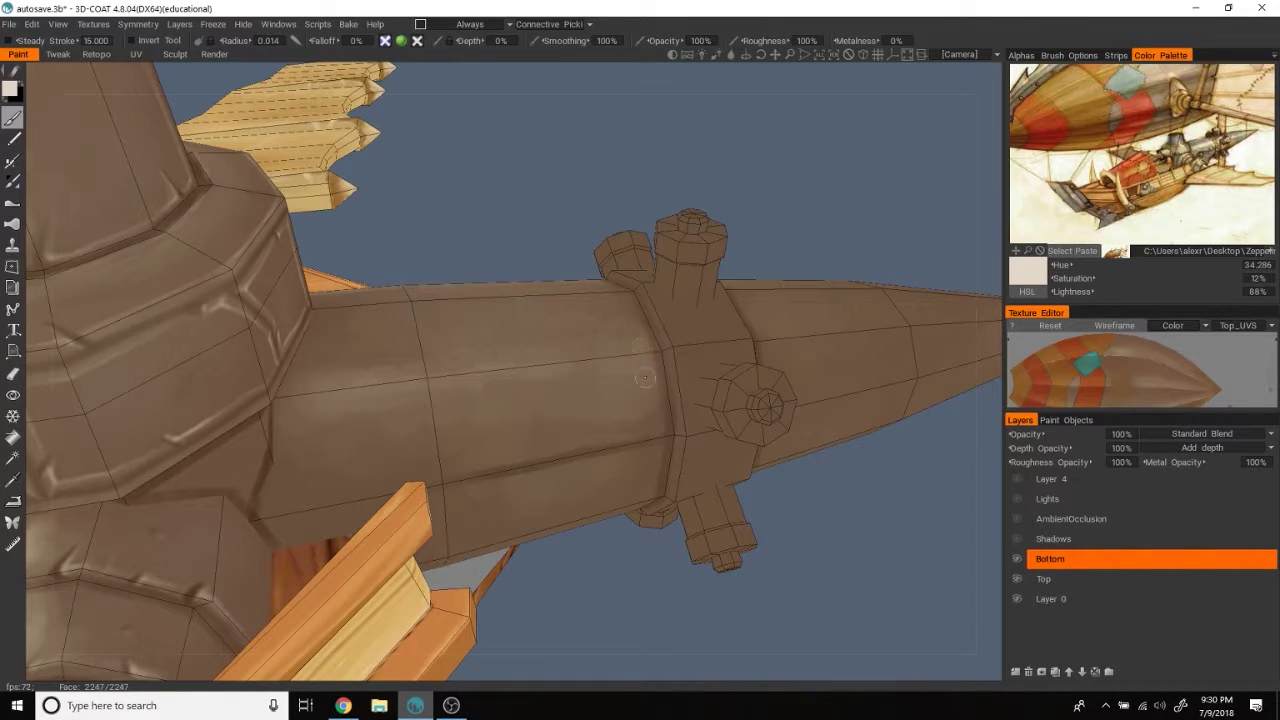
{"action": "right_click_drag", "start_coordinate": [564, 369], "coordinate": [314, 380]}
{"action": "mouse_move", "coordinate": [524, 184]}
{"action": "left_mouse_down"}
{"action": "mouse_move", "coordinate": [898, 347]}
{"action": "mouse_move", "coordinate": [843, 277]}
{"action": "left_mouse_up"}
{"action": "right_click_drag", "start_coordinate": [843, 277], "coordinate": [823, 183]}
{"action": "right_click_drag", "start_coordinate": [340, 390], "coordinate": [352, 385]}
{"action": "left_click_drag", "start_coordinate": [853, 166], "coordinate": [777, 214]}
{"action": "right_click_drag", "start_coordinate": [777, 214], "coordinate": [457, 431]}
Step: Re-pick the barrel's brown and paint toward the cannon tip with a smaller brush
{"action": "key", "text": "v"}
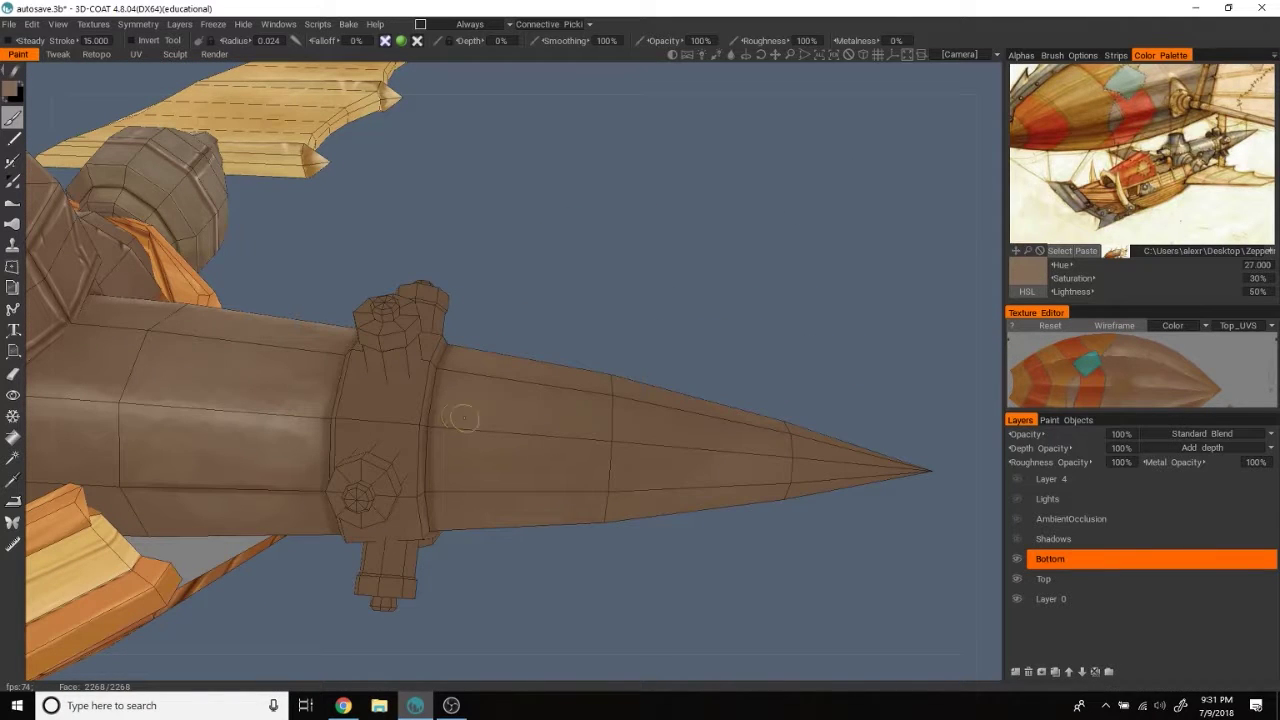
{"action": "key", "text": "v"}
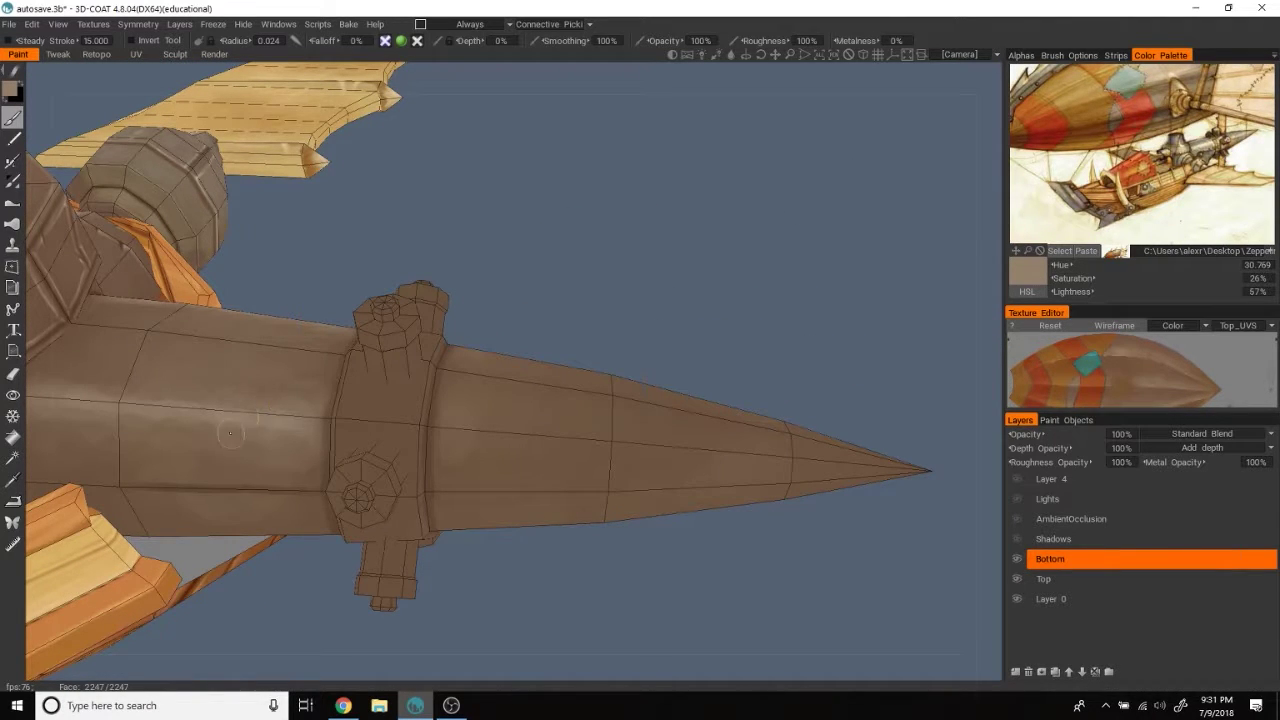
{"action": "left_click_drag", "start_coordinate": [565, 257], "coordinate": [463, 377]}
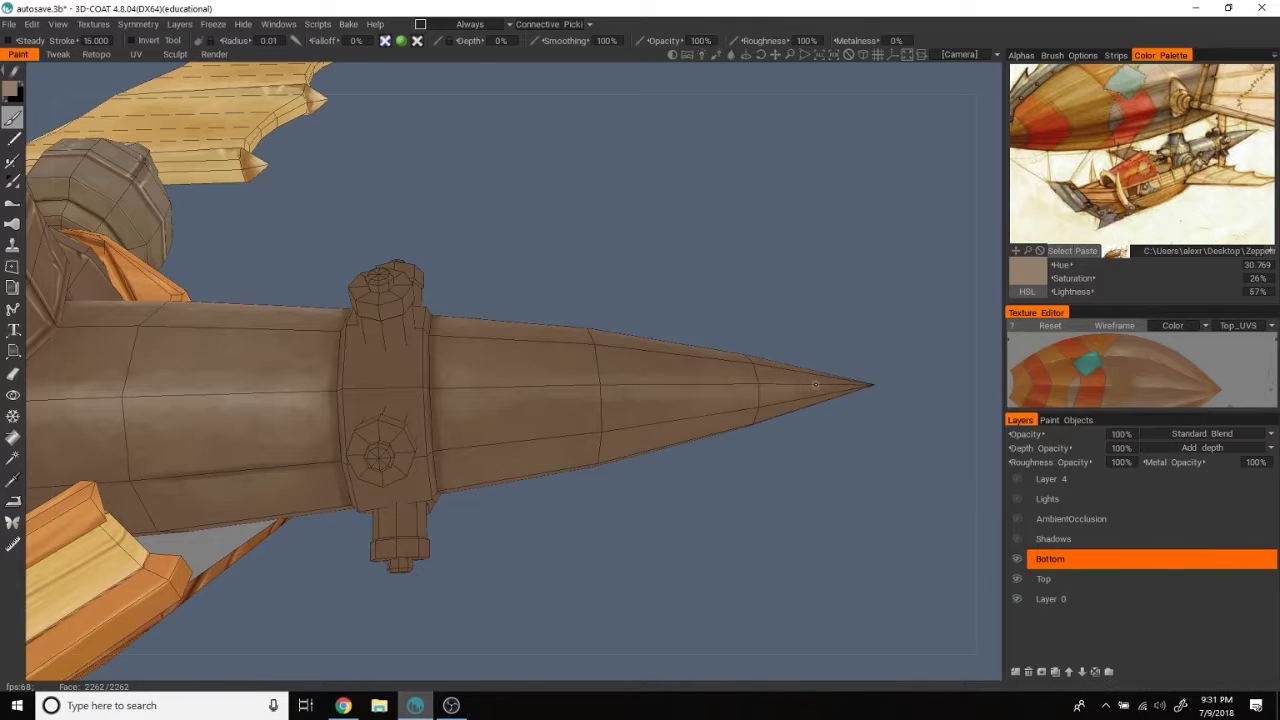
{"action": "mouse_move", "coordinate": [838, 384]}
{"action": "left_mouse_down"}
{"action": "mouse_move", "coordinate": [731, 436]}
{"action": "mouse_move", "coordinate": [733, 260]}
{"action": "mouse_move", "coordinate": [343, 386]}
{"action": "left_mouse_up"}
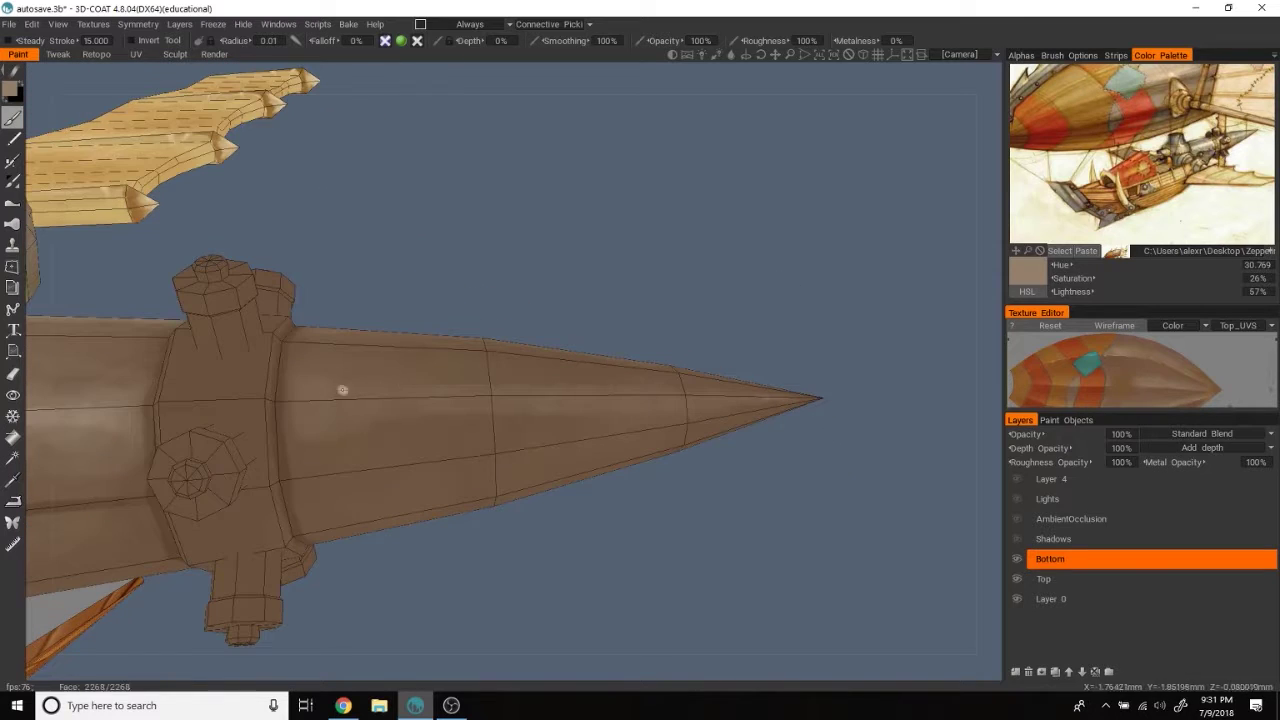
{"action": "key", "text": "bracketleft"}
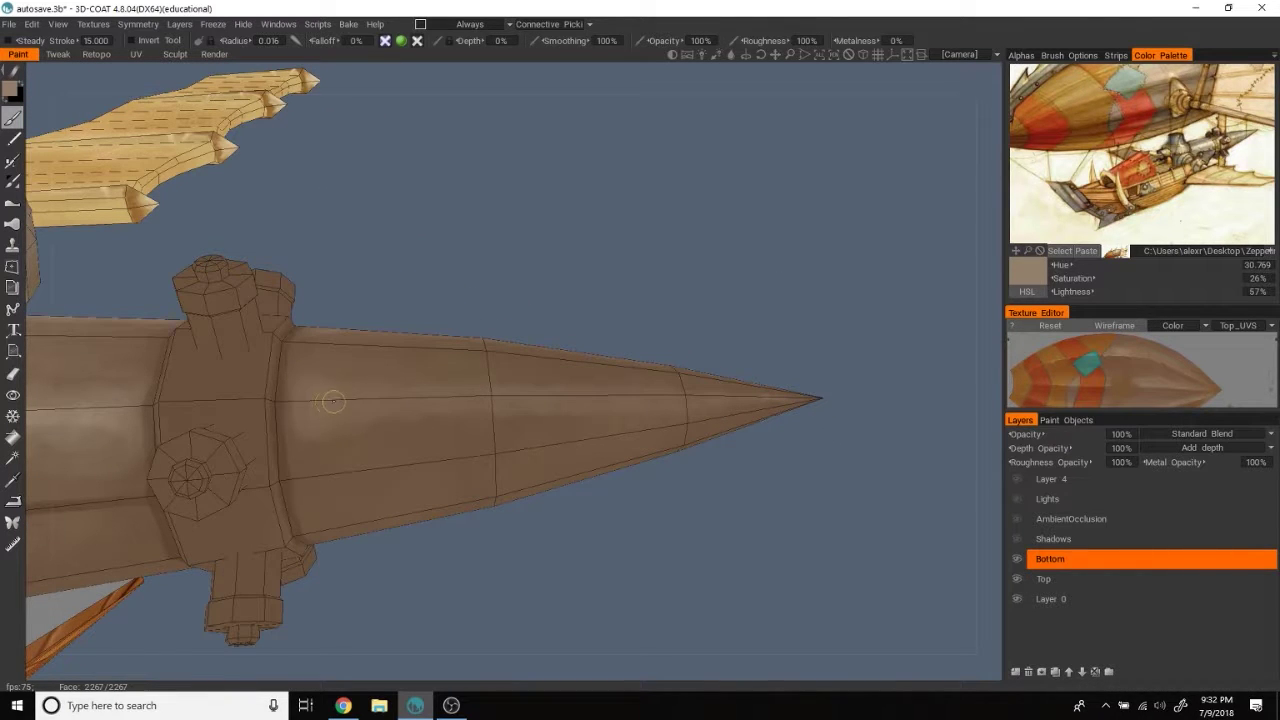
Step: Paint shading along the shaft with deeper, then paler browns sampled from it
{"action": "key", "text": "v"}
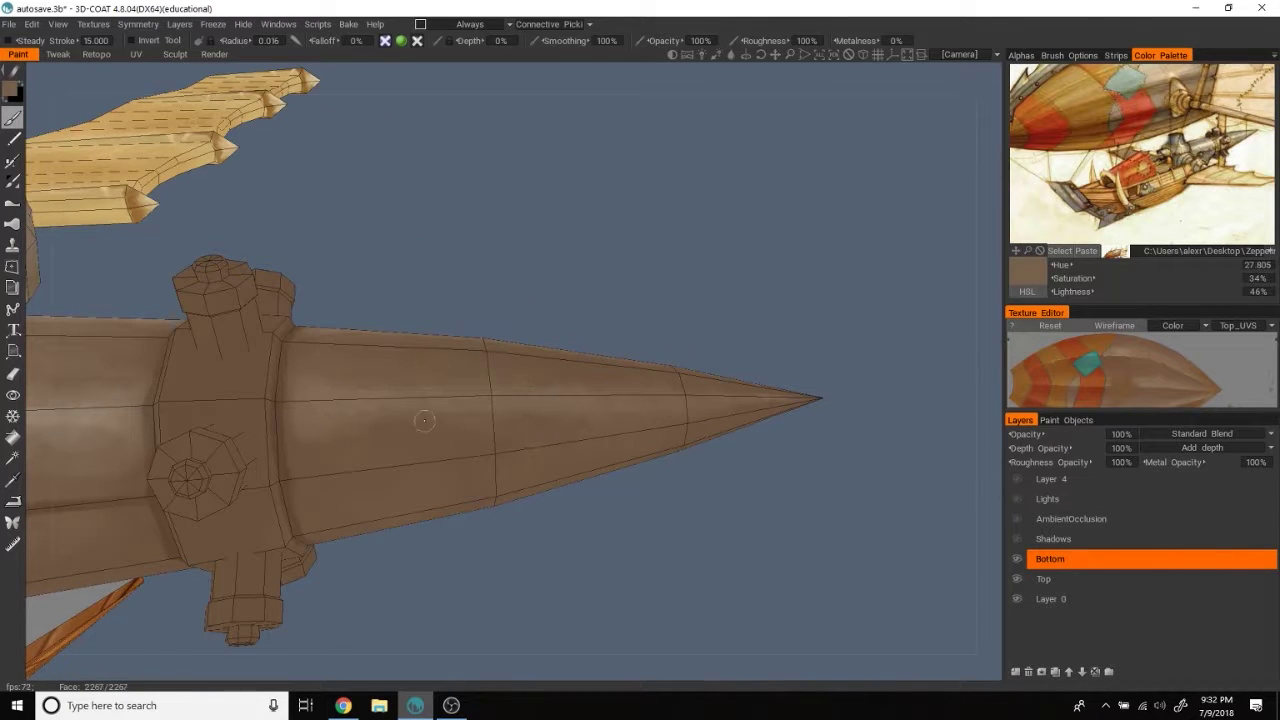
{"action": "key", "text": "v"}
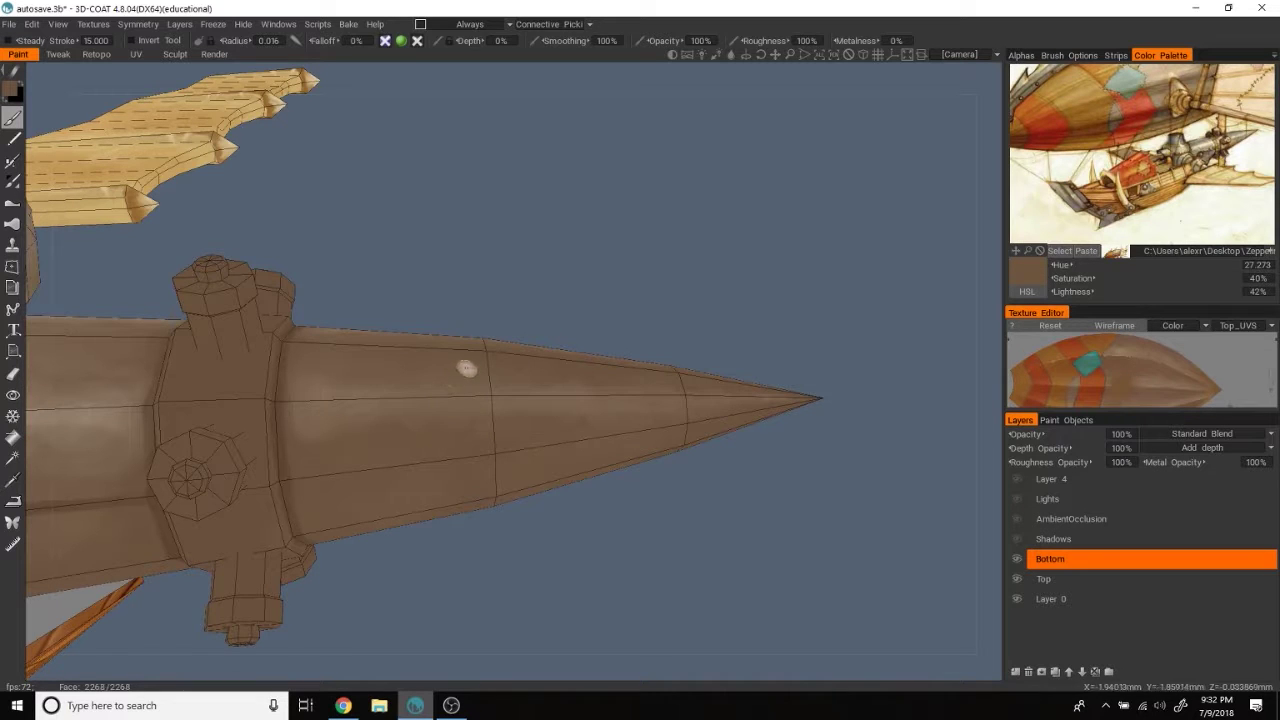
{"action": "key", "text": "v"}
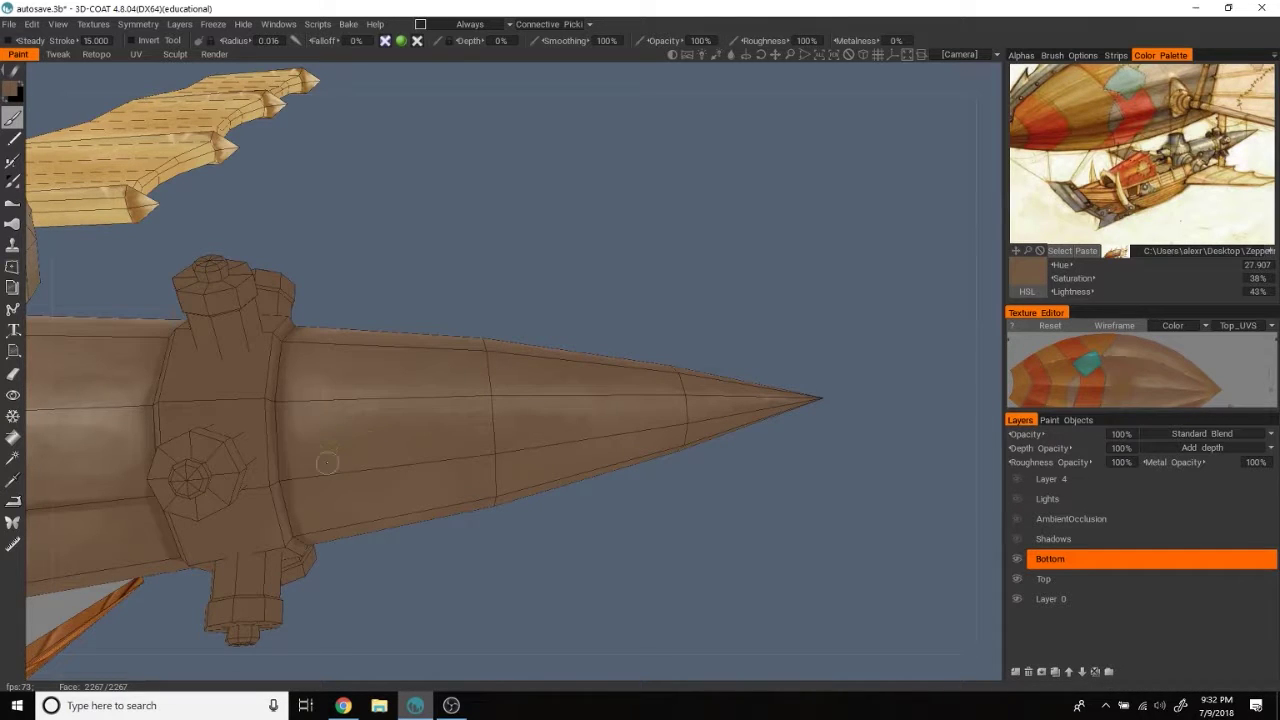
{"action": "key", "text": "v"}
{"action": "mouse_move", "coordinate": [556, 378]}
{"action": "right_mouse_down"}
{"action": "mouse_move", "coordinate": [500, 403]}
{"action": "mouse_move", "coordinate": [709, 274]}
{"action": "mouse_move", "coordinate": [440, 384]}
{"action": "right_mouse_up"}
{"action": "key", "text": "v"}
{"action": "key", "text": "v"}
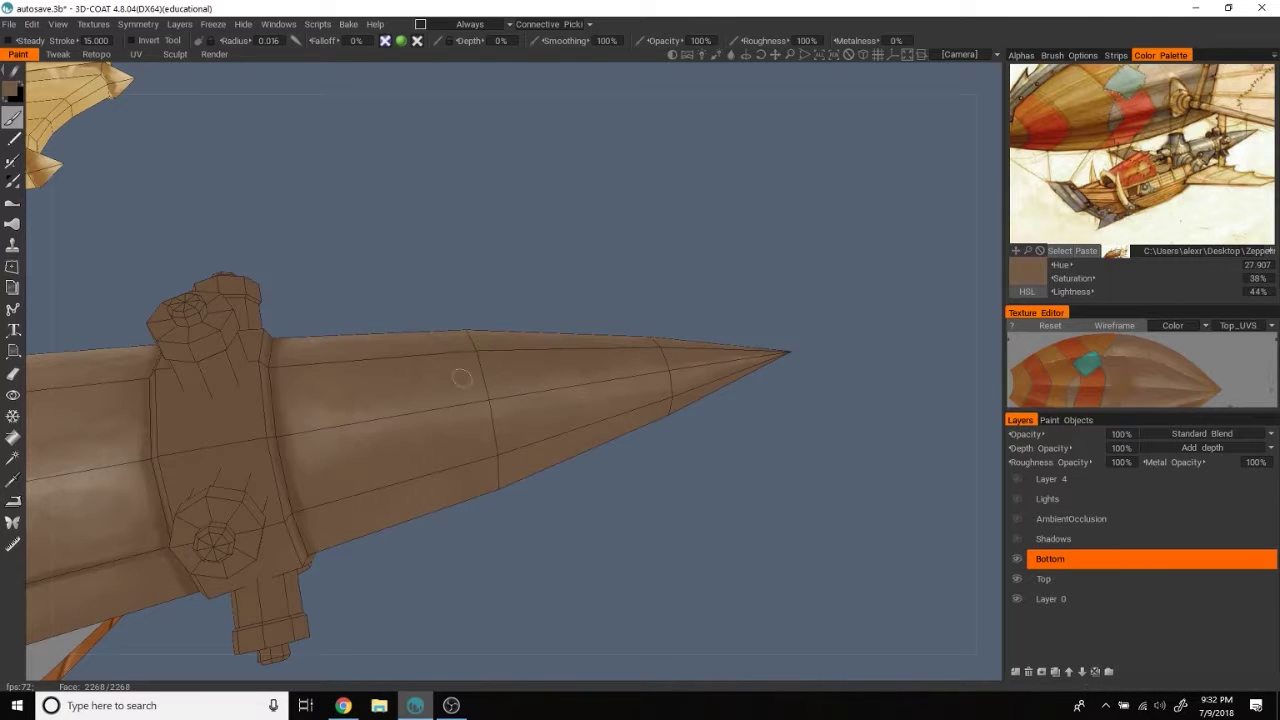
Step: Frame the propeller shaft and hub and paint pale tan highlight streaks
{"action": "scroll", "coordinate": [748, 290], "scroll_direction": "down", "scroll_amount": 5}
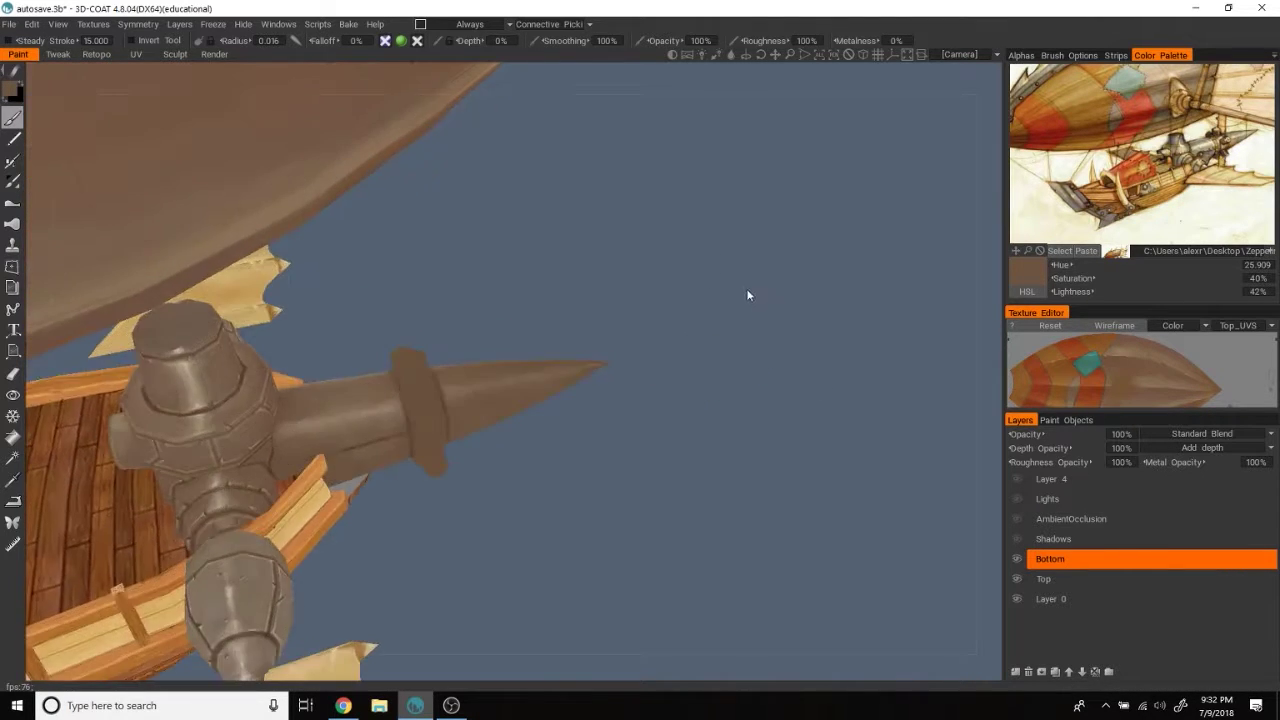
{"action": "scroll", "coordinate": [786, 309], "scroll_direction": "down", "scroll_amount": 3}
{"action": "mouse_move", "coordinate": [766, 291]}
{"action": "right_mouse_down"}
{"action": "mouse_move", "coordinate": [523, 303]}
{"action": "mouse_move", "coordinate": [603, 563]}
{"action": "mouse_move", "coordinate": [655, 484]}
{"action": "mouse_move", "coordinate": [794, 402]}
{"action": "right_mouse_up"}
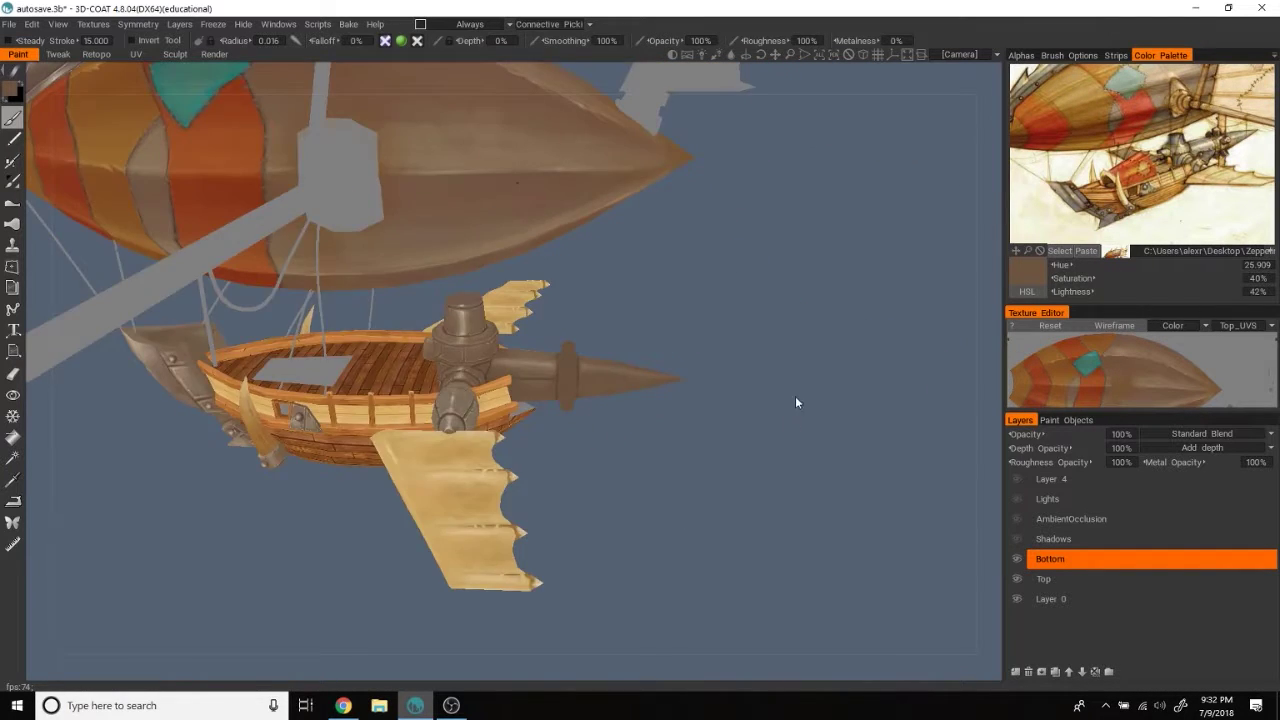
{"action": "scroll", "coordinate": [869, 266], "scroll_direction": "up", "scroll_amount": 5}
{"action": "scroll", "coordinate": [851, 259], "scroll_direction": "up", "scroll_amount": 2}
{"action": "scroll", "coordinate": [842, 224], "scroll_direction": "up", "scroll_amount": 2}
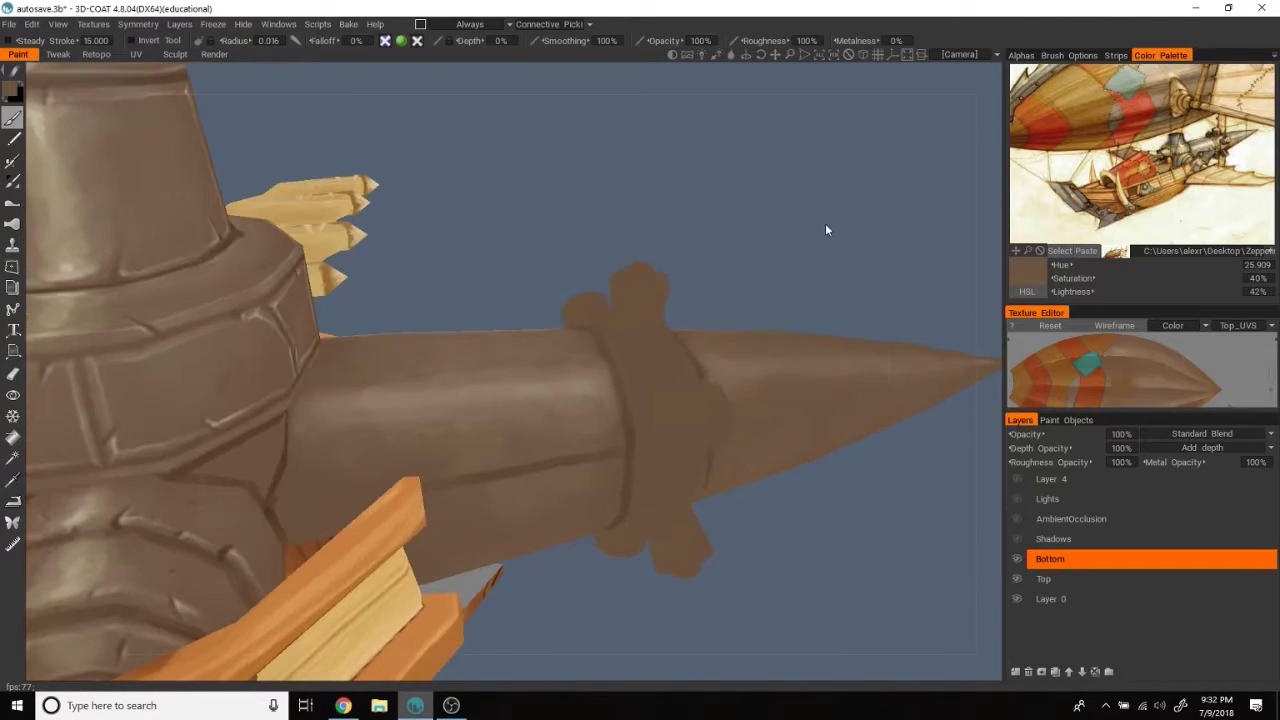
{"action": "right_click_drag", "start_coordinate": [823, 223], "coordinate": [823, 209]}
{"action": "scroll", "coordinate": [874, 211], "scroll_direction": "up", "scroll_amount": 2}
{"action": "scroll", "coordinate": [829, 196], "scroll_direction": "up", "scroll_amount": 1}
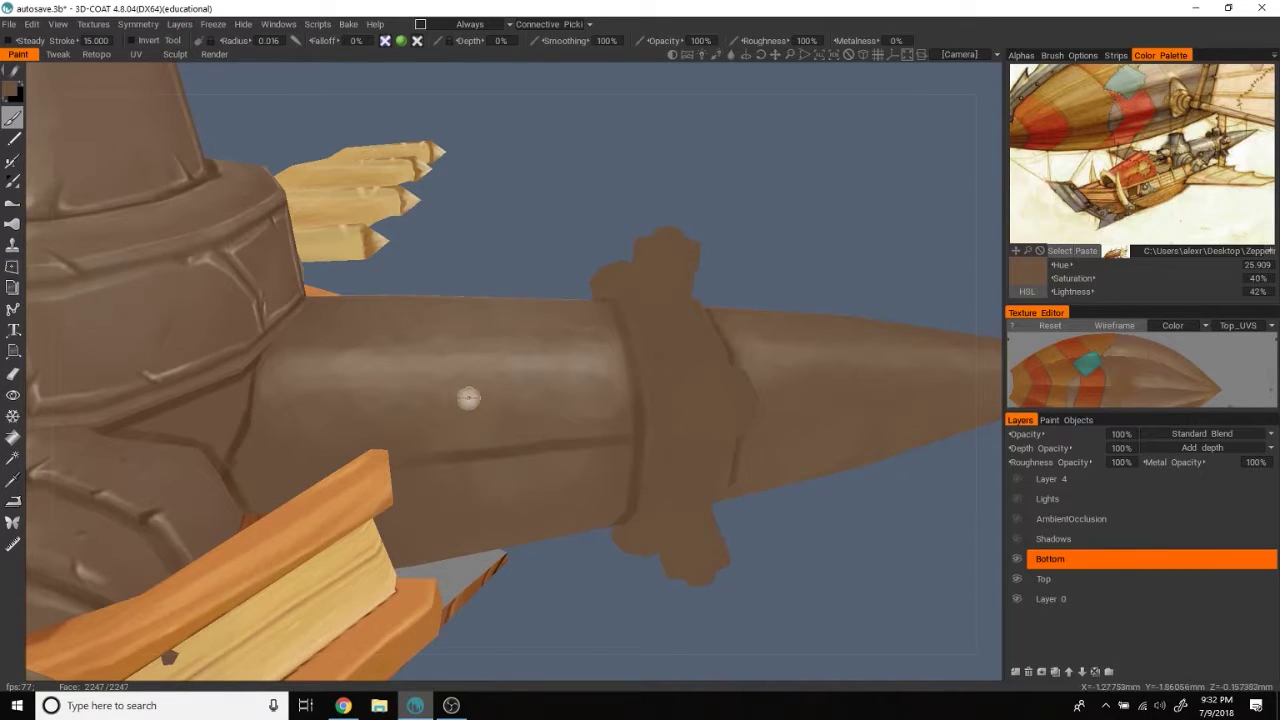
{"action": "key", "text": "v"}
{"action": "key", "text": "v"}
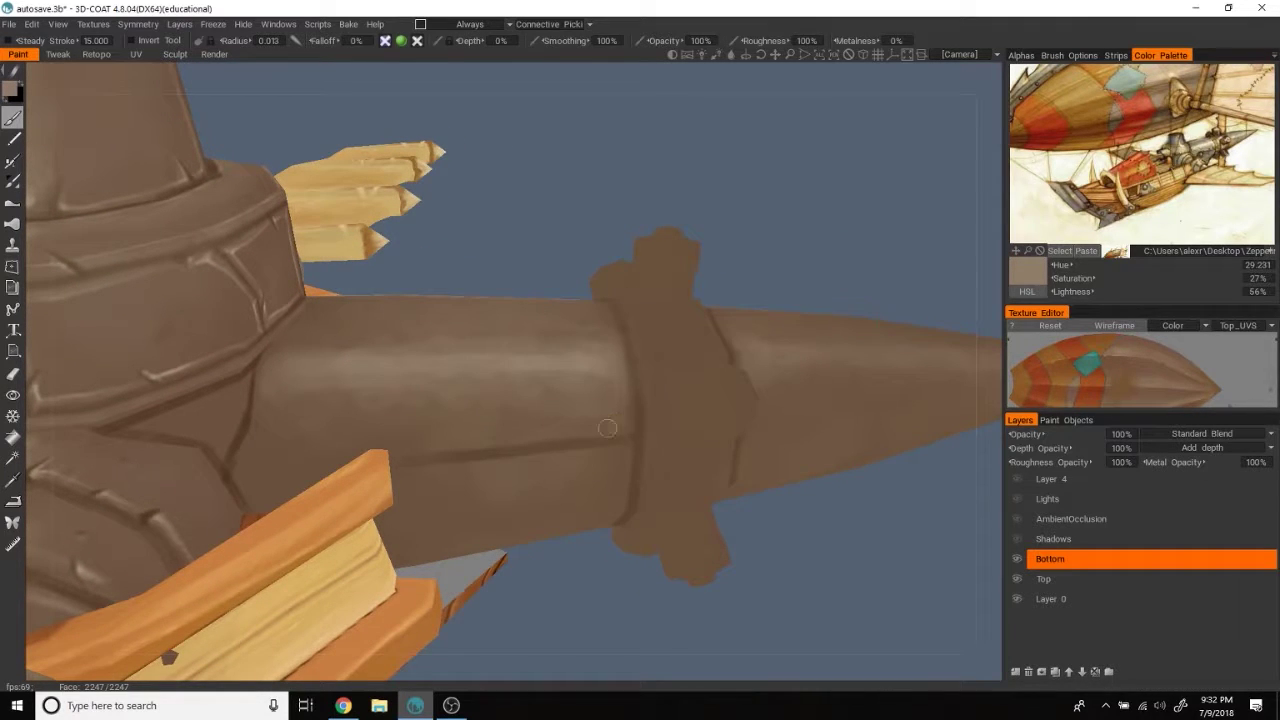
{"action": "key", "text": "v"}
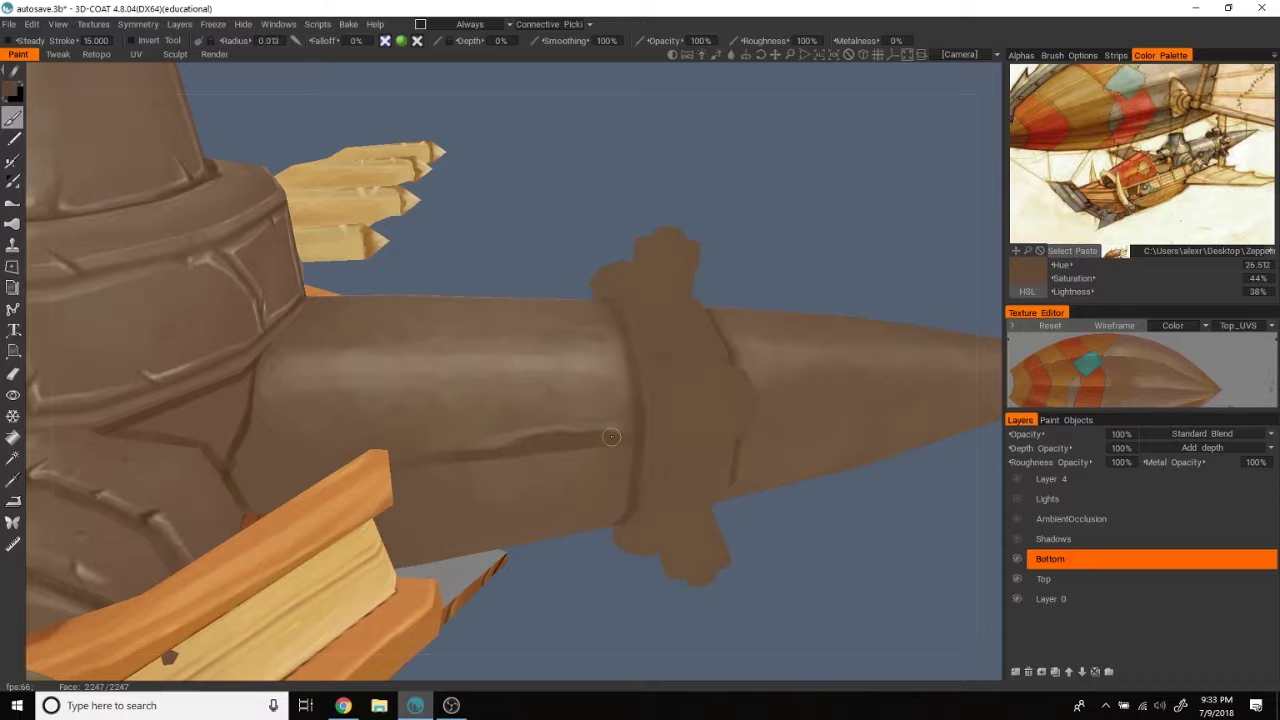
Step: Paint pale tan highlights around the shaft and ring, then switch to a mid brown
{"action": "mouse_move", "coordinate": [493, 453]}
{"action": "right_mouse_down"}
{"action": "mouse_move", "coordinate": [671, 209]}
{"action": "mouse_move", "coordinate": [626, 351]}
{"action": "right_mouse_up"}
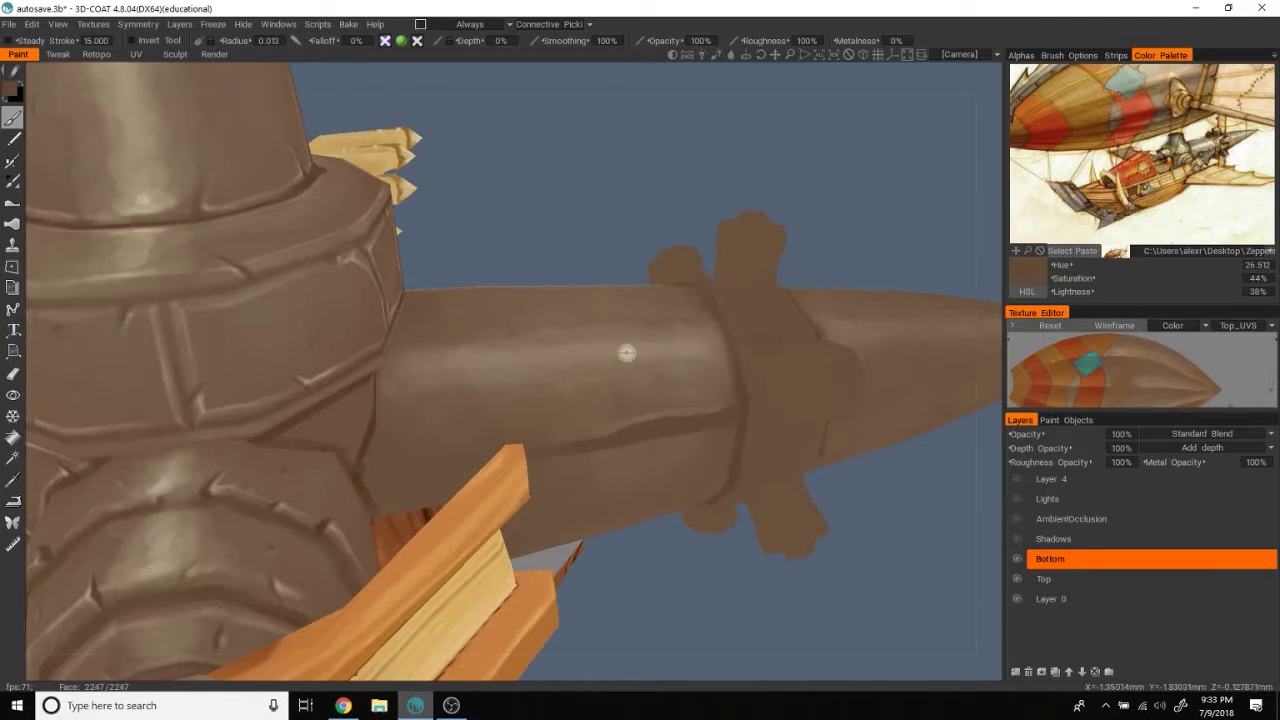
{"action": "key", "text": "v"}
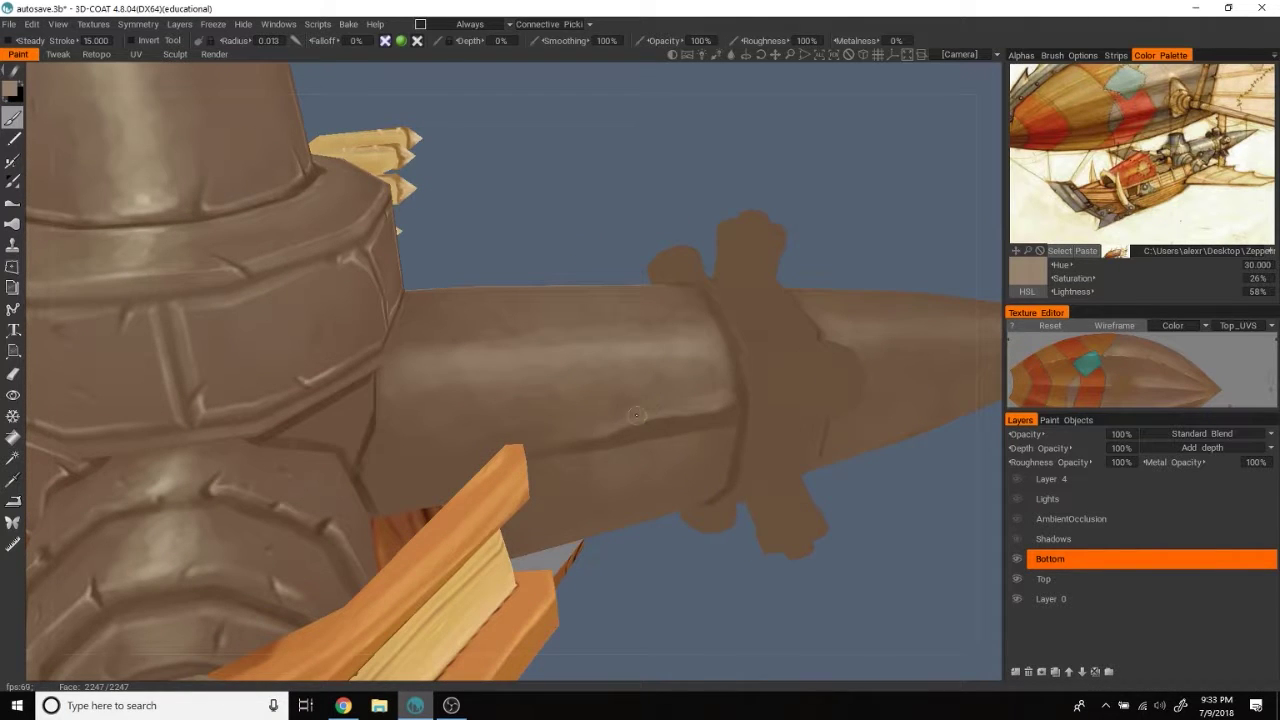
{"action": "right_click_drag", "start_coordinate": [636, 415], "coordinate": [831, 240]}
{"action": "right_click_drag", "start_coordinate": [906, 157], "coordinate": [432, 486]}
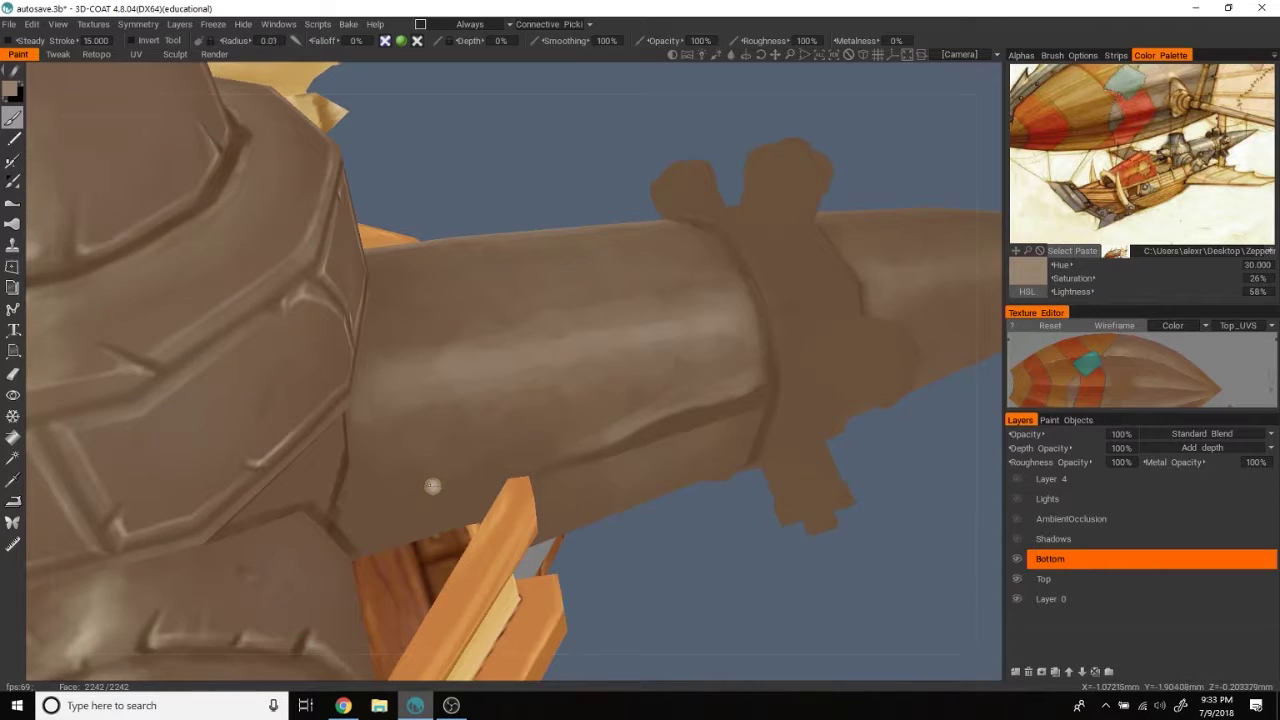
{"action": "mouse_move", "coordinate": [606, 179]}
{"action": "right_mouse_down"}
{"action": "mouse_move", "coordinate": [433, 490]}
{"action": "mouse_move", "coordinate": [569, 196]}
{"action": "mouse_move", "coordinate": [364, 506]}
{"action": "right_mouse_up"}
{"action": "key", "text": "v"}
Step: Check the shaft with the wireframe shown, then sample a darker brown for shading
{"action": "key", "text": "w"}
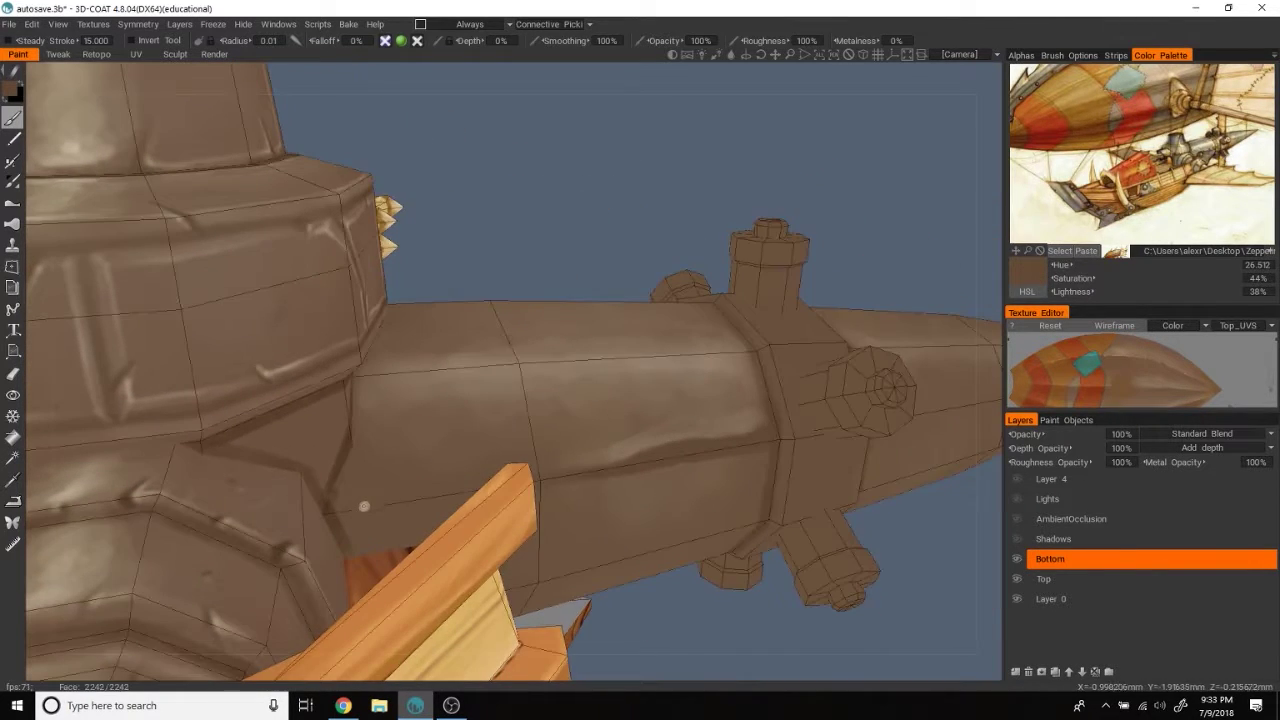
{"action": "mouse_move", "coordinate": [592, 225]}
{"action": "right_mouse_down"}
{"action": "mouse_move", "coordinate": [552, 160]}
{"action": "mouse_move", "coordinate": [508, 398]}
{"action": "right_mouse_up"}
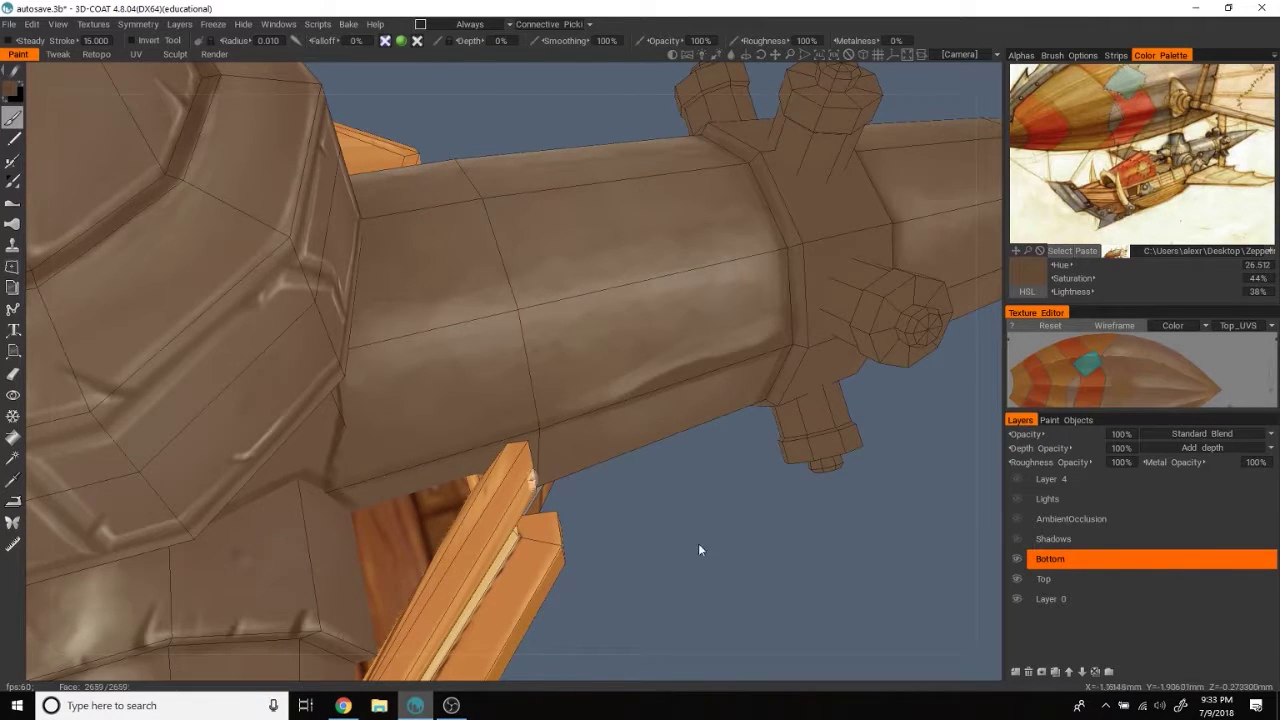
{"action": "key", "text": "w"}
{"action": "mouse_move", "coordinate": [698, 549]}
{"action": "right_mouse_down"}
{"action": "mouse_move", "coordinate": [577, 228]}
{"action": "mouse_move", "coordinate": [346, 485]}
{"action": "mouse_move", "coordinate": [571, 449]}
{"action": "mouse_move", "coordinate": [494, 506]}
{"action": "mouse_move", "coordinate": [795, 405]}
{"action": "right_mouse_up"}
{"action": "key", "text": "v"}
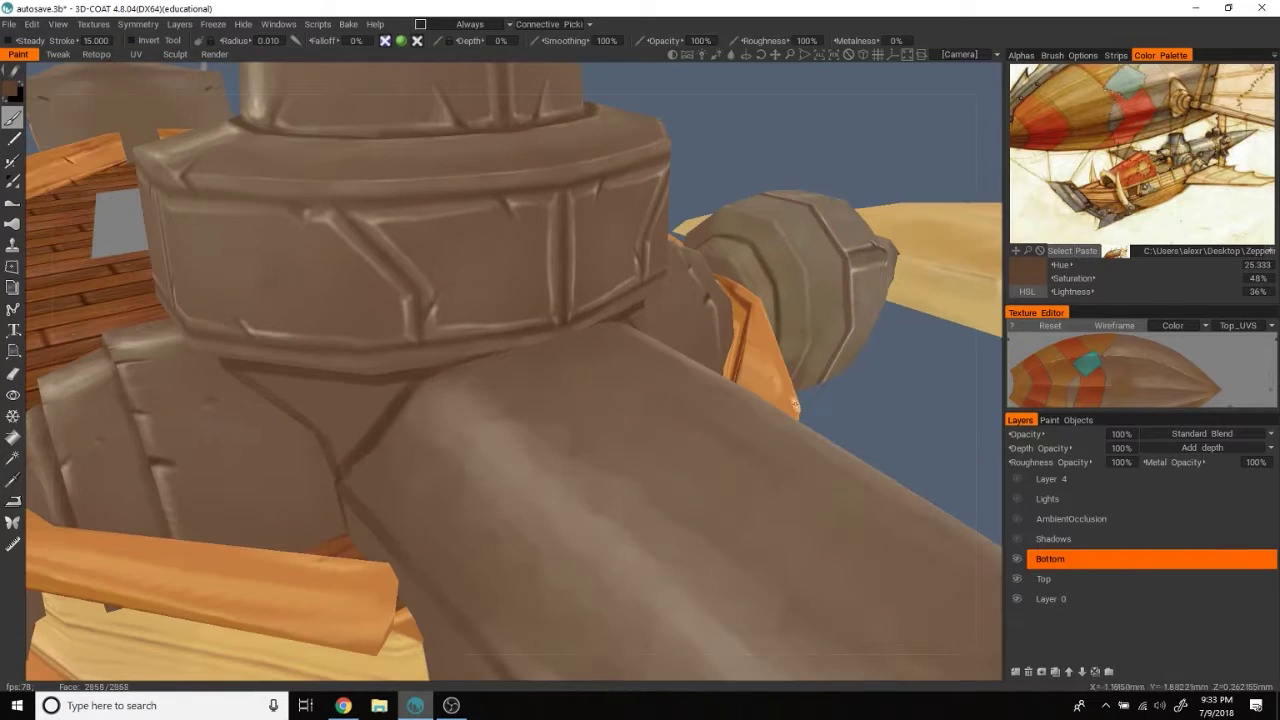
Step: Paint a dark streak along the lower shaft, alternating darker and lighter sampled browns
{"action": "mouse_move", "coordinate": [489, 650]}
{"action": "right_mouse_down"}
{"action": "mouse_move", "coordinate": [848, 300]}
{"action": "mouse_move", "coordinate": [437, 577]}
{"action": "right_mouse_up"}
{"action": "left_click_drag", "start_coordinate": [437, 577], "coordinate": [680, 531]}
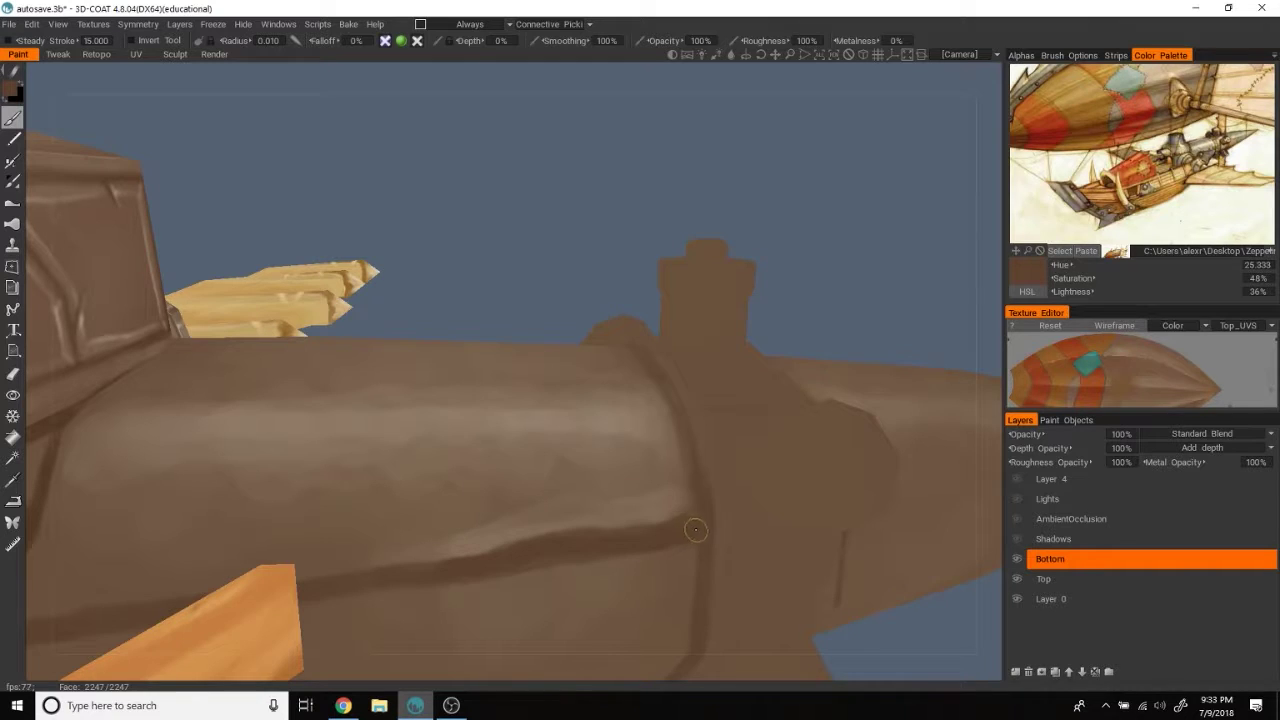
{"action": "key", "text": "v"}
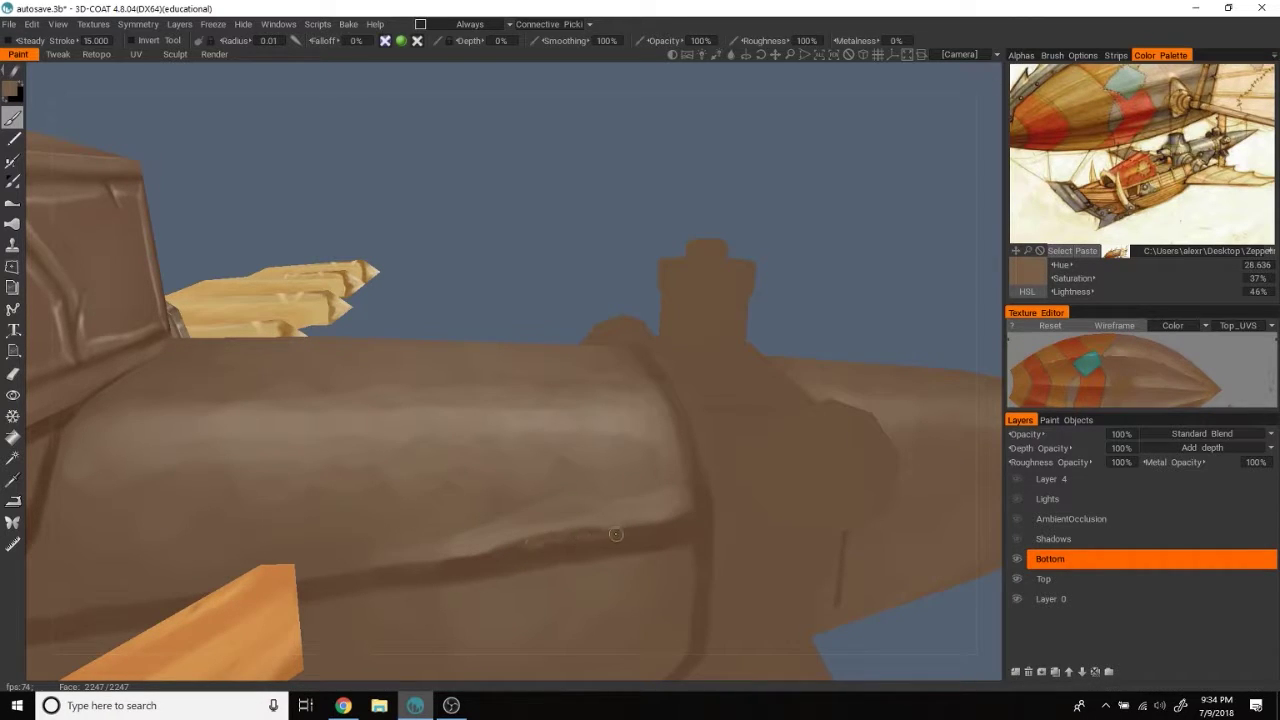
{"action": "key", "text": "v"}
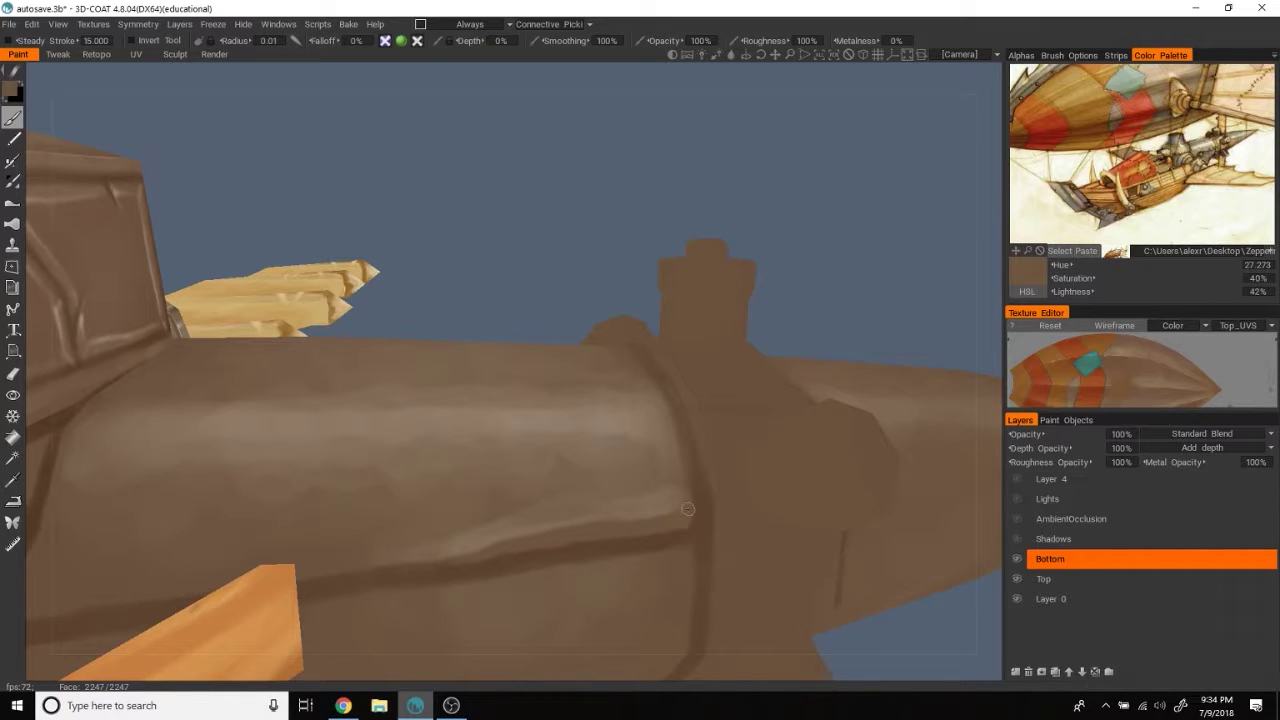
{"action": "key", "text": "v"}
{"action": "mouse_move", "coordinate": [869, 293]}
{"action": "left_mouse_down"}
{"action": "mouse_move", "coordinate": [681, 495]}
{"action": "mouse_move", "coordinate": [837, 277]}
{"action": "mouse_move", "coordinate": [894, 214]}
{"action": "mouse_move", "coordinate": [911, 214]}
{"action": "mouse_move", "coordinate": [894, 217]}
{"action": "mouse_move", "coordinate": [708, 541]}
{"action": "left_mouse_up"}
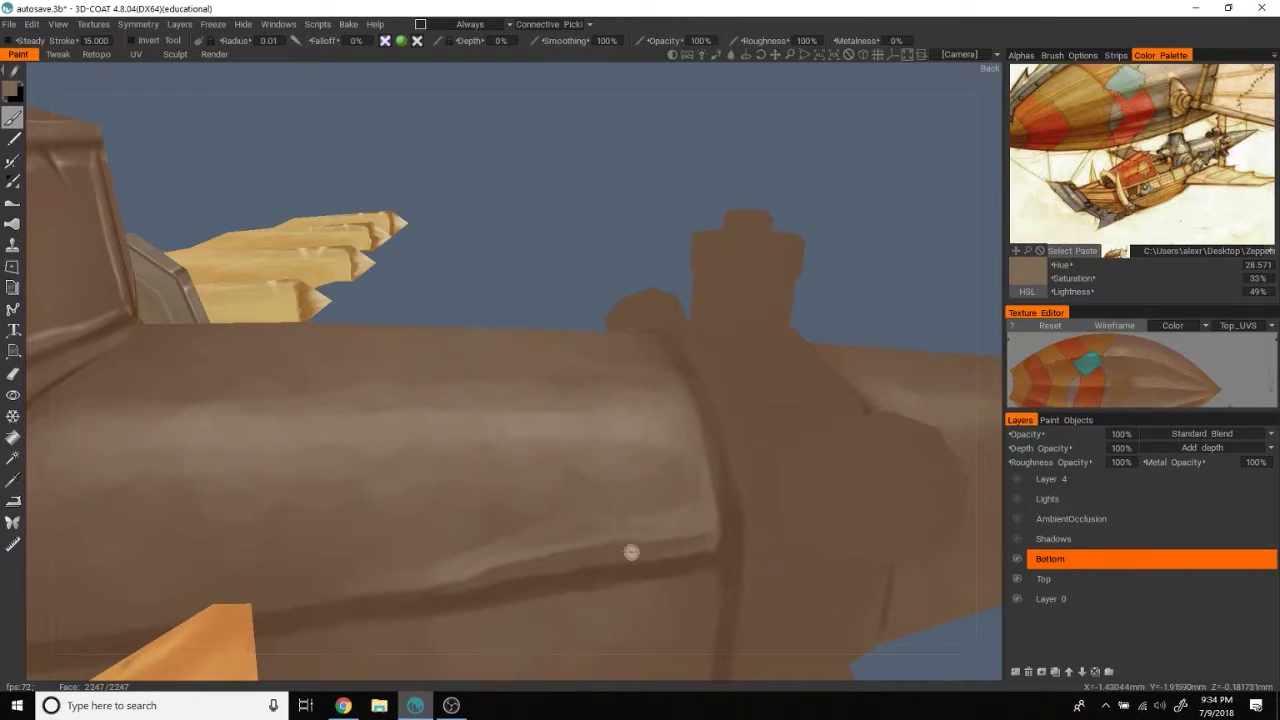
Step: Add a pale highlight above the crease with richer and lighter browns, then zoom out
{"action": "left_click_drag", "start_coordinate": [554, 563], "coordinate": [565, 362]}
{"action": "key", "text": "v"}
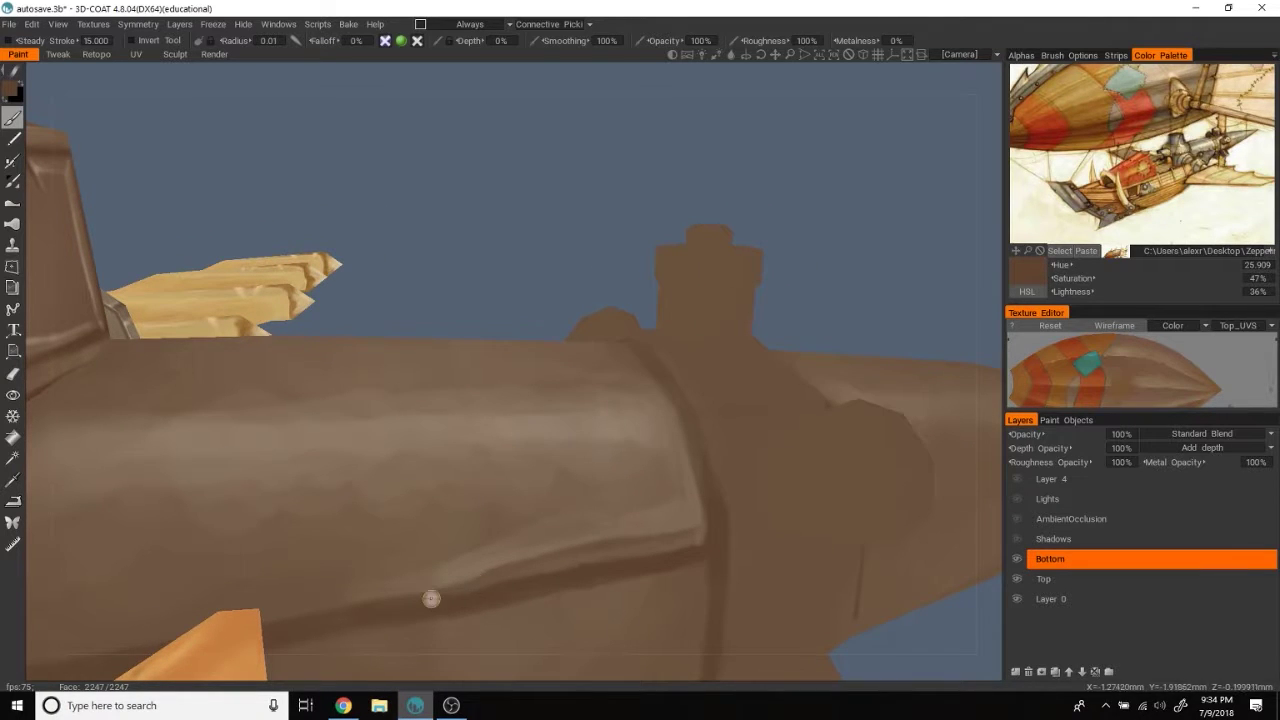
{"action": "mouse_move", "coordinate": [466, 594]}
{"action": "left_mouse_down"}
{"action": "mouse_move", "coordinate": [875, 244]}
{"action": "mouse_move", "coordinate": [569, 537]}
{"action": "left_mouse_up"}
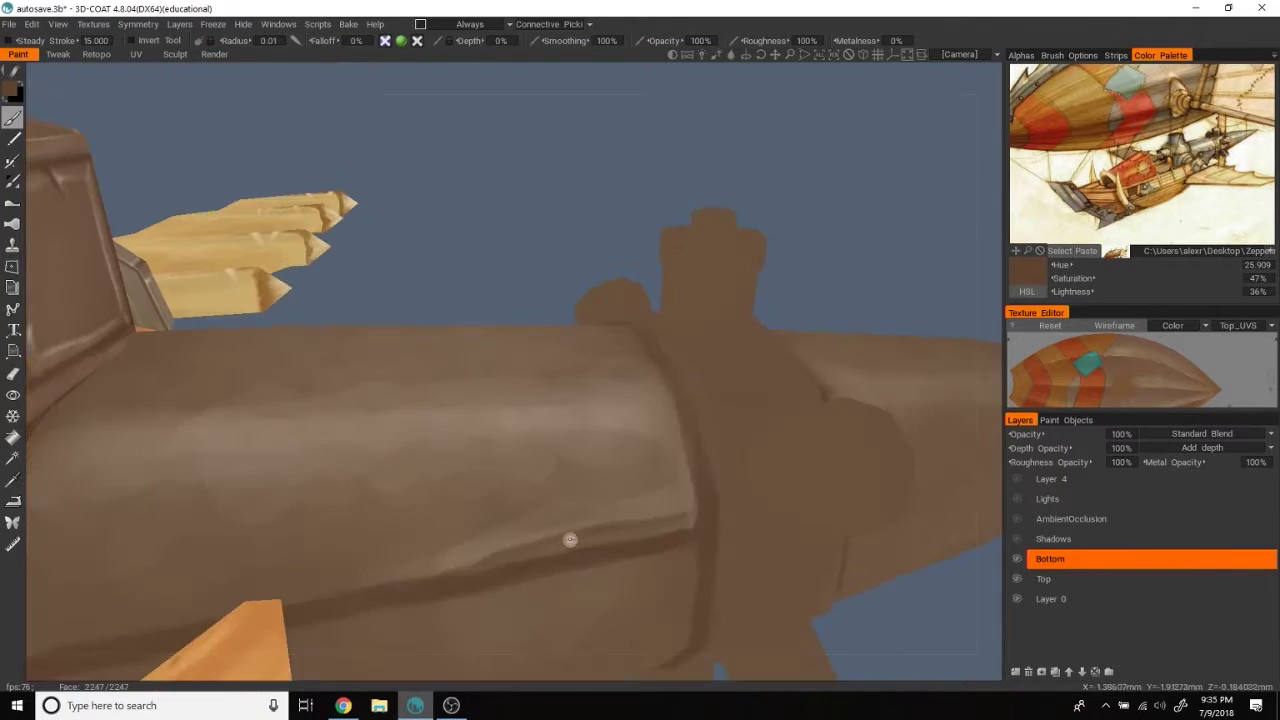
{"action": "key", "text": "v"}
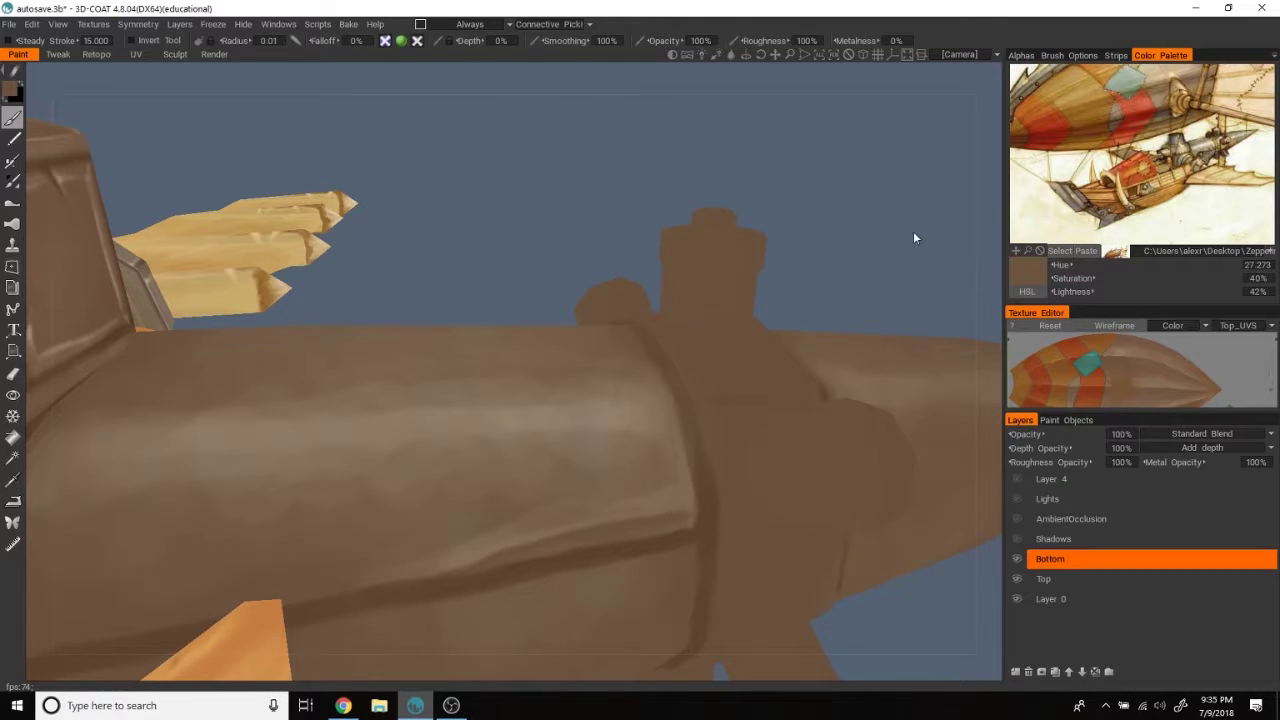
{"action": "left_click_drag", "start_coordinate": [913, 236], "coordinate": [853, 302]}
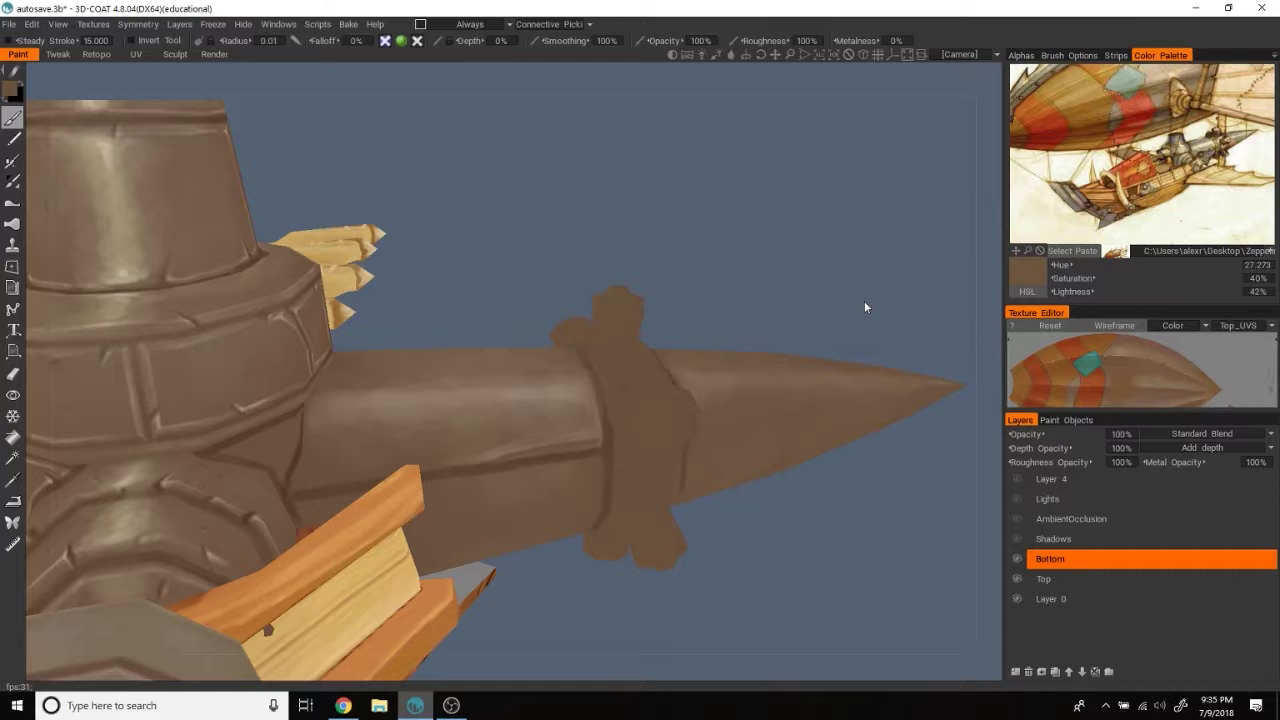
{"action": "mouse_move", "coordinate": [967, 361]}
{"action": "left_mouse_down"}
{"action": "mouse_move", "coordinate": [889, 269]}
{"action": "mouse_move", "coordinate": [886, 234]}
{"action": "mouse_move", "coordinate": [903, 206]}
{"action": "mouse_move", "coordinate": [920, 208]}
{"action": "left_mouse_up"}
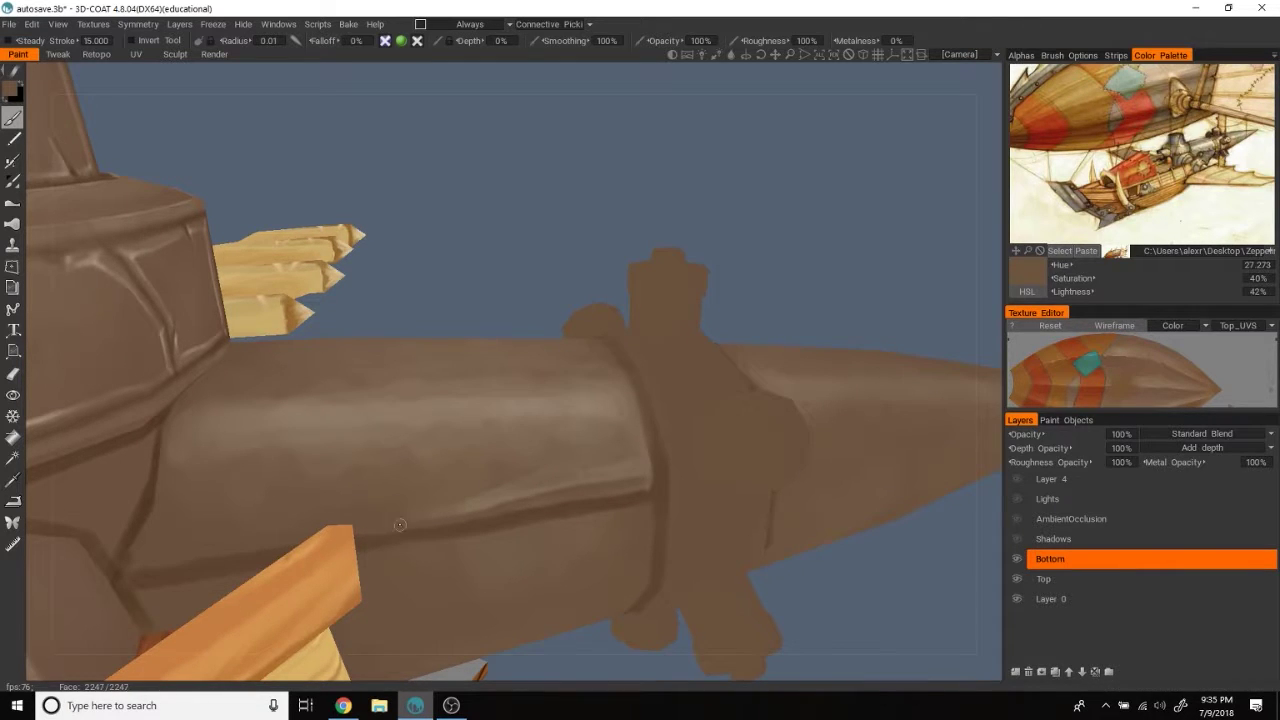
{"action": "left_click_drag", "start_coordinate": [544, 203], "coordinate": [474, 197]}
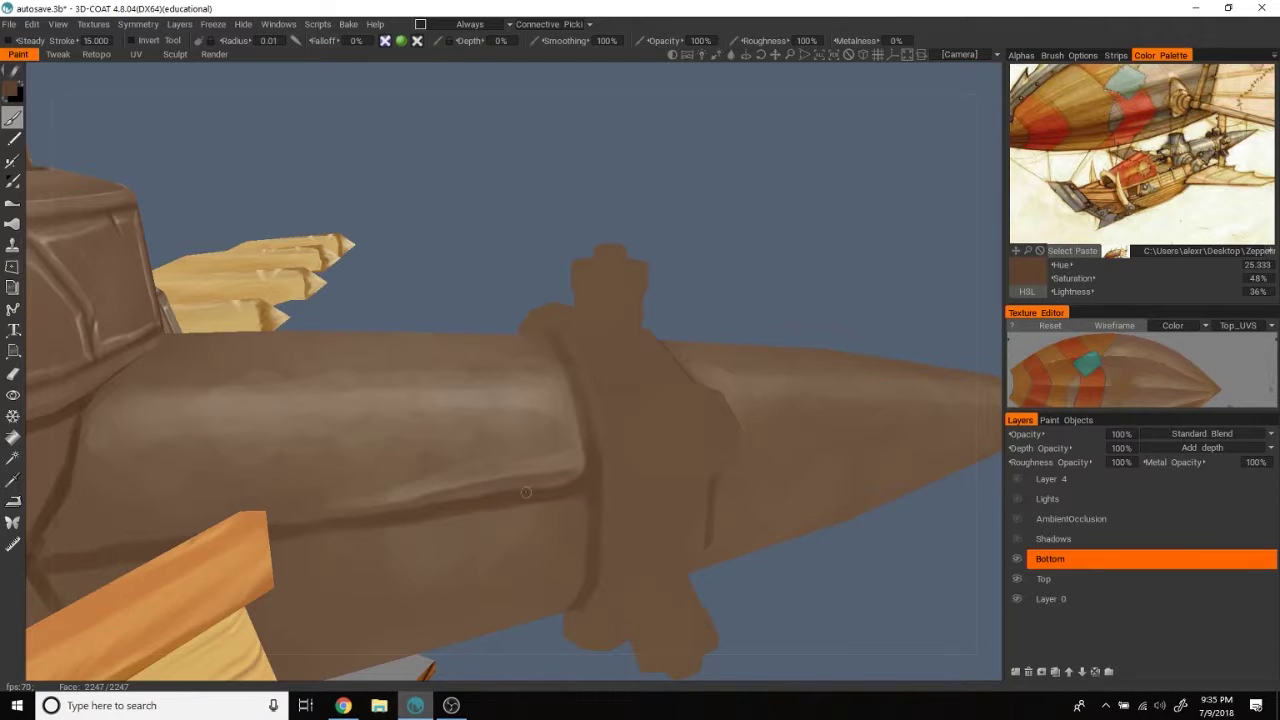
{"action": "scroll", "coordinate": [774, 246], "scroll_direction": "down", "scroll_amount": 5}
{"action": "left_click_drag", "start_coordinate": [774, 246], "coordinate": [763, 274]}
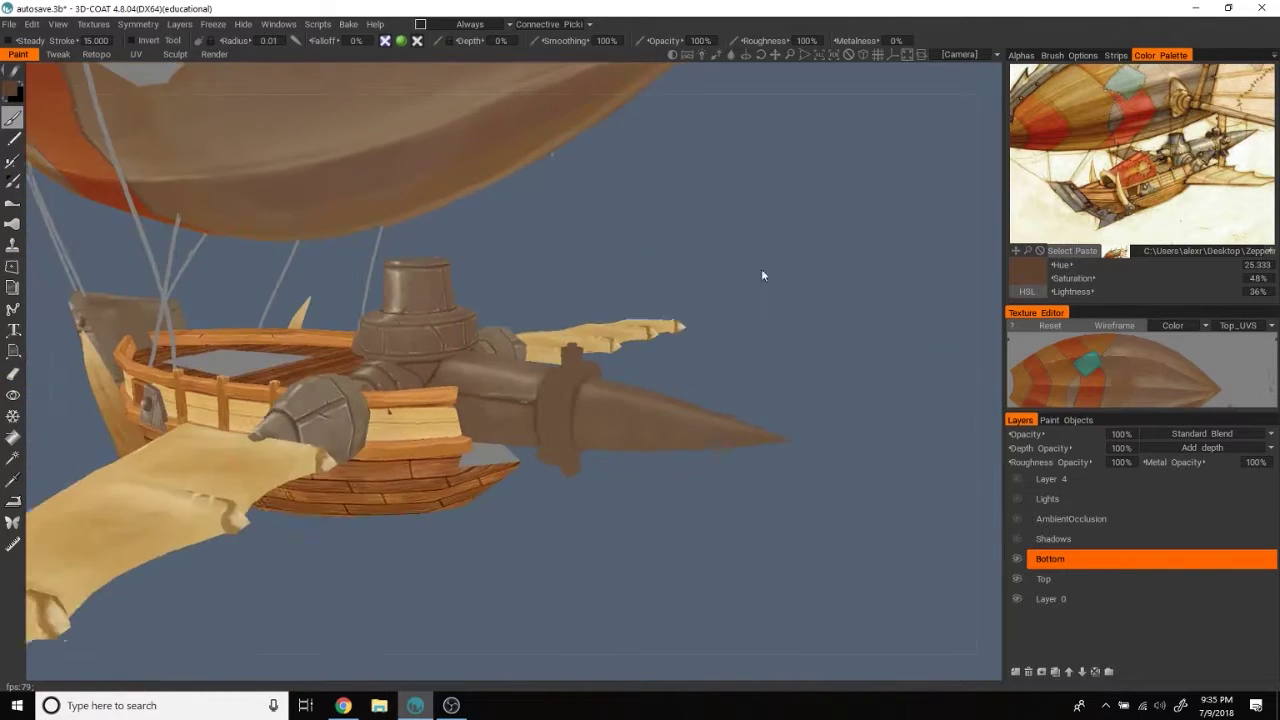
Step: Pick a pale cream from the reference and paint highlights along the band edges by the collar
{"action": "scroll", "coordinate": [763, 274], "scroll_direction": "up", "scroll_amount": 4}
{"action": "scroll", "coordinate": [849, 240], "scroll_direction": "up", "scroll_amount": 2}
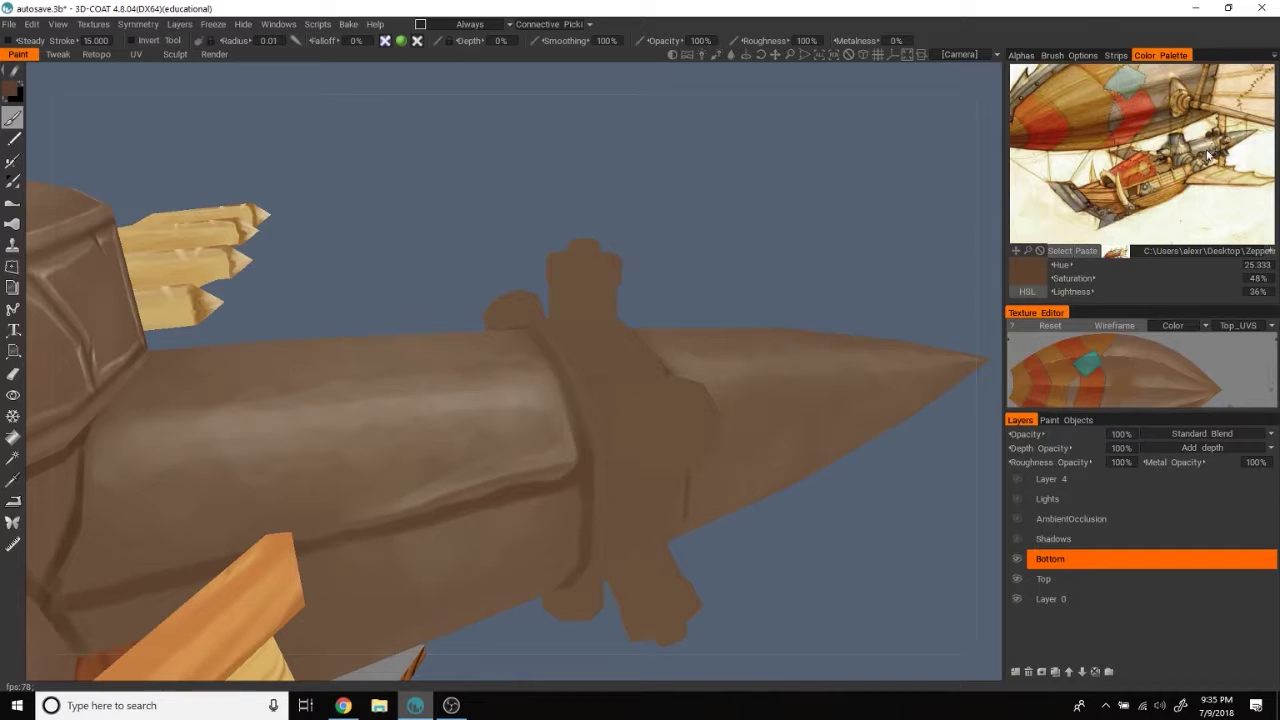
{"action": "left_click_drag", "start_coordinate": [878, 224], "coordinate": [814, 163]}
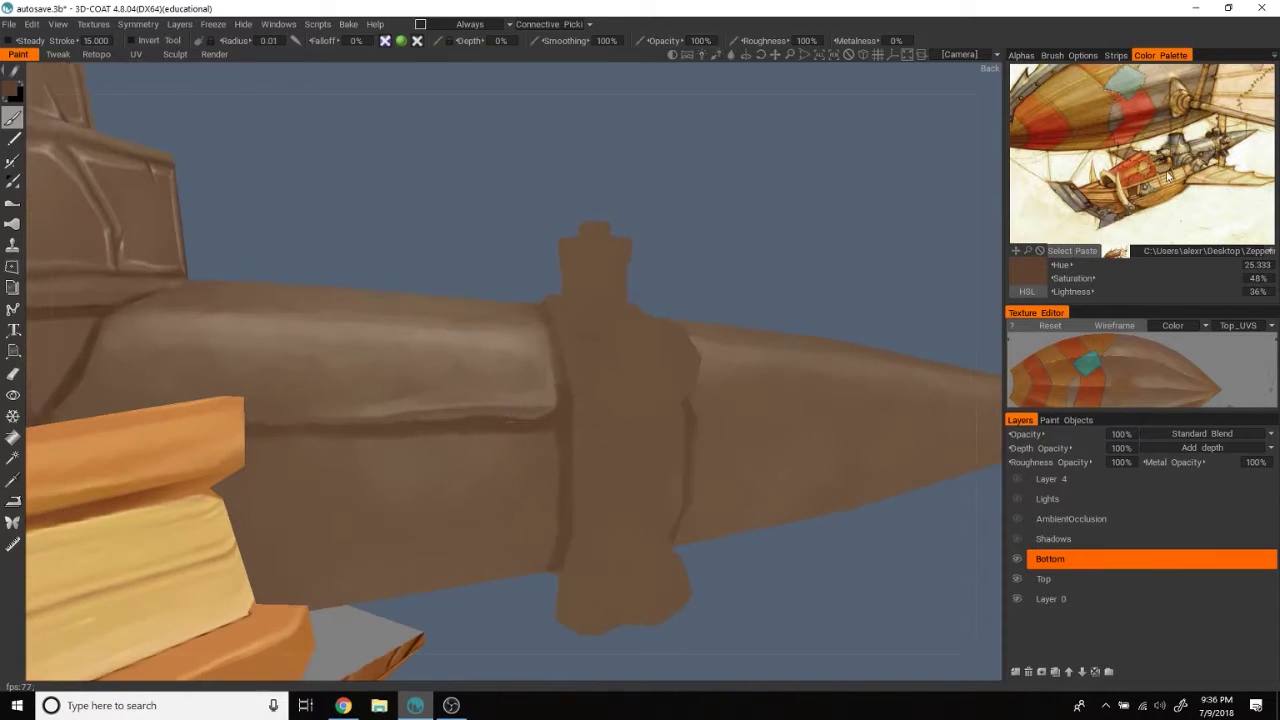
{"action": "left_click", "coordinate": [1207, 148]}
{"action": "left_click", "coordinate": [1207, 148]}
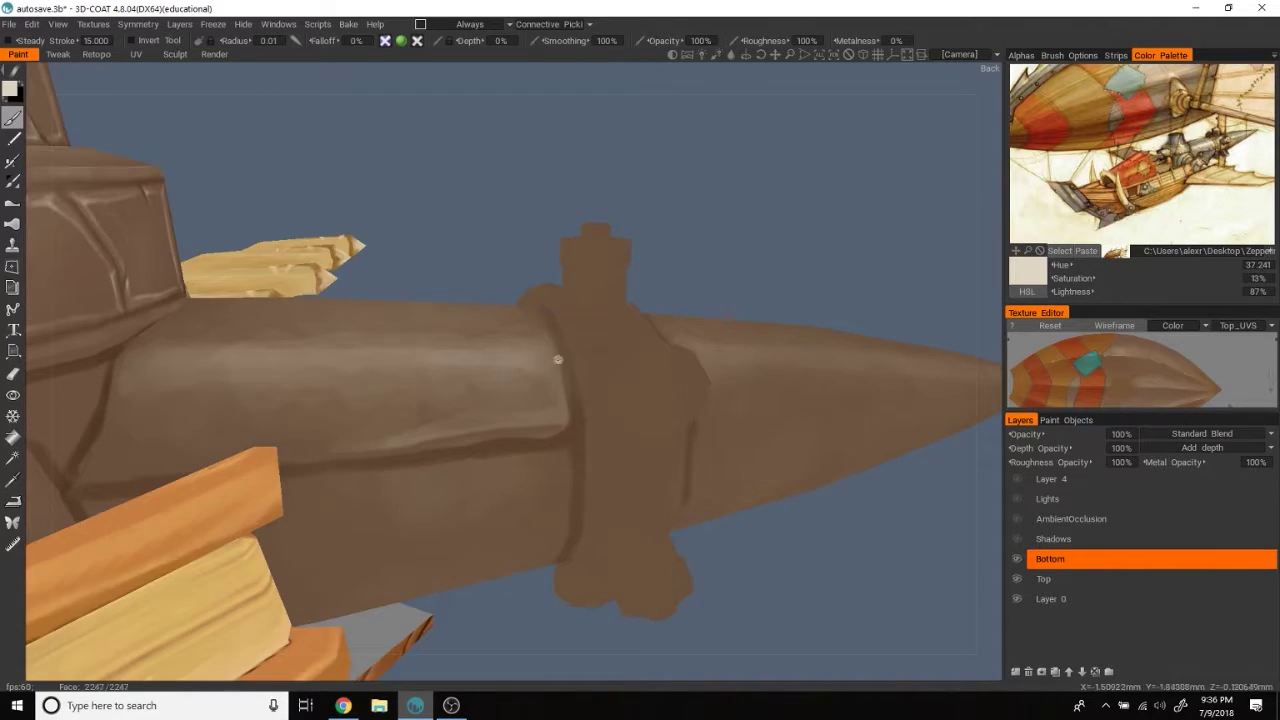
{"action": "left_click_drag", "start_coordinate": [862, 246], "coordinate": [557, 400]}
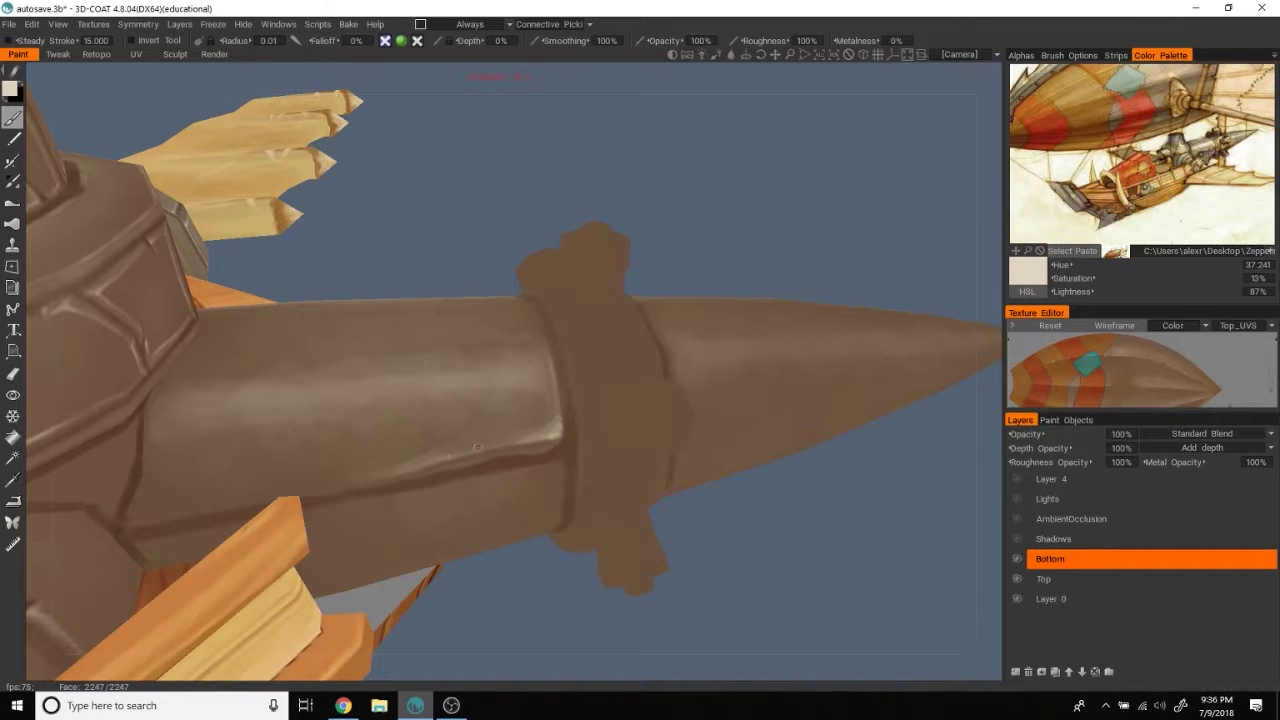
{"action": "mouse_move", "coordinate": [403, 471]}
{"action": "left_mouse_down"}
{"action": "mouse_move", "coordinate": [769, 193]}
{"action": "mouse_move", "coordinate": [491, 477]}
{"action": "left_mouse_up"}
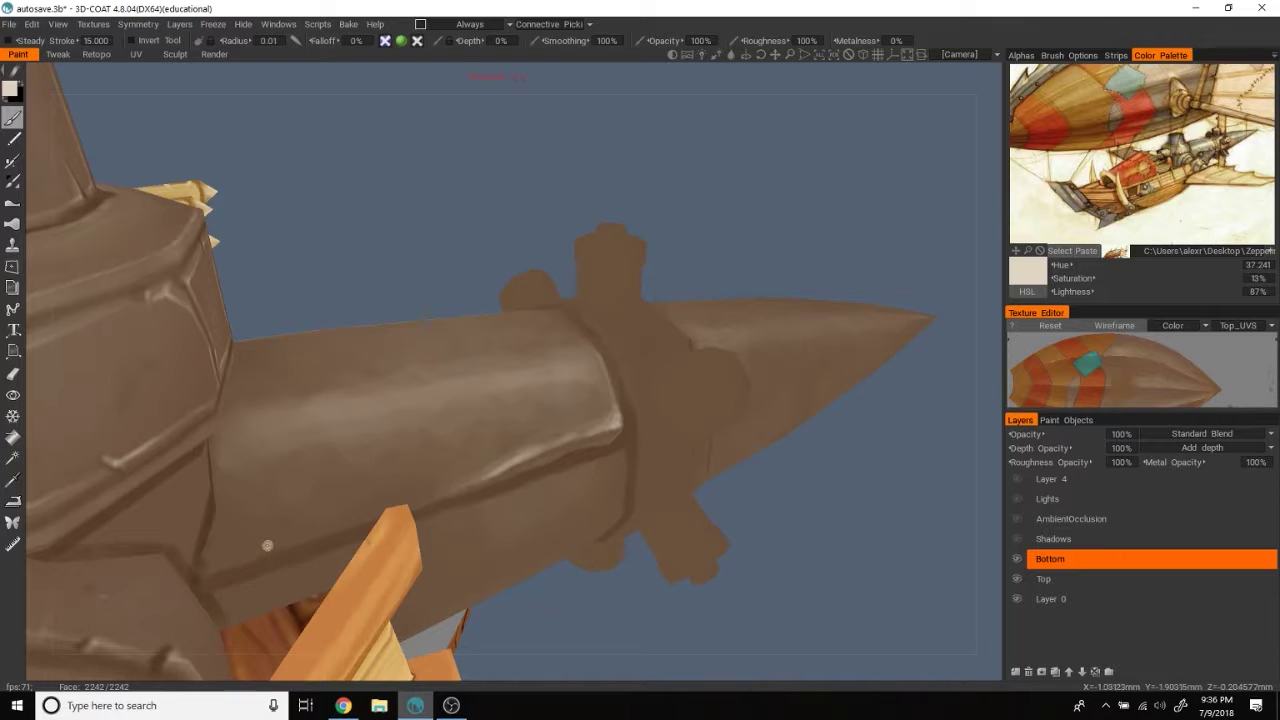
{"action": "left_click_drag", "start_coordinate": [415, 495], "coordinate": [321, 318]}
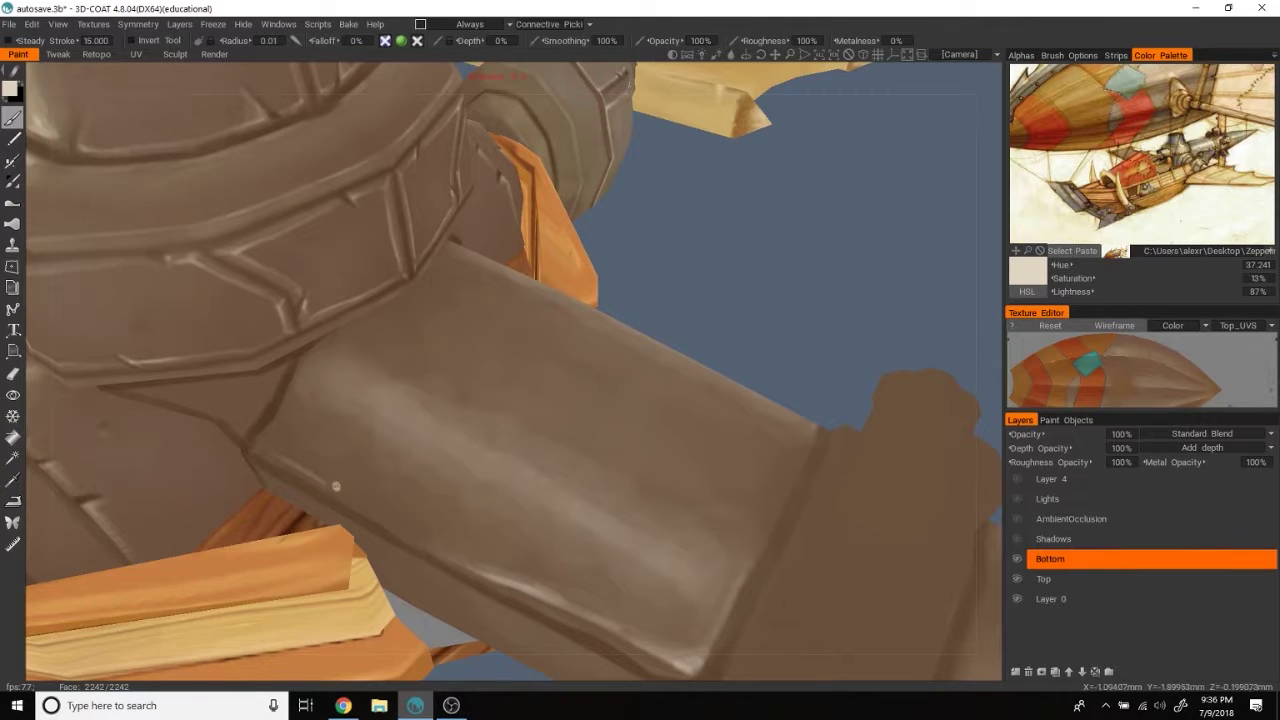
{"action": "mouse_move", "coordinate": [323, 483]}
{"action": "left_mouse_down"}
{"action": "mouse_move", "coordinate": [828, 241]}
{"action": "mouse_move", "coordinate": [621, 404]}
{"action": "left_mouse_up"}
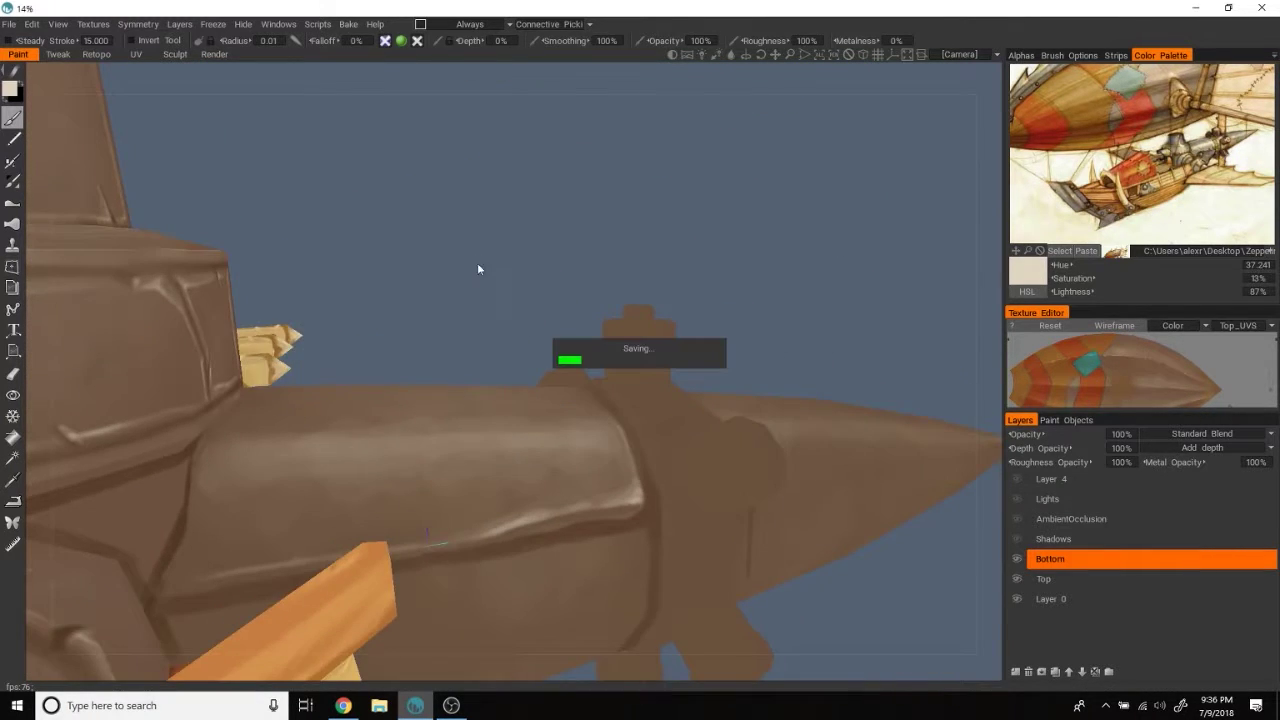
{"action": "left_click_drag", "start_coordinate": [475, 267], "coordinate": [400, 532]}
{"action": "mouse_move", "coordinate": [488, 527]}
{"action": "right_mouse_down"}
{"action": "mouse_move", "coordinate": [840, 180]}
{"action": "mouse_move", "coordinate": [791, 251]}
{"action": "mouse_move", "coordinate": [551, 323]}
{"action": "mouse_move", "coordinate": [837, 209]}
{"action": "mouse_move", "coordinate": [851, 149]}
{"action": "right_mouse_up"}
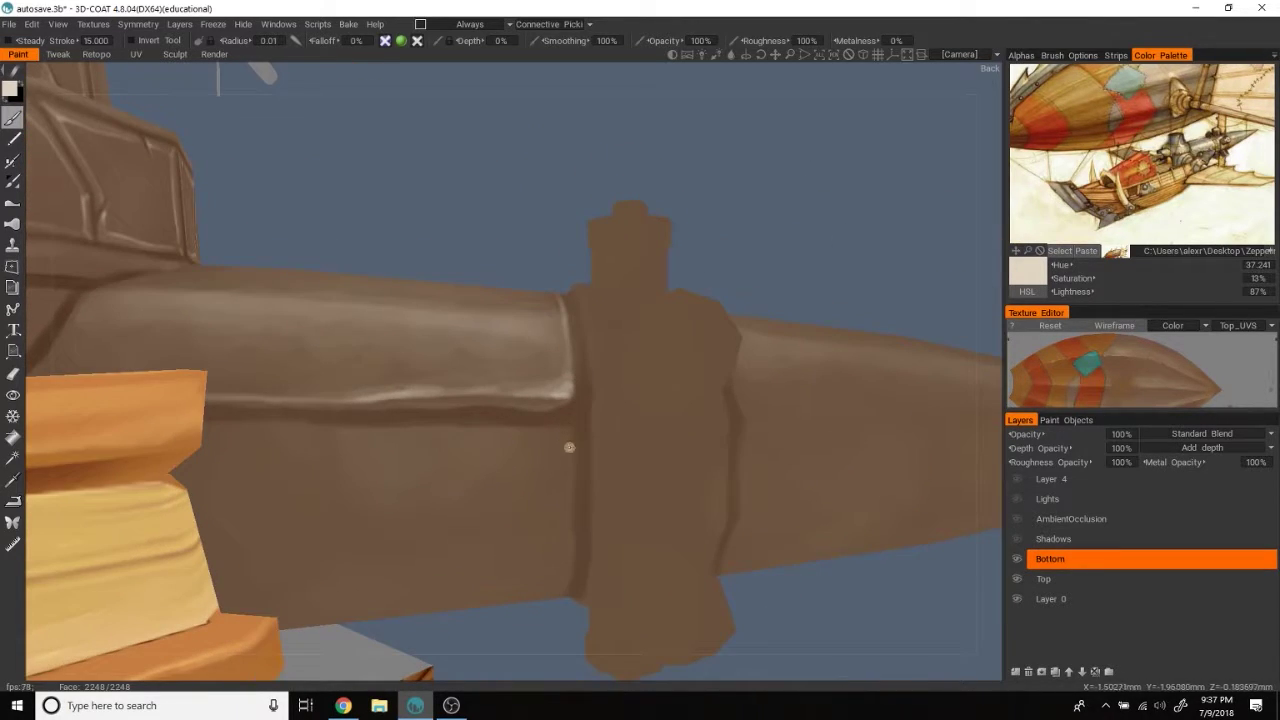
Step: Soften the edge highlights with the shaft's sampled brown, working around the collar
{"action": "right_click_drag", "start_coordinate": [867, 197], "coordinate": [443, 306]}
{"action": "key", "text": "v"}
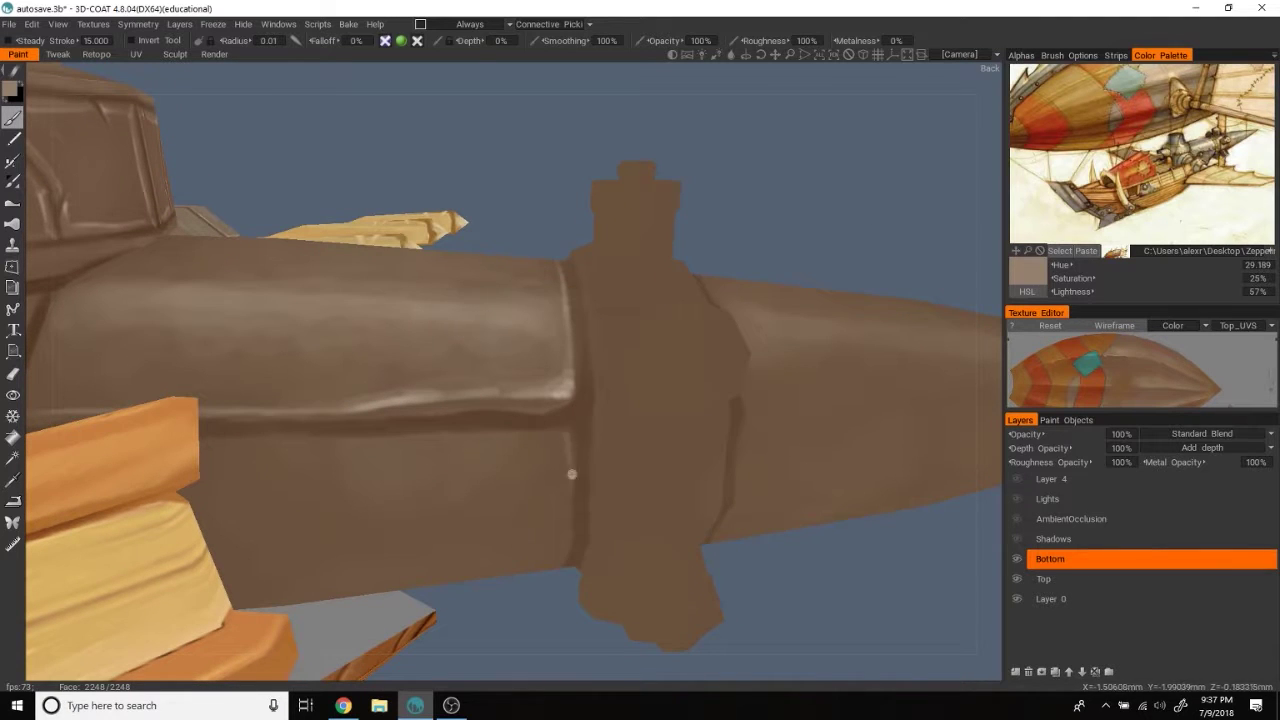
{"action": "right_click_drag", "start_coordinate": [567, 501], "coordinate": [589, 434]}
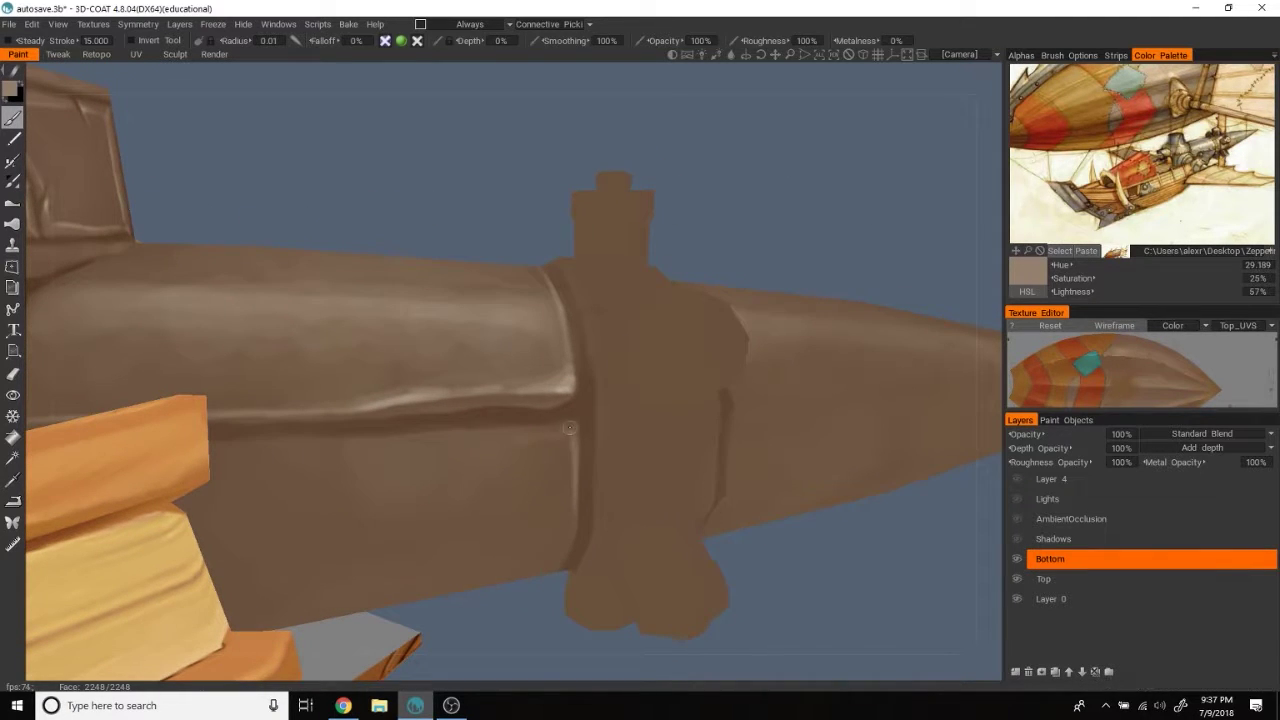
{"action": "mouse_move", "coordinate": [570, 424]}
{"action": "right_mouse_down"}
{"action": "mouse_move", "coordinate": [726, 214]}
{"action": "mouse_move", "coordinate": [831, 217]}
{"action": "mouse_move", "coordinate": [820, 203]}
{"action": "mouse_move", "coordinate": [476, 430]}
{"action": "right_mouse_up"}
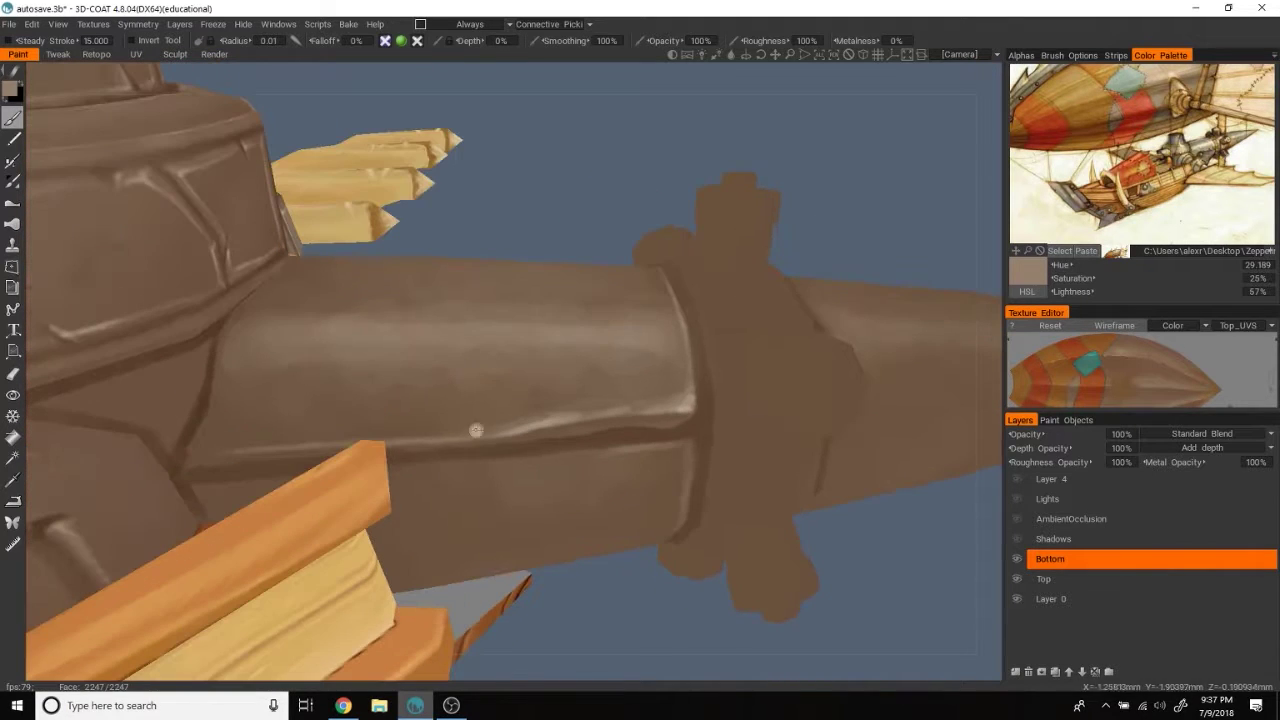
{"action": "right_click_drag", "start_coordinate": [578, 455], "coordinate": [758, 286]}
{"action": "right_click_drag", "start_coordinate": [329, 517], "coordinate": [415, 404]}
{"action": "mouse_move", "coordinate": [385, 493]}
{"action": "right_mouse_down"}
{"action": "mouse_move", "coordinate": [560, 514]}
{"action": "mouse_move", "coordinate": [423, 560]}
{"action": "mouse_move", "coordinate": [813, 250]}
{"action": "mouse_move", "coordinate": [221, 518]}
{"action": "mouse_move", "coordinate": [346, 503]}
{"action": "right_mouse_up"}
{"action": "right_click_drag", "start_coordinate": [446, 497], "coordinate": [406, 508]}
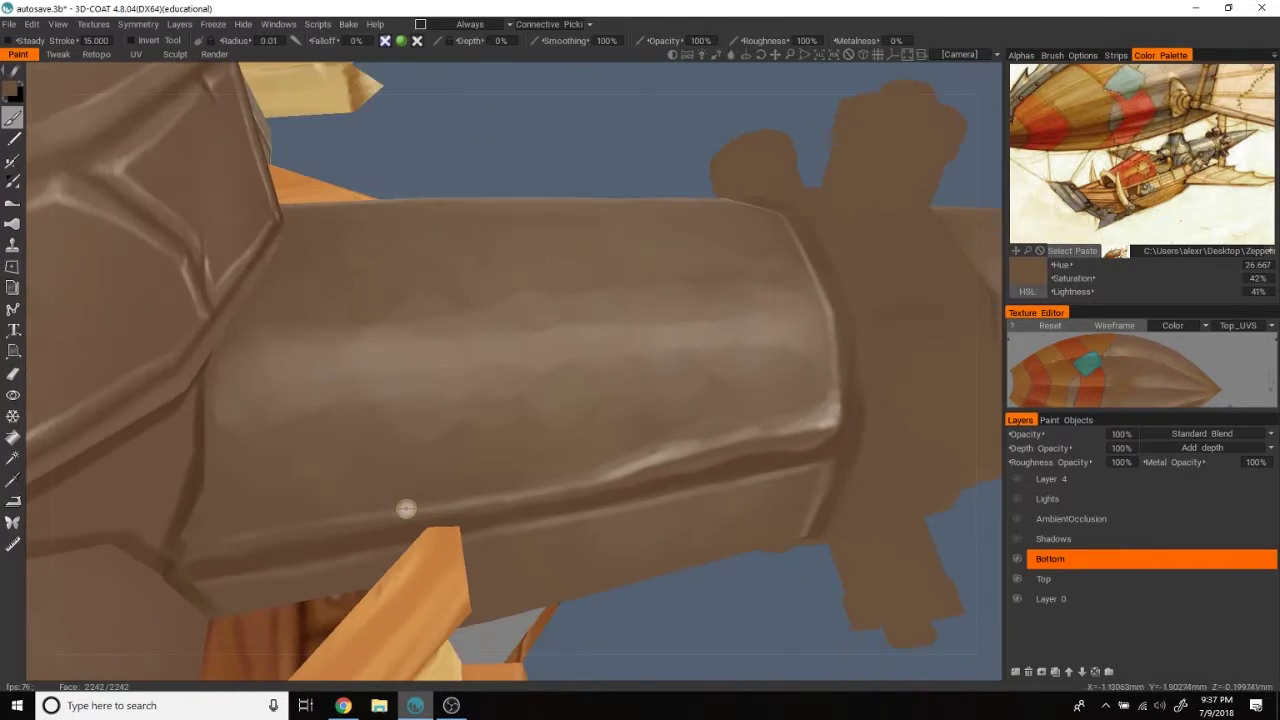
Step: Blend the edges further with mid and lighter barrel browns, ending on a muted tan
{"action": "key", "text": "v"}
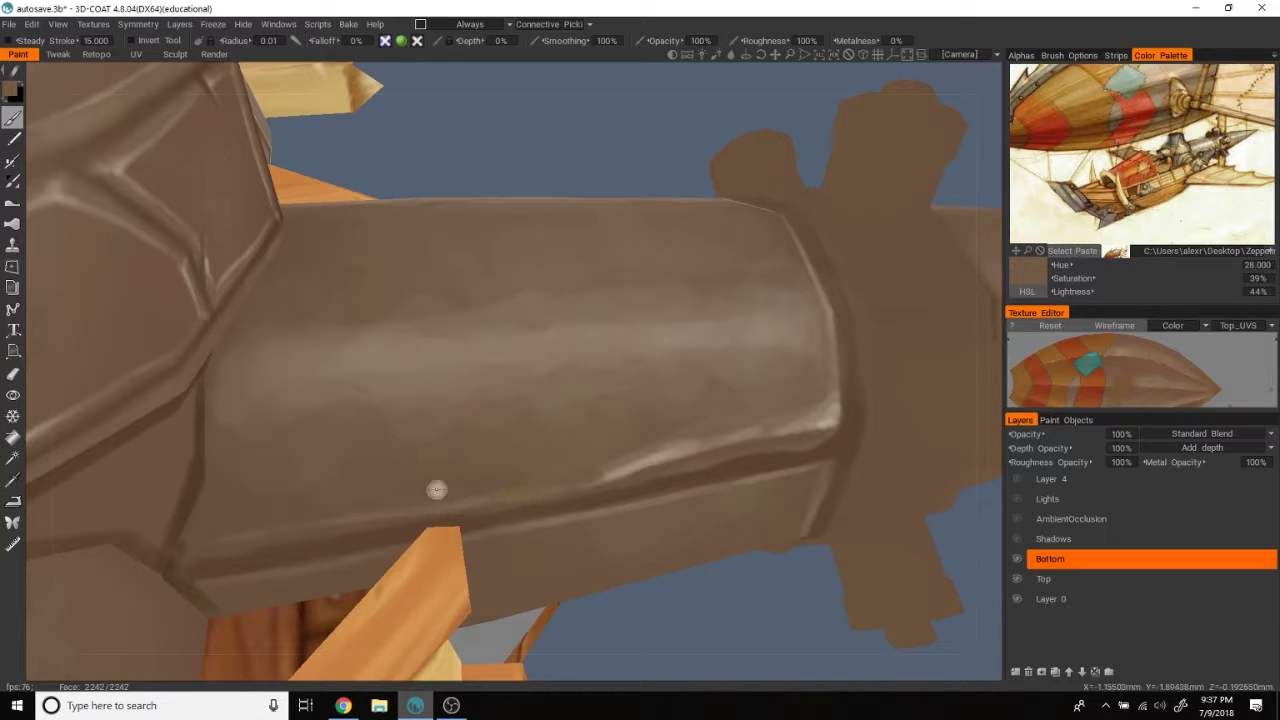
{"action": "right_click_drag", "start_coordinate": [960, 218], "coordinate": [398, 391]}
{"action": "key", "text": "v"}
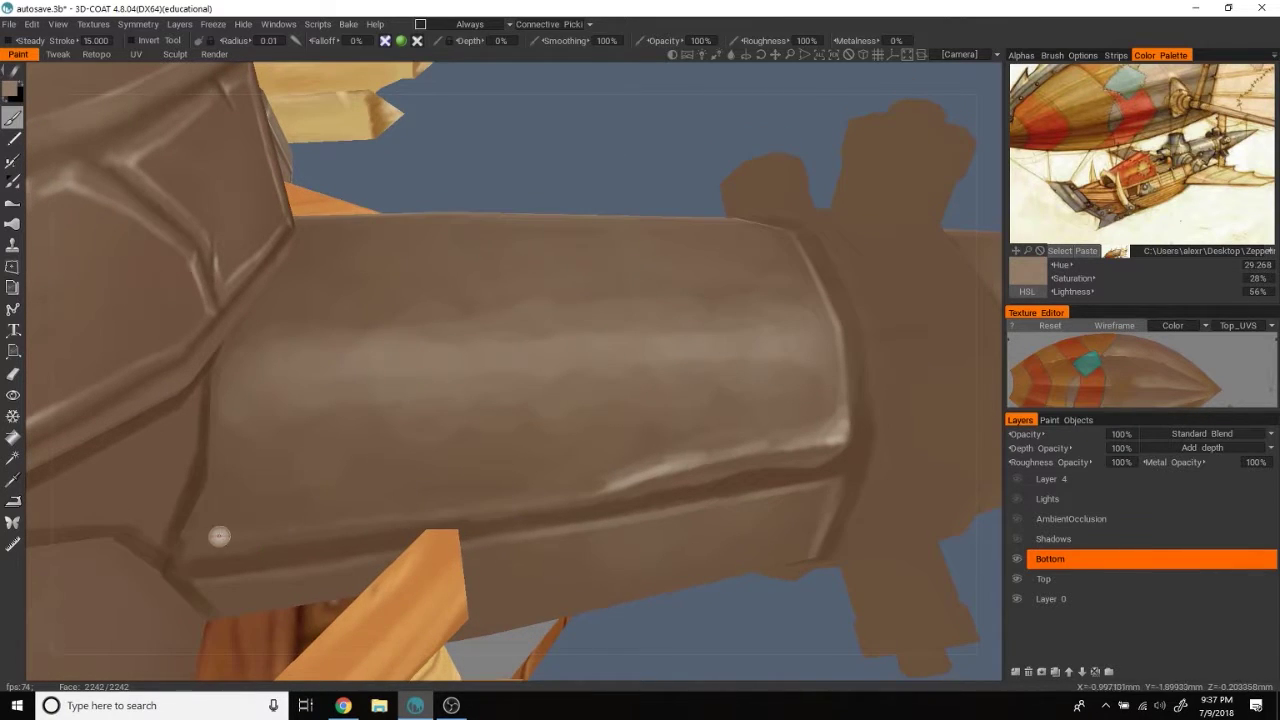
{"action": "mouse_move", "coordinate": [560, 491]}
{"action": "right_mouse_down"}
{"action": "mouse_move", "coordinate": [606, 134]}
{"action": "mouse_move", "coordinate": [702, 173]}
{"action": "mouse_move", "coordinate": [661, 169]}
{"action": "mouse_move", "coordinate": [716, 124]}
{"action": "mouse_move", "coordinate": [725, 86]}
{"action": "mouse_move", "coordinate": [505, 379]}
{"action": "right_mouse_up"}
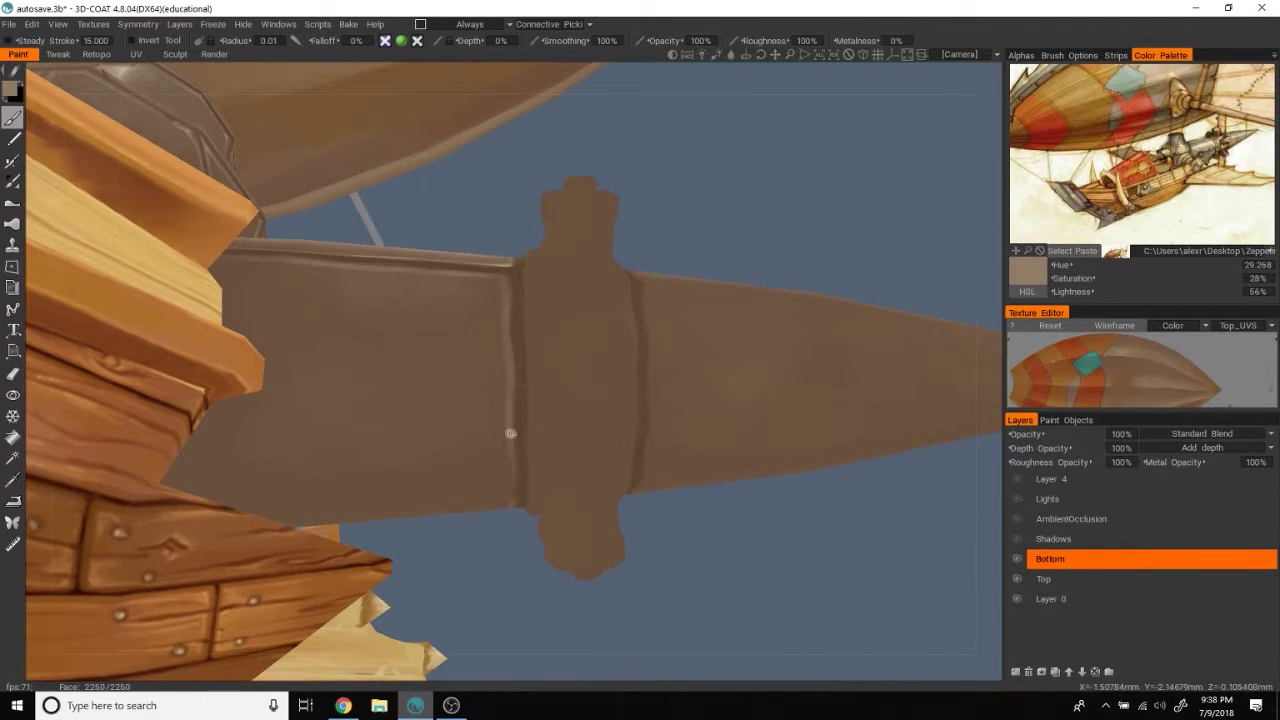
{"action": "right_click_drag", "start_coordinate": [512, 451], "coordinate": [509, 464]}
{"action": "mouse_move", "coordinate": [508, 527]}
{"action": "right_mouse_down"}
{"action": "mouse_move", "coordinate": [866, 249]}
{"action": "mouse_move", "coordinate": [834, 209]}
{"action": "mouse_move", "coordinate": [794, 303]}
{"action": "mouse_move", "coordinate": [460, 414]}
{"action": "mouse_move", "coordinate": [457, 434]}
{"action": "right_mouse_up"}
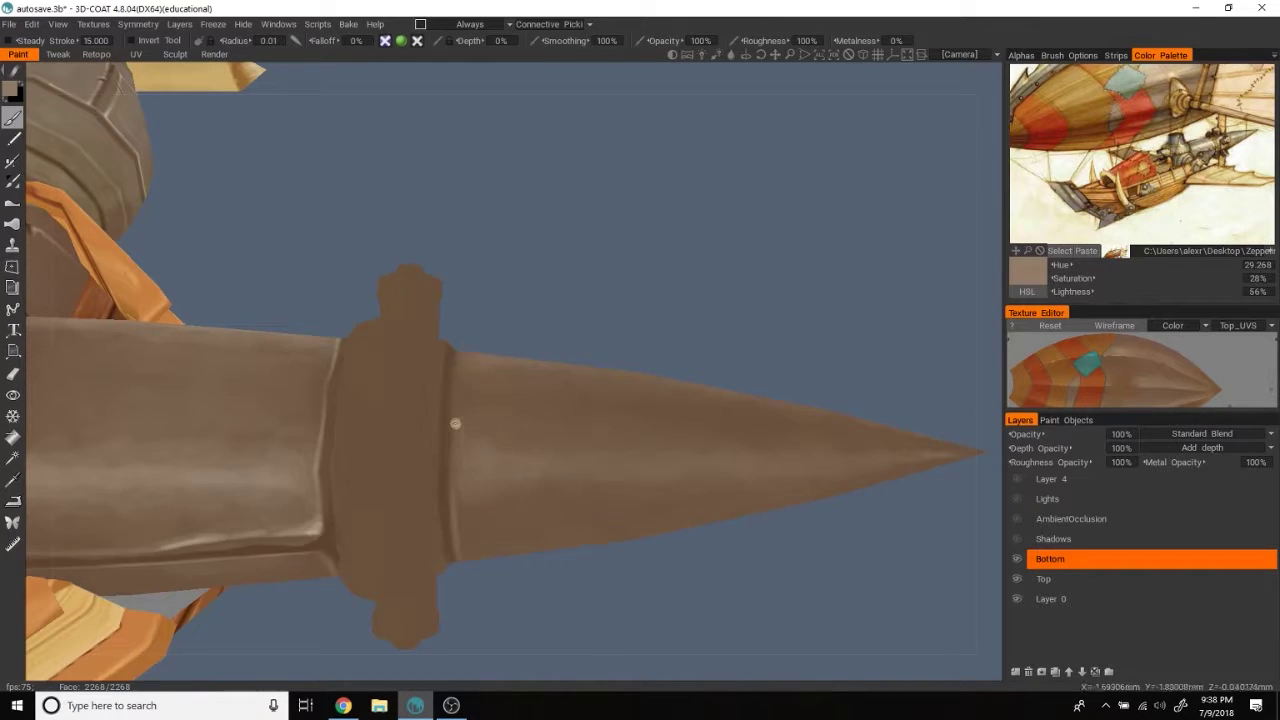
{"action": "mouse_move", "coordinate": [771, 293]}
{"action": "right_mouse_down"}
{"action": "mouse_move", "coordinate": [783, 189]}
{"action": "mouse_move", "coordinate": [477, 362]}
{"action": "right_mouse_up"}
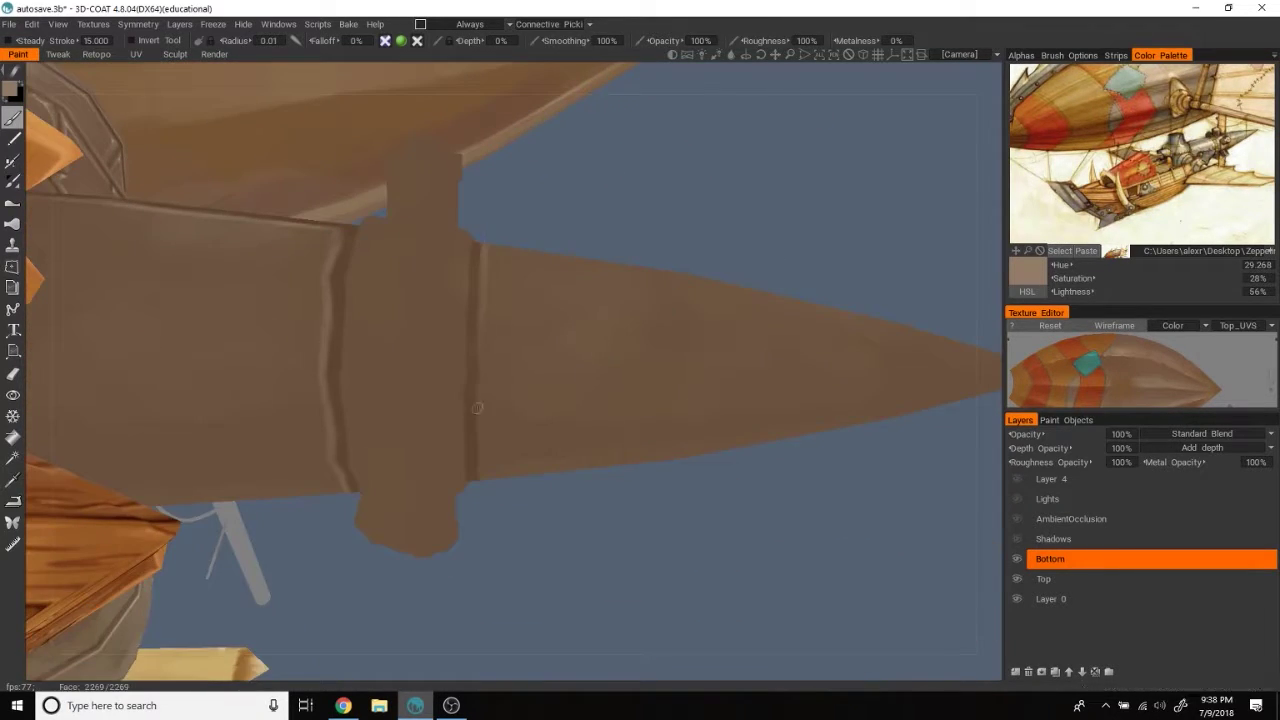
{"action": "mouse_move", "coordinate": [477, 409]}
{"action": "right_mouse_down"}
{"action": "mouse_move", "coordinate": [794, 337]}
{"action": "mouse_move", "coordinate": [768, 266]}
{"action": "mouse_move", "coordinate": [788, 250]}
{"action": "mouse_move", "coordinate": [782, 185]}
{"action": "mouse_move", "coordinate": [765, 177]}
{"action": "right_mouse_up"}
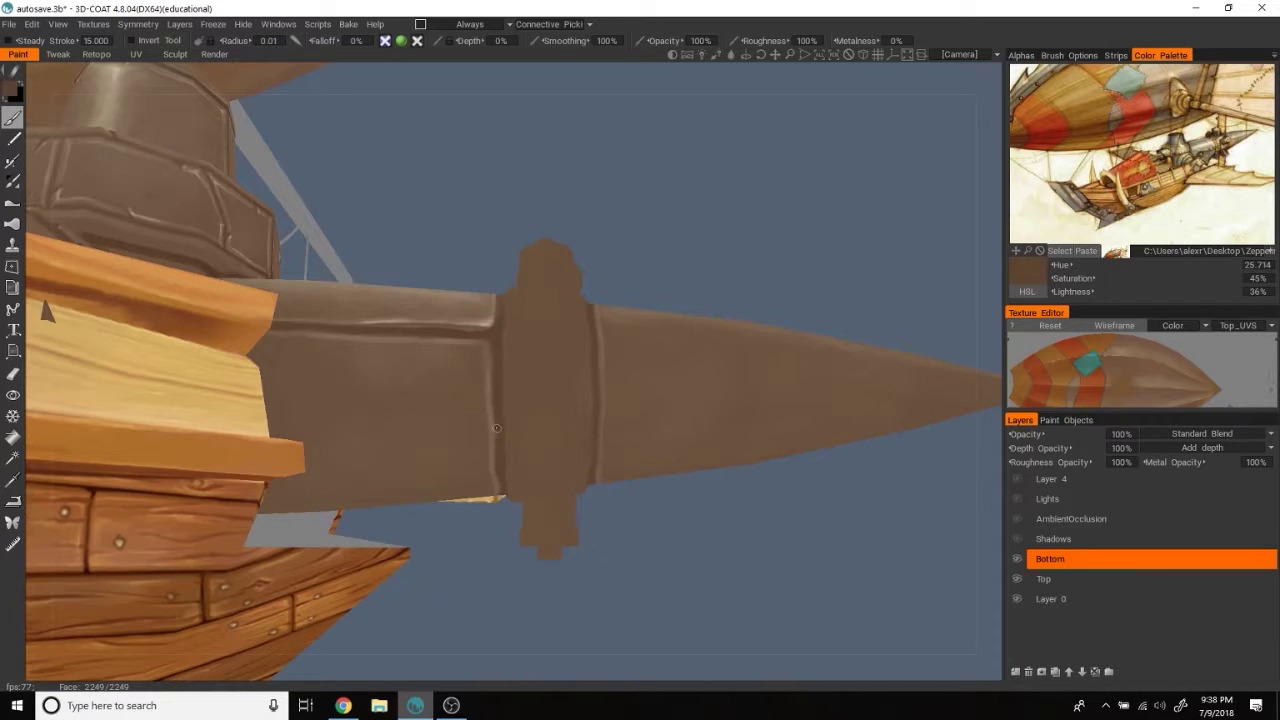
Step: Sample a lighter brown from the barrel and zoom in on the spike and barrel
{"action": "key", "text": "v"}
{"action": "mouse_move", "coordinate": [419, 289]}
{"action": "right_mouse_down"}
{"action": "mouse_move", "coordinate": [838, 378]}
{"action": "mouse_move", "coordinate": [817, 323]}
{"action": "mouse_move", "coordinate": [869, 371]}
{"action": "mouse_move", "coordinate": [797, 358]}
{"action": "right_mouse_up"}
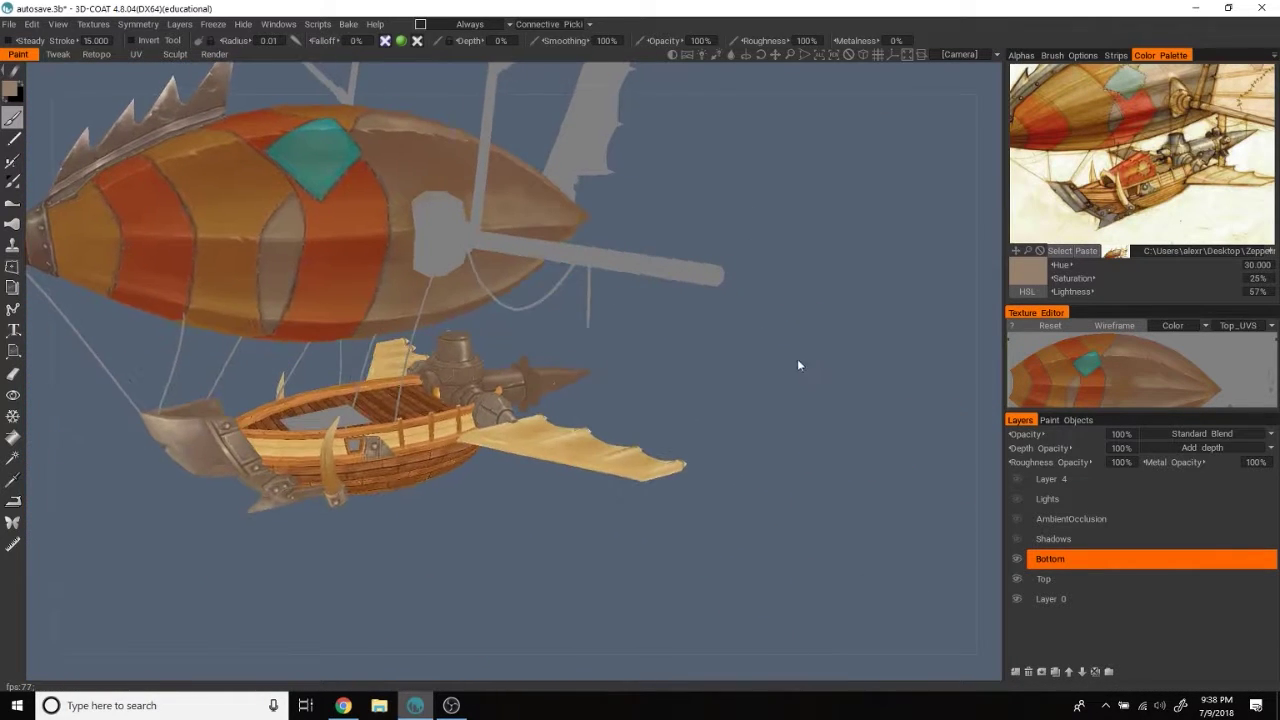
{"action": "scroll", "coordinate": [851, 405], "scroll_direction": "up", "scroll_amount": 3}
{"action": "scroll", "coordinate": [850, 400], "scroll_direction": "up", "scroll_amount": 3}
{"action": "scroll", "coordinate": [851, 375], "scroll_direction": "up", "scroll_amount": 3}
{"action": "scroll", "coordinate": [820, 375], "scroll_direction": "up", "scroll_amount": 2}
{"action": "mouse_move", "coordinate": [820, 375]}
{"action": "right_mouse_down"}
{"action": "mouse_move", "coordinate": [900, 251]}
{"action": "mouse_move", "coordinate": [880, 237]}
{"action": "mouse_move", "coordinate": [777, 234]}
{"action": "mouse_move", "coordinate": [786, 222]}
{"action": "mouse_move", "coordinate": [760, 260]}
{"action": "right_mouse_up"}
Step: Paint a thin dark crease under the band edge with very dark browns
{"action": "key", "text": "v"}
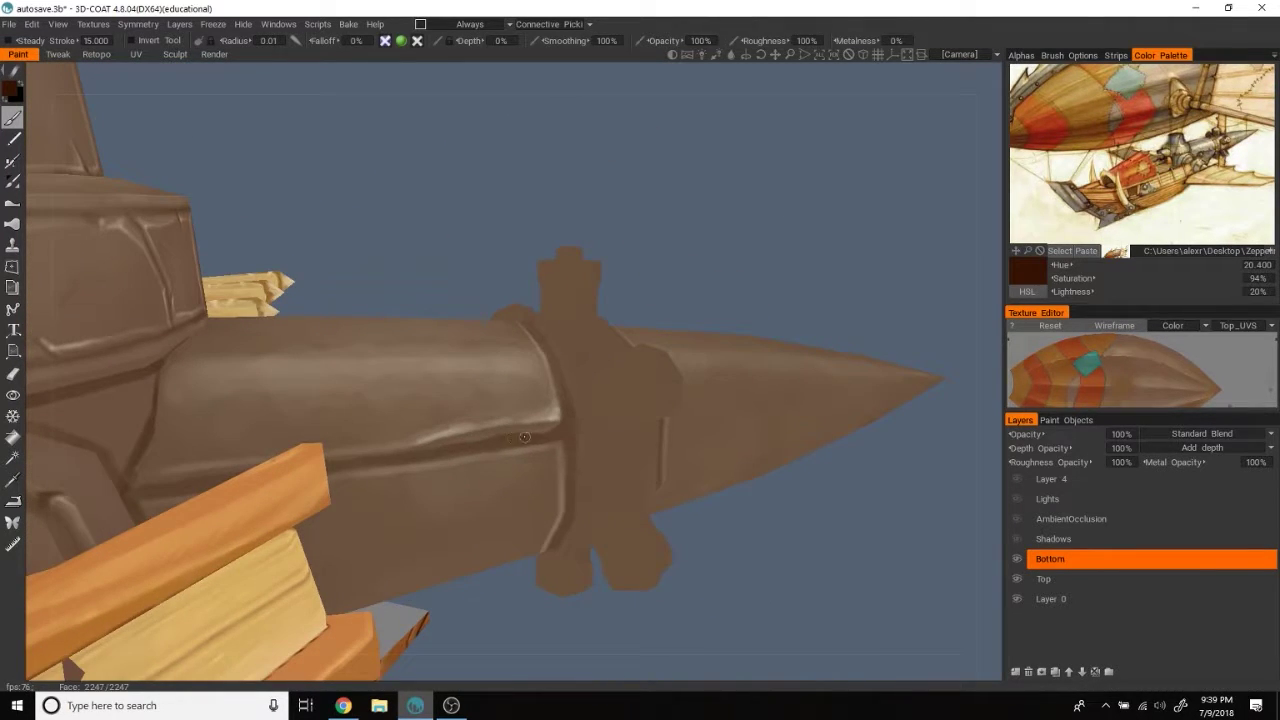
{"action": "mouse_move", "coordinate": [775, 231]}
{"action": "right_mouse_down"}
{"action": "mouse_move", "coordinate": [751, 217]}
{"action": "mouse_move", "coordinate": [609, 377]}
{"action": "right_mouse_up"}
{"action": "left_click", "coordinate": [609, 377]}
{"action": "key", "text": "v"}
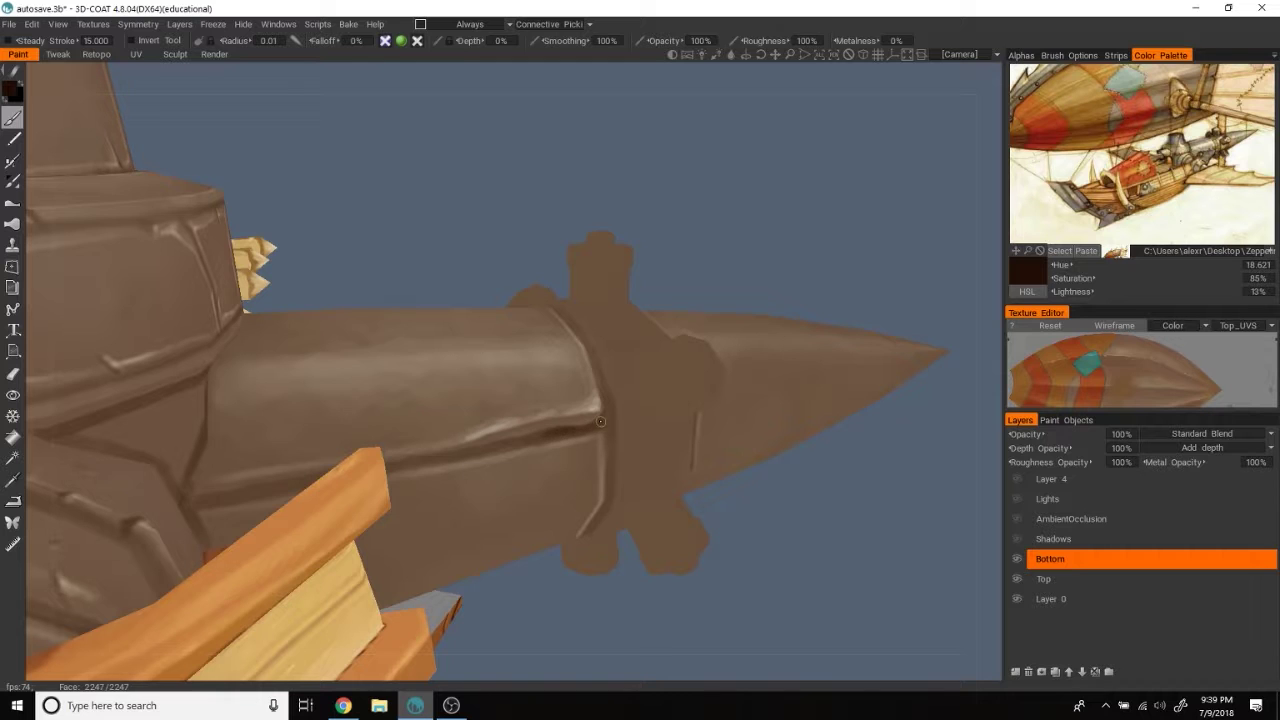
{"action": "mouse_move", "coordinate": [669, 220]}
{"action": "right_mouse_down"}
{"action": "mouse_move", "coordinate": [737, 223]}
{"action": "mouse_move", "coordinate": [674, 320]}
{"action": "mouse_move", "coordinate": [451, 442]}
{"action": "mouse_move", "coordinate": [537, 194]}
{"action": "mouse_move", "coordinate": [206, 334]}
{"action": "right_mouse_up"}
{"action": "key", "text": "f"}
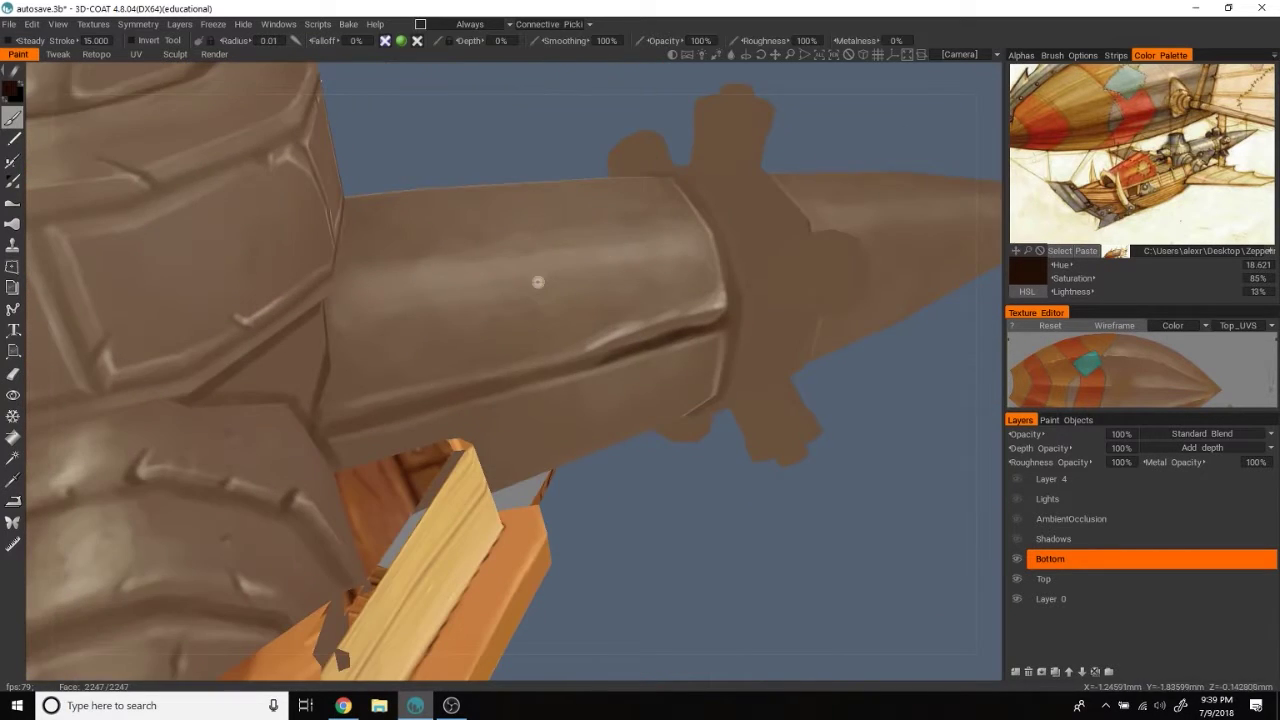
Step: Refine the crease with lighter mid browns sampled from the surface
{"action": "right_click_drag", "start_coordinate": [538, 282], "coordinate": [365, 418]}
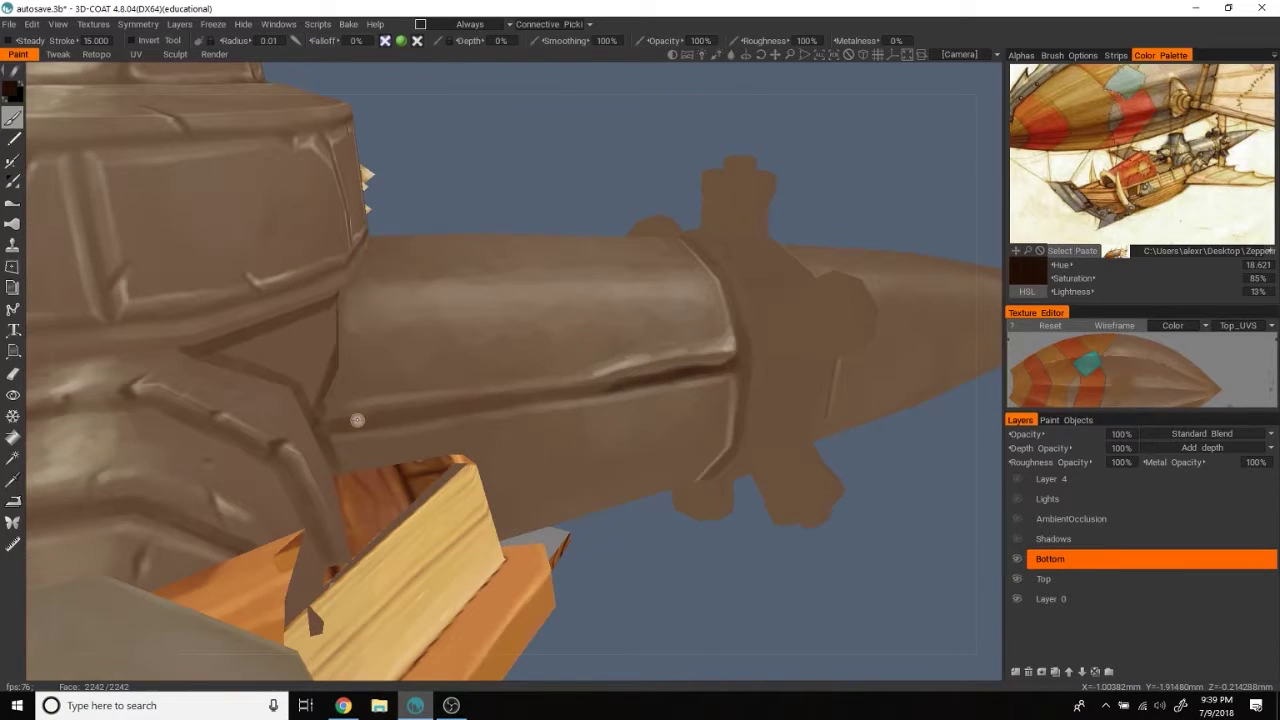
{"action": "mouse_move", "coordinate": [950, 194]}
{"action": "right_mouse_down"}
{"action": "mouse_move", "coordinate": [837, 137]}
{"action": "mouse_move", "coordinate": [501, 395]}
{"action": "right_mouse_up"}
{"action": "key", "text": "v"}
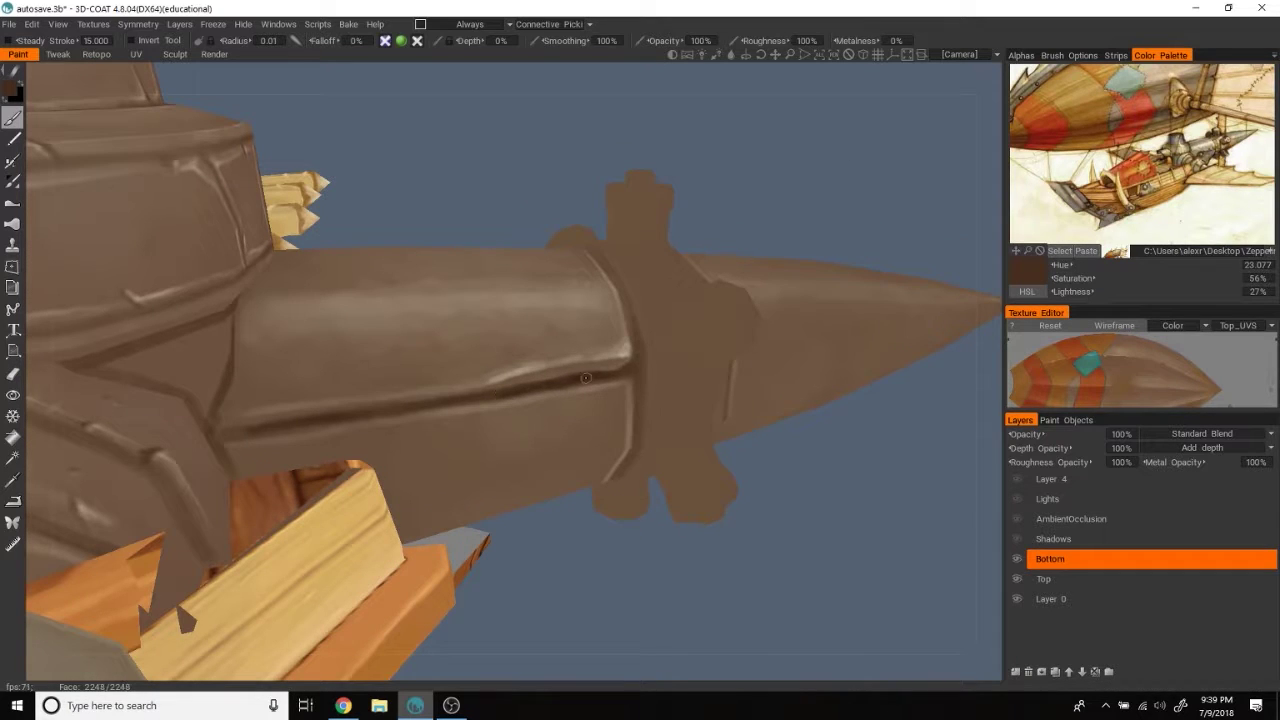
{"action": "key", "text": "v"}
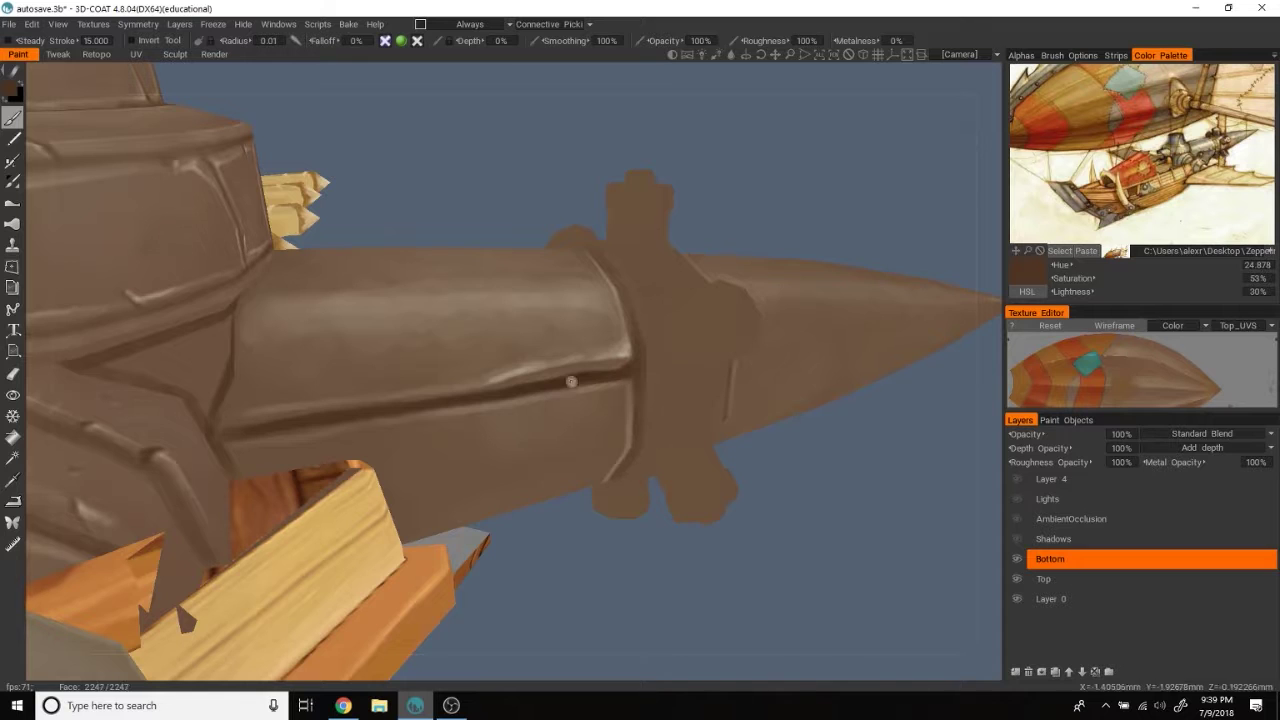
{"action": "mouse_move", "coordinate": [868, 182]}
{"action": "left_mouse_down"}
{"action": "mouse_move", "coordinate": [784, 180]}
{"action": "mouse_move", "coordinate": [908, 230]}
{"action": "left_mouse_up"}
Step: Paint two dark brown rivet dots on the barrel
{"action": "mouse_move", "coordinate": [908, 230]}
{"action": "right_mouse_down"}
{"action": "mouse_move", "coordinate": [840, 200]}
{"action": "mouse_move", "coordinate": [849, 180]}
{"action": "right_mouse_up"}
{"action": "scroll", "coordinate": [680, 406], "scroll_direction": "up", "scroll_amount": 2}
{"action": "key", "text": "v"}
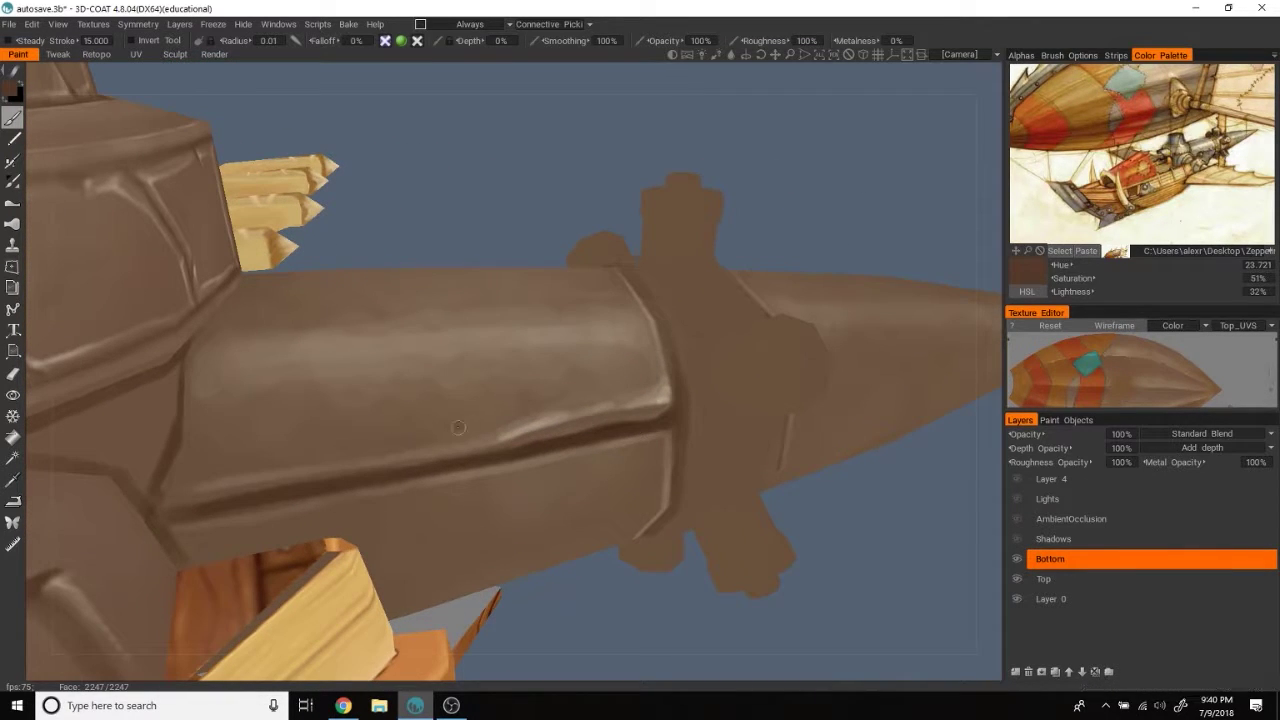
{"action": "left_click", "coordinate": [470, 416]}
{"action": "left_click", "coordinate": [648, 370]}
Step: Place another dark rivet dot on the barrel band and orbit to check the row
{"action": "mouse_move", "coordinate": [880, 210]}
{"action": "left_mouse_down"}
{"action": "mouse_move", "coordinate": [869, 196]}
{"action": "mouse_move", "coordinate": [917, 215]}
{"action": "mouse_move", "coordinate": [854, 222]}
{"action": "mouse_move", "coordinate": [890, 220]}
{"action": "left_mouse_up"}
{"action": "scroll", "coordinate": [854, 222], "scroll_direction": "up", "scroll_amount": 3}
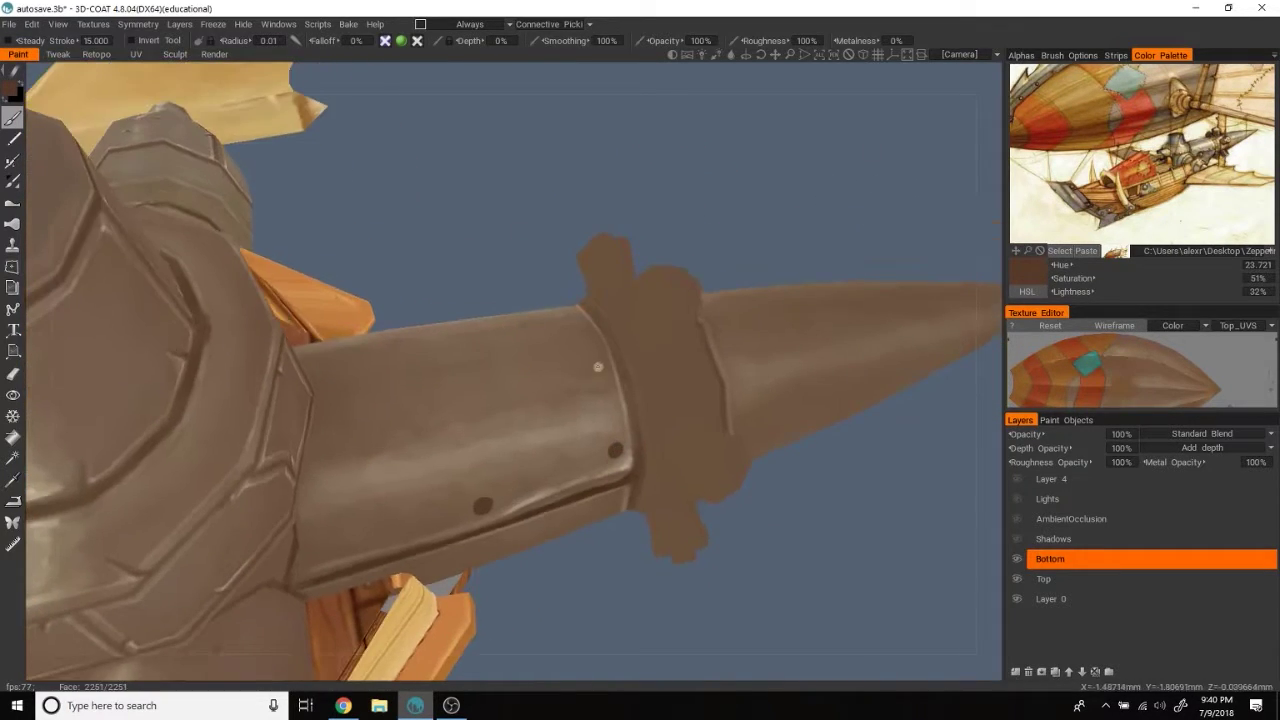
{"action": "left_click_drag", "start_coordinate": [805, 208], "coordinate": [814, 206]}
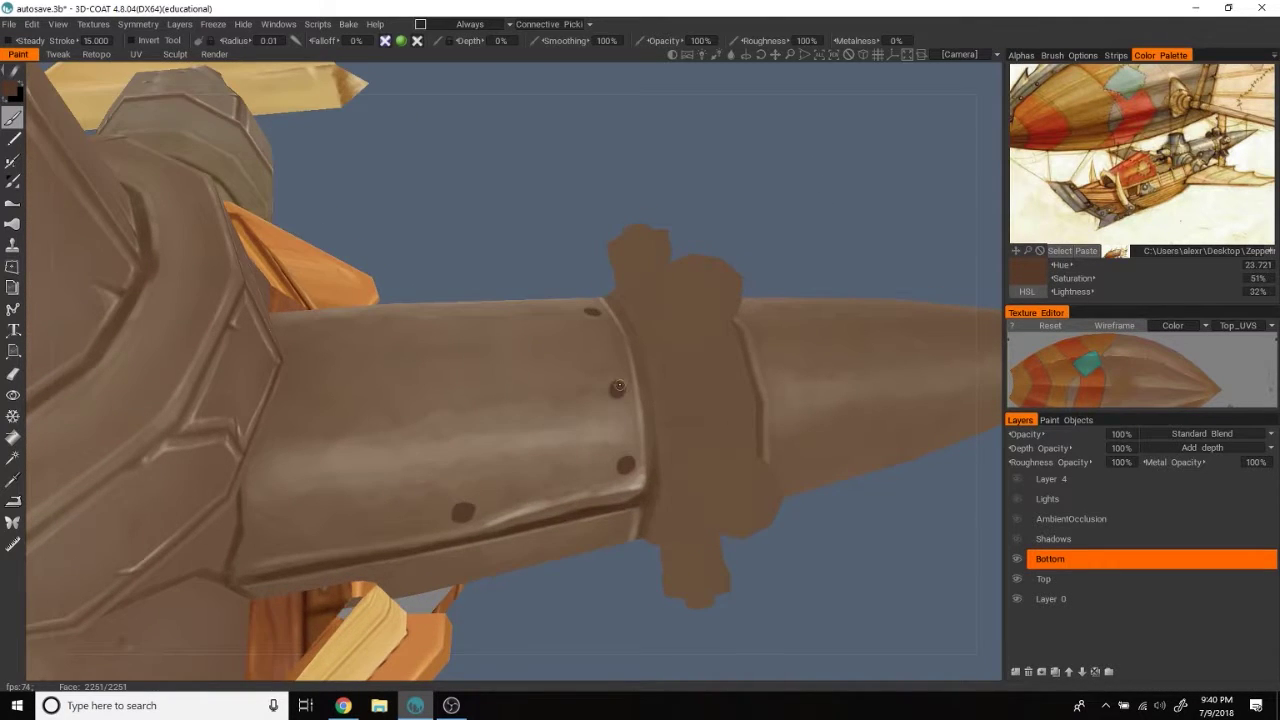
{"action": "scroll", "coordinate": [740, 270], "scroll_direction": "down", "scroll_amount": 5}
{"action": "mouse_move", "coordinate": [784, 239]}
{"action": "middle_mouse_down"}
{"action": "mouse_move", "coordinate": [816, 200]}
{"action": "mouse_move", "coordinate": [922, 394]}
{"action": "middle_mouse_up"}
{"action": "scroll", "coordinate": [678, 241], "scroll_direction": "up", "scroll_amount": 5}
{"action": "mouse_move", "coordinate": [848, 447]}
{"action": "middle_mouse_down"}
{"action": "mouse_move", "coordinate": [743, 263]}
{"action": "mouse_move", "coordinate": [503, 385]}
{"action": "middle_mouse_up"}
{"action": "scroll", "coordinate": [541, 376], "scroll_direction": "up", "scroll_amount": 2}
{"action": "left_click", "coordinate": [541, 376]}
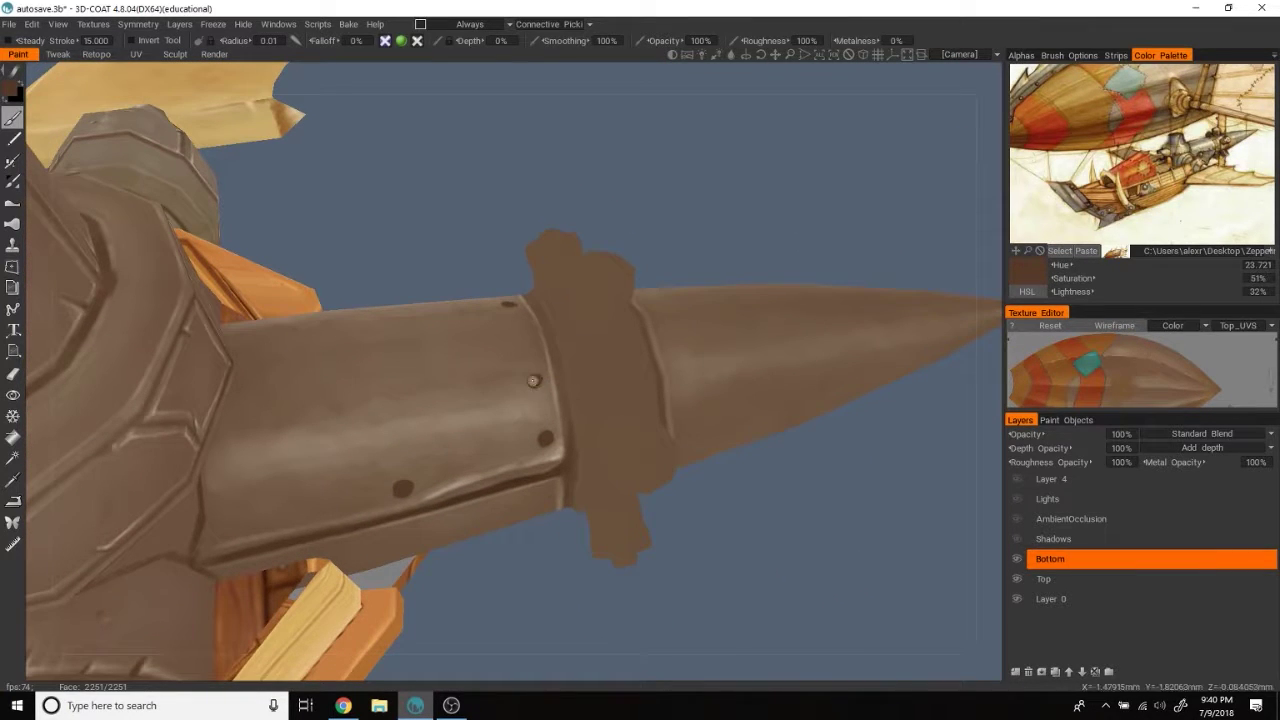
{"action": "mouse_move", "coordinate": [733, 220]}
{"action": "middle_mouse_down"}
{"action": "mouse_move", "coordinate": [766, 151]}
{"action": "mouse_move", "coordinate": [672, 264]}
{"action": "middle_mouse_up"}
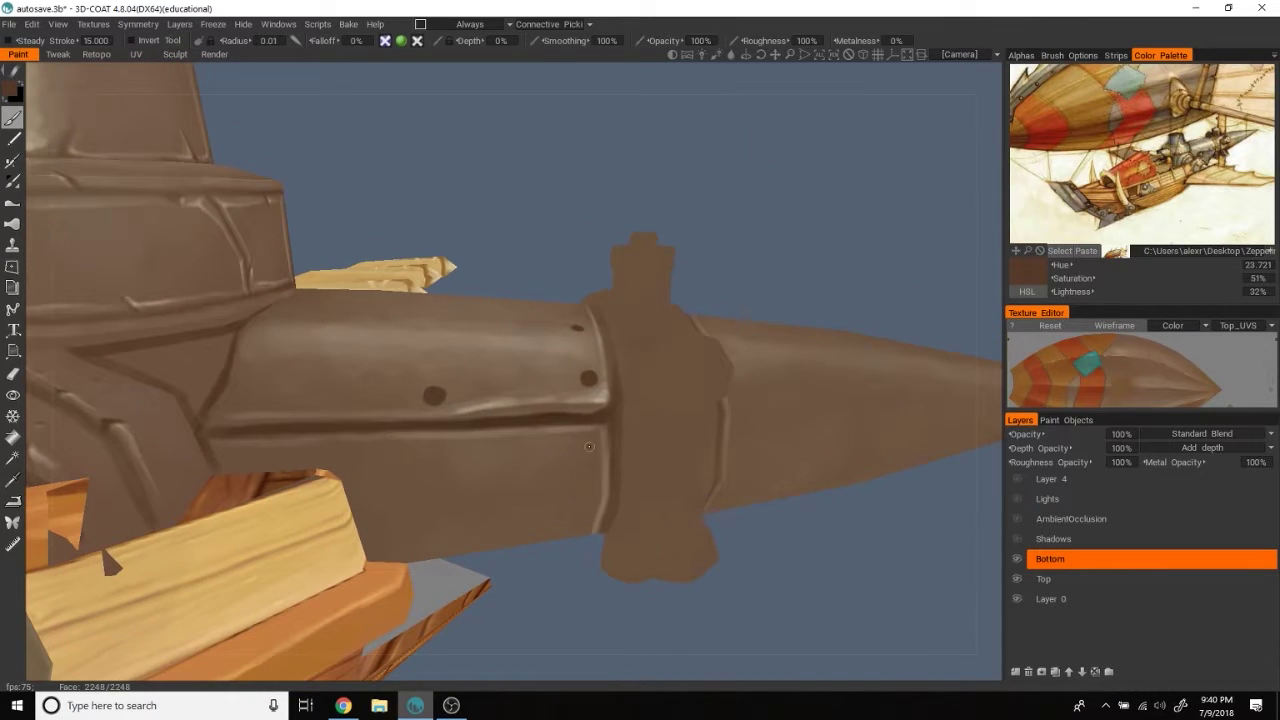
{"action": "mouse_move", "coordinate": [809, 232]}
{"action": "middle_mouse_down"}
{"action": "mouse_move", "coordinate": [797, 196]}
{"action": "mouse_move", "coordinate": [793, 234]}
{"action": "mouse_move", "coordinate": [764, 183]}
{"action": "mouse_move", "coordinate": [866, 171]}
{"action": "mouse_move", "coordinate": [496, 435]}
{"action": "middle_mouse_up"}
{"action": "scroll", "coordinate": [766, 185], "scroll_direction": "up", "scroll_amount": 2}
Step: Paint lighter brown highlights on the rivets, turning the barrel to face them
{"action": "key", "text": "v"}
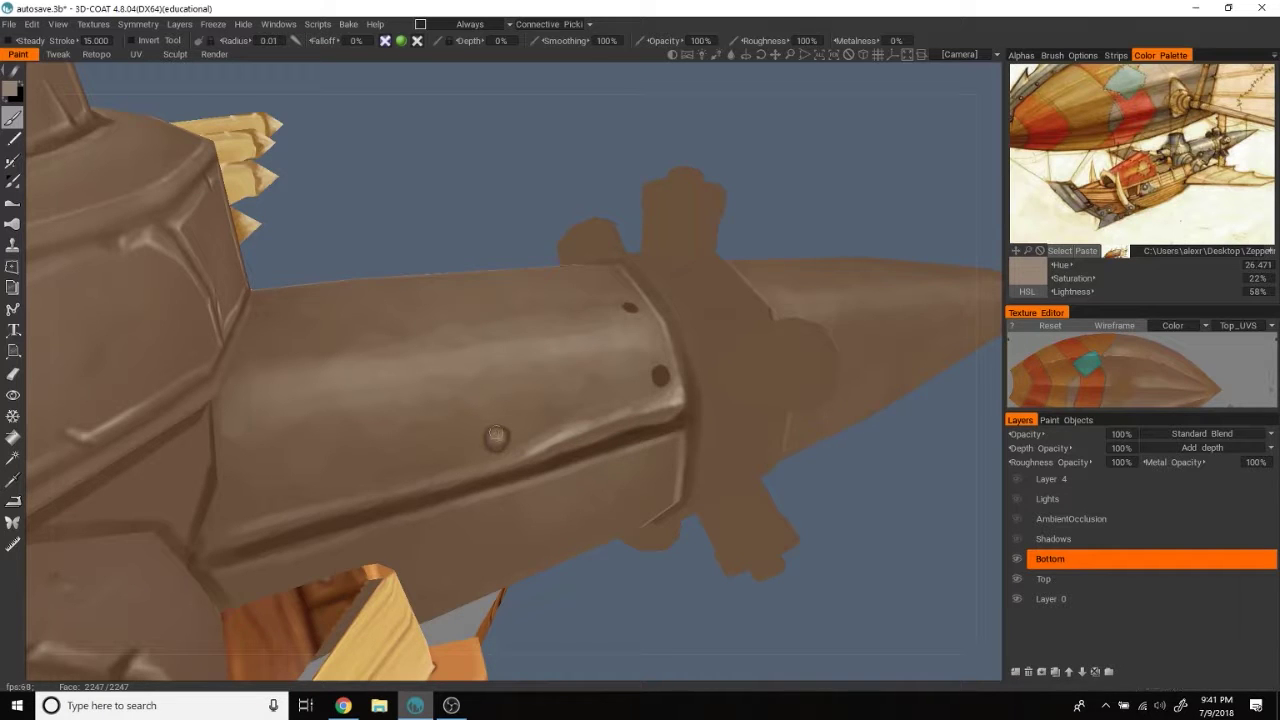
{"action": "middle_click_drag", "start_coordinate": [840, 150], "coordinate": [572, 415]}
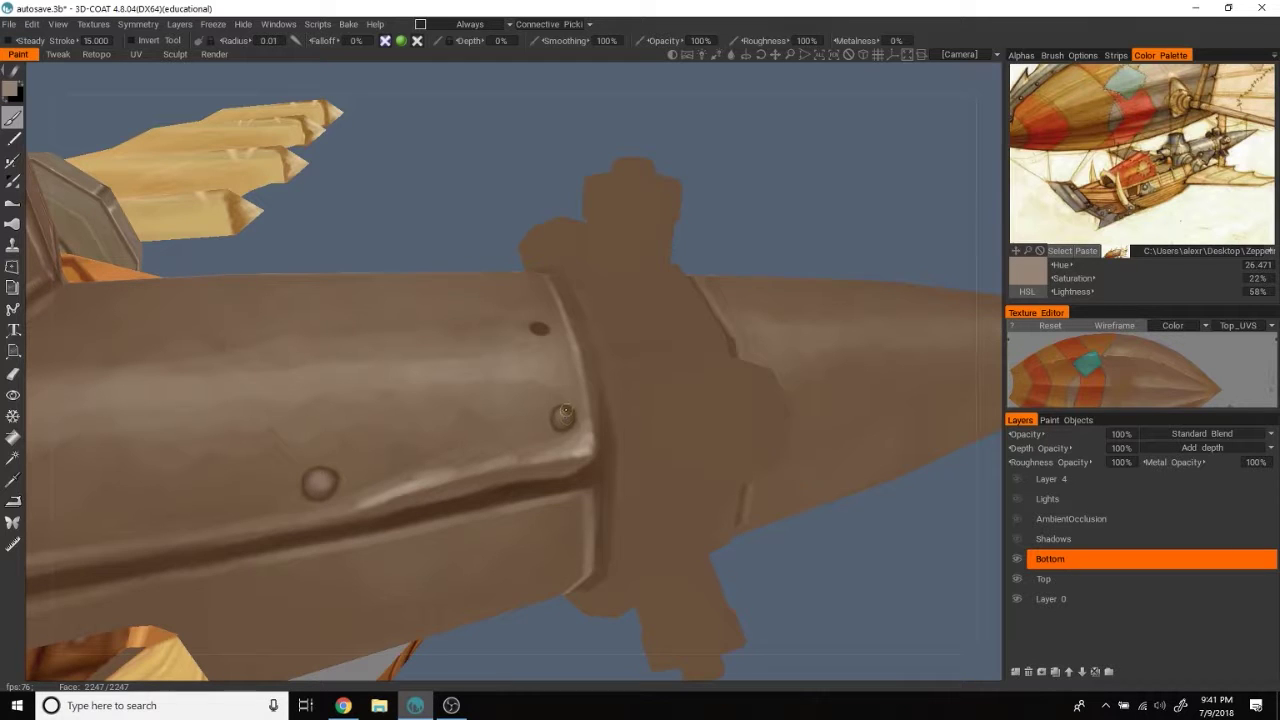
{"action": "mouse_move", "coordinate": [566, 415]}
{"action": "middle_mouse_down"}
{"action": "mouse_move", "coordinate": [850, 149]}
{"action": "mouse_move", "coordinate": [538, 391]}
{"action": "middle_mouse_up"}
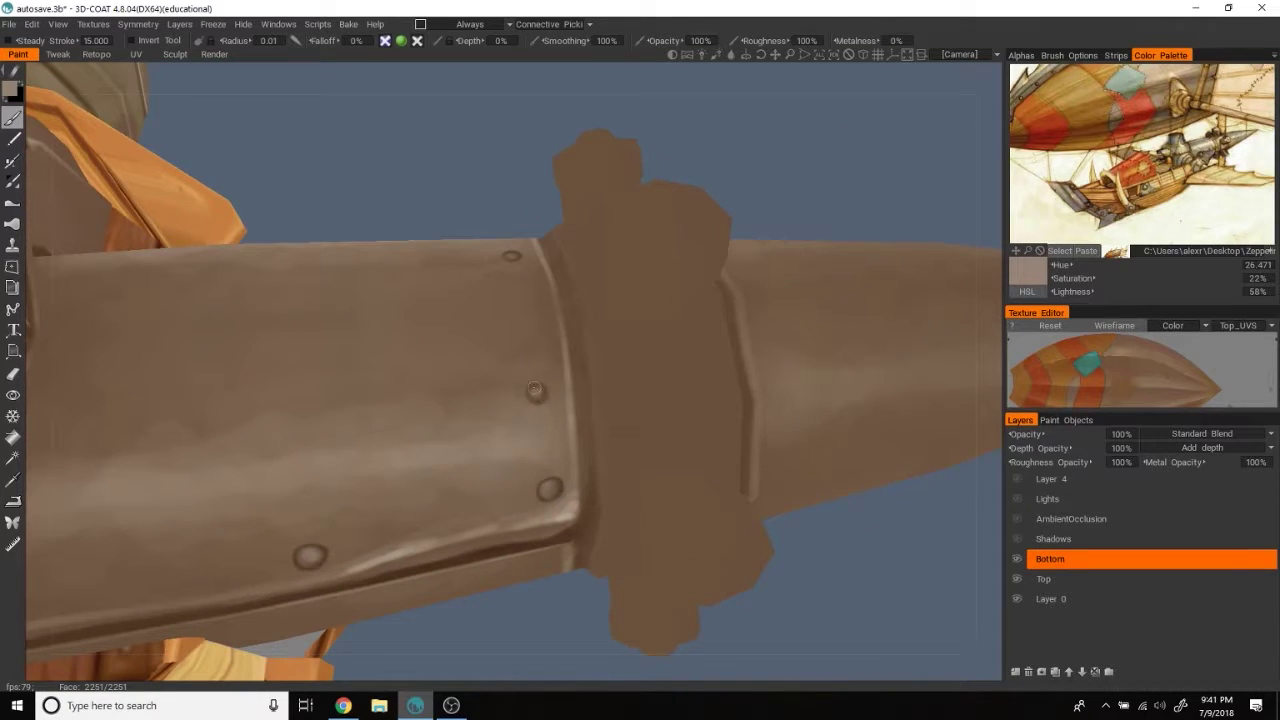
{"action": "mouse_move", "coordinate": [872, 143]}
{"action": "middle_mouse_down"}
{"action": "mouse_move", "coordinate": [771, 197]}
{"action": "mouse_move", "coordinate": [829, 143]}
{"action": "mouse_move", "coordinate": [434, 458]}
{"action": "middle_mouse_up"}
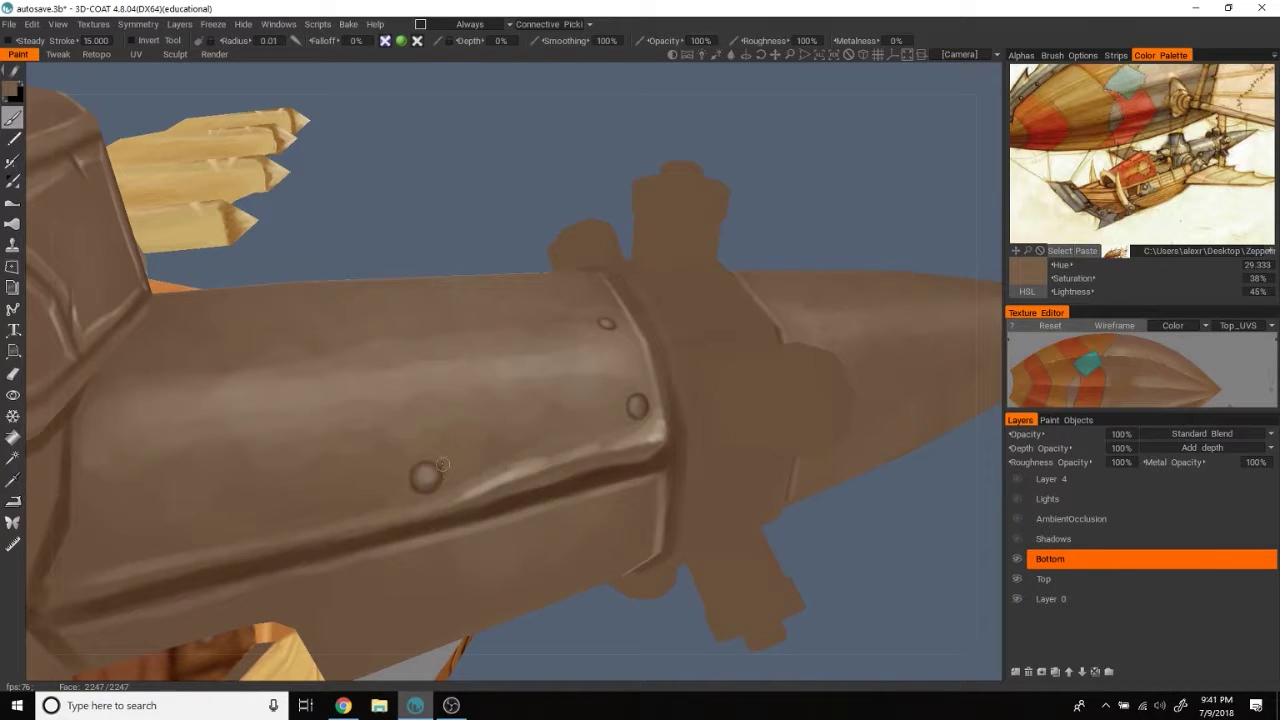
{"action": "middle_click_drag", "start_coordinate": [442, 464], "coordinate": [648, 425]}
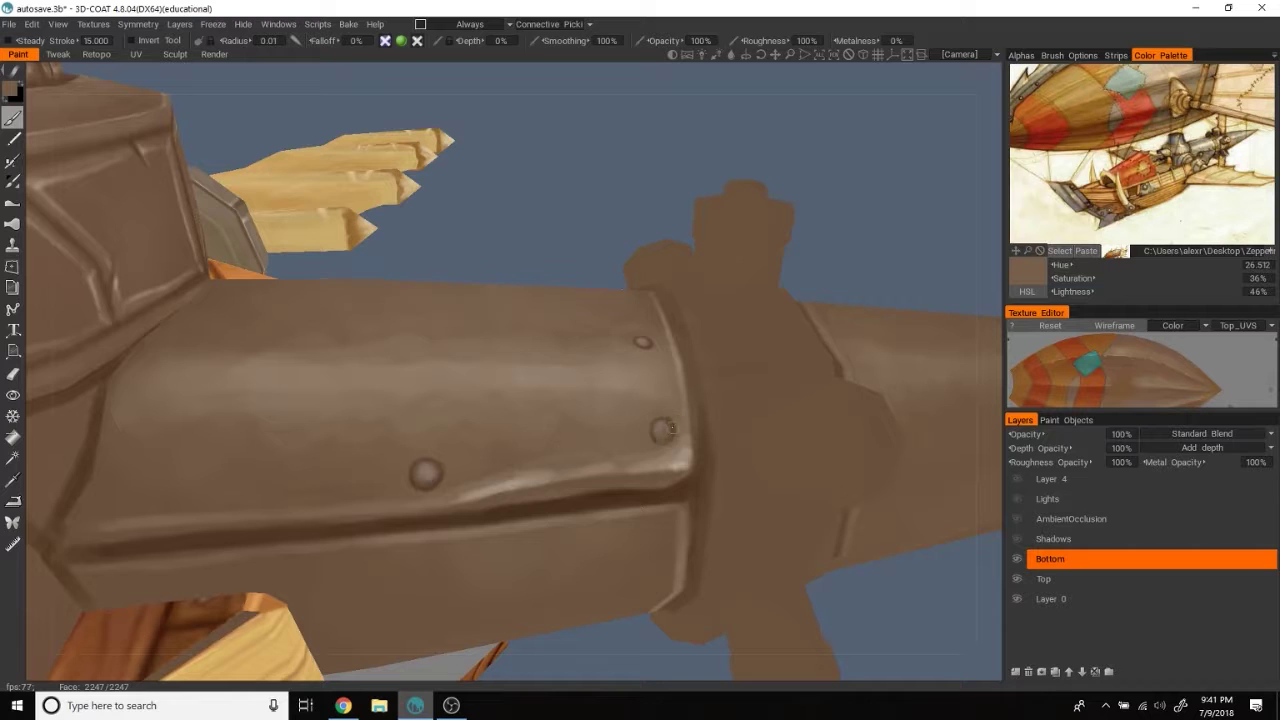
{"action": "mouse_move", "coordinate": [958, 196]}
{"action": "middle_mouse_down"}
{"action": "mouse_move", "coordinate": [640, 329]}
{"action": "mouse_move", "coordinate": [923, 171]}
{"action": "mouse_move", "coordinate": [843, 277]}
{"action": "mouse_move", "coordinate": [860, 223]}
{"action": "mouse_move", "coordinate": [923, 188]}
{"action": "middle_mouse_up"}
{"action": "scroll", "coordinate": [856, 221], "scroll_direction": "up", "scroll_amount": 2}
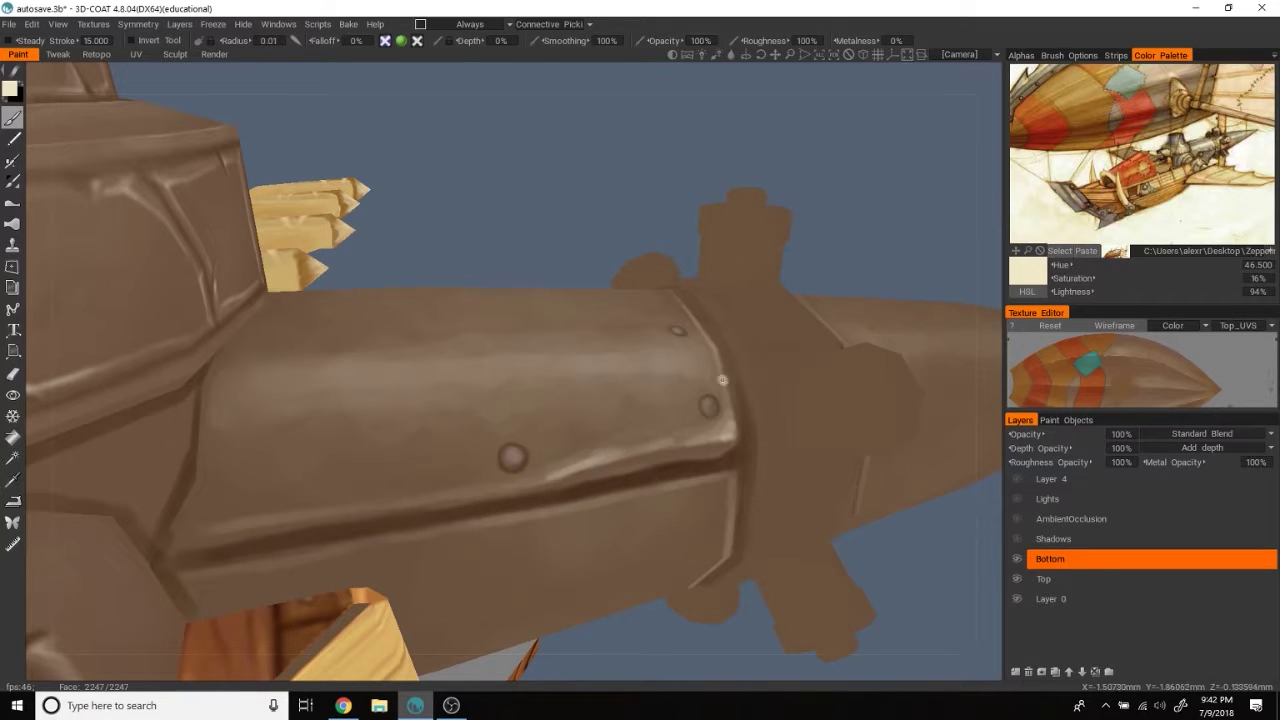
Step: Add light tan highlight rims and dark brown shading to each rivet
{"action": "key", "text": "v"}
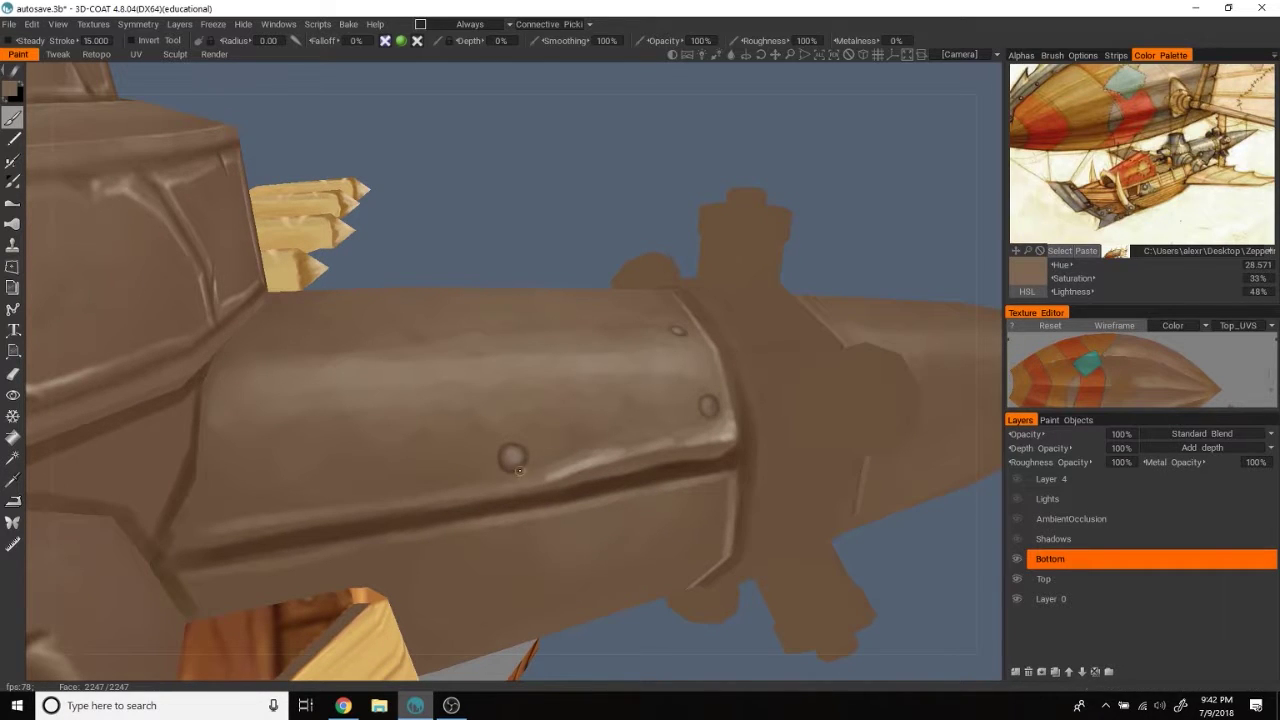
{"action": "key", "text": "v"}
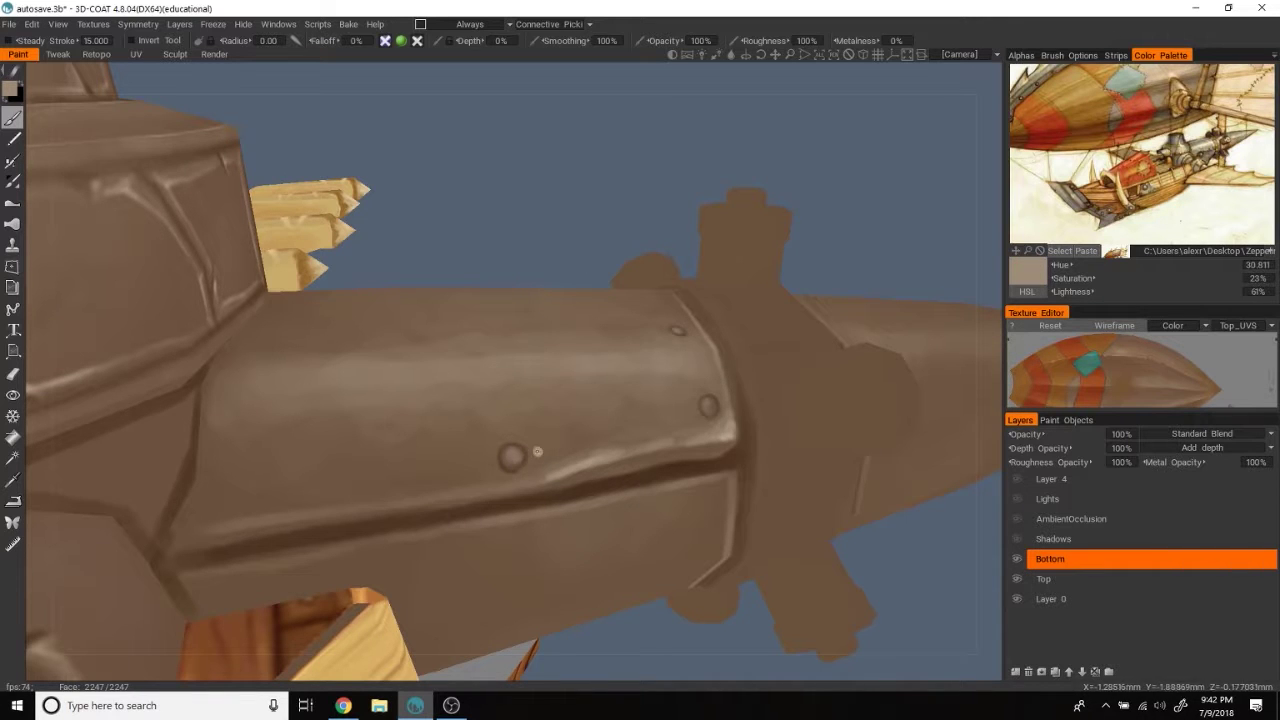
{"action": "mouse_move", "coordinate": [506, 468]}
{"action": "middle_mouse_down"}
{"action": "mouse_move", "coordinate": [866, 197]}
{"action": "mouse_move", "coordinate": [566, 407]}
{"action": "middle_mouse_up"}
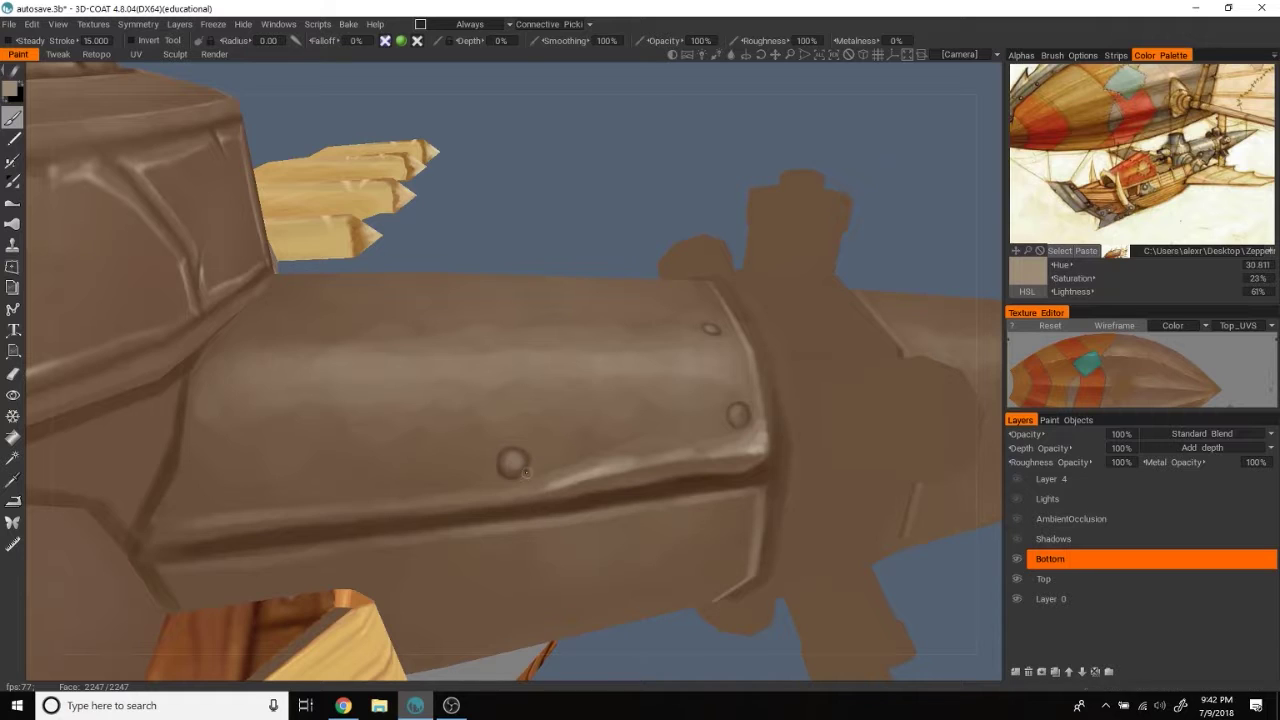
{"action": "mouse_move", "coordinate": [515, 478]}
{"action": "middle_mouse_down"}
{"action": "mouse_move", "coordinate": [912, 209]}
{"action": "mouse_move", "coordinate": [892, 186]}
{"action": "mouse_move", "coordinate": [846, 213]}
{"action": "mouse_move", "coordinate": [618, 482]}
{"action": "middle_mouse_up"}
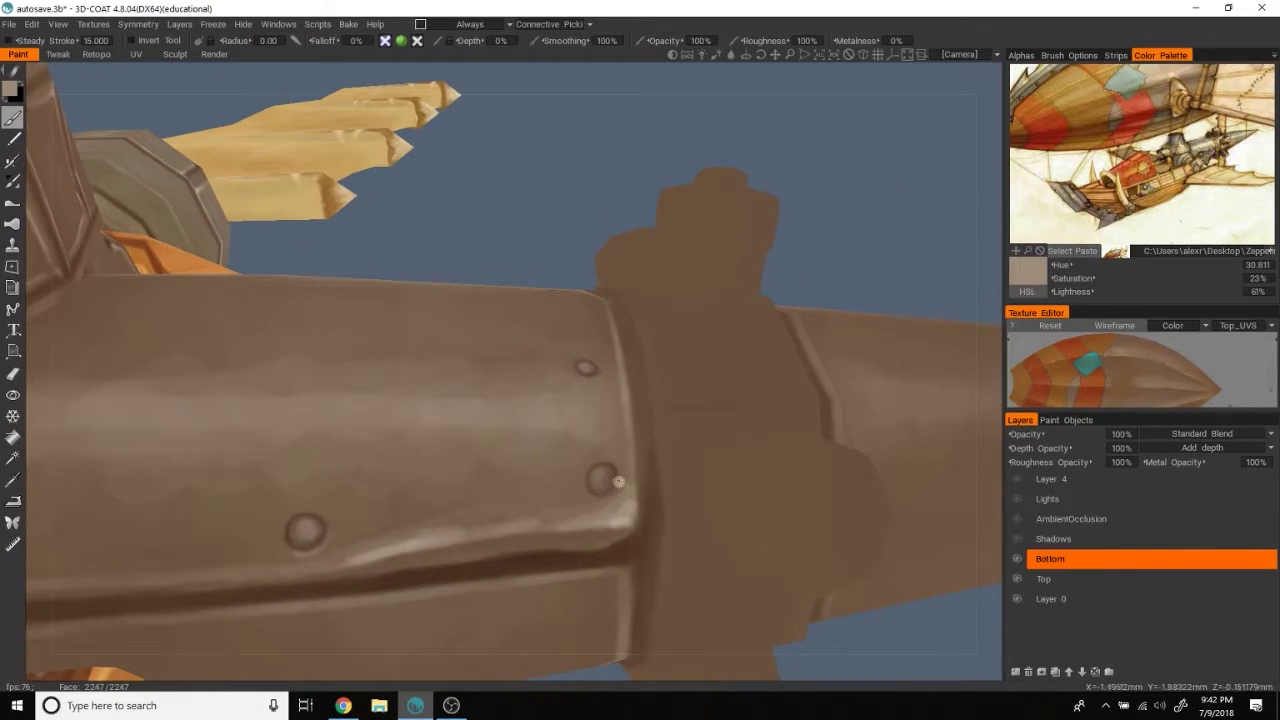
{"action": "middle_click_drag", "start_coordinate": [670, 353], "coordinate": [670, 410]}
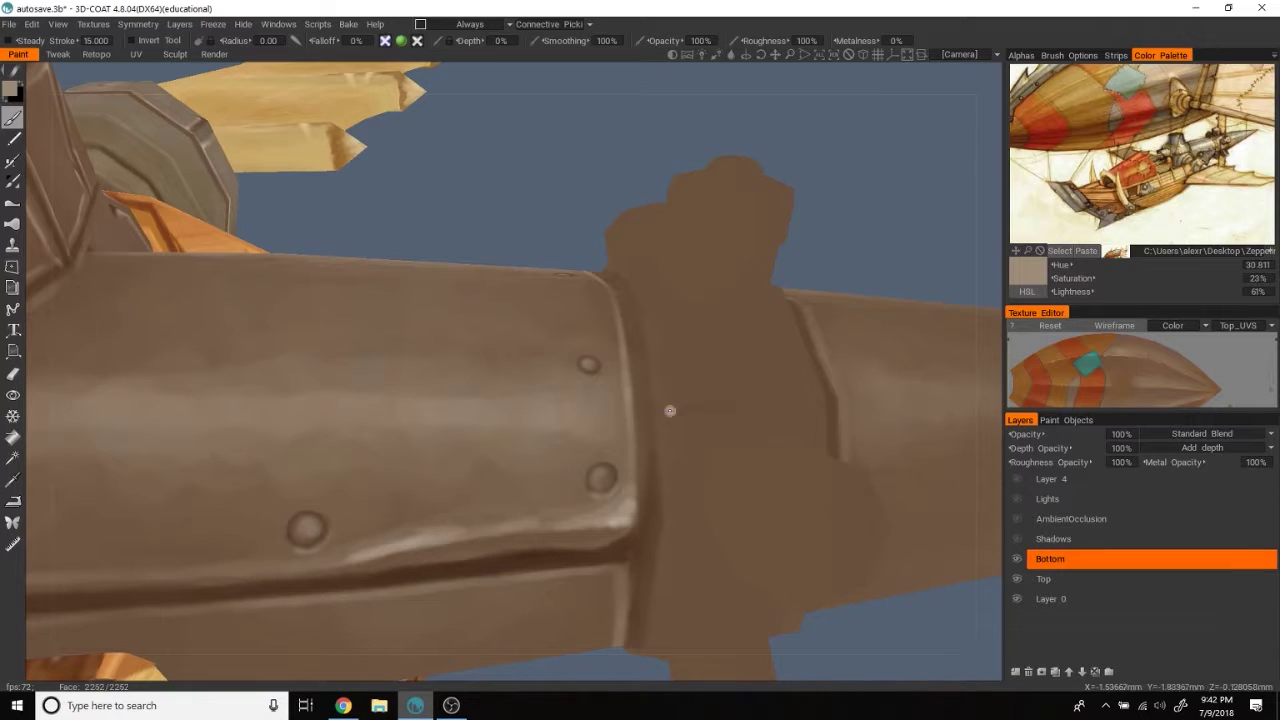
{"action": "mouse_move", "coordinate": [594, 495]}
{"action": "middle_mouse_down"}
{"action": "mouse_move", "coordinate": [851, 286]}
{"action": "mouse_move", "coordinate": [571, 420]}
{"action": "middle_mouse_up"}
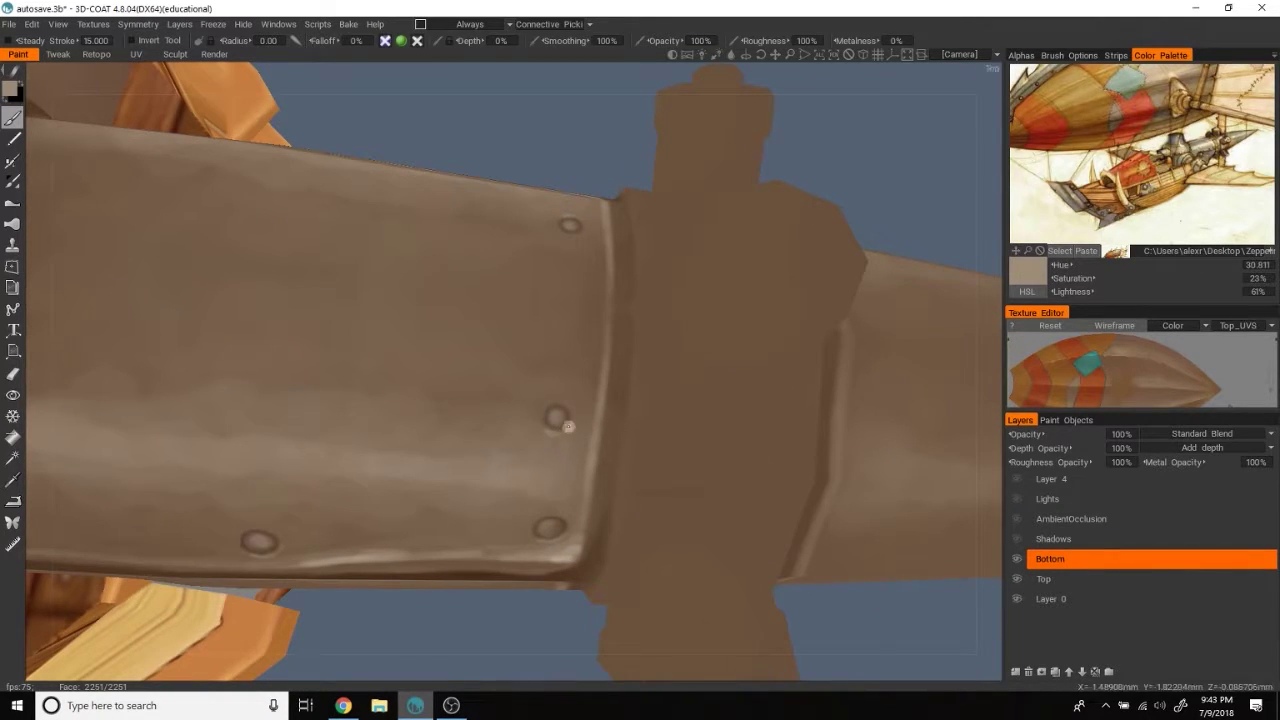
{"action": "mouse_move", "coordinate": [546, 430]}
{"action": "middle_mouse_down"}
{"action": "mouse_move", "coordinate": [883, 199]}
{"action": "mouse_move", "coordinate": [870, 157]}
{"action": "middle_mouse_up"}
{"action": "mouse_move", "coordinate": [848, 199]}
{"action": "middle_mouse_down"}
{"action": "mouse_move", "coordinate": [863, 188]}
{"action": "mouse_move", "coordinate": [819, 176]}
{"action": "mouse_move", "coordinate": [858, 152]}
{"action": "mouse_move", "coordinate": [371, 537]}
{"action": "mouse_move", "coordinate": [554, 214]}
{"action": "mouse_move", "coordinate": [358, 538]}
{"action": "middle_mouse_up"}
Step: Sample a darker brown from the model and bring the plate's lower edge into view
{"action": "key", "text": "v"}
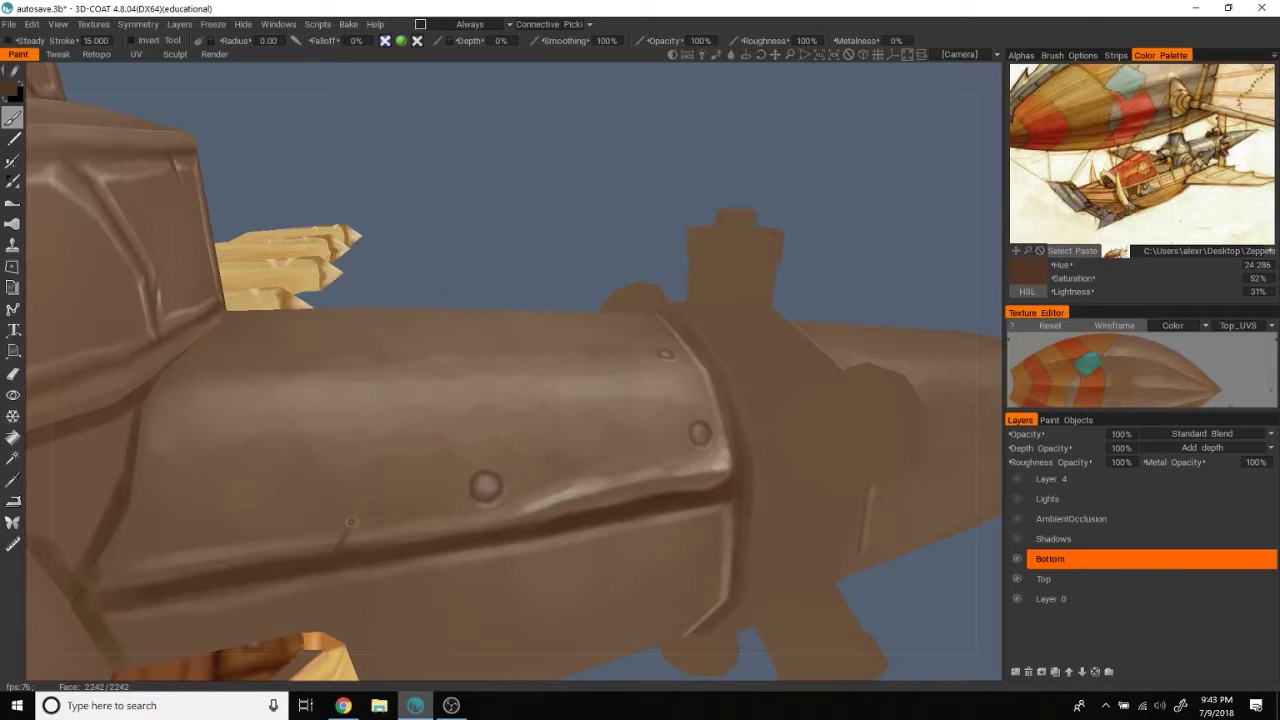
{"action": "middle_click_drag", "start_coordinate": [344, 541], "coordinate": [591, 531]}
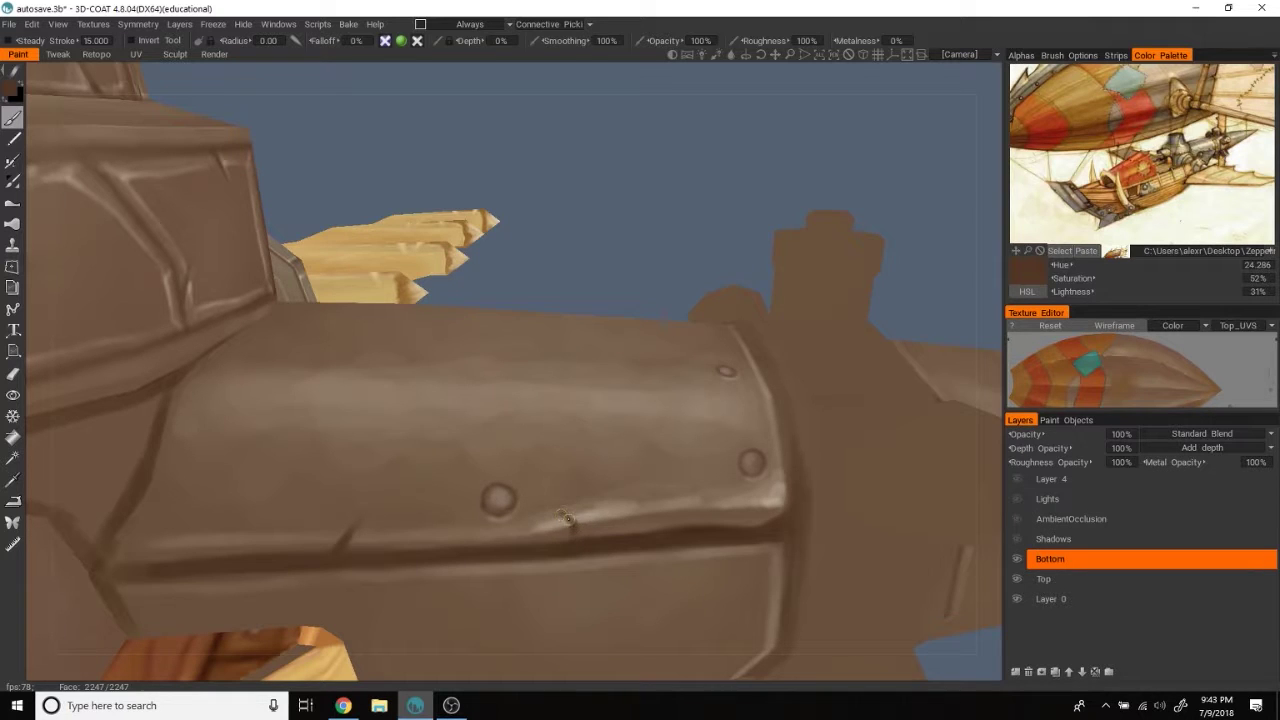
{"action": "middle_click_drag", "start_coordinate": [676, 226], "coordinate": [505, 503]}
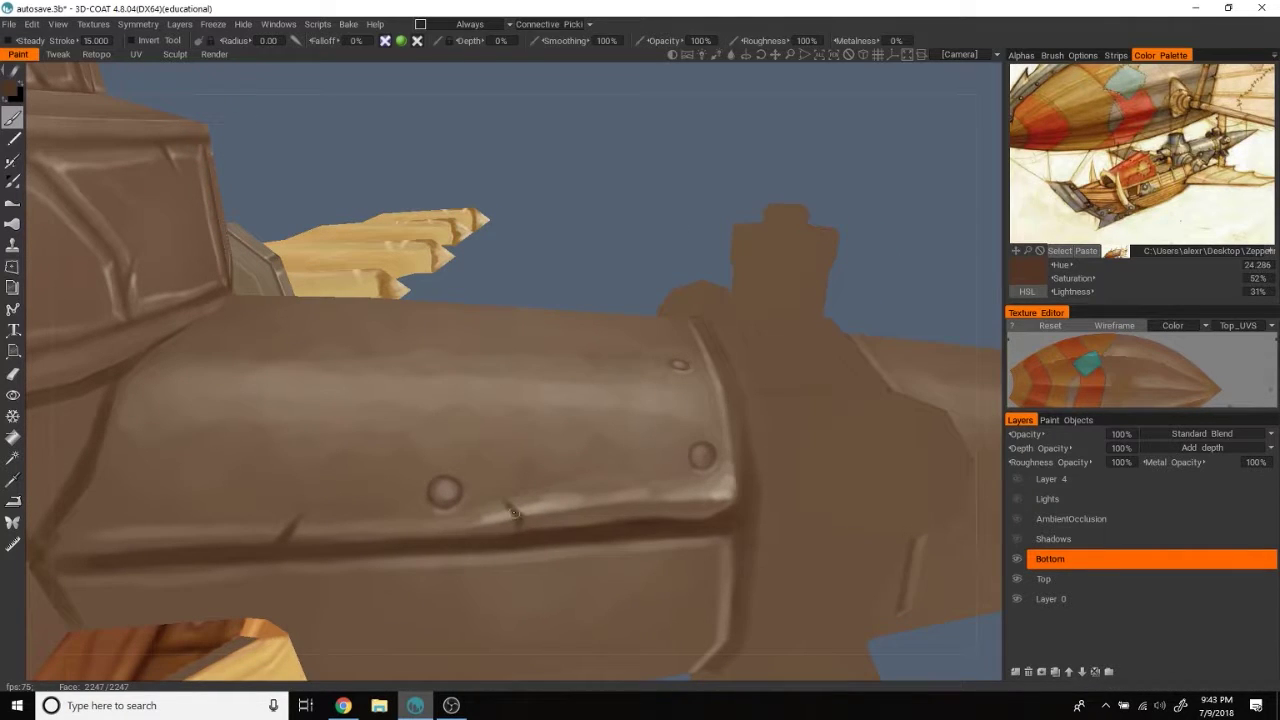
{"action": "middle_click_drag", "start_coordinate": [503, 500], "coordinate": [577, 498]}
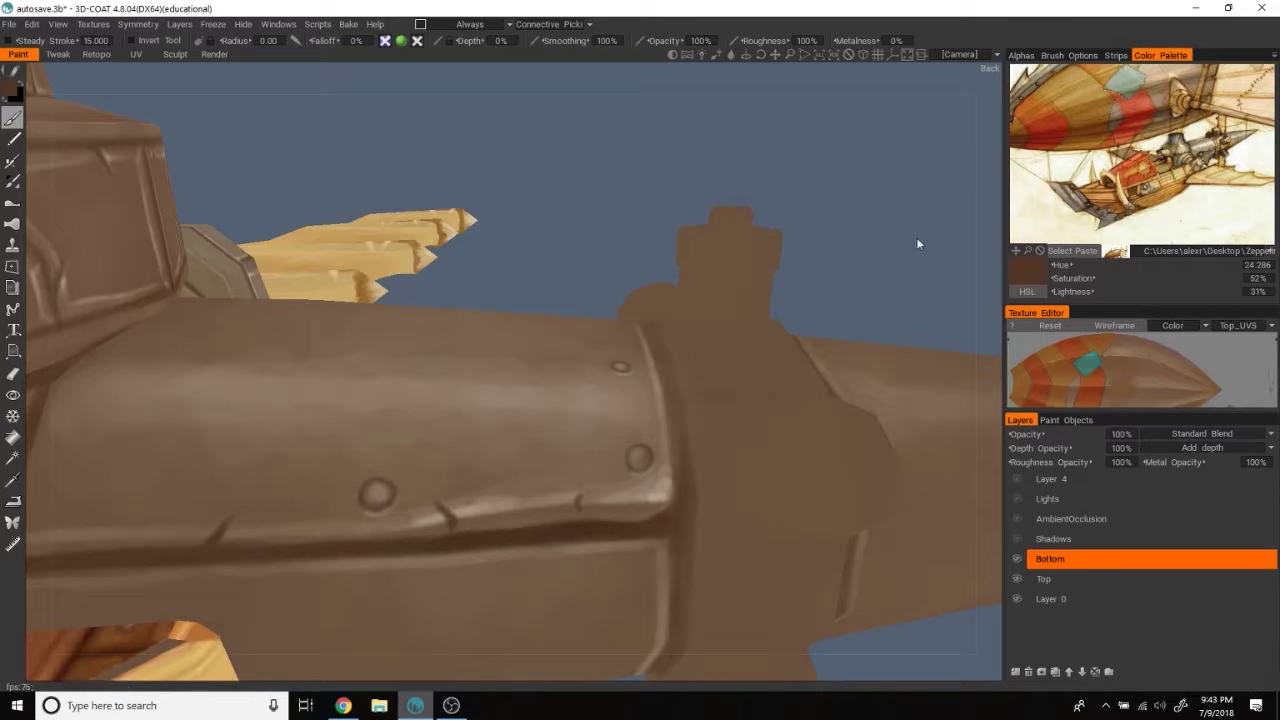
{"action": "middle_click_drag", "start_coordinate": [909, 238], "coordinate": [812, 242]}
{"action": "middle_click_drag", "start_coordinate": [928, 251], "coordinate": [538, 449]}
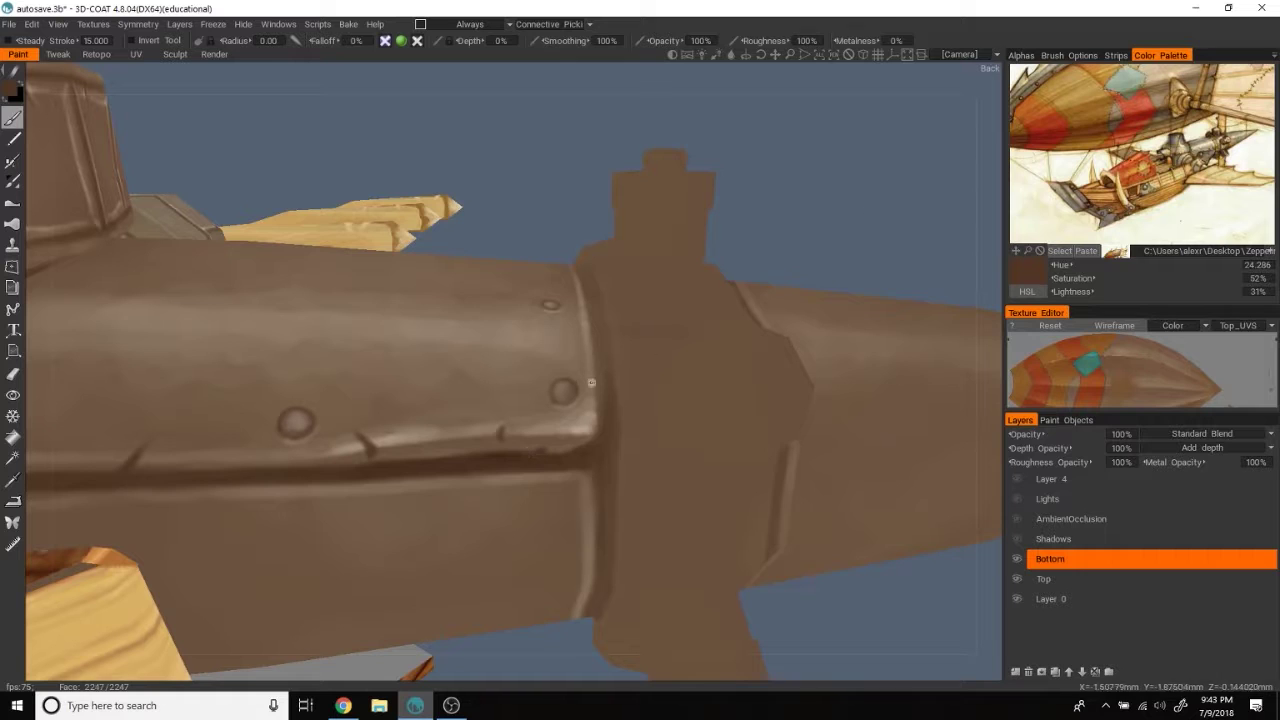
{"action": "scroll", "coordinate": [849, 222], "scroll_direction": "down", "scroll_amount": 3}
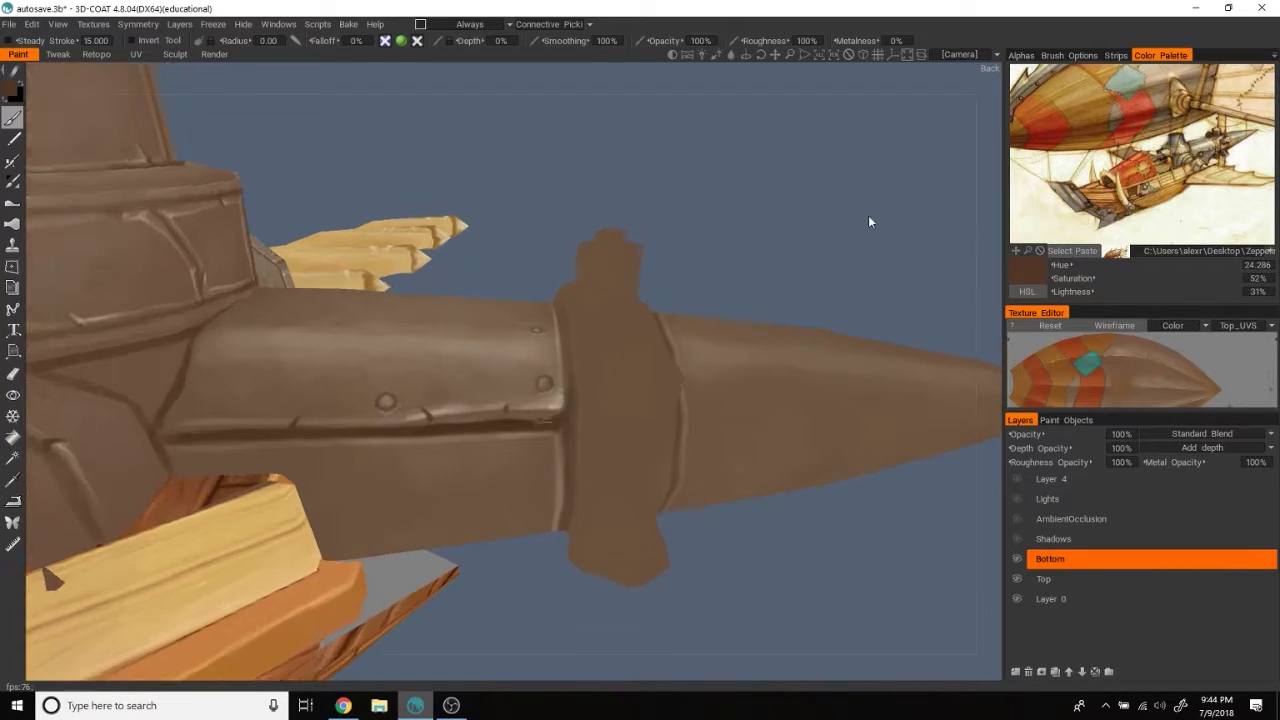
{"action": "middle_click_drag", "start_coordinate": [849, 222], "coordinate": [877, 188]}
{"action": "scroll", "coordinate": [877, 188], "scroll_direction": "up", "scroll_amount": 3}
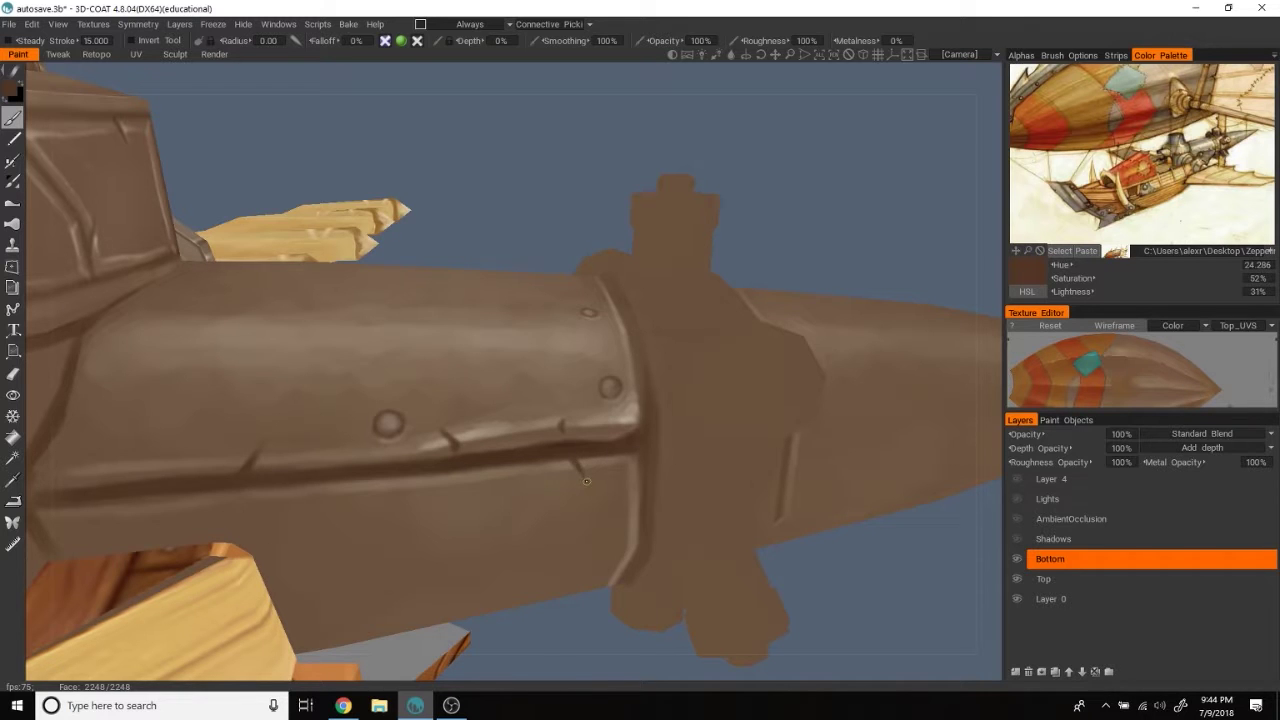
Step: Dab a small dark brown dent higher on the barrel's plate, then slightly enlarge the brush
{"action": "mouse_move", "coordinate": [908, 221]}
{"action": "middle_mouse_down"}
{"action": "mouse_move", "coordinate": [812, 212]}
{"action": "mouse_move", "coordinate": [889, 213]}
{"action": "mouse_move", "coordinate": [759, 243]}
{"action": "middle_mouse_up"}
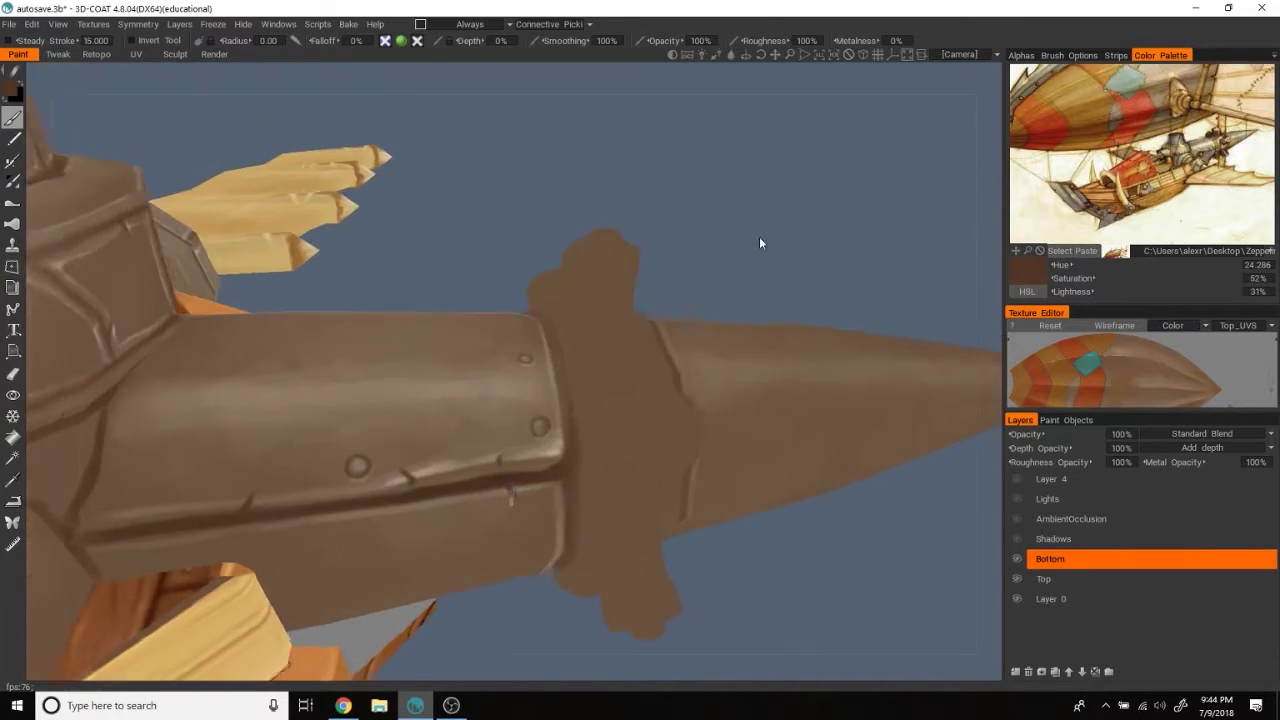
{"action": "scroll", "coordinate": [800, 240], "scroll_direction": "up", "scroll_amount": 2}
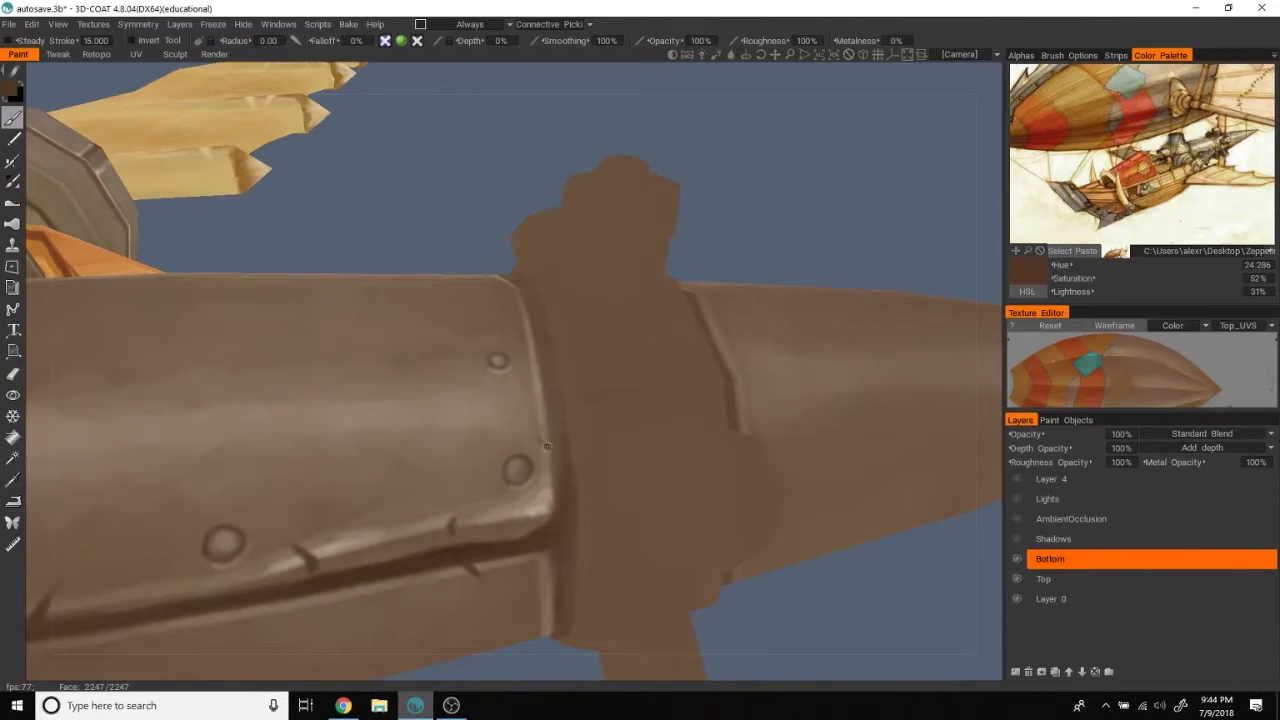
{"action": "middle_click_drag", "start_coordinate": [540, 443], "coordinate": [558, 429]}
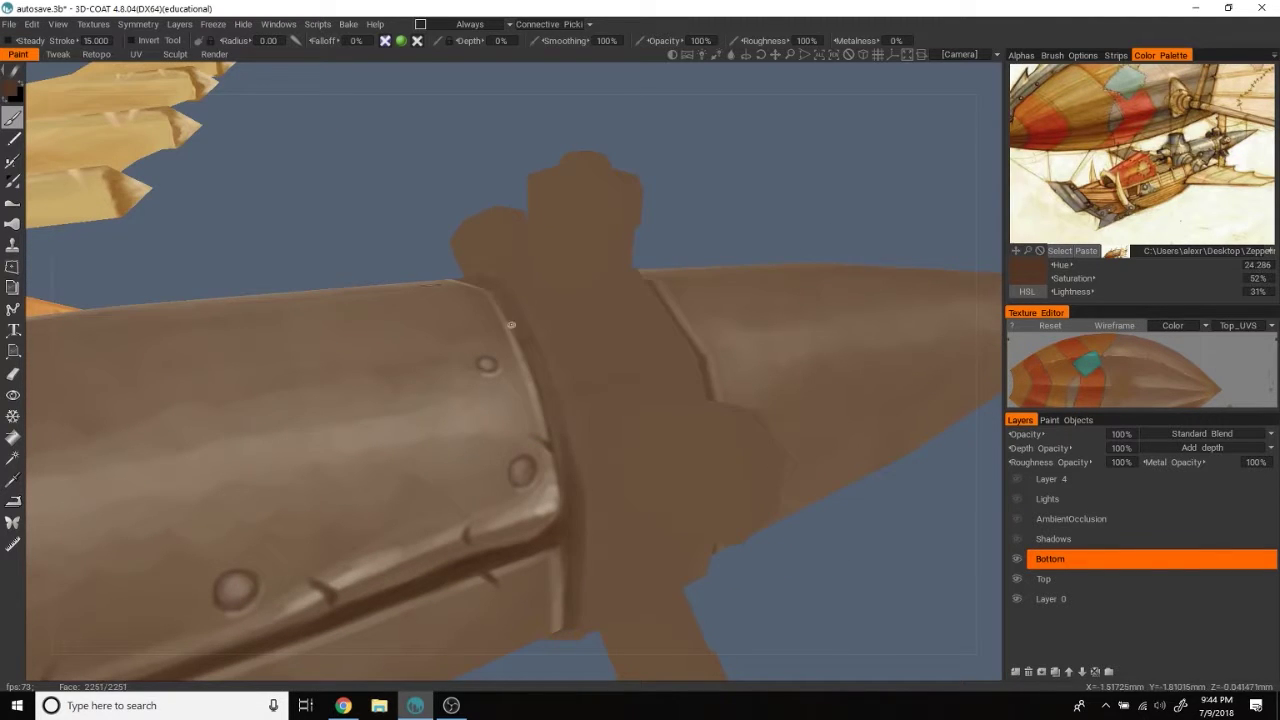
{"action": "middle_click_drag", "start_coordinate": [511, 324], "coordinate": [495, 301]}
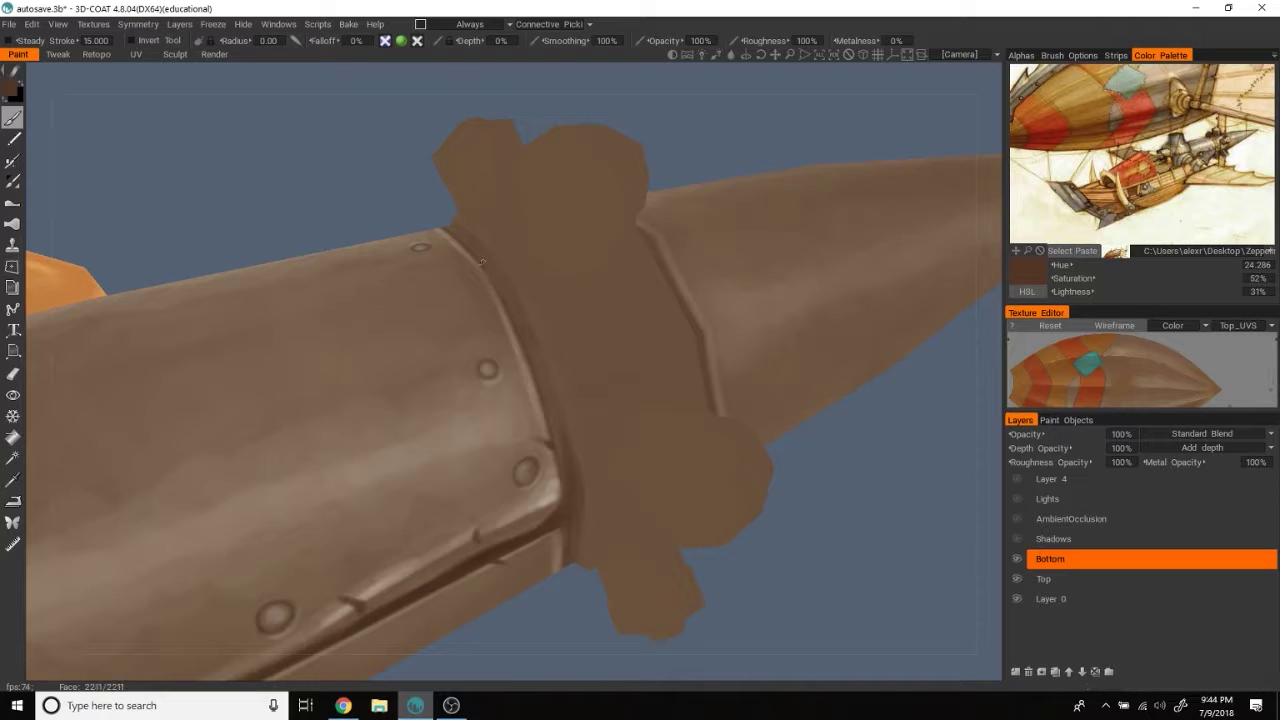
{"action": "scroll", "coordinate": [824, 178], "scroll_direction": "down", "scroll_amount": 3}
{"action": "middle_click_drag", "start_coordinate": [824, 178], "coordinate": [812, 199]}
{"action": "scroll", "coordinate": [812, 199], "scroll_direction": "up", "scroll_amount": 2}
{"action": "scroll", "coordinate": [831, 174], "scroll_direction": "up", "scroll_amount": 2}
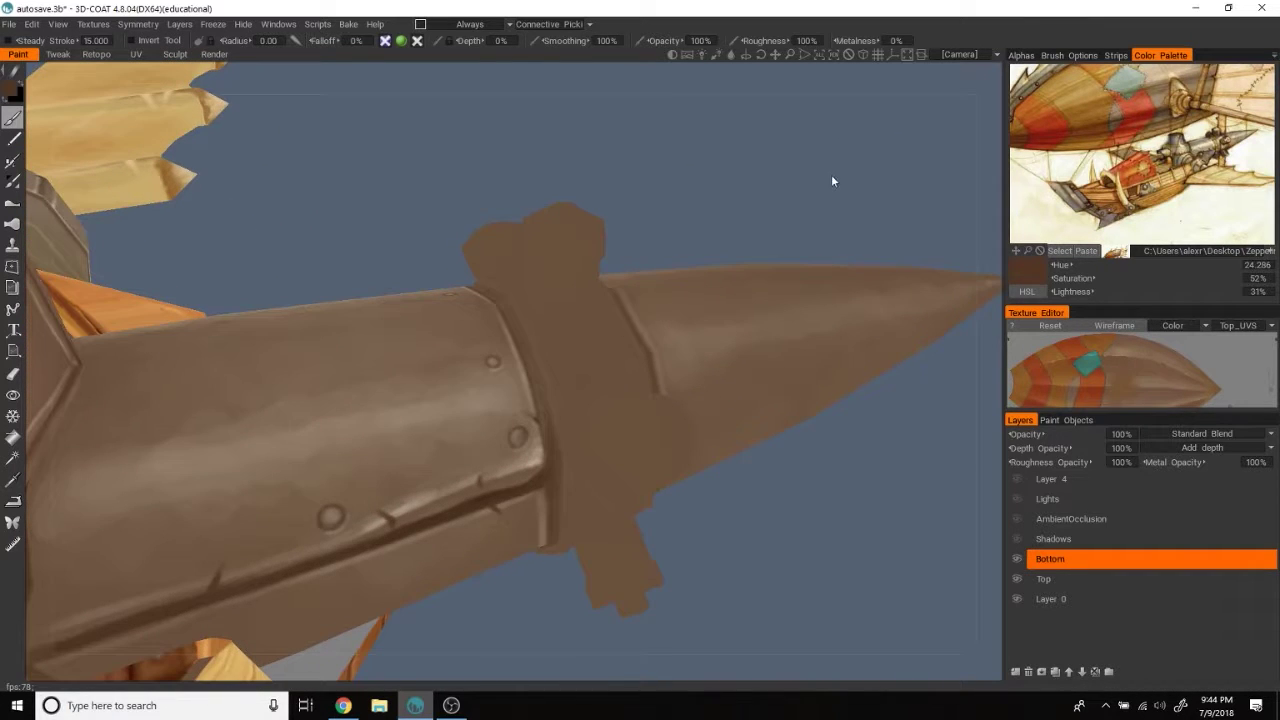
{"action": "mouse_move", "coordinate": [805, 213]}
{"action": "middle_mouse_down"}
{"action": "mouse_move", "coordinate": [837, 151]}
{"action": "mouse_move", "coordinate": [934, 166]}
{"action": "mouse_move", "coordinate": [663, 203]}
{"action": "middle_mouse_up"}
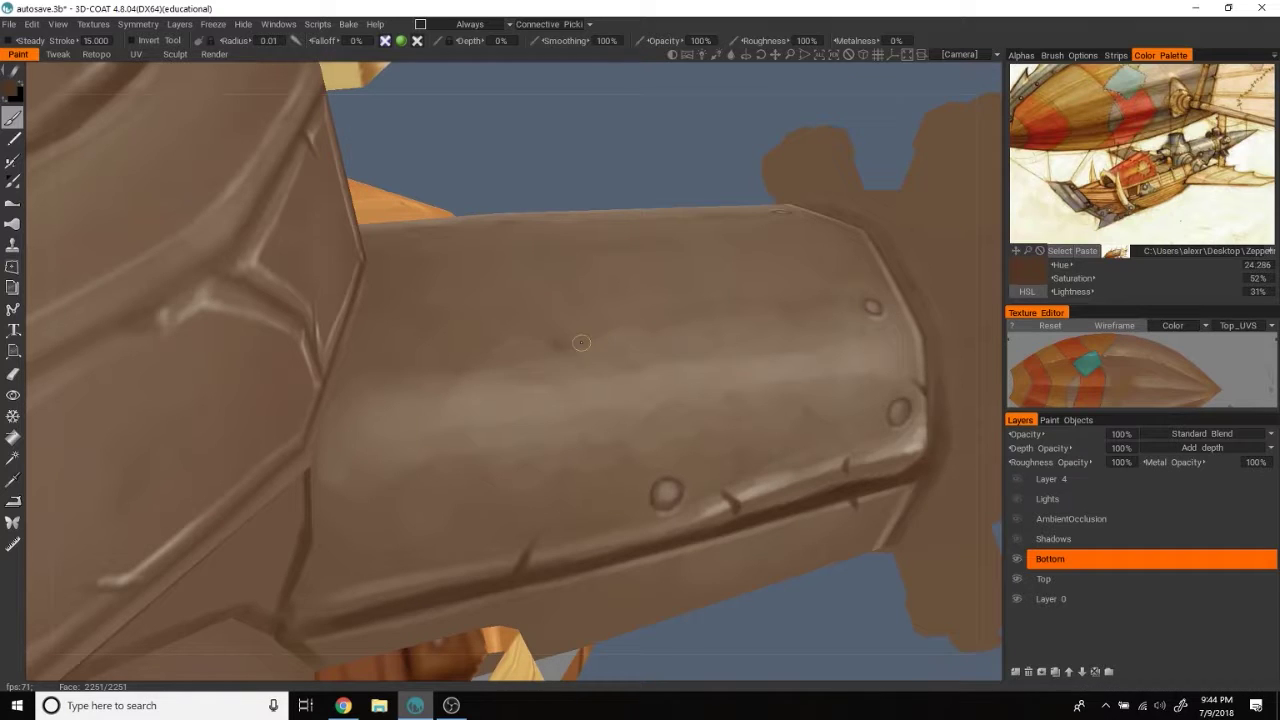
{"action": "left_click", "coordinate": [549, 338]}
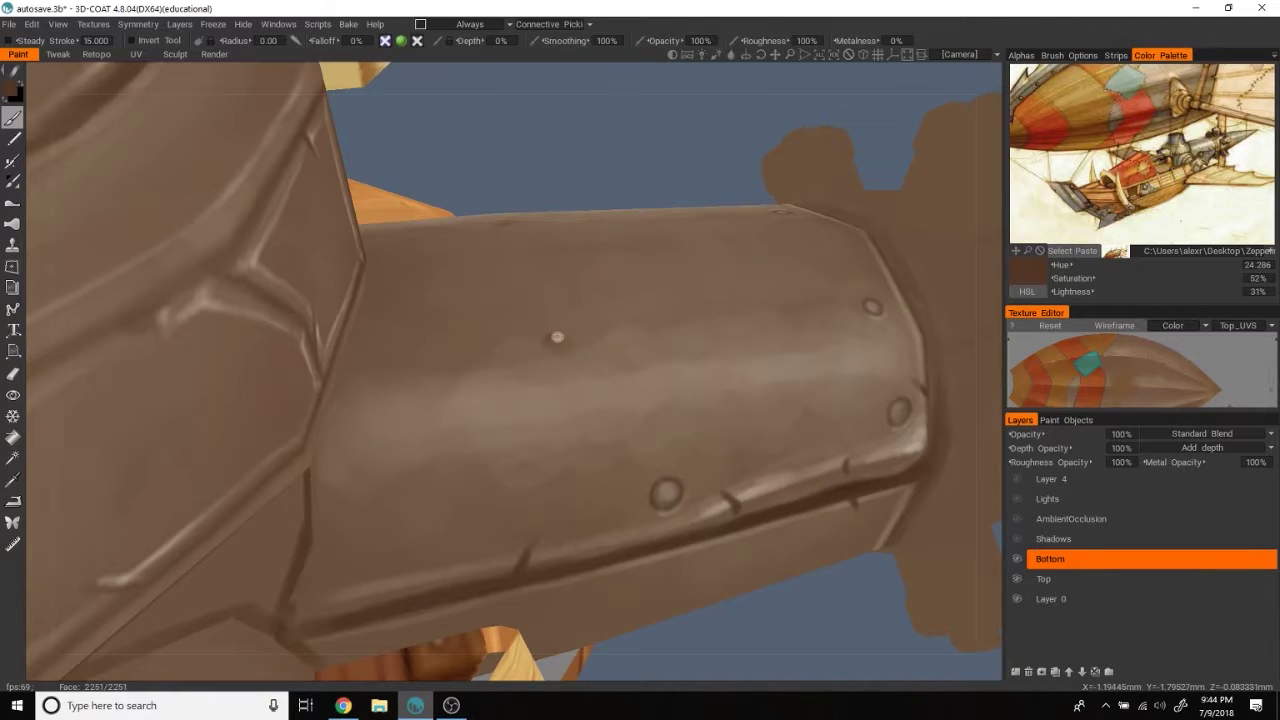
{"action": "right_click_drag", "start_coordinate": [457, 491], "coordinate": [464, 510]}
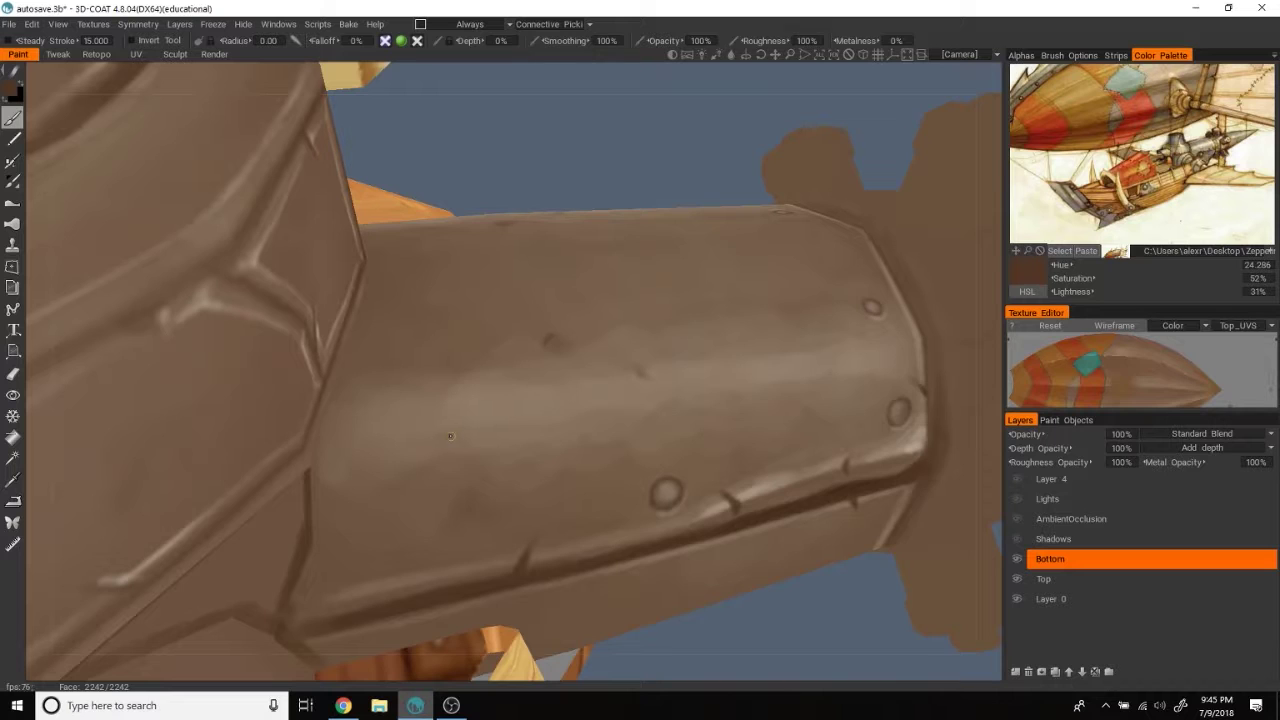
Step: Orbit and zoom to frame the riveted barrel from several angles, including below
{"action": "scroll", "coordinate": [703, 163], "scroll_direction": "down", "scroll_amount": 3}
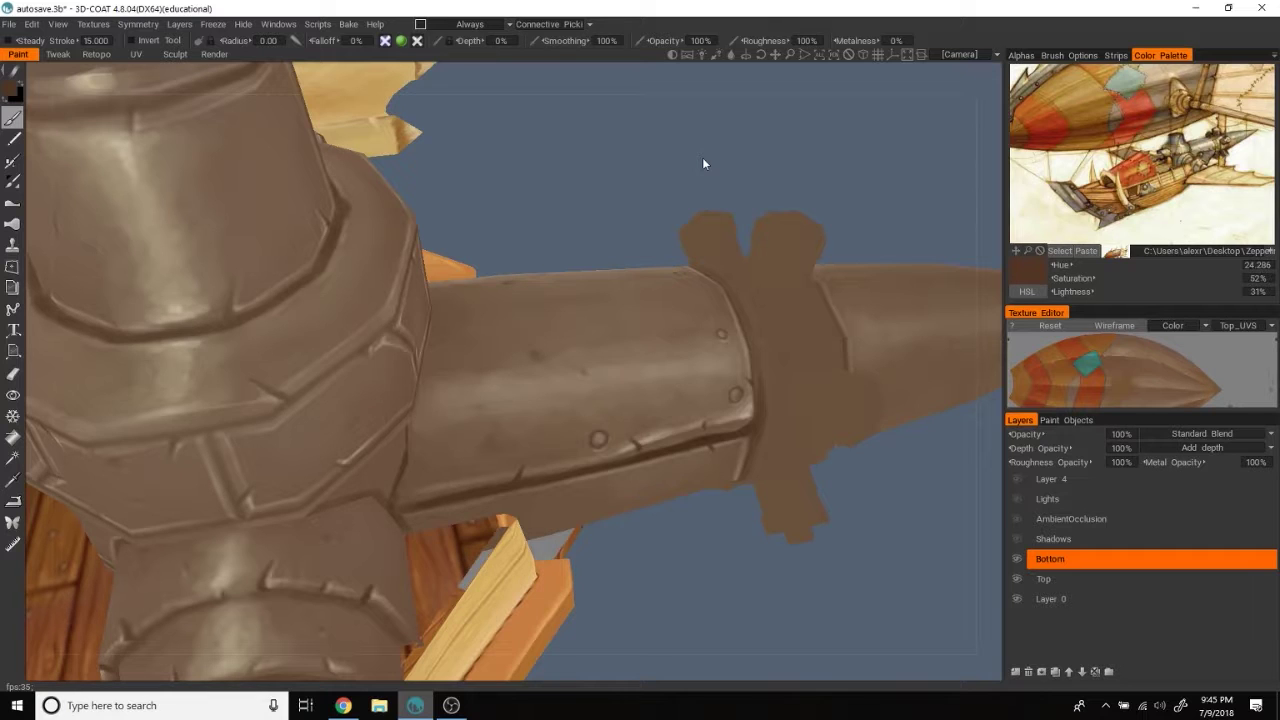
{"action": "mouse_move", "coordinate": [702, 157]}
{"action": "left_mouse_down"}
{"action": "mouse_move", "coordinate": [634, 177]}
{"action": "mouse_move", "coordinate": [622, 362]}
{"action": "left_mouse_up"}
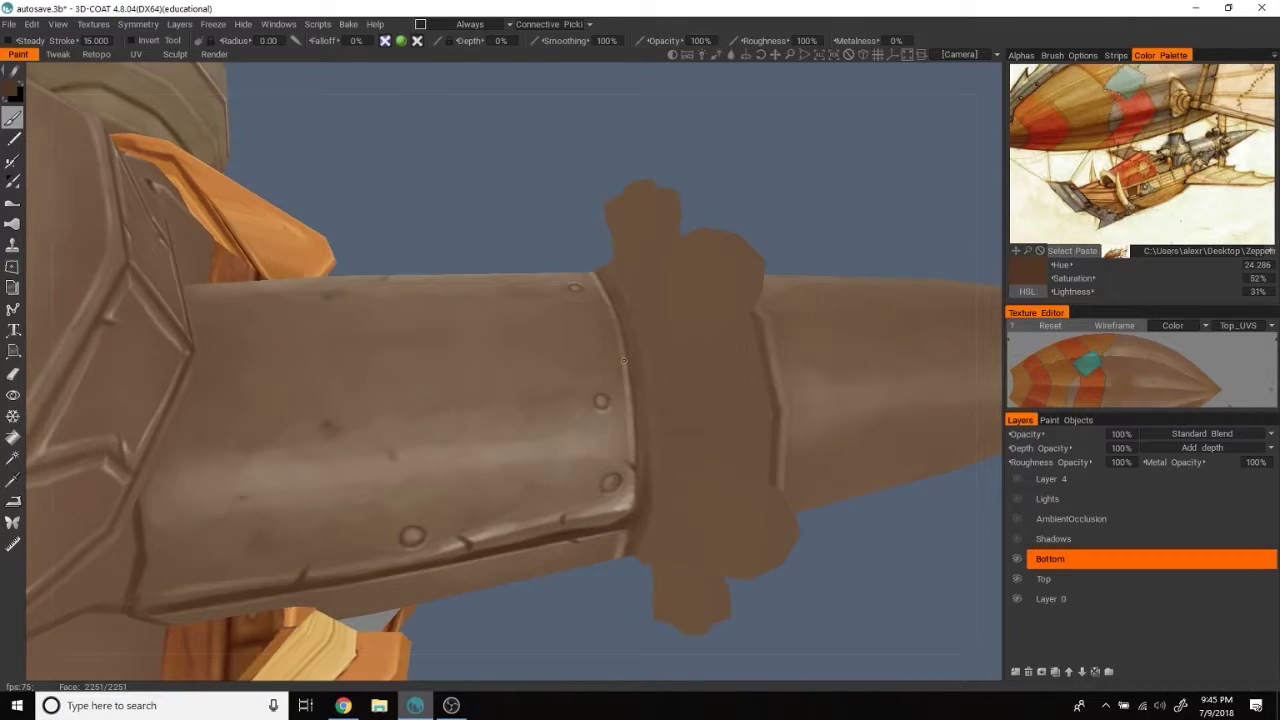
{"action": "mouse_move", "coordinate": [624, 361]}
{"action": "left_mouse_down"}
{"action": "mouse_move", "coordinate": [781, 214]}
{"action": "mouse_move", "coordinate": [763, 133]}
{"action": "mouse_move", "coordinate": [786, 132]}
{"action": "mouse_move", "coordinate": [757, 186]}
{"action": "left_mouse_up"}
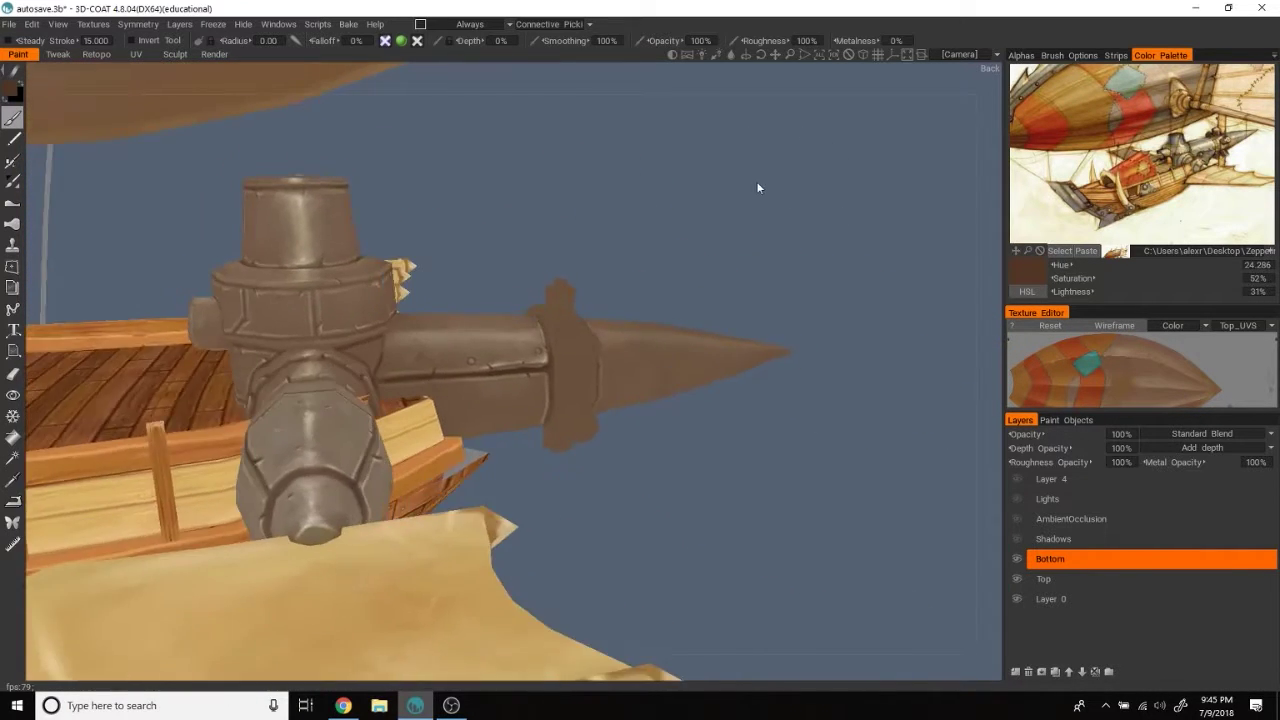
{"action": "scroll", "coordinate": [757, 186], "scroll_direction": "up", "scroll_amount": 3}
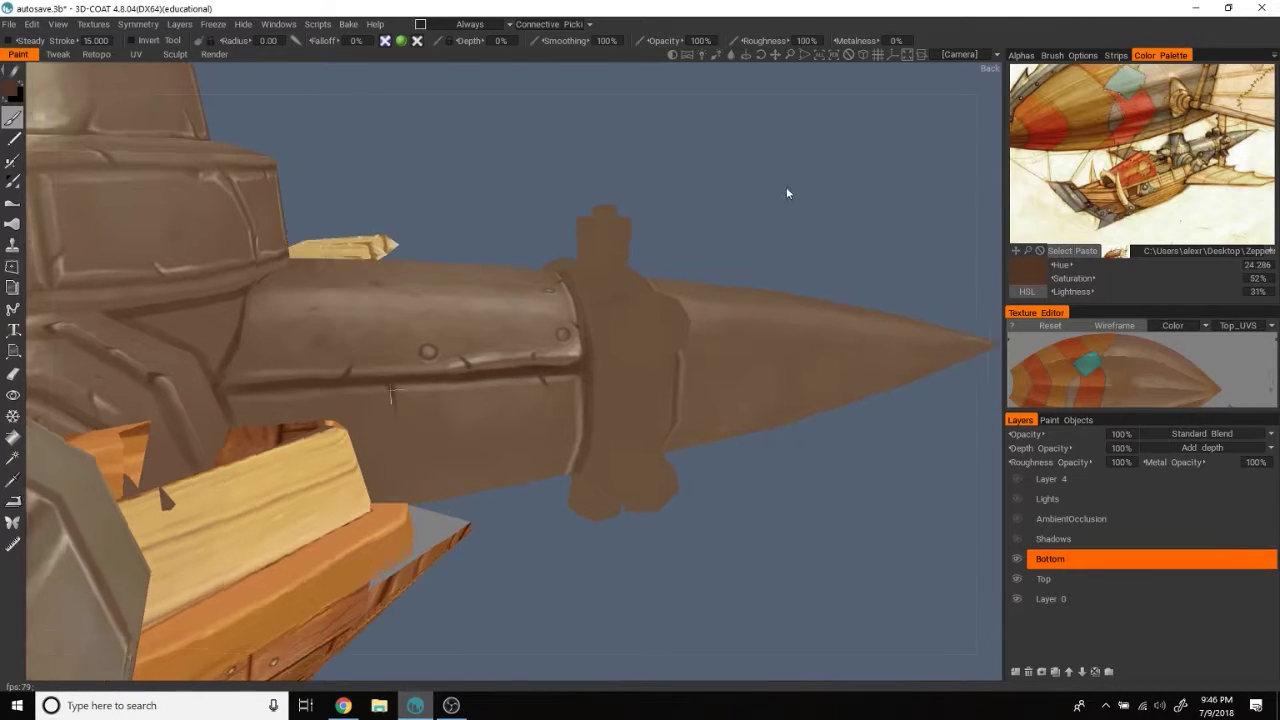
{"action": "left_click_drag", "start_coordinate": [786, 191], "coordinate": [428, 354]}
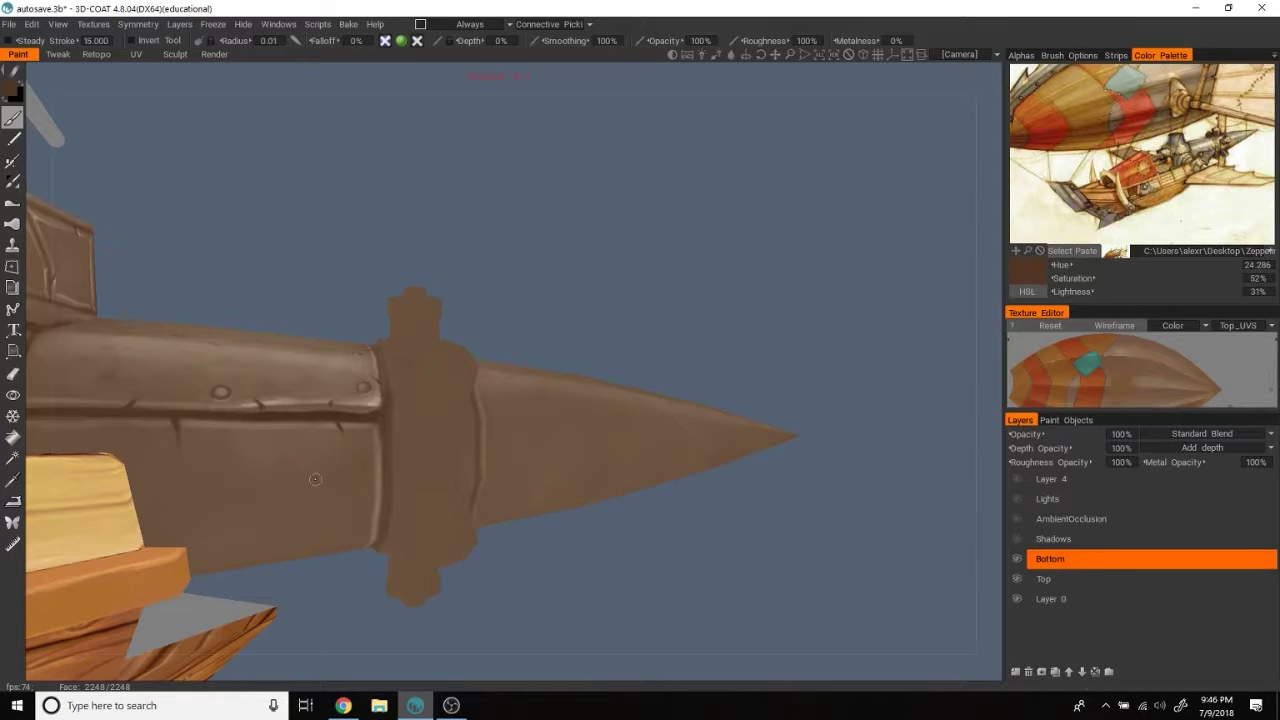
{"action": "left_click_drag", "start_coordinate": [626, 237], "coordinate": [517, 202]}
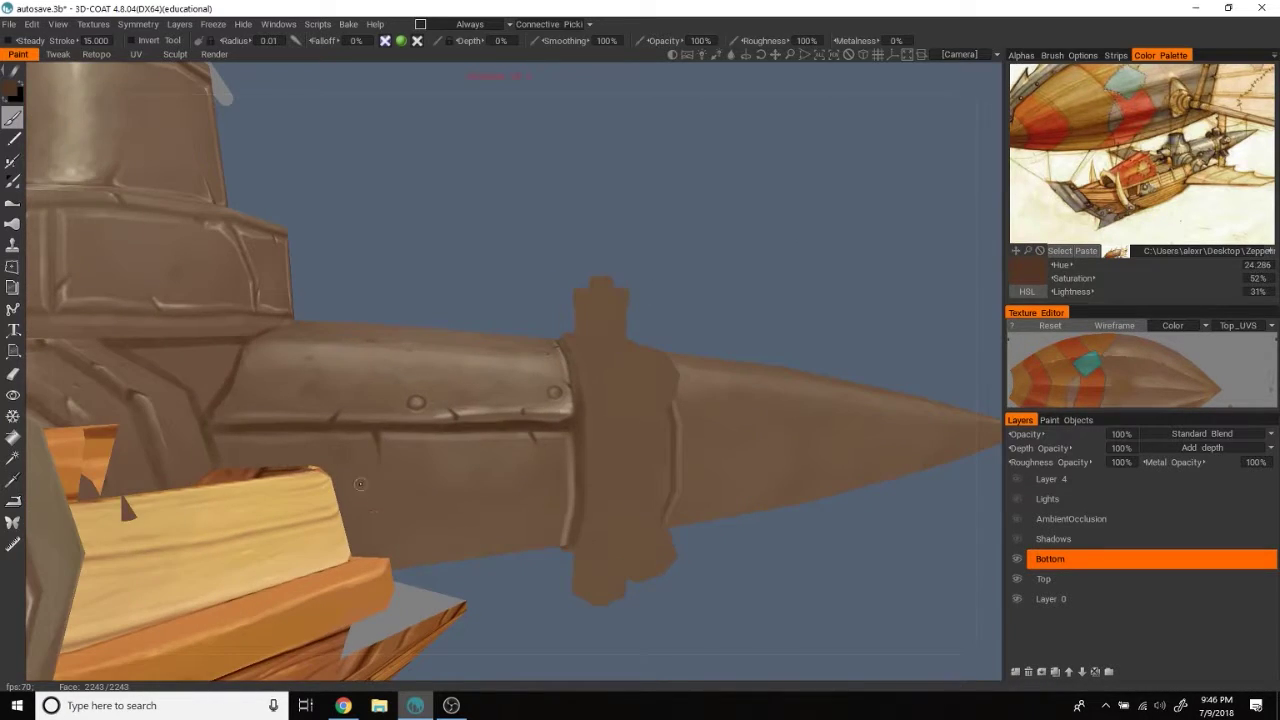
{"action": "right_click_drag", "start_coordinate": [517, 202], "coordinate": [491, 393]}
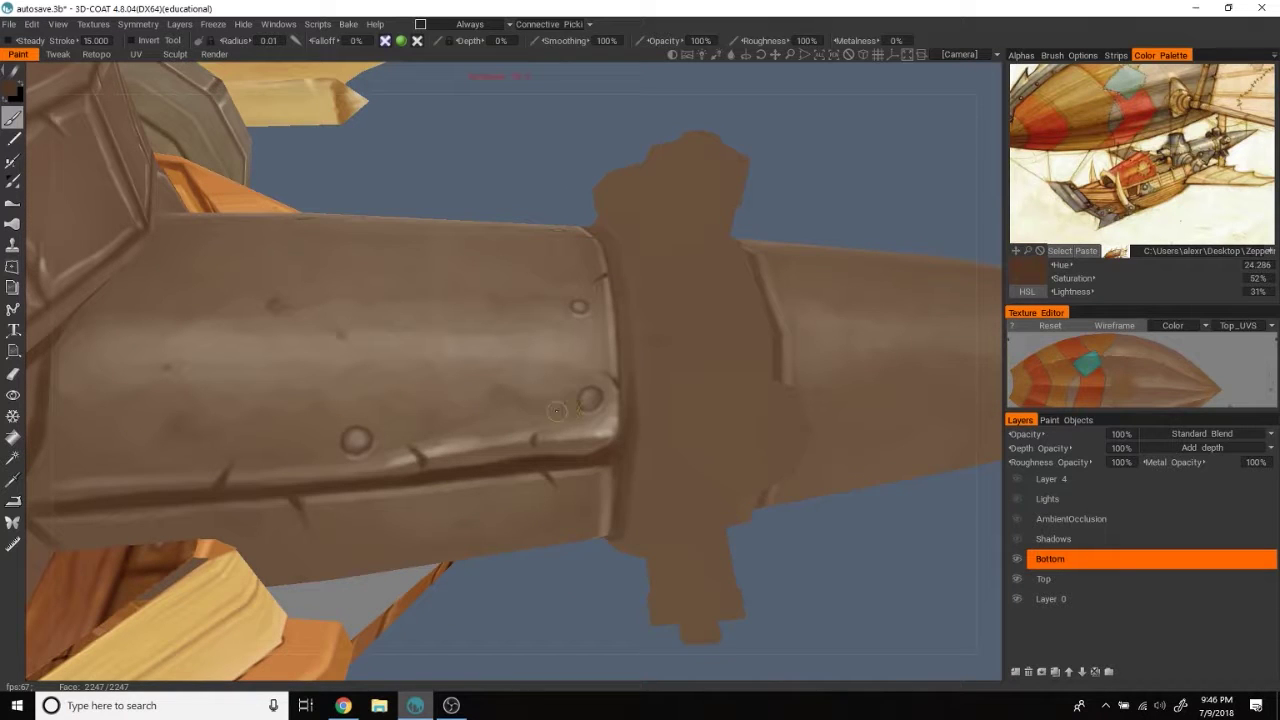
{"action": "right_click_drag", "start_coordinate": [451, 401], "coordinate": [703, 204]}
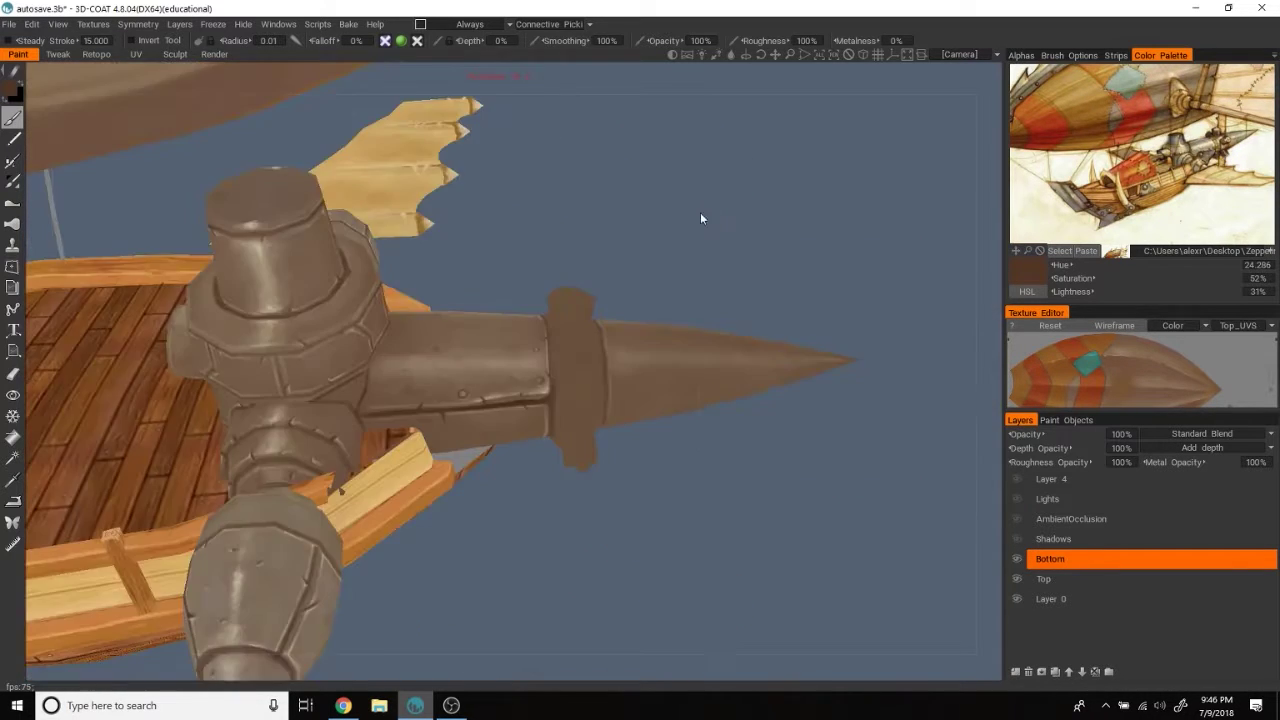
{"action": "left_click_drag", "start_coordinate": [703, 204], "coordinate": [754, 230]}
{"action": "right_click_drag", "start_coordinate": [754, 230], "coordinate": [522, 340]}
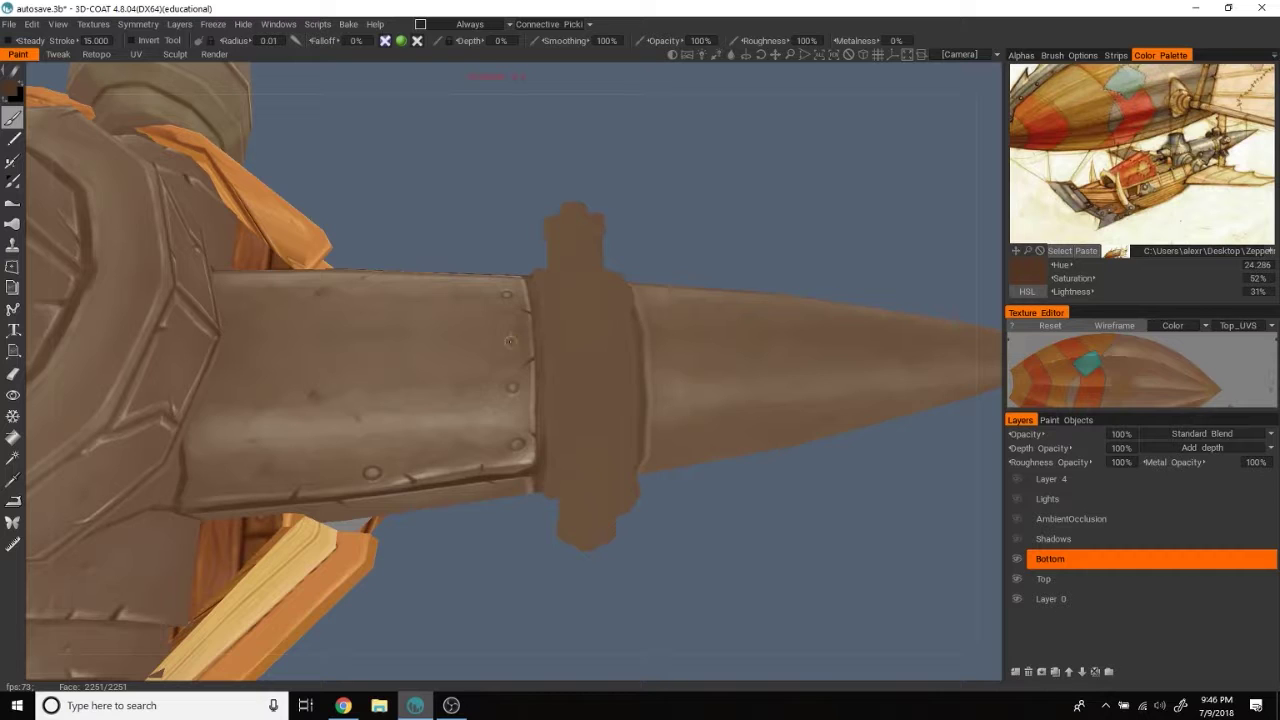
{"action": "mouse_move", "coordinate": [231, 348]}
{"action": "left_mouse_down"}
{"action": "mouse_move", "coordinate": [644, 237]}
{"action": "mouse_move", "coordinate": [606, 260]}
{"action": "mouse_move", "coordinate": [454, 460]}
{"action": "mouse_move", "coordinate": [460, 492]}
{"action": "left_mouse_up"}
{"action": "mouse_move", "coordinate": [791, 323]}
{"action": "left_mouse_down"}
{"action": "mouse_move", "coordinate": [618, 490]}
{"action": "mouse_move", "coordinate": [407, 511]}
{"action": "left_mouse_up"}
Step: Rotate the view around the barrel's pointed tip, then orbit toward the turret
{"action": "mouse_move", "coordinate": [626, 277]}
{"action": "left_mouse_down"}
{"action": "mouse_move", "coordinate": [503, 443]}
{"action": "mouse_move", "coordinate": [474, 449]}
{"action": "left_mouse_up"}
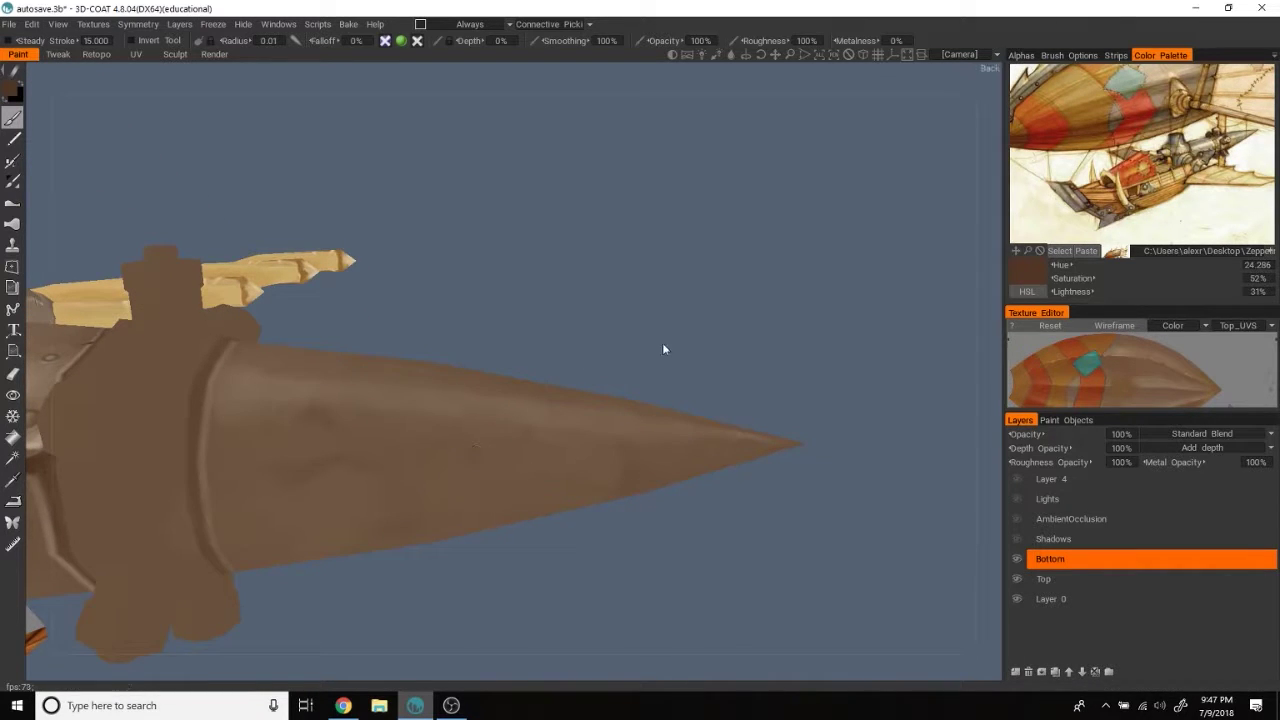
{"action": "left_click_drag", "start_coordinate": [663, 349], "coordinate": [563, 406]}
{"action": "left_click_drag", "start_coordinate": [651, 331], "coordinate": [391, 394]}
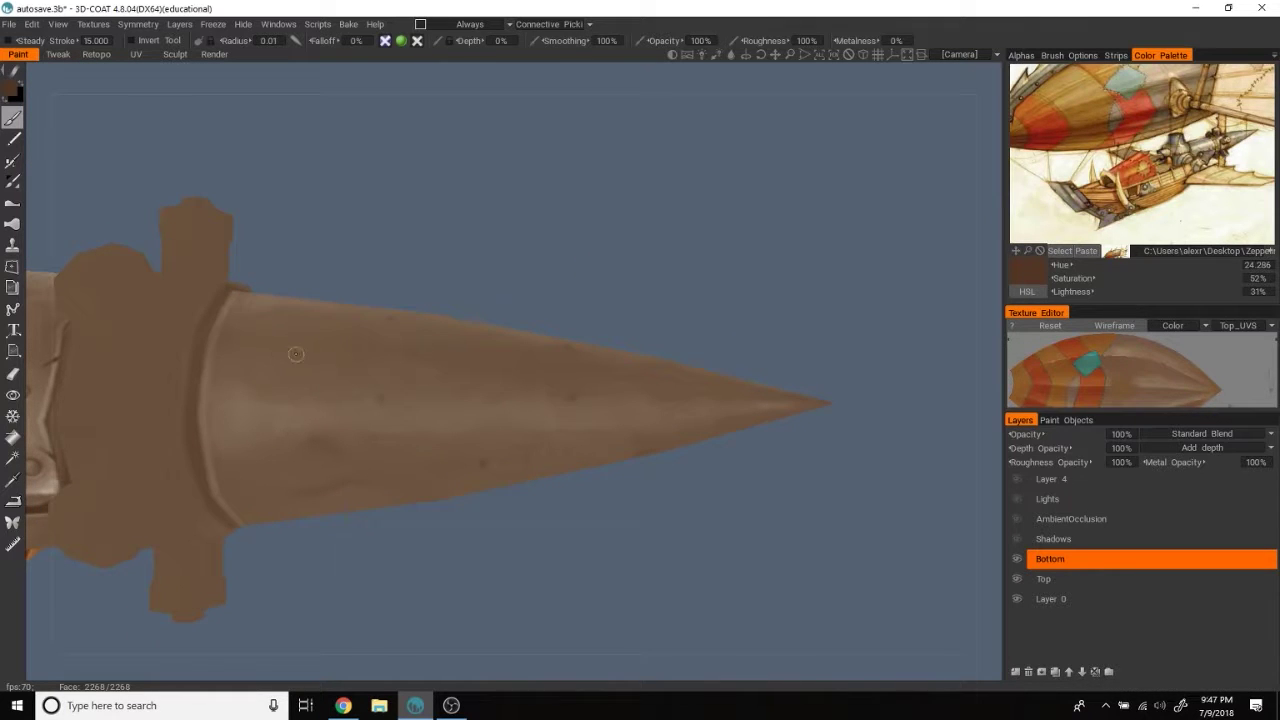
{"action": "mouse_move", "coordinate": [354, 352]}
{"action": "left_mouse_down"}
{"action": "mouse_move", "coordinate": [698, 246]}
{"action": "mouse_move", "coordinate": [683, 231]}
{"action": "mouse_move", "coordinate": [520, 343]}
{"action": "left_mouse_up"}
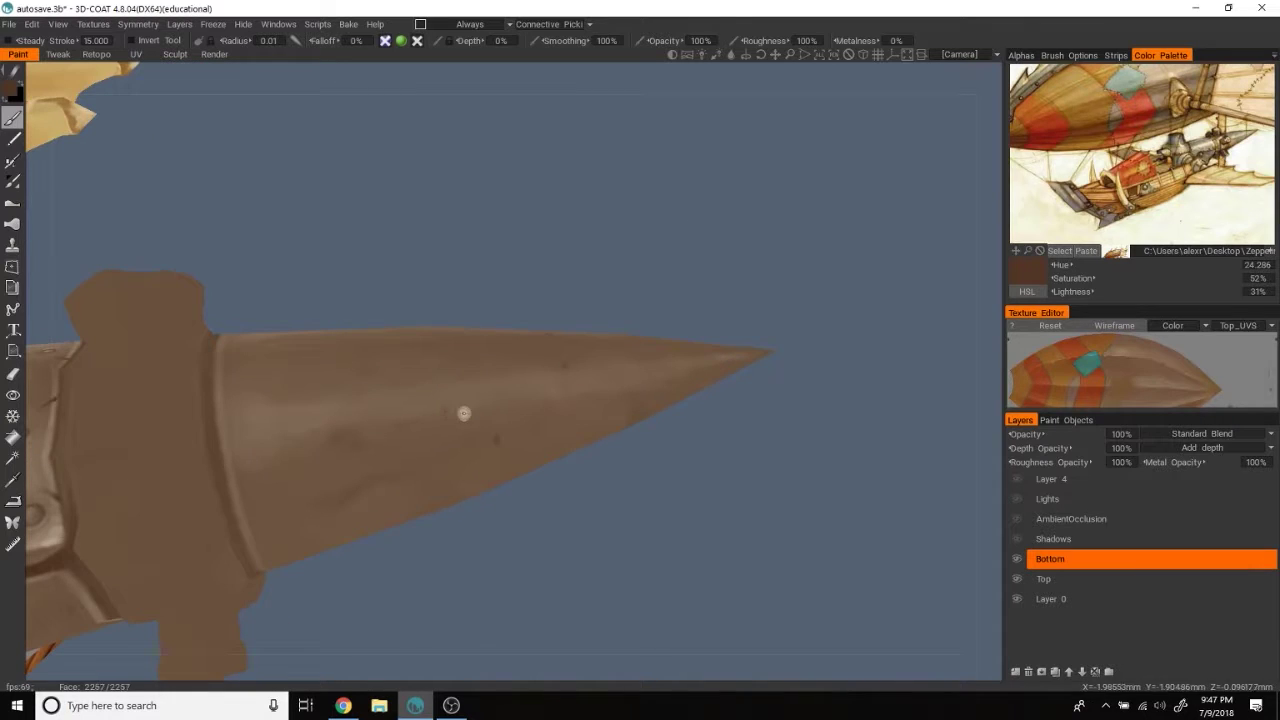
{"action": "mouse_move", "coordinate": [463, 414]}
{"action": "left_mouse_down"}
{"action": "mouse_move", "coordinate": [697, 243]}
{"action": "mouse_move", "coordinate": [606, 226]}
{"action": "mouse_move", "coordinate": [726, 312]}
{"action": "mouse_move", "coordinate": [702, 305]}
{"action": "mouse_move", "coordinate": [566, 423]}
{"action": "left_mouse_up"}
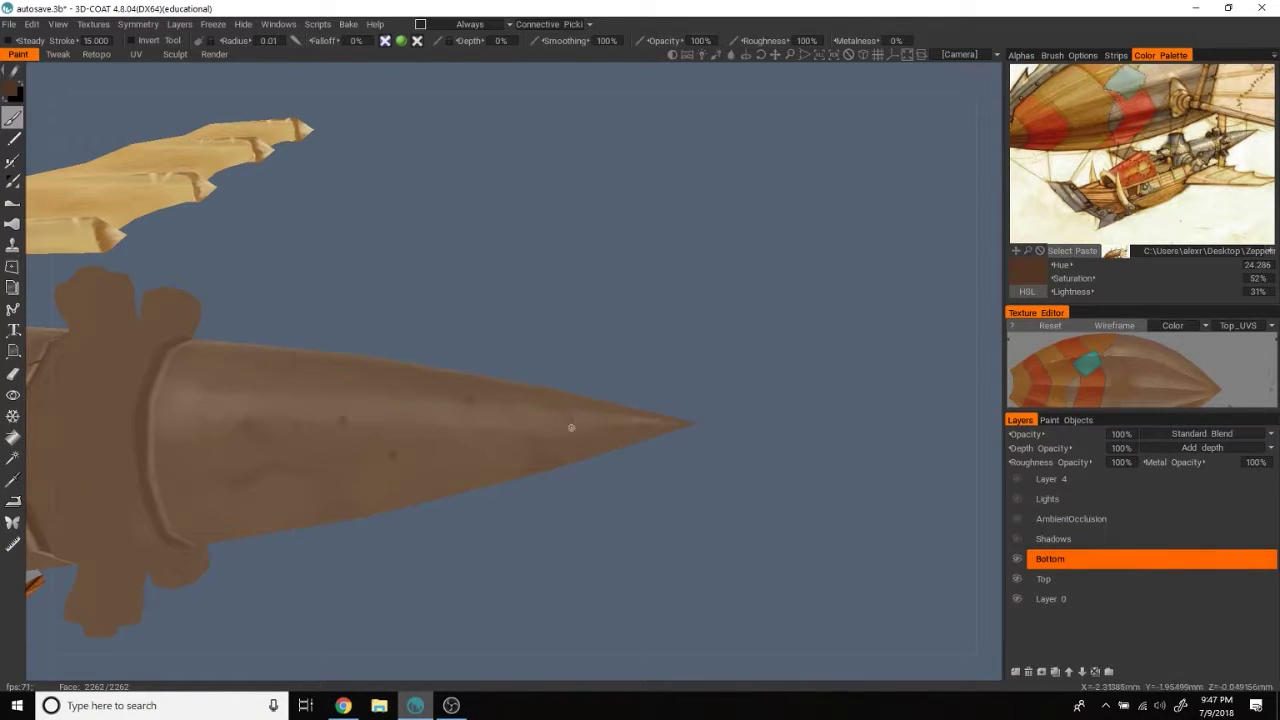
{"action": "mouse_move", "coordinate": [577, 437]}
{"action": "left_mouse_down"}
{"action": "mouse_move", "coordinate": [659, 344]}
{"action": "mouse_move", "coordinate": [738, 310]}
{"action": "mouse_move", "coordinate": [761, 380]}
{"action": "mouse_move", "coordinate": [737, 346]}
{"action": "left_mouse_up"}
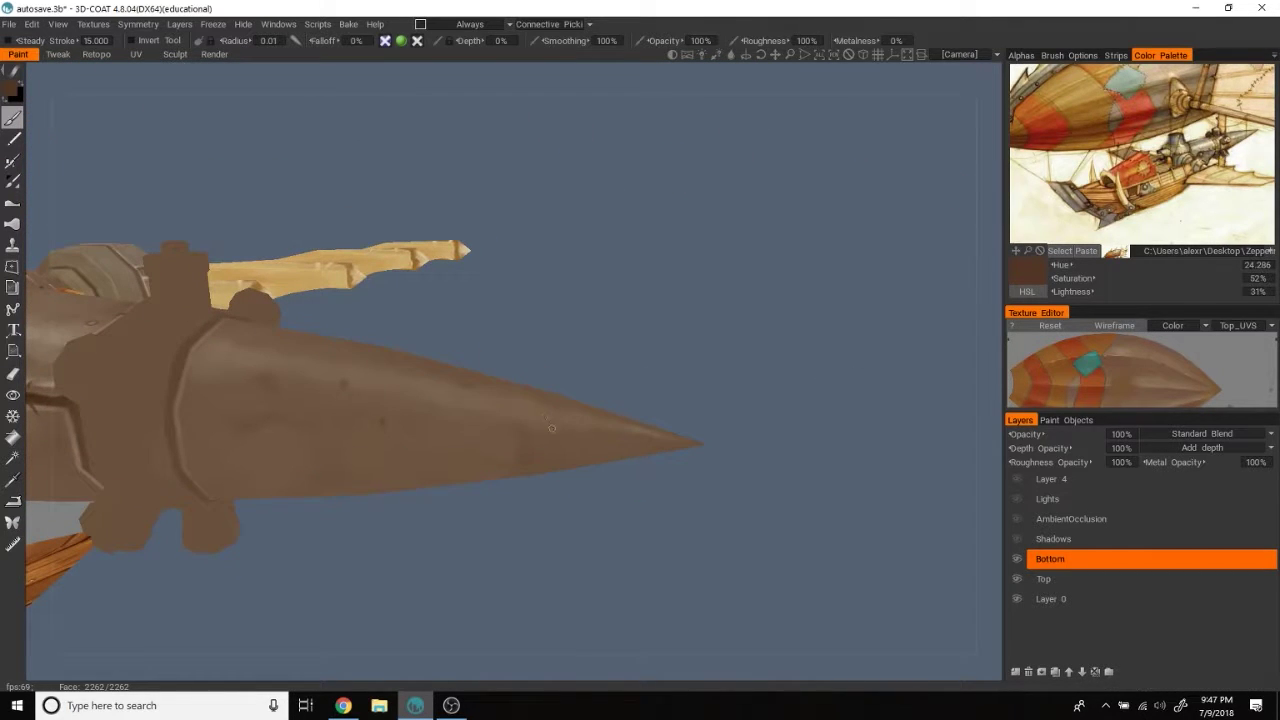
{"action": "scroll", "coordinate": [550, 415], "scroll_direction": "up", "scroll_amount": 1}
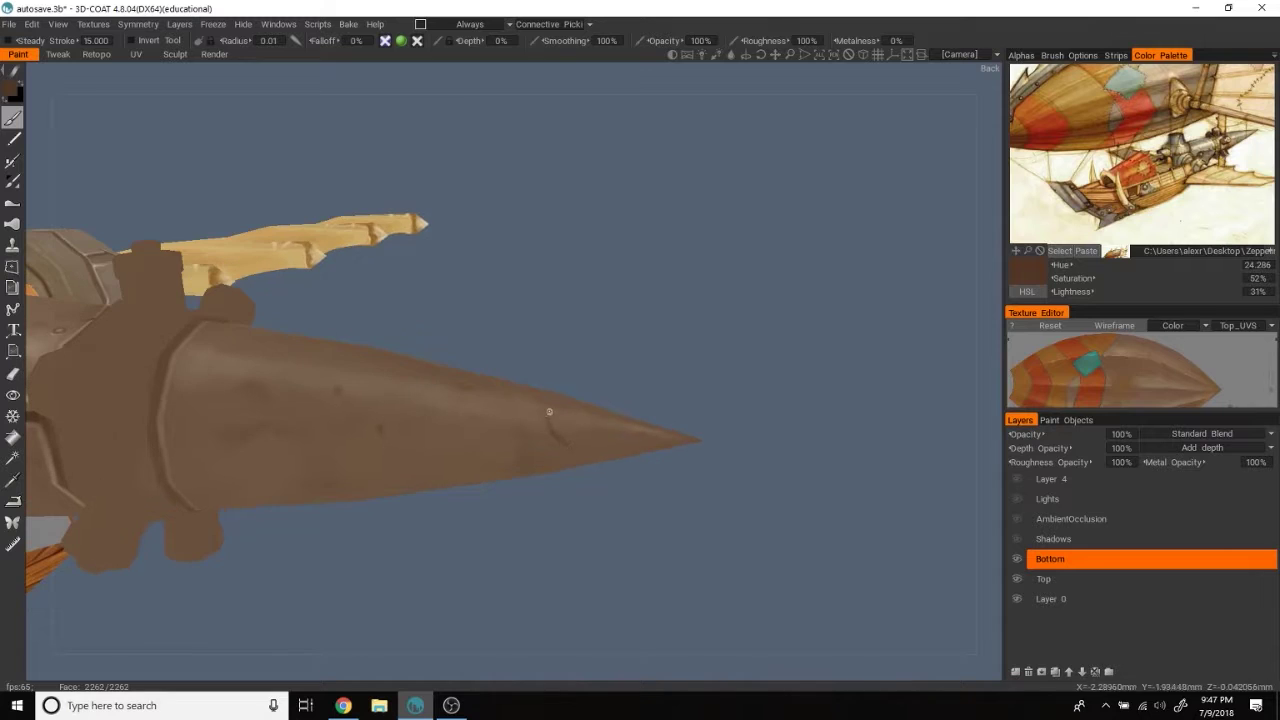
{"action": "scroll", "coordinate": [580, 424], "scroll_direction": "up", "scroll_amount": 2}
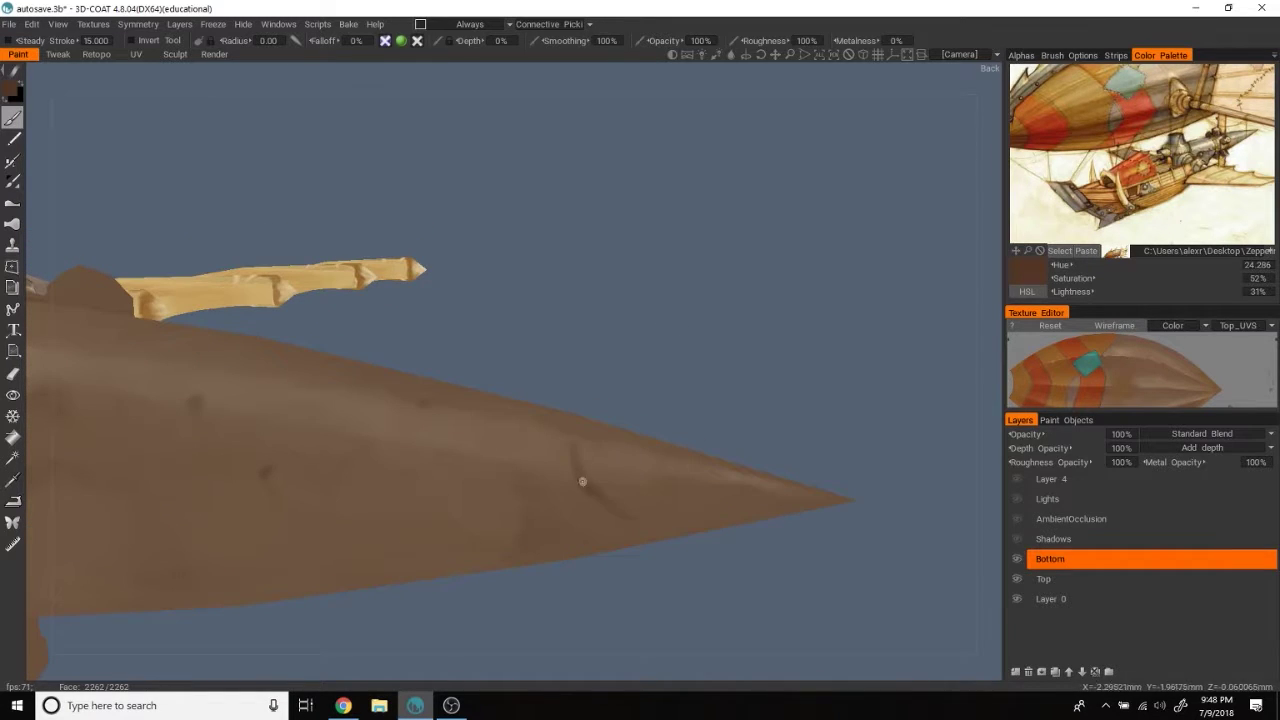
{"action": "scroll", "coordinate": [744, 335], "scroll_direction": "down", "scroll_amount": 2}
{"action": "scroll", "coordinate": [744, 335], "scroll_direction": "up", "scroll_amount": 2}
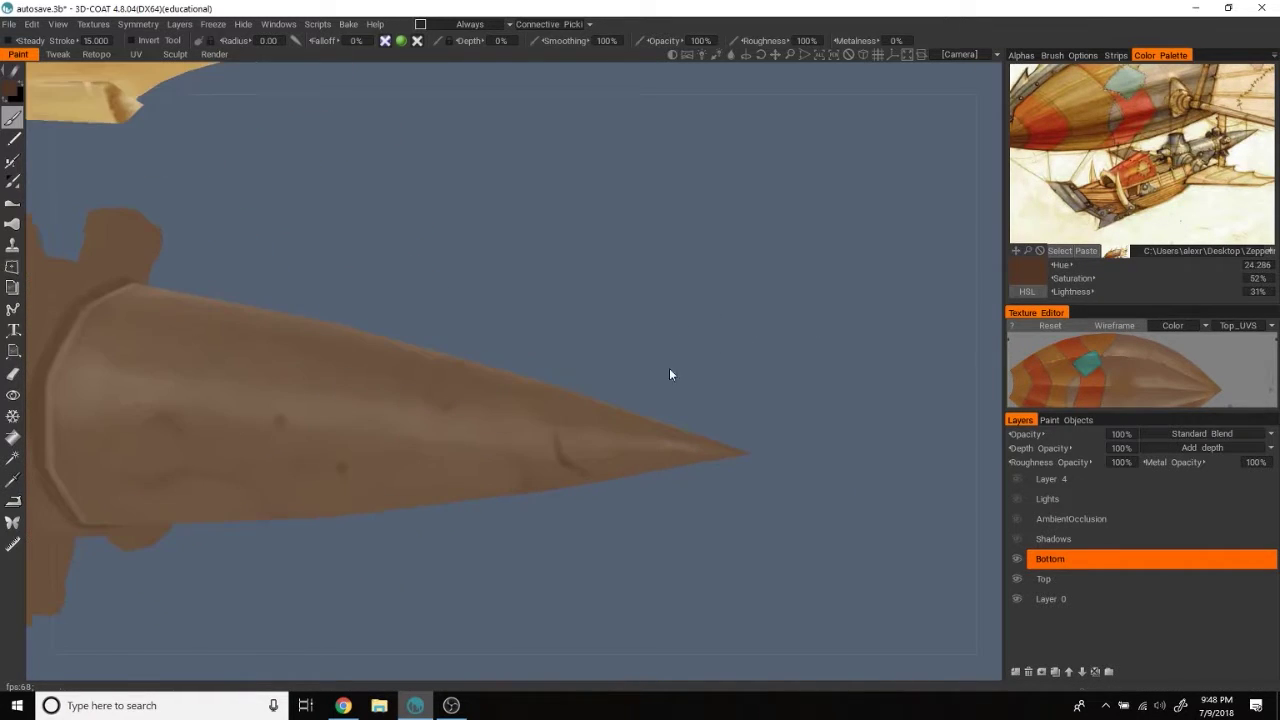
{"action": "mouse_move", "coordinate": [712, 309]}
{"action": "middle_mouse_down"}
{"action": "mouse_move", "coordinate": [817, 261]}
{"action": "mouse_move", "coordinate": [760, 285]}
{"action": "middle_mouse_up"}
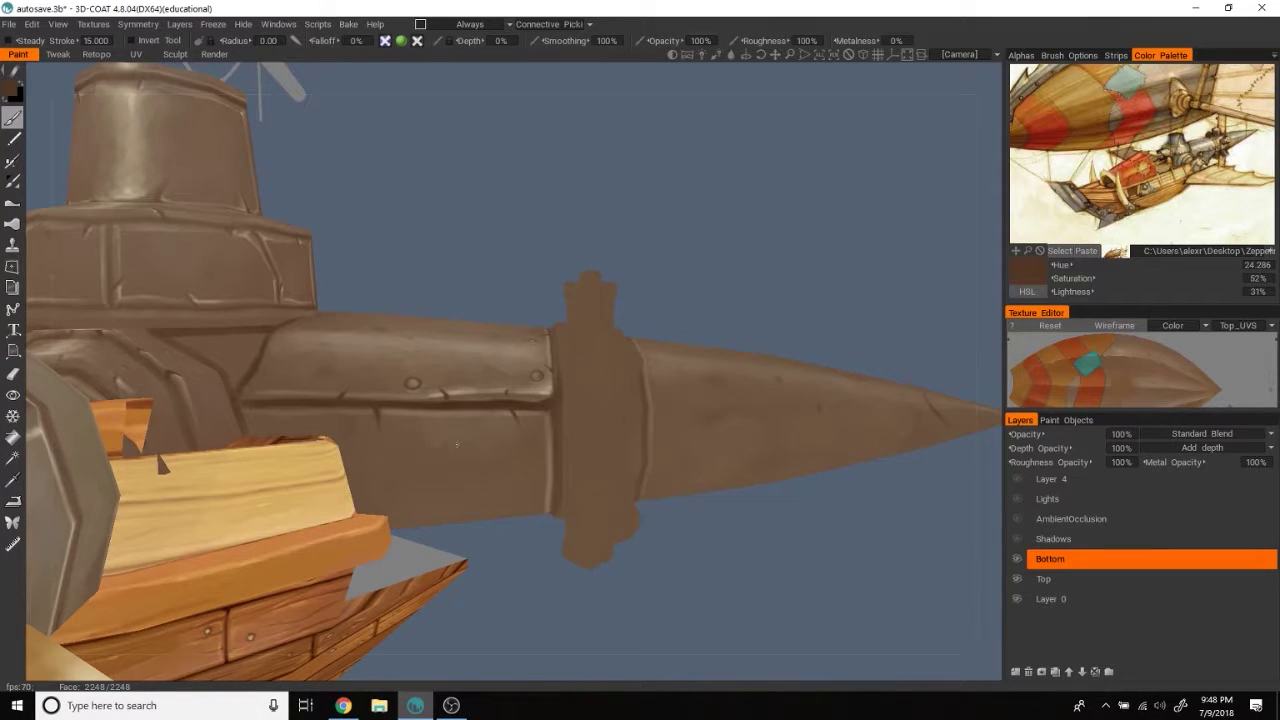
Step: Orbit to a lower side view of the barrel and pick a near-white cream colour
{"action": "scroll", "coordinate": [443, 450], "scroll_direction": "up", "scroll_amount": 2}
{"action": "scroll", "coordinate": [801, 226], "scroll_direction": "down", "scroll_amount": 2}
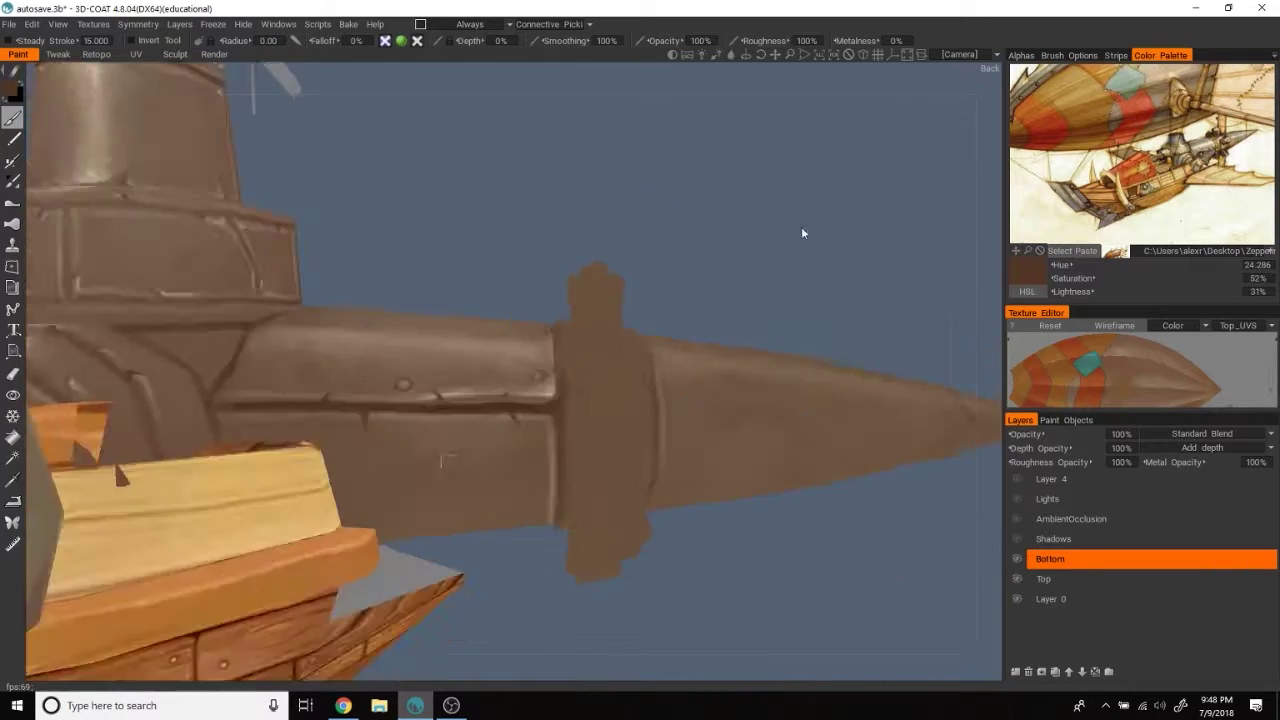
{"action": "middle_click_drag", "start_coordinate": [801, 226], "coordinate": [818, 213]}
{"action": "scroll", "coordinate": [800, 205], "scroll_direction": "up", "scroll_amount": 1}
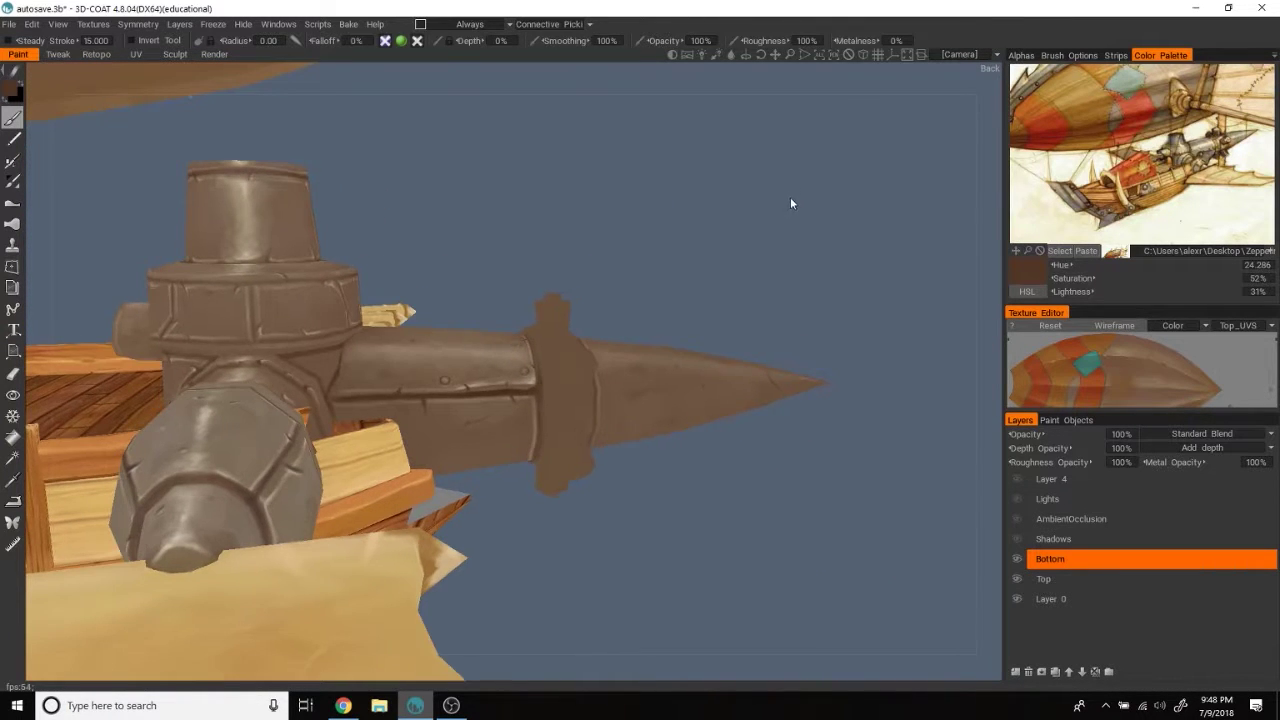
{"action": "scroll", "coordinate": [792, 210], "scroll_direction": "up", "scroll_amount": 2}
{"action": "scroll", "coordinate": [805, 197], "scroll_direction": "up", "scroll_amount": 2}
{"action": "middle_click_drag", "start_coordinate": [805, 197], "coordinate": [810, 205]}
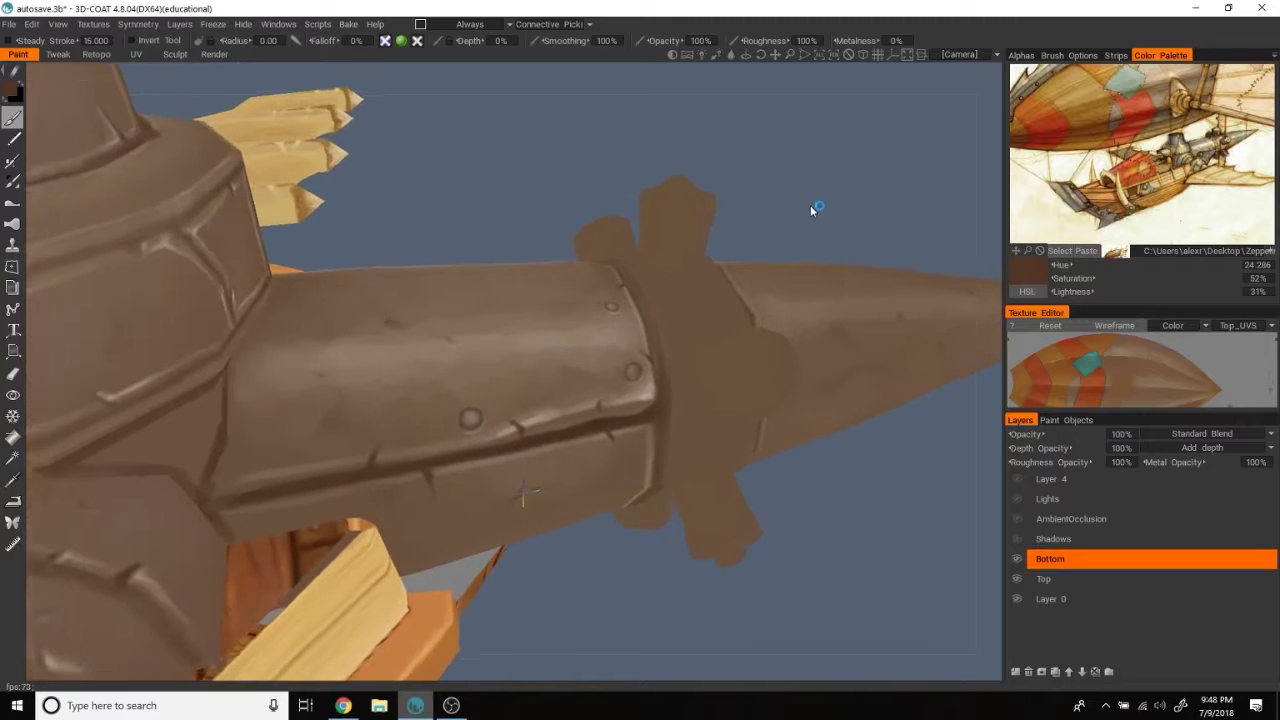
{"action": "left_click", "coordinate": [1188, 163]}
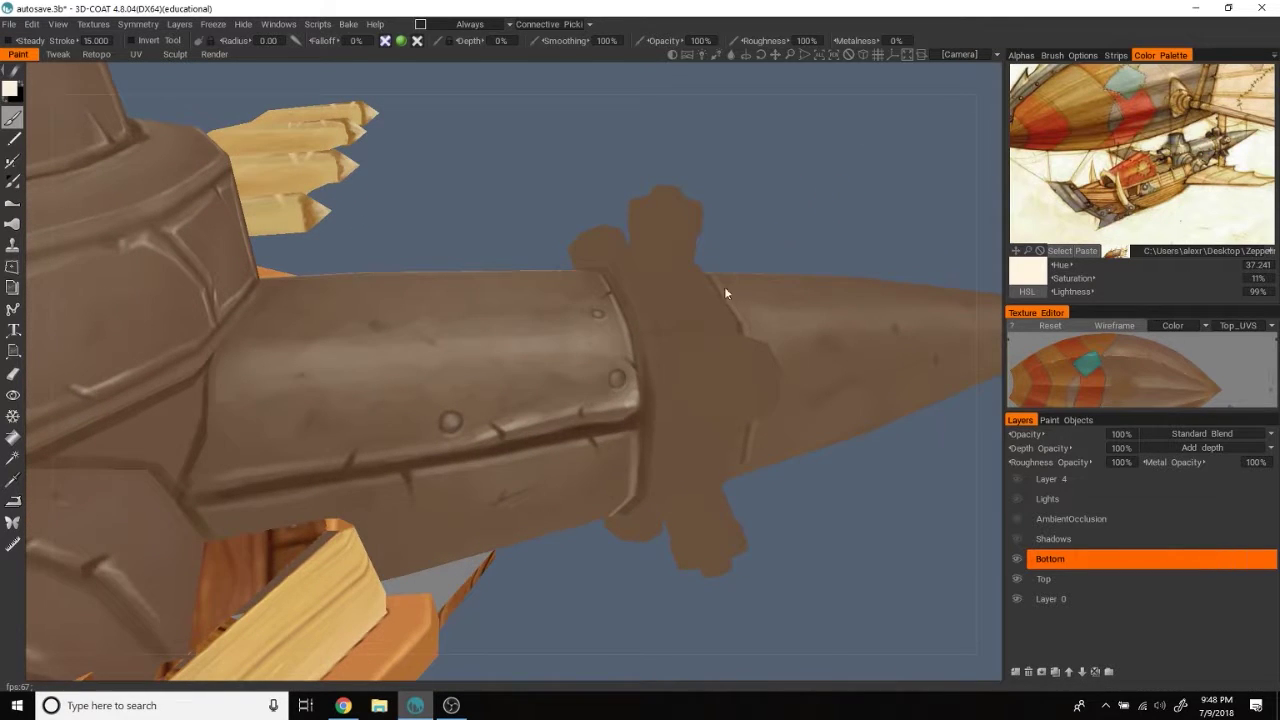
Step: Sample browns from the barrel until the colour reads hue 27.9, 33% saturation, 50% lightness
{"action": "scroll", "coordinate": [724, 286], "scroll_direction": "up", "scroll_amount": 2}
{"action": "key", "text": "v"}
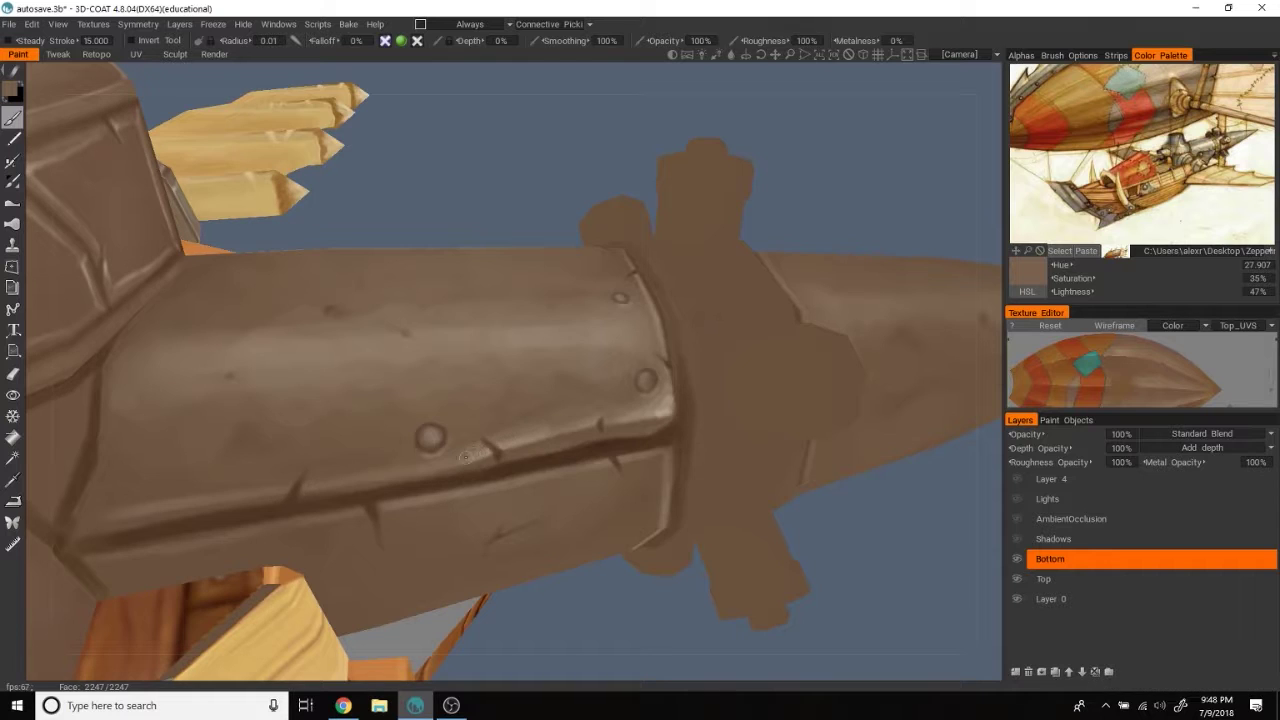
{"action": "key", "text": "v"}
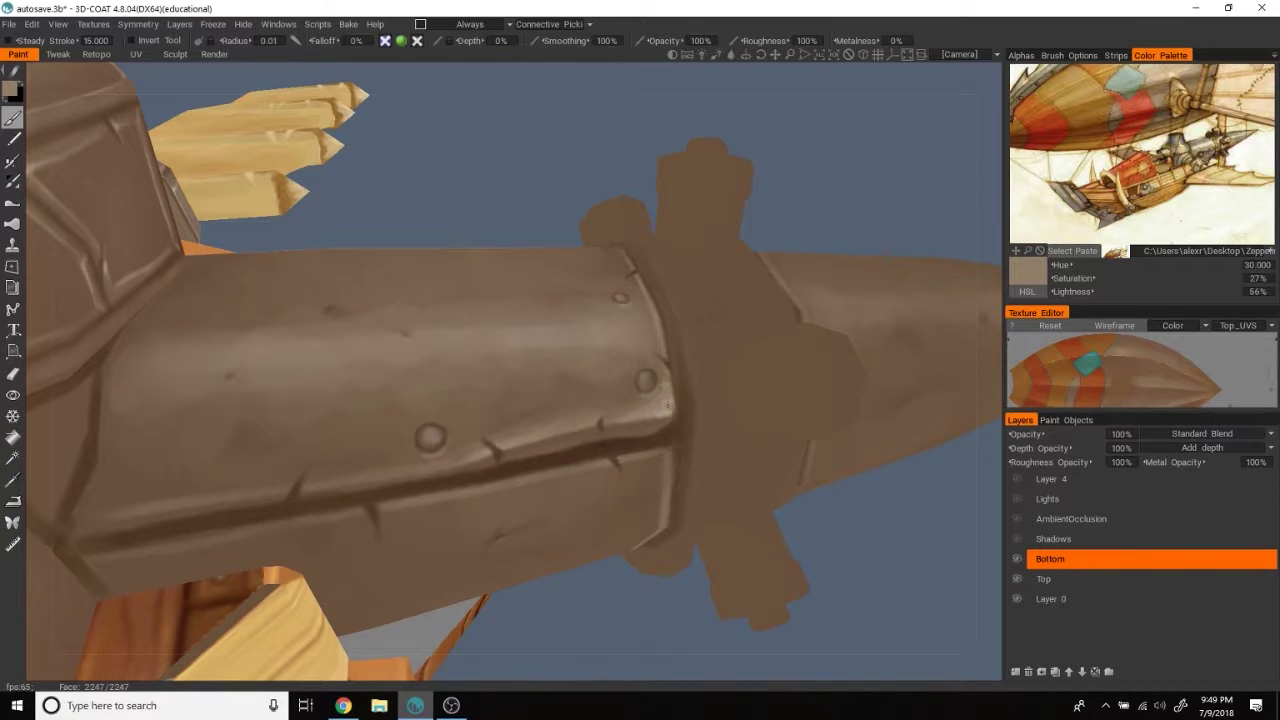
{"action": "key", "text": "v"}
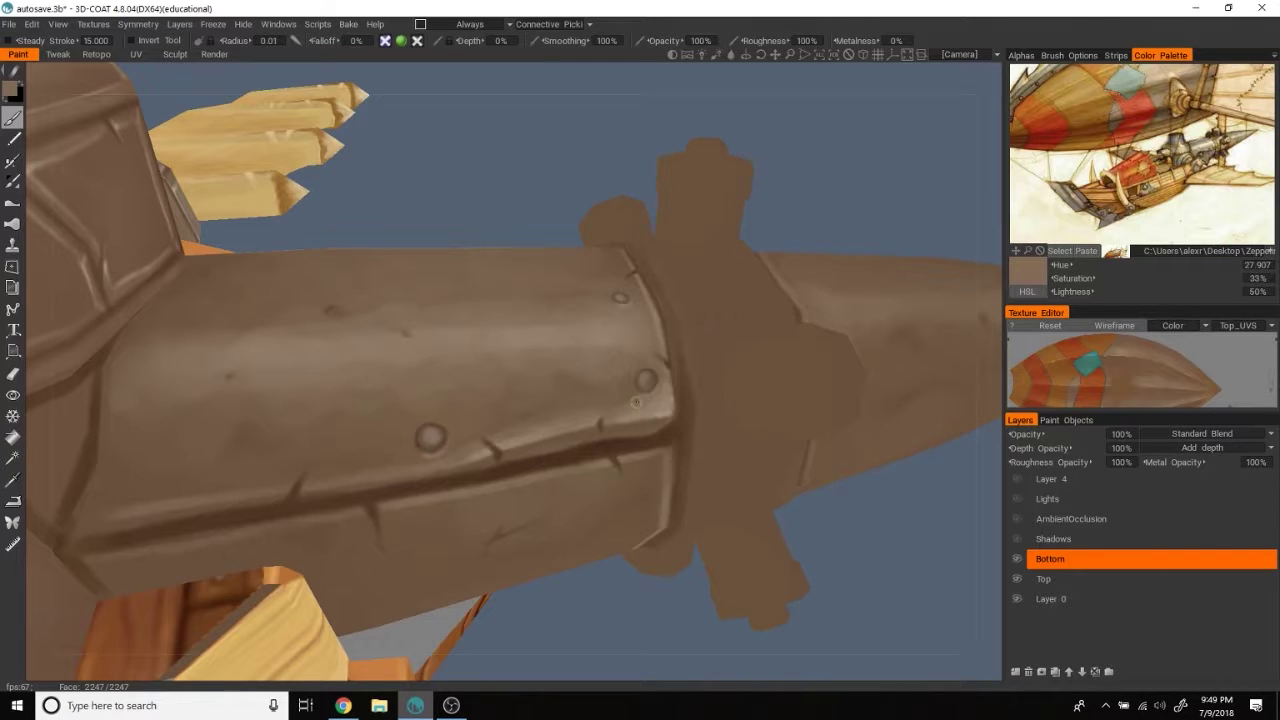
{"action": "mouse_move", "coordinate": [650, 395]}
{"action": "middle_mouse_down"}
{"action": "mouse_move", "coordinate": [831, 219]}
{"action": "mouse_move", "coordinate": [825, 190]}
{"action": "middle_mouse_up"}
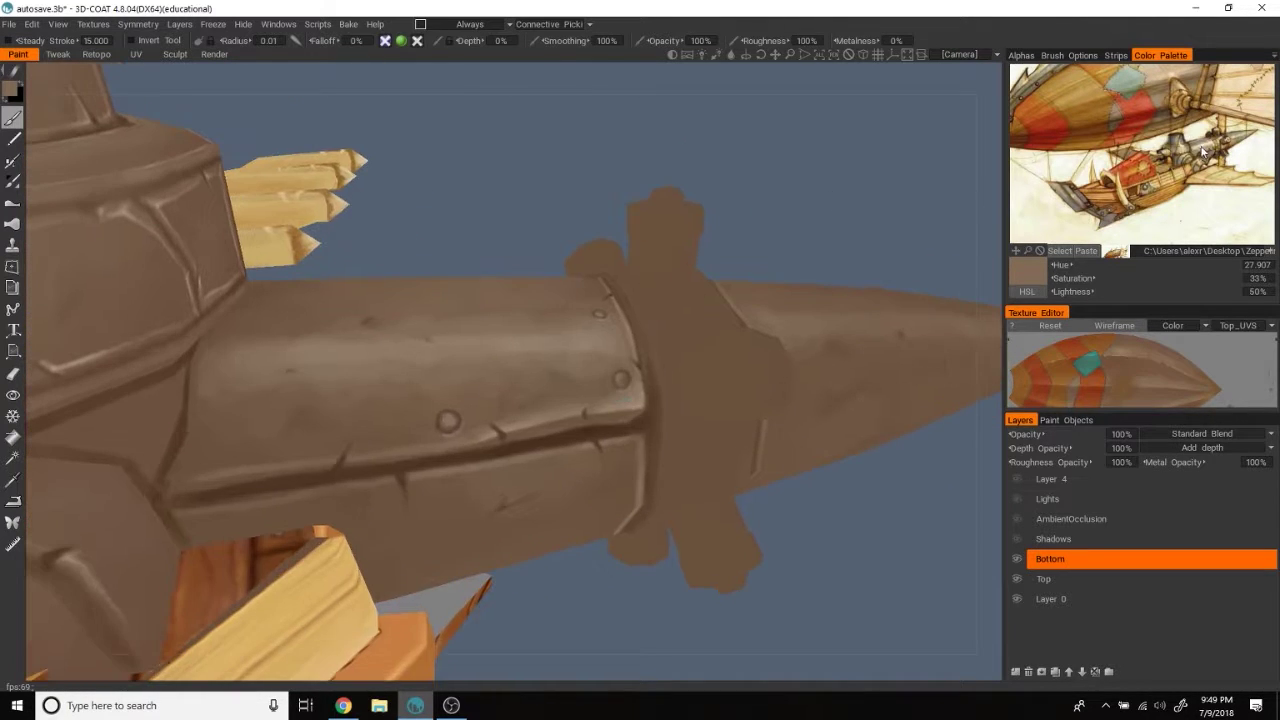
{"action": "left_click", "coordinate": [1207, 150]}
{"action": "middle_click_drag", "start_coordinate": [680, 320], "coordinate": [619, 361]}
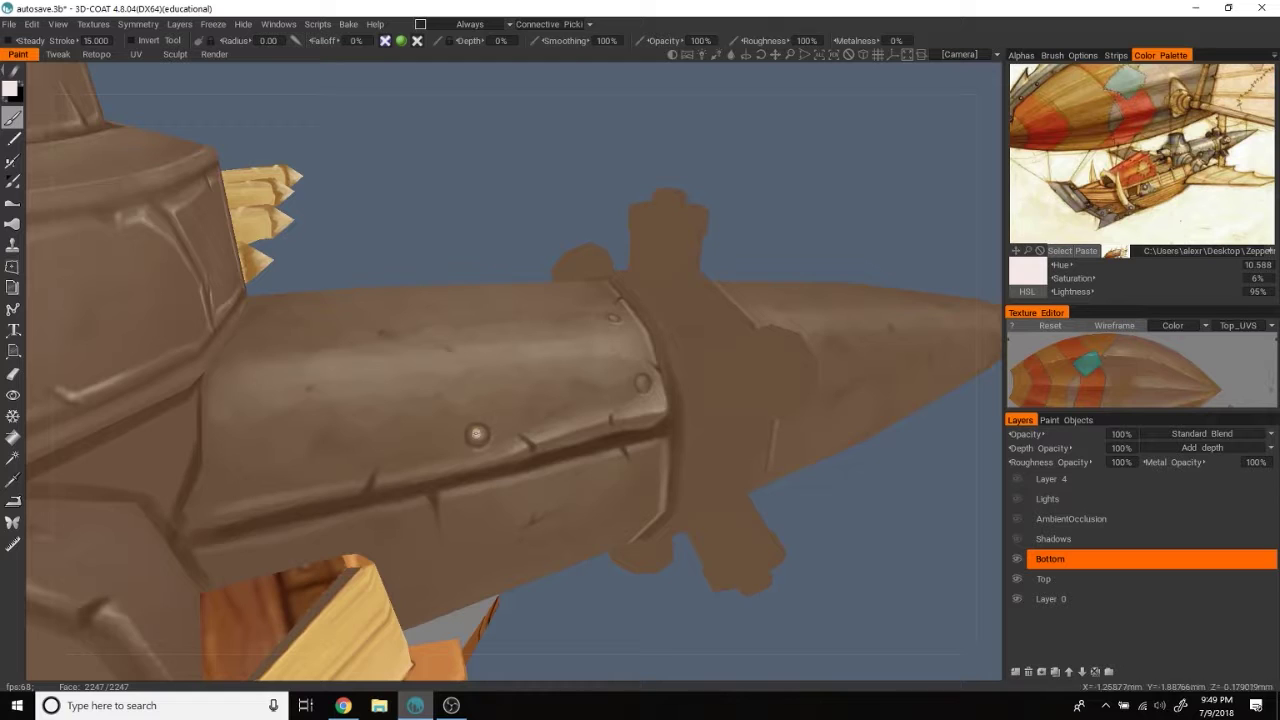
{"action": "middle_click_drag", "start_coordinate": [619, 361], "coordinate": [717, 327]}
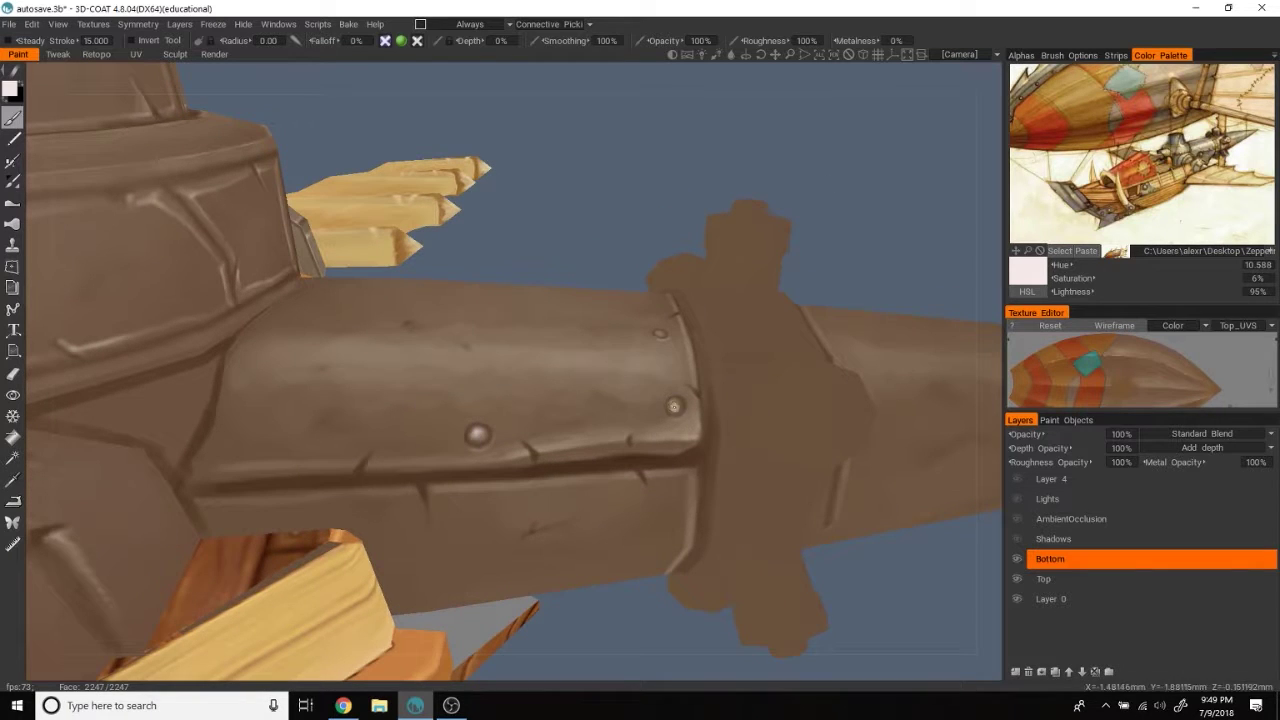
{"action": "middle_click_drag", "start_coordinate": [676, 405], "coordinate": [673, 421]}
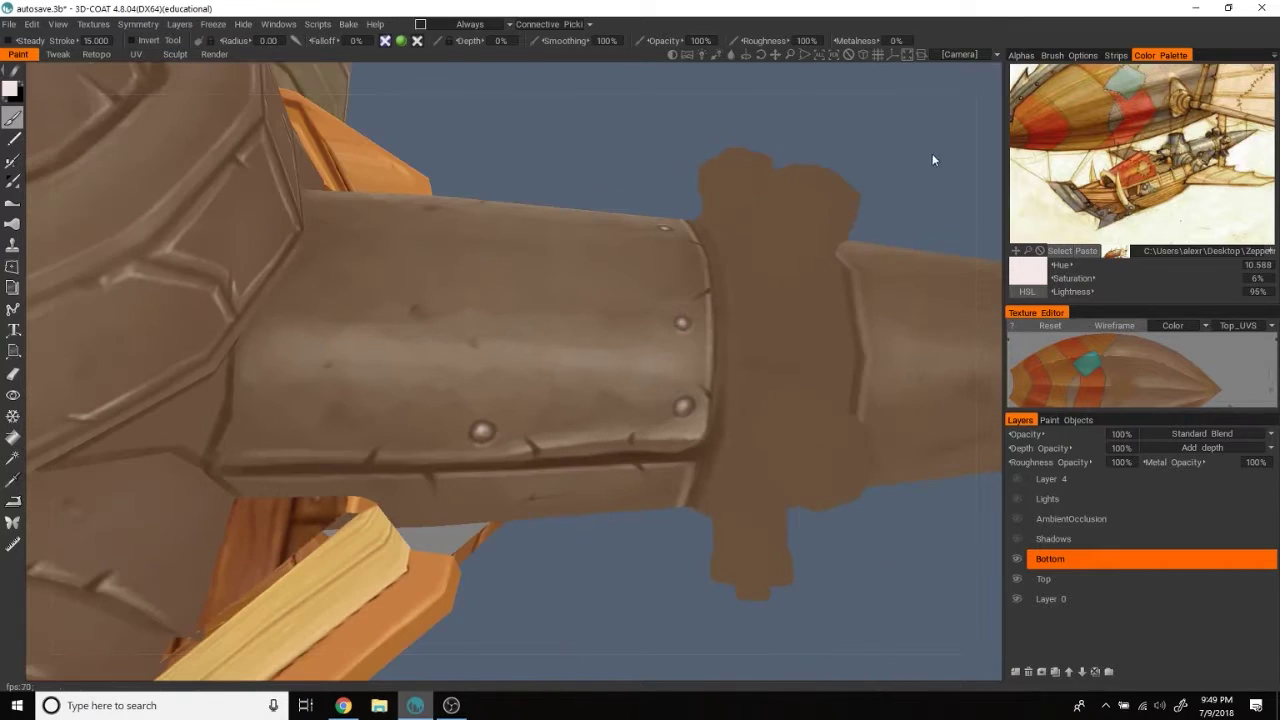
{"action": "middle_click_drag", "start_coordinate": [683, 320], "coordinate": [793, 272]}
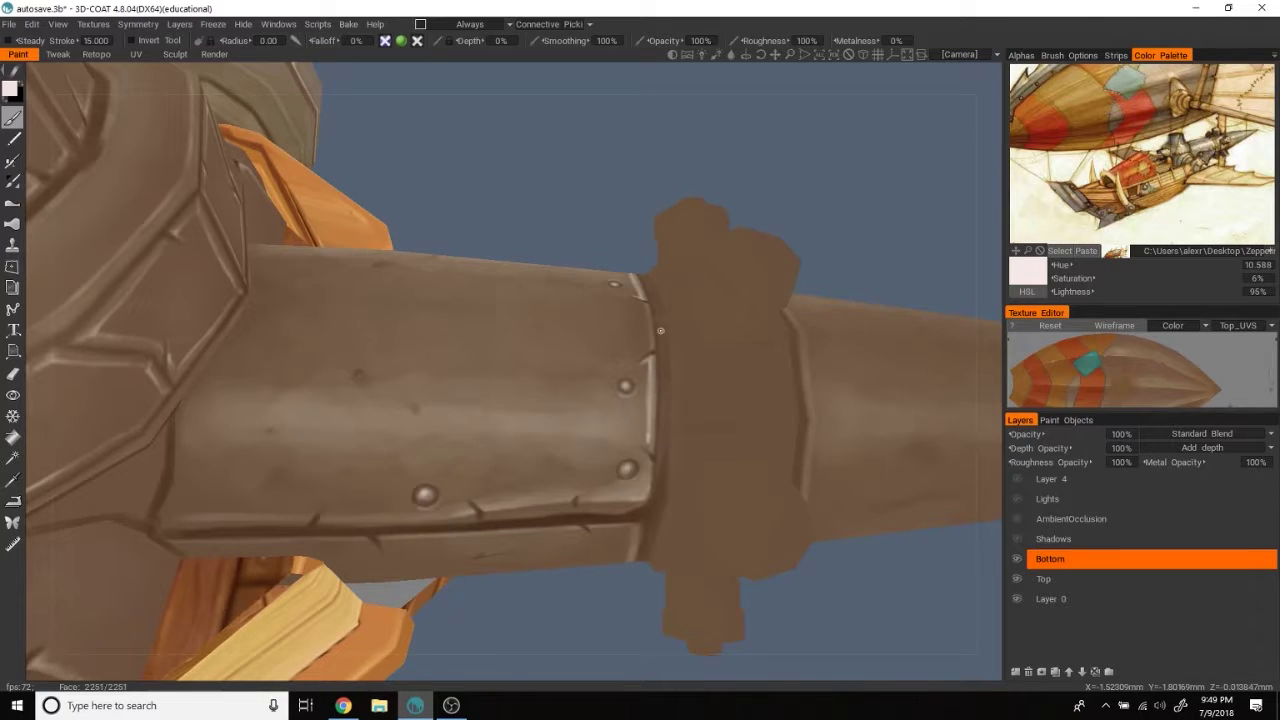
{"action": "middle_click_drag", "start_coordinate": [648, 430], "coordinate": [551, 352]}
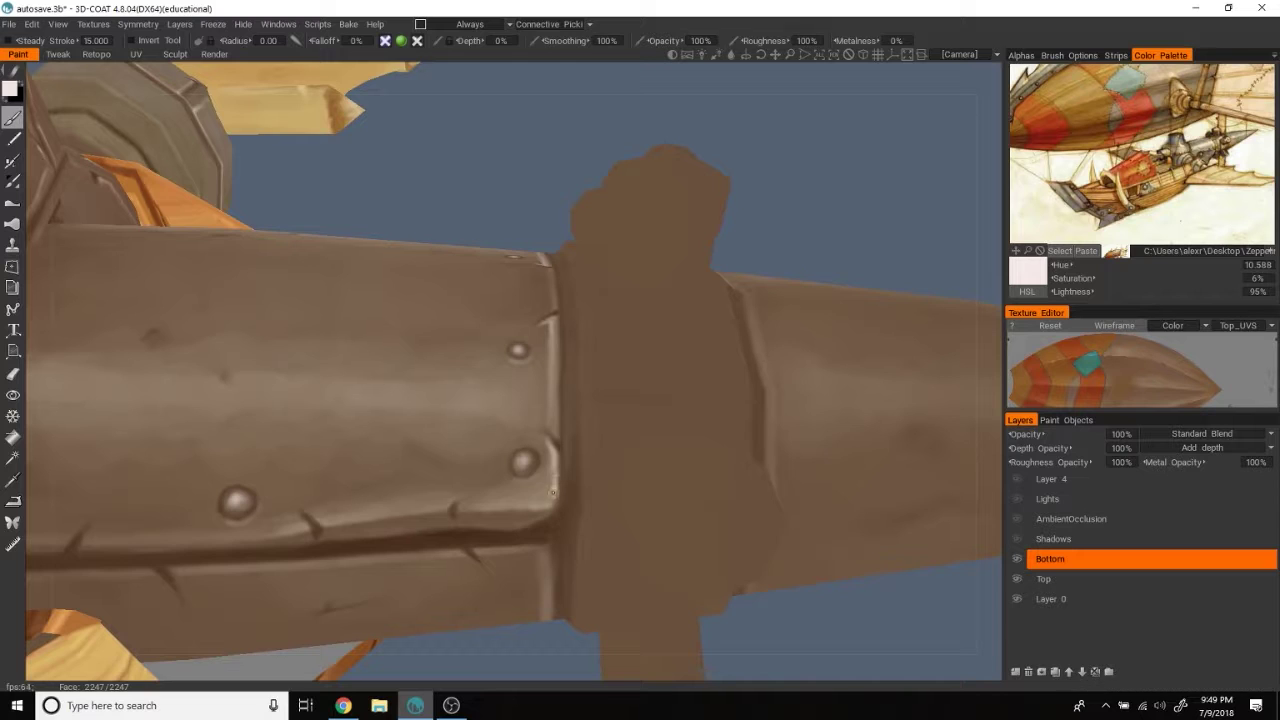
{"action": "mouse_move", "coordinate": [517, 504]}
{"action": "middle_mouse_down"}
{"action": "mouse_move", "coordinate": [894, 183]}
{"action": "mouse_move", "coordinate": [619, 483]}
{"action": "middle_mouse_up"}
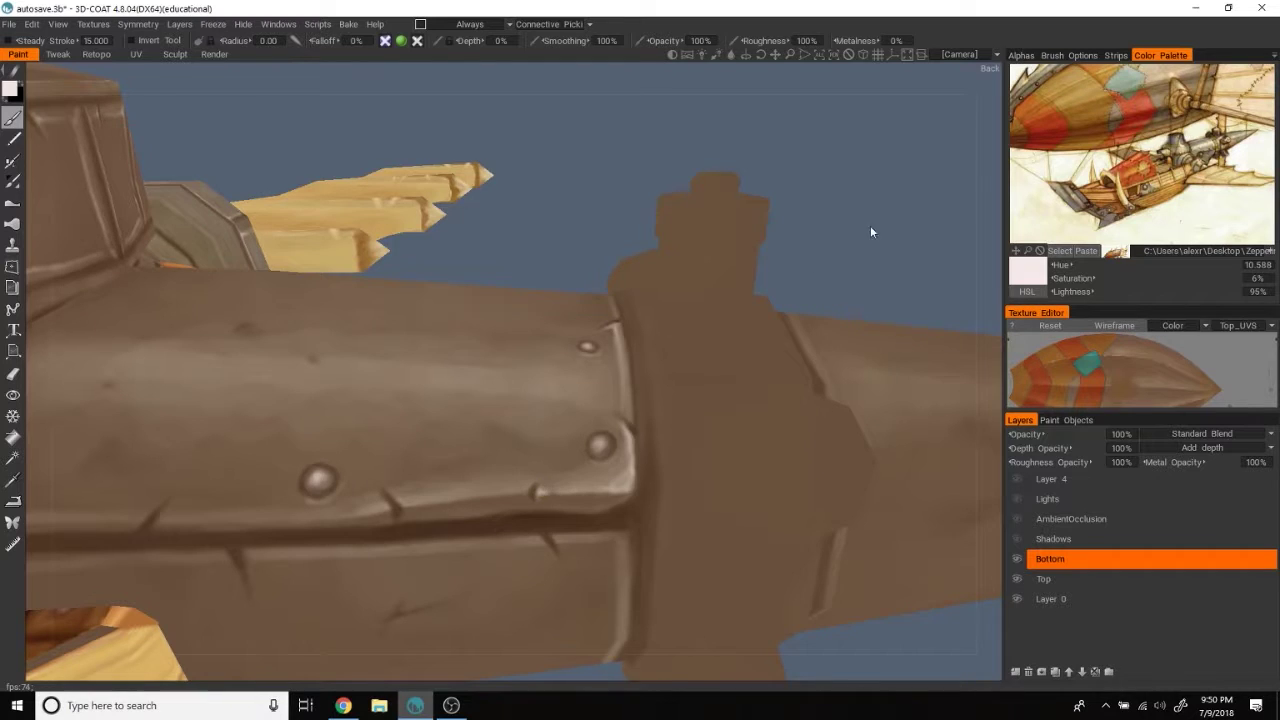
{"action": "middle_click_drag", "start_coordinate": [870, 225], "coordinate": [542, 493]}
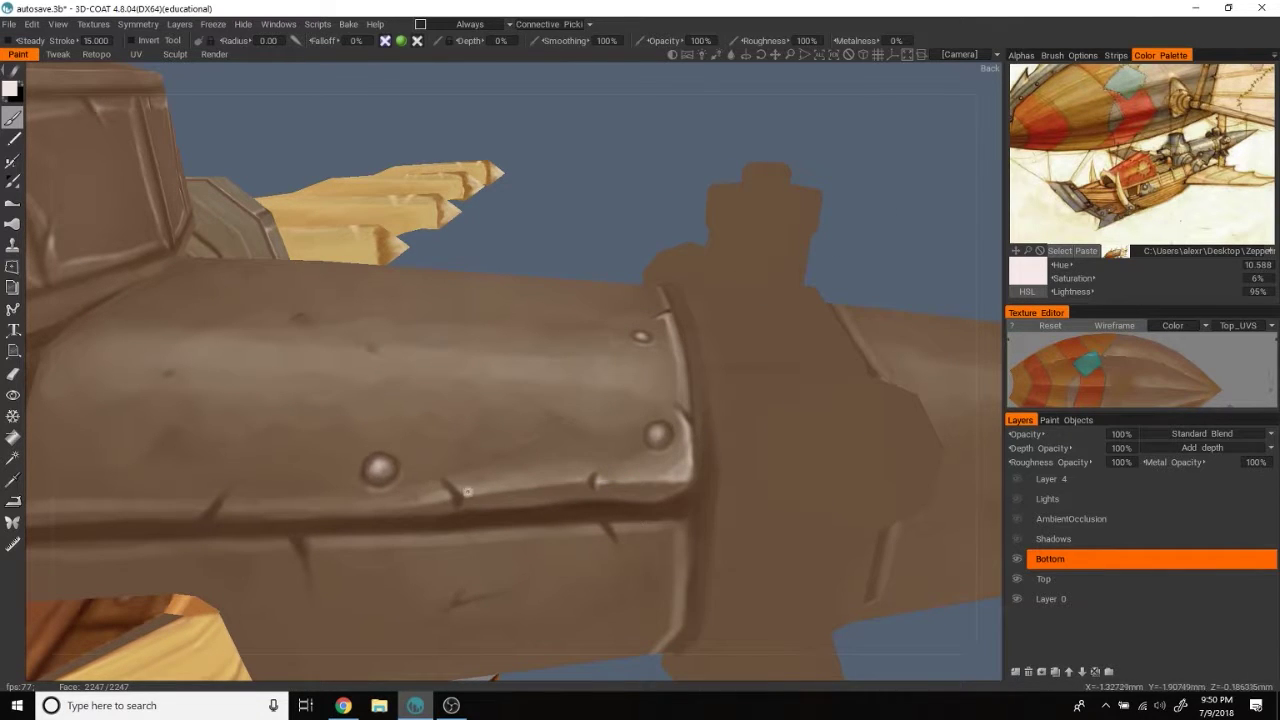
{"action": "scroll", "coordinate": [877, 203], "scroll_direction": "down", "scroll_amount": 5}
{"action": "scroll", "coordinate": [874, 210], "scroll_direction": "up", "scroll_amount": 5}
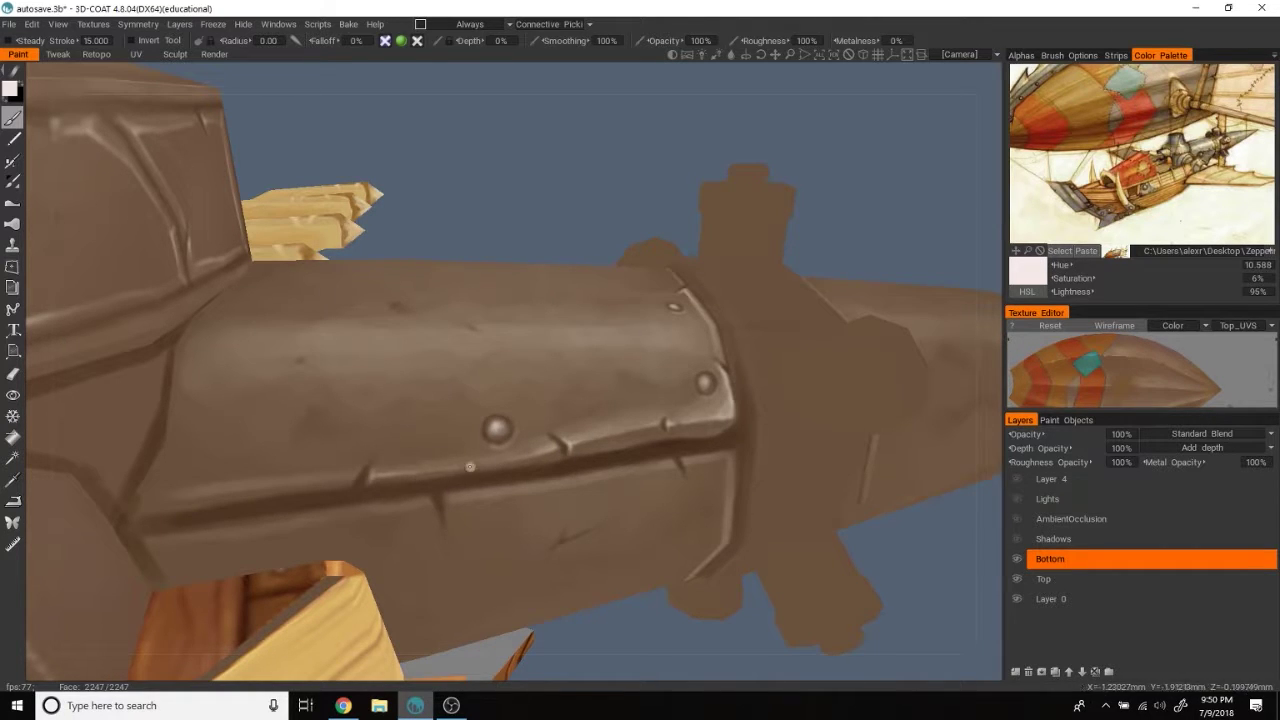
{"action": "middle_click_drag", "start_coordinate": [441, 469], "coordinate": [533, 317]}
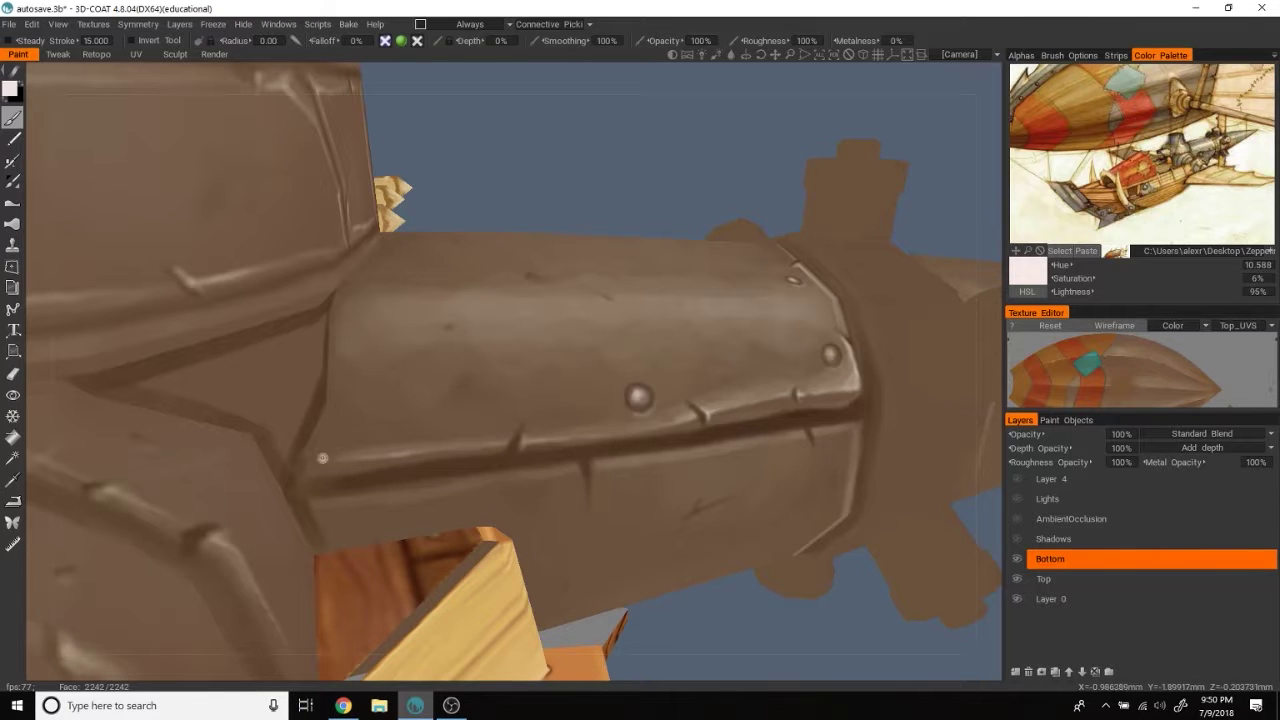
{"action": "scroll", "coordinate": [745, 178], "scroll_direction": "down", "scroll_amount": 5}
{"action": "scroll", "coordinate": [750, 176], "scroll_direction": "up", "scroll_amount": 1}
{"action": "scroll", "coordinate": [760, 162], "scroll_direction": "up", "scroll_amount": 1}
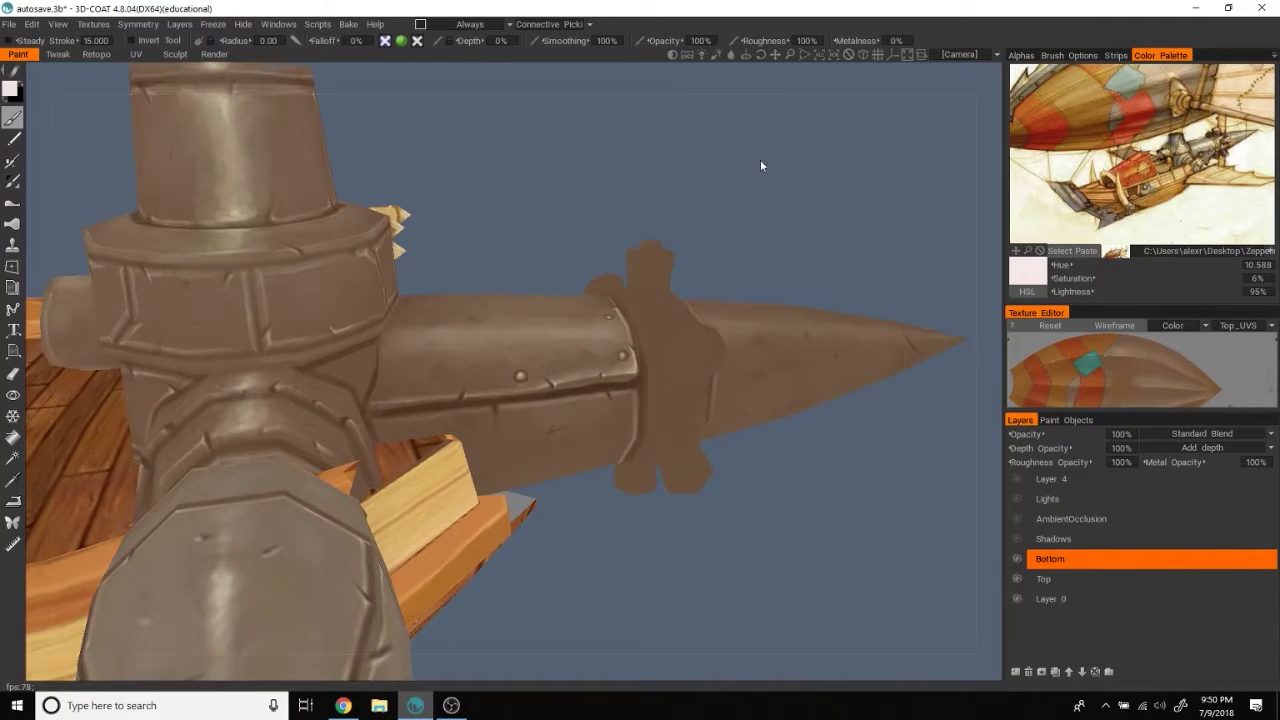
{"action": "scroll", "coordinate": [813, 136], "scroll_direction": "up", "scroll_amount": 1}
{"action": "scroll", "coordinate": [806, 171], "scroll_direction": "up", "scroll_amount": 2}
Step: Highlight the barrel's lower ridge, then darken and brighten the seam below the rivets
{"action": "left_click_drag", "start_coordinate": [132, 519], "coordinate": [393, 484]}
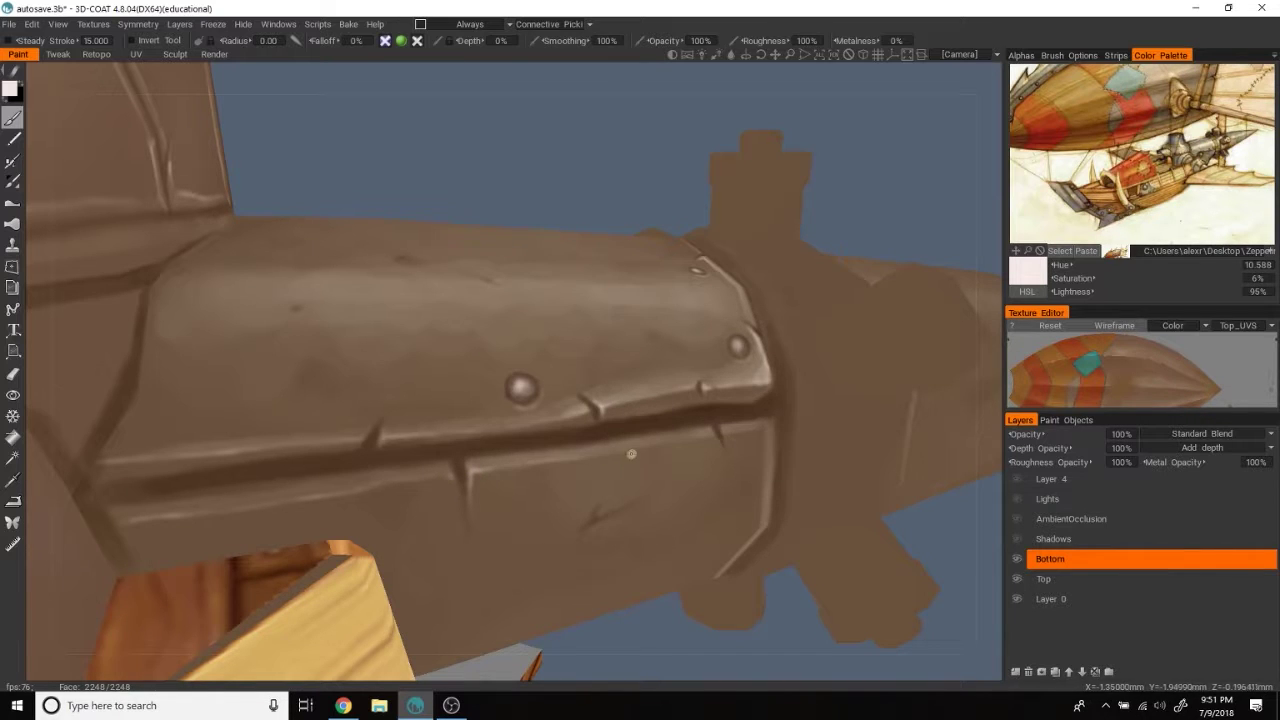
{"action": "left_click_drag", "start_coordinate": [871, 209], "coordinate": [481, 468]}
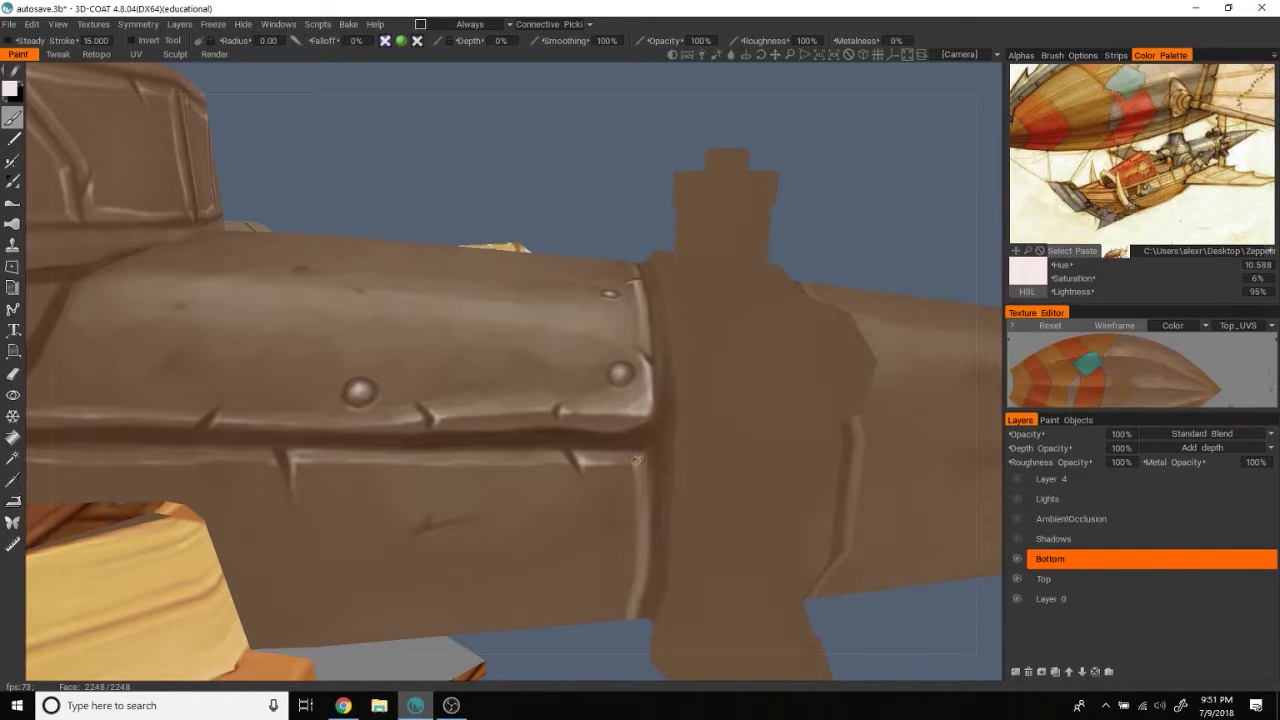
{"action": "left_click_drag", "start_coordinate": [910, 209], "coordinate": [715, 349]}
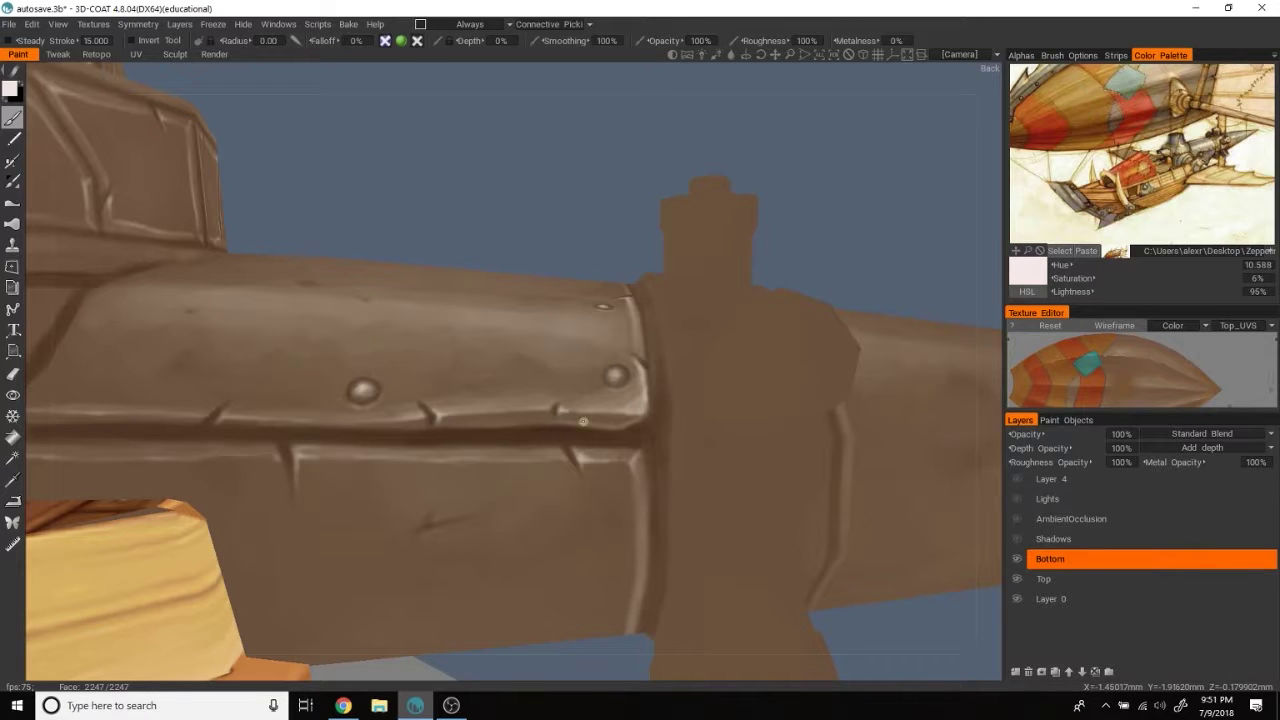
{"action": "mouse_move", "coordinate": [593, 199]}
{"action": "left_mouse_down"}
{"action": "mouse_move", "coordinate": [865, 177]}
{"action": "mouse_move", "coordinate": [850, 167]}
{"action": "left_mouse_up"}
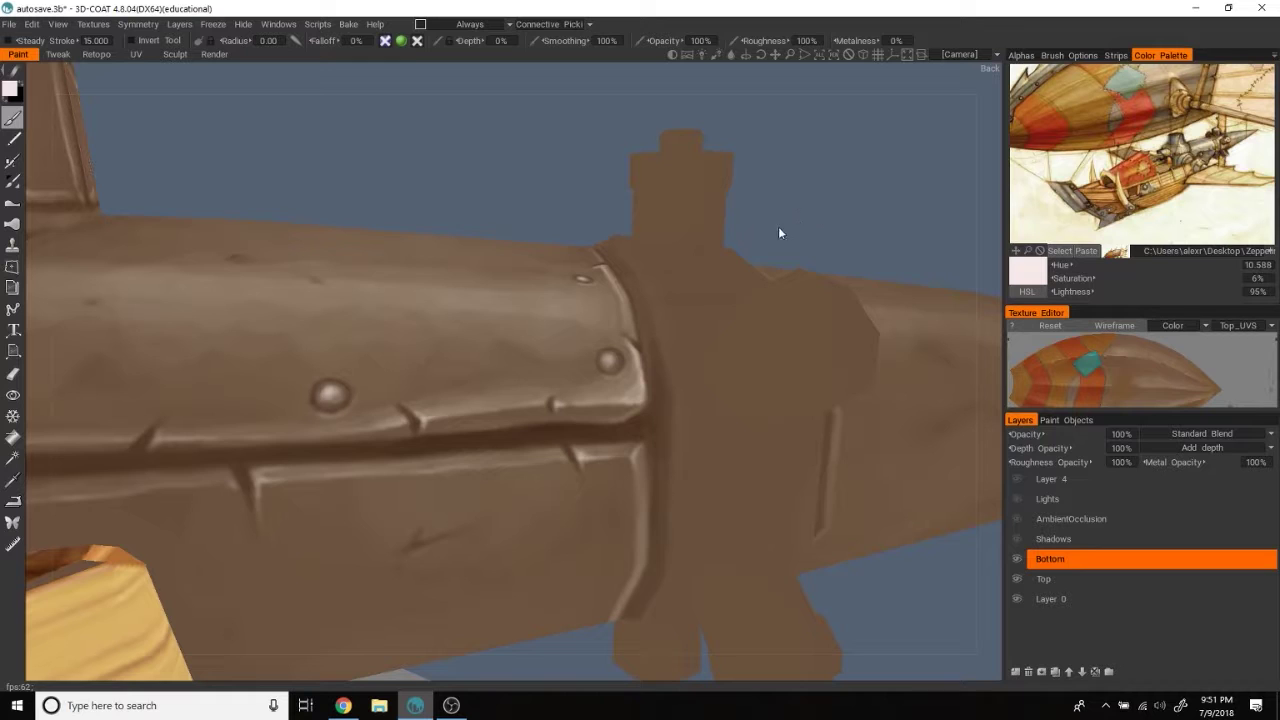
{"action": "mouse_move", "coordinate": [689, 381]}
{"action": "left_mouse_down"}
{"action": "mouse_move", "coordinate": [866, 160]}
{"action": "mouse_move", "coordinate": [810, 123]}
{"action": "mouse_move", "coordinate": [278, 429]}
{"action": "mouse_move", "coordinate": [430, 418]}
{"action": "mouse_move", "coordinate": [756, 150]}
{"action": "mouse_move", "coordinate": [703, 175]}
{"action": "left_mouse_up"}
{"action": "mouse_move", "coordinate": [545, 463]}
{"action": "left_mouse_down"}
{"action": "mouse_move", "coordinate": [300, 476]}
{"action": "mouse_move", "coordinate": [520, 462]}
{"action": "left_mouse_up"}
{"action": "left_click_drag", "start_coordinate": [686, 197], "coordinate": [491, 131]}
Step: Paint a light highlight down the left edge of the mount band
{"action": "scroll", "coordinate": [491, 131], "scroll_direction": "up", "scroll_amount": 2}
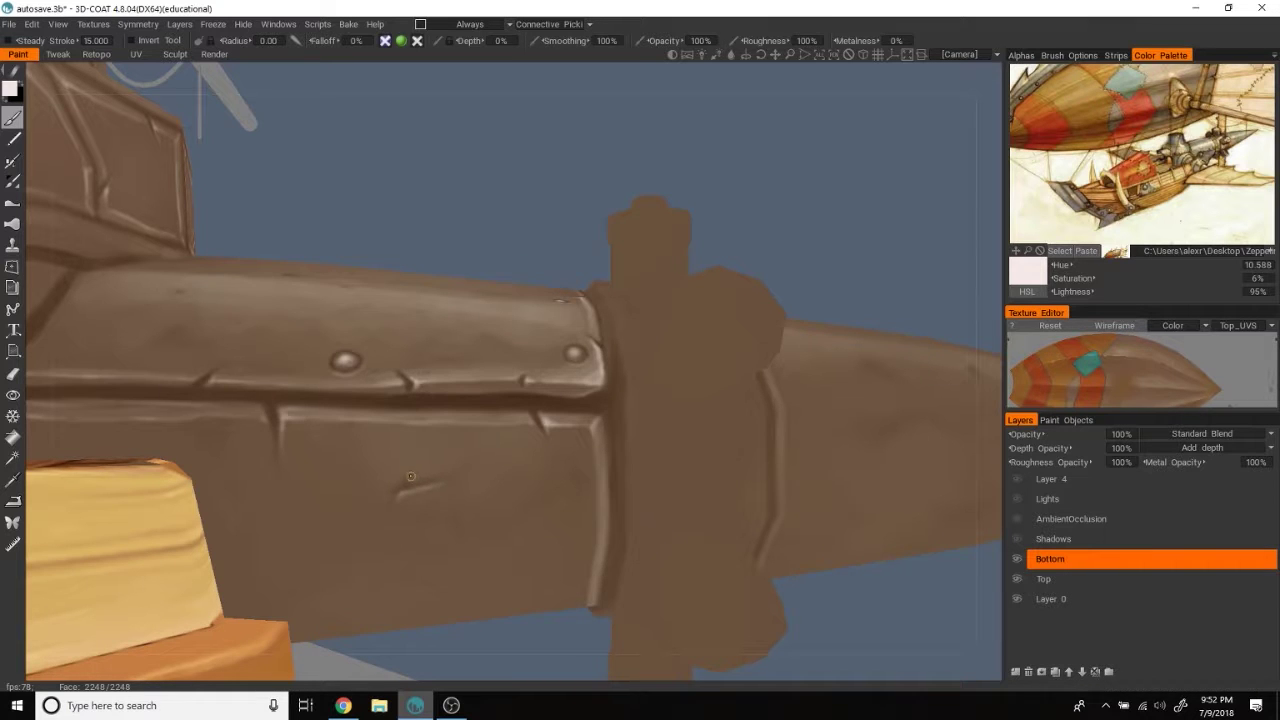
{"action": "scroll", "coordinate": [491, 286], "scroll_direction": "down", "scroll_amount": 2}
{"action": "left_click_drag", "start_coordinate": [491, 286], "coordinate": [682, 190]}
{"action": "scroll", "coordinate": [754, 220], "scroll_direction": "up", "scroll_amount": 2}
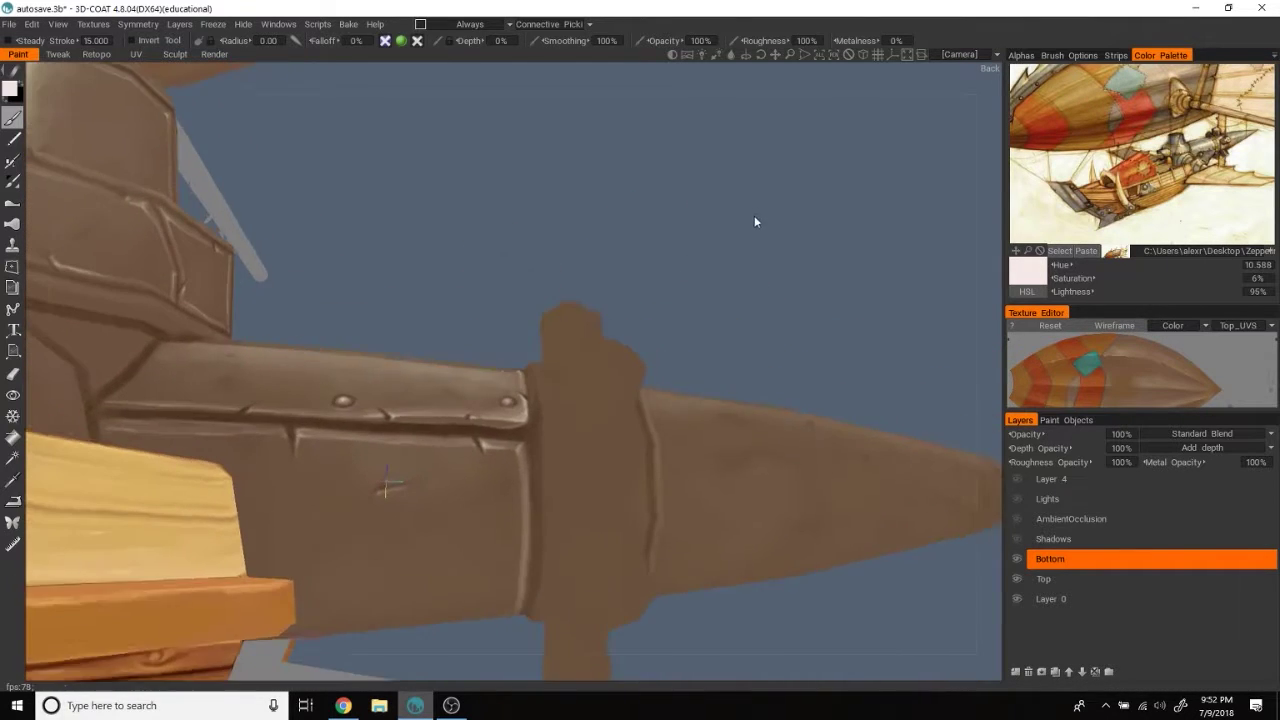
{"action": "scroll", "coordinate": [496, 511], "scroll_direction": "up", "scroll_amount": 1}
{"action": "left_click_drag", "start_coordinate": [640, 230], "coordinate": [717, 286]}
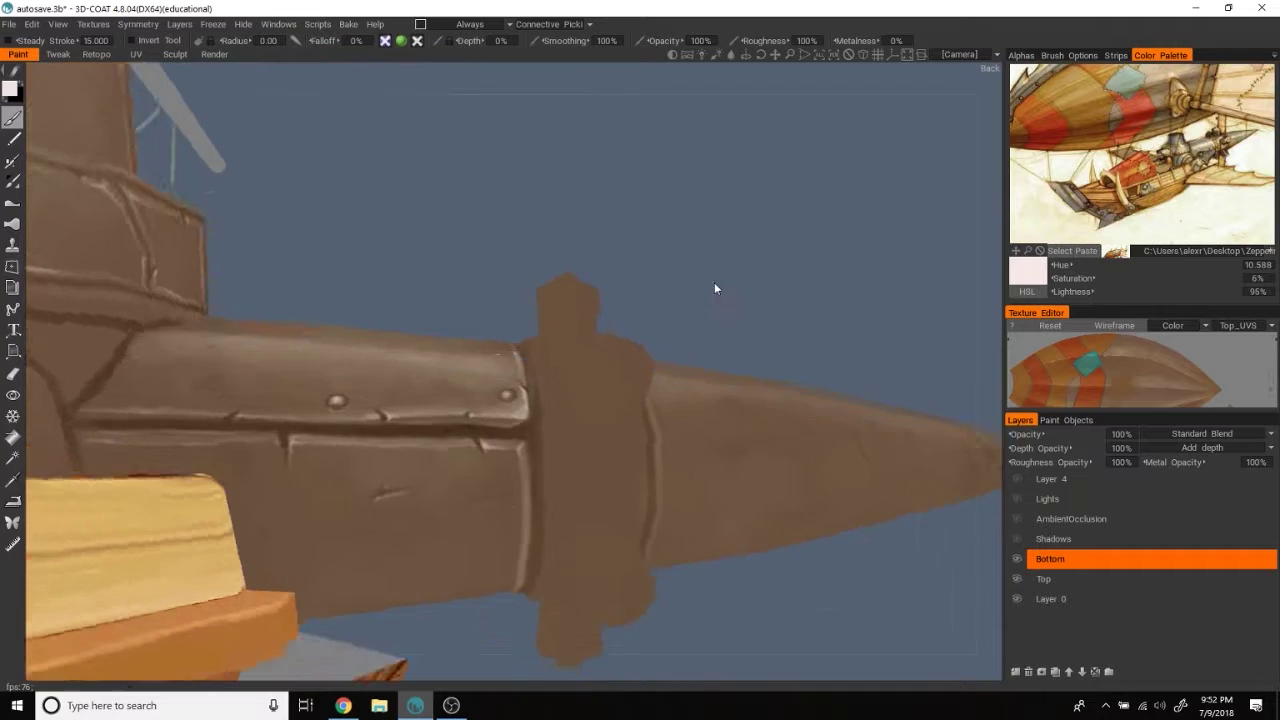
{"action": "scroll", "coordinate": [717, 286], "scroll_direction": "up", "scroll_amount": 2}
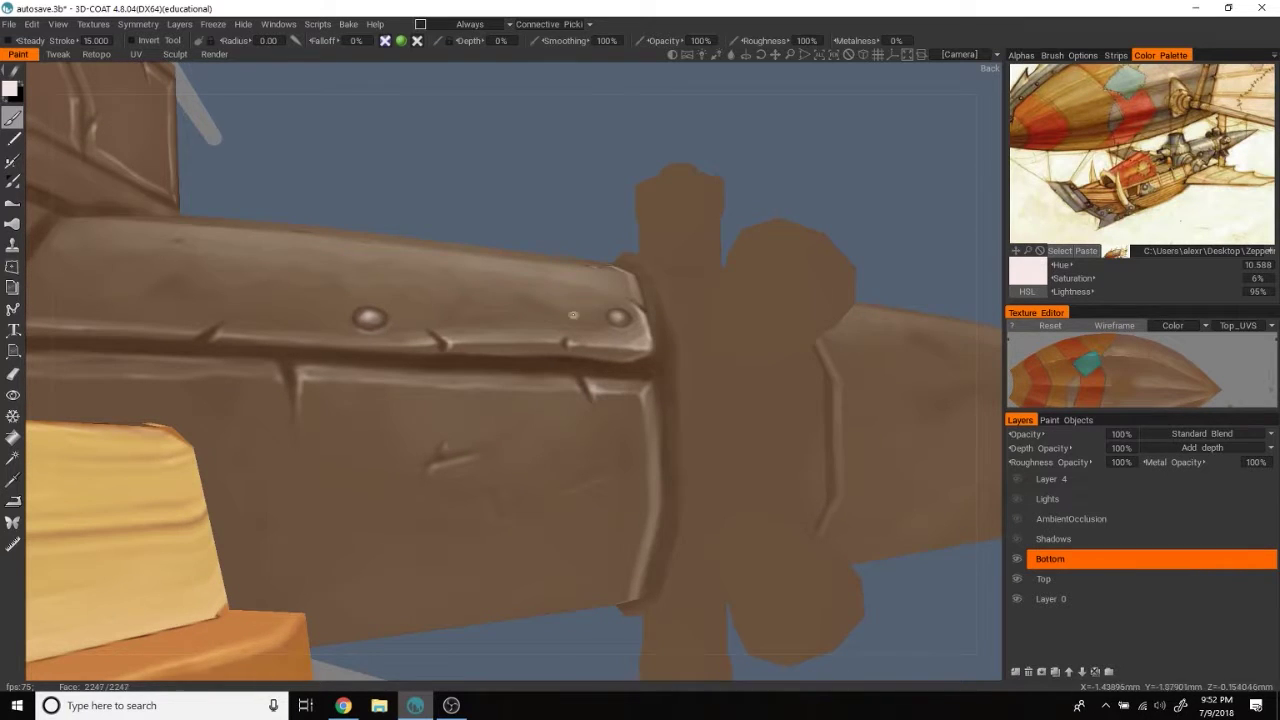
{"action": "scroll", "coordinate": [573, 315], "scroll_direction": "down", "scroll_amount": 2}
{"action": "mouse_move", "coordinate": [620, 193]}
{"action": "left_mouse_down"}
{"action": "mouse_move", "coordinate": [553, 325]}
{"action": "mouse_move", "coordinate": [675, 202]}
{"action": "left_mouse_up"}
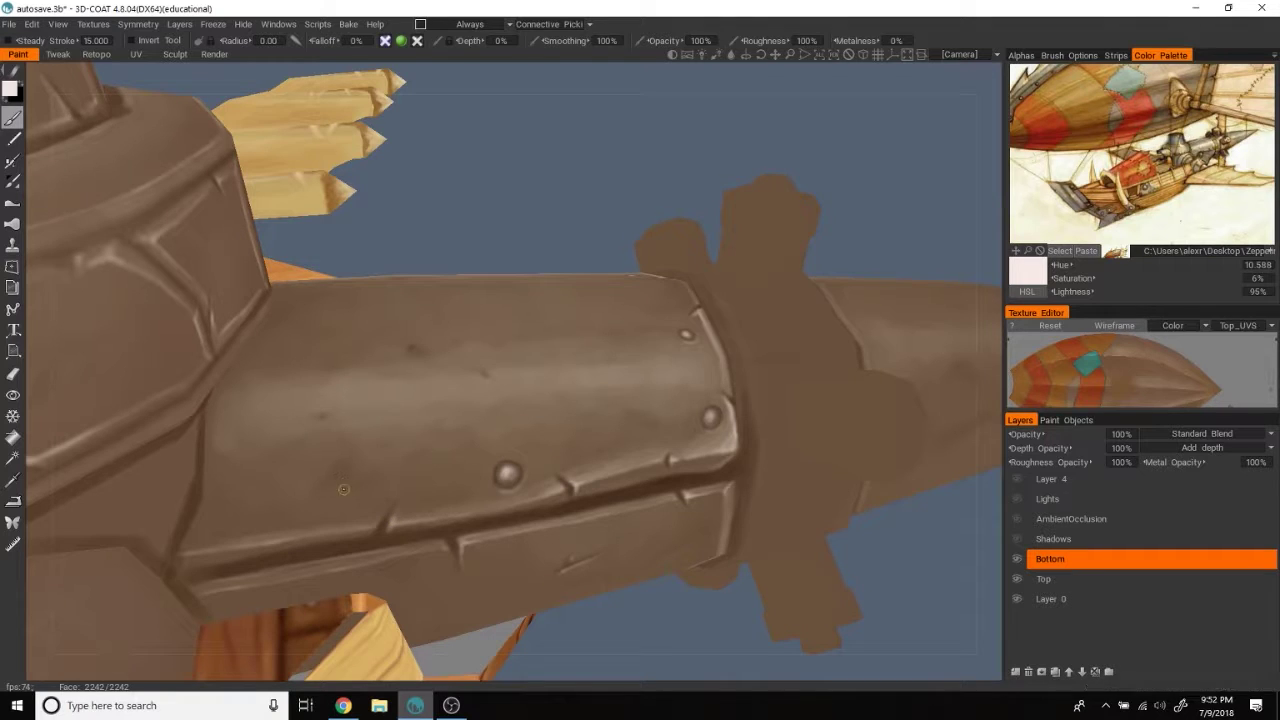
{"action": "left_click_drag", "start_coordinate": [320, 496], "coordinate": [484, 357]}
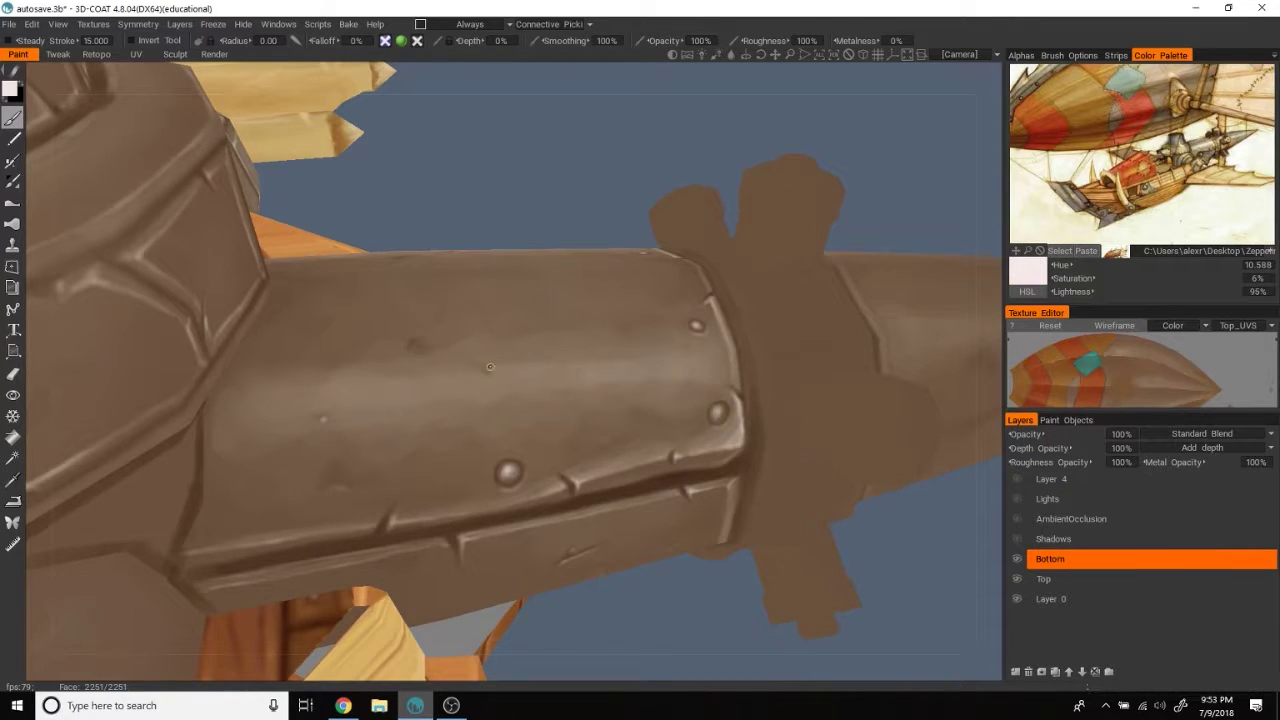
{"action": "left_click_drag", "start_coordinate": [572, 160], "coordinate": [407, 351]}
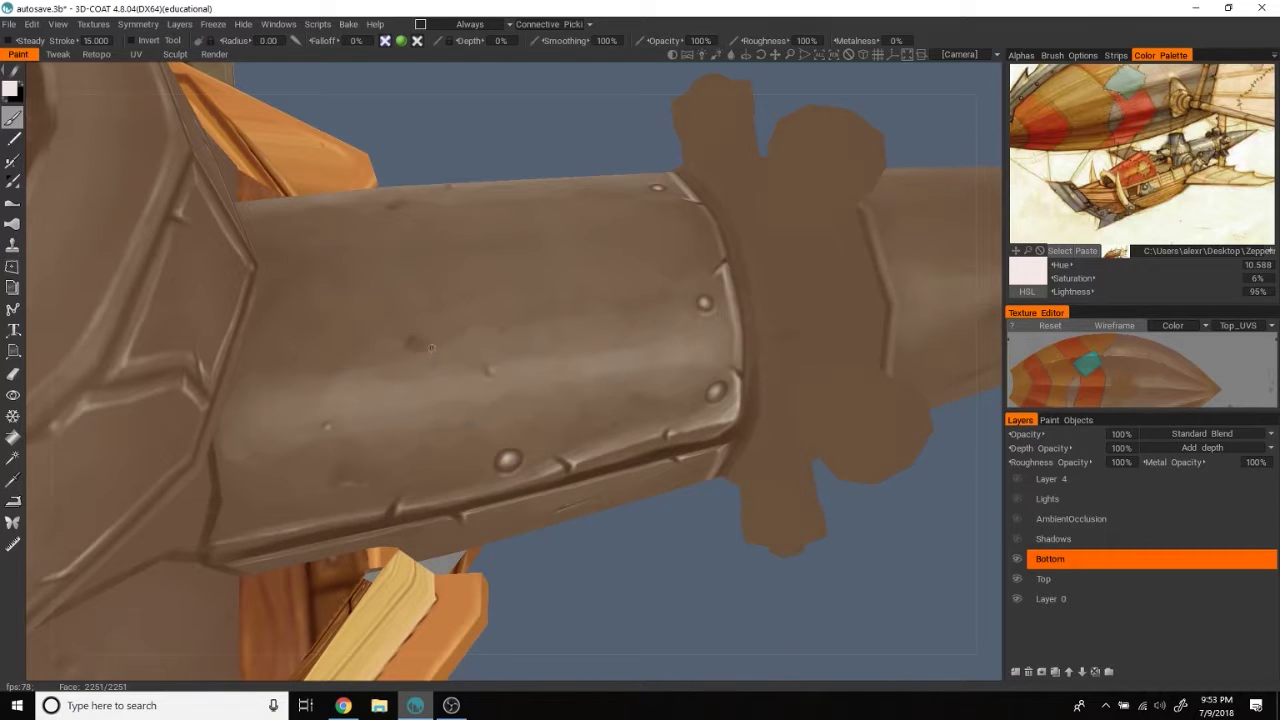
{"action": "mouse_move", "coordinate": [630, 117]}
{"action": "left_mouse_down"}
{"action": "mouse_move", "coordinate": [857, 231]}
{"action": "mouse_move", "coordinate": [809, 206]}
{"action": "mouse_move", "coordinate": [734, 197]}
{"action": "mouse_move", "coordinate": [791, 158]}
{"action": "mouse_move", "coordinate": [483, 285]}
{"action": "mouse_move", "coordinate": [467, 275]}
{"action": "mouse_move", "coordinate": [464, 443]}
{"action": "mouse_move", "coordinate": [820, 171]}
{"action": "mouse_move", "coordinate": [454, 294]}
{"action": "left_mouse_up"}
{"action": "left_click_drag", "start_coordinate": [475, 352], "coordinate": [475, 482]}
{"action": "left_click_drag", "start_coordinate": [477, 438], "coordinate": [476, 502]}
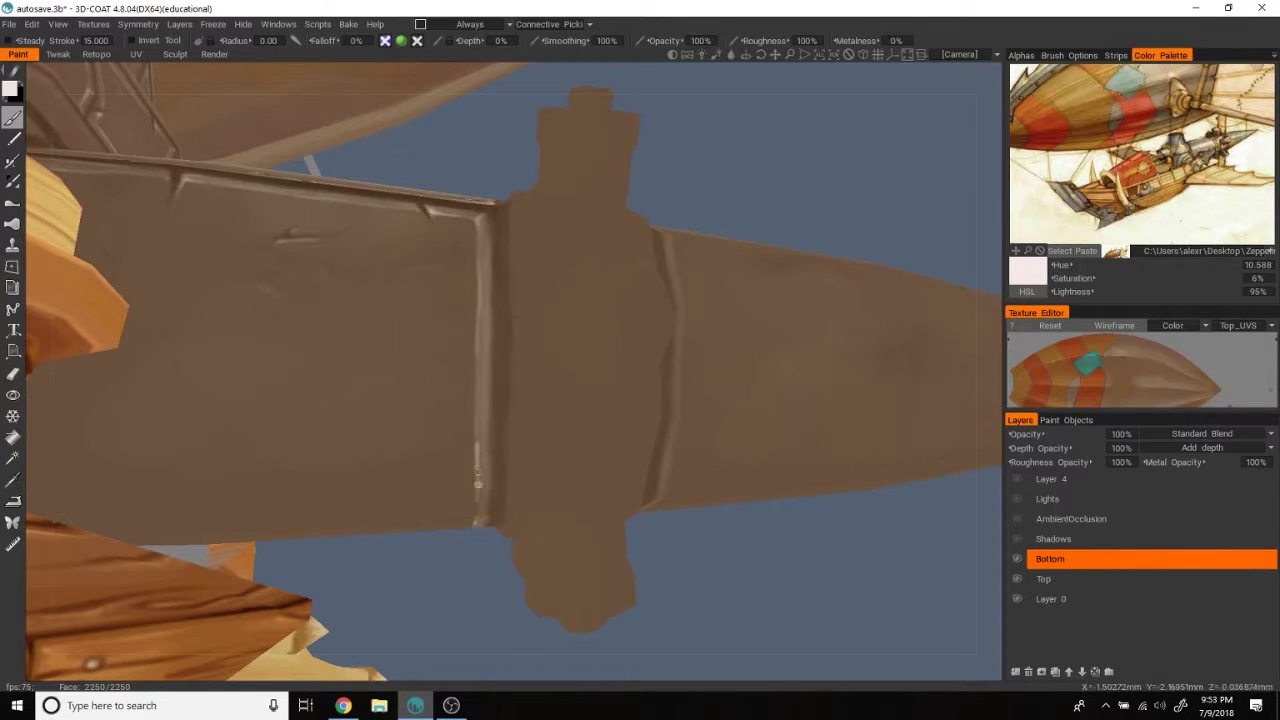
Step: Zoom out to view the whole airship
{"action": "left_click_drag", "start_coordinate": [779, 137], "coordinate": [780, 500]}
{"action": "scroll", "coordinate": [743, 543], "scroll_direction": "down", "scroll_amount": 5}
{"action": "mouse_move", "coordinate": [743, 543]}
{"action": "left_mouse_down"}
{"action": "mouse_move", "coordinate": [822, 404]}
{"action": "mouse_move", "coordinate": [790, 421]}
{"action": "left_mouse_up"}
{"action": "scroll", "coordinate": [790, 421], "scroll_direction": "up", "scroll_amount": 3}
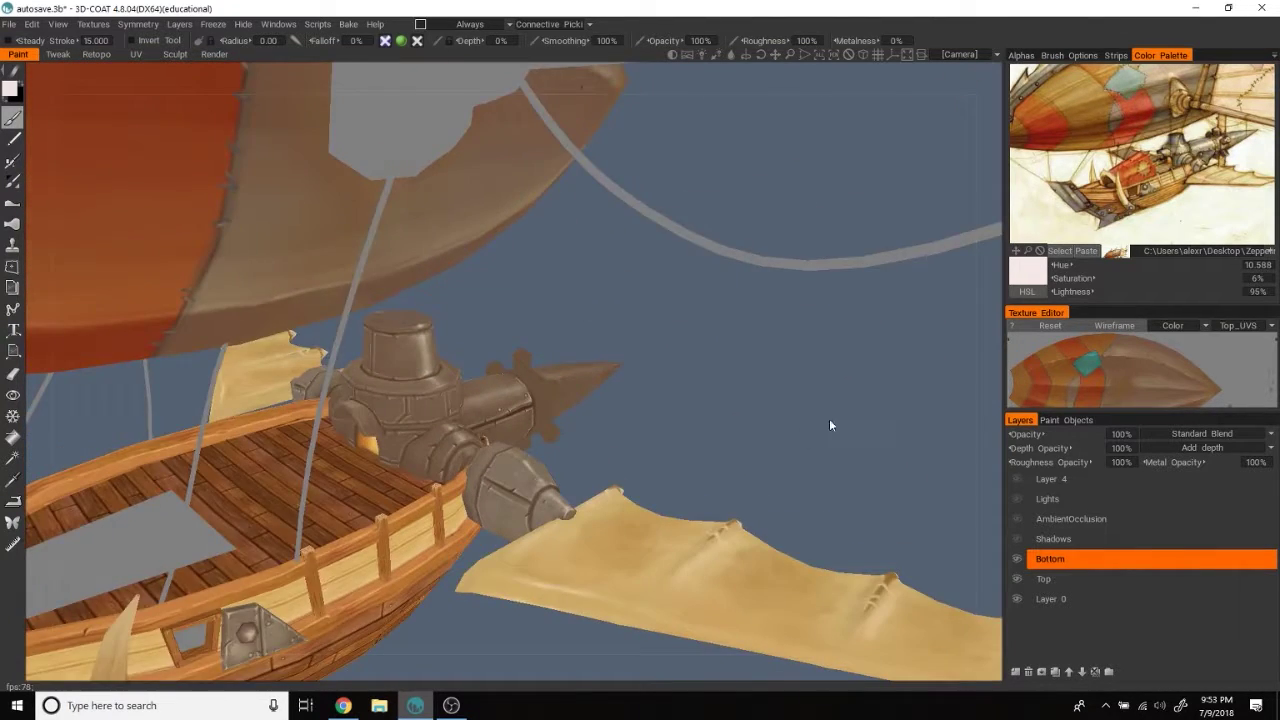
Step: Sample the barrel's brown while orbiting close around the cannon spike
{"action": "scroll", "coordinate": [838, 429], "scroll_direction": "up", "scroll_amount": 3}
{"action": "scroll", "coordinate": [790, 320], "scroll_direction": "up", "scroll_amount": 5}
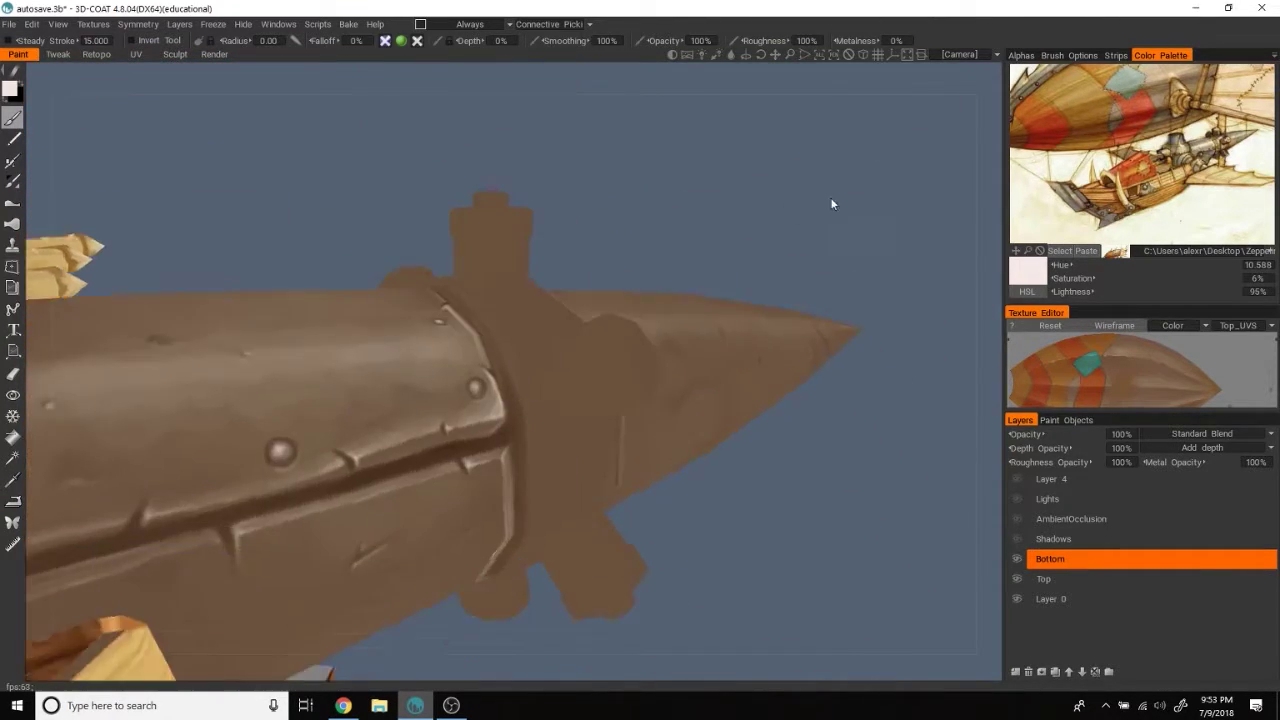
{"action": "left_click_drag", "start_coordinate": [814, 206], "coordinate": [757, 206]}
{"action": "mouse_move", "coordinate": [623, 237]}
{"action": "left_mouse_down"}
{"action": "mouse_move", "coordinate": [897, 209]}
{"action": "mouse_move", "coordinate": [634, 223]}
{"action": "mouse_move", "coordinate": [760, 249]}
{"action": "left_mouse_up"}
{"action": "key", "text": "v"}
{"action": "mouse_move", "coordinate": [487, 375]}
{"action": "left_mouse_down"}
{"action": "mouse_move", "coordinate": [578, 411]}
{"action": "mouse_move", "coordinate": [581, 393]}
{"action": "left_mouse_up"}
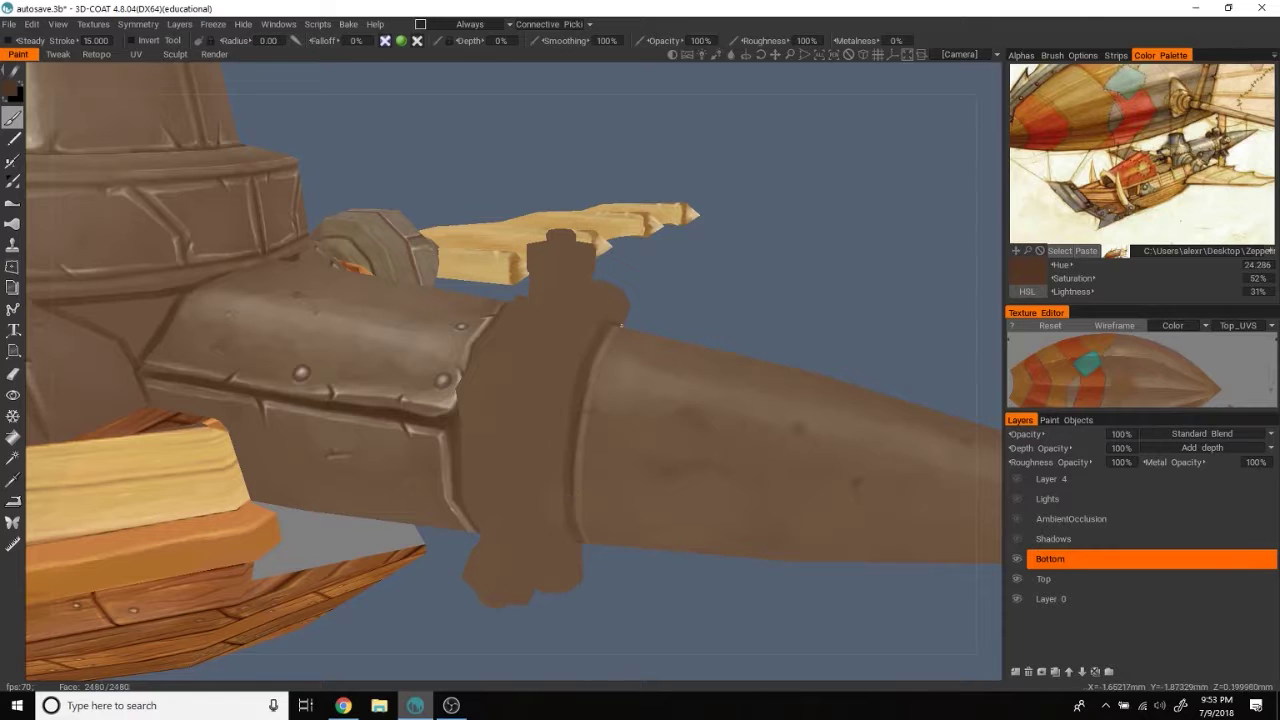
{"action": "mouse_move", "coordinate": [571, 477]}
{"action": "left_mouse_down"}
{"action": "mouse_move", "coordinate": [853, 306]}
{"action": "mouse_move", "coordinate": [509, 366]}
{"action": "mouse_move", "coordinate": [539, 454]}
{"action": "mouse_move", "coordinate": [726, 246]}
{"action": "mouse_move", "coordinate": [767, 279]}
{"action": "left_mouse_up"}
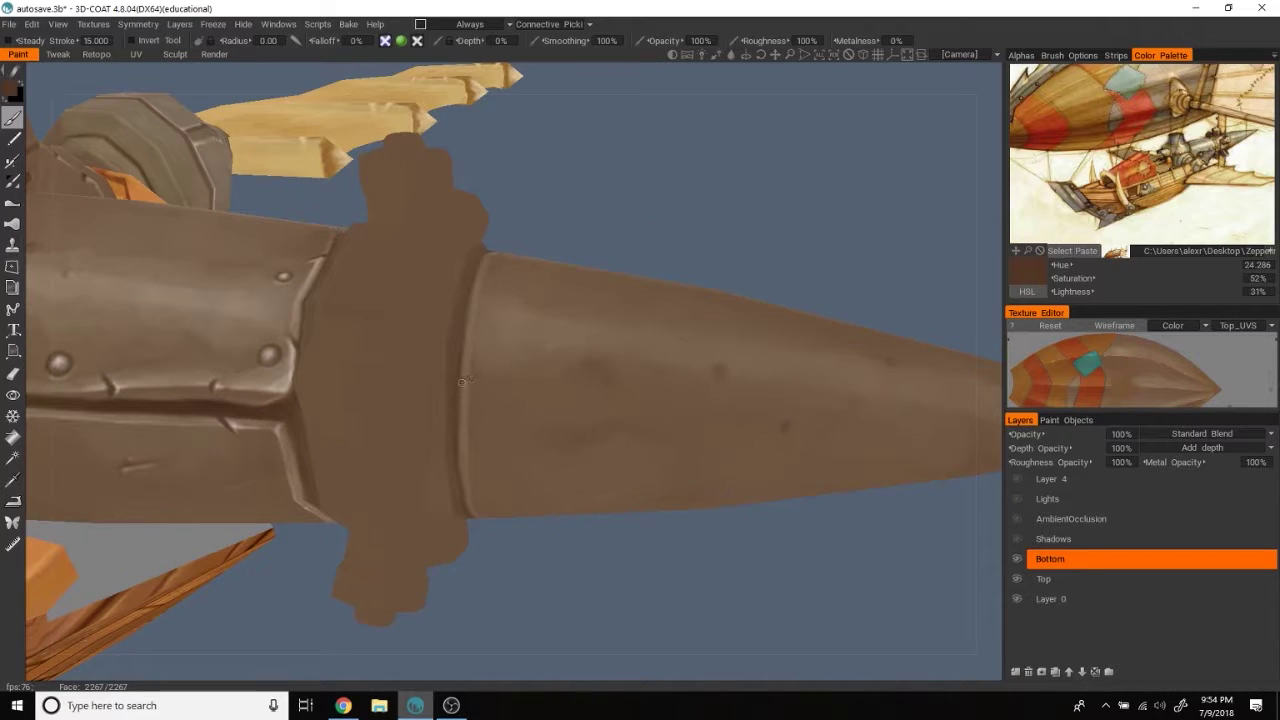
{"action": "left_click_drag", "start_coordinate": [643, 241], "coordinate": [508, 320]}
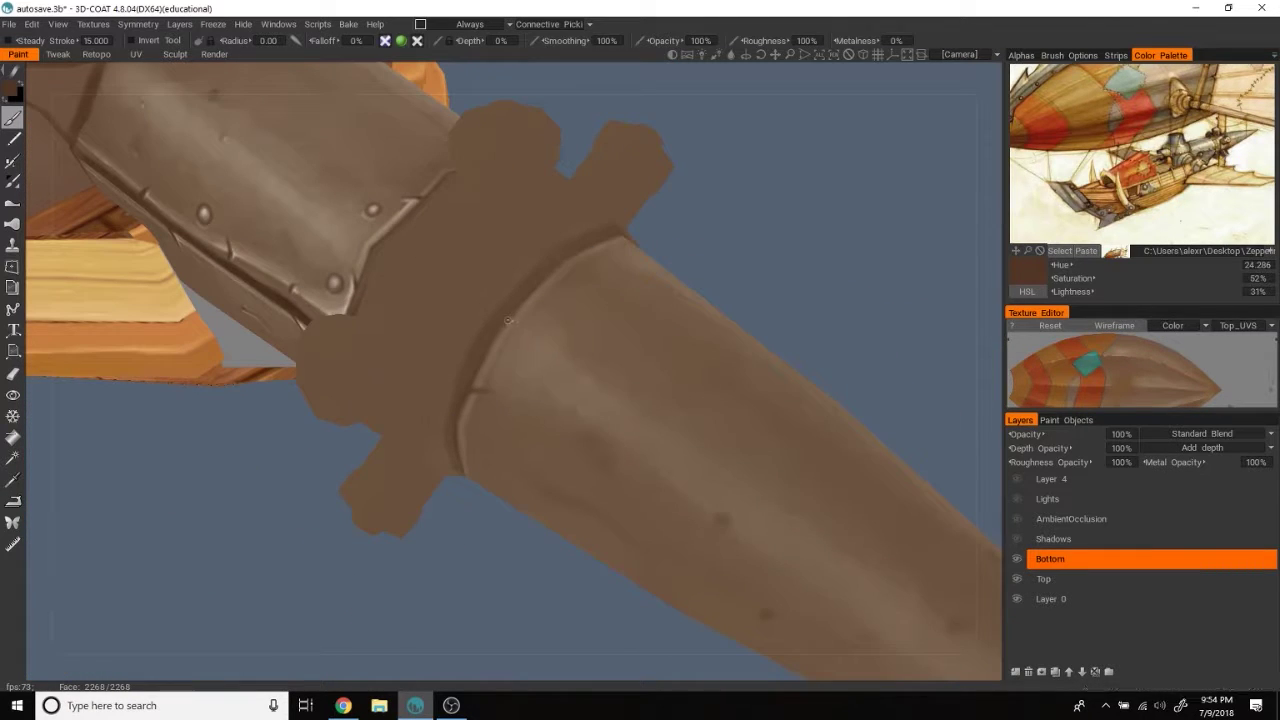
{"action": "mouse_move", "coordinate": [763, 229]}
{"action": "left_mouse_down"}
{"action": "mouse_move", "coordinate": [826, 100]}
{"action": "mouse_move", "coordinate": [586, 340]}
{"action": "left_mouse_up"}
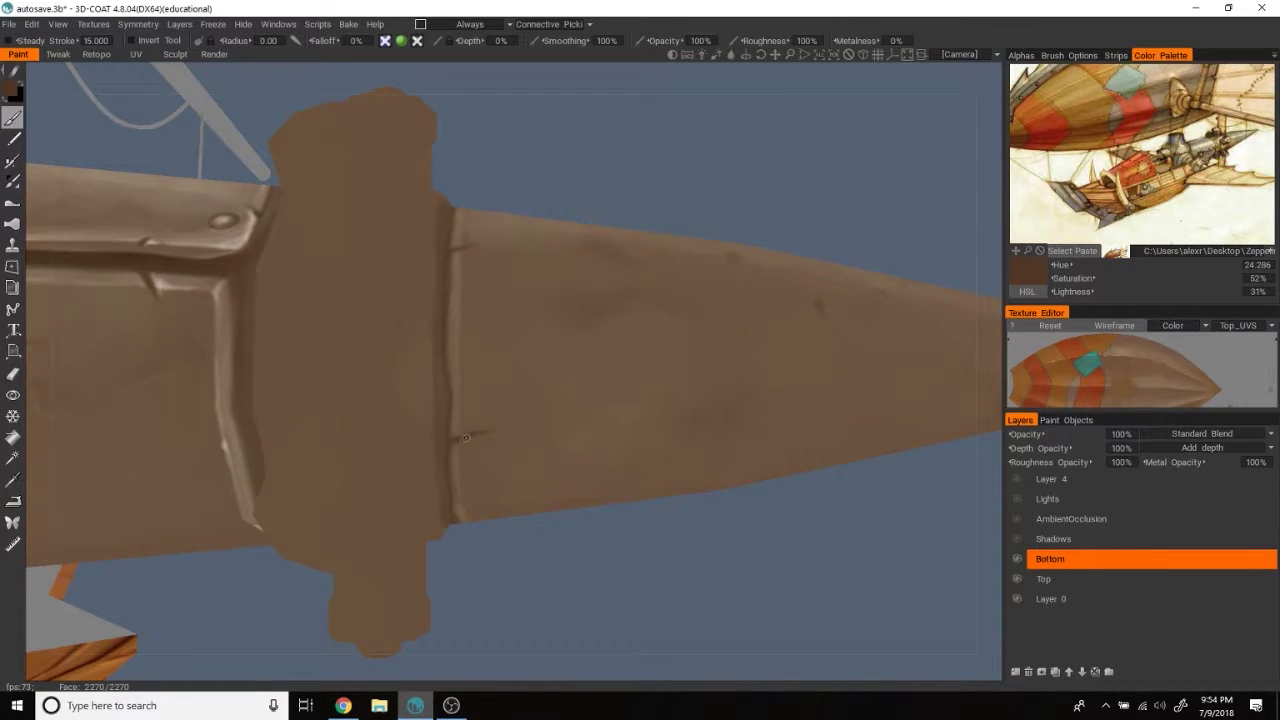
{"action": "scroll", "coordinate": [815, 167], "scroll_direction": "down", "scroll_amount": 3}
Step: Pick a light tan from the reference image and stroke highlights down the ring's edge
{"action": "left_click", "coordinate": [1205, 150]}
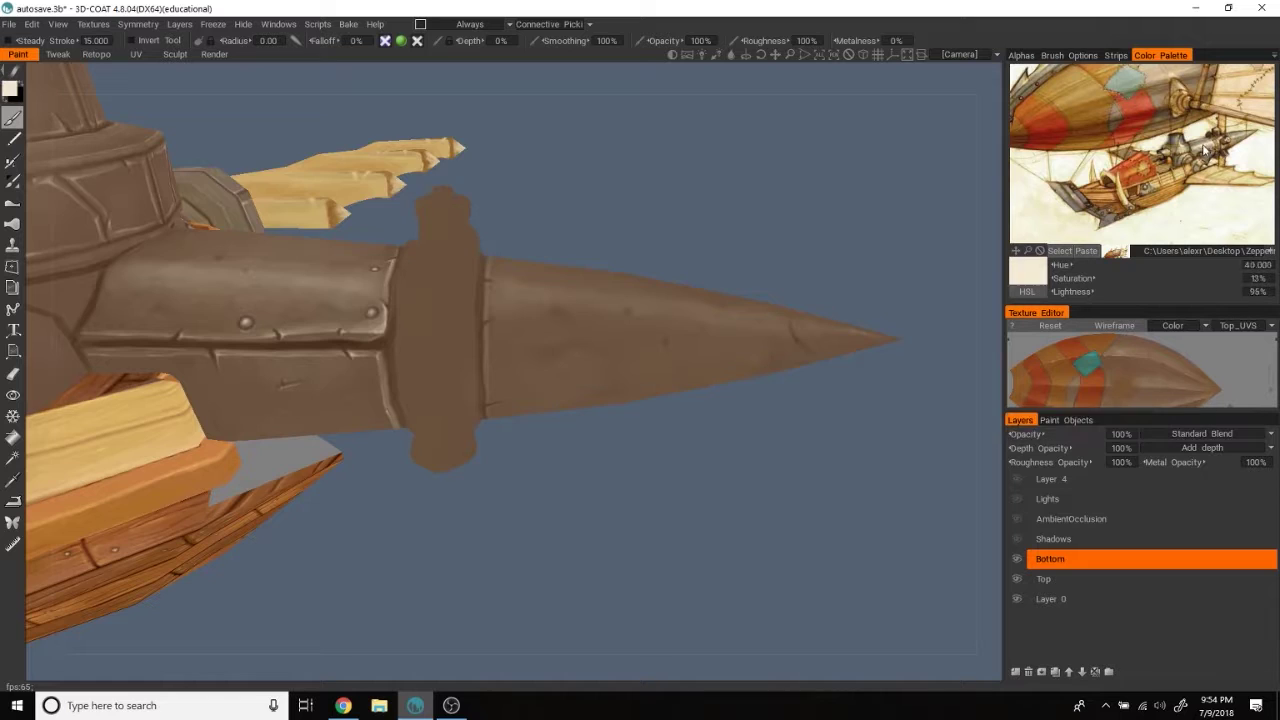
{"action": "left_click", "coordinate": [1205, 150]}
{"action": "scroll", "coordinate": [476, 287], "scroll_direction": "up", "scroll_amount": 2}
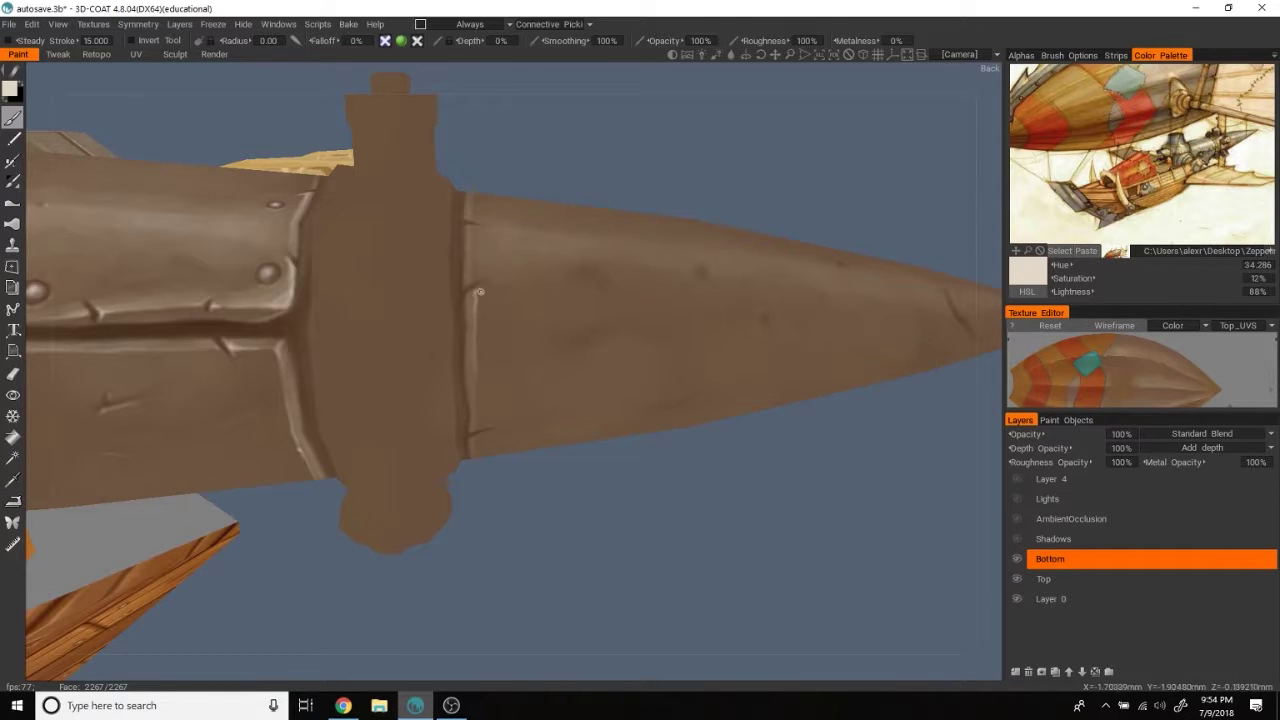
{"action": "scroll", "coordinate": [476, 300], "scroll_direction": "up", "scroll_amount": 2}
{"action": "left_click_drag", "start_coordinate": [454, 265], "coordinate": [452, 430]}
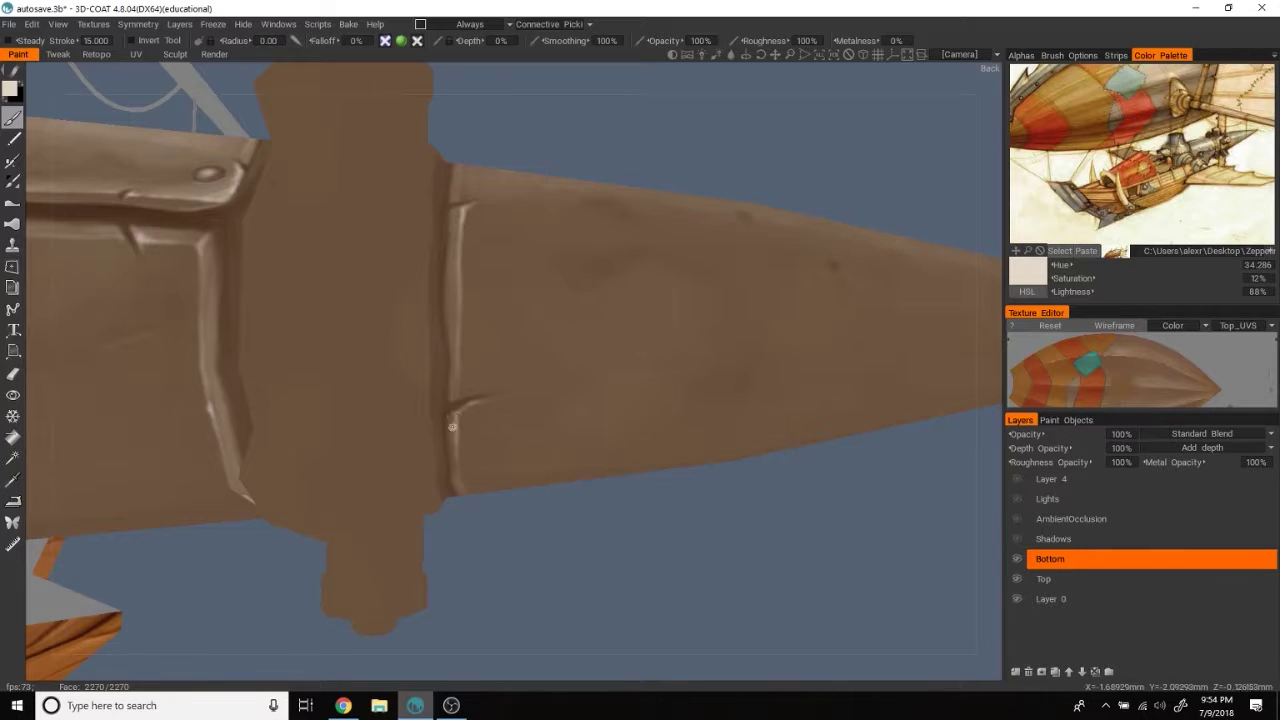
{"action": "mouse_move", "coordinate": [560, 168]}
{"action": "left_mouse_down"}
{"action": "mouse_move", "coordinate": [693, 132]}
{"action": "mouse_move", "coordinate": [670, 147]}
{"action": "left_mouse_up"}
{"action": "left_click_drag", "start_coordinate": [470, 207], "coordinate": [711, 434]}
{"action": "left_click_drag", "start_coordinate": [460, 368], "coordinate": [458, 442]}
{"action": "mouse_move", "coordinate": [700, 180]}
{"action": "left_mouse_down"}
{"action": "mouse_move", "coordinate": [761, 160]}
{"action": "mouse_move", "coordinate": [685, 162]}
{"action": "mouse_move", "coordinate": [495, 323]}
{"action": "mouse_move", "coordinate": [485, 416]}
{"action": "left_mouse_up"}
{"action": "mouse_move", "coordinate": [560, 560]}
{"action": "left_mouse_down"}
{"action": "mouse_move", "coordinate": [611, 566]}
{"action": "mouse_move", "coordinate": [530, 560]}
{"action": "left_mouse_up"}
{"action": "left_click_drag", "start_coordinate": [485, 410], "coordinate": [483, 471]}
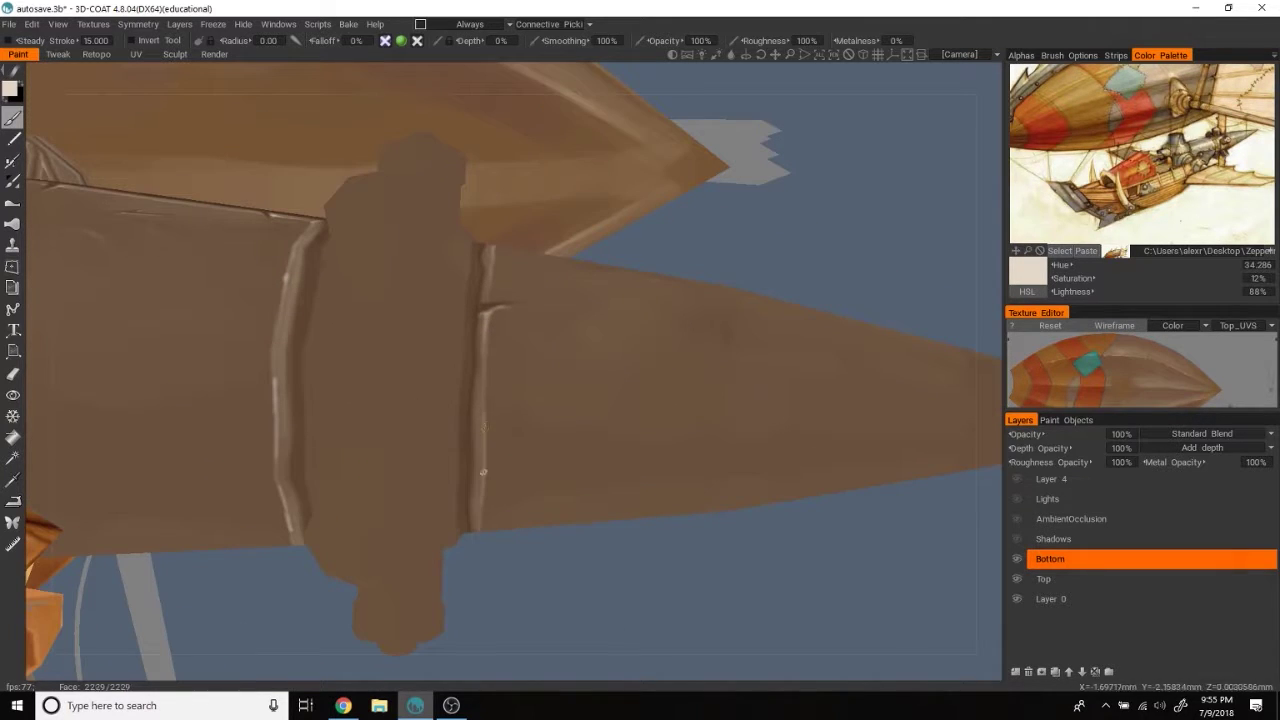
Step: Add more short light highlights along the riveted ring edge and one on the cone
{"action": "mouse_move", "coordinate": [481, 411]}
{"action": "left_mouse_down"}
{"action": "mouse_move", "coordinate": [803, 349]}
{"action": "mouse_move", "coordinate": [800, 509]}
{"action": "mouse_move", "coordinate": [866, 237]}
{"action": "mouse_move", "coordinate": [820, 270]}
{"action": "left_mouse_up"}
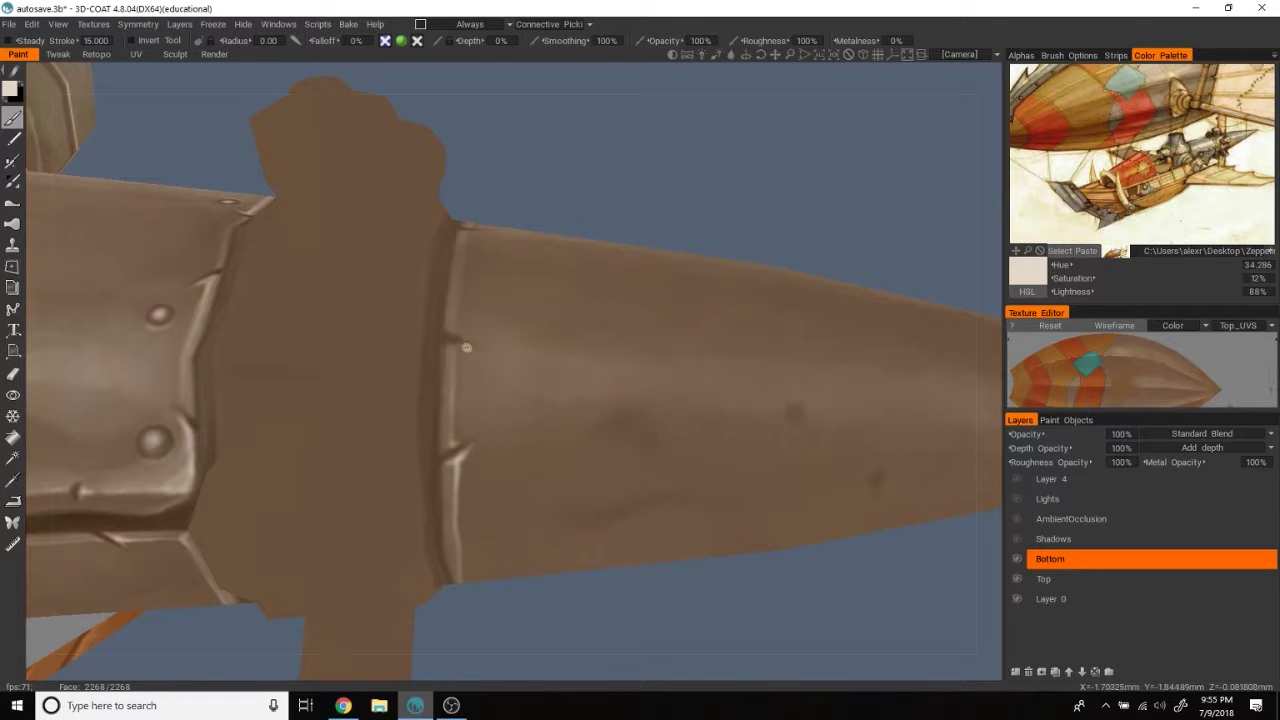
{"action": "left_click_drag", "start_coordinate": [450, 347], "coordinate": [440, 450]}
{"action": "left_click_drag", "start_coordinate": [812, 172], "coordinate": [795, 192]}
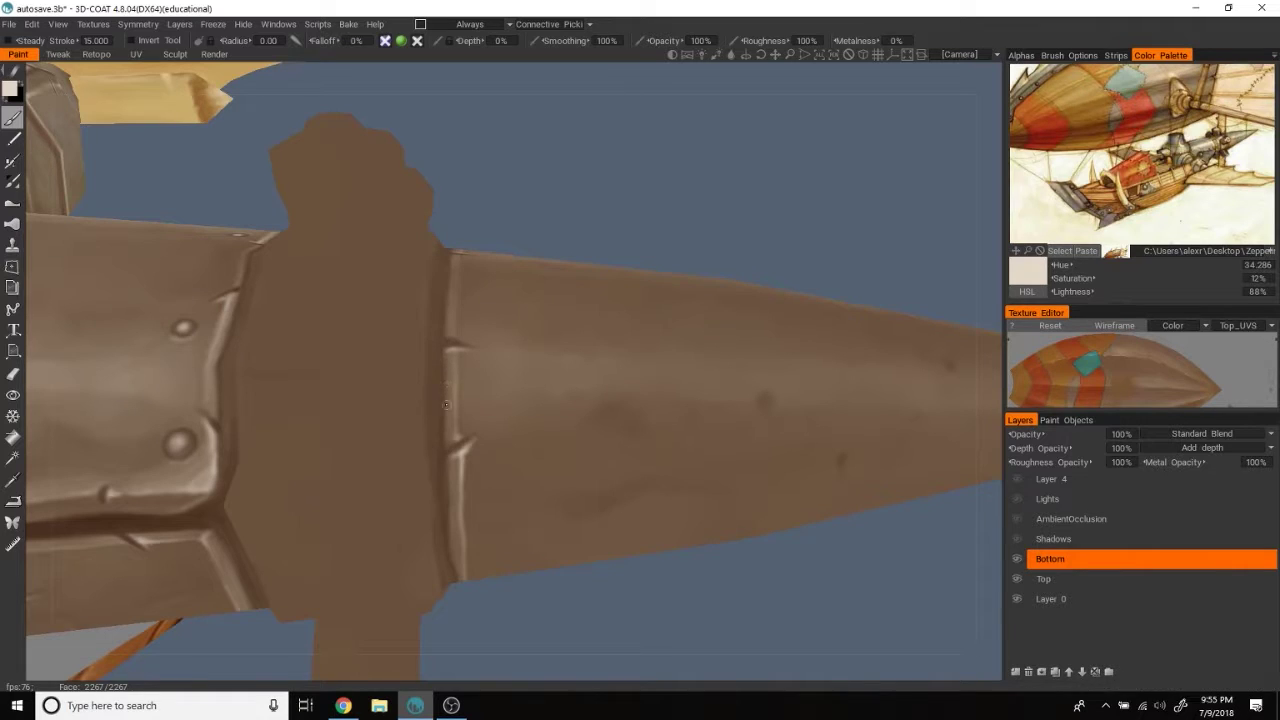
{"action": "left_click_drag", "start_coordinate": [446, 470], "coordinate": [450, 505]}
{"action": "mouse_move", "coordinate": [640, 170]}
{"action": "left_mouse_down"}
{"action": "mouse_move", "coordinate": [683, 223]}
{"action": "mouse_move", "coordinate": [437, 326]}
{"action": "mouse_move", "coordinate": [440, 462]}
{"action": "left_mouse_up"}
{"action": "mouse_move", "coordinate": [698, 193]}
{"action": "left_mouse_down"}
{"action": "mouse_move", "coordinate": [812, 447]}
{"action": "mouse_move", "coordinate": [900, 357]}
{"action": "mouse_move", "coordinate": [466, 416]}
{"action": "mouse_move", "coordinate": [449, 471]}
{"action": "mouse_move", "coordinate": [720, 234]}
{"action": "mouse_move", "coordinate": [757, 223]}
{"action": "mouse_move", "coordinate": [743, 263]}
{"action": "mouse_move", "coordinate": [462, 388]}
{"action": "left_mouse_up"}
{"action": "left_click_drag", "start_coordinate": [398, 421], "coordinate": [368, 440]}
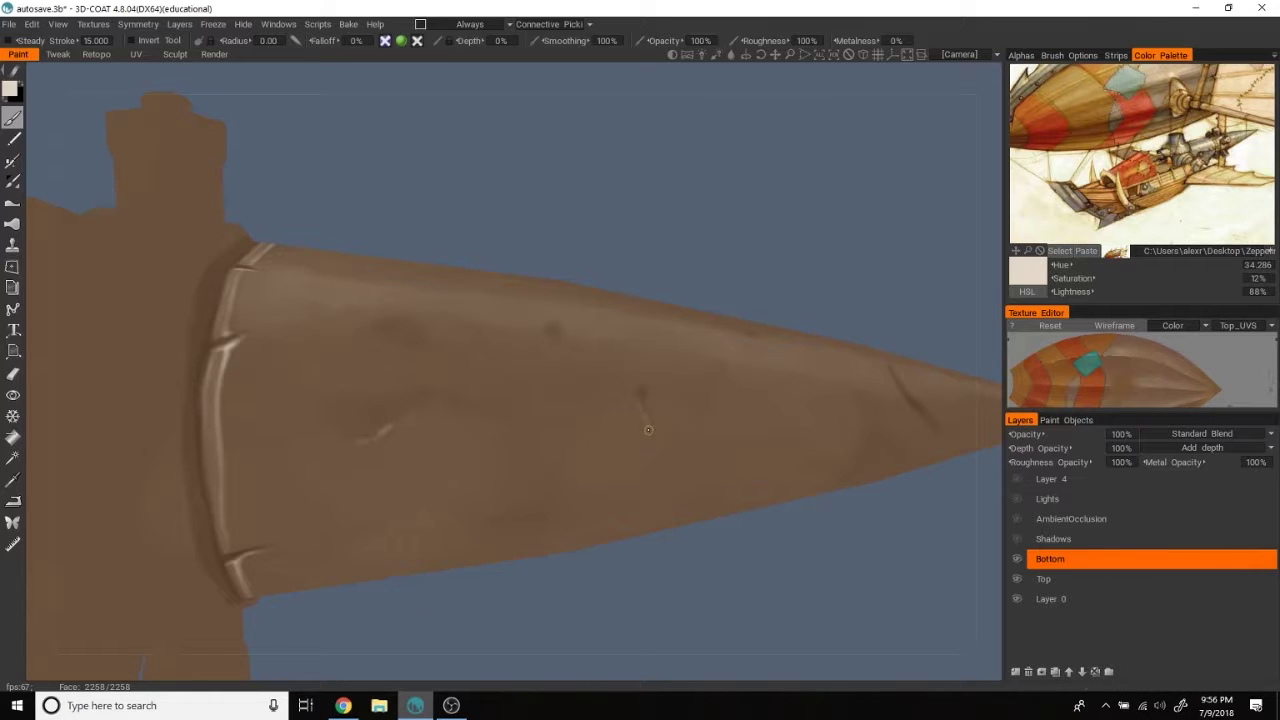
Step: Orbit around the nose cone, then zoom out to show the deck and cannon
{"action": "mouse_move", "coordinate": [764, 205]}
{"action": "left_mouse_down"}
{"action": "mouse_move", "coordinate": [529, 349]}
{"action": "mouse_move", "coordinate": [434, 310]}
{"action": "left_mouse_up"}
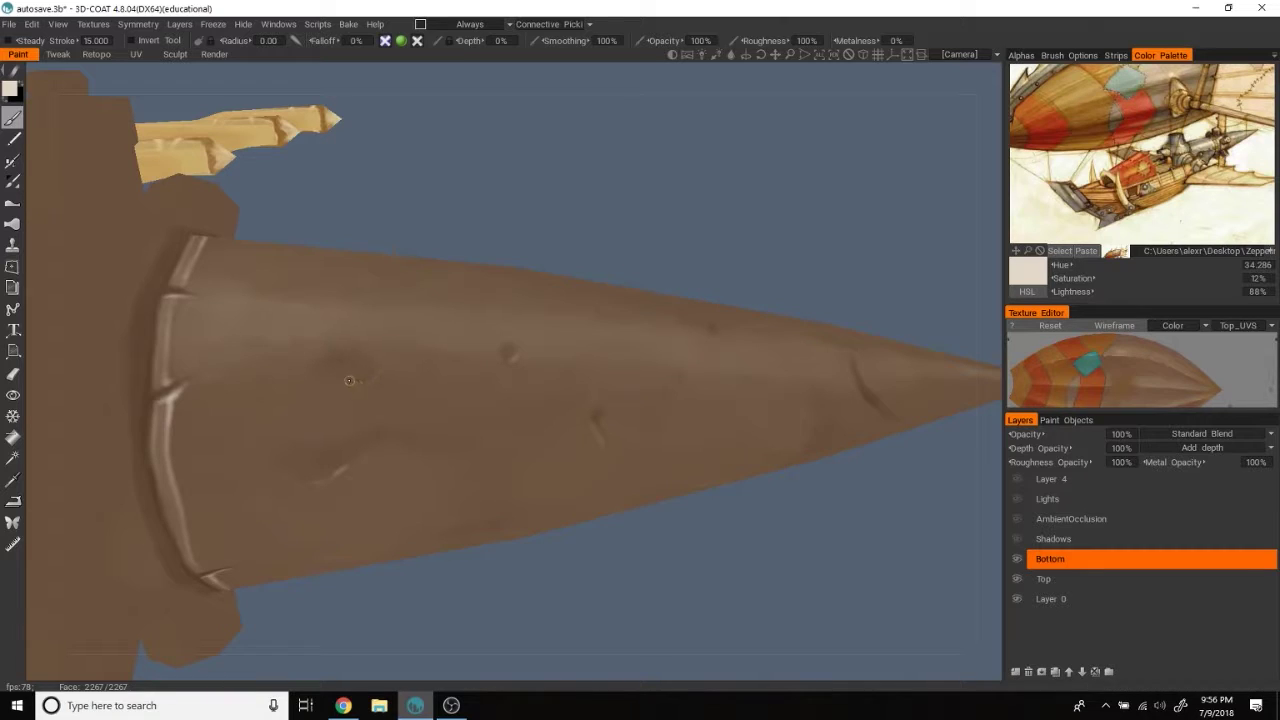
{"action": "left_click_drag", "start_coordinate": [337, 343], "coordinate": [584, 470]}
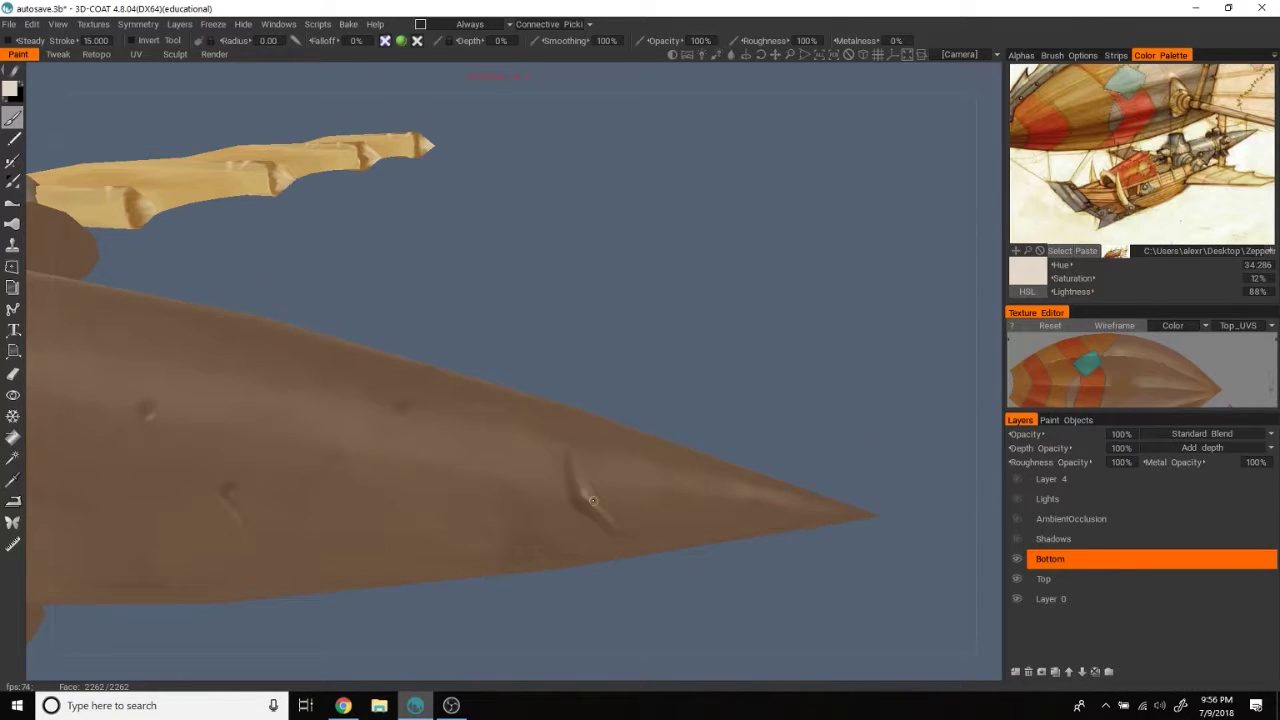
{"action": "mouse_move", "coordinate": [581, 493]}
{"action": "left_mouse_down"}
{"action": "mouse_move", "coordinate": [677, 330]}
{"action": "mouse_move", "coordinate": [401, 422]}
{"action": "mouse_move", "coordinate": [582, 327]}
{"action": "left_mouse_up"}
{"action": "scroll", "coordinate": [649, 300], "scroll_direction": "down", "scroll_amount": 3}
{"action": "mouse_move", "coordinate": [649, 300]}
{"action": "left_mouse_down"}
{"action": "mouse_move", "coordinate": [737, 263]}
{"action": "mouse_move", "coordinate": [650, 277]}
{"action": "left_mouse_up"}
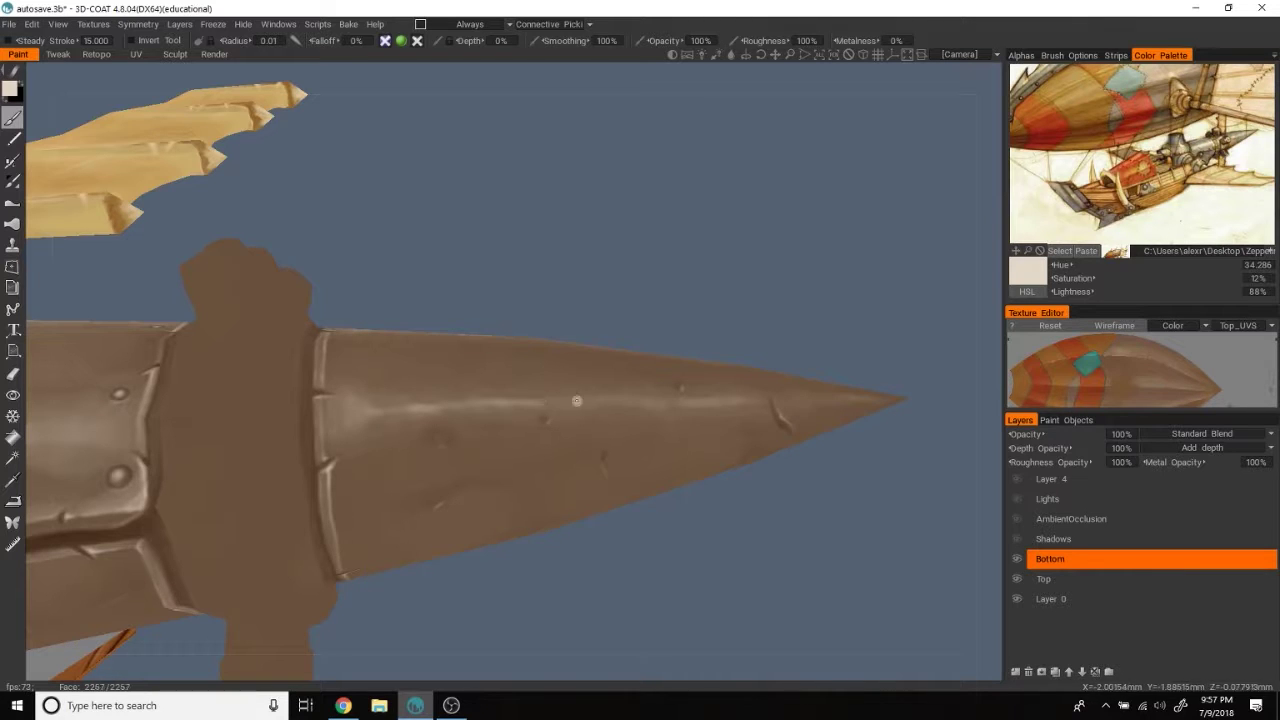
{"action": "scroll", "coordinate": [720, 263], "scroll_direction": "down", "scroll_amount": 5}
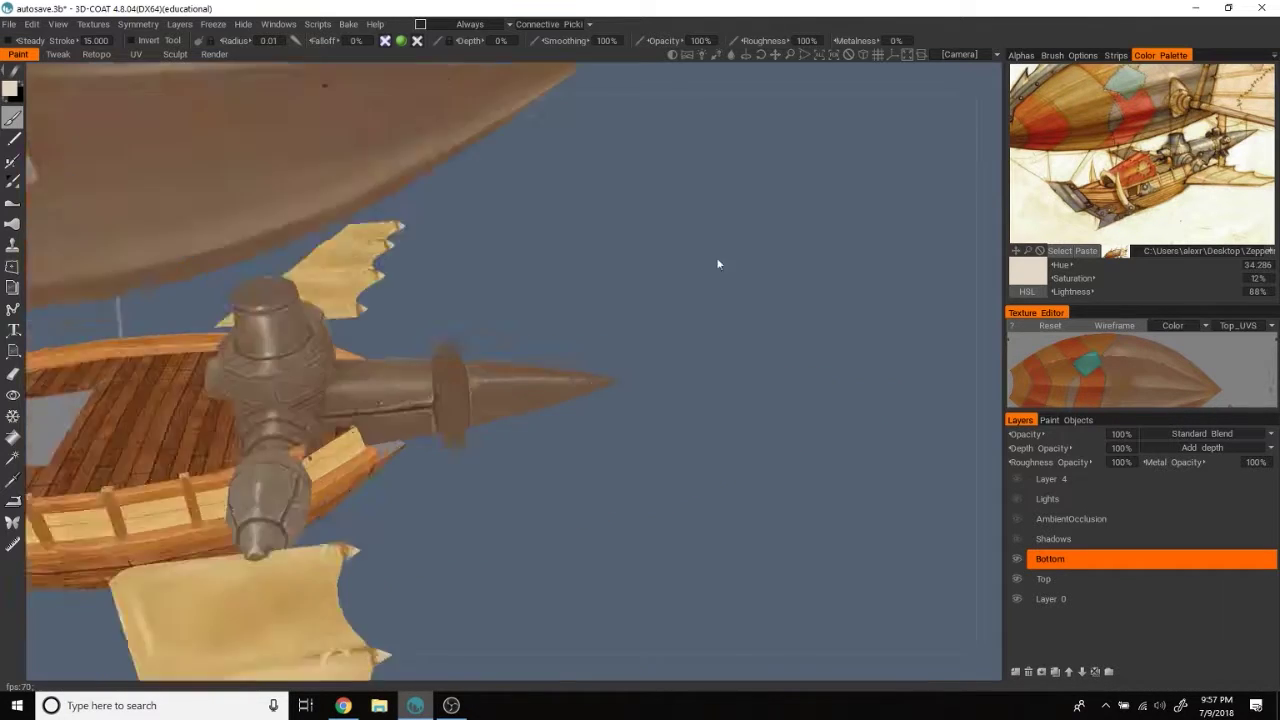
Step: Sample mid, darker and lighter browns from the cone while re-angling the close-up view
{"action": "scroll", "coordinate": [766, 294], "scroll_direction": "up", "scroll_amount": 3}
{"action": "scroll", "coordinate": [766, 294], "scroll_direction": "up", "scroll_amount": 2}
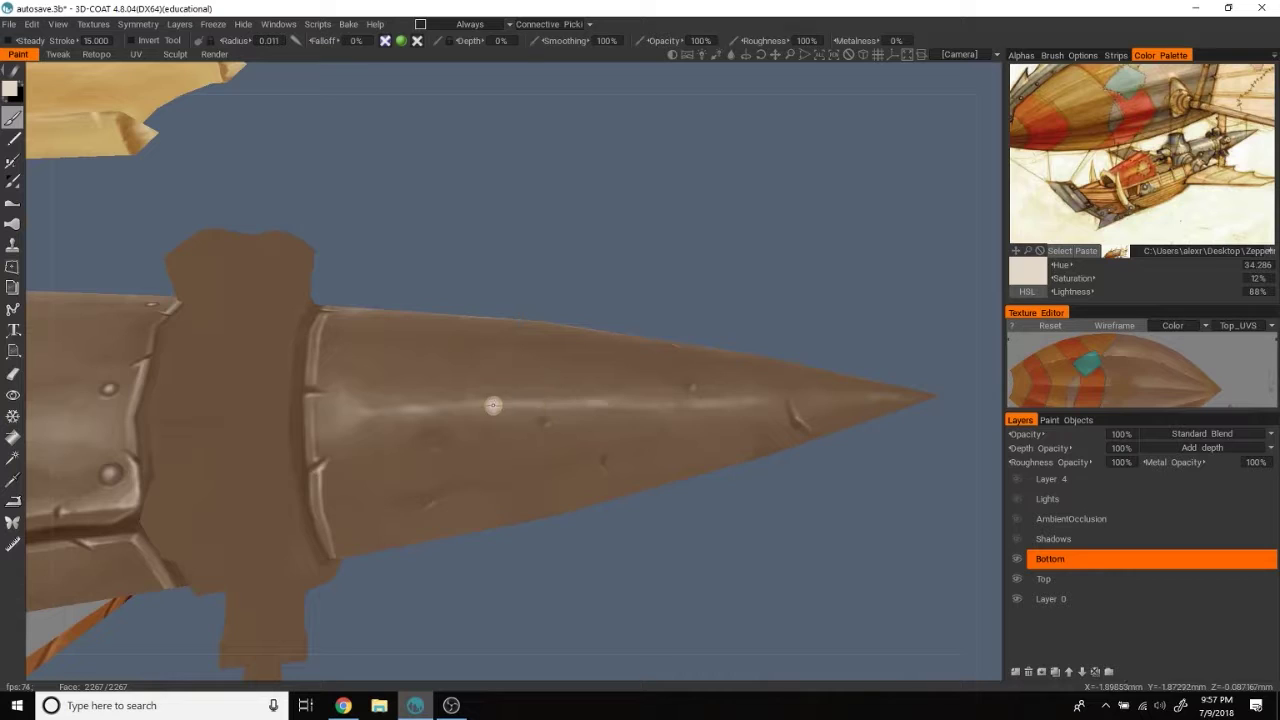
{"action": "key", "text": "v"}
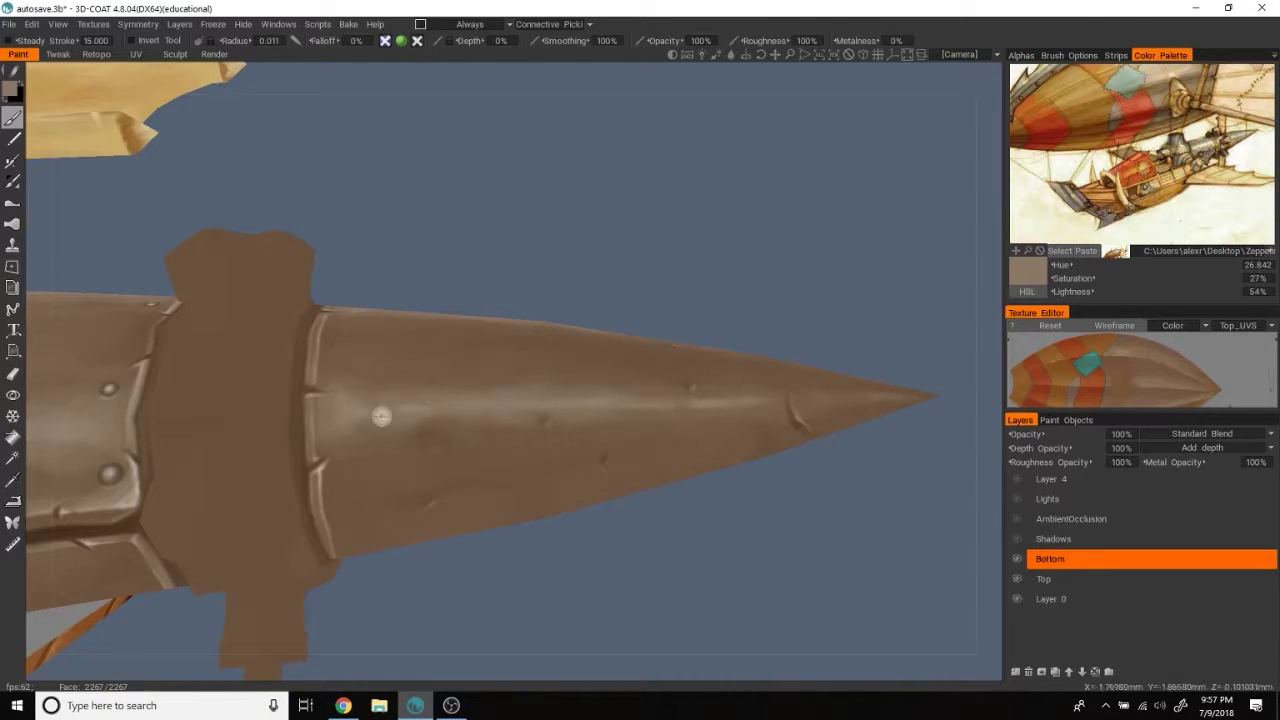
{"action": "middle_click_drag", "start_coordinate": [730, 408], "coordinate": [630, 420]}
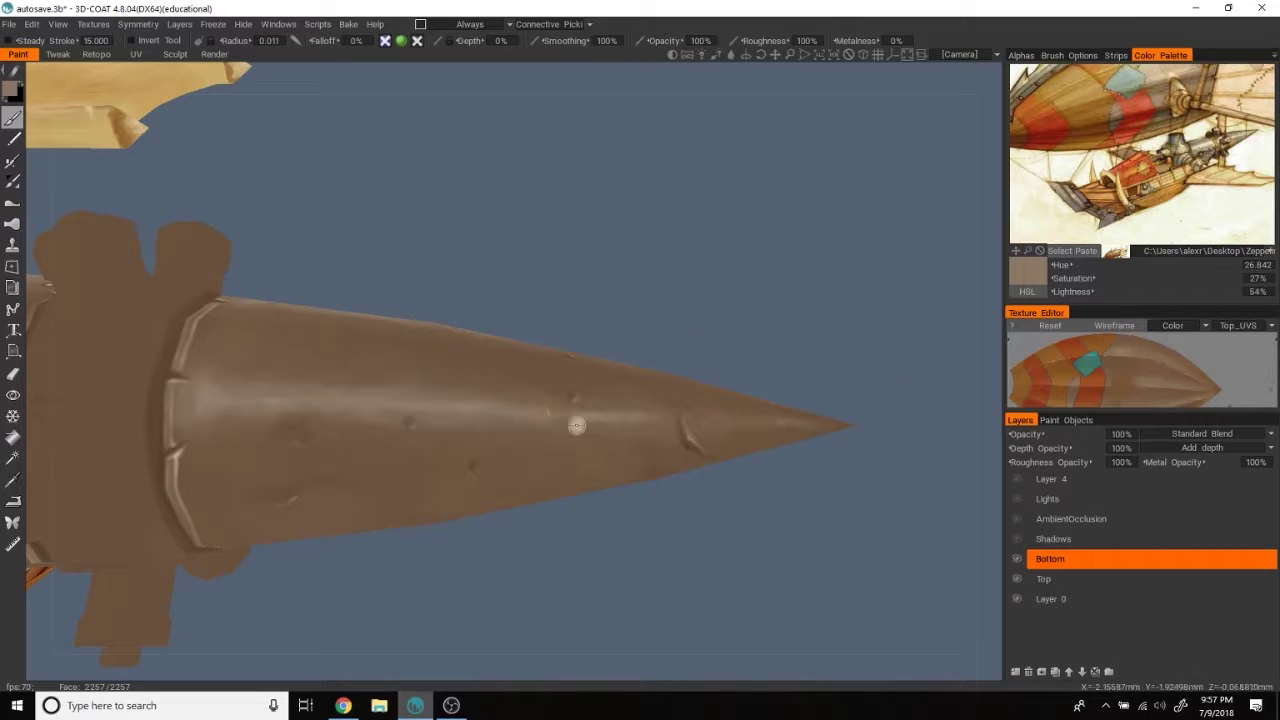
{"action": "key", "text": "v"}
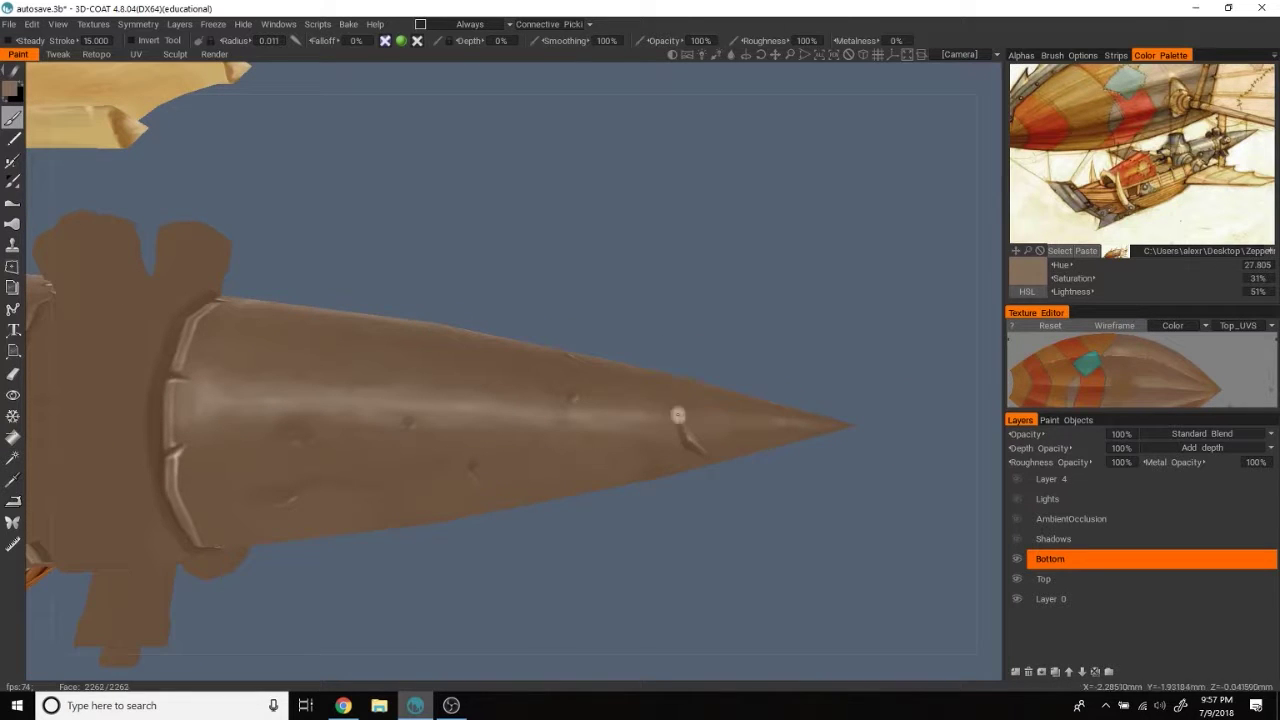
{"action": "key", "text": "v"}
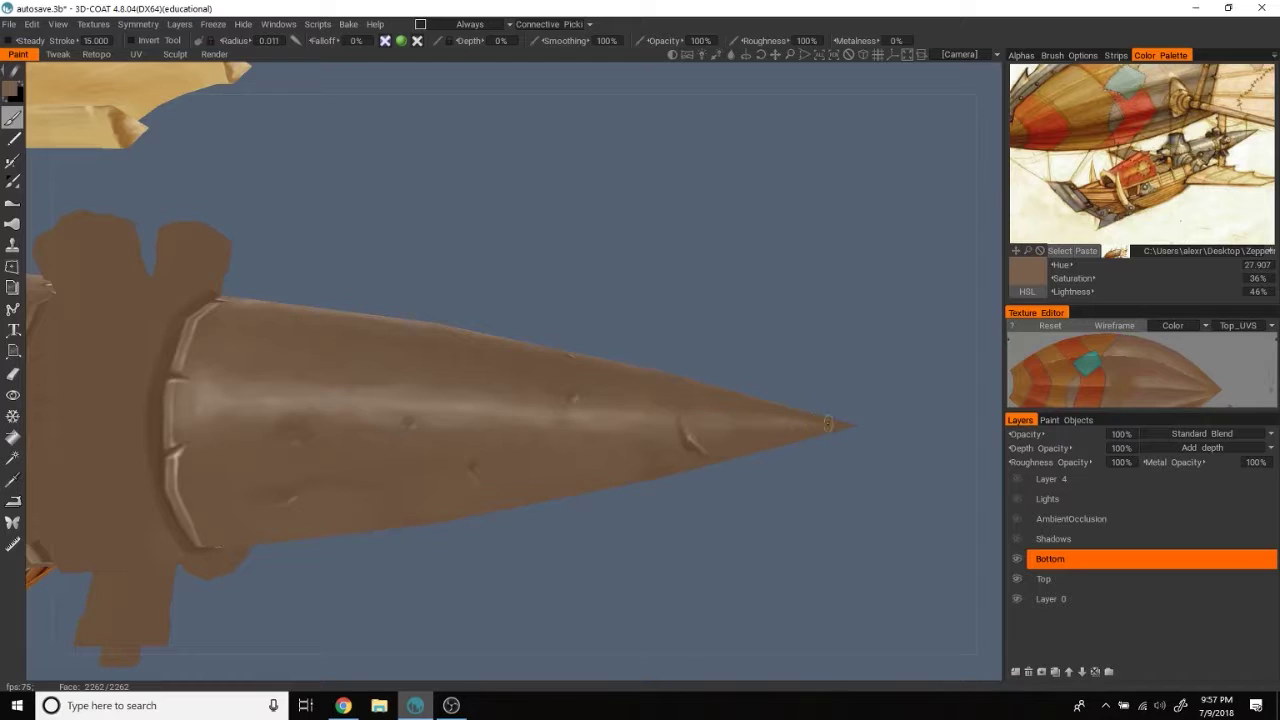
{"action": "middle_click_drag", "start_coordinate": [817, 428], "coordinate": [495, 490]}
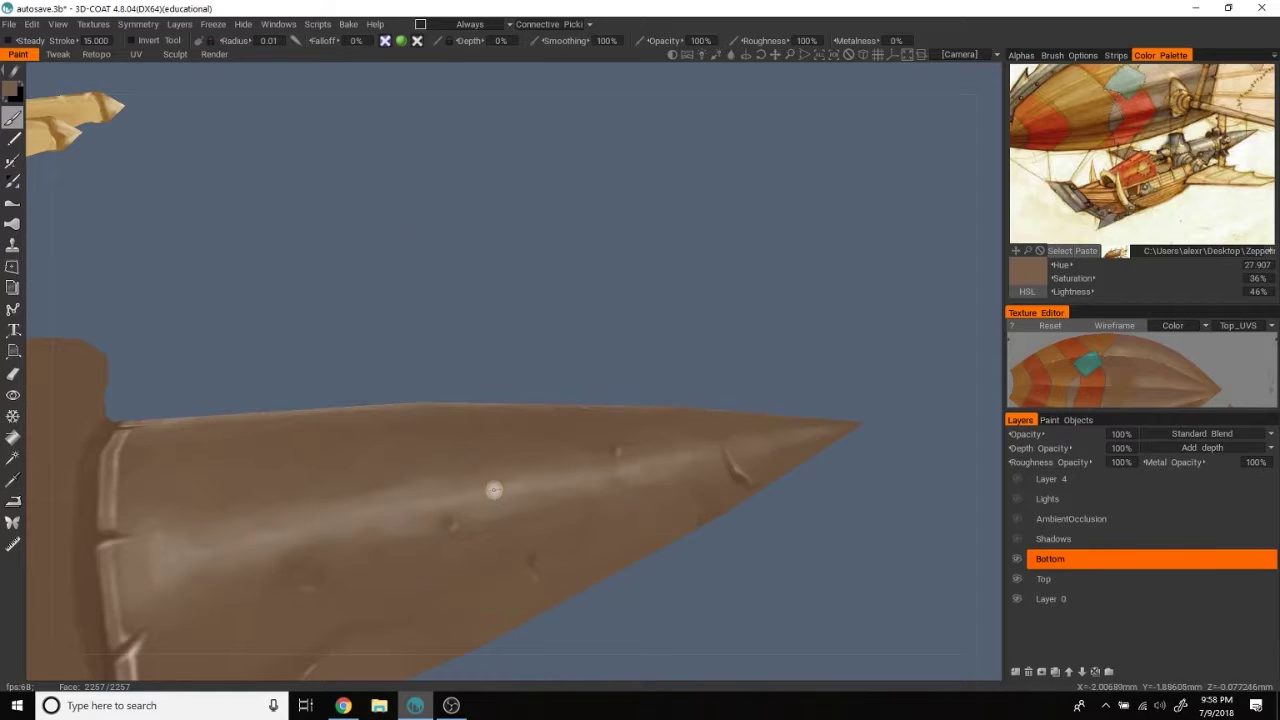
{"action": "key", "text": "v"}
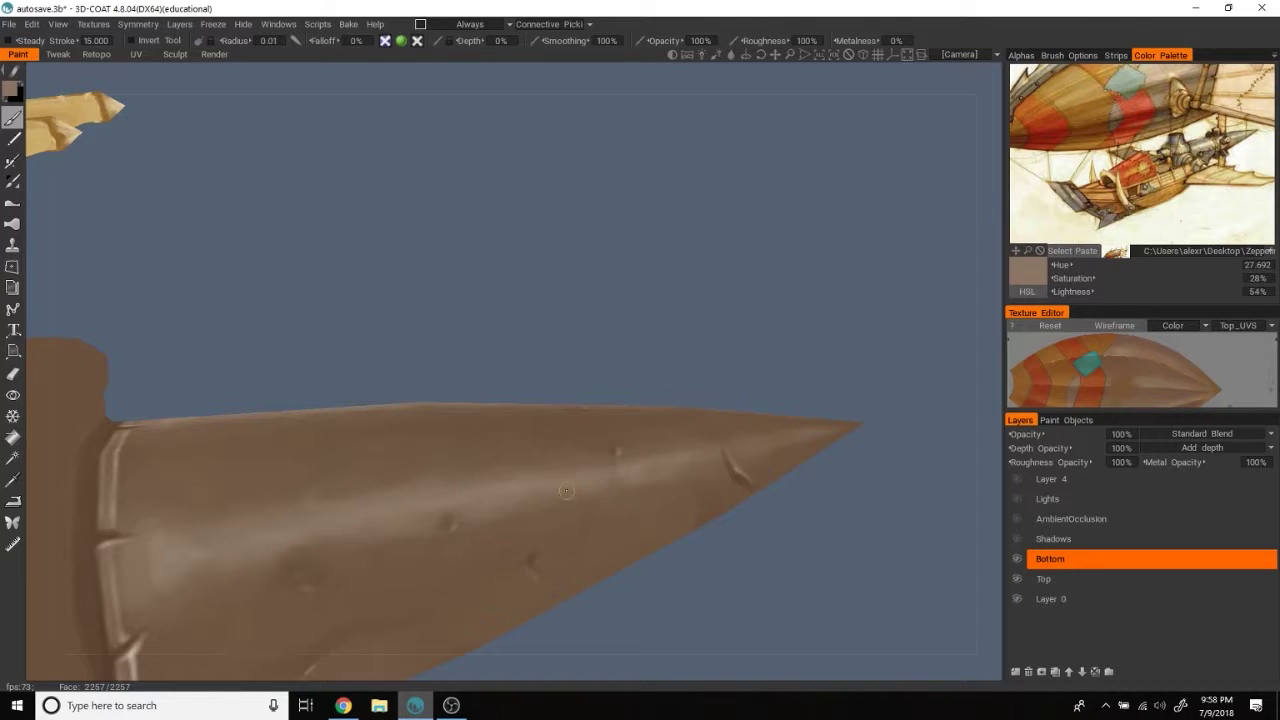
Step: Orbit to a side view, then sample pale and darker browns from the cone
{"action": "scroll", "coordinate": [650, 474], "scroll_direction": "down", "scroll_amount": 5}
{"action": "mouse_move", "coordinate": [777, 317]}
{"action": "left_mouse_down"}
{"action": "mouse_move", "coordinate": [680, 514]}
{"action": "mouse_move", "coordinate": [500, 474]}
{"action": "mouse_move", "coordinate": [738, 468]}
{"action": "left_mouse_up"}
{"action": "scroll", "coordinate": [738, 468], "scroll_direction": "up", "scroll_amount": 3}
{"action": "scroll", "coordinate": [786, 414], "scroll_direction": "up", "scroll_amount": 2}
{"action": "left_click_drag", "start_coordinate": [803, 397], "coordinate": [481, 337]}
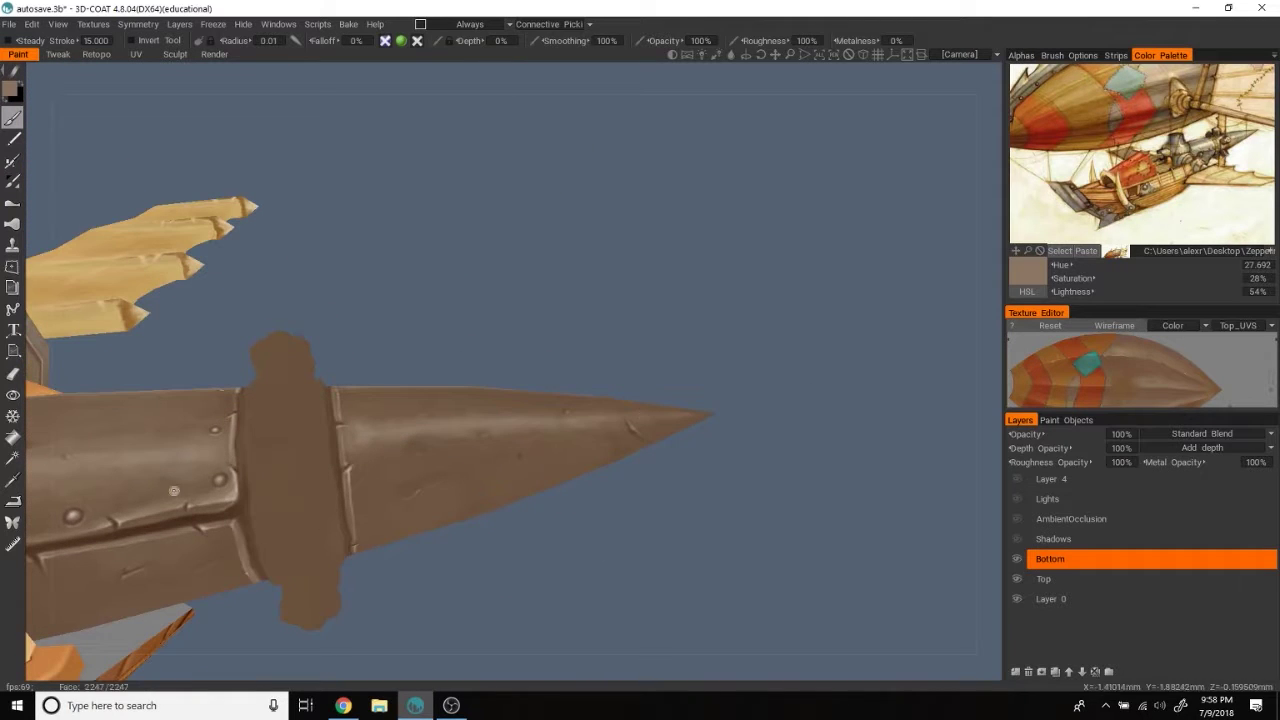
{"action": "scroll", "coordinate": [481, 337], "scroll_direction": "up", "scroll_amount": 2}
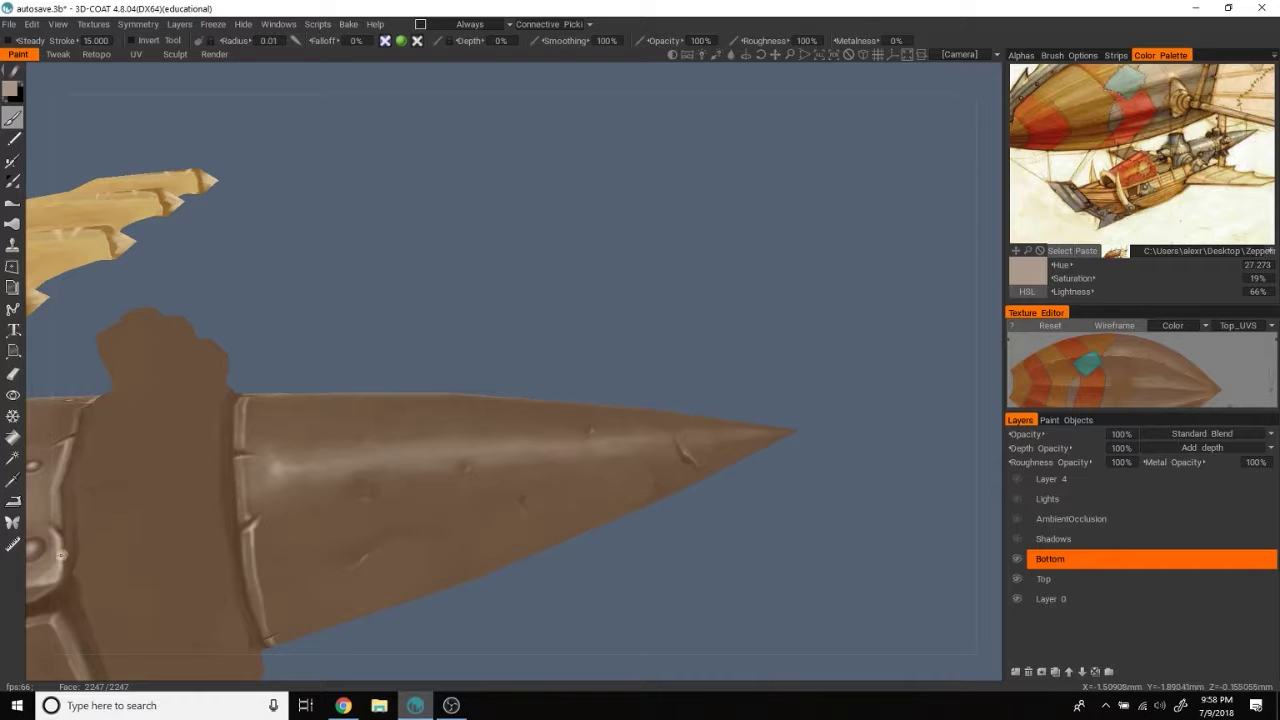
{"action": "key", "text": "v"}
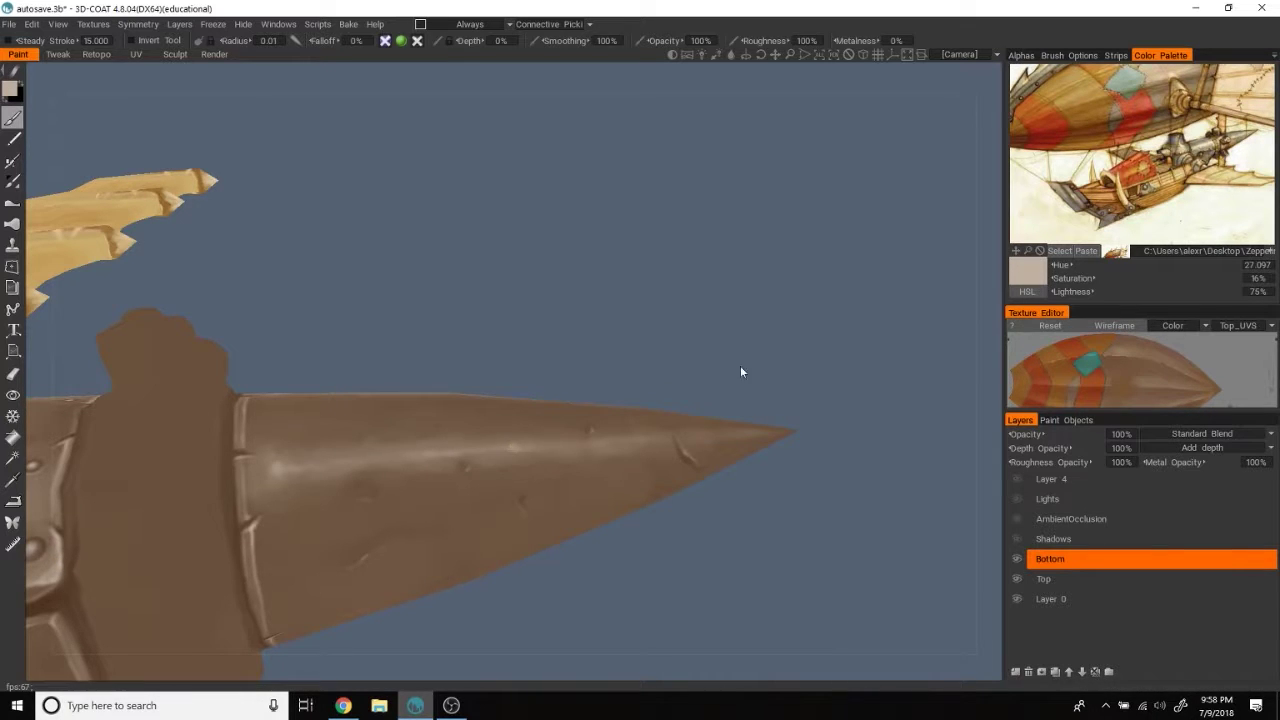
{"action": "scroll", "coordinate": [755, 345], "scroll_direction": "down", "scroll_amount": 3}
{"action": "scroll", "coordinate": [785, 308], "scroll_direction": "up", "scroll_amount": 2}
{"action": "scroll", "coordinate": [769, 297], "scroll_direction": "up", "scroll_amount": 2}
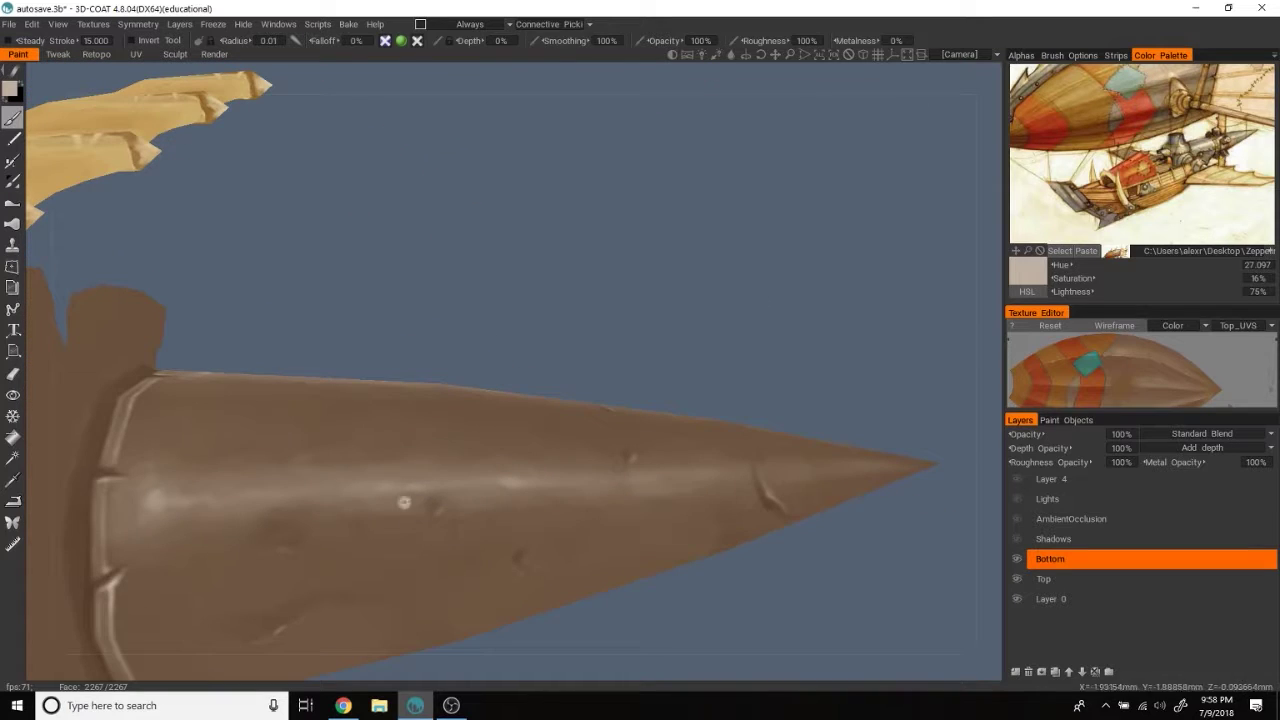
{"action": "key", "text": "v"}
{"action": "key", "text": "v"}
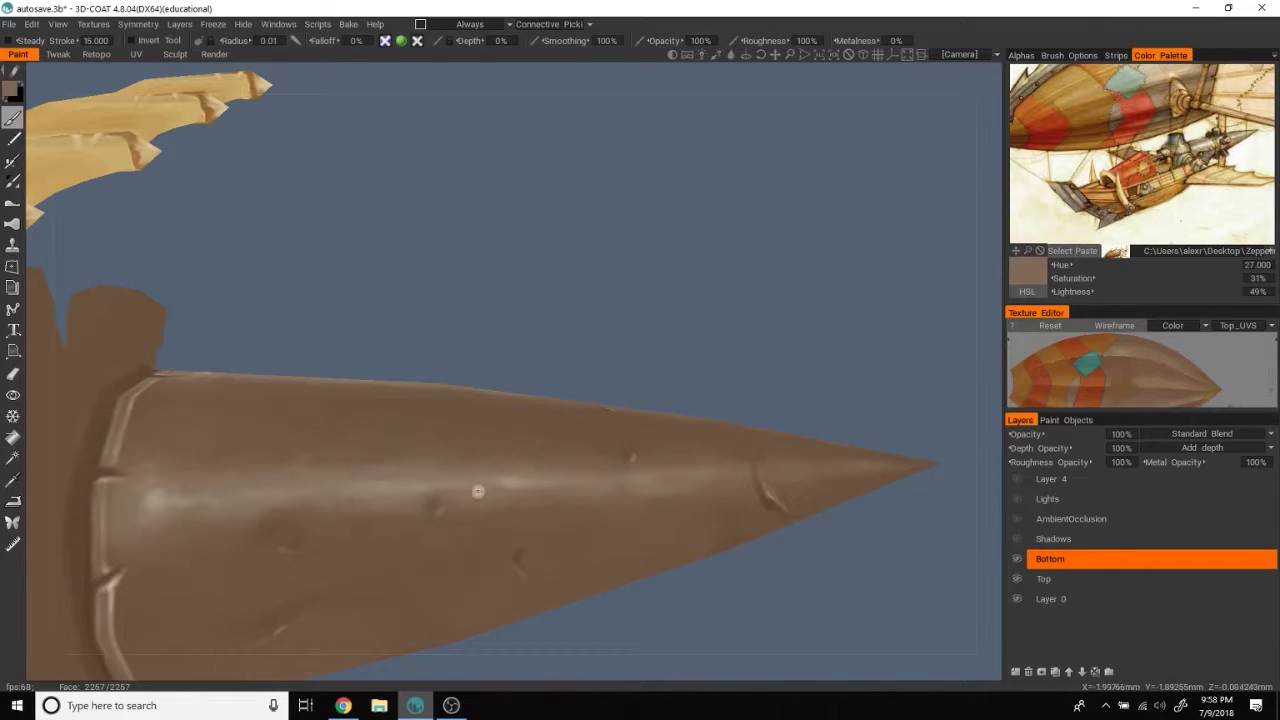
{"action": "key", "text": "v"}
Step: Settle on a light brown (hue 27.568, 24% saturation, 60% lightness) and zoom out
{"action": "key", "text": "v"}
{"action": "scroll", "coordinate": [650, 292], "scroll_direction": "down", "scroll_amount": 4}
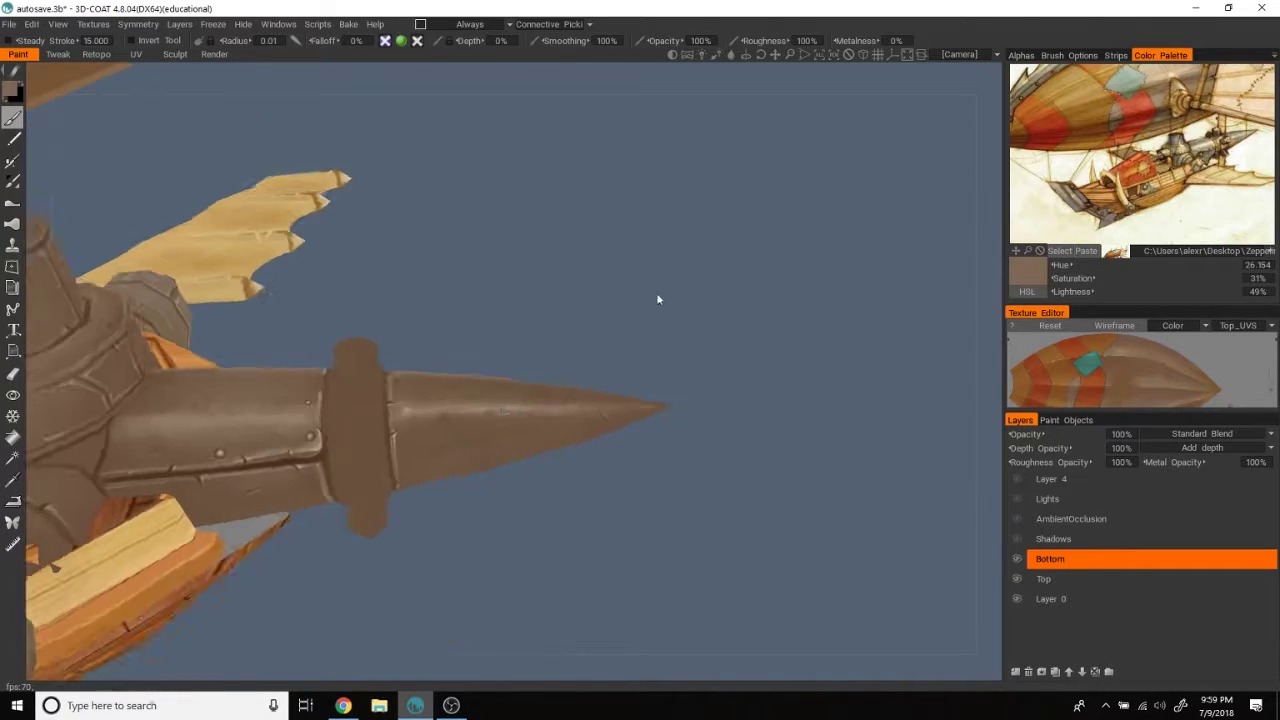
{"action": "scroll", "coordinate": [720, 281], "scroll_direction": "up", "scroll_amount": 4}
{"action": "key", "text": "v"}
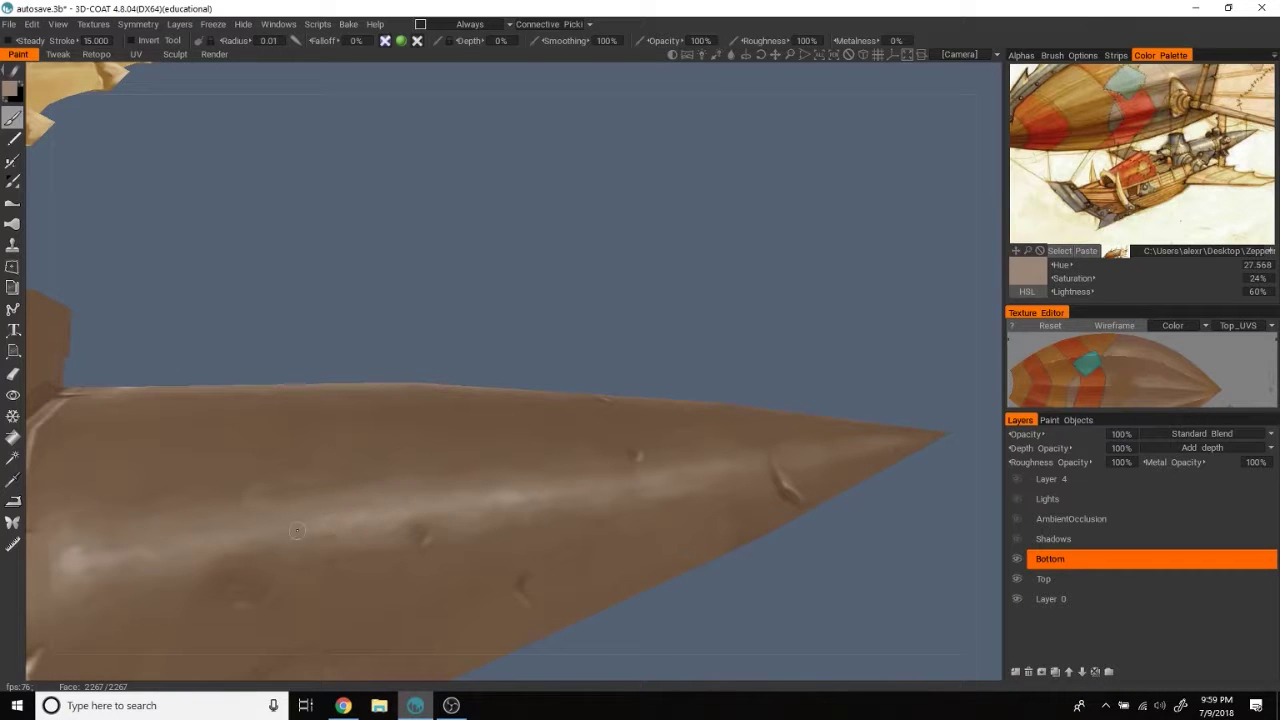
{"action": "scroll", "coordinate": [570, 293], "scroll_direction": "down", "scroll_amount": 3}
{"action": "scroll", "coordinate": [620, 293], "scroll_direction": "down", "scroll_amount": 2}
{"action": "scroll", "coordinate": [709, 298], "scroll_direction": "down", "scroll_amount": 3}
{"action": "mouse_move", "coordinate": [708, 296]}
{"action": "left_mouse_down"}
{"action": "mouse_move", "coordinate": [633, 354]}
{"action": "mouse_move", "coordinate": [688, 342]}
{"action": "left_mouse_up"}
{"action": "scroll", "coordinate": [680, 322], "scroll_direction": "up", "scroll_amount": 3}
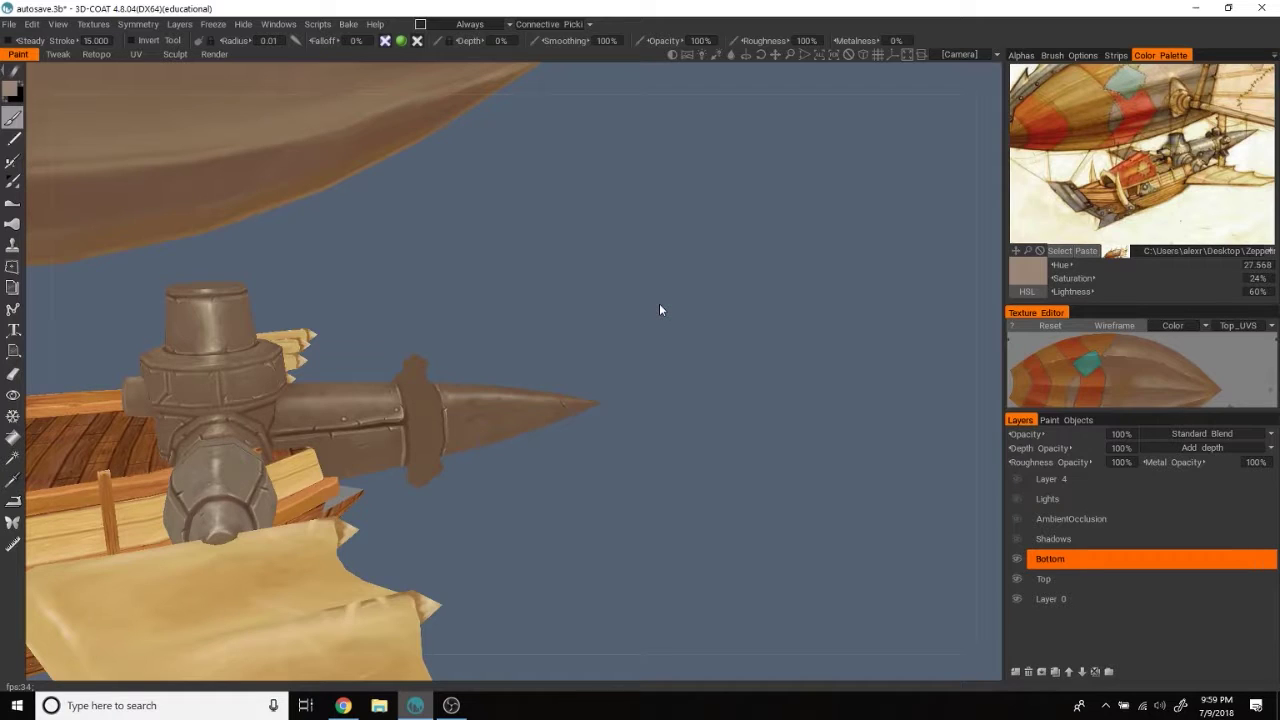
Step: Pick a darker brown and a pale grey-beige from the reference, framing the cone tip
{"action": "mouse_move", "coordinate": [745, 365]}
{"action": "left_mouse_down"}
{"action": "mouse_move", "coordinate": [780, 333]}
{"action": "mouse_move", "coordinate": [706, 323]}
{"action": "mouse_move", "coordinate": [691, 343]}
{"action": "mouse_move", "coordinate": [737, 309]}
{"action": "mouse_move", "coordinate": [812, 312]}
{"action": "mouse_move", "coordinate": [709, 311]}
{"action": "mouse_move", "coordinate": [797, 346]}
{"action": "mouse_move", "coordinate": [811, 337]}
{"action": "mouse_move", "coordinate": [791, 351]}
{"action": "mouse_move", "coordinate": [786, 317]}
{"action": "mouse_move", "coordinate": [1170, 158]}
{"action": "left_mouse_up"}
{"action": "left_click", "coordinate": [1170, 158]}
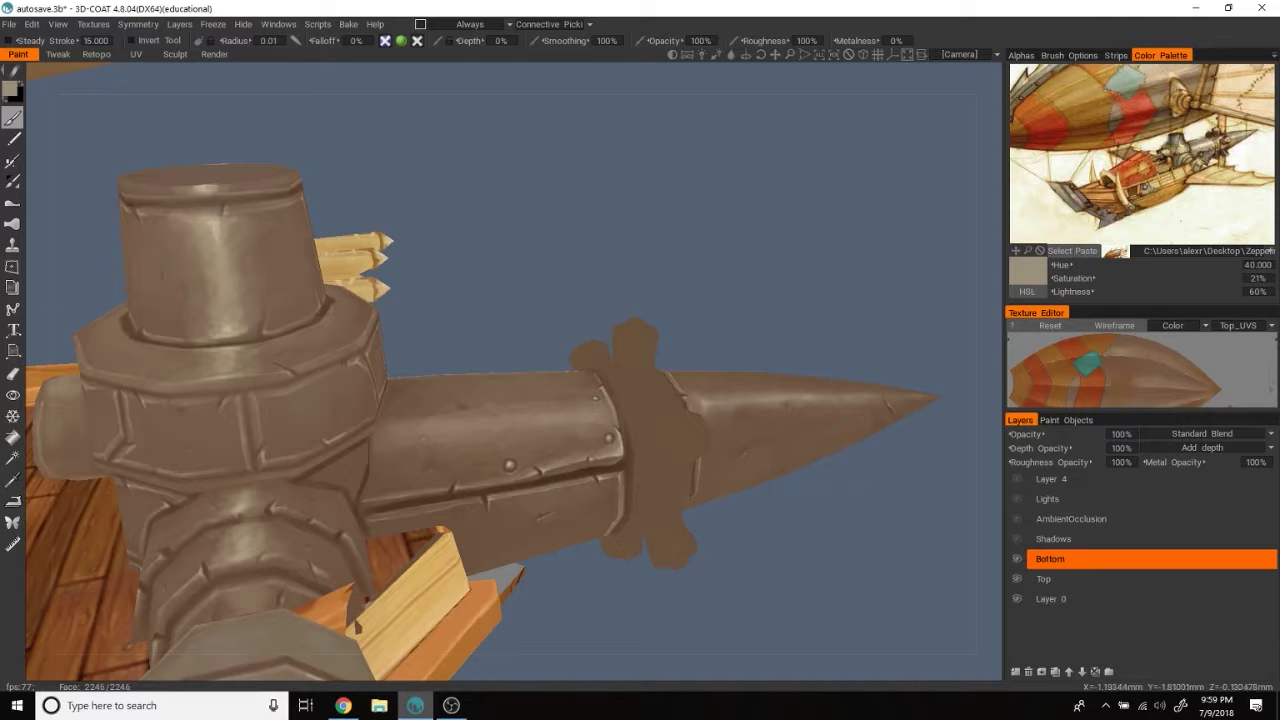
{"action": "left_click", "coordinate": [1207, 149]}
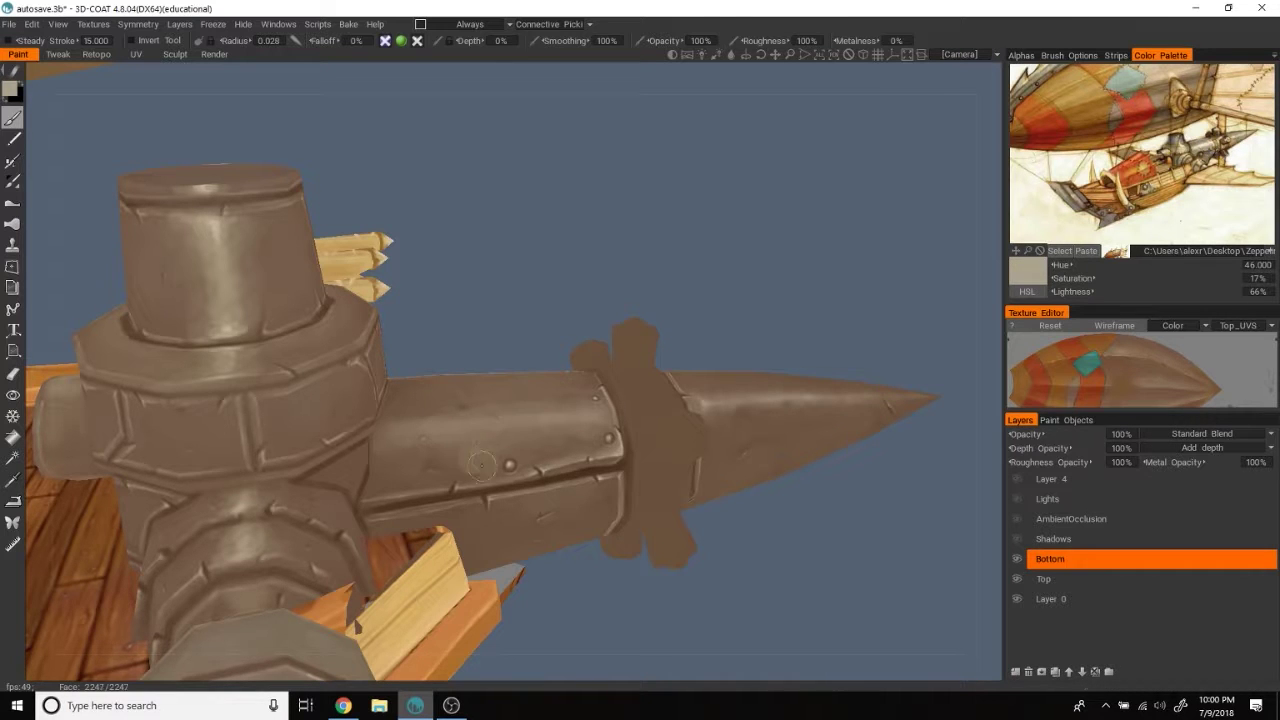
{"action": "mouse_move", "coordinate": [490, 460]}
{"action": "left_mouse_down"}
{"action": "mouse_move", "coordinate": [472, 432]}
{"action": "mouse_move", "coordinate": [594, 234]}
{"action": "left_mouse_up"}
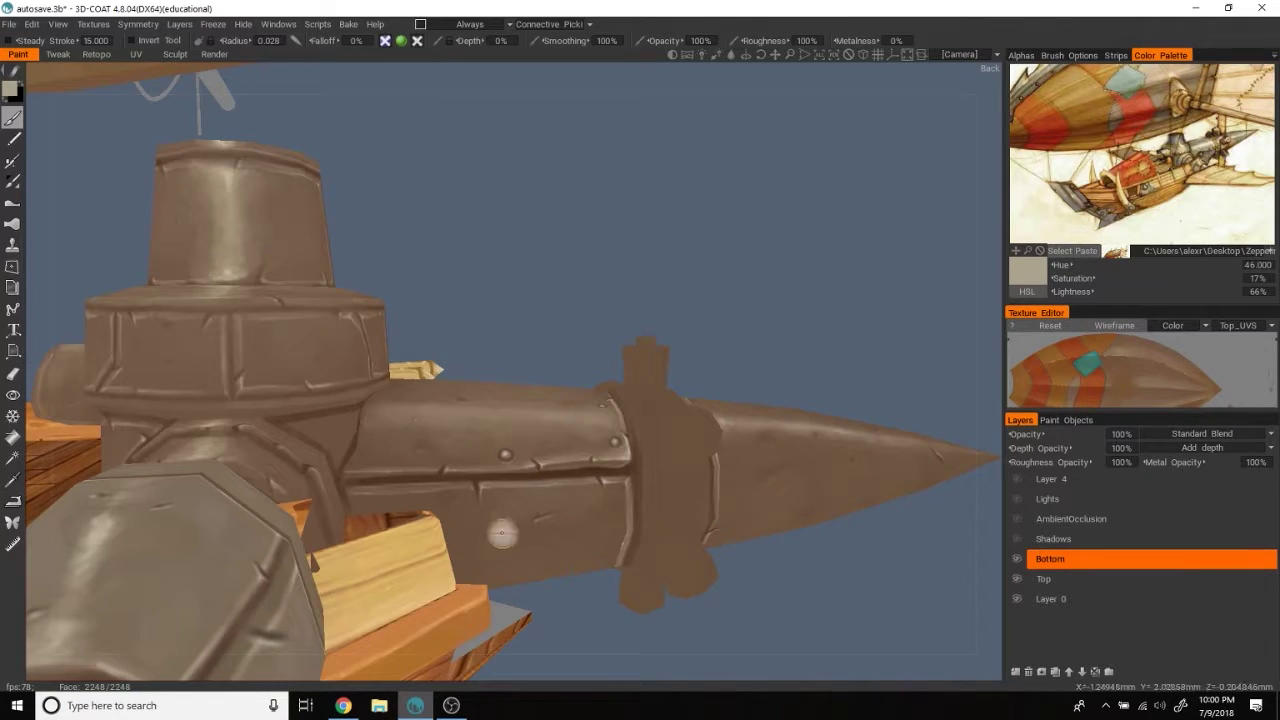
{"action": "mouse_move", "coordinate": [551, 491]}
{"action": "left_mouse_down"}
{"action": "mouse_move", "coordinate": [814, 248]}
{"action": "mouse_move", "coordinate": [760, 234]}
{"action": "mouse_move", "coordinate": [734, 349]}
{"action": "mouse_move", "coordinate": [476, 432]}
{"action": "mouse_move", "coordinate": [615, 445]}
{"action": "left_mouse_up"}
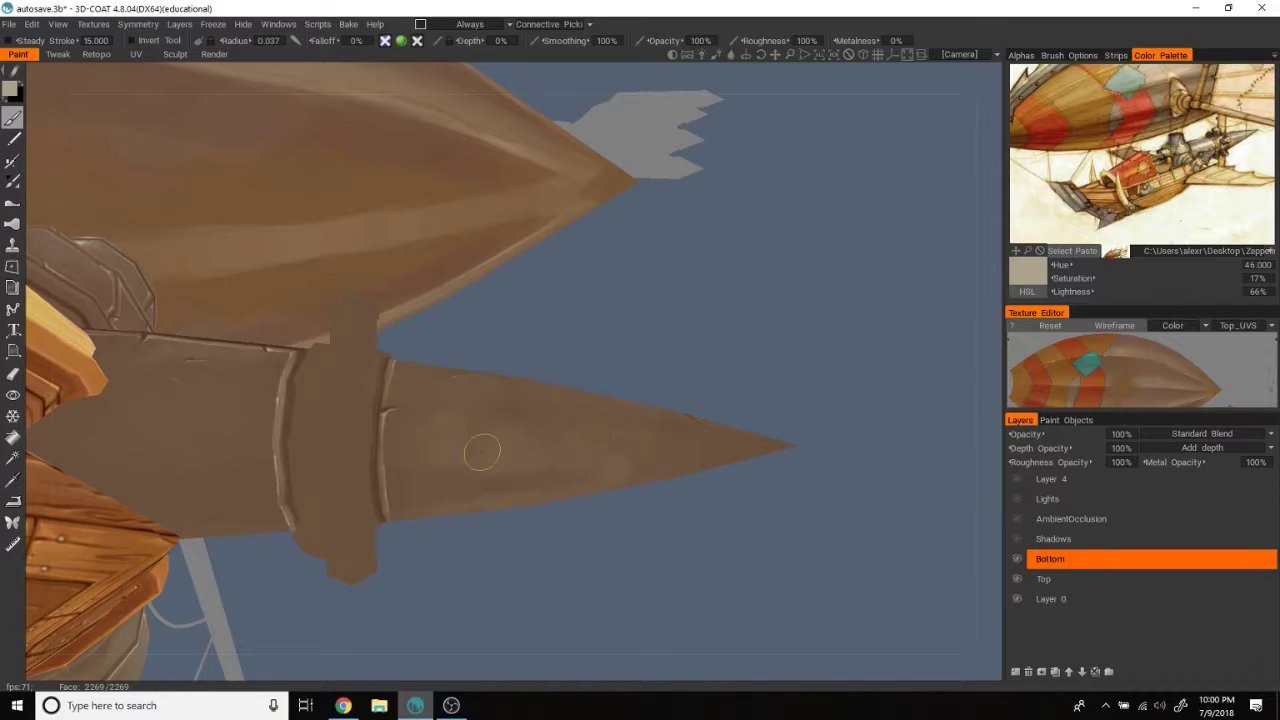
Step: Sample several browns from the cone surface and use a smaller brush
{"action": "key", "text": "v"}
{"action": "mouse_move", "coordinate": [429, 500]}
{"action": "left_mouse_down"}
{"action": "mouse_move", "coordinate": [844, 457]}
{"action": "mouse_move", "coordinate": [840, 398]}
{"action": "mouse_move", "coordinate": [881, 358]}
{"action": "mouse_move", "coordinate": [843, 311]}
{"action": "mouse_move", "coordinate": [440, 430]}
{"action": "left_mouse_up"}
{"action": "key", "text": "v"}
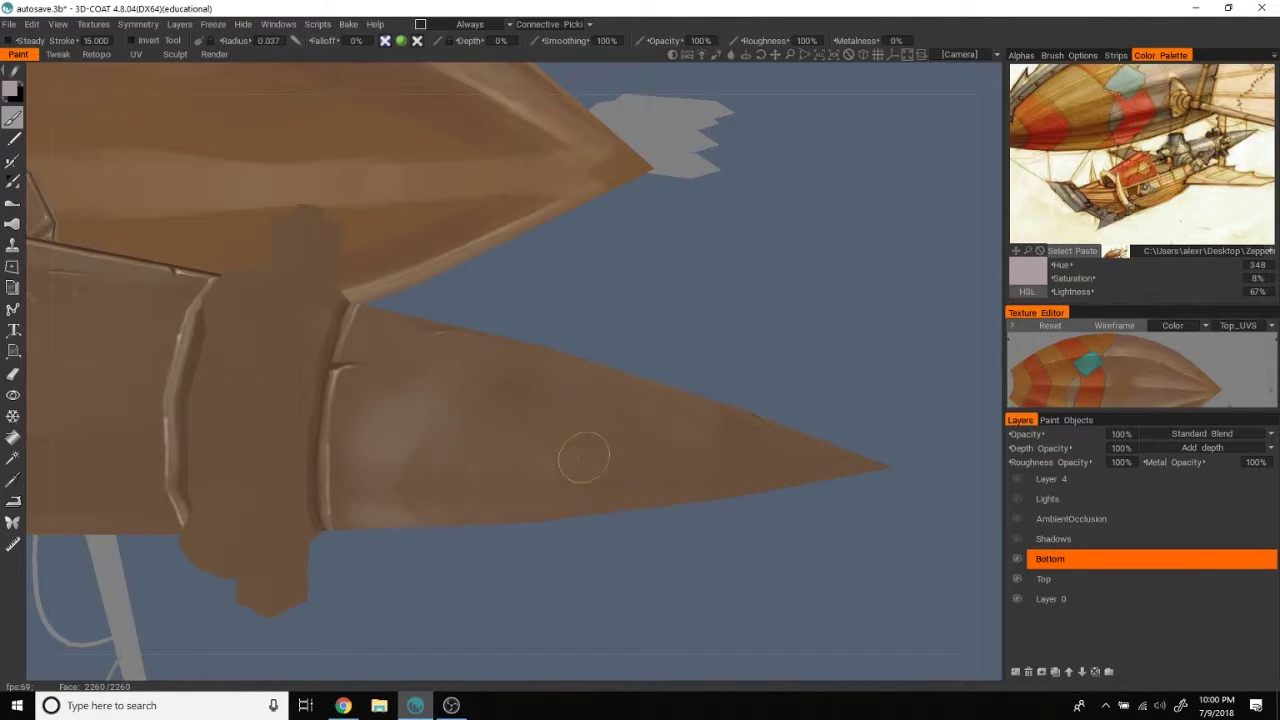
{"action": "key", "text": "v"}
{"action": "key", "text": "v"}
{"action": "key", "text": "v"}
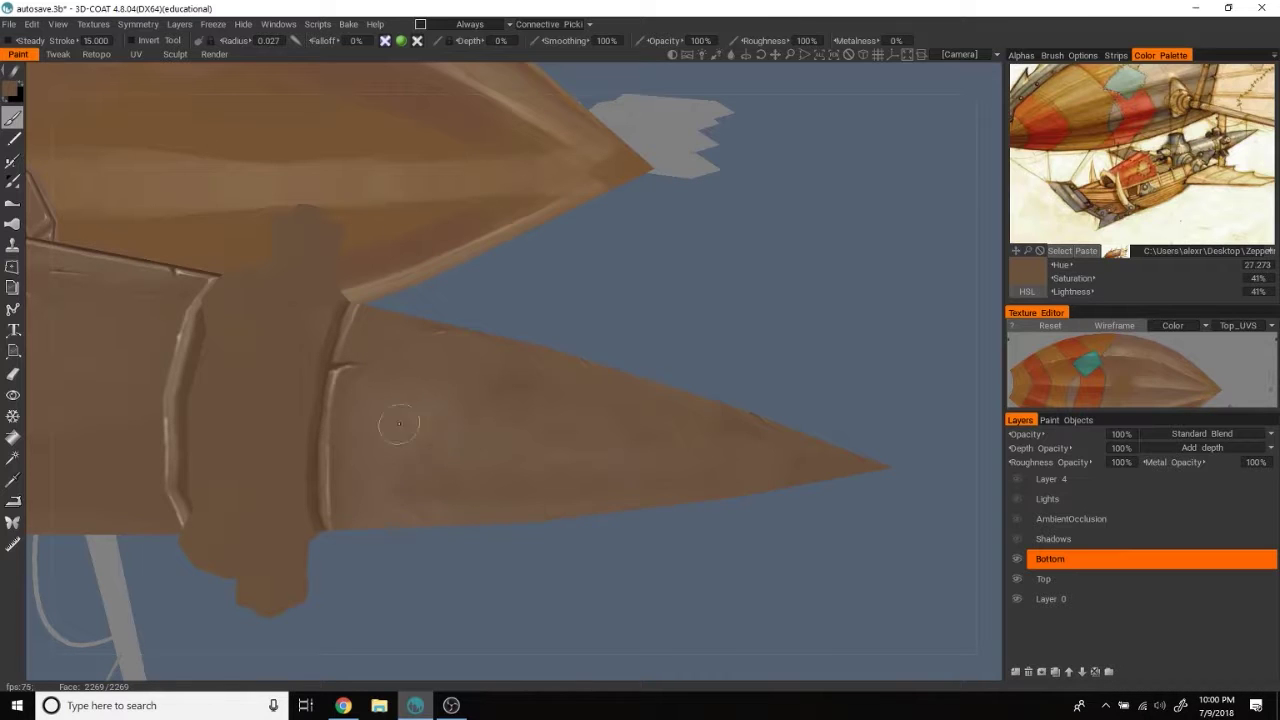
{"action": "mouse_move", "coordinate": [760, 243]}
{"action": "left_mouse_down"}
{"action": "mouse_move", "coordinate": [838, 250]}
{"action": "mouse_move", "coordinate": [902, 337]}
{"action": "left_mouse_up"}
{"action": "key", "text": "v"}
{"action": "scroll", "coordinate": [849, 212], "scroll_direction": "up", "scroll_amount": 3}
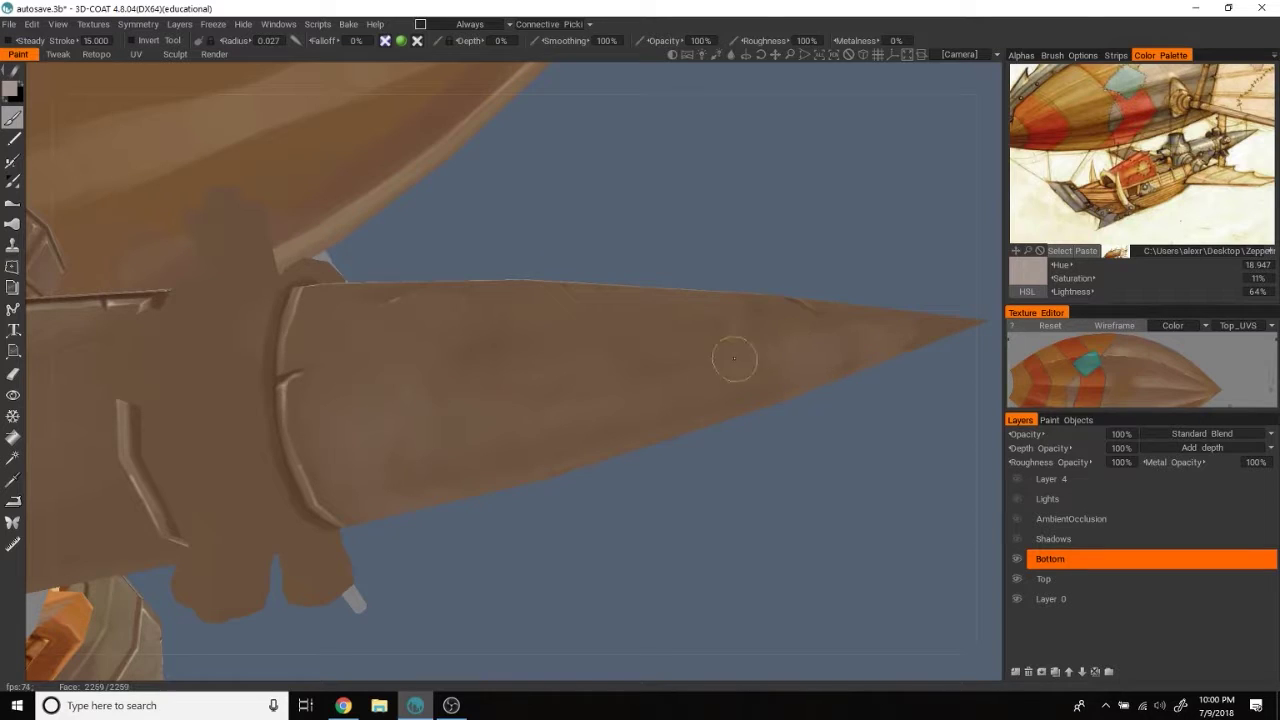
Step: Dab a lighter tone on the cone tip and blend the shading across it
{"action": "left_click", "coordinate": [706, 393]}
{"action": "key", "text": "v"}
{"action": "left_click_drag", "start_coordinate": [706, 390], "coordinate": [760, 391]}
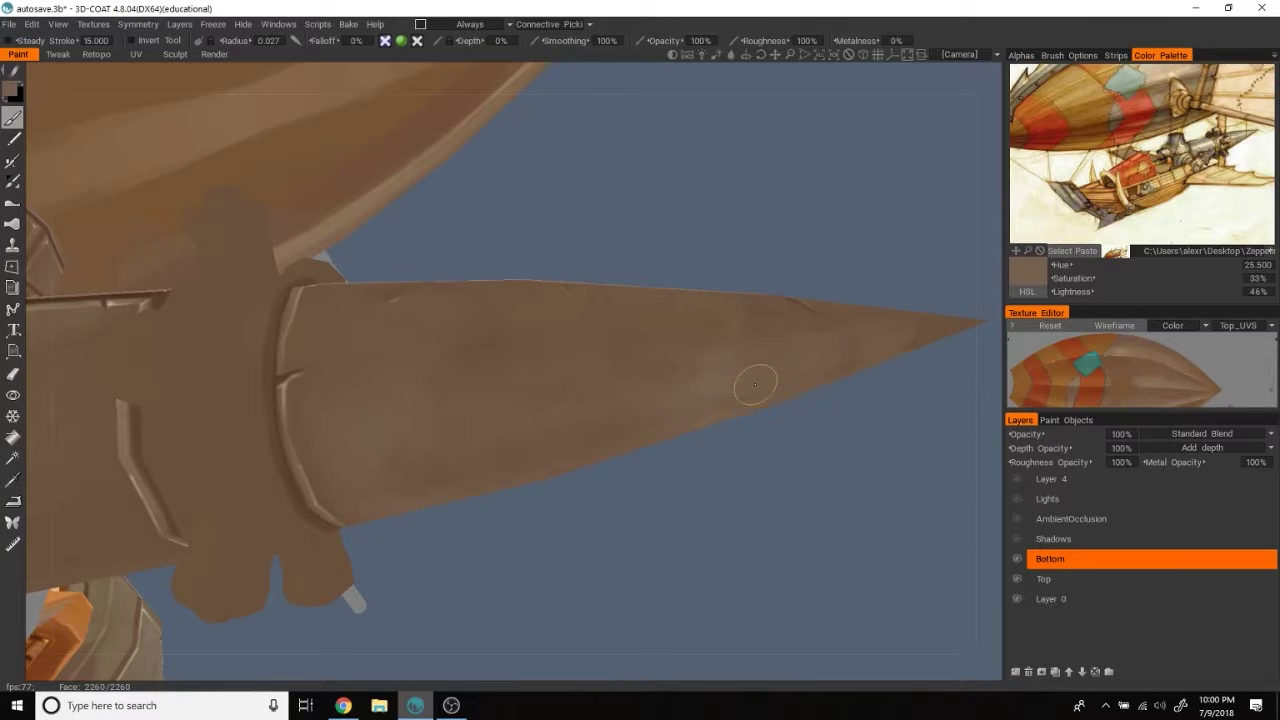
{"action": "key", "text": "v"}
{"action": "mouse_move", "coordinate": [899, 334]}
{"action": "middle_mouse_down"}
{"action": "mouse_move", "coordinate": [634, 275]}
{"action": "mouse_move", "coordinate": [560, 372]}
{"action": "middle_mouse_up"}
{"action": "key", "text": "v"}
Step: Re-sample cone browns to reach the mid-brown hue 26.341, 36% saturation, 43% lightness
{"action": "mouse_move", "coordinate": [448, 420]}
{"action": "middle_mouse_down"}
{"action": "mouse_move", "coordinate": [719, 470]}
{"action": "mouse_move", "coordinate": [680, 328]}
{"action": "mouse_move", "coordinate": [462, 383]}
{"action": "mouse_move", "coordinate": [626, 240]}
{"action": "mouse_move", "coordinate": [374, 414]}
{"action": "middle_mouse_up"}
{"action": "key", "text": "v"}
{"action": "key", "text": "v"}
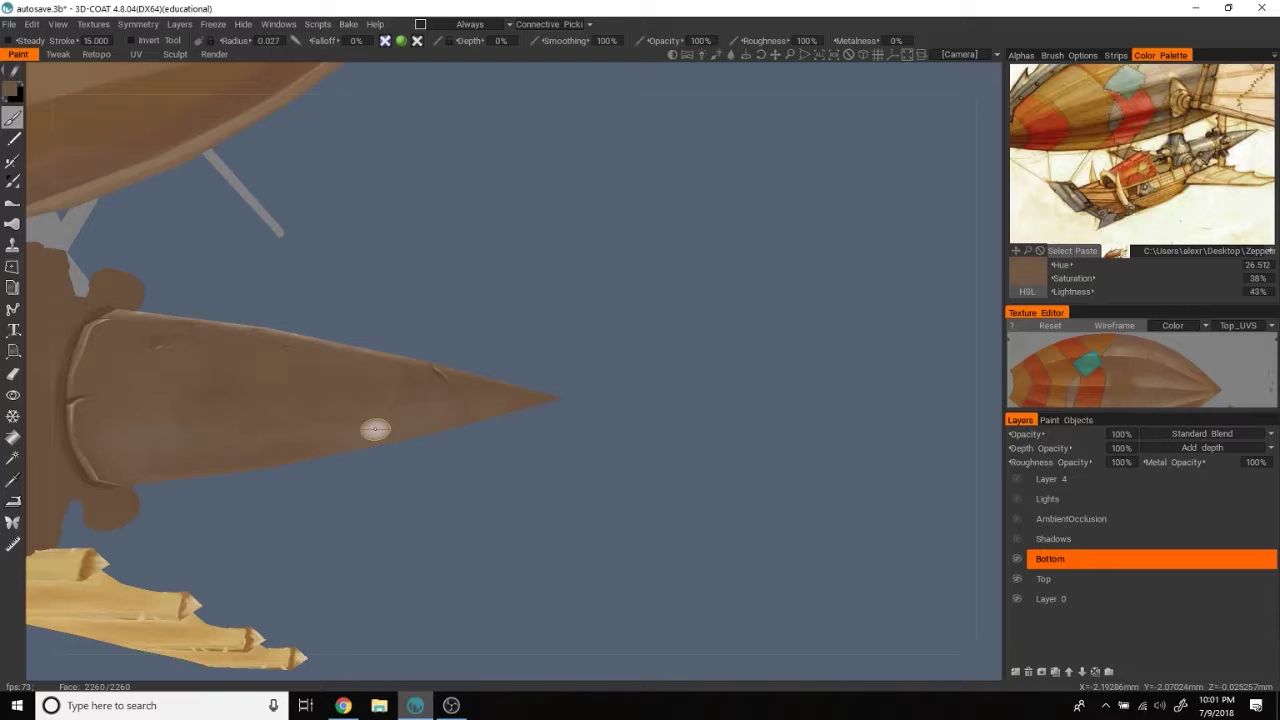
{"action": "middle_click_drag", "start_coordinate": [482, 420], "coordinate": [449, 410]}
{"action": "scroll", "coordinate": [714, 419], "scroll_direction": "down", "scroll_amount": 3}
{"action": "mouse_move", "coordinate": [714, 419]}
{"action": "middle_mouse_down"}
{"action": "mouse_move", "coordinate": [720, 354]}
{"action": "mouse_move", "coordinate": [770, 463]}
{"action": "mouse_move", "coordinate": [849, 451]}
{"action": "mouse_move", "coordinate": [809, 394]}
{"action": "middle_mouse_up"}
{"action": "scroll", "coordinate": [849, 451], "scroll_direction": "up", "scroll_amount": 3}
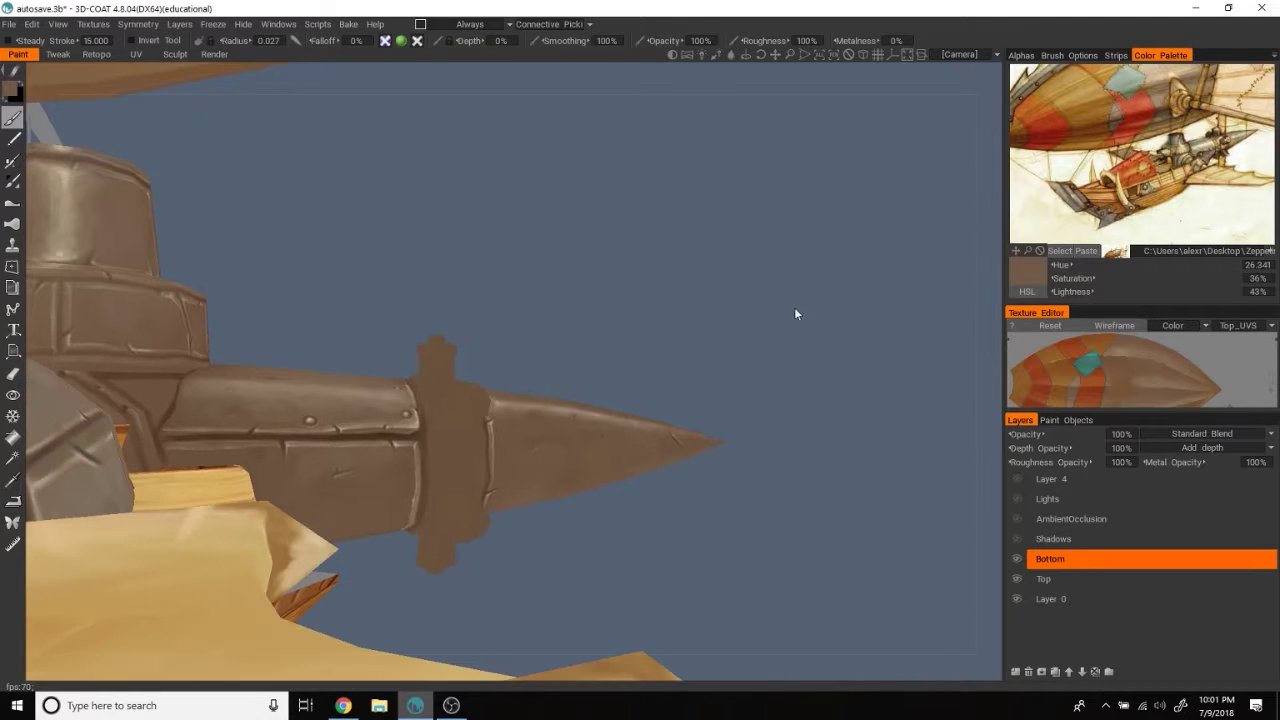
Step: Orbit under the hull to view the spike and gondola close up from below
{"action": "scroll", "coordinate": [707, 279], "scroll_direction": "up", "scroll_amount": 5}
{"action": "scroll", "coordinate": [707, 279], "scroll_direction": "down", "scroll_amount": 2}
{"action": "middle_click_drag", "start_coordinate": [725, 414], "coordinate": [654, 509]}
{"action": "scroll", "coordinate": [448, 342], "scroll_direction": "up", "scroll_amount": 2}
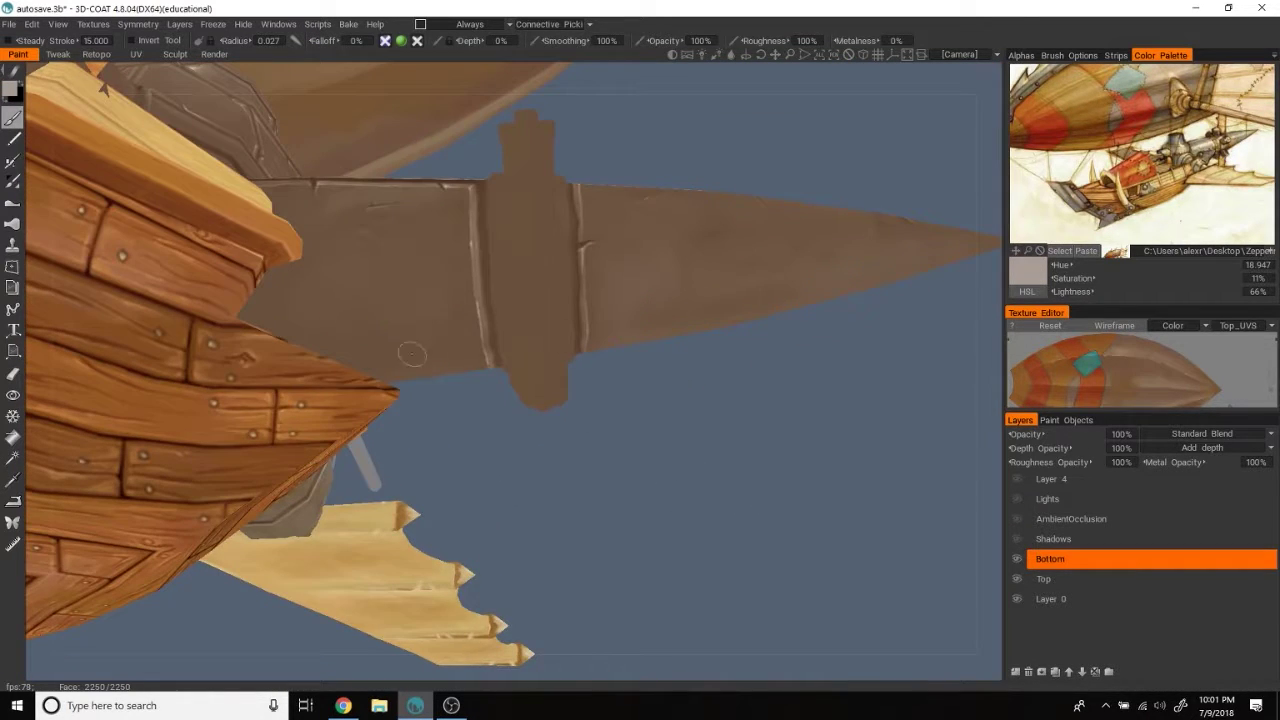
{"action": "mouse_move", "coordinate": [341, 279]}
{"action": "middle_mouse_down"}
{"action": "mouse_move", "coordinate": [715, 456]}
{"action": "mouse_move", "coordinate": [464, 355]}
{"action": "middle_mouse_up"}
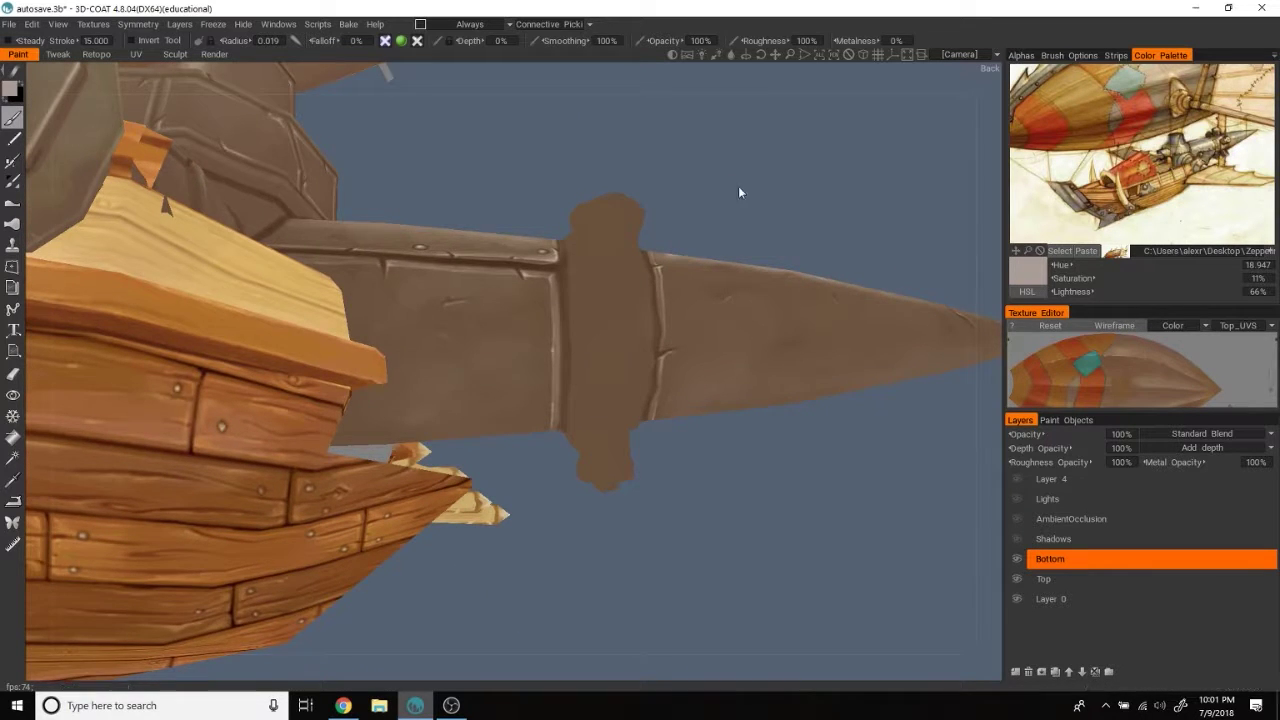
{"action": "middle_click_drag", "start_coordinate": [610, 270], "coordinate": [716, 311]}
{"action": "mouse_move", "coordinate": [811, 307]}
{"action": "middle_mouse_down"}
{"action": "mouse_move", "coordinate": [776, 184]}
{"action": "mouse_move", "coordinate": [700, 250]}
{"action": "mouse_move", "coordinate": [766, 163]}
{"action": "mouse_move", "coordinate": [798, 481]}
{"action": "mouse_move", "coordinate": [809, 179]}
{"action": "mouse_move", "coordinate": [518, 366]}
{"action": "middle_mouse_up"}
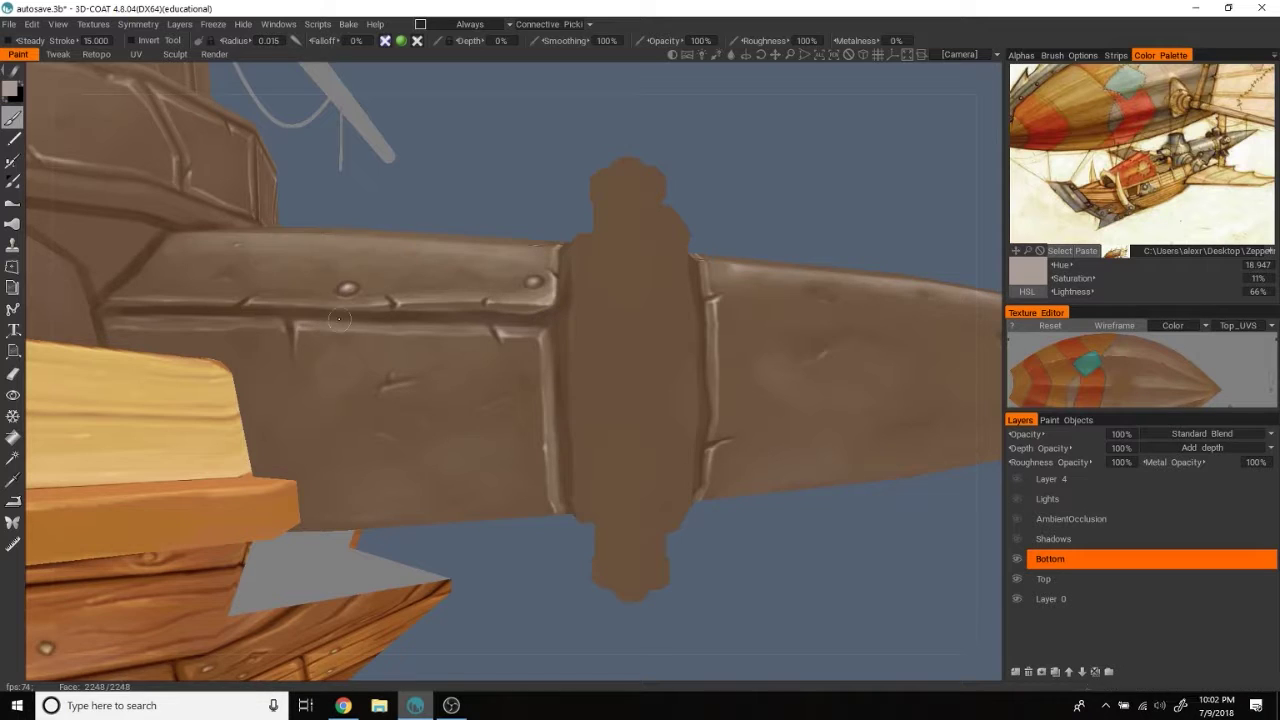
Step: Sample the darker barrel brown (hue 26.512, 48% saturation, 34% lightness)
{"action": "scroll", "coordinate": [757, 249], "scroll_direction": "down", "scroll_amount": 5}
{"action": "scroll", "coordinate": [757, 249], "scroll_direction": "up", "scroll_amount": 5}
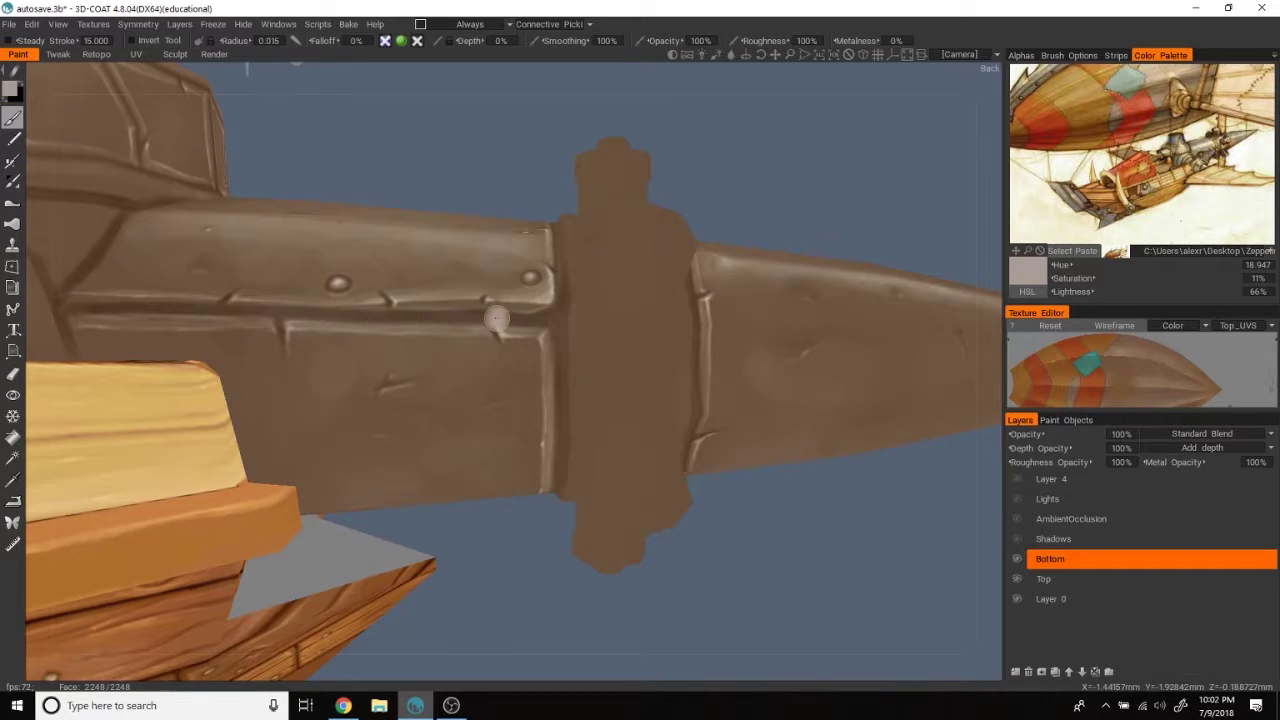
{"action": "key", "text": "v"}
{"action": "scroll", "coordinate": [838, 193], "scroll_direction": "down", "scroll_amount": 3}
{"action": "scroll", "coordinate": [550, 385], "scroll_direction": "up", "scroll_amount": 2}
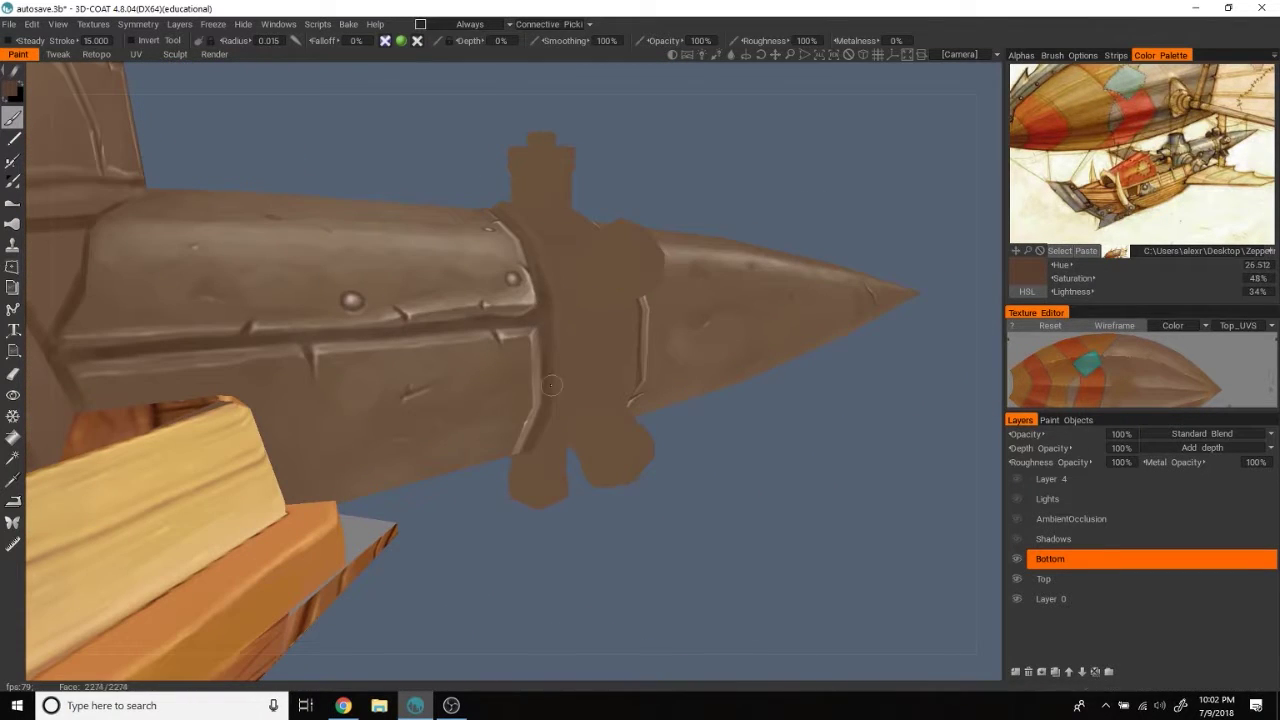
{"action": "left_click_drag", "start_coordinate": [903, 233], "coordinate": [555, 362]}
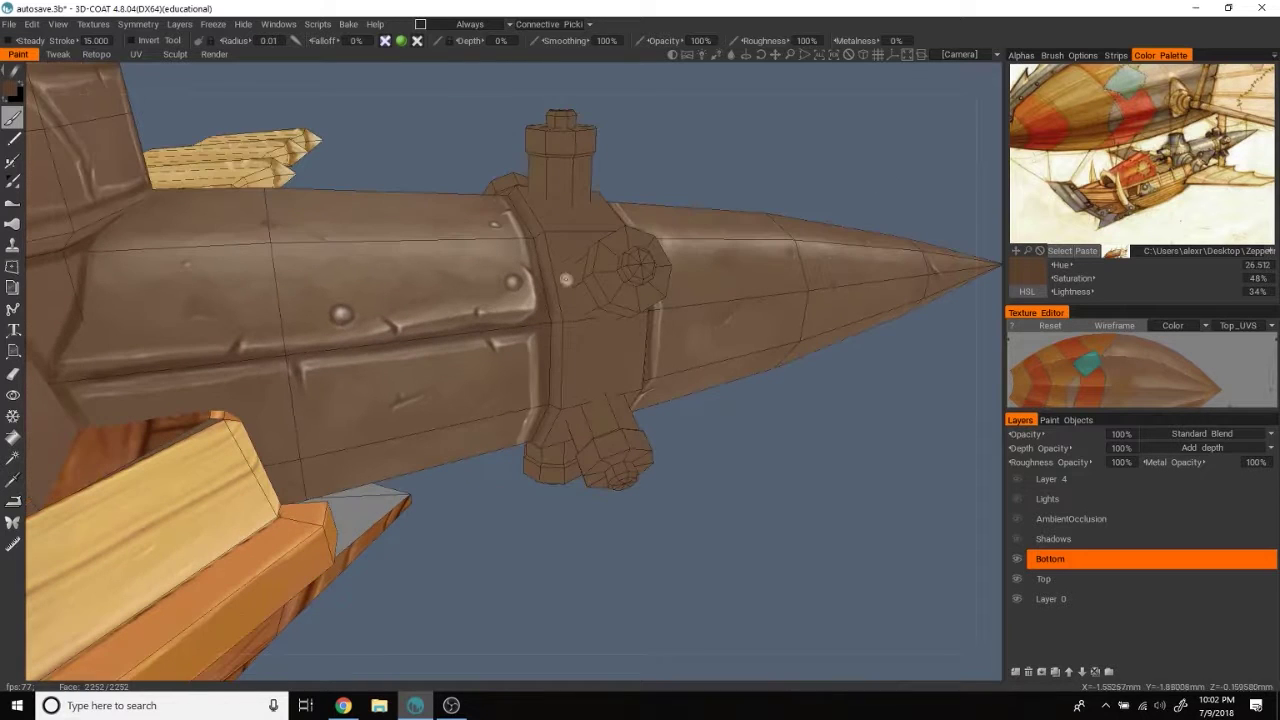
Step: Show the mesh wireframe and inspect the whole airship from the side
{"action": "key", "text": "v"}
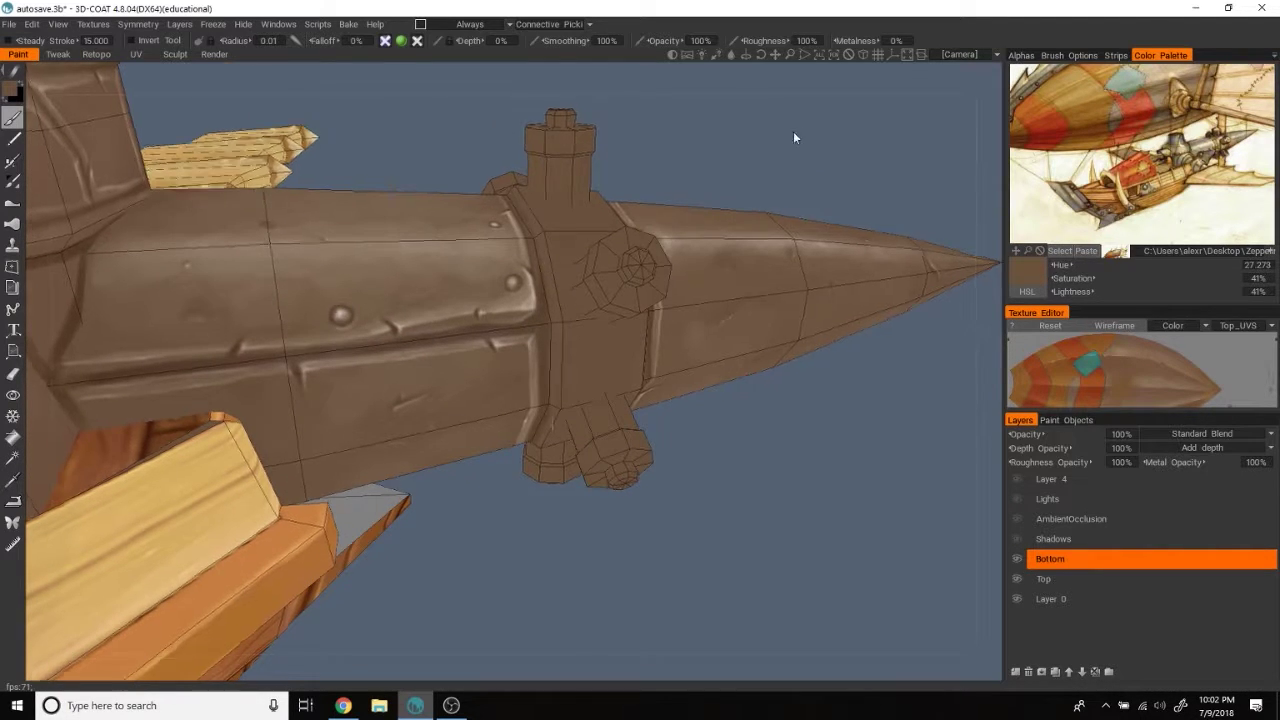
{"action": "left_click_drag", "start_coordinate": [793, 131], "coordinate": [810, 220]}
{"action": "scroll", "coordinate": [820, 253], "scroll_direction": "down", "scroll_amount": 4}
{"action": "left_click_drag", "start_coordinate": [815, 275], "coordinate": [806, 306]}
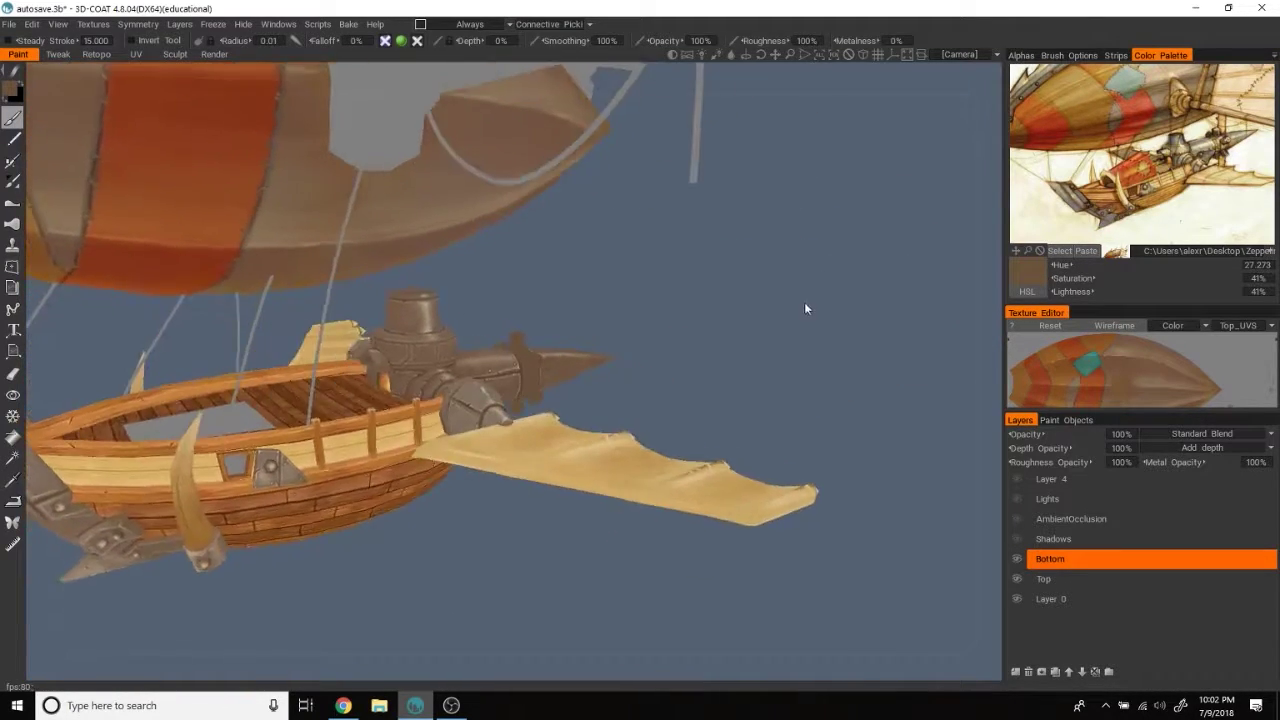
{"action": "scroll", "coordinate": [810, 325], "scroll_direction": "up", "scroll_amount": 2}
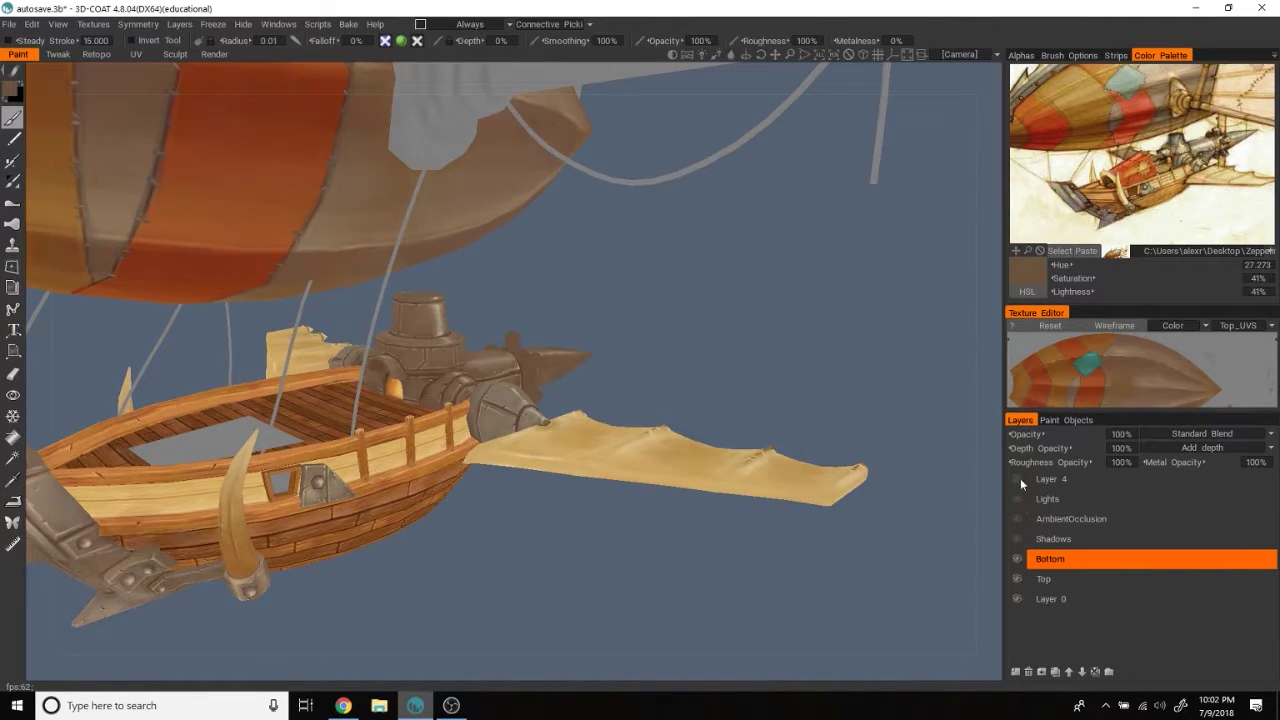
{"action": "mouse_move", "coordinate": [820, 324]}
{"action": "left_mouse_down"}
{"action": "mouse_move", "coordinate": [744, 342]}
{"action": "mouse_move", "coordinate": [804, 326]}
{"action": "mouse_move", "coordinate": [730, 318]}
{"action": "mouse_move", "coordinate": [822, 324]}
{"action": "mouse_move", "coordinate": [808, 354]}
{"action": "mouse_move", "coordinate": [854, 374]}
{"action": "mouse_move", "coordinate": [786, 383]}
{"action": "mouse_move", "coordinate": [812, 372]}
{"action": "left_mouse_up"}
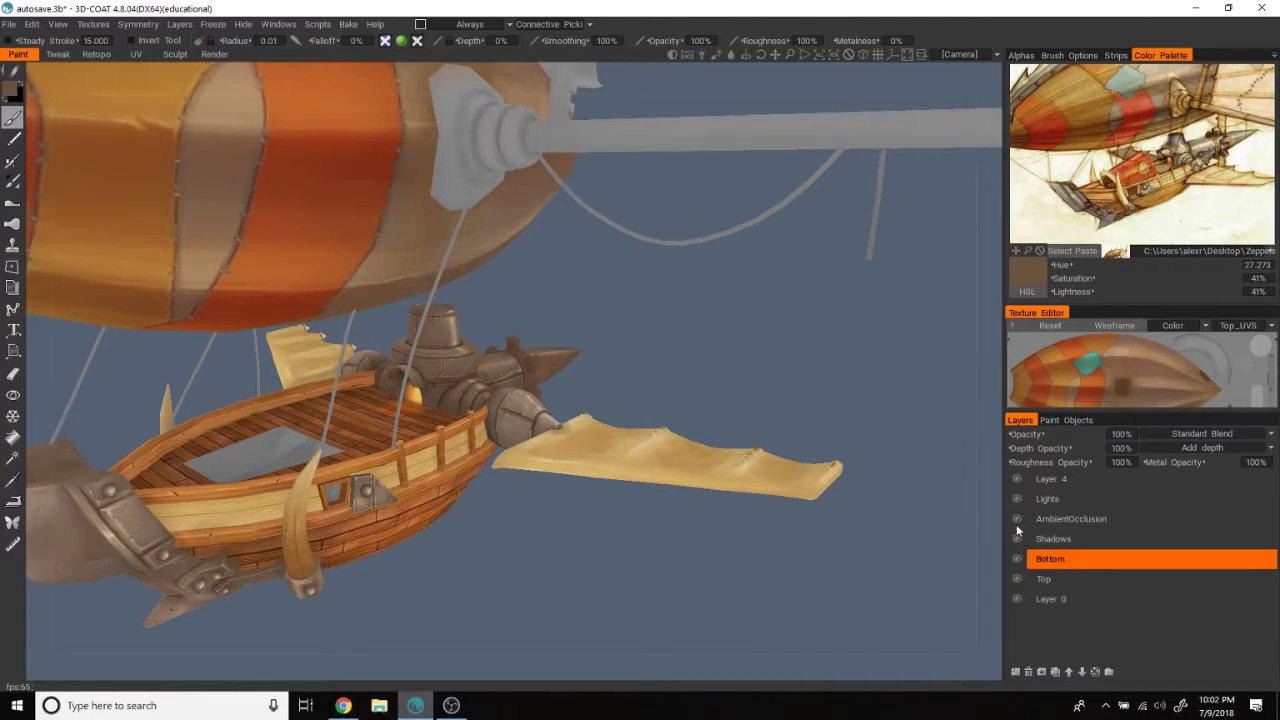
Step: Return to the cannon and pick a deep brown (hue 33.750, 46% saturation, 40% lightness) from the reference
{"action": "mouse_move", "coordinate": [914, 412]}
{"action": "left_mouse_down"}
{"action": "mouse_move", "coordinate": [757, 364]}
{"action": "mouse_move", "coordinate": [680, 511]}
{"action": "mouse_move", "coordinate": [743, 514]}
{"action": "mouse_move", "coordinate": [849, 211]}
{"action": "mouse_move", "coordinate": [805, 222]}
{"action": "mouse_move", "coordinate": [777, 249]}
{"action": "mouse_move", "coordinate": [862, 218]}
{"action": "left_mouse_up"}
{"action": "scroll", "coordinate": [790, 356], "scroll_direction": "up", "scroll_amount": 3}
{"action": "scroll", "coordinate": [823, 348], "scroll_direction": "up", "scroll_amount": 3}
{"action": "left_click", "coordinate": [1226, 146]}
{"action": "left_click", "coordinate": [1226, 146]}
{"action": "mouse_move", "coordinate": [790, 200]}
{"action": "left_mouse_down"}
{"action": "mouse_move", "coordinate": [773, 183]}
{"action": "mouse_move", "coordinate": [757, 190]}
{"action": "mouse_move", "coordinate": [786, 215]}
{"action": "left_mouse_up"}
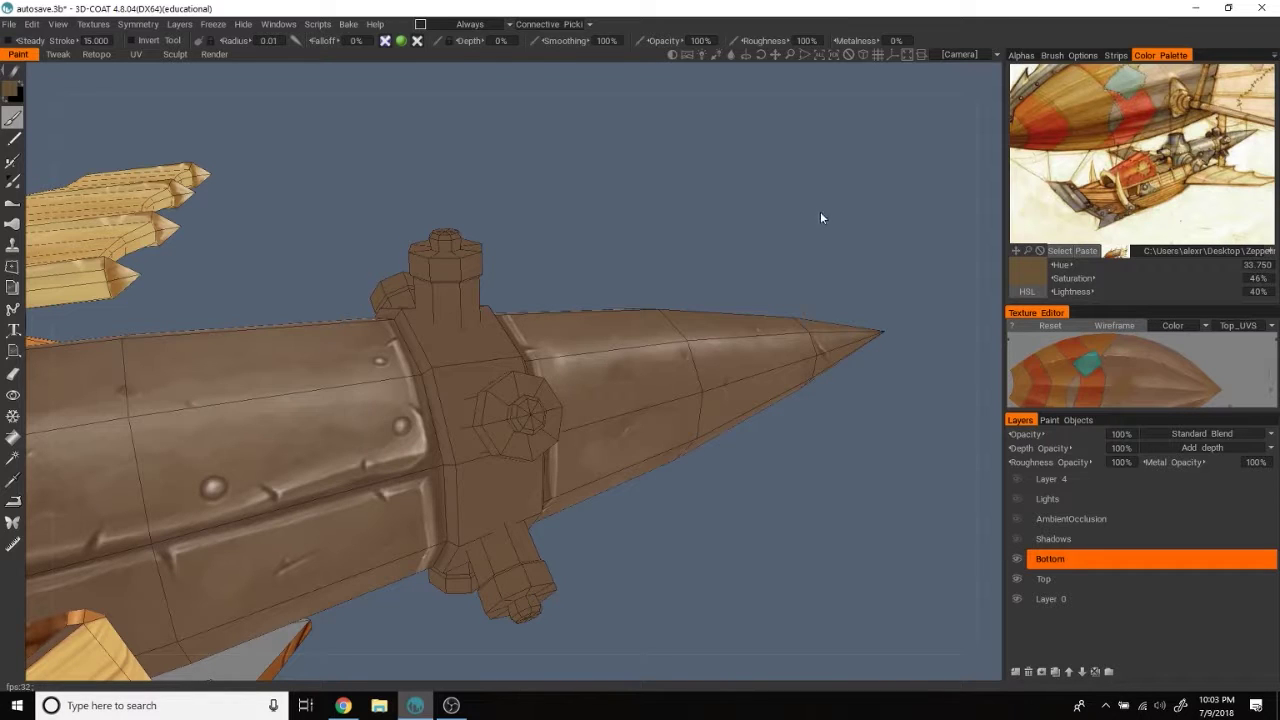
Step: Try gold and pale yellow from the reference, then sample the barrel's brown
{"action": "left_click", "coordinate": [1190, 164]}
{"action": "mouse_move", "coordinate": [753, 208]}
{"action": "left_mouse_down"}
{"action": "mouse_move", "coordinate": [681, 268]}
{"action": "mouse_move", "coordinate": [742, 221]}
{"action": "left_mouse_up"}
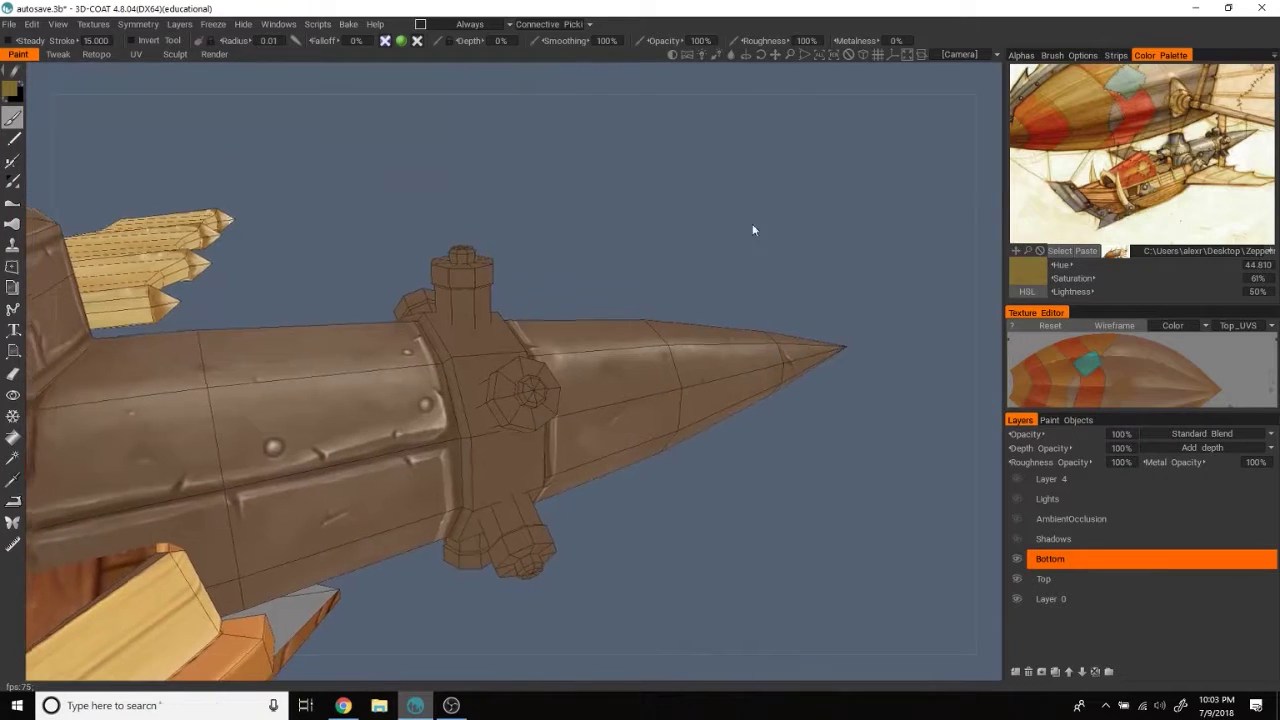
{"action": "left_click", "coordinate": [1042, 180]}
{"action": "left_click_drag", "start_coordinate": [660, 250], "coordinate": [610, 302]}
{"action": "key", "text": "v"}
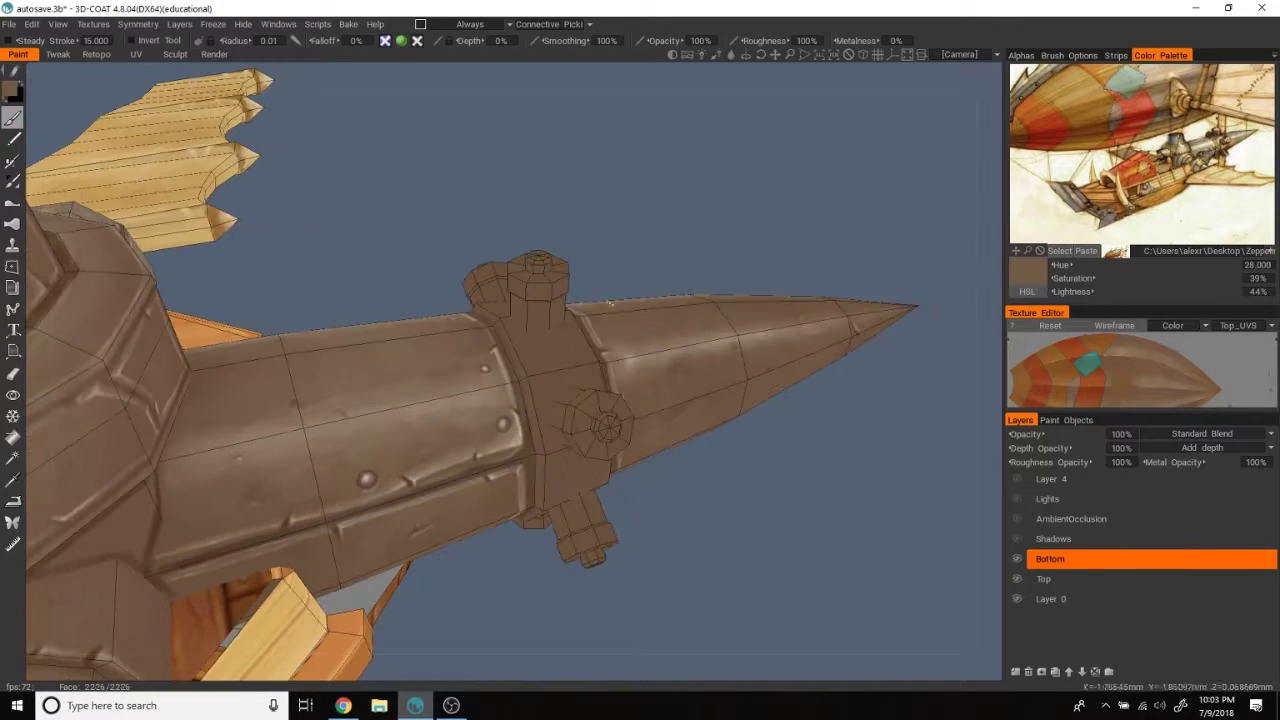
{"action": "mouse_move", "coordinate": [760, 190]}
{"action": "left_mouse_down"}
{"action": "mouse_move", "coordinate": [693, 173]}
{"action": "mouse_move", "coordinate": [163, 131]}
{"action": "left_mouse_up"}
Step: Hide the rear barrel section with the polygon Hide tool, then return to painting
{"action": "left_click", "coordinate": [243, 24]}
{"action": "left_click", "coordinate": [13, 395]}
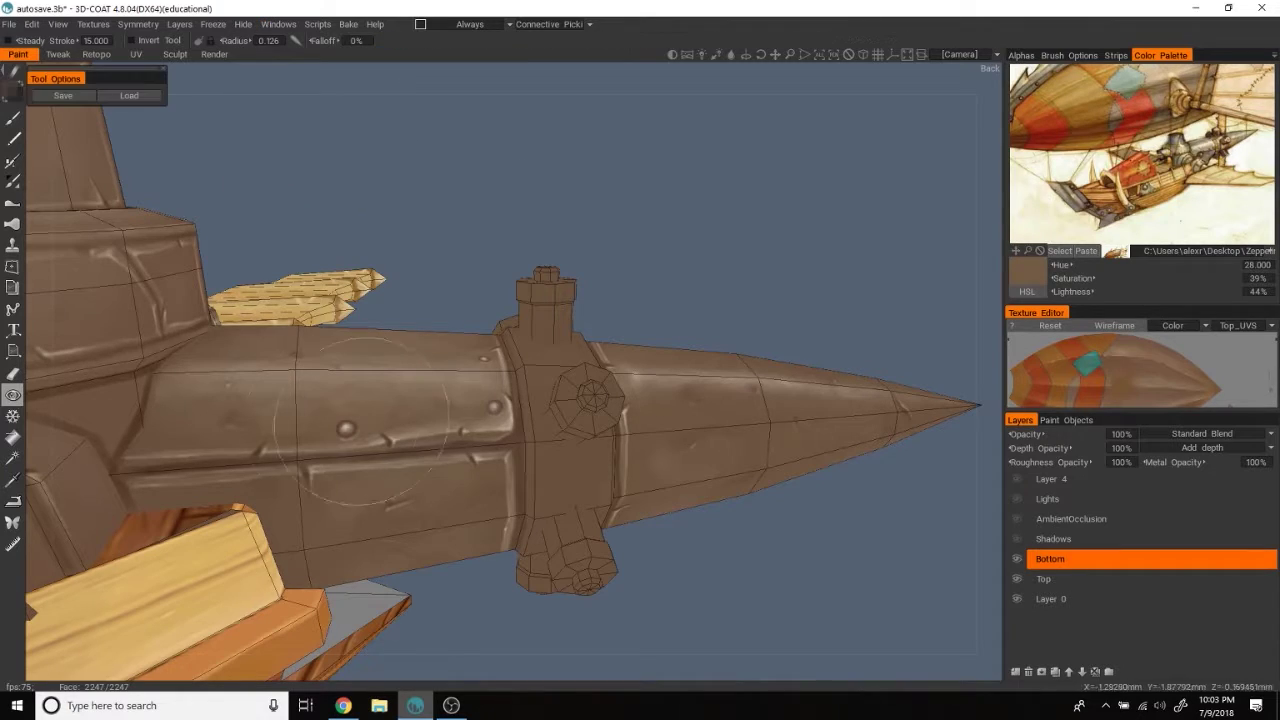
{"action": "mouse_move", "coordinate": [600, 250]}
{"action": "left_mouse_down"}
{"action": "mouse_move", "coordinate": [646, 201]}
{"action": "mouse_move", "coordinate": [257, 240]}
{"action": "mouse_move", "coordinate": [403, 283]}
{"action": "mouse_move", "coordinate": [811, 311]}
{"action": "mouse_move", "coordinate": [677, 414]}
{"action": "left_mouse_up"}
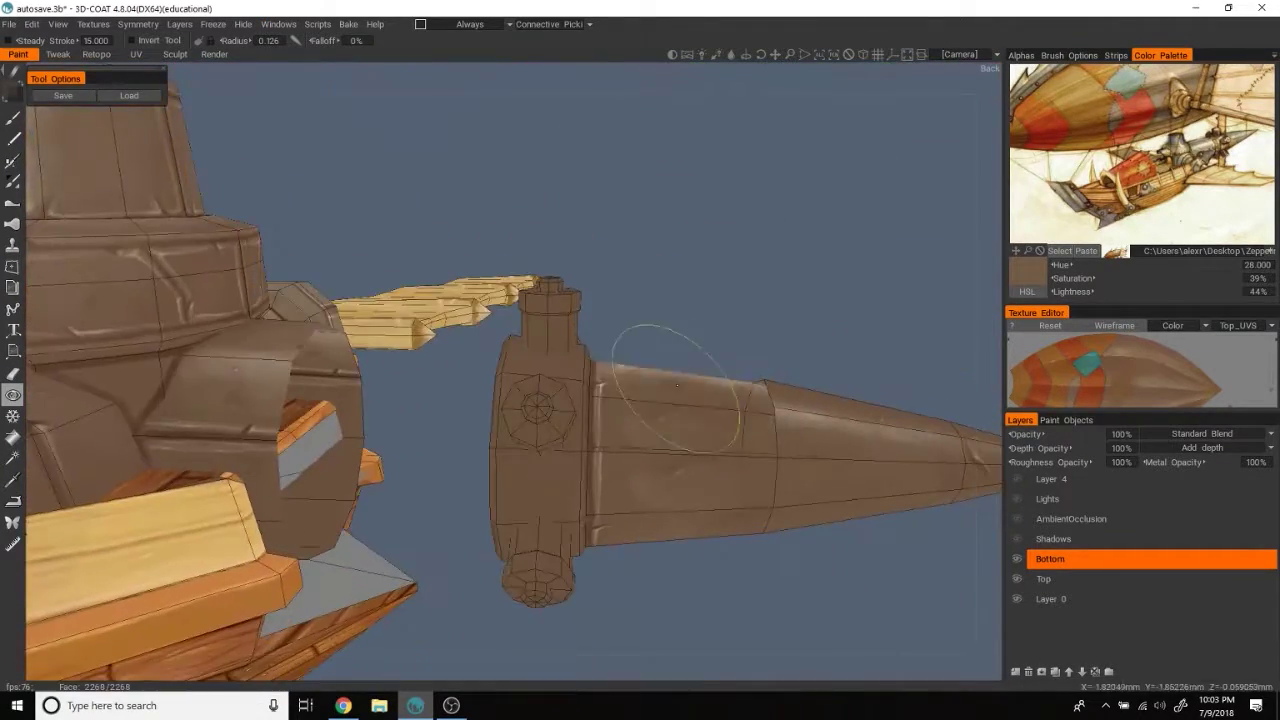
{"action": "mouse_move", "coordinate": [710, 582]}
{"action": "left_mouse_down"}
{"action": "mouse_move", "coordinate": [722, 602]}
{"action": "mouse_move", "coordinate": [480, 543]}
{"action": "mouse_move", "coordinate": [649, 363]}
{"action": "mouse_move", "coordinate": [768, 404]}
{"action": "mouse_move", "coordinate": [746, 294]}
{"action": "mouse_move", "coordinate": [571, 423]}
{"action": "left_mouse_up"}
{"action": "key", "text": "Escape"}
Step: Orbit beneath the hull to bring the mount's bolt cylinder into view
{"action": "left_click_drag", "start_coordinate": [498, 360], "coordinate": [626, 323]}
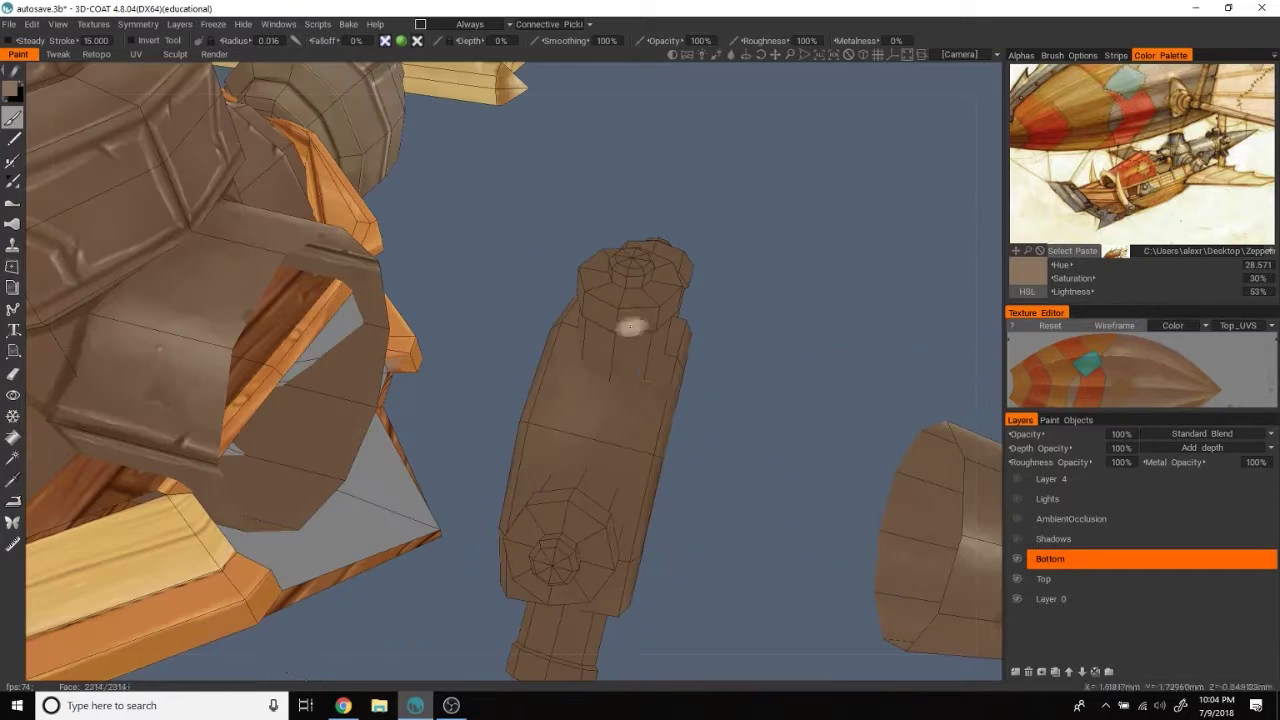
{"action": "left_click_drag", "start_coordinate": [794, 357], "coordinate": [648, 320]}
{"action": "left_click_drag", "start_coordinate": [825, 267], "coordinate": [656, 425]}
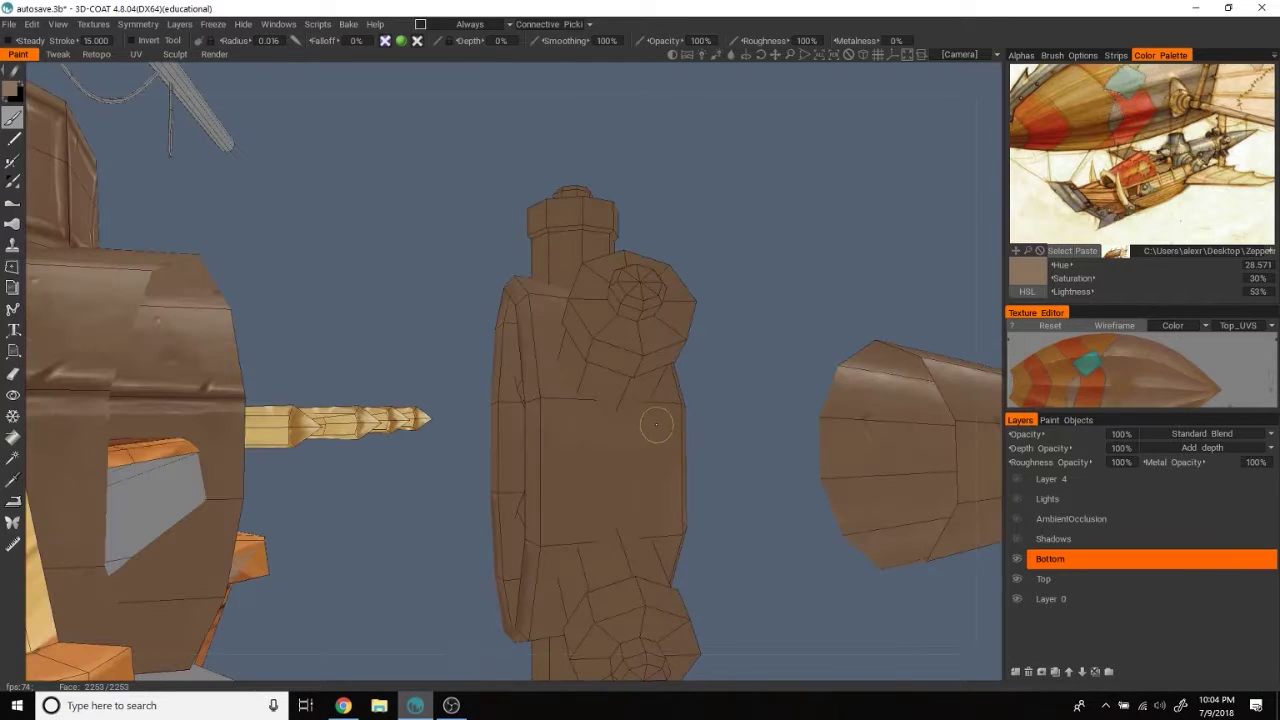
{"action": "left_click_drag", "start_coordinate": [578, 500], "coordinate": [723, 374]}
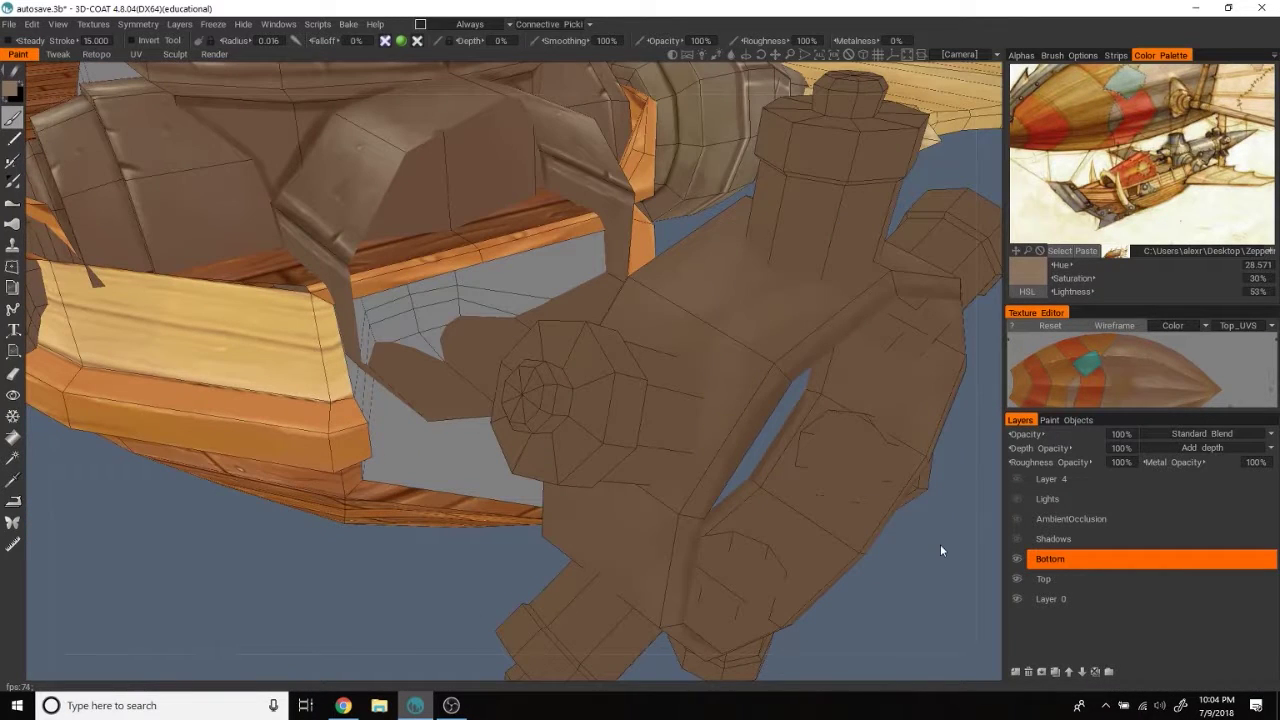
{"action": "mouse_move", "coordinate": [940, 550]}
{"action": "left_mouse_down"}
{"action": "mouse_move", "coordinate": [519, 405]}
{"action": "mouse_move", "coordinate": [851, 409]}
{"action": "mouse_move", "coordinate": [823, 306]}
{"action": "mouse_move", "coordinate": [692, 288]}
{"action": "mouse_move", "coordinate": [509, 359]}
{"action": "left_mouse_up"}
{"action": "mouse_move", "coordinate": [607, 422]}
{"action": "left_mouse_down"}
{"action": "mouse_move", "coordinate": [766, 277]}
{"action": "mouse_move", "coordinate": [820, 451]}
{"action": "mouse_move", "coordinate": [793, 399]}
{"action": "mouse_move", "coordinate": [811, 338]}
{"action": "mouse_move", "coordinate": [803, 408]}
{"action": "mouse_move", "coordinate": [754, 462]}
{"action": "mouse_move", "coordinate": [749, 492]}
{"action": "left_mouse_up"}
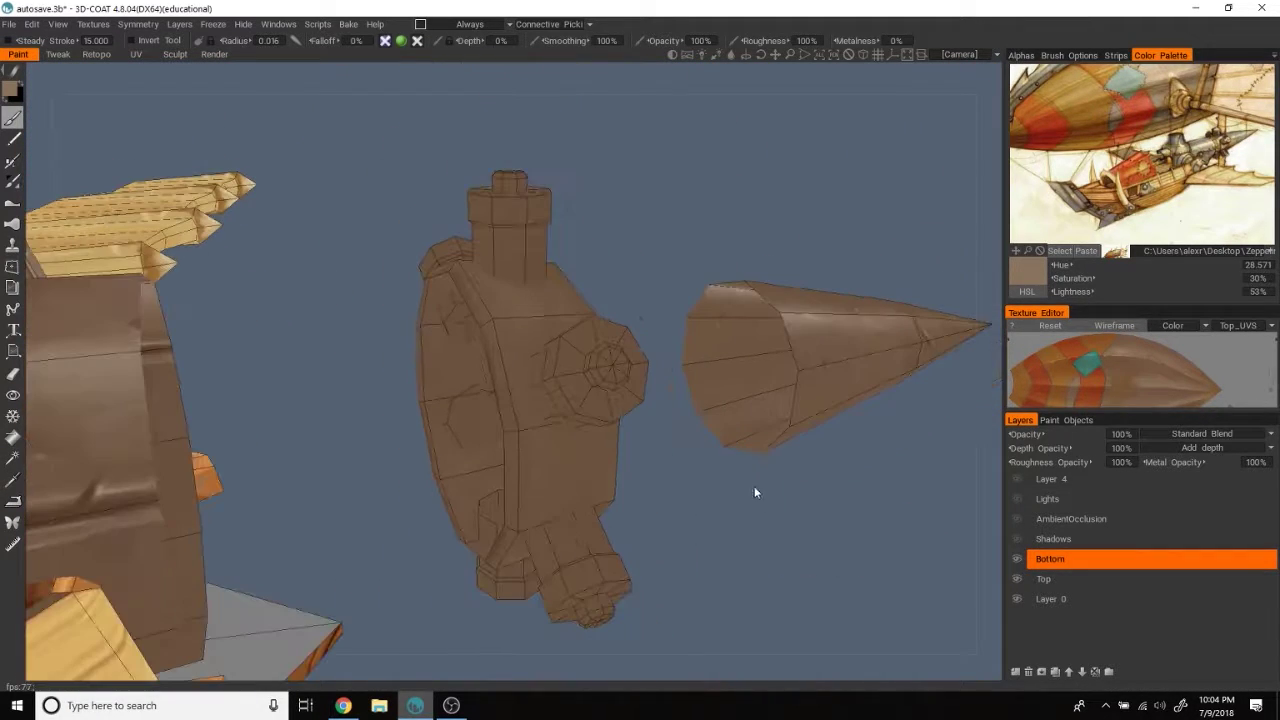
{"action": "mouse_move", "coordinate": [746, 501]}
{"action": "left_mouse_down"}
{"action": "mouse_move", "coordinate": [726, 506]}
{"action": "mouse_move", "coordinate": [775, 505]}
{"action": "left_mouse_up"}
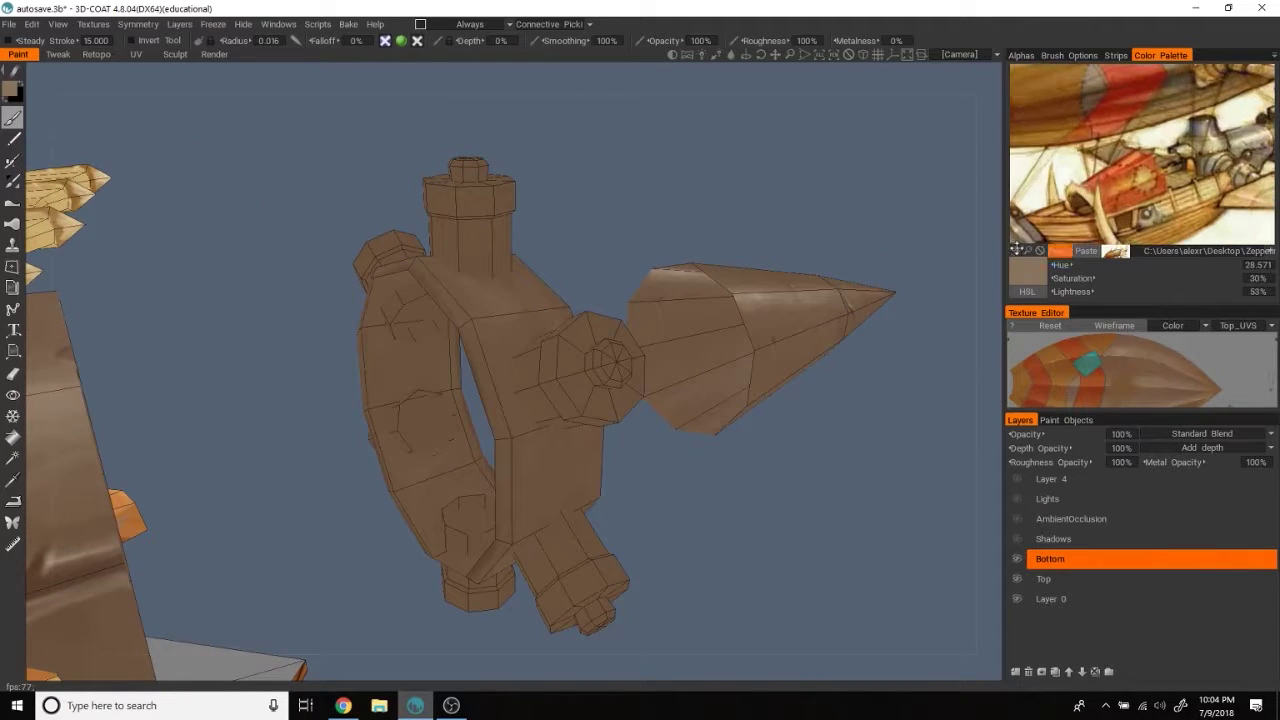
{"action": "mouse_move", "coordinate": [851, 206]}
{"action": "left_mouse_down"}
{"action": "mouse_move", "coordinate": [818, 184]}
{"action": "mouse_move", "coordinate": [790, 200]}
{"action": "mouse_move", "coordinate": [752, 182]}
{"action": "mouse_move", "coordinate": [632, 232]}
{"action": "mouse_move", "coordinate": [643, 200]}
{"action": "mouse_move", "coordinate": [689, 300]}
{"action": "mouse_move", "coordinate": [683, 129]}
{"action": "mouse_move", "coordinate": [783, 322]}
{"action": "mouse_move", "coordinate": [646, 351]}
{"action": "left_mouse_up"}
{"action": "mouse_move", "coordinate": [477, 349]}
{"action": "left_mouse_down"}
{"action": "mouse_move", "coordinate": [534, 339]}
{"action": "mouse_move", "coordinate": [552, 357]}
{"action": "mouse_move", "coordinate": [611, 251]}
{"action": "mouse_move", "coordinate": [669, 237]}
{"action": "mouse_move", "coordinate": [540, 440]}
{"action": "mouse_move", "coordinate": [523, 437]}
{"action": "left_mouse_up"}
Step: Paint dark reddish-brown bands (hue 10.286, 25% lightness) around the bolt and its nut
{"action": "mouse_move", "coordinate": [575, 340]}
{"action": "left_mouse_down"}
{"action": "mouse_move", "coordinate": [474, 497]}
{"action": "mouse_move", "coordinate": [708, 458]}
{"action": "left_mouse_up"}
{"action": "mouse_move", "coordinate": [624, 446]}
{"action": "middle_mouse_down"}
{"action": "mouse_move", "coordinate": [428, 157]}
{"action": "mouse_move", "coordinate": [937, 368]}
{"action": "middle_mouse_up"}
{"action": "mouse_move", "coordinate": [686, 517]}
{"action": "middle_mouse_down"}
{"action": "mouse_move", "coordinate": [868, 340]}
{"action": "mouse_move", "coordinate": [529, 337]}
{"action": "mouse_move", "coordinate": [649, 251]}
{"action": "middle_mouse_up"}
{"action": "left_click_drag", "start_coordinate": [534, 354], "coordinate": [549, 360]}
{"action": "mouse_move", "coordinate": [604, 200]}
{"action": "middle_mouse_down"}
{"action": "mouse_move", "coordinate": [772, 298]}
{"action": "mouse_move", "coordinate": [527, 318]}
{"action": "mouse_move", "coordinate": [423, 357]}
{"action": "mouse_move", "coordinate": [420, 400]}
{"action": "mouse_move", "coordinate": [436, 403]}
{"action": "middle_mouse_up"}
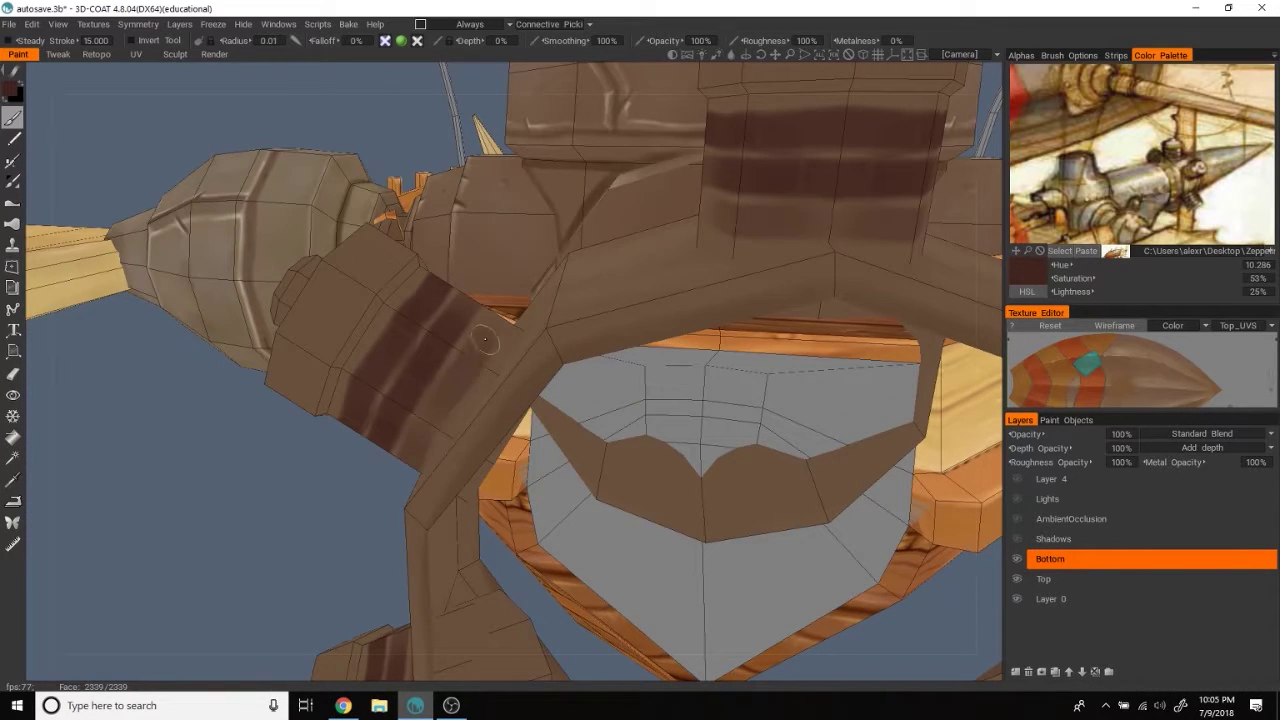
Step: Band the remaining ring-mount bolts and check them, snapping to the Back view (Ctrl+Numpad 1)
{"action": "middle_click_drag", "start_coordinate": [457, 357], "coordinate": [396, 397]}
{"action": "mouse_move", "coordinate": [538, 287]}
{"action": "middle_mouse_down"}
{"action": "mouse_move", "coordinate": [77, 374]}
{"action": "mouse_move", "coordinate": [657, 443]}
{"action": "middle_mouse_up"}
{"action": "mouse_move", "coordinate": [536, 420]}
{"action": "middle_mouse_down"}
{"action": "mouse_move", "coordinate": [580, 229]}
{"action": "mouse_move", "coordinate": [466, 294]}
{"action": "mouse_move", "coordinate": [486, 163]}
{"action": "mouse_move", "coordinate": [521, 261]}
{"action": "middle_mouse_up"}
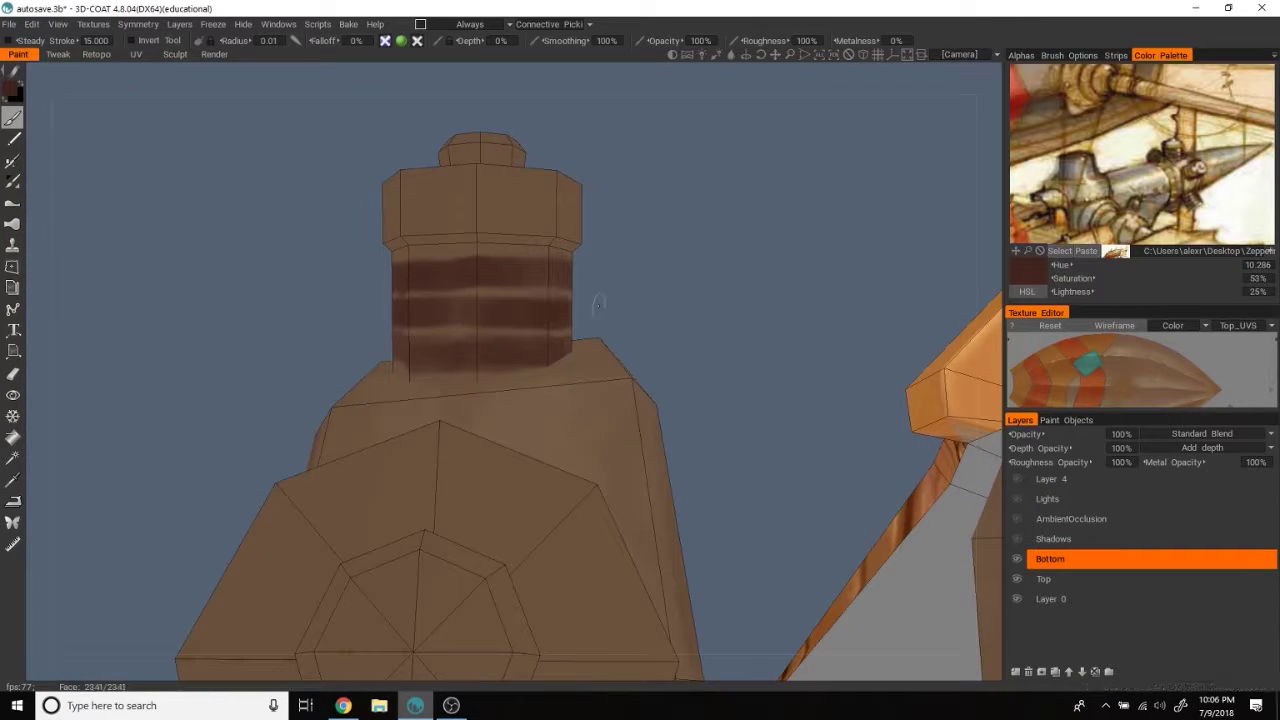
{"action": "mouse_move", "coordinate": [689, 289]}
{"action": "middle_mouse_down"}
{"action": "mouse_move", "coordinate": [743, 383]}
{"action": "mouse_move", "coordinate": [757, 340]}
{"action": "mouse_move", "coordinate": [491, 261]}
{"action": "mouse_move", "coordinate": [760, 423]}
{"action": "mouse_move", "coordinate": [646, 297]}
{"action": "mouse_move", "coordinate": [845, 160]}
{"action": "mouse_move", "coordinate": [566, 340]}
{"action": "middle_mouse_up"}
{"action": "mouse_move", "coordinate": [817, 303]}
{"action": "middle_mouse_down"}
{"action": "mouse_move", "coordinate": [700, 340]}
{"action": "mouse_move", "coordinate": [790, 314]}
{"action": "mouse_move", "coordinate": [757, 490]}
{"action": "mouse_move", "coordinate": [866, 462]}
{"action": "middle_mouse_up"}
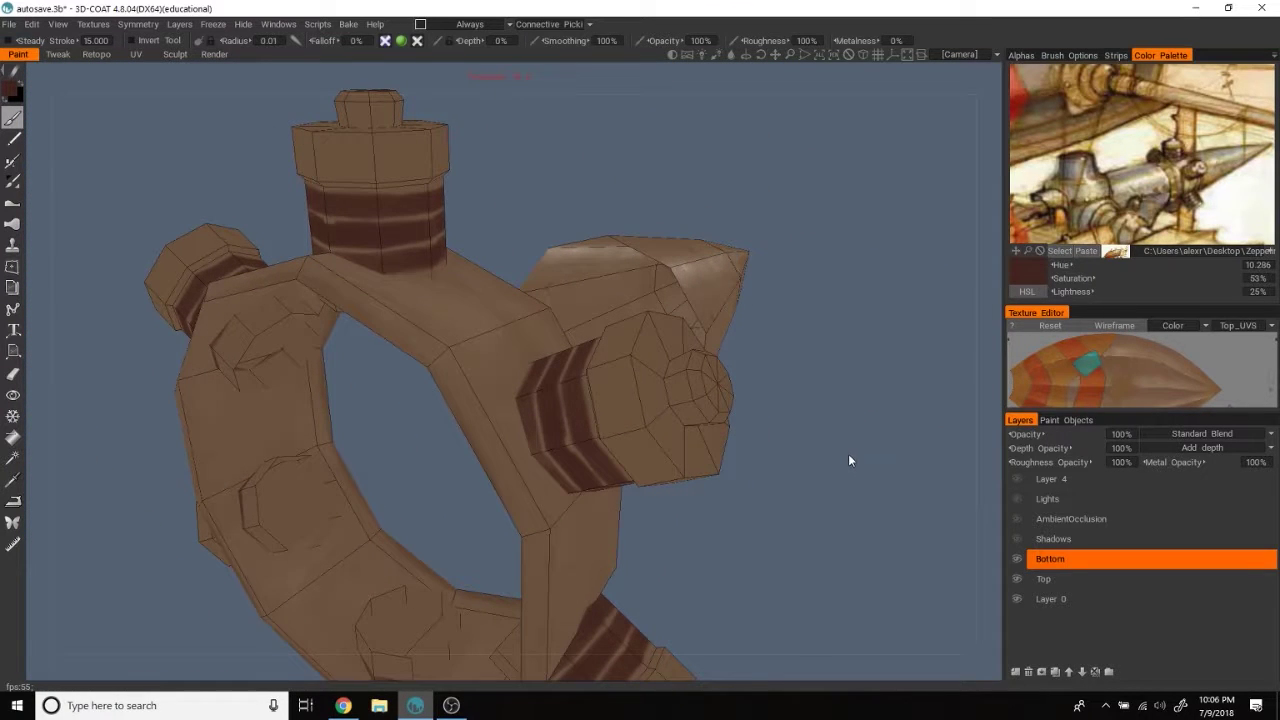
{"action": "mouse_move", "coordinate": [852, 452]}
{"action": "middle_mouse_down"}
{"action": "mouse_move", "coordinate": [851, 429]}
{"action": "mouse_move", "coordinate": [831, 417]}
{"action": "middle_mouse_up"}
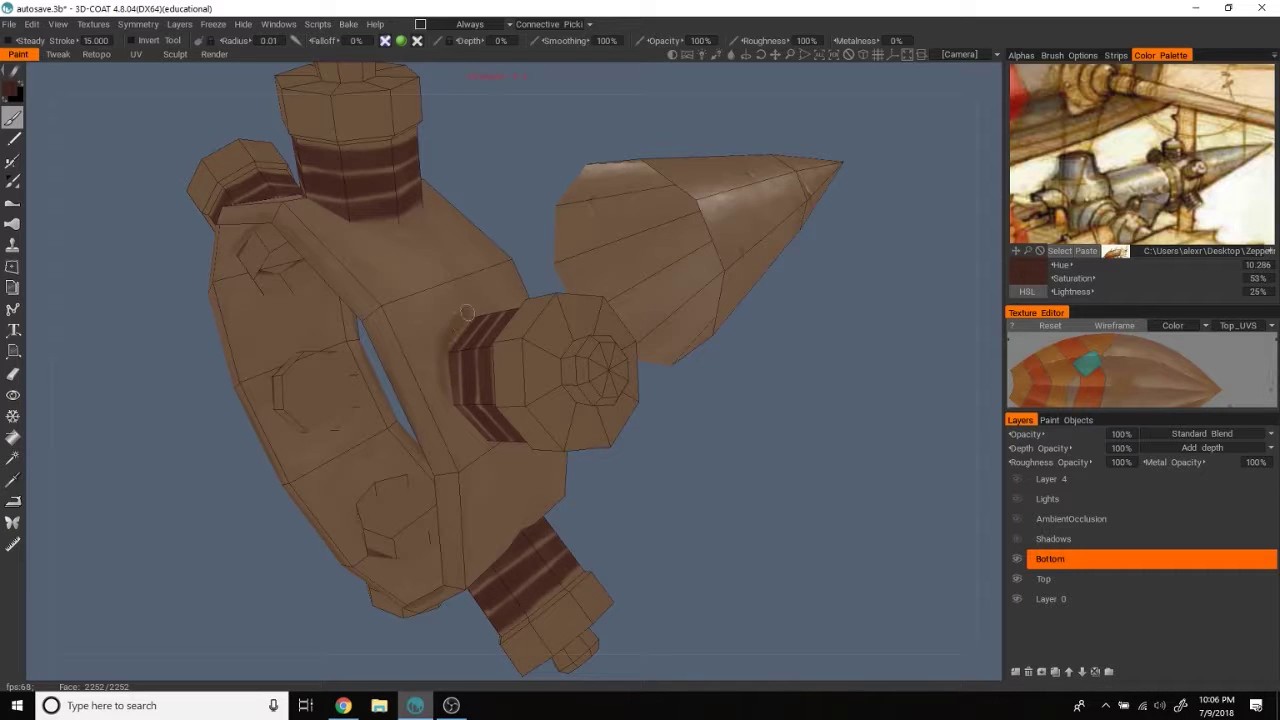
{"action": "key", "text": "ctrl+KP_1"}
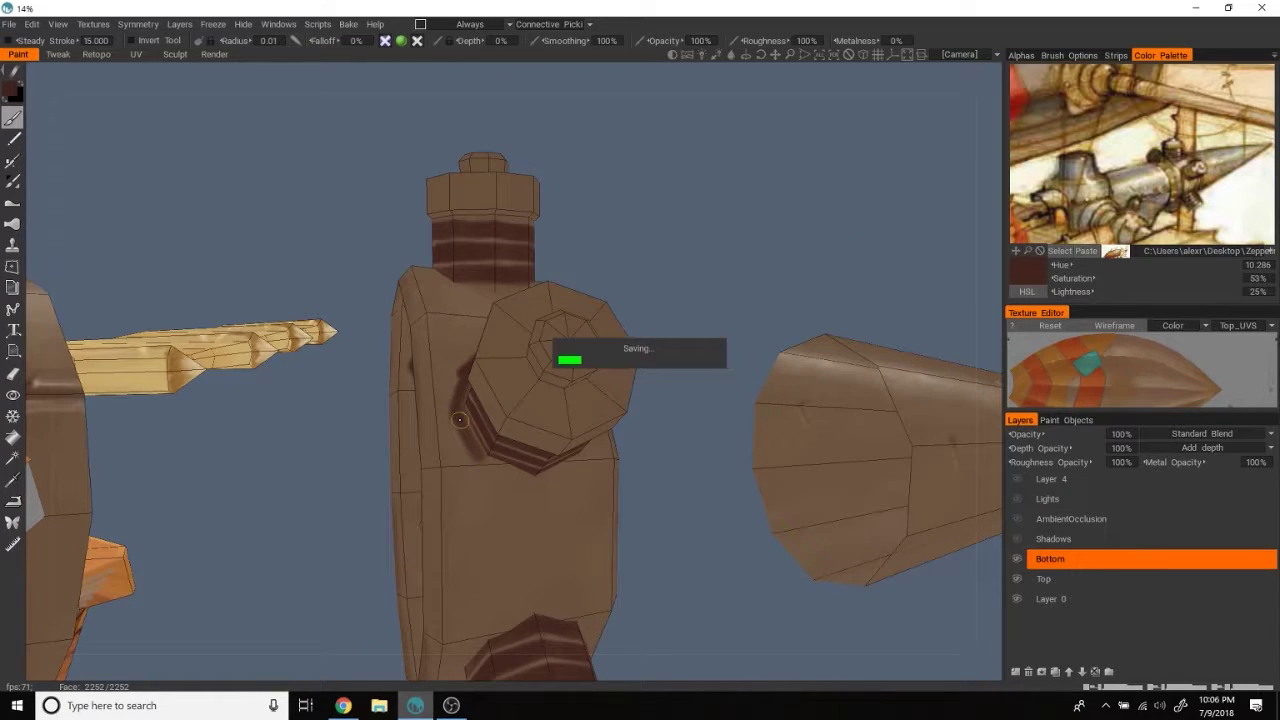
{"action": "mouse_move", "coordinate": [506, 470]}
{"action": "middle_mouse_down"}
{"action": "mouse_move", "coordinate": [596, 457]}
{"action": "mouse_move", "coordinate": [622, 433]}
{"action": "middle_mouse_up"}
Step: Paint dark stripes on the upright bolt cylinders and top bolt of the mount
{"action": "mouse_move", "coordinate": [585, 479]}
{"action": "middle_mouse_down"}
{"action": "mouse_move", "coordinate": [511, 484]}
{"action": "mouse_move", "coordinate": [648, 363]}
{"action": "middle_mouse_up"}
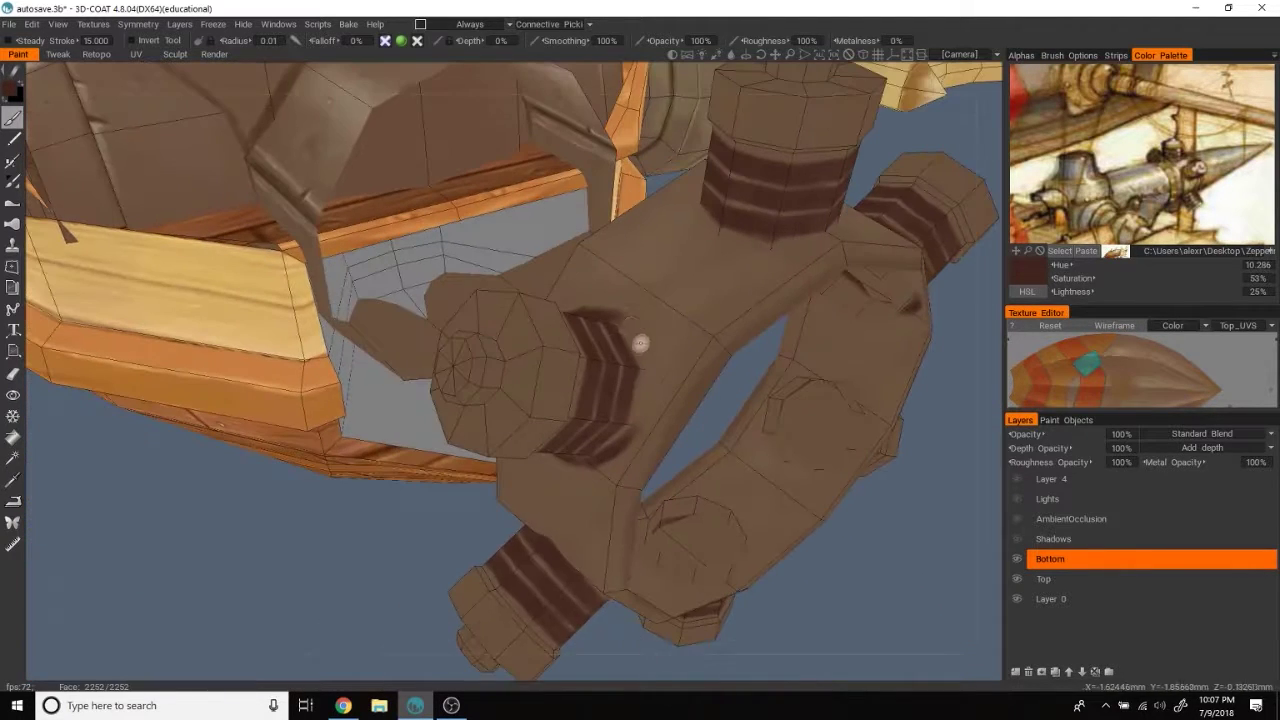
{"action": "middle_click_drag", "start_coordinate": [633, 438], "coordinate": [893, 553]}
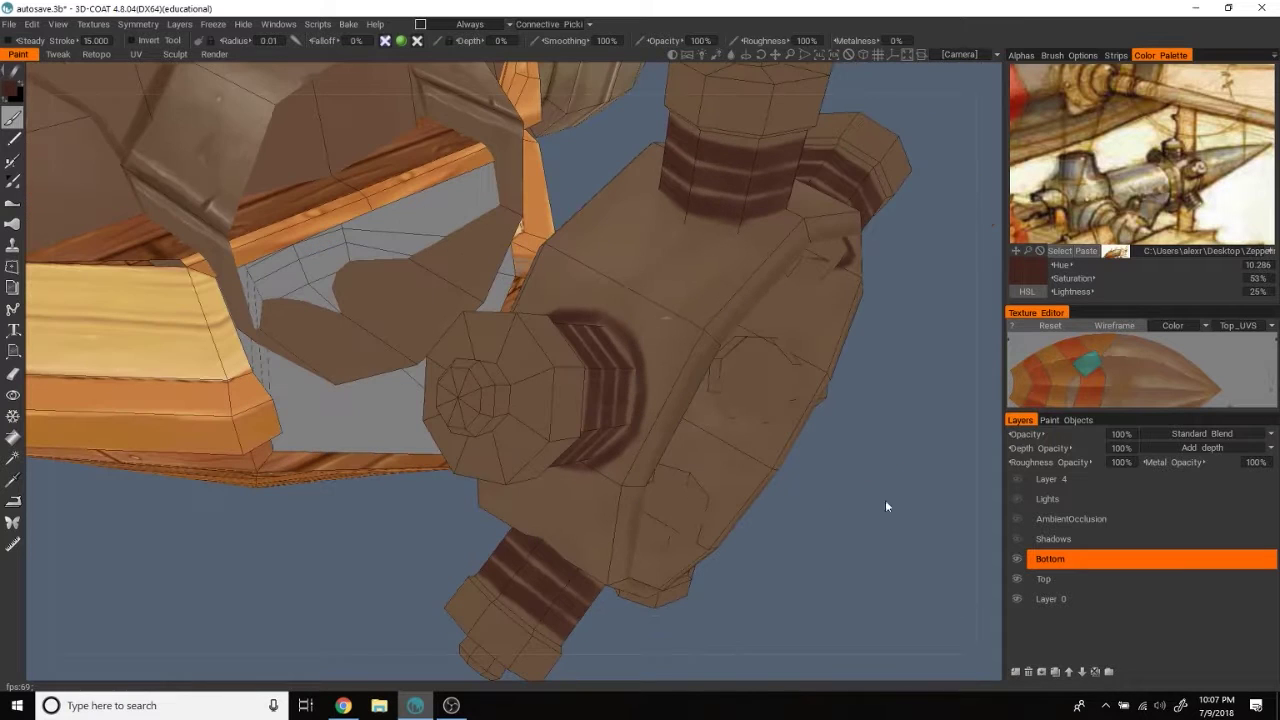
{"action": "mouse_move", "coordinate": [635, 349]}
{"action": "middle_mouse_down"}
{"action": "mouse_move", "coordinate": [908, 506]}
{"action": "mouse_move", "coordinate": [511, 402]}
{"action": "mouse_move", "coordinate": [654, 250]}
{"action": "mouse_move", "coordinate": [671, 277]}
{"action": "mouse_move", "coordinate": [421, 327]}
{"action": "middle_mouse_up"}
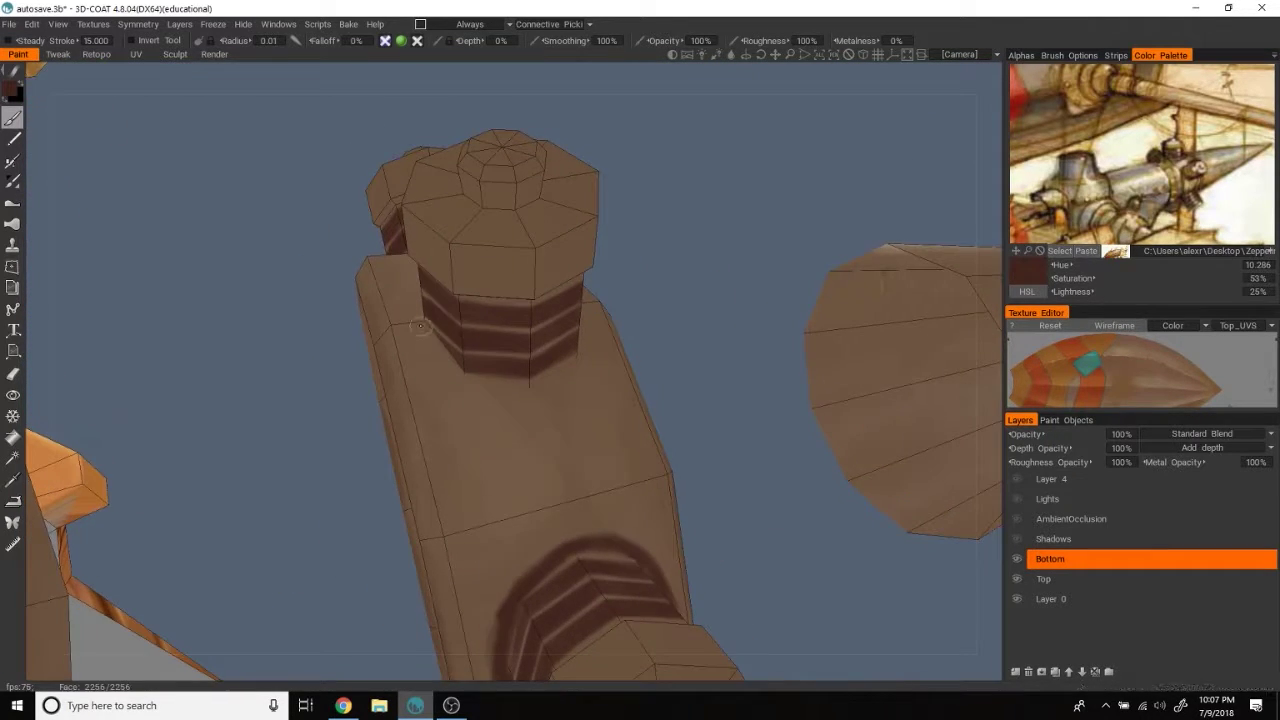
{"action": "mouse_move", "coordinate": [497, 392]}
{"action": "middle_mouse_down"}
{"action": "mouse_move", "coordinate": [469, 389]}
{"action": "mouse_move", "coordinate": [534, 383]}
{"action": "mouse_move", "coordinate": [619, 339]}
{"action": "mouse_move", "coordinate": [670, 463]}
{"action": "middle_mouse_up"}
{"action": "middle_click_drag", "start_coordinate": [616, 385], "coordinate": [914, 312]}
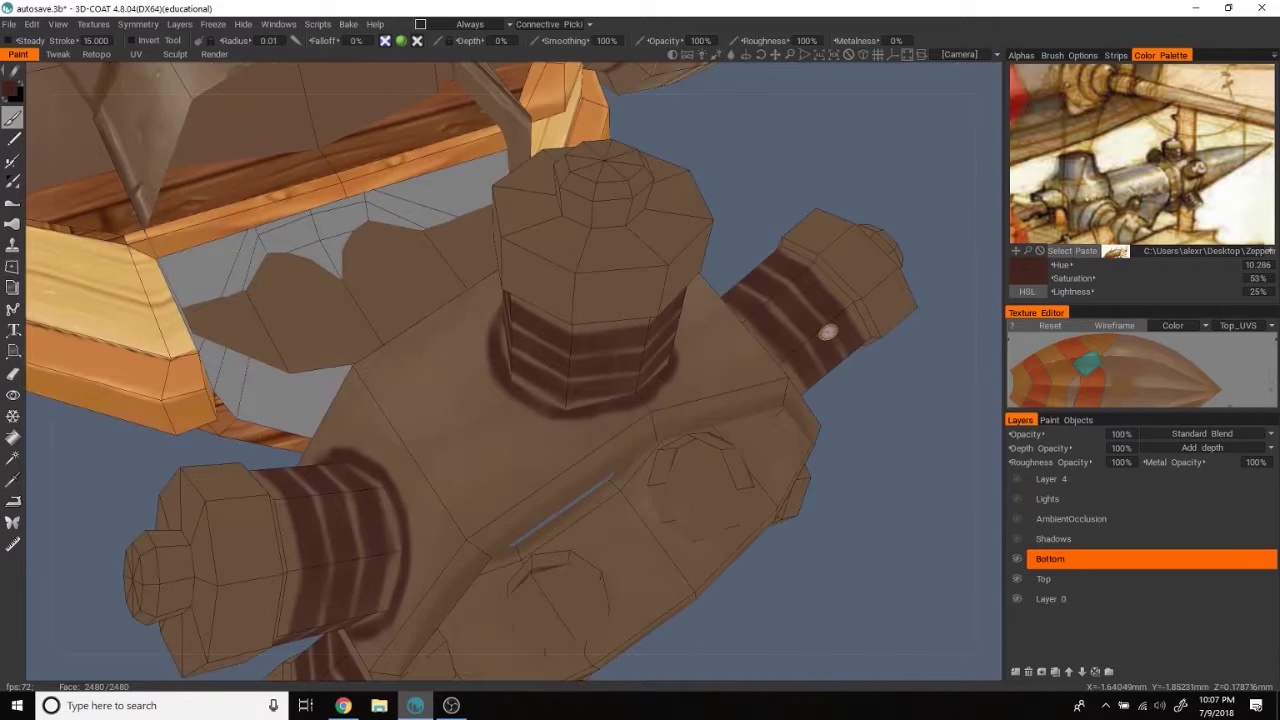
{"action": "middle_click_drag", "start_coordinate": [563, 414], "coordinate": [896, 477]}
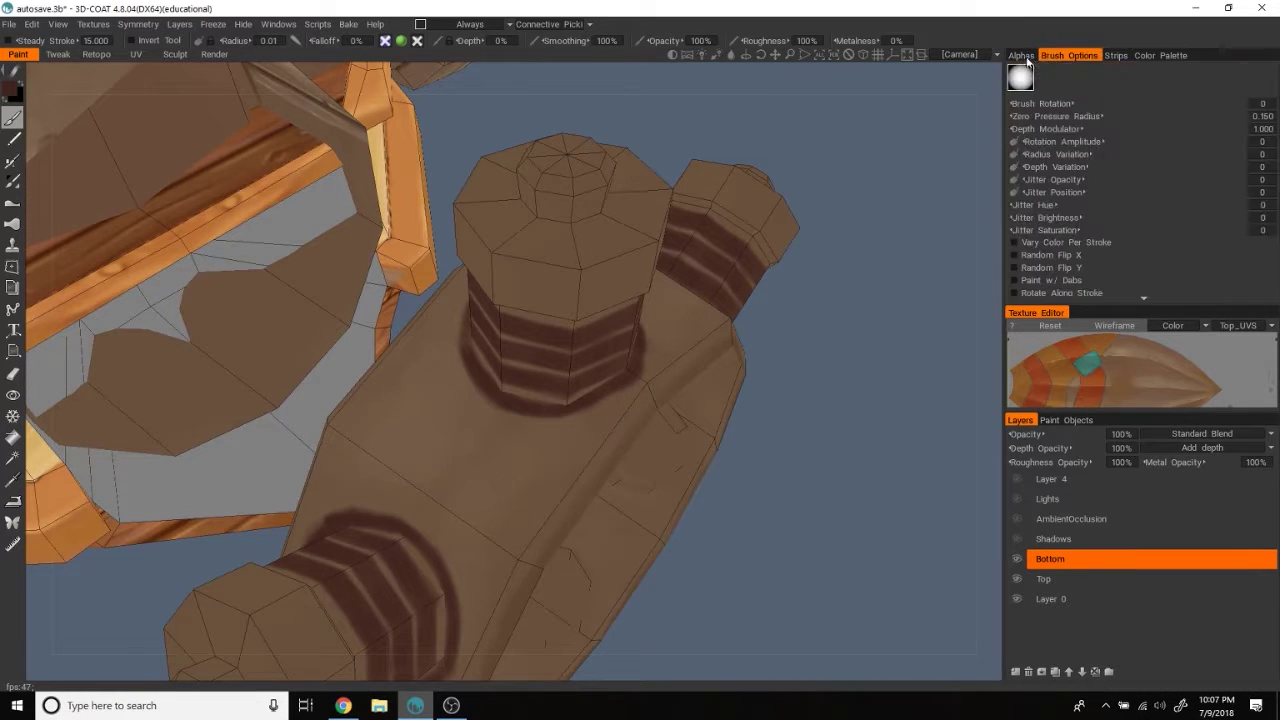
{"action": "middle_click_drag", "start_coordinate": [623, 383], "coordinate": [427, 353]}
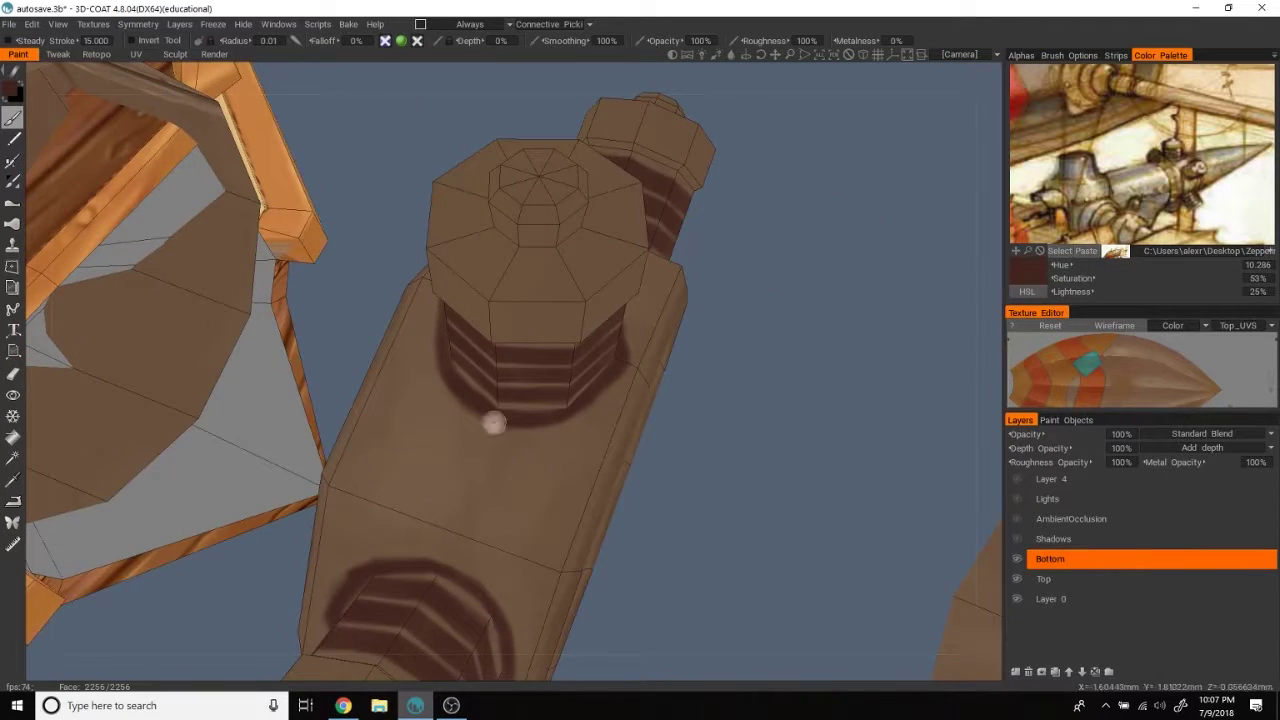
{"action": "middle_click_drag", "start_coordinate": [468, 405], "coordinate": [389, 334]}
{"action": "scroll", "coordinate": [425, 385], "scroll_direction": "down", "scroll_amount": 5}
Step: Ring the round bosses dark and finish striping the side and lower bolts
{"action": "mouse_move", "coordinate": [611, 386]}
{"action": "middle_mouse_down"}
{"action": "mouse_move", "coordinate": [614, 419]}
{"action": "mouse_move", "coordinate": [709, 560]}
{"action": "mouse_move", "coordinate": [726, 516]}
{"action": "mouse_move", "coordinate": [691, 449]}
{"action": "mouse_move", "coordinate": [566, 355]}
{"action": "mouse_move", "coordinate": [643, 393]}
{"action": "middle_mouse_up"}
{"action": "scroll", "coordinate": [566, 355], "scroll_direction": "up", "scroll_amount": 3}
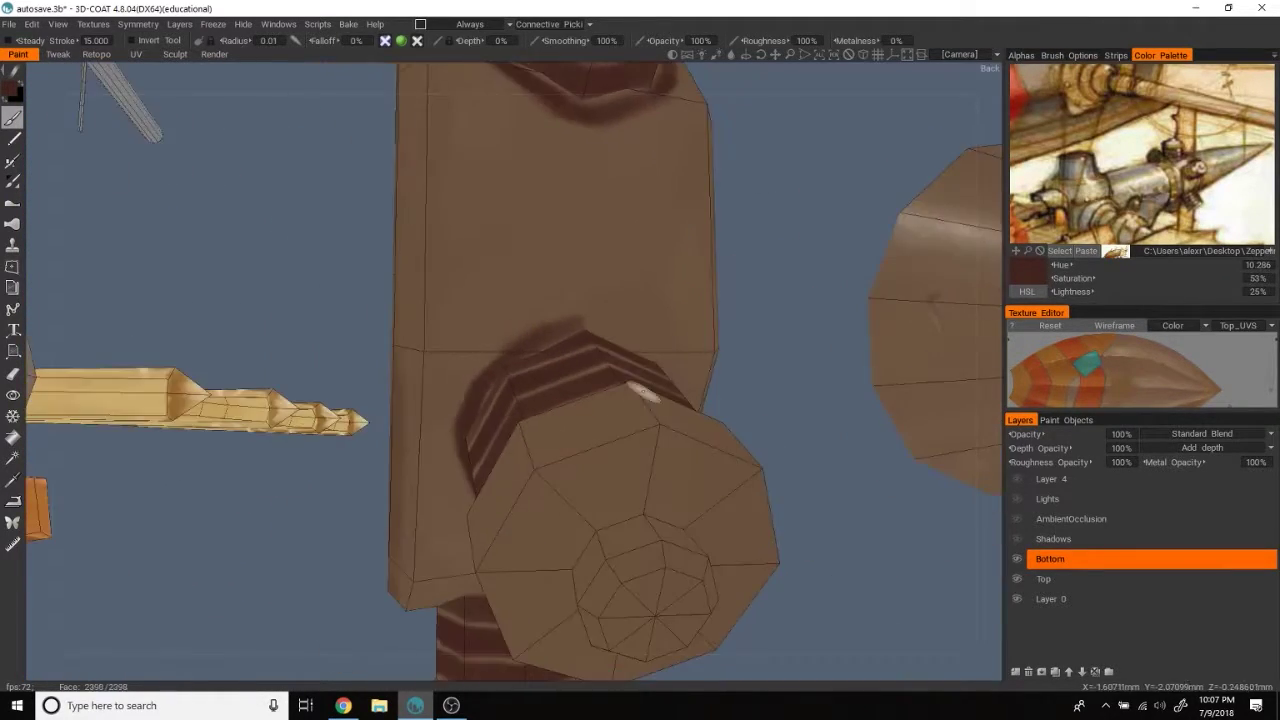
{"action": "mouse_move", "coordinate": [547, 332]}
{"action": "middle_mouse_down"}
{"action": "mouse_move", "coordinate": [594, 320]}
{"action": "mouse_move", "coordinate": [876, 328]}
{"action": "mouse_move", "coordinate": [525, 283]}
{"action": "middle_mouse_up"}
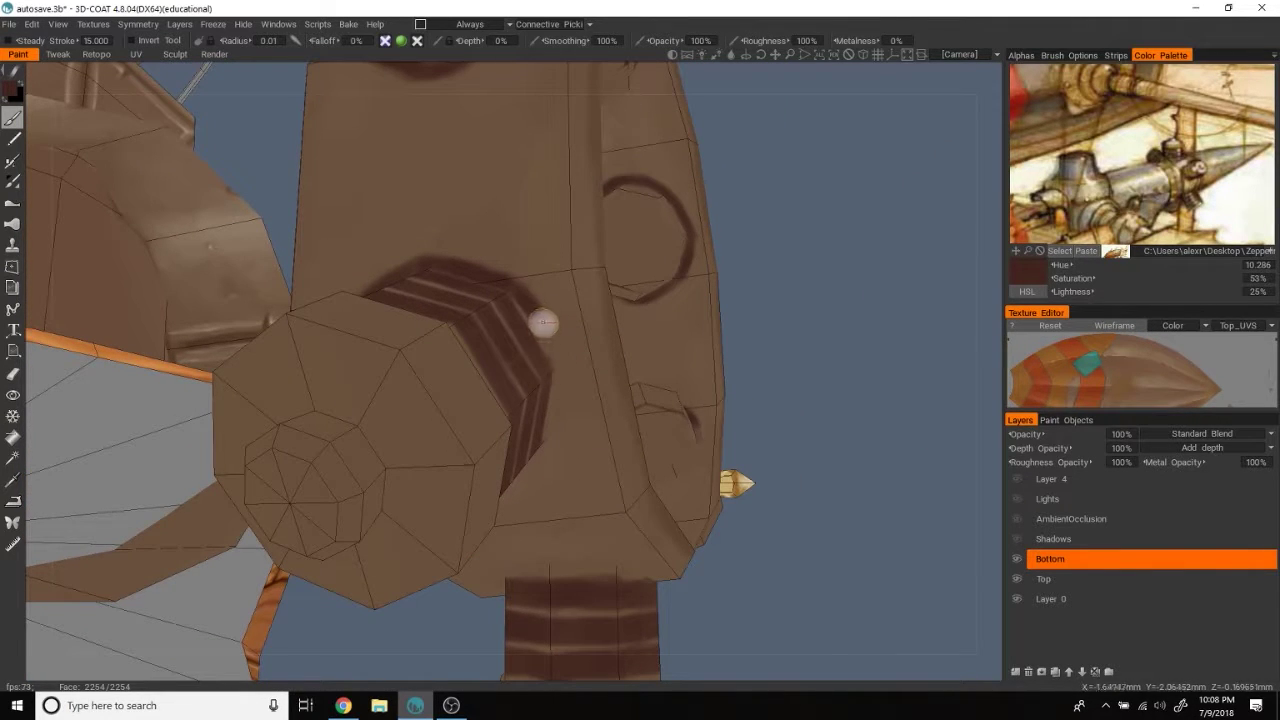
{"action": "mouse_move", "coordinate": [555, 345]}
{"action": "middle_mouse_down"}
{"action": "mouse_move", "coordinate": [817, 355]}
{"action": "mouse_move", "coordinate": [585, 347]}
{"action": "middle_mouse_up"}
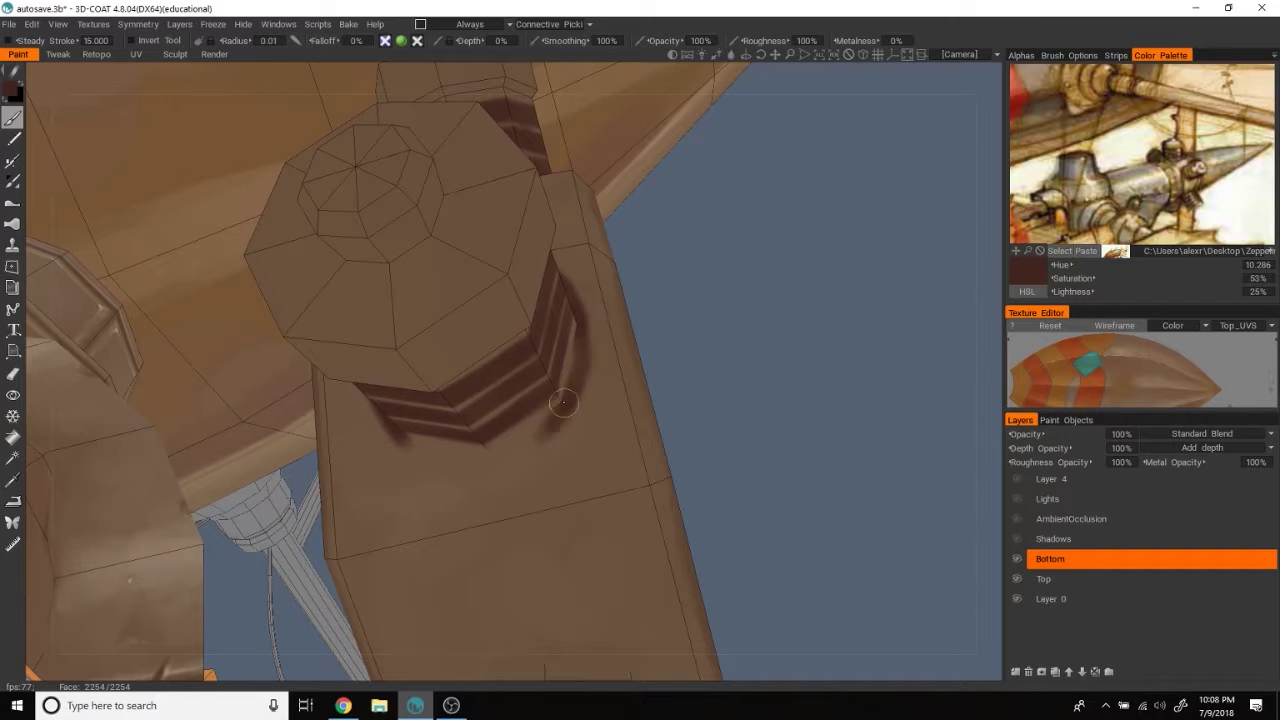
{"action": "mouse_move", "coordinate": [586, 334]}
{"action": "middle_mouse_down"}
{"action": "mouse_move", "coordinate": [746, 140]}
{"action": "mouse_move", "coordinate": [803, 277]}
{"action": "mouse_move", "coordinate": [800, 391]}
{"action": "middle_mouse_up"}
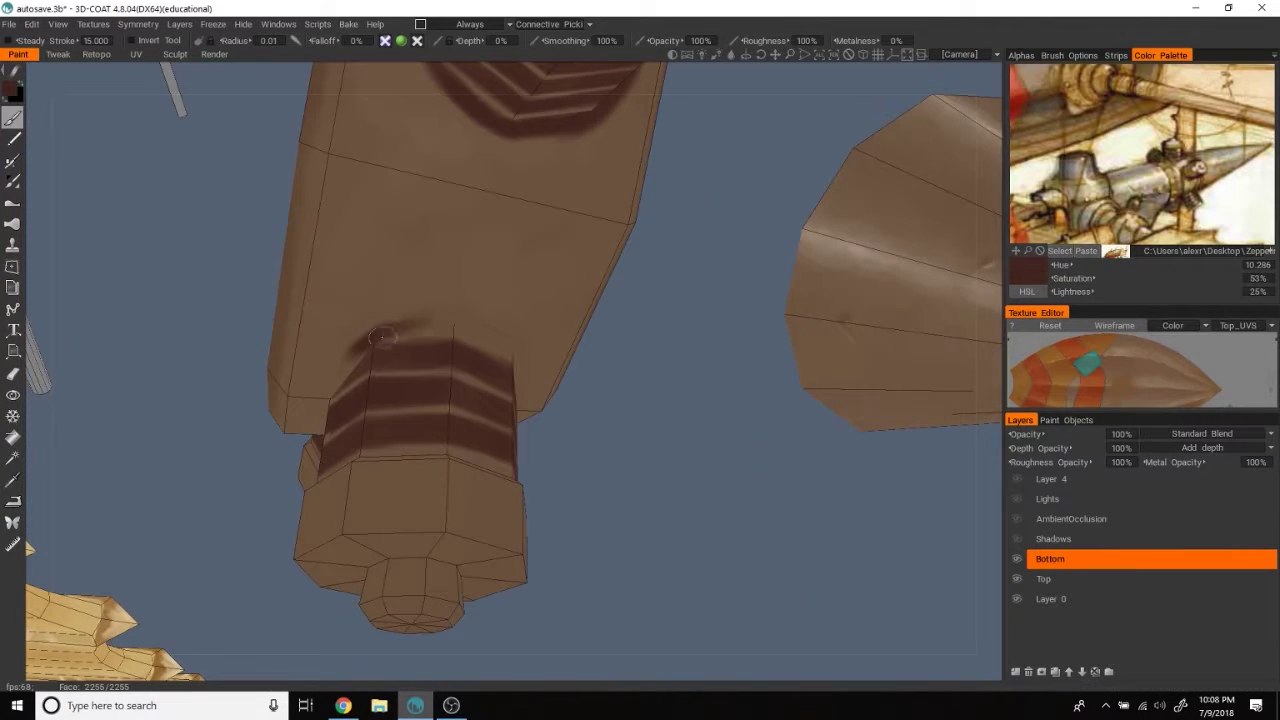
{"action": "mouse_move", "coordinate": [486, 334]}
{"action": "middle_mouse_down"}
{"action": "mouse_move", "coordinate": [591, 320]}
{"action": "mouse_move", "coordinate": [525, 380]}
{"action": "middle_mouse_up"}
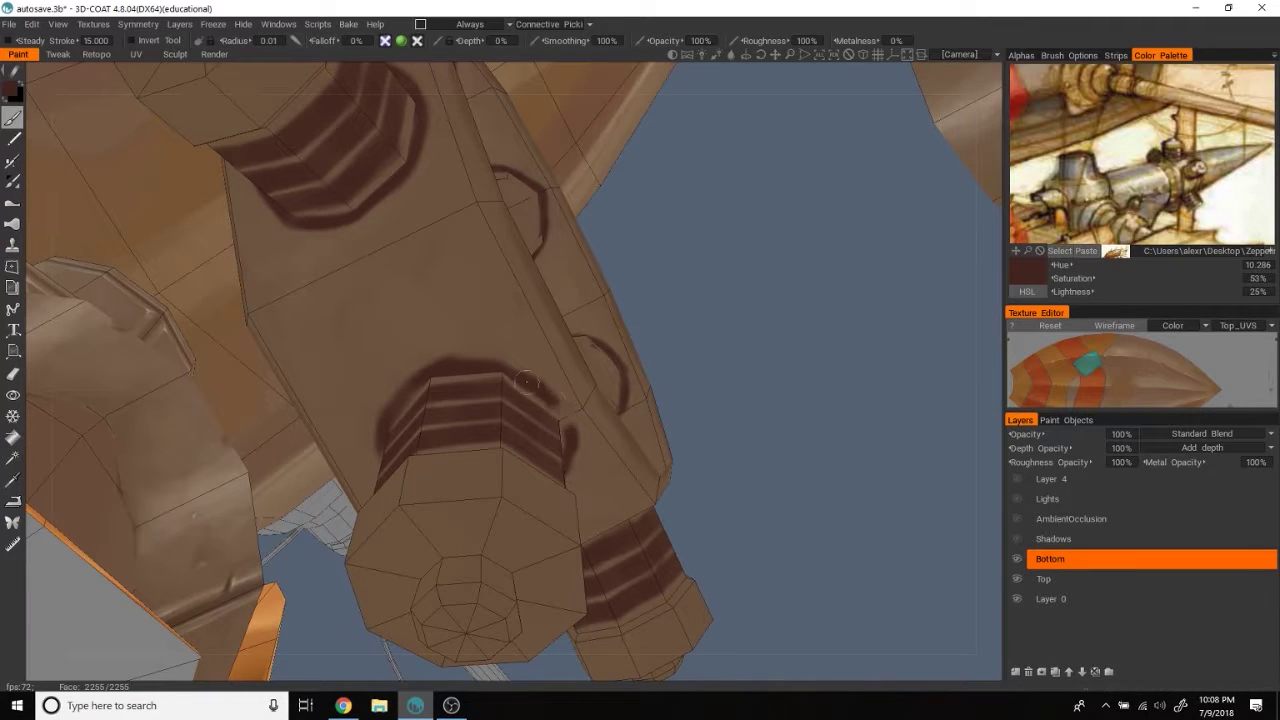
{"action": "middle_click_drag", "start_coordinate": [551, 326], "coordinate": [366, 323]}
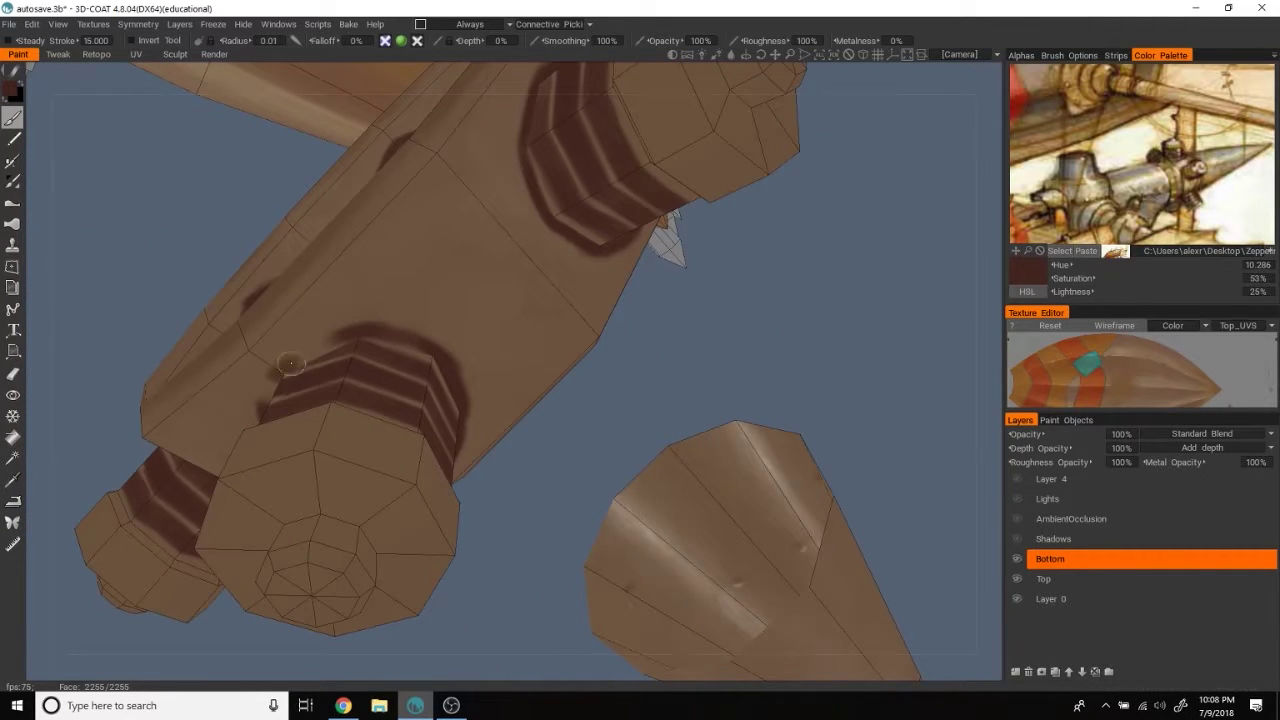
{"action": "mouse_move", "coordinate": [554, 346]}
{"action": "middle_mouse_down"}
{"action": "mouse_move", "coordinate": [655, 398]}
{"action": "mouse_move", "coordinate": [762, 490]}
{"action": "mouse_move", "coordinate": [802, 506]}
{"action": "middle_mouse_up"}
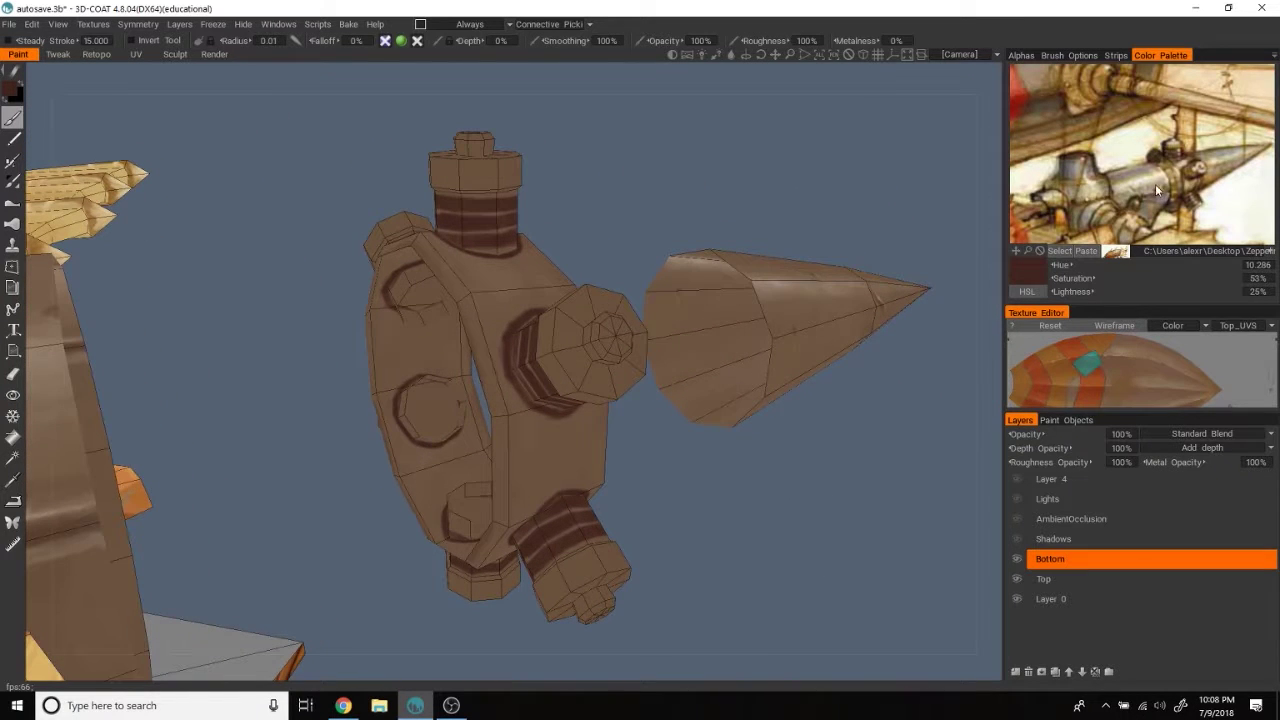
{"action": "middle_click_drag", "start_coordinate": [801, 280], "coordinate": [750, 189]}
Step: Sample the mount's mid brown, review the bolts, then pick pale tan (hue 30.566, 82% lightness)
{"action": "key", "text": "v"}
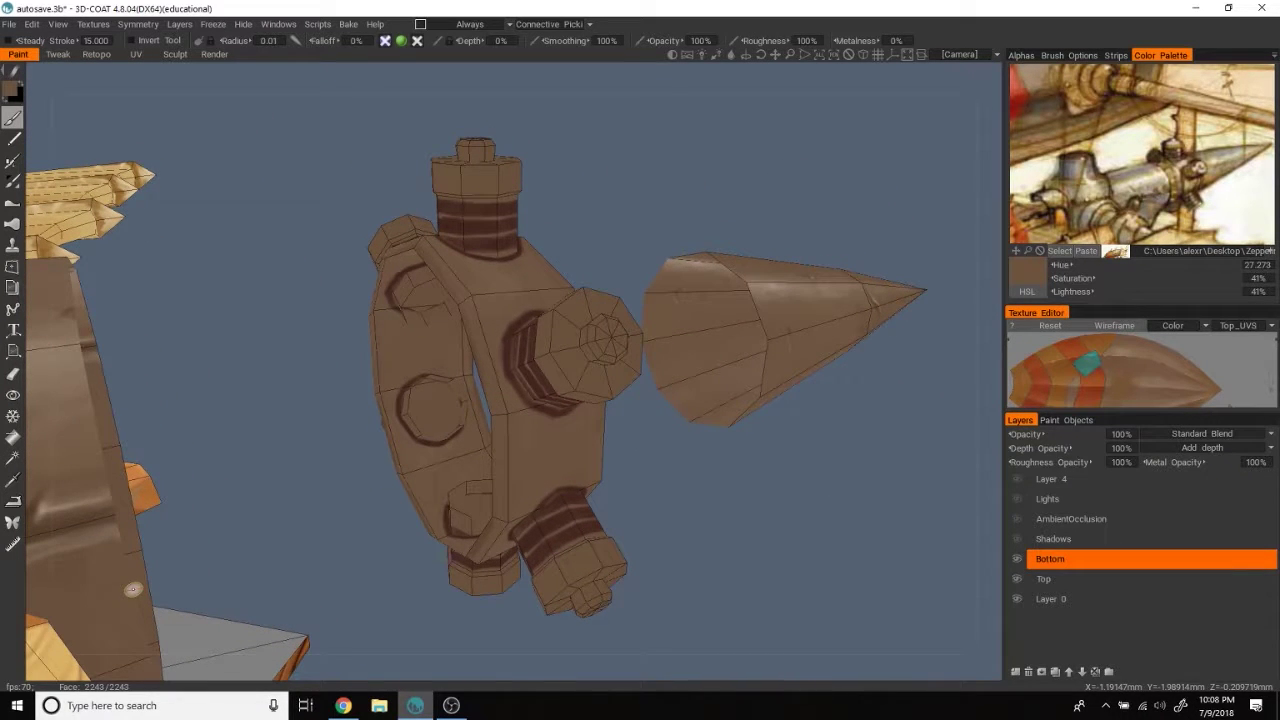
{"action": "mouse_move", "coordinate": [713, 422]}
{"action": "middle_mouse_down"}
{"action": "mouse_move", "coordinate": [643, 214]}
{"action": "mouse_move", "coordinate": [502, 375]}
{"action": "mouse_move", "coordinate": [474, 363]}
{"action": "mouse_move", "coordinate": [703, 272]}
{"action": "mouse_move", "coordinate": [726, 303]}
{"action": "mouse_move", "coordinate": [873, 295]}
{"action": "middle_mouse_up"}
{"action": "mouse_move", "coordinate": [1058, 218]}
{"action": "middle_mouse_down"}
{"action": "mouse_move", "coordinate": [757, 380]}
{"action": "mouse_move", "coordinate": [506, 290]}
{"action": "mouse_move", "coordinate": [671, 229]}
{"action": "mouse_move", "coordinate": [643, 220]}
{"action": "mouse_move", "coordinate": [614, 274]}
{"action": "mouse_move", "coordinate": [586, 414]}
{"action": "mouse_move", "coordinate": [680, 423]}
{"action": "mouse_move", "coordinate": [612, 408]}
{"action": "mouse_move", "coordinate": [814, 397]}
{"action": "mouse_move", "coordinate": [786, 337]}
{"action": "mouse_move", "coordinate": [535, 395]}
{"action": "mouse_move", "coordinate": [757, 294]}
{"action": "mouse_move", "coordinate": [845, 287]}
{"action": "mouse_move", "coordinate": [808, 268]}
{"action": "mouse_move", "coordinate": [800, 243]}
{"action": "mouse_move", "coordinate": [751, 223]}
{"action": "mouse_move", "coordinate": [750, 204]}
{"action": "mouse_move", "coordinate": [771, 210]}
{"action": "middle_mouse_up"}
{"action": "scroll", "coordinate": [586, 414], "scroll_direction": "up", "scroll_amount": 3}
{"action": "mouse_move", "coordinate": [725, 270]}
{"action": "middle_mouse_down"}
{"action": "mouse_move", "coordinate": [654, 211]}
{"action": "mouse_move", "coordinate": [700, 211]}
{"action": "mouse_move", "coordinate": [635, 250]}
{"action": "middle_mouse_up"}
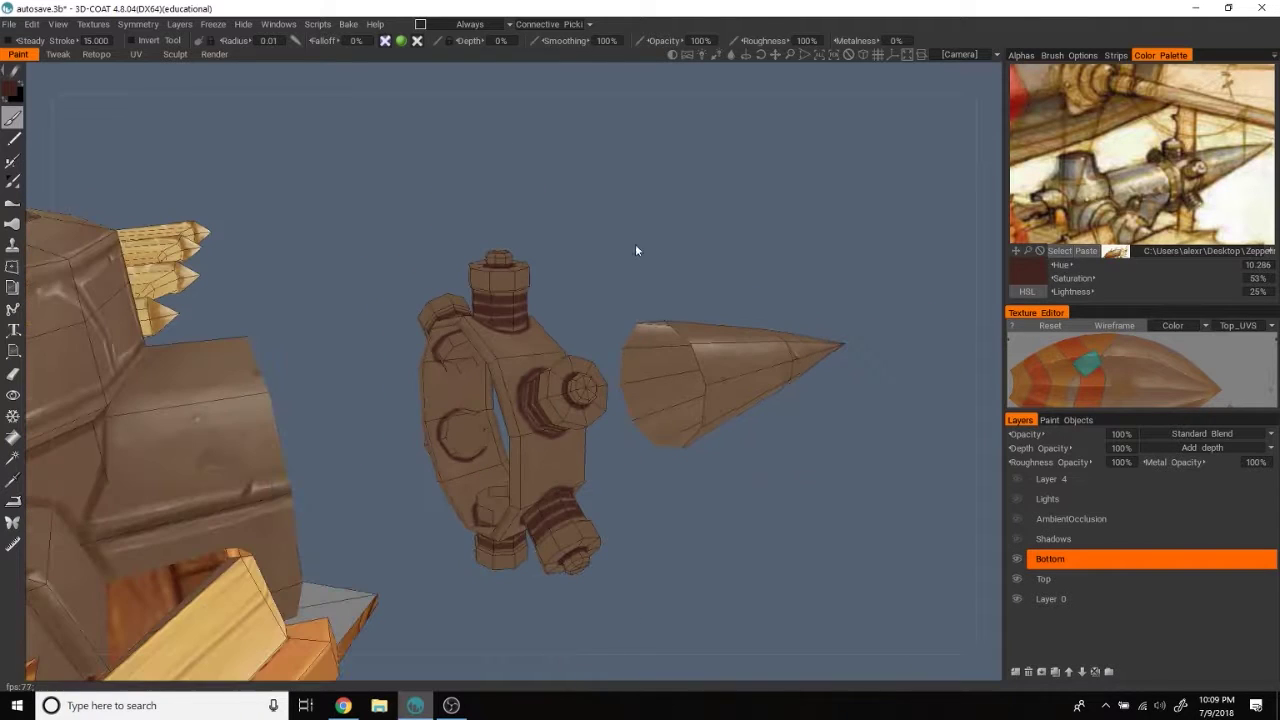
{"action": "mouse_move", "coordinate": [267, 489]}
{"action": "middle_mouse_down"}
{"action": "mouse_move", "coordinate": [700, 190]}
{"action": "mouse_move", "coordinate": [512, 427]}
{"action": "middle_mouse_up"}
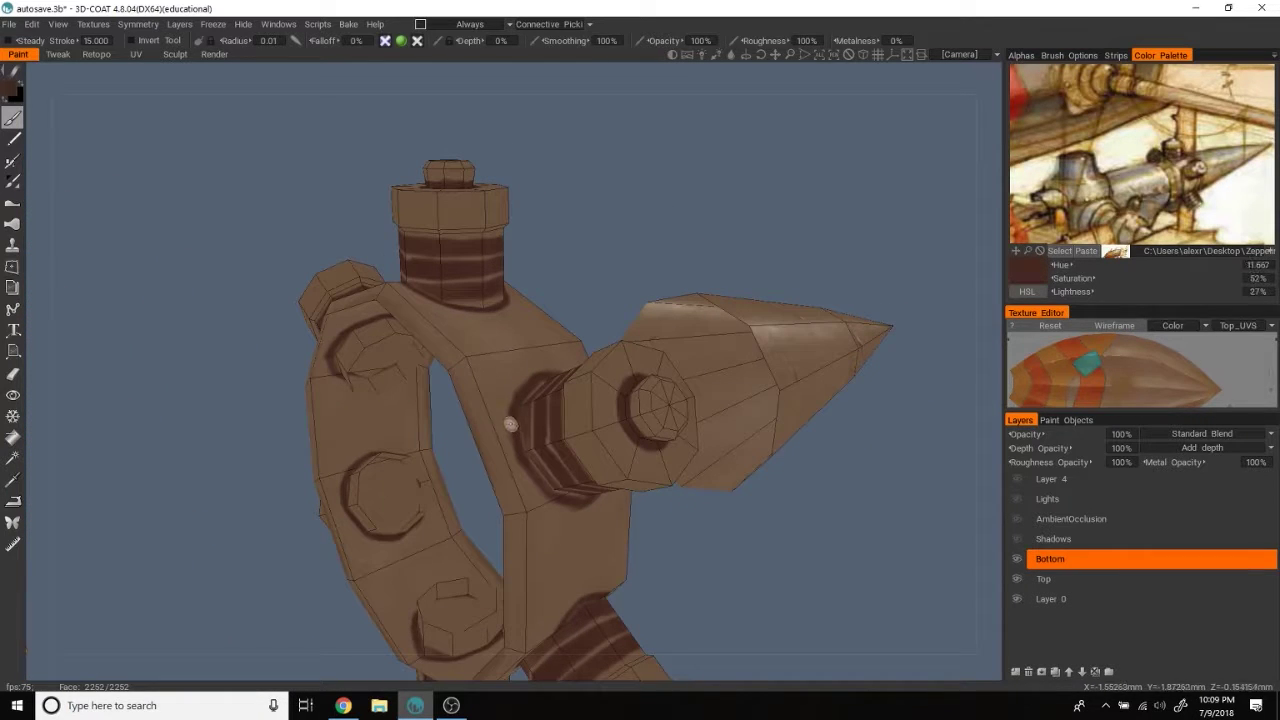
{"action": "mouse_move", "coordinate": [458, 374]}
{"action": "middle_mouse_down"}
{"action": "mouse_move", "coordinate": [644, 212]}
{"action": "mouse_move", "coordinate": [646, 193]}
{"action": "middle_mouse_up"}
{"action": "left_click", "coordinate": [1179, 172]}
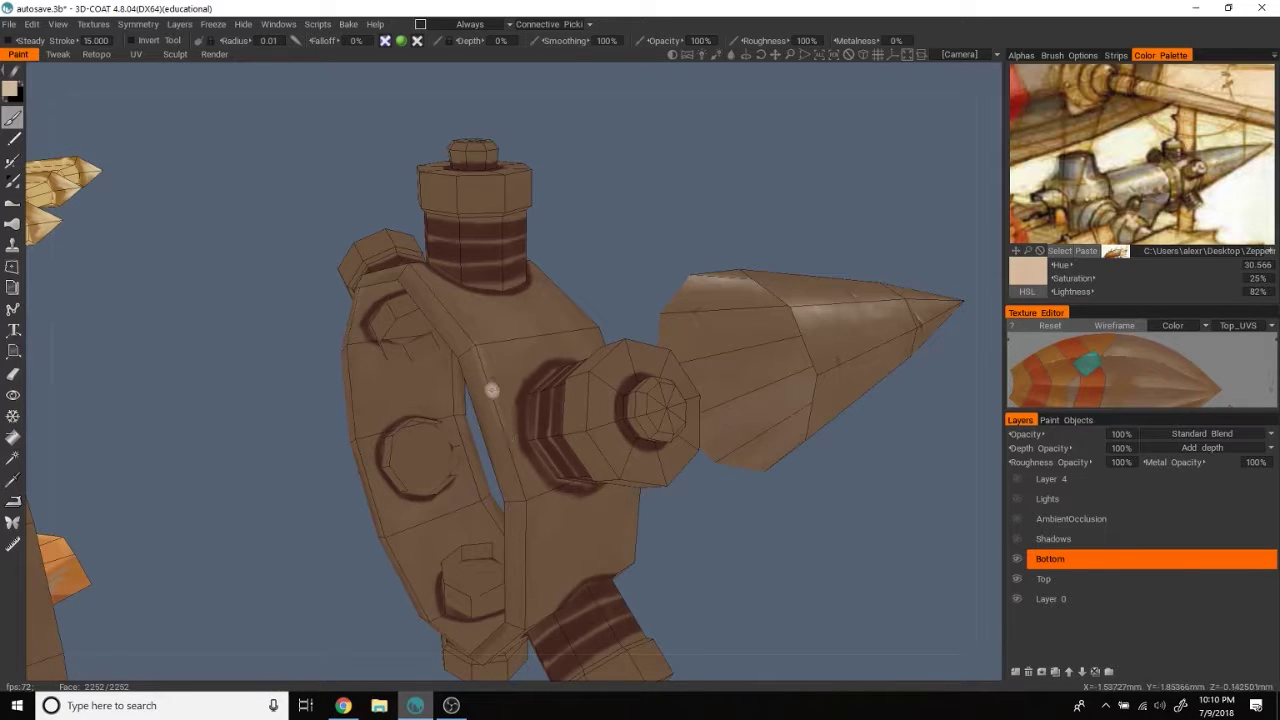
Step: Brush thin pale tan highlight lines between the dark bands on the upper bolts and nuts
{"action": "middle_click_drag", "start_coordinate": [536, 507], "coordinate": [441, 225]}
{"action": "mouse_move", "coordinate": [476, 303]}
{"action": "middle_mouse_down"}
{"action": "mouse_move", "coordinate": [826, 486]}
{"action": "mouse_move", "coordinate": [549, 246]}
{"action": "middle_mouse_up"}
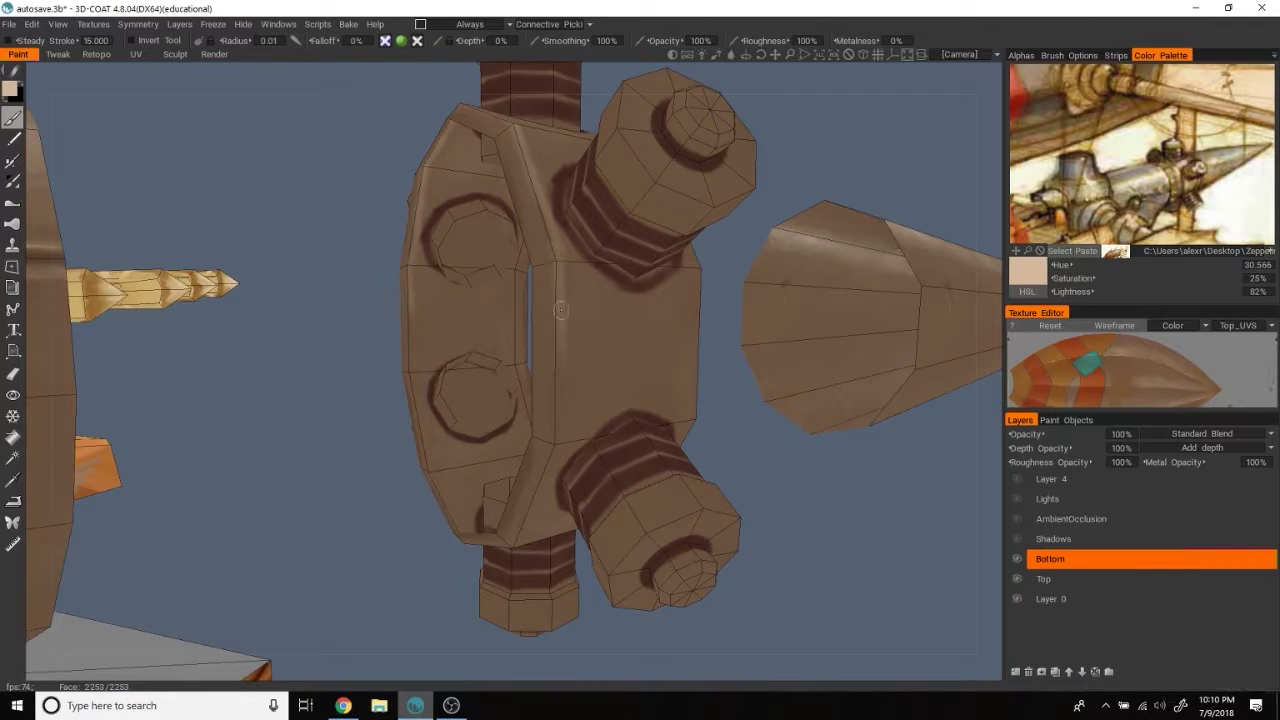
{"action": "mouse_move", "coordinate": [859, 579]}
{"action": "middle_mouse_down"}
{"action": "mouse_move", "coordinate": [800, 551]}
{"action": "mouse_move", "coordinate": [555, 300]}
{"action": "middle_mouse_up"}
{"action": "mouse_move", "coordinate": [527, 469]}
{"action": "middle_mouse_down"}
{"action": "mouse_move", "coordinate": [800, 443]}
{"action": "mouse_move", "coordinate": [663, 346]}
{"action": "middle_mouse_up"}
{"action": "mouse_move", "coordinate": [756, 366]}
{"action": "middle_mouse_down"}
{"action": "mouse_move", "coordinate": [828, 357]}
{"action": "mouse_move", "coordinate": [810, 388]}
{"action": "mouse_move", "coordinate": [626, 306]}
{"action": "middle_mouse_up"}
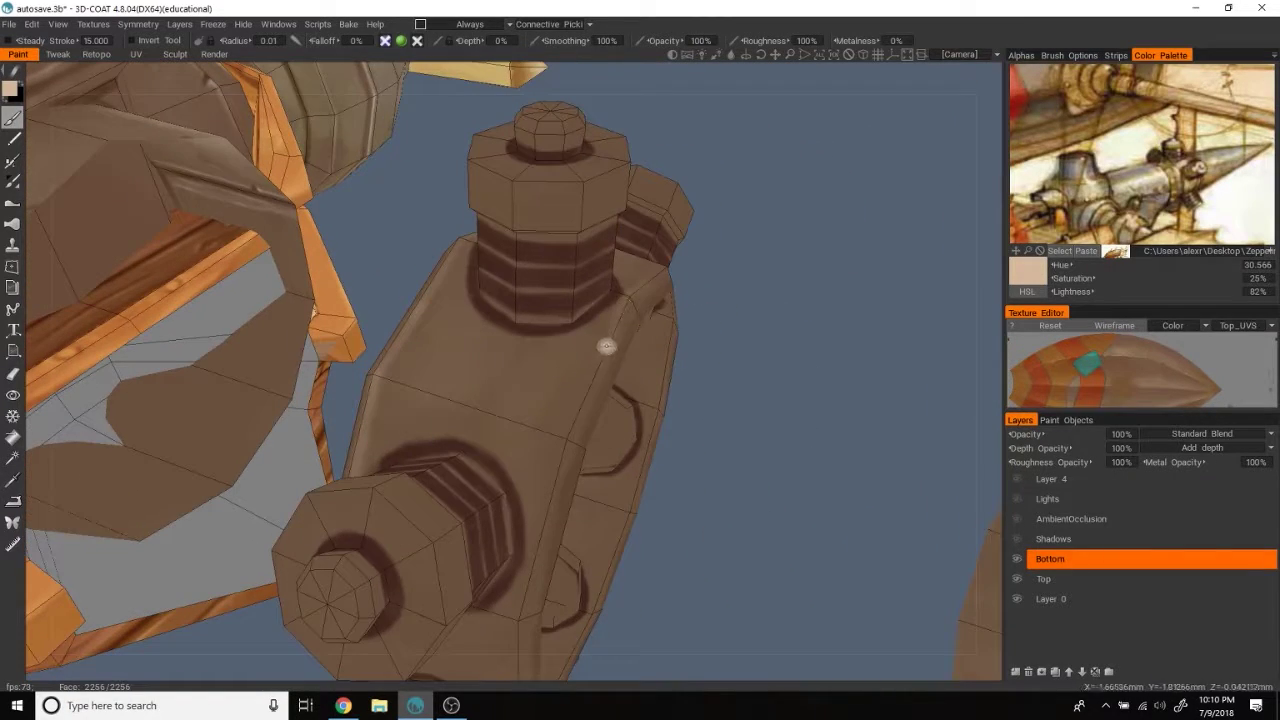
{"action": "middle_click_drag", "start_coordinate": [798, 532], "coordinate": [584, 295]}
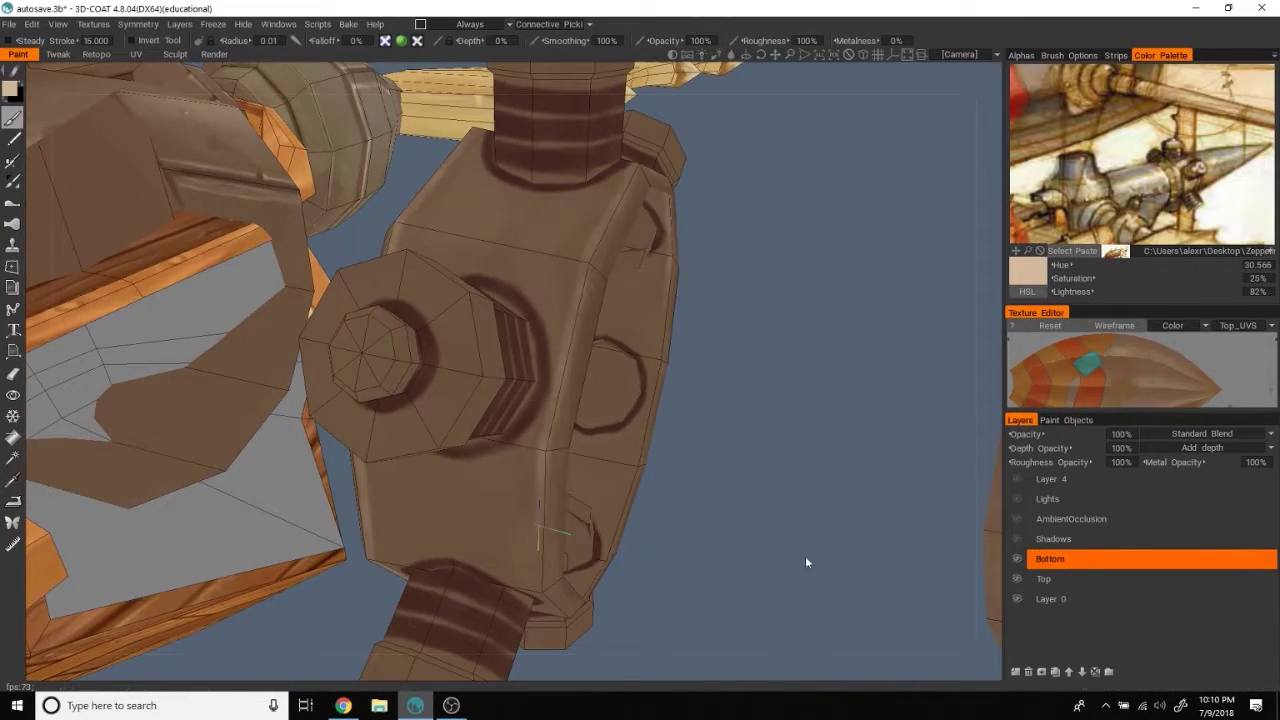
{"action": "middle_click_drag", "start_coordinate": [805, 556], "coordinate": [545, 368]}
{"action": "mouse_move", "coordinate": [544, 513]}
{"action": "middle_mouse_down"}
{"action": "mouse_move", "coordinate": [810, 557]}
{"action": "mouse_move", "coordinate": [497, 348]}
{"action": "middle_mouse_up"}
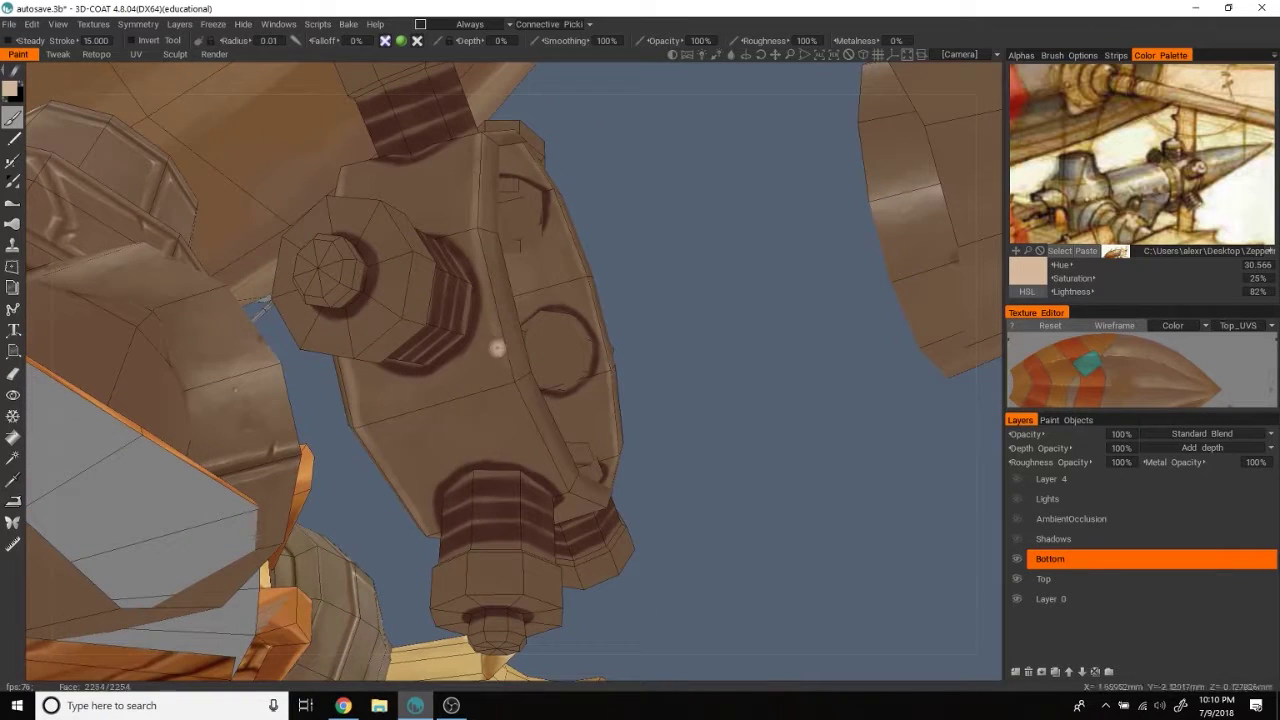
Step: Add pale tan highlights to the lower bolt bands and the bolt's underside
{"action": "mouse_move", "coordinate": [692, 394]}
{"action": "middle_mouse_down"}
{"action": "mouse_move", "coordinate": [740, 454]}
{"action": "mouse_move", "coordinate": [757, 581]}
{"action": "middle_mouse_up"}
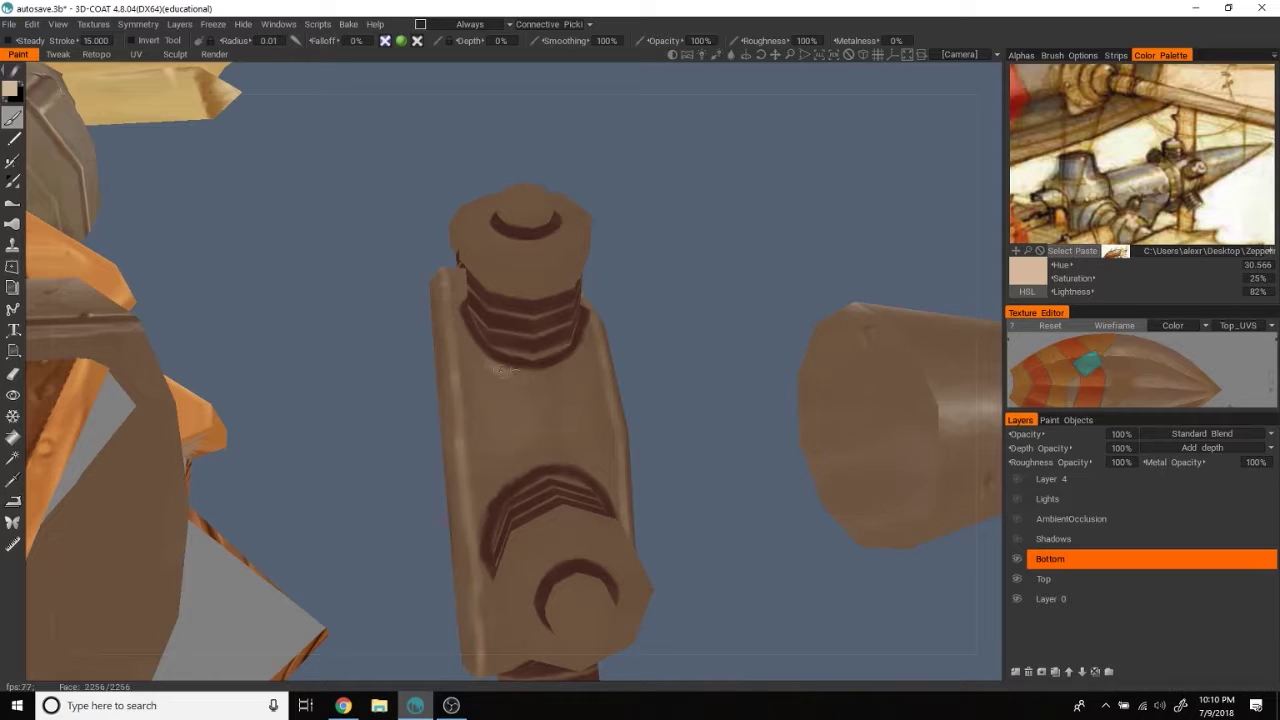
{"action": "middle_click_drag", "start_coordinate": [566, 368], "coordinate": [554, 362]}
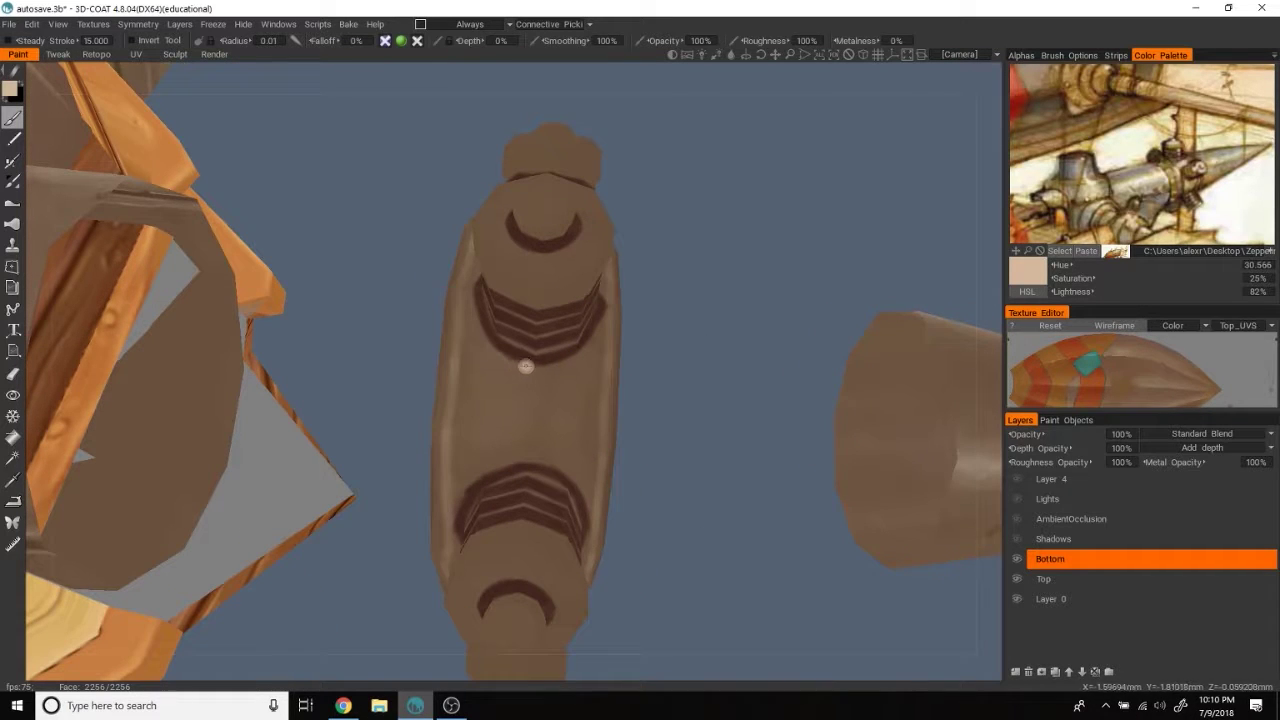
{"action": "middle_click_drag", "start_coordinate": [589, 343], "coordinate": [593, 347]}
{"action": "mouse_move", "coordinate": [474, 338]}
{"action": "middle_mouse_down"}
{"action": "mouse_move", "coordinate": [663, 289]}
{"action": "mouse_move", "coordinate": [625, 394]}
{"action": "mouse_move", "coordinate": [589, 428]}
{"action": "mouse_move", "coordinate": [780, 426]}
{"action": "mouse_move", "coordinate": [806, 366]}
{"action": "mouse_move", "coordinate": [616, 449]}
{"action": "middle_mouse_up"}
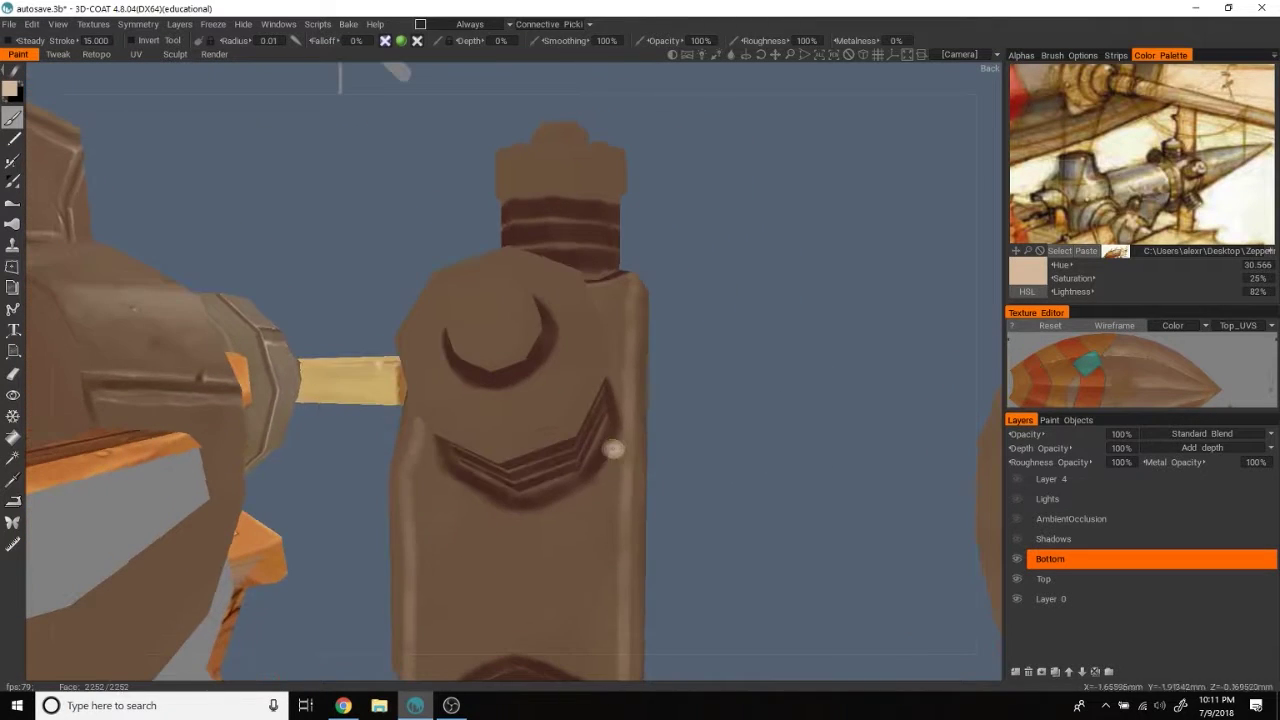
{"action": "middle_click_drag", "start_coordinate": [576, 492], "coordinate": [540, 480]}
{"action": "middle_click_drag", "start_coordinate": [729, 378], "coordinate": [402, 410]}
{"action": "middle_click_drag", "start_coordinate": [657, 347], "coordinate": [693, 390]}
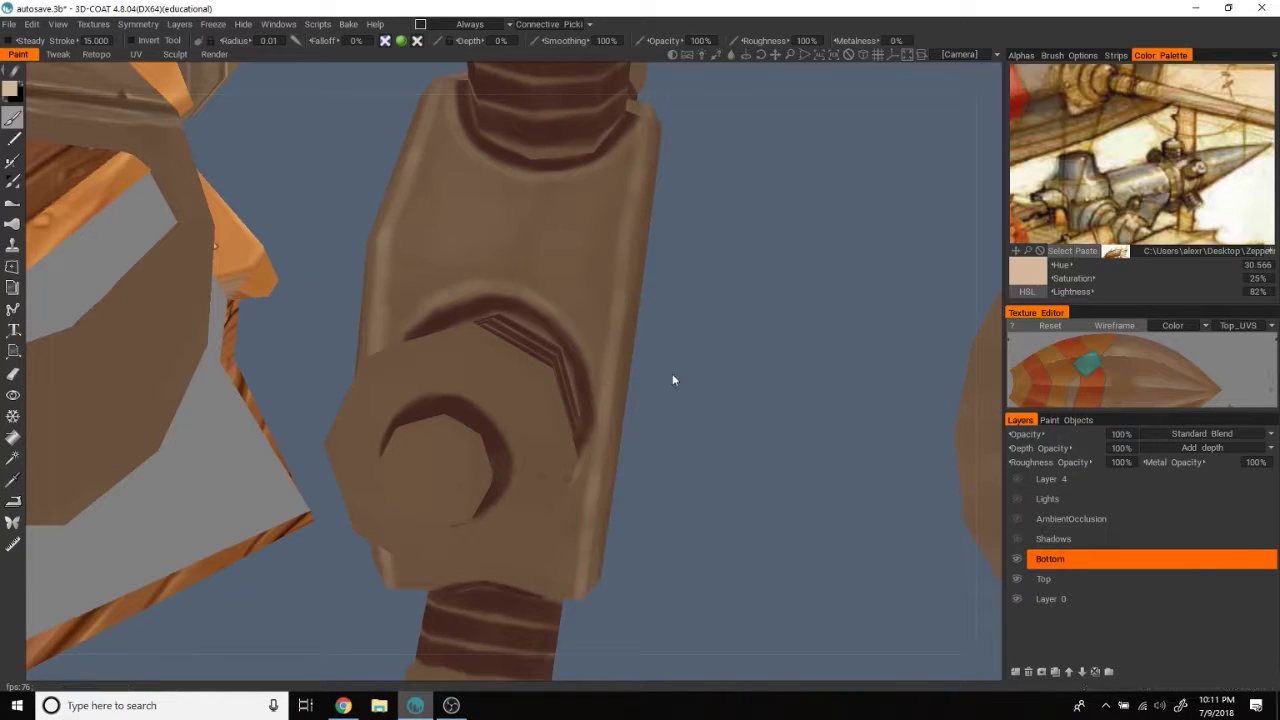
{"action": "mouse_move", "coordinate": [733, 439]}
{"action": "middle_mouse_down"}
{"action": "mouse_move", "coordinate": [663, 529]}
{"action": "mouse_move", "coordinate": [731, 534]}
{"action": "mouse_move", "coordinate": [646, 434]}
{"action": "mouse_move", "coordinate": [688, 427]}
{"action": "mouse_move", "coordinate": [650, 400]}
{"action": "middle_mouse_up"}
{"action": "middle_click_drag", "start_coordinate": [375, 379], "coordinate": [666, 240]}
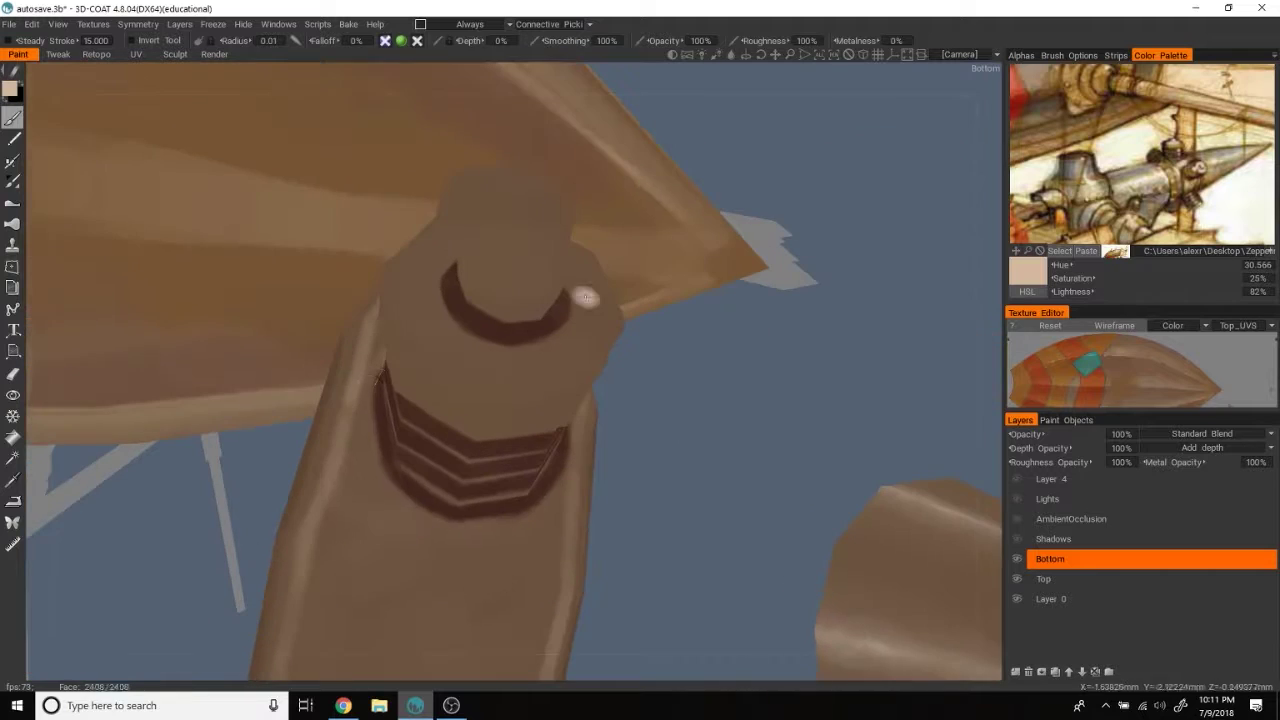